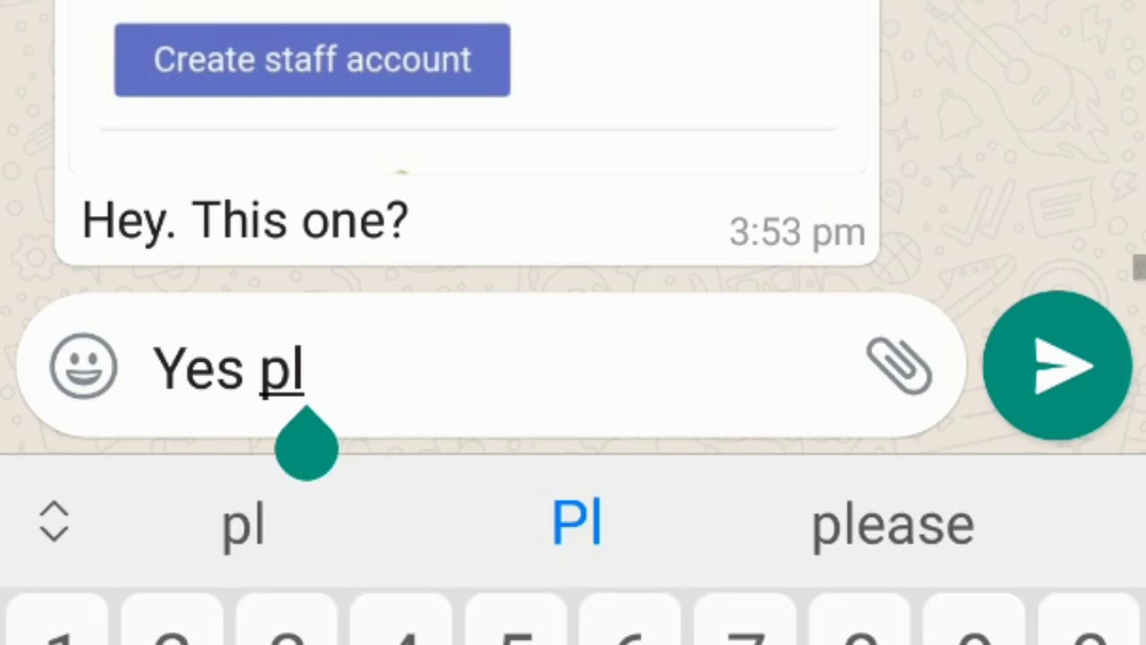
Start the chat reply with "Yes please accept the account and".
type("ease ")
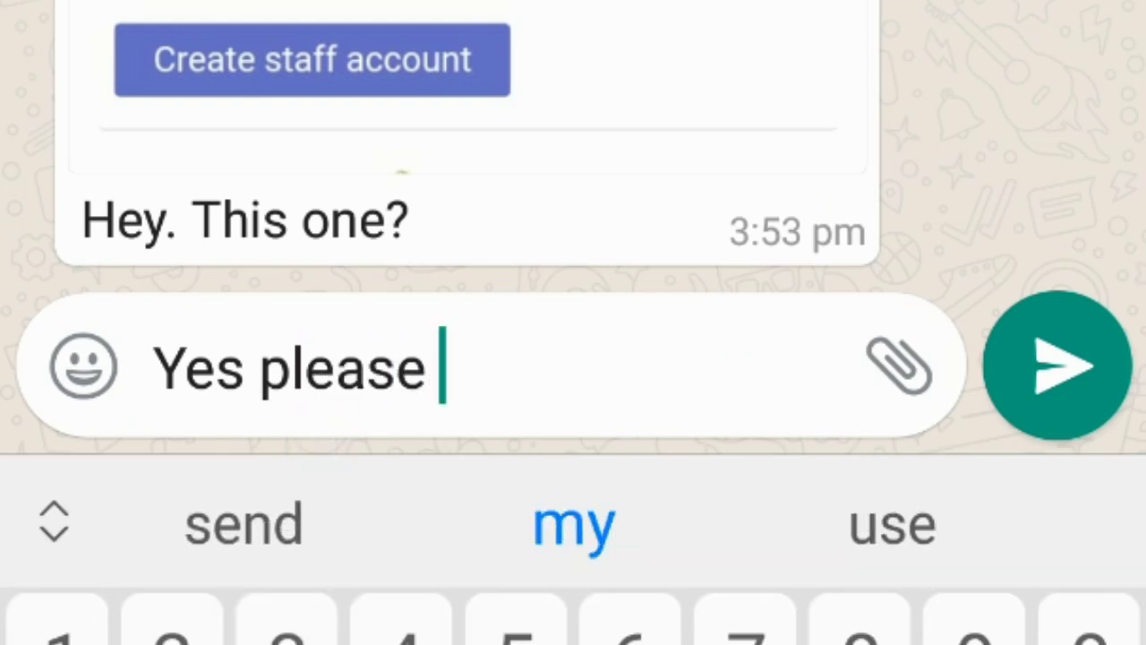
type("accept ")
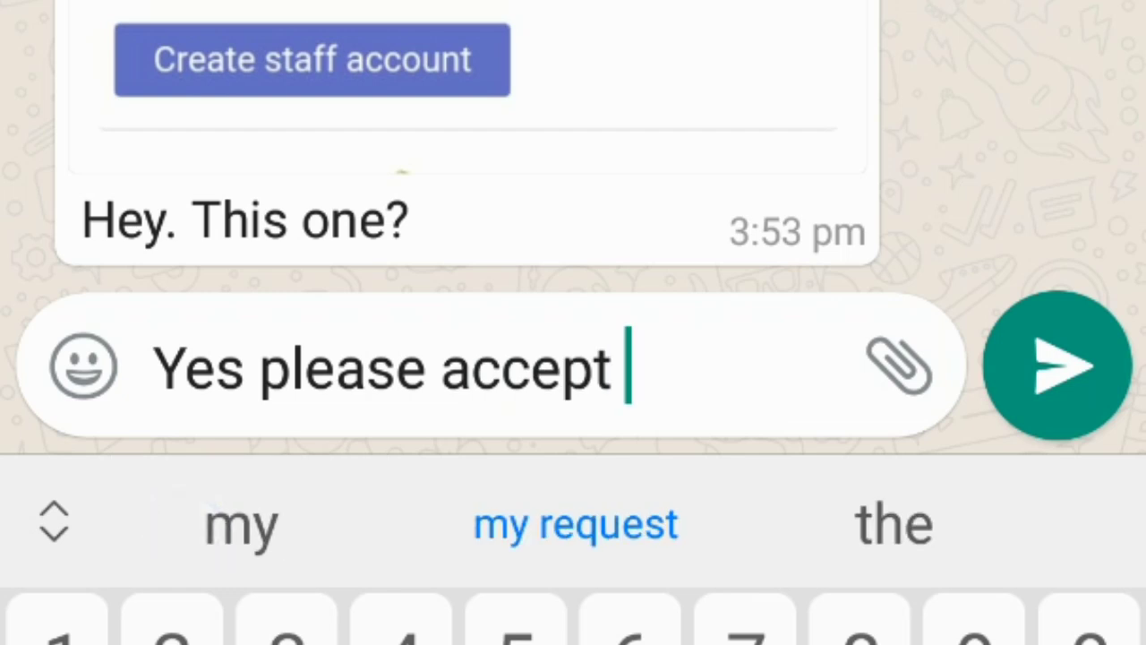
type("the attached")
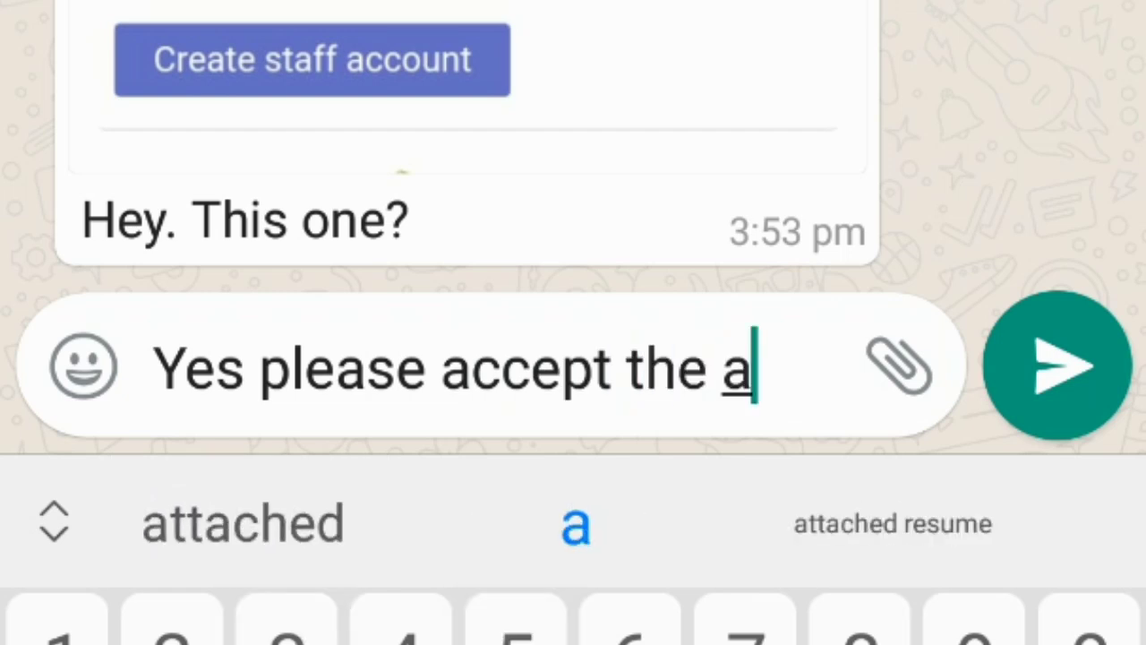
key("BackSpace")
key("BackSpace")
key("BackSpace")
key("BackSpace")
key("BackSpace")
key("BackSpace")
key("BackSpace")
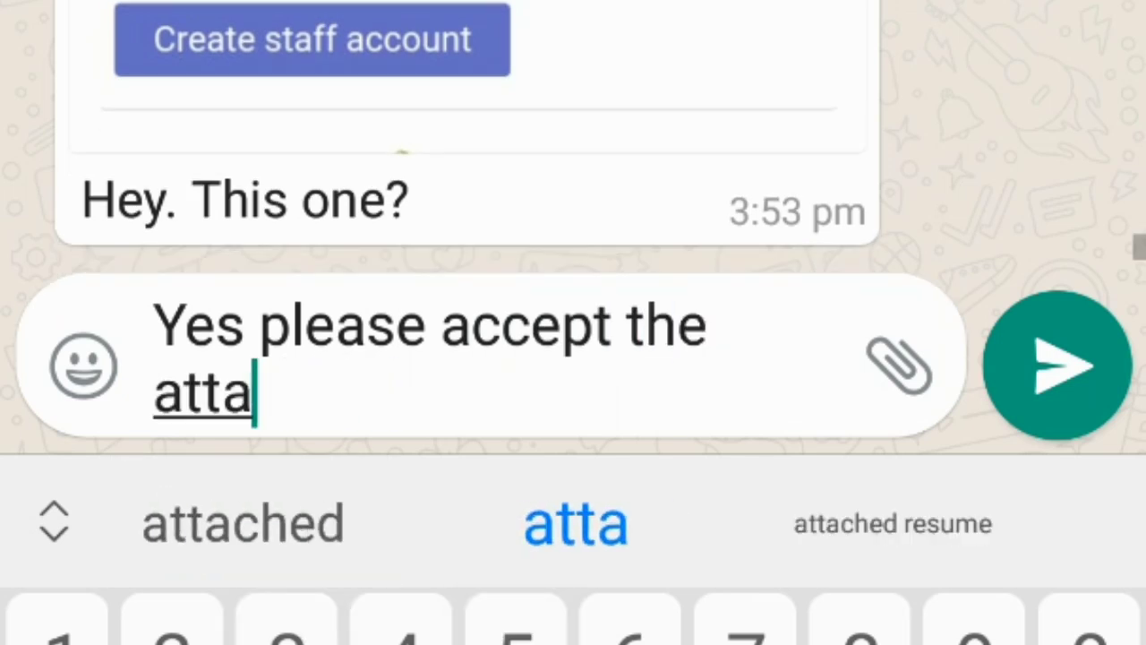
key("BackSpace")
type("cc")
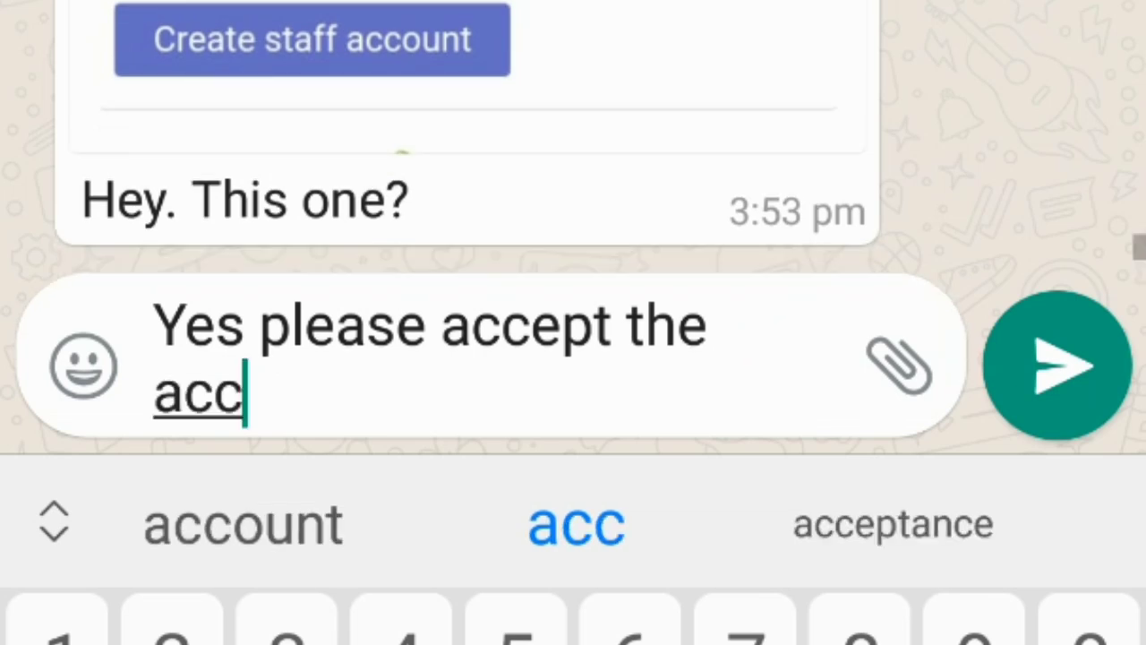
left_click(179, 547)
type("and ")
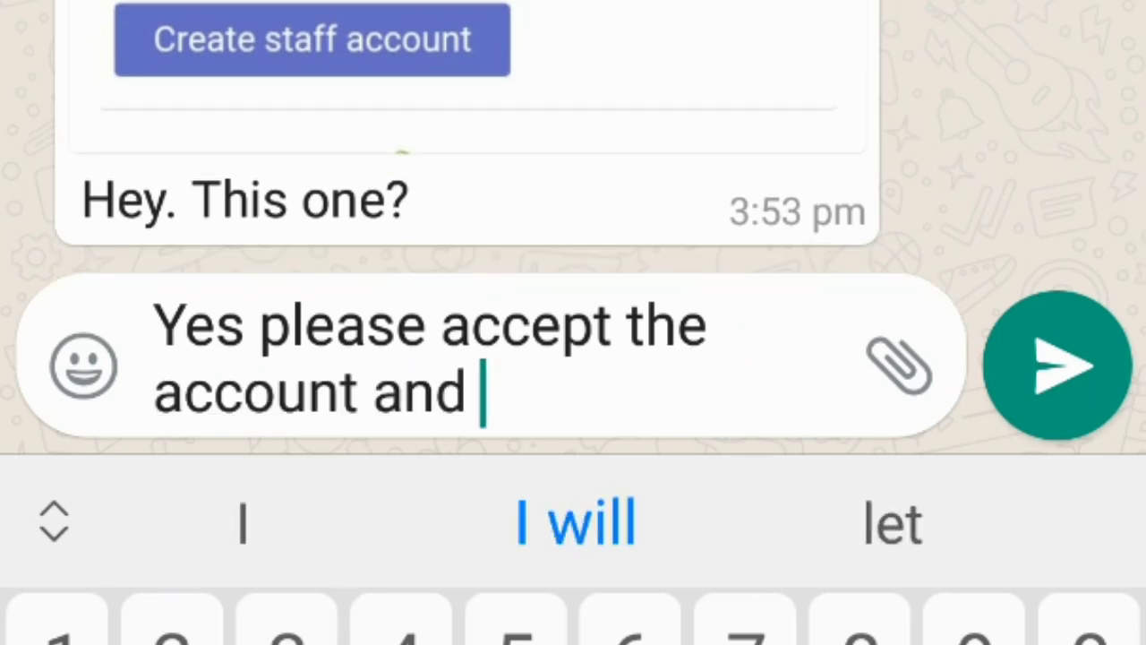
Continue the unsent chat reply with the words "pick a plan".
type("p8ck")
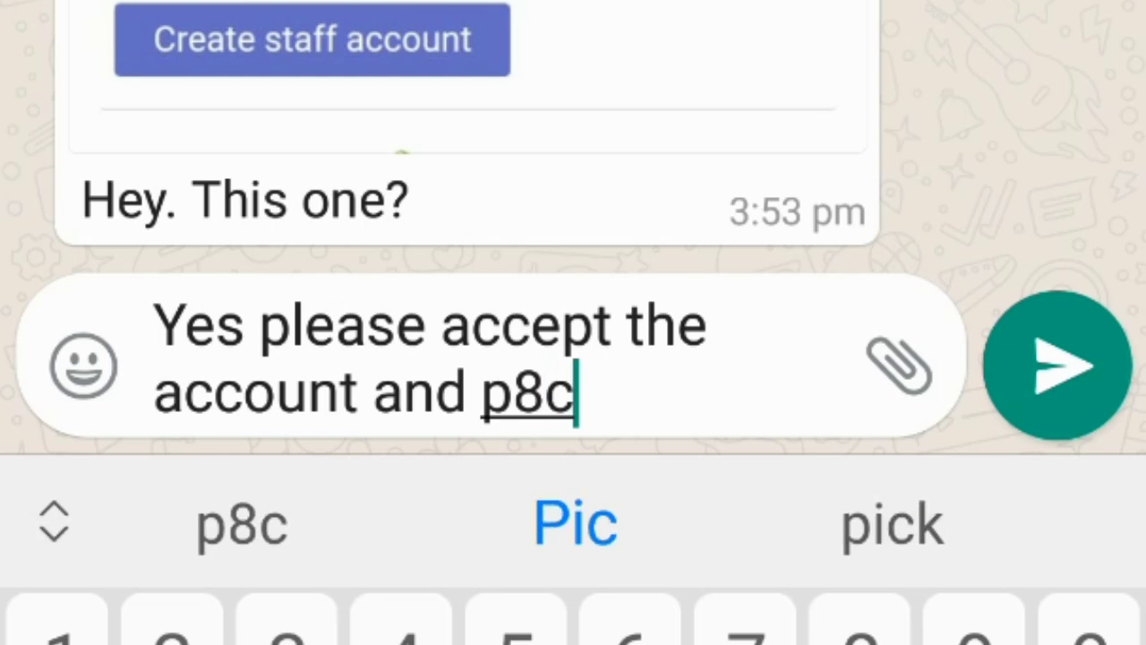
left_click(573, 524)
type("a")
key("BackSpace")
key("BackSpace")
key("BackSpace")
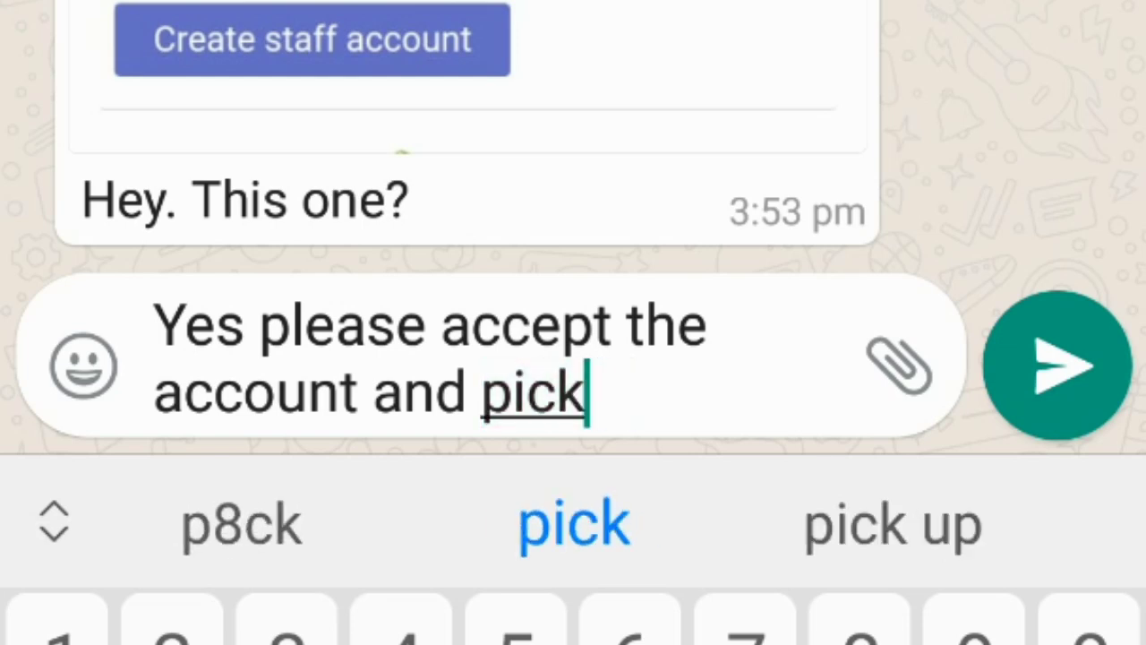
type("k a ")
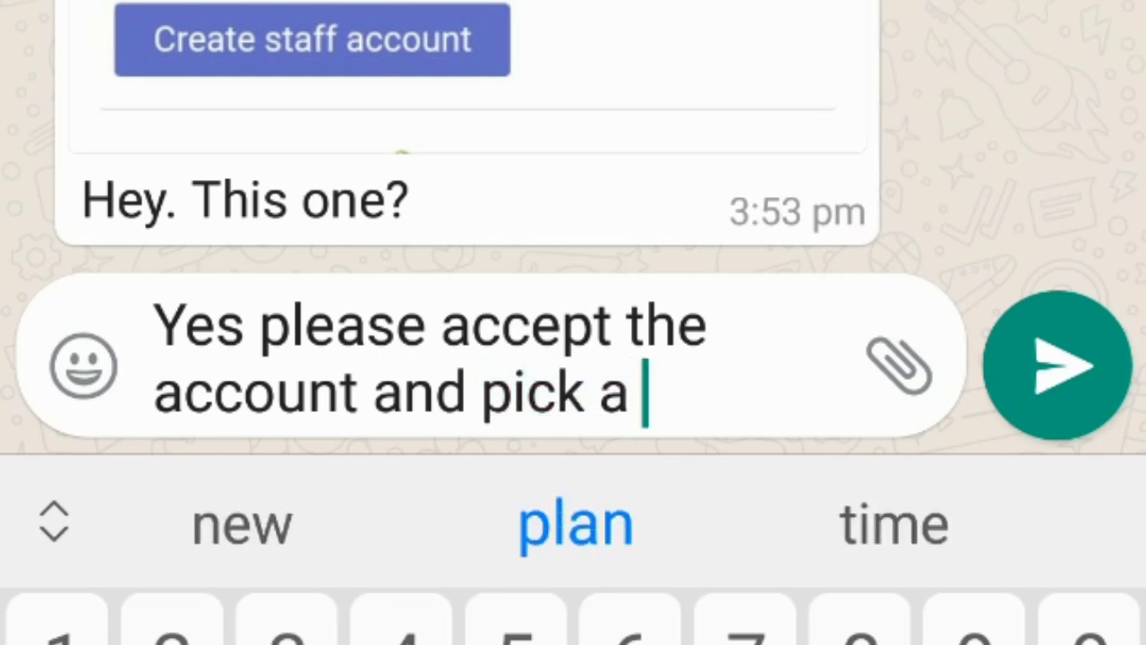
type("plab")
left_click(574, 524)
Finish the reply with "it won't change you yet." and send it.
type("it ")
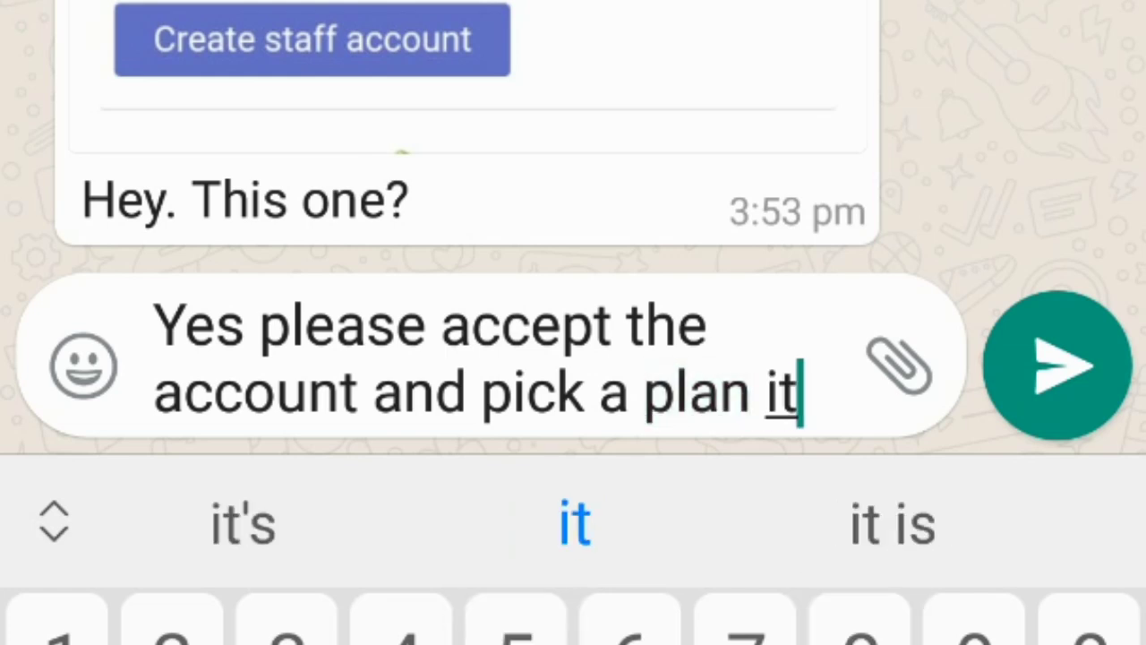
type("won't ")
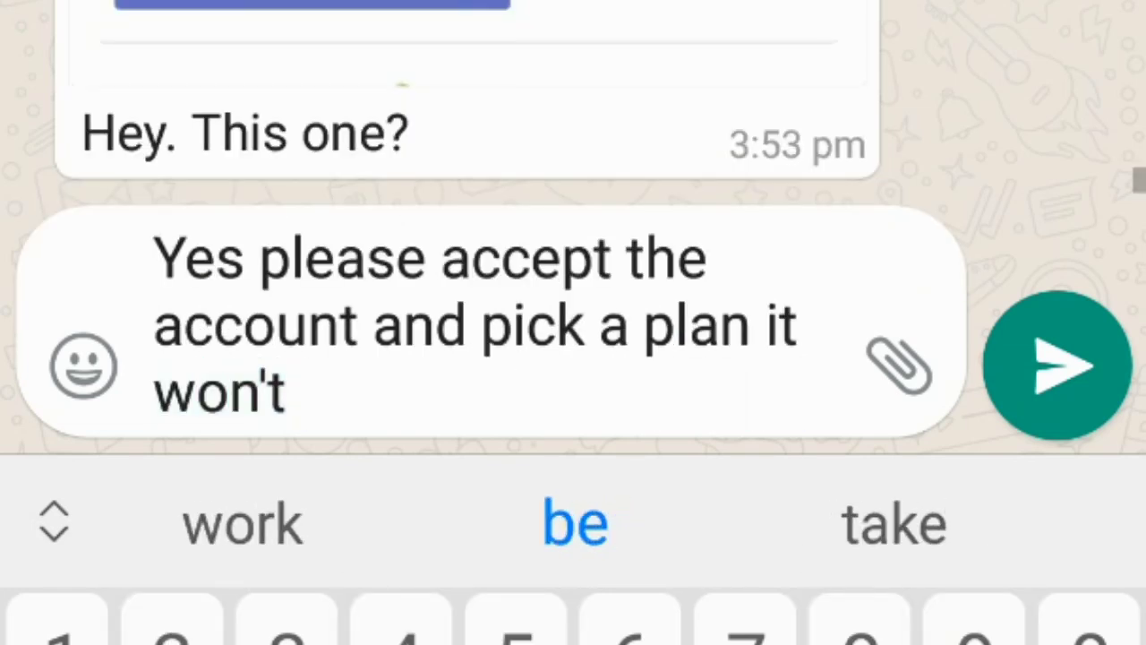
type("ch")
left_click(242, 524)
type("yo")
left_click(895, 524)
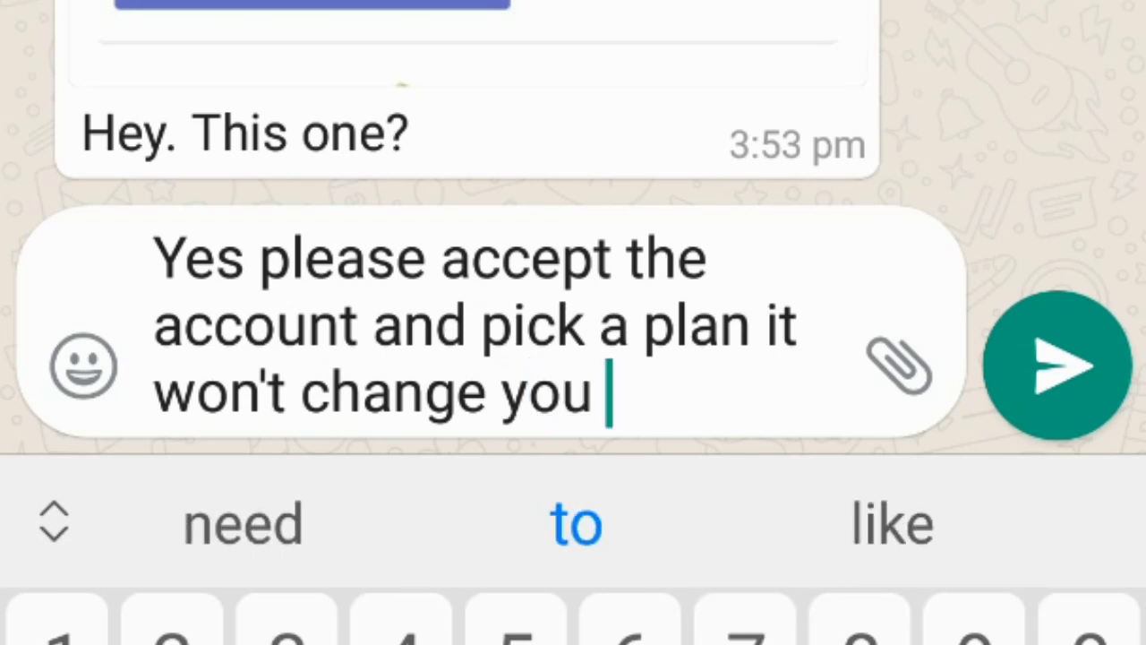
type("yey.")
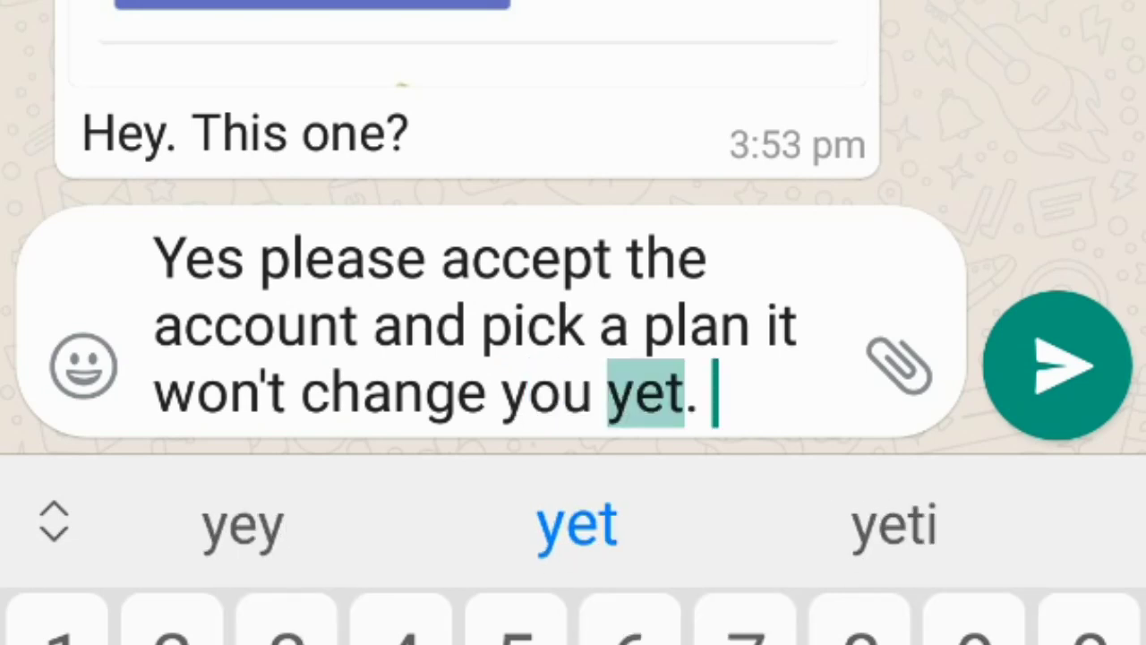
left_click(1086, 394)
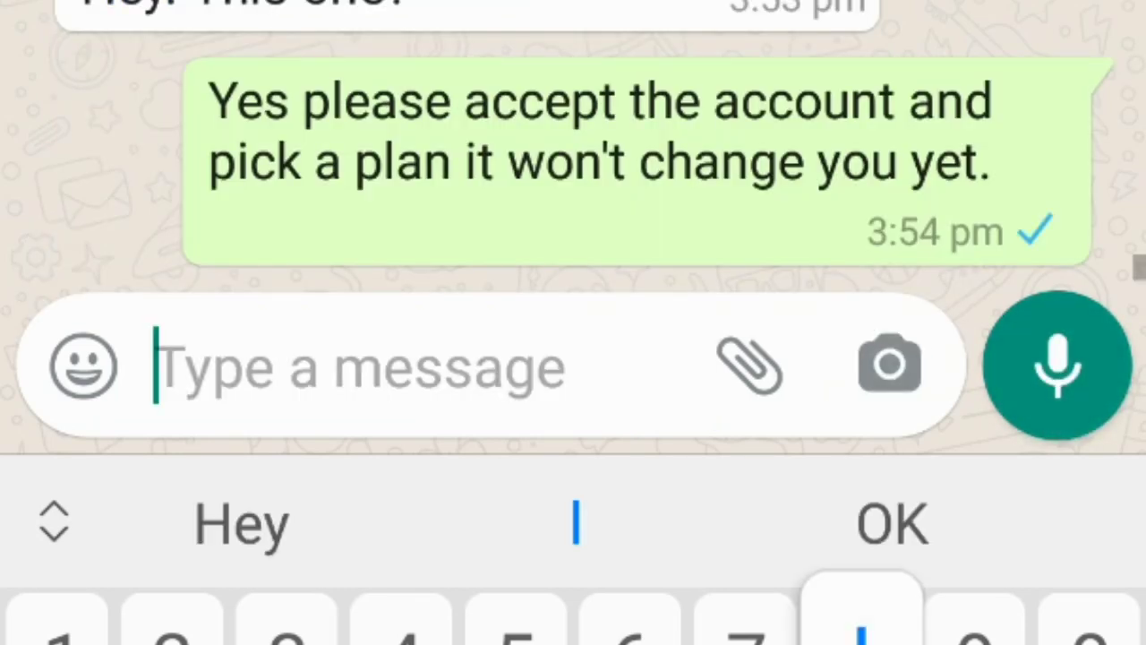
Draft a second chat message beginning "I will send you a link to a step by step of how".
type("I will send you a link to ")
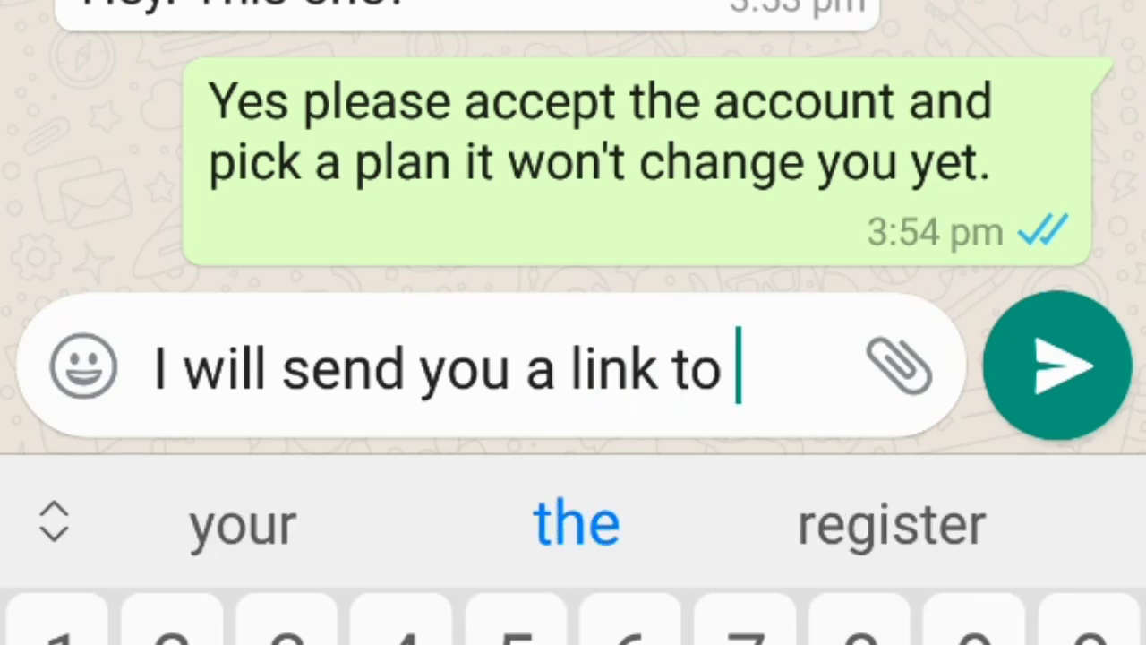
type("a t")
key("BackSpace")
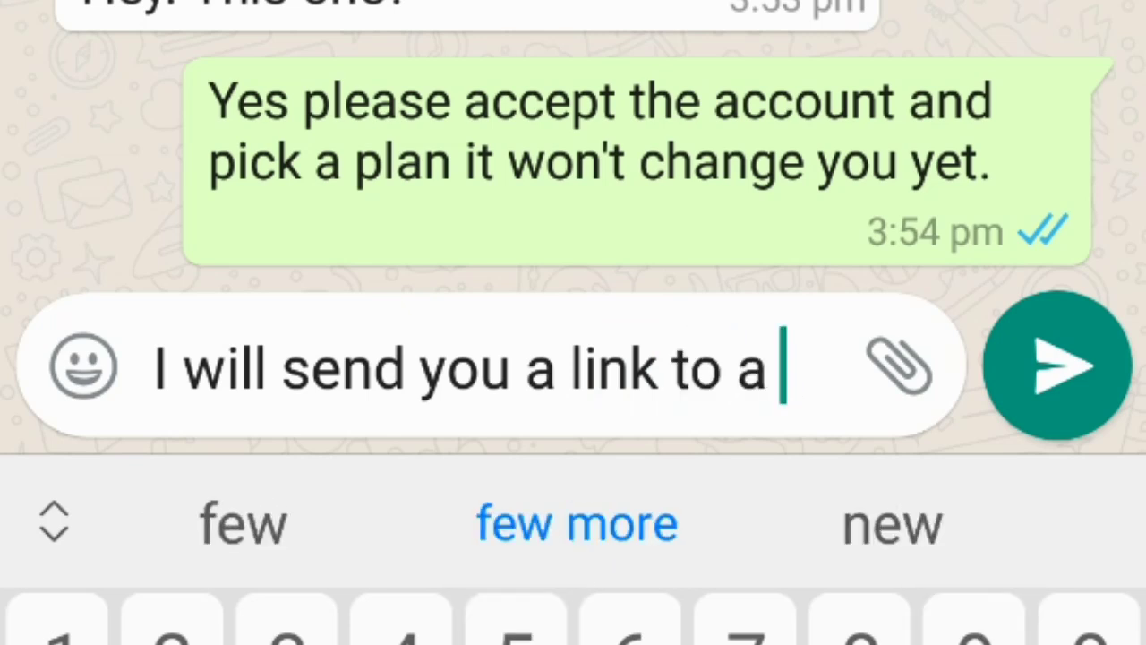
type("step by step")
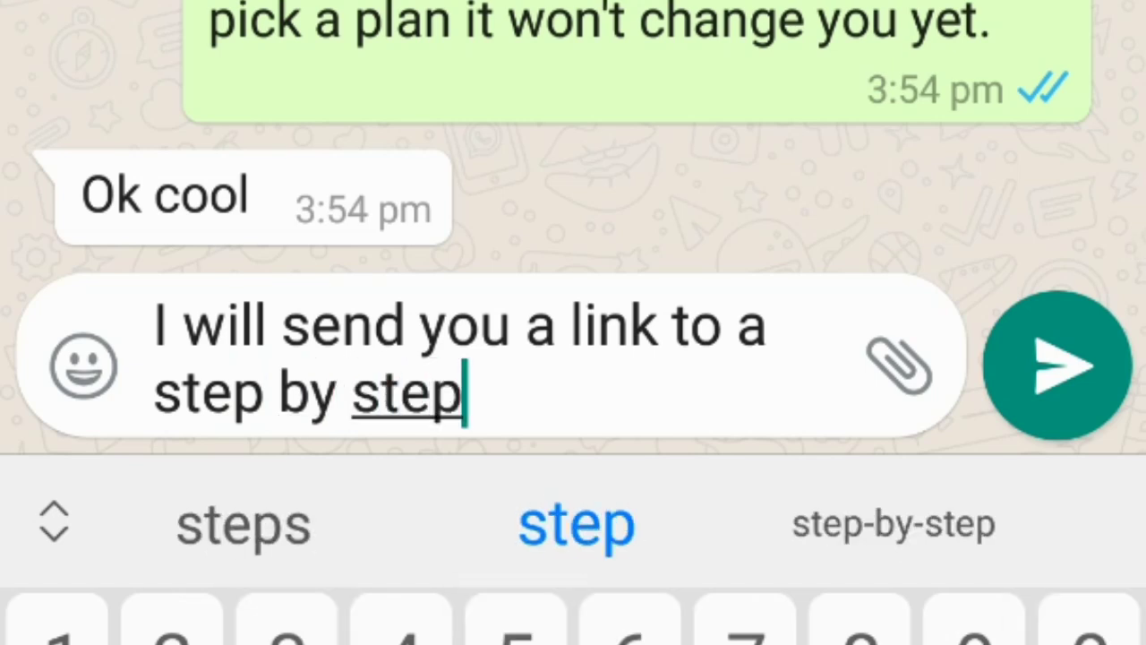
type(" of how ")
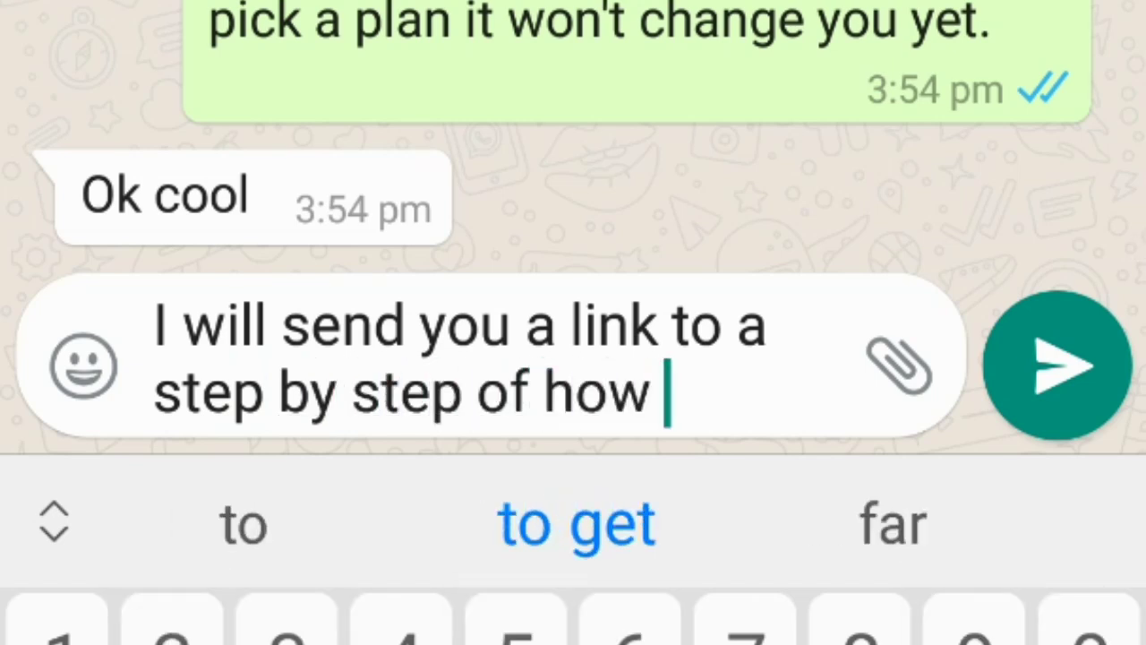
Complete the second message with "to edit the store with your own products" and send it.
type("to edi")
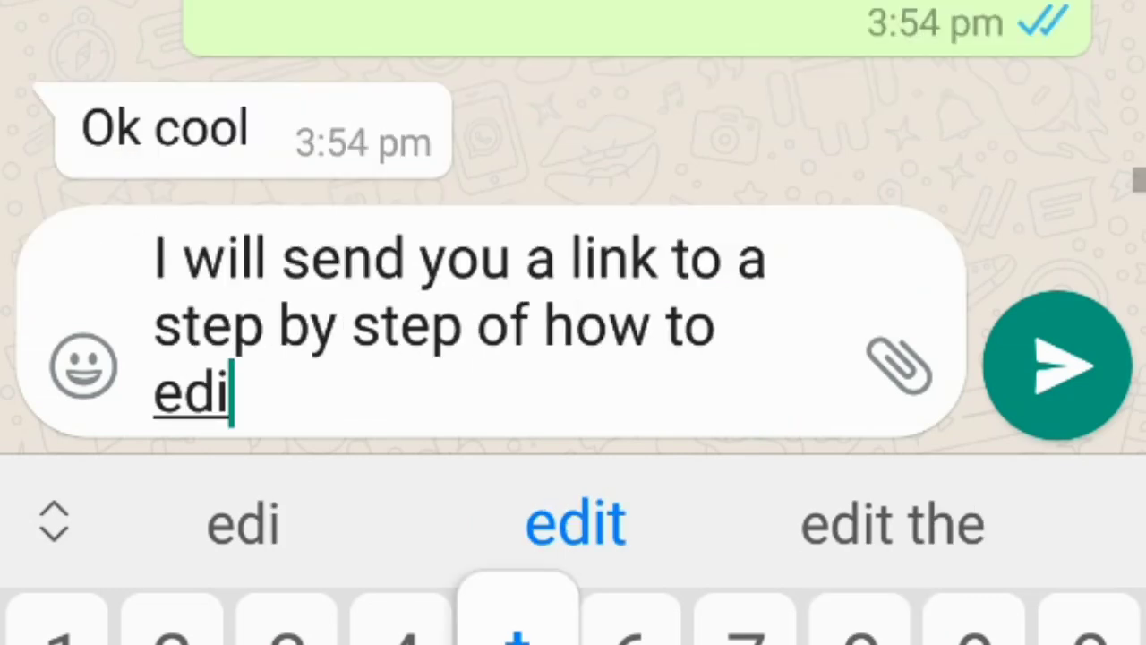
type("t the store with your own p")
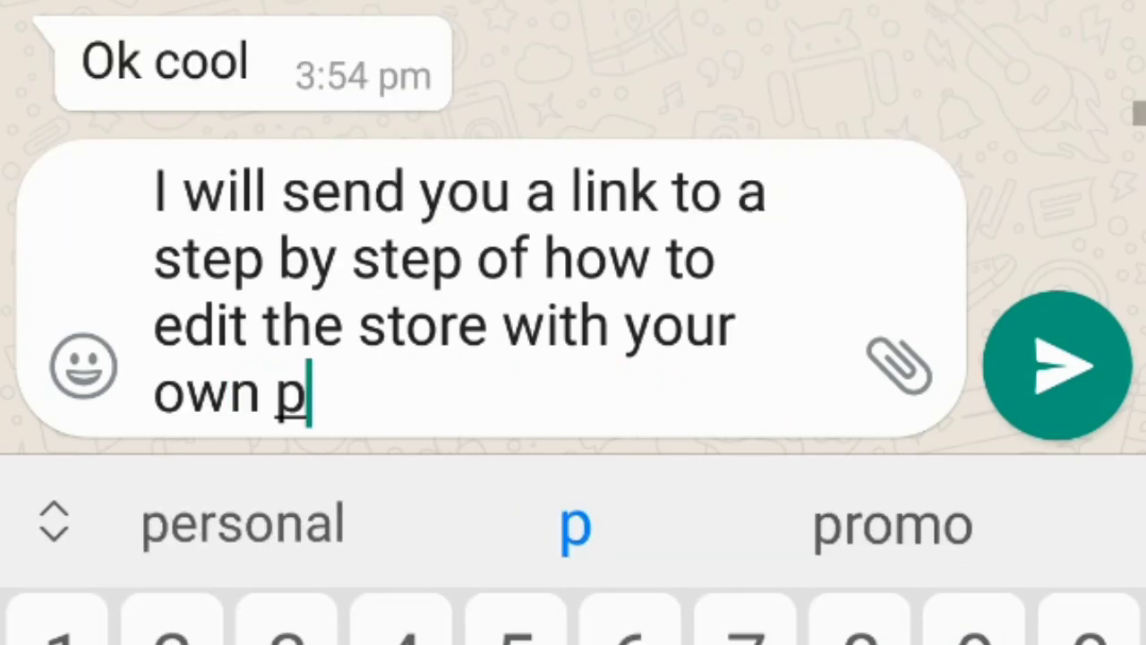
type("ro")
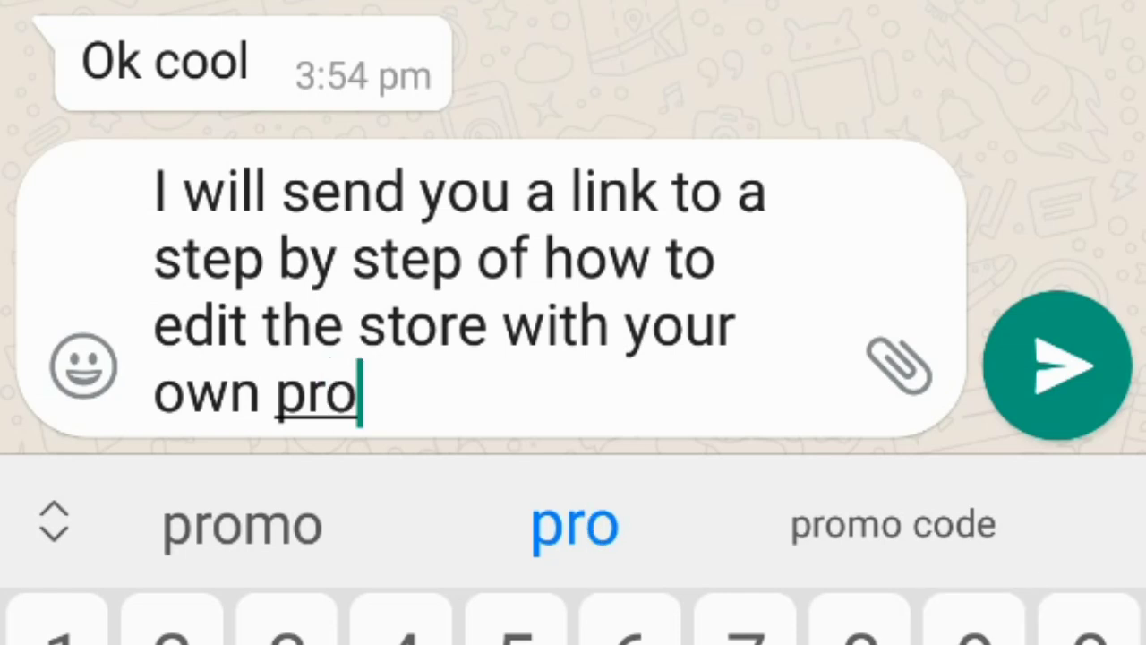
type("du")
left_click(627, 557)
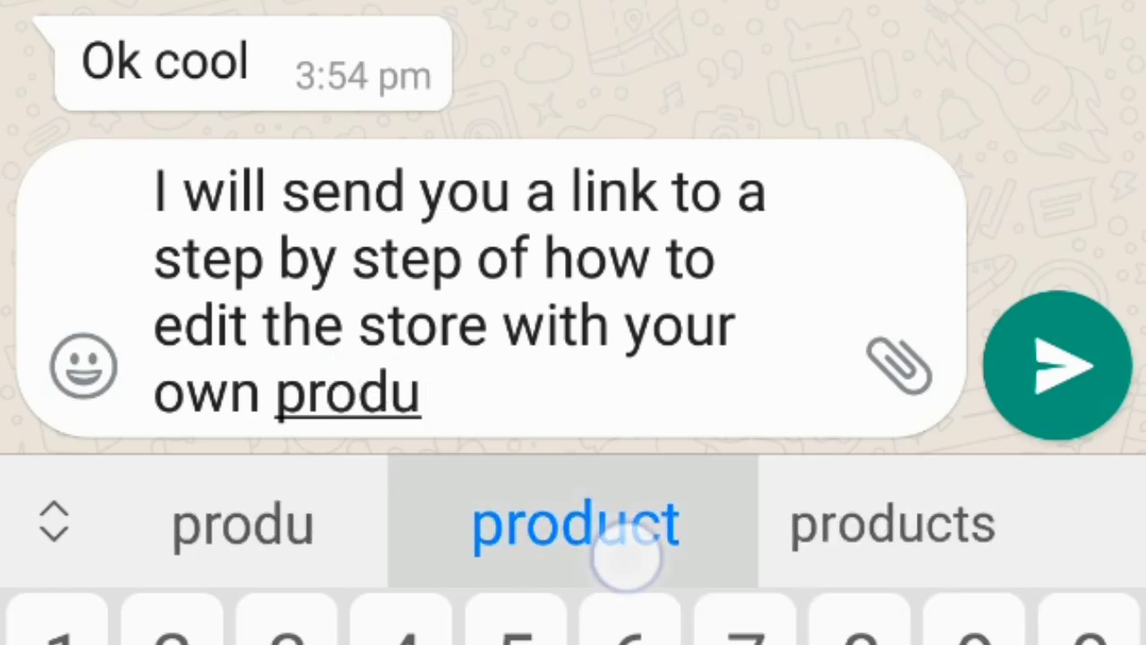
key("BackSpace")
type("s")
left_click(1056, 365)
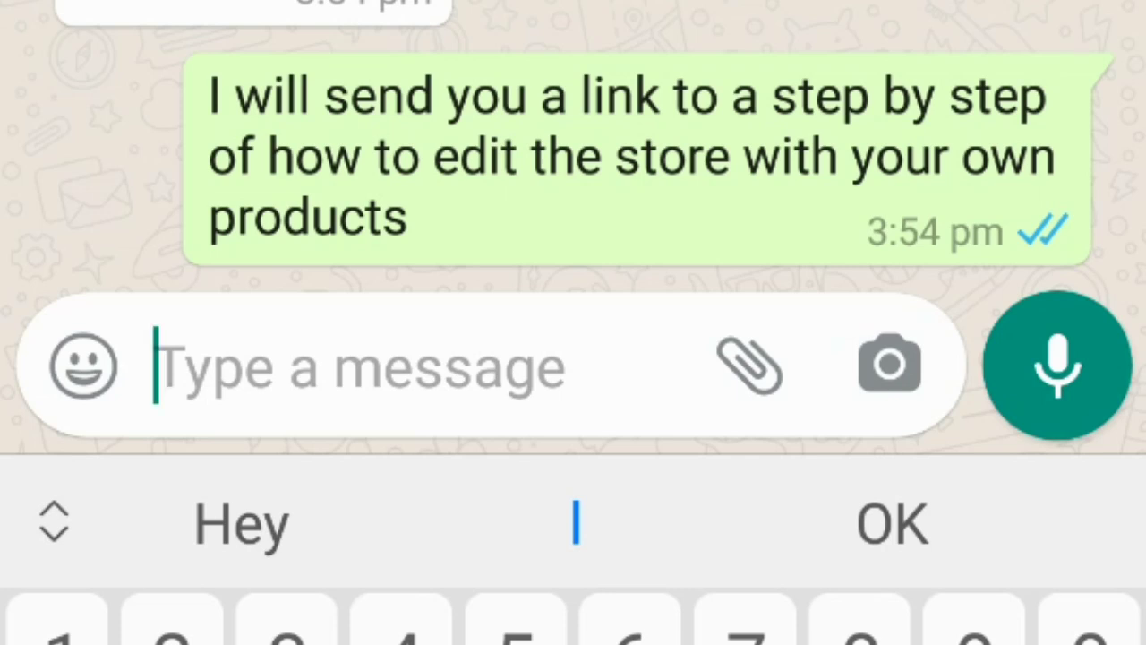
key("Escape")
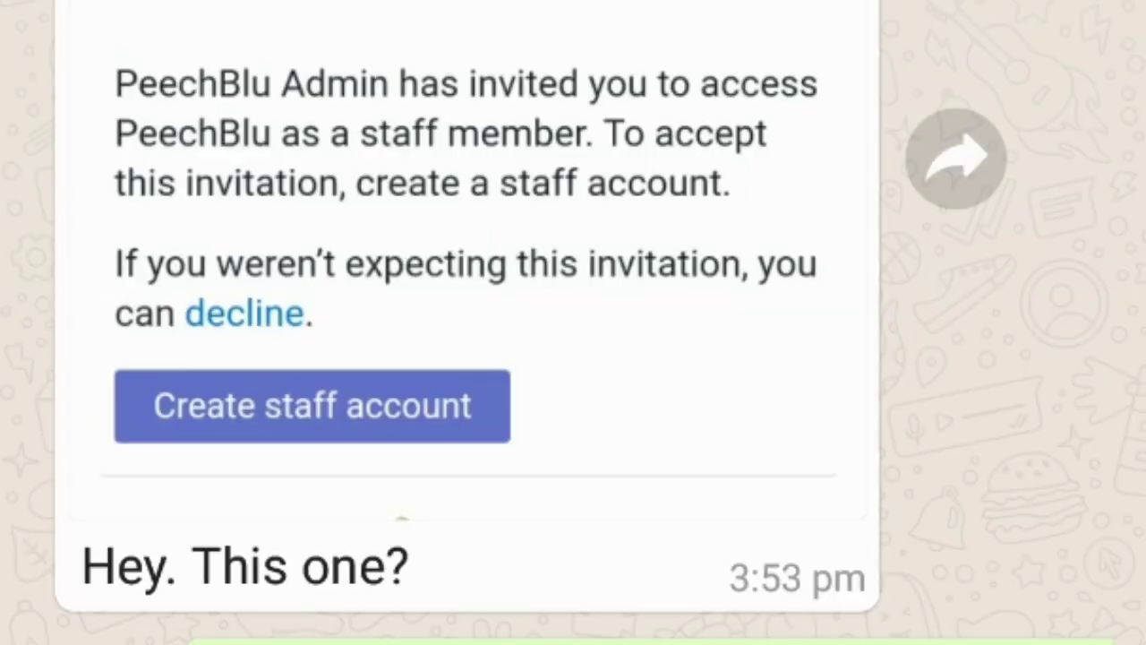
scroll(573, 322, "down", 1)
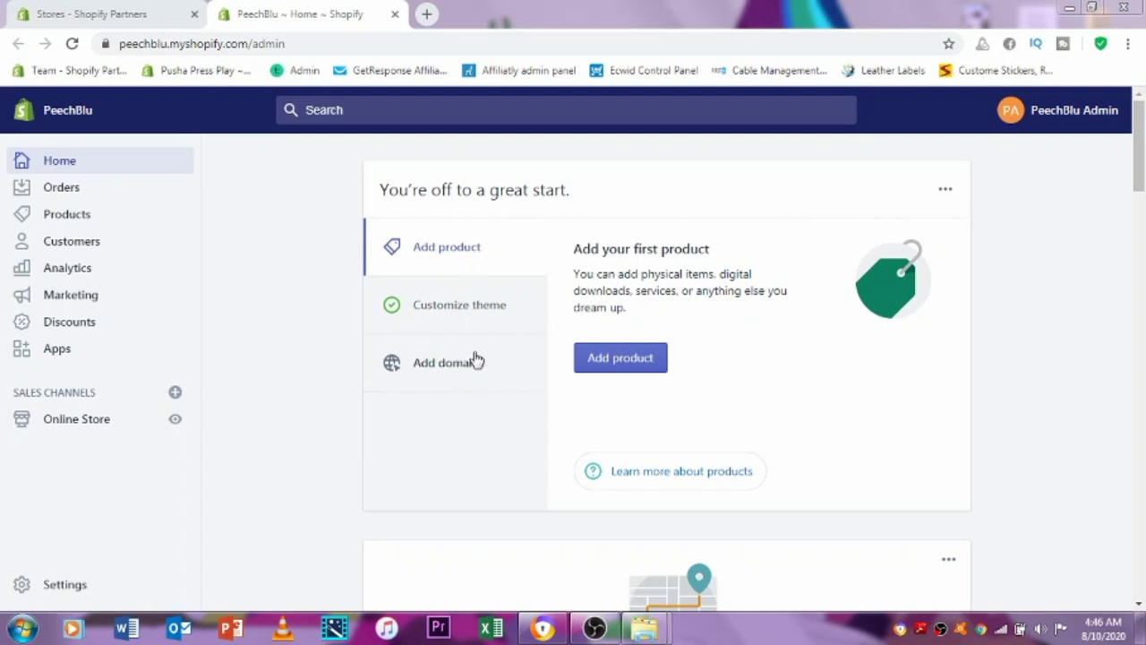
In the PeechBlu Shopify admin, look through the Orders, Abandoned checkouts, All products and Customers pages.
left_click(57, 195)
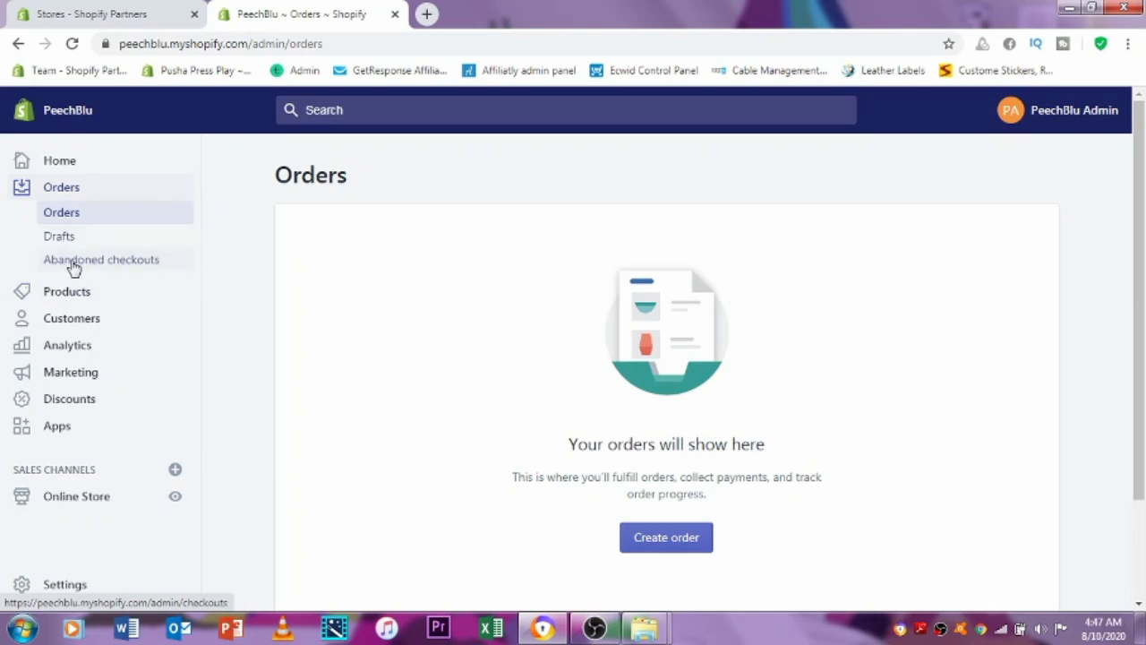
left_click(74, 269)
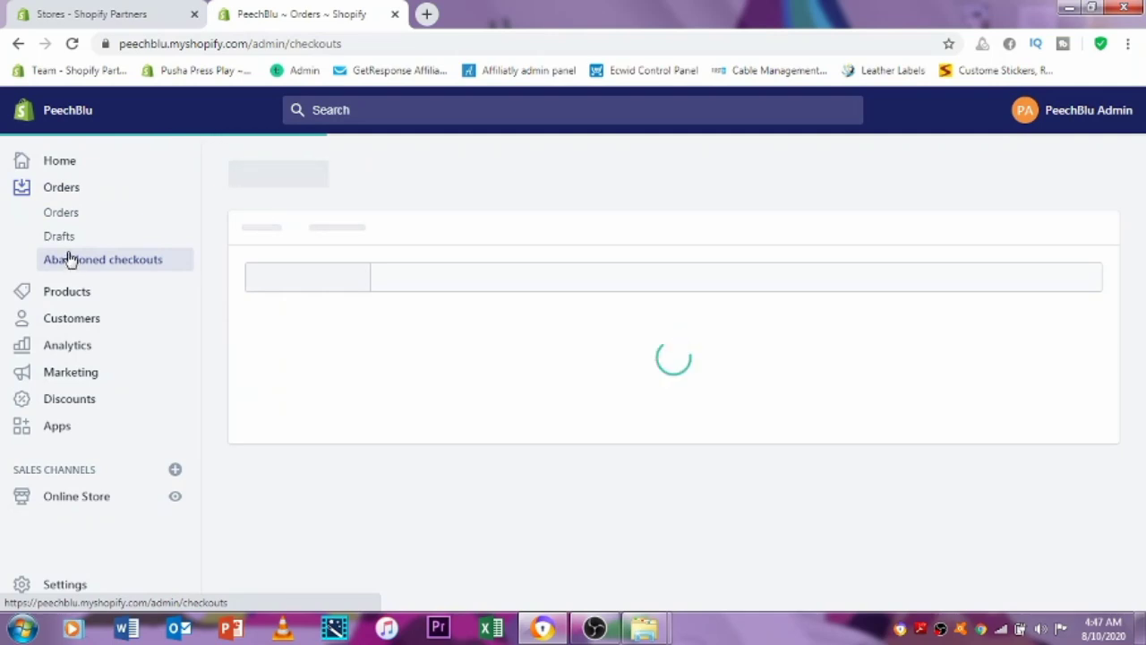
left_click(56, 295)
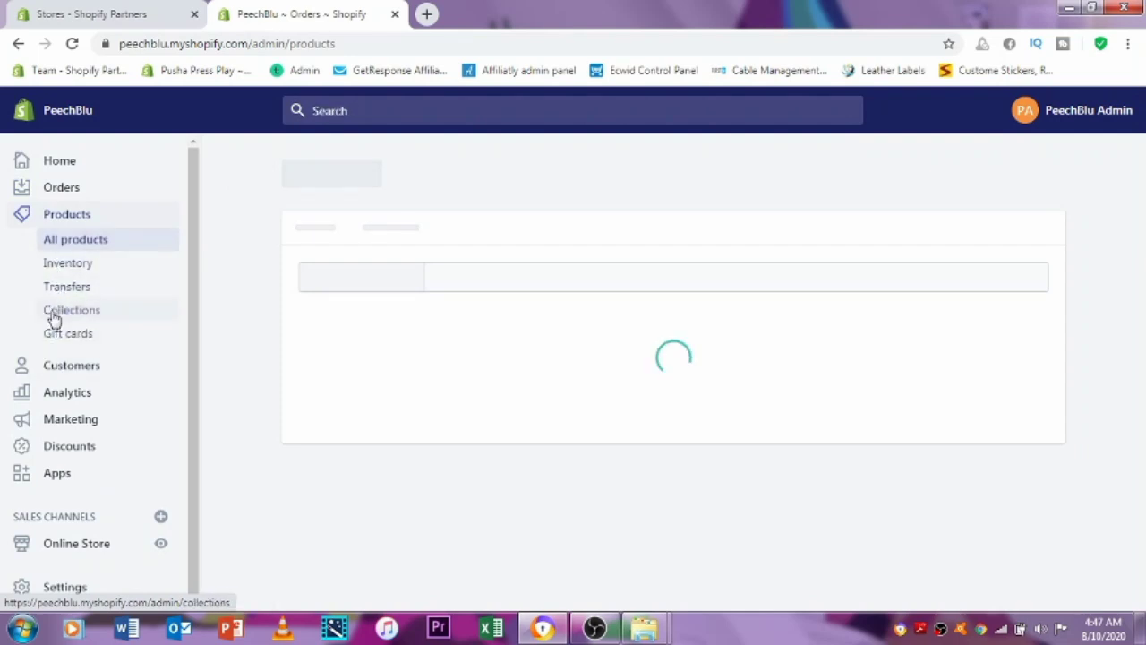
left_click(70, 244)
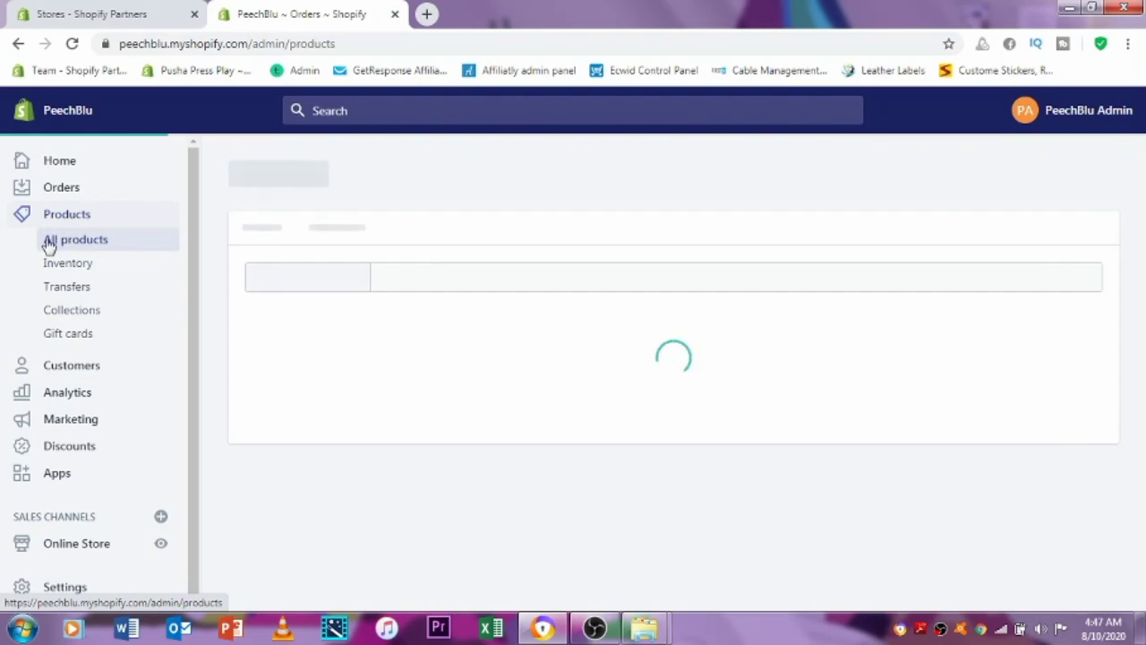
left_click(71, 367)
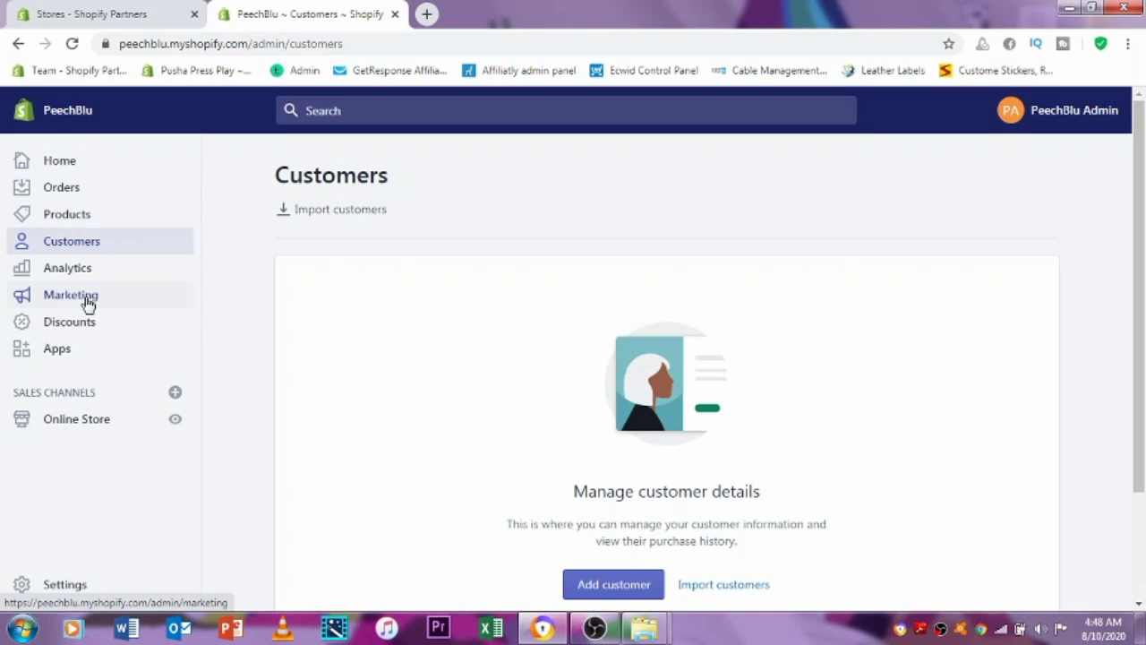
Return to the admin home page and open the store's themes page from the Customize theme tip.
left_click(59, 163)
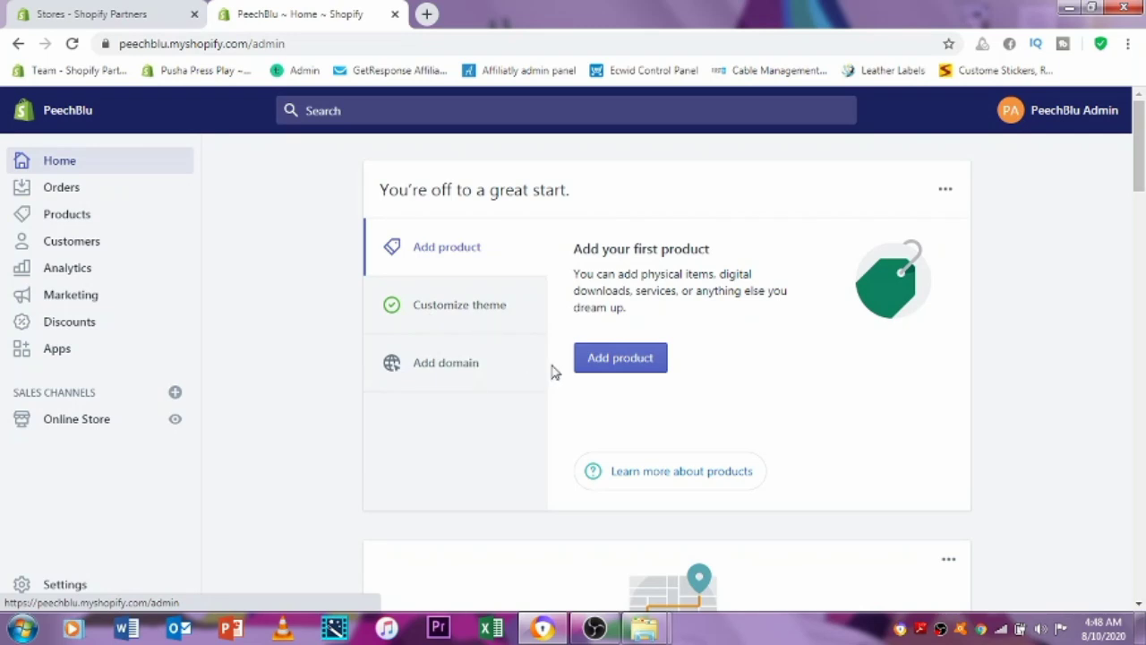
left_click(440, 313)
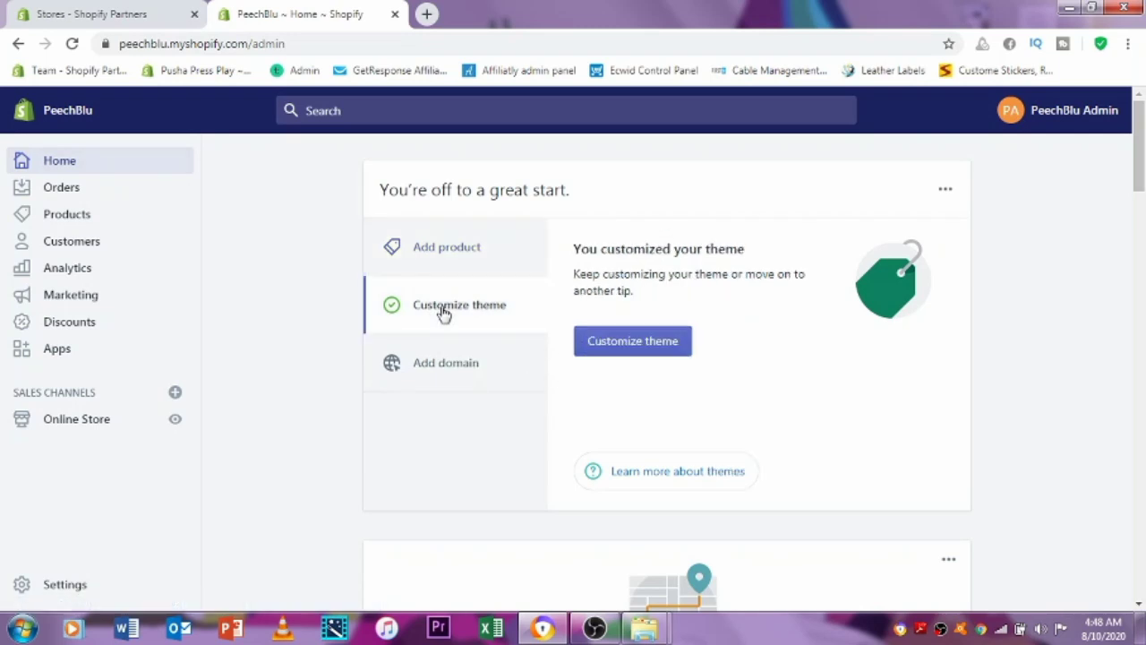
left_click(636, 345)
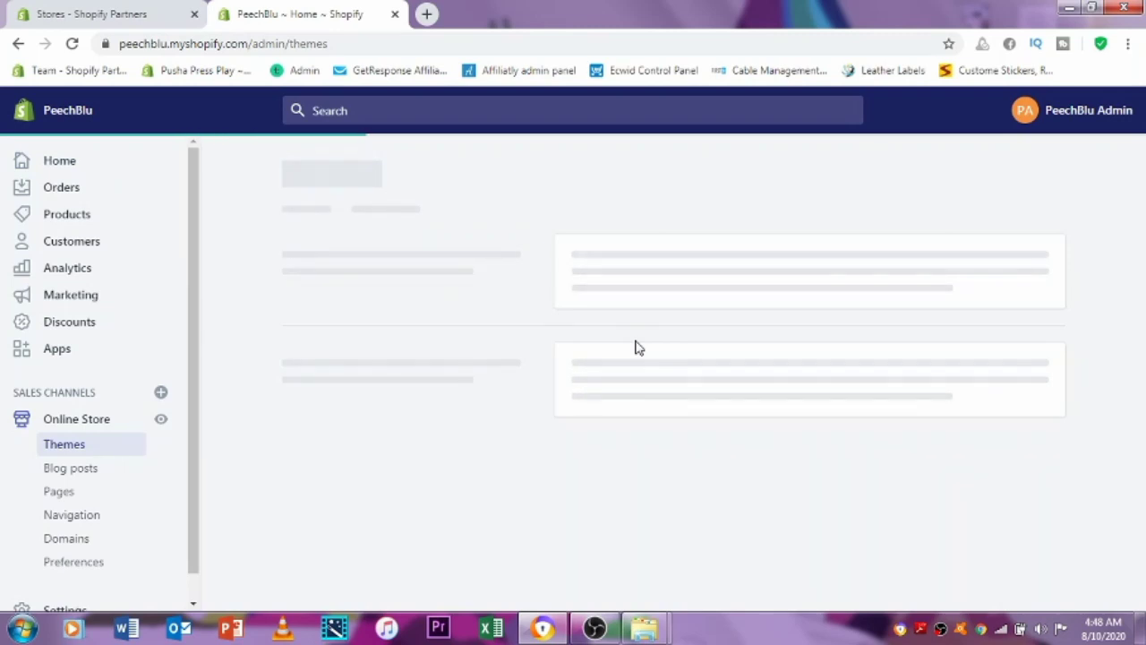
View the PeechBlu online storefront and look through its home page sections down to the placeholder products.
left_click(162, 424)
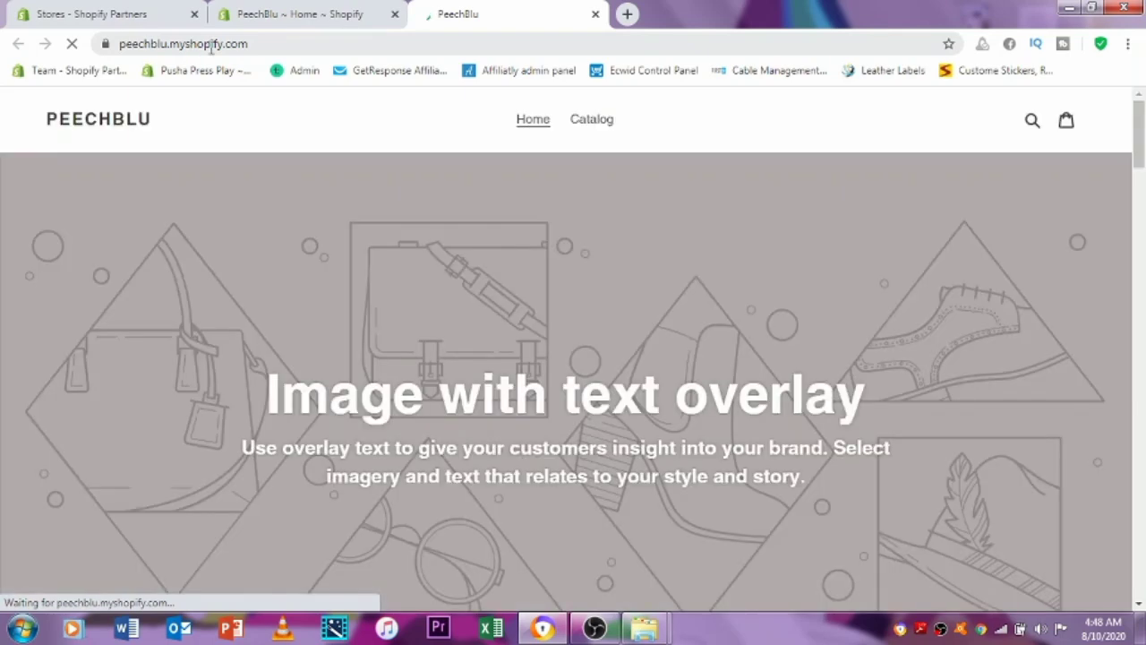
scroll(486, 421, "down", 8)
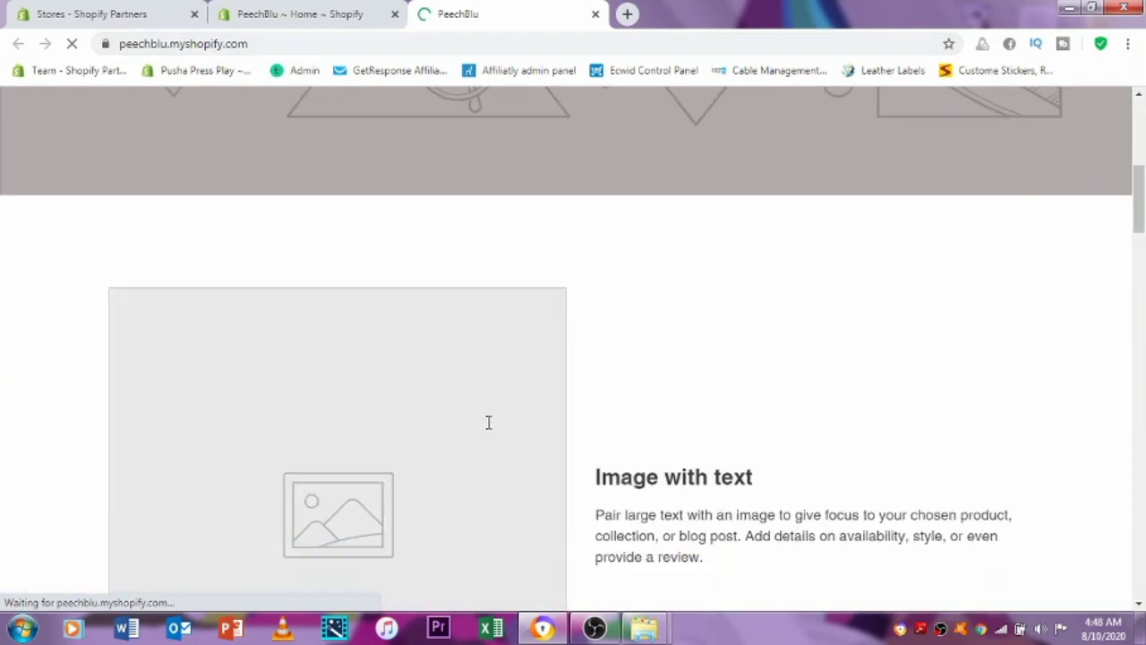
scroll(488, 423, "down", 12)
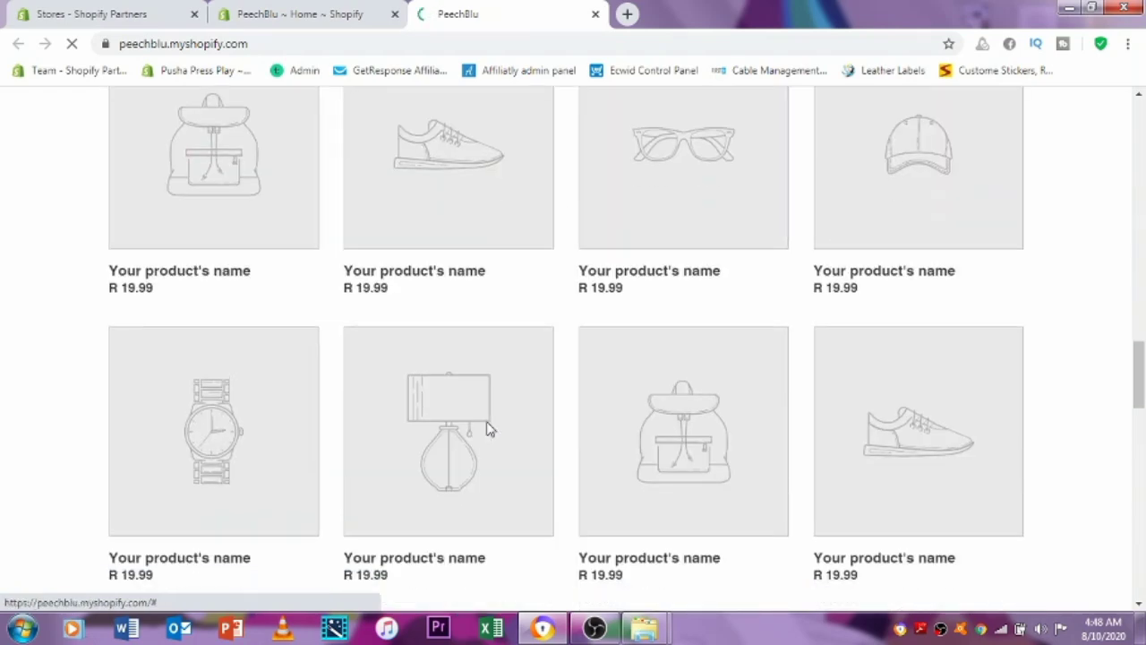
scroll(488, 428, "down", 5)
left_click_drag(1138, 426, 1101, 95)
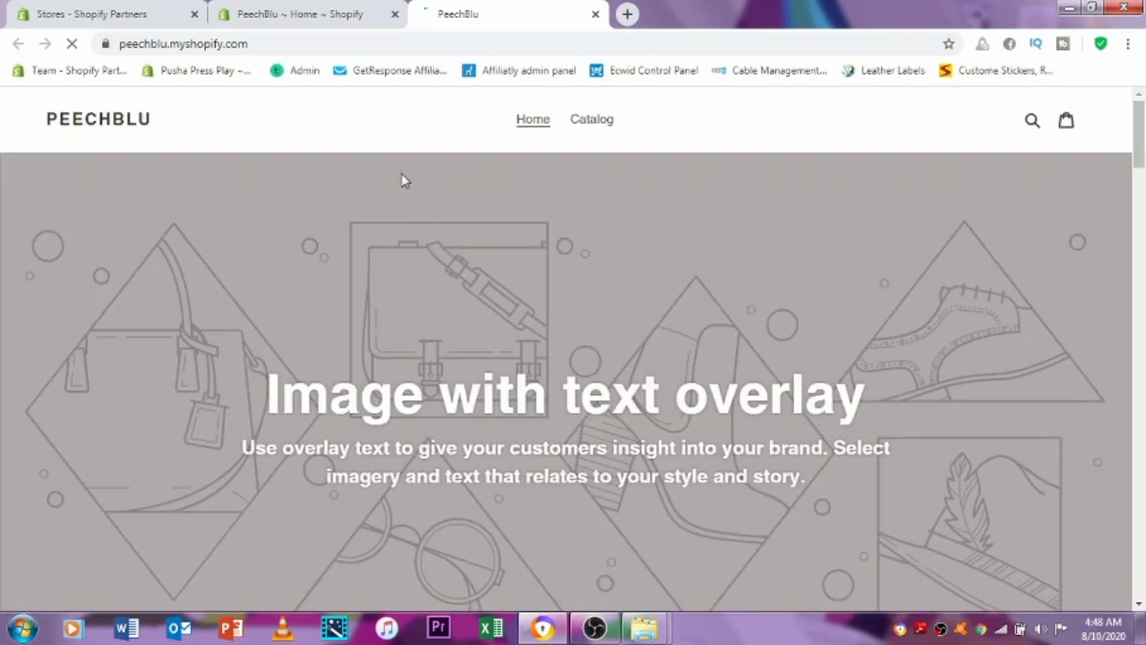
Return to the admin Themes page and look through the current theme, the theme library and Shopify's free themes.
left_click(268, 13)
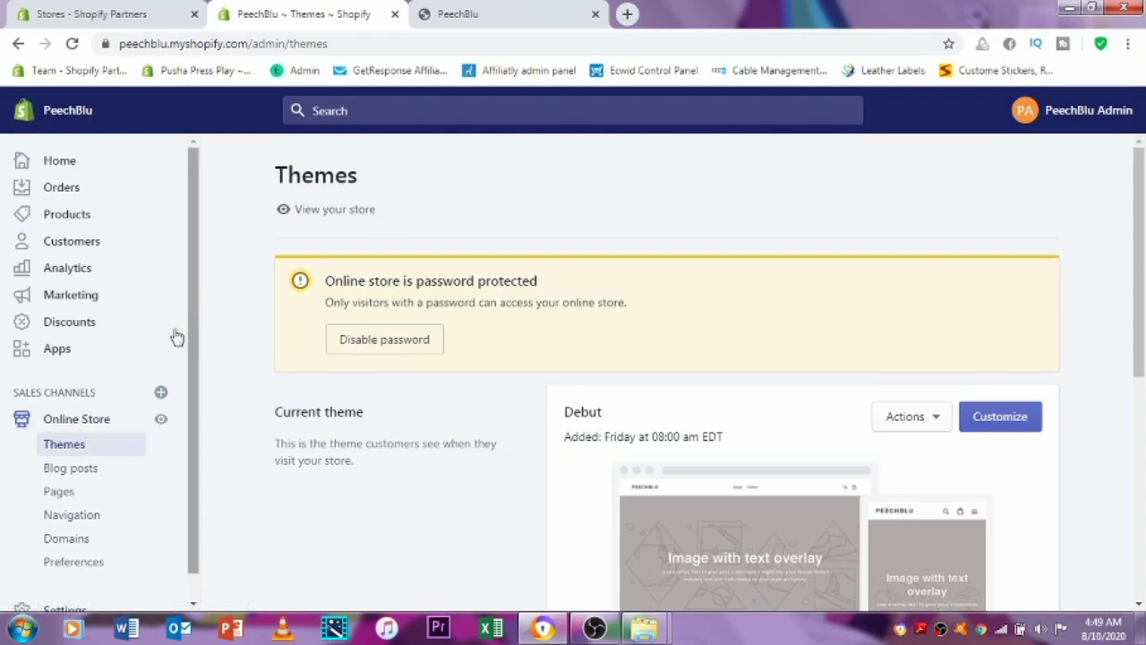
scroll(407, 370, "down", 5)
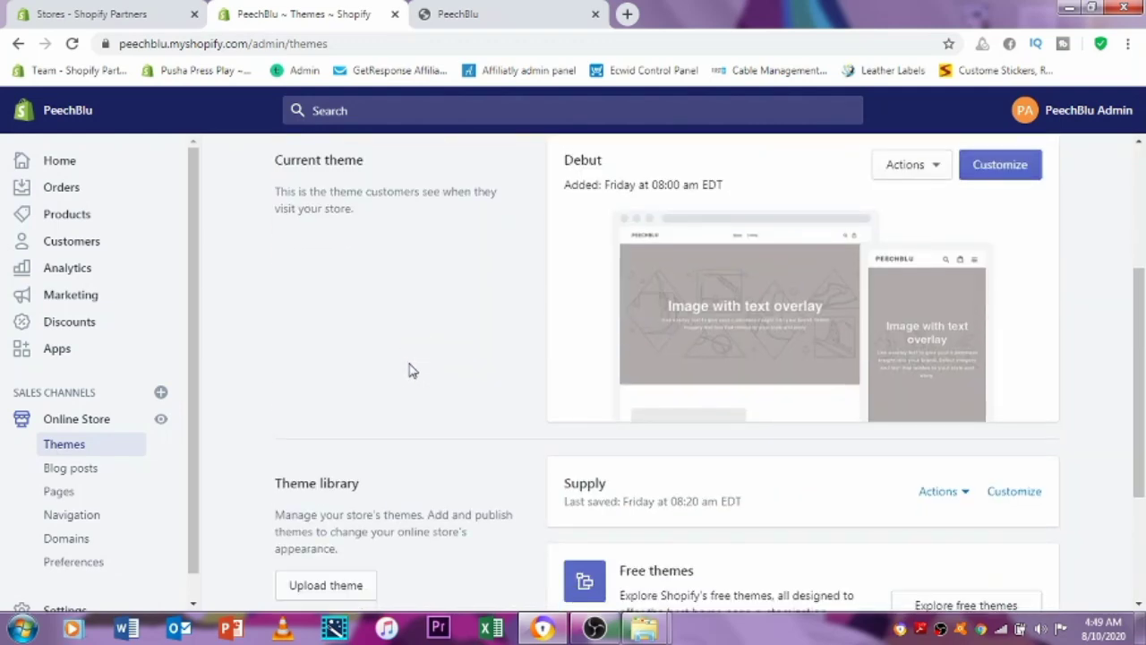
scroll(408, 374, "up", 3)
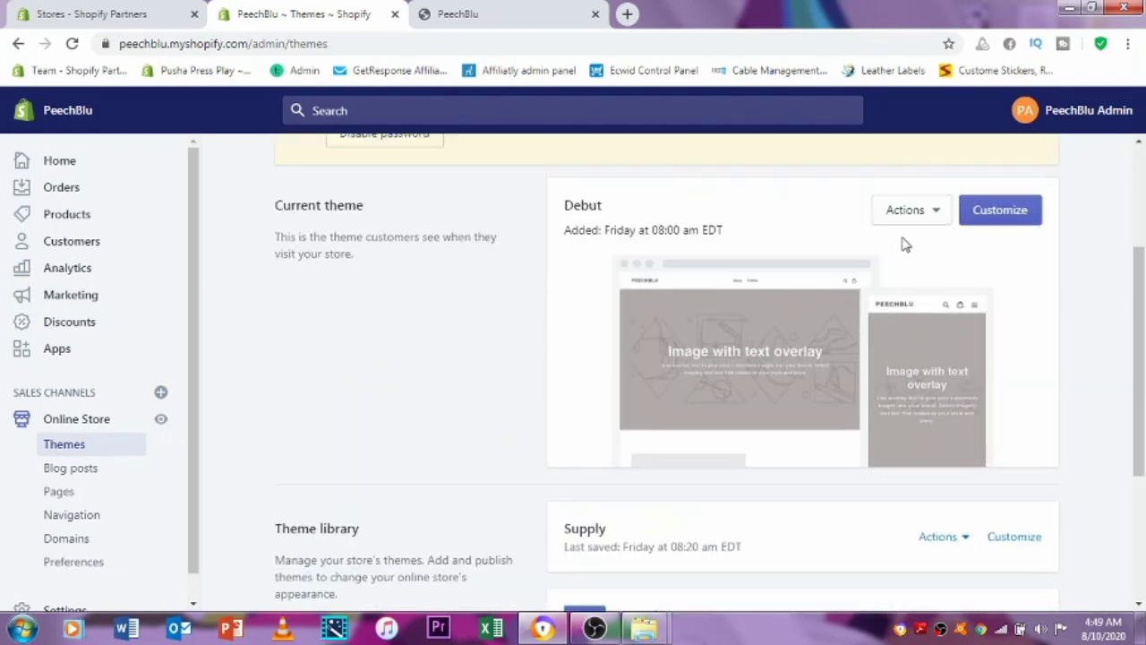
scroll(880, 352, "down", 3)
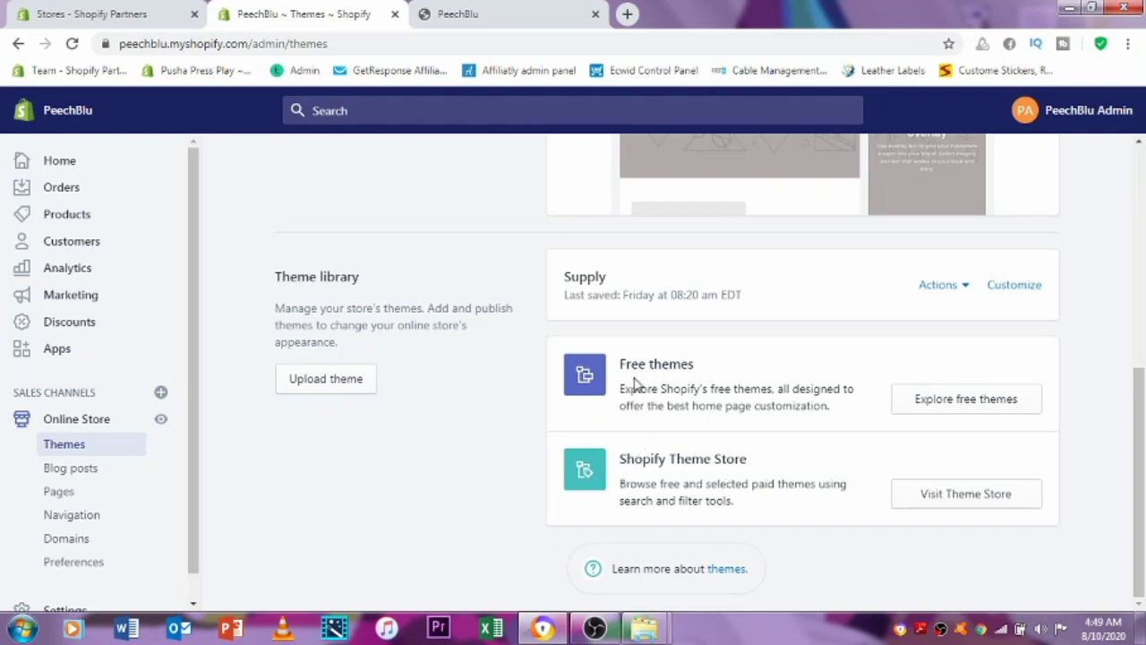
left_click(939, 404)
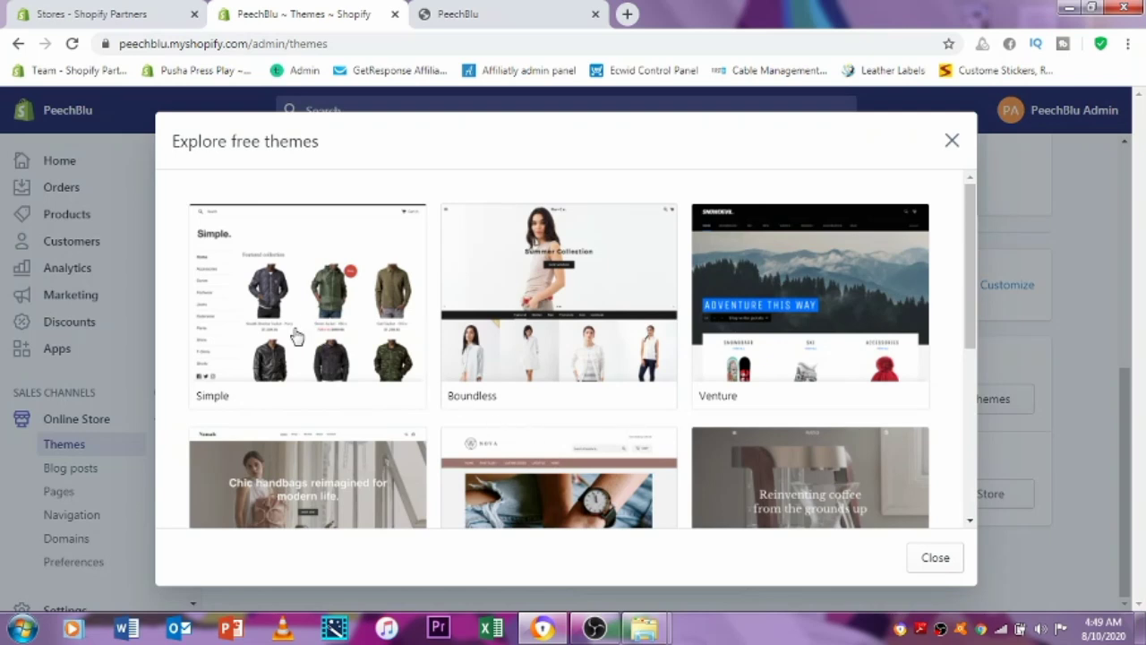
scroll(744, 374, "down", 2)
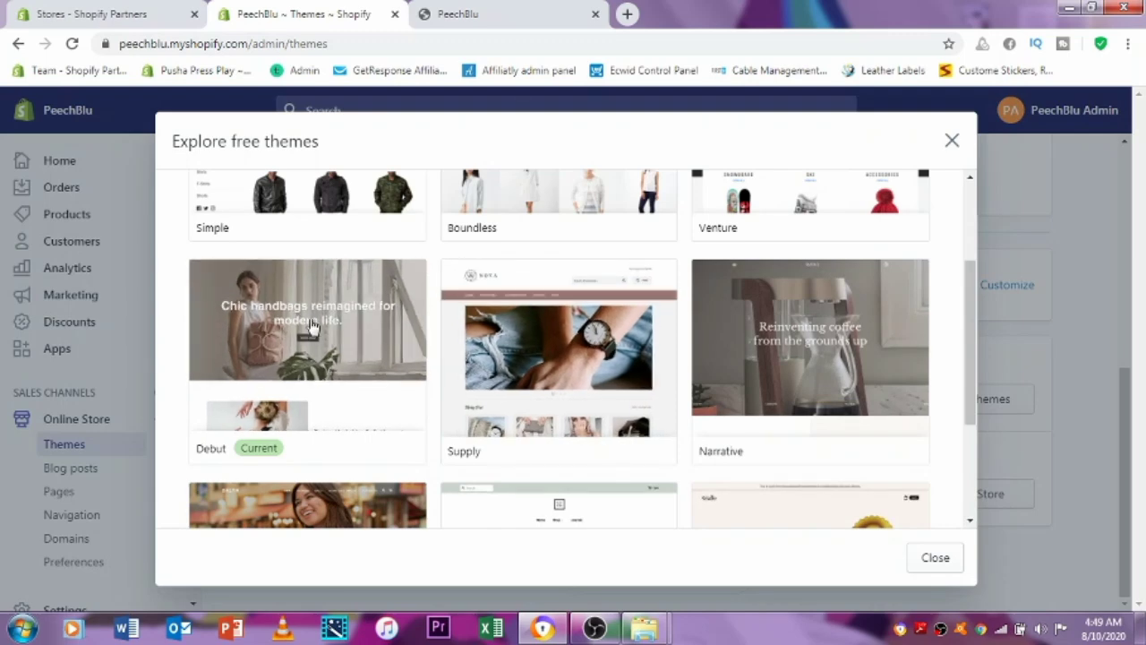
scroll(532, 337, "down", 2)
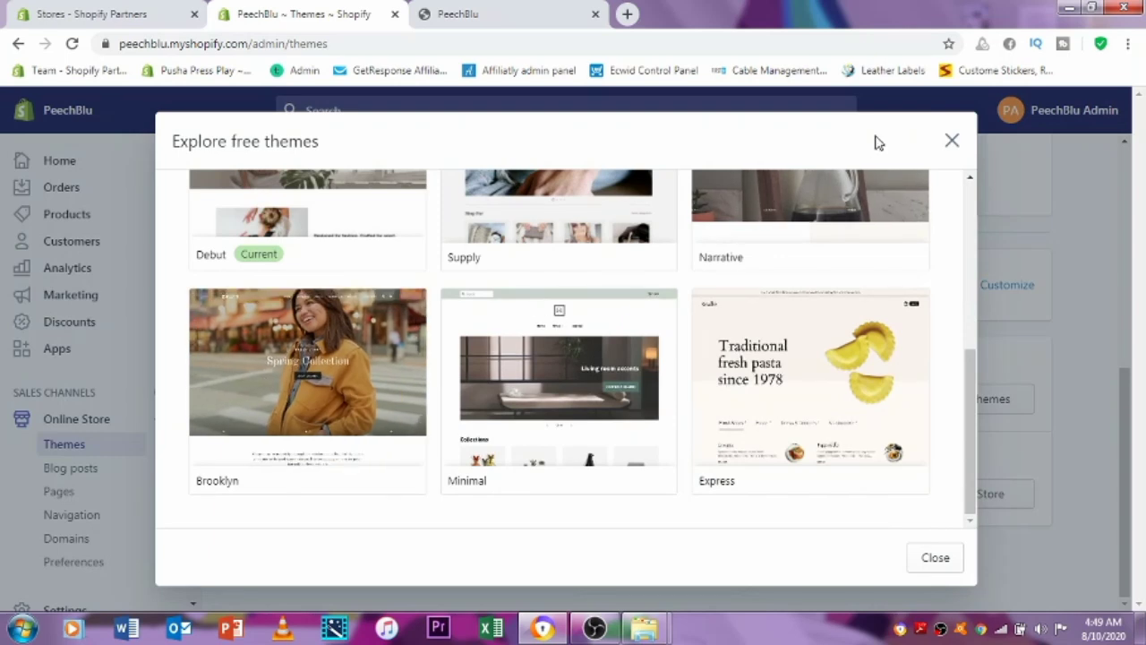
left_click(953, 142)
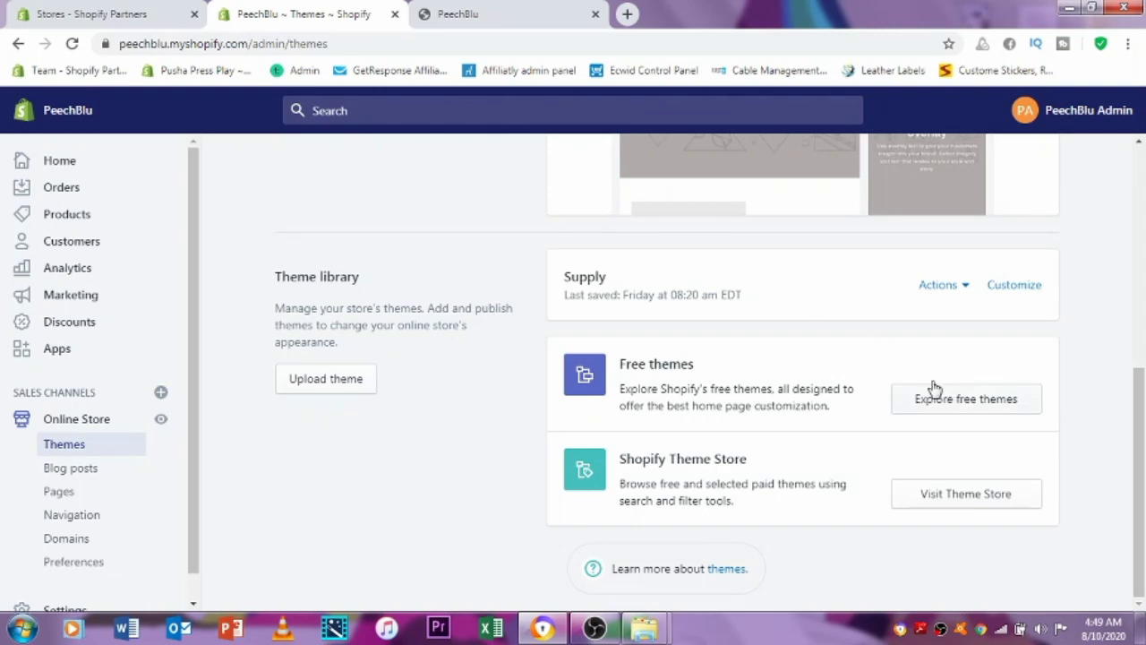
Open the current Debut theme for customization and look over its list of home page sections.
scroll(717, 332, "up", 4)
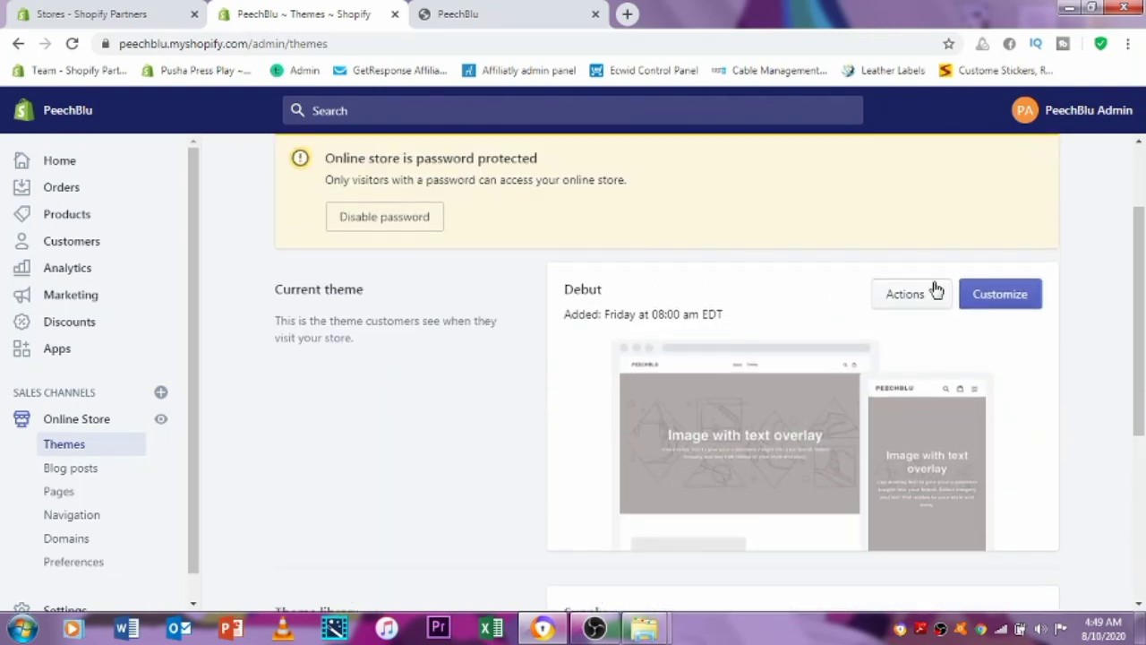
left_click(982, 307)
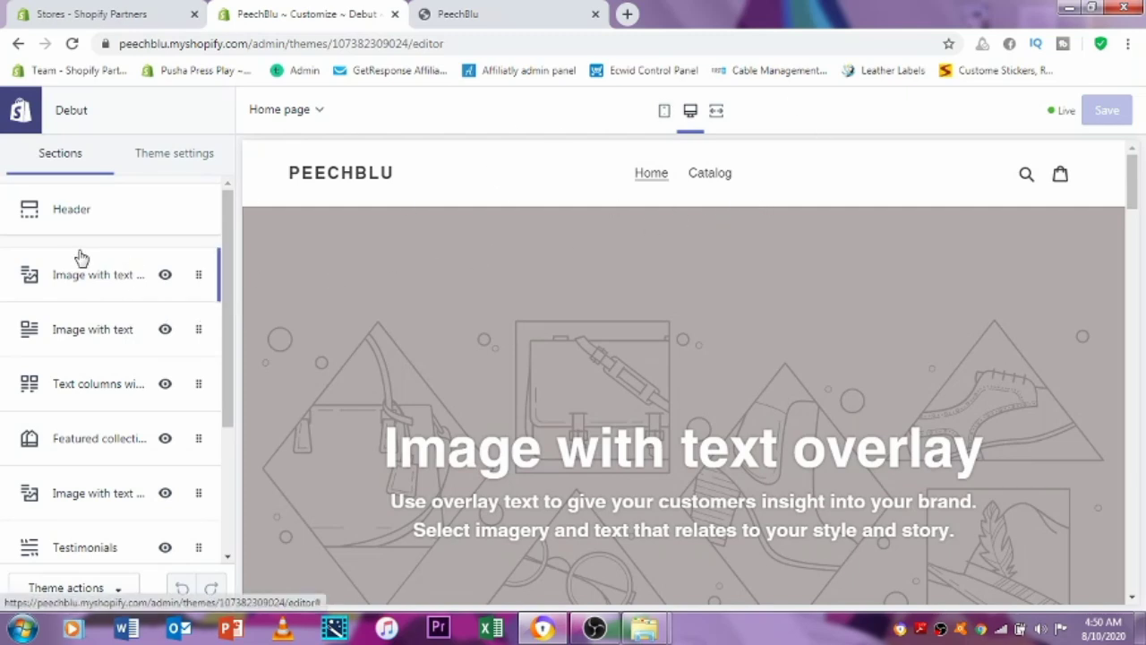
scroll(77, 262, "down", 3)
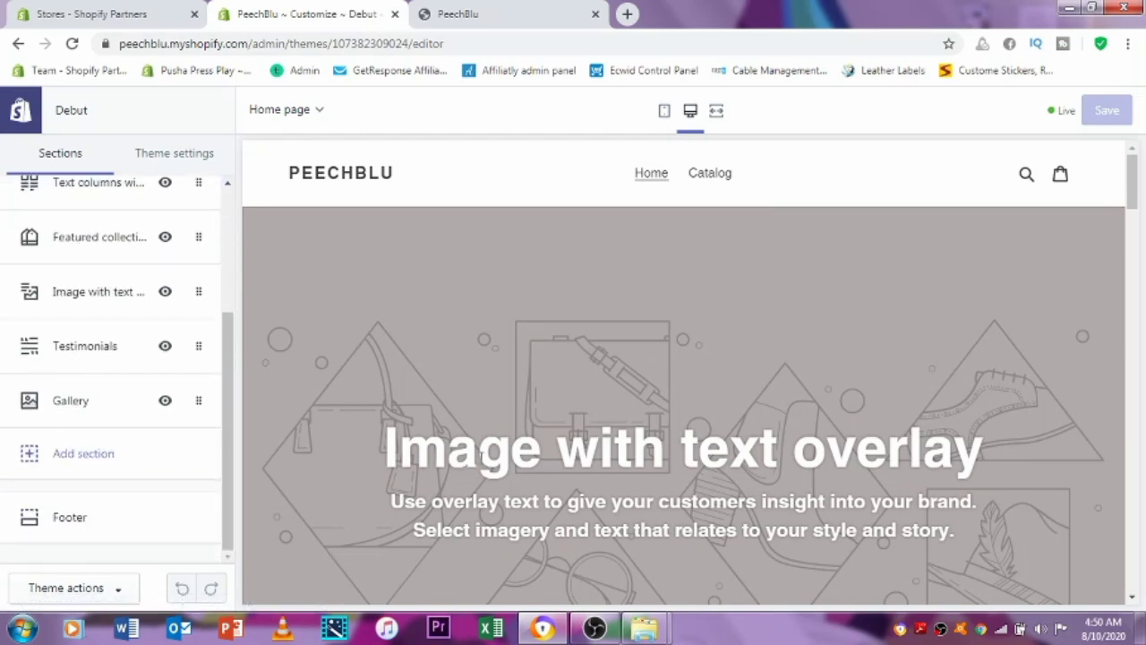
scroll(236, 421, "up", 3)
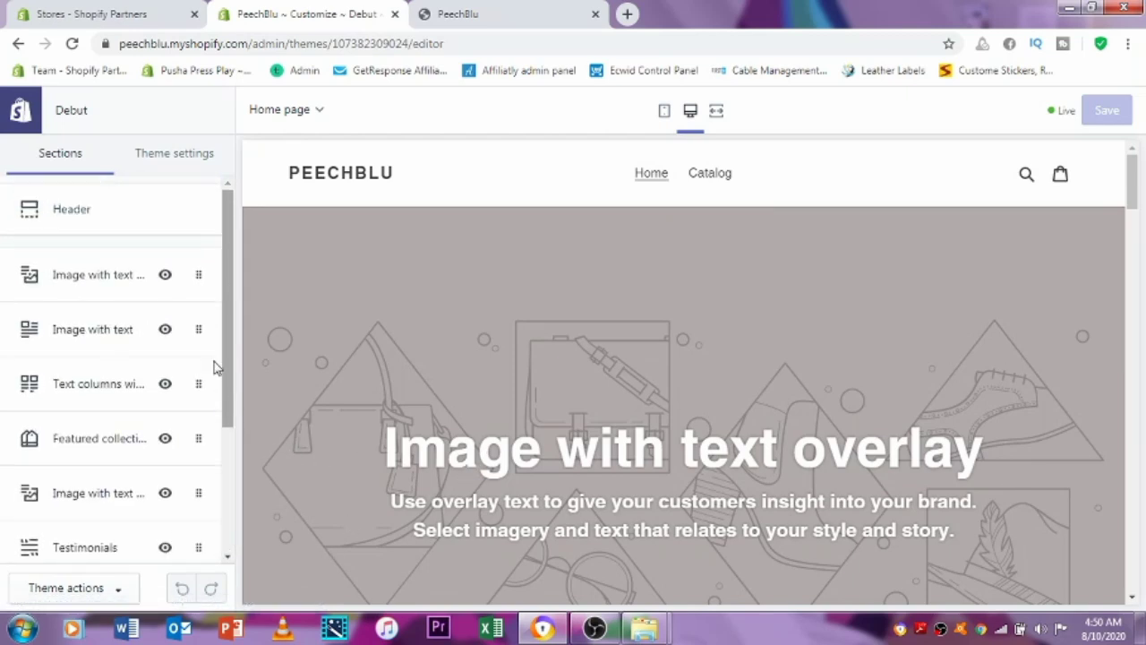
Examine the Header section's logo, menu and announcement bar settings, and return to the section list.
left_click(105, 219)
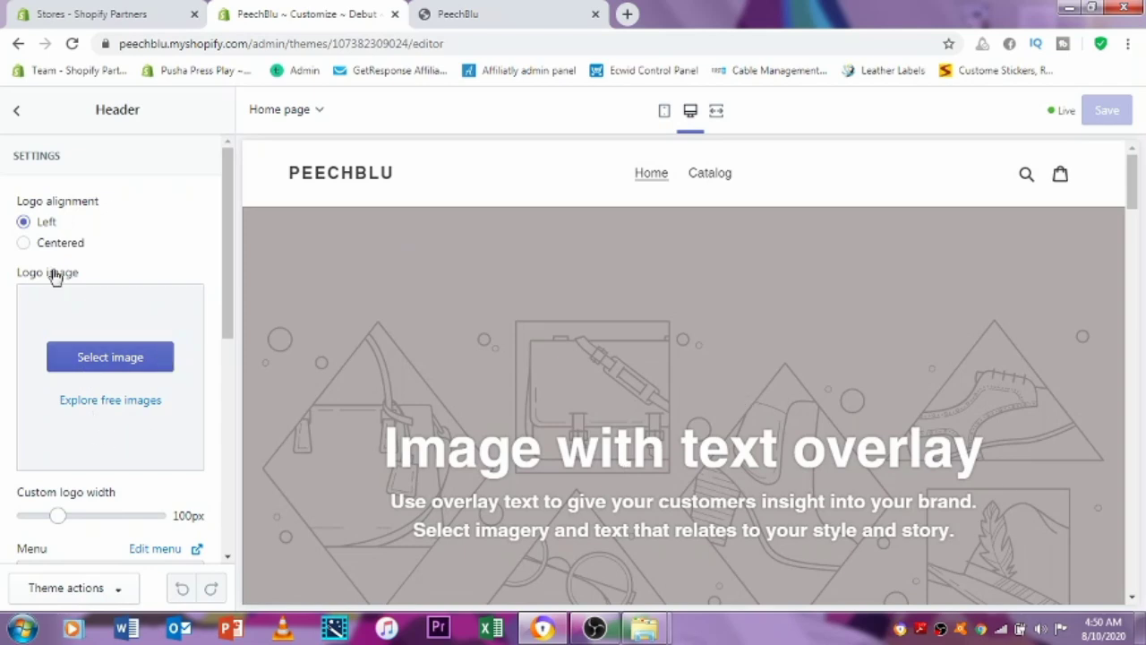
scroll(106, 359, "down", 3)
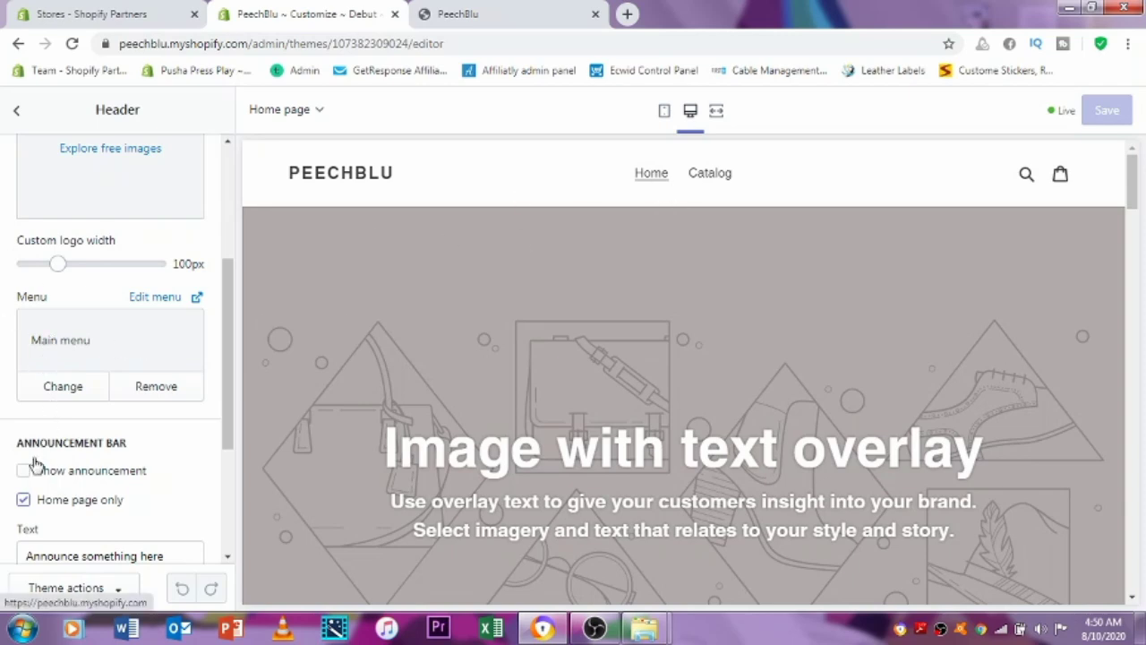
scroll(36, 466, "up", 3)
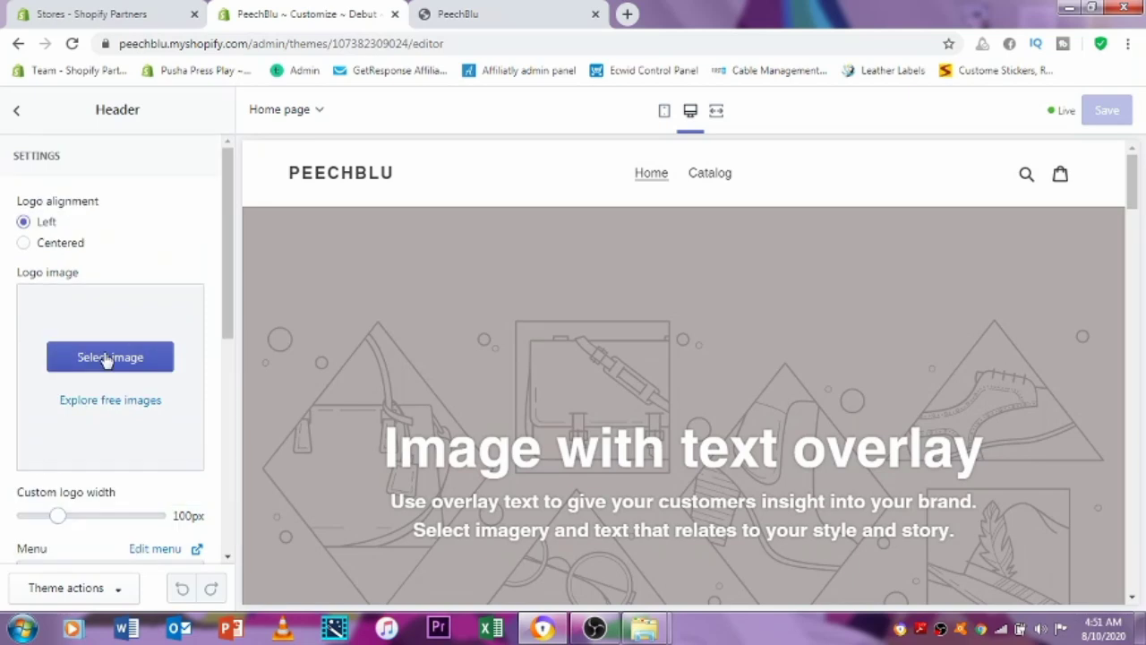
left_click(16, 111)
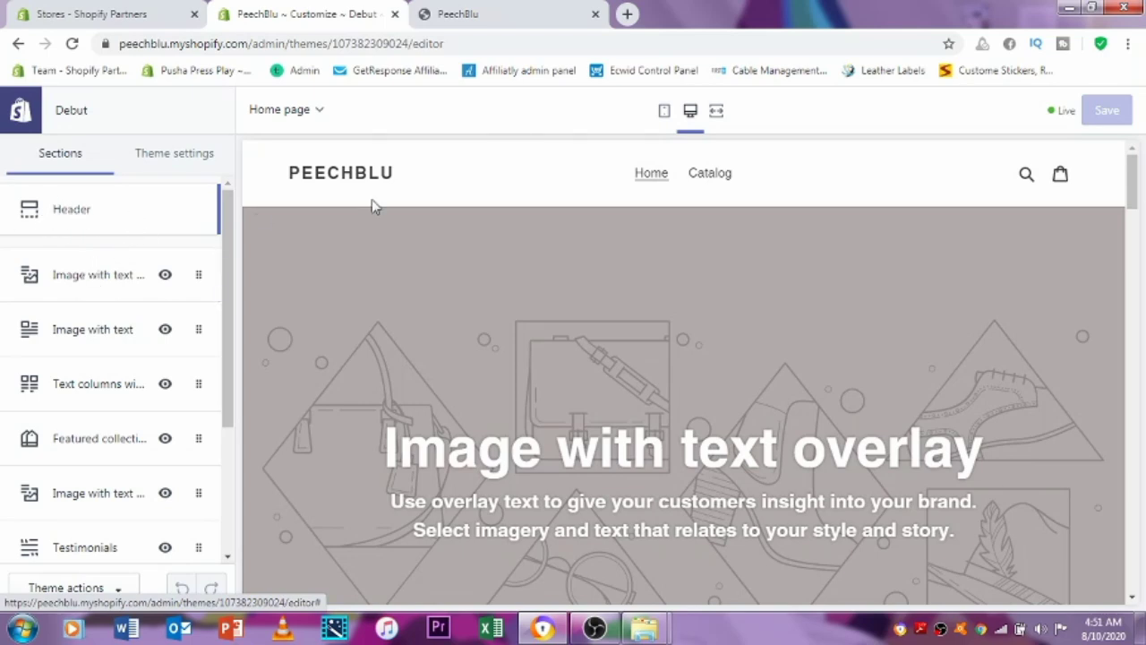
Open image selection for the first Image with text overlay section and search the free images for "bags".
left_click(51, 291)
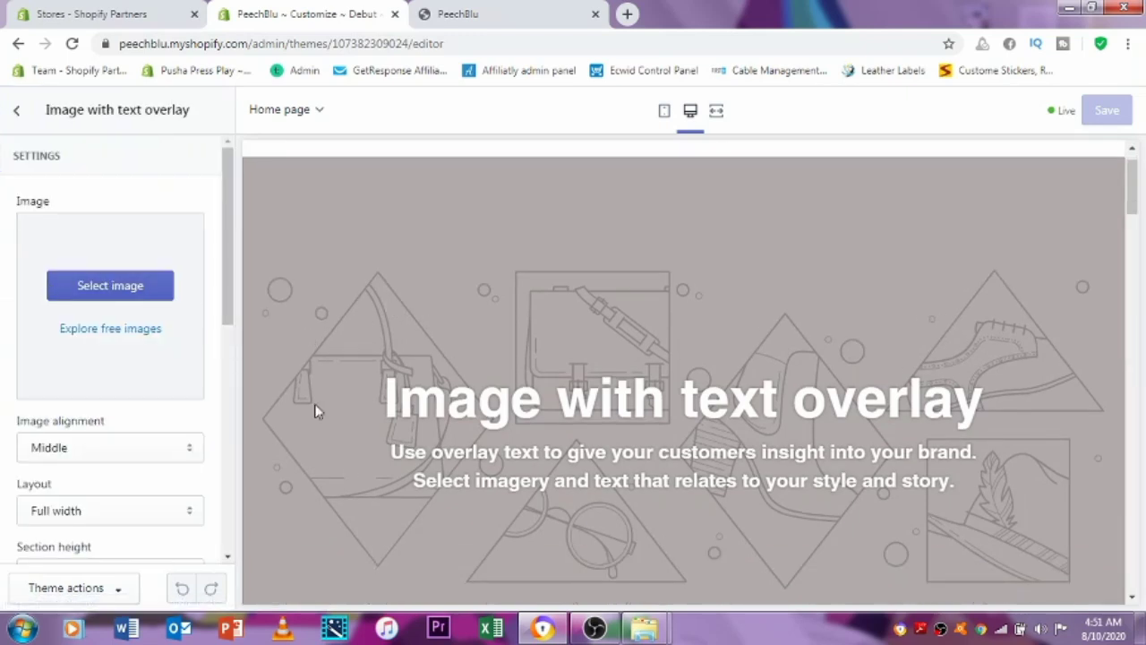
left_click(120, 289)
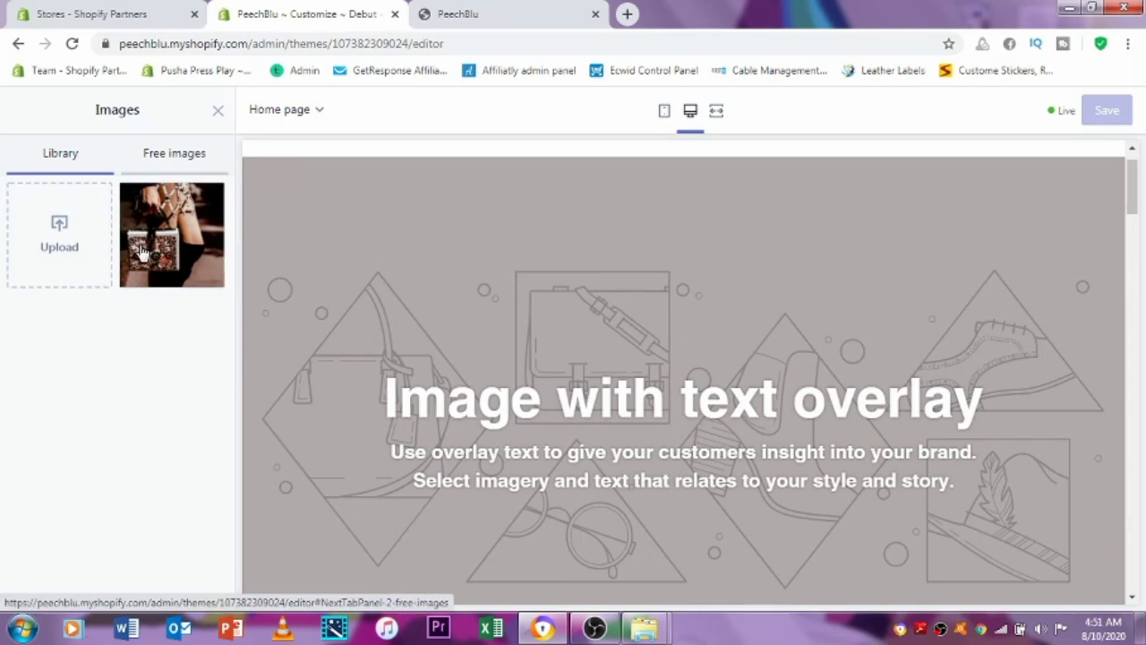
left_click(170, 160)
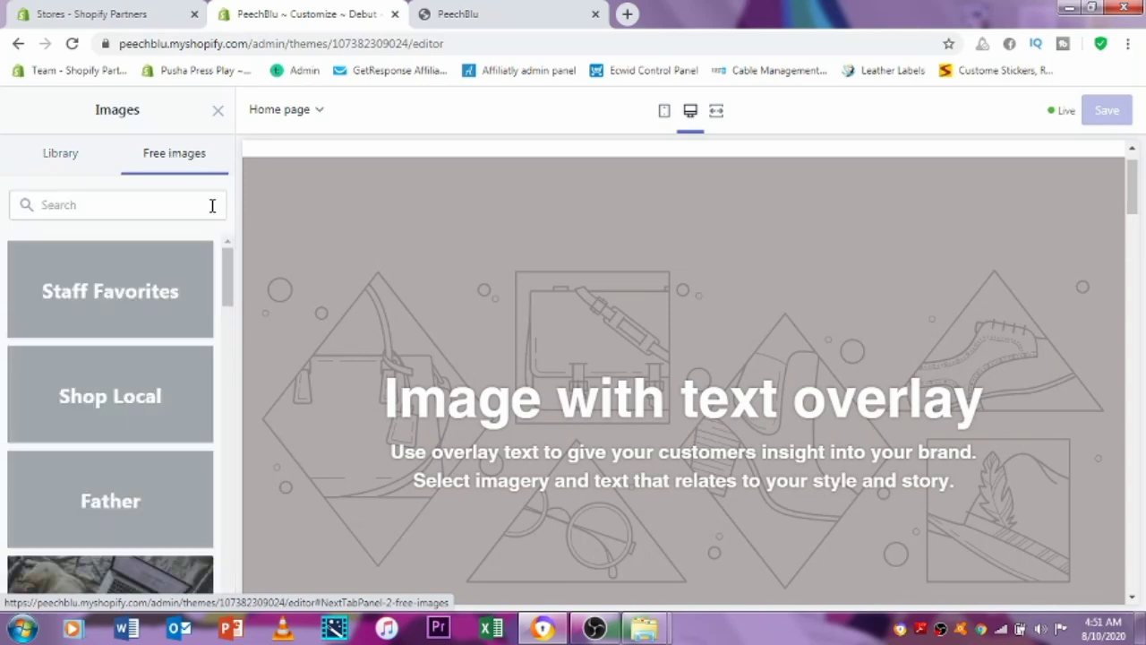
left_click(148, 208)
type("bags")
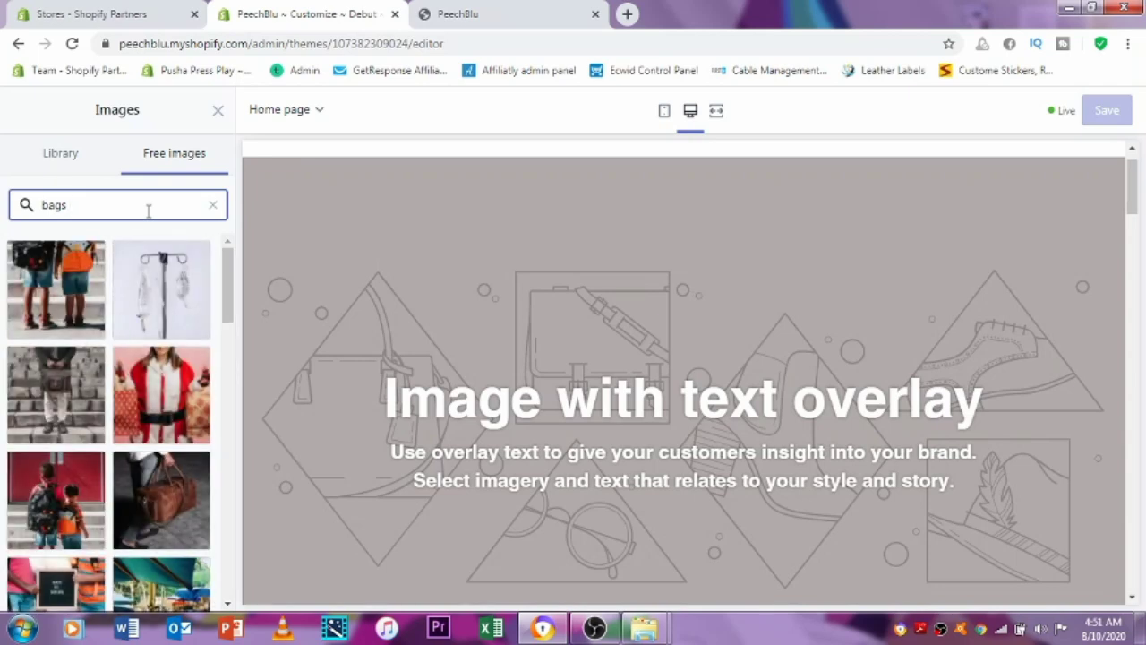
Set the section's image to the free photo of a hand holding a jeweled handbag against a dark background.
scroll(179, 376, "down", 3)
scroll(143, 343, "up", 1)
scroll(186, 358, "down", 3)
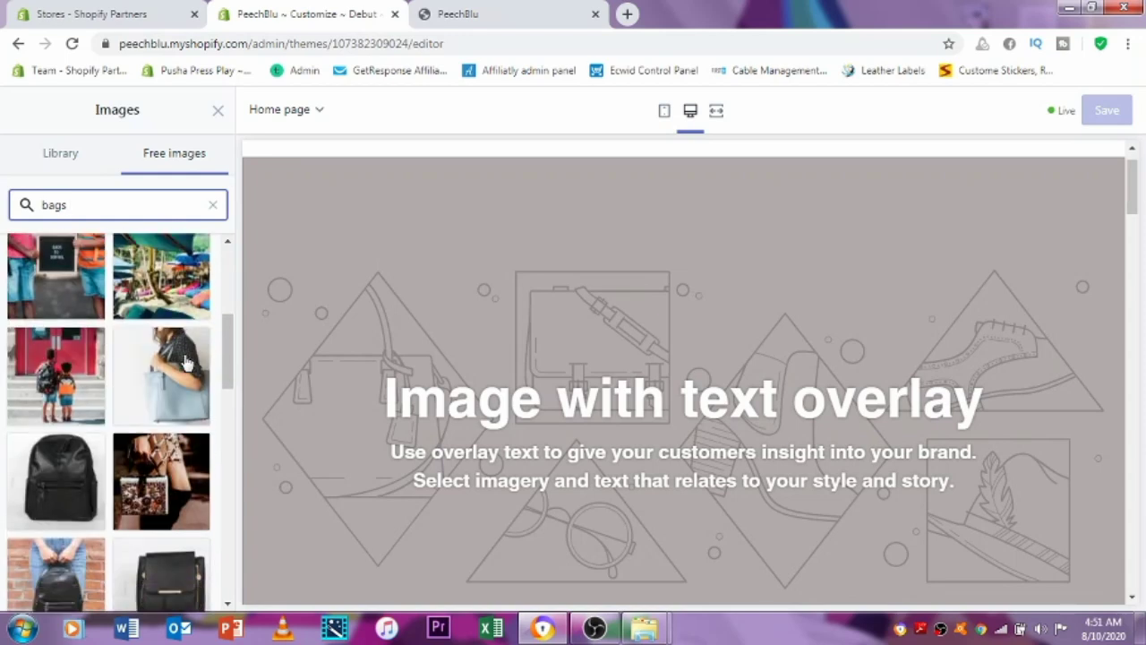
scroll(185, 361, "down", 1)
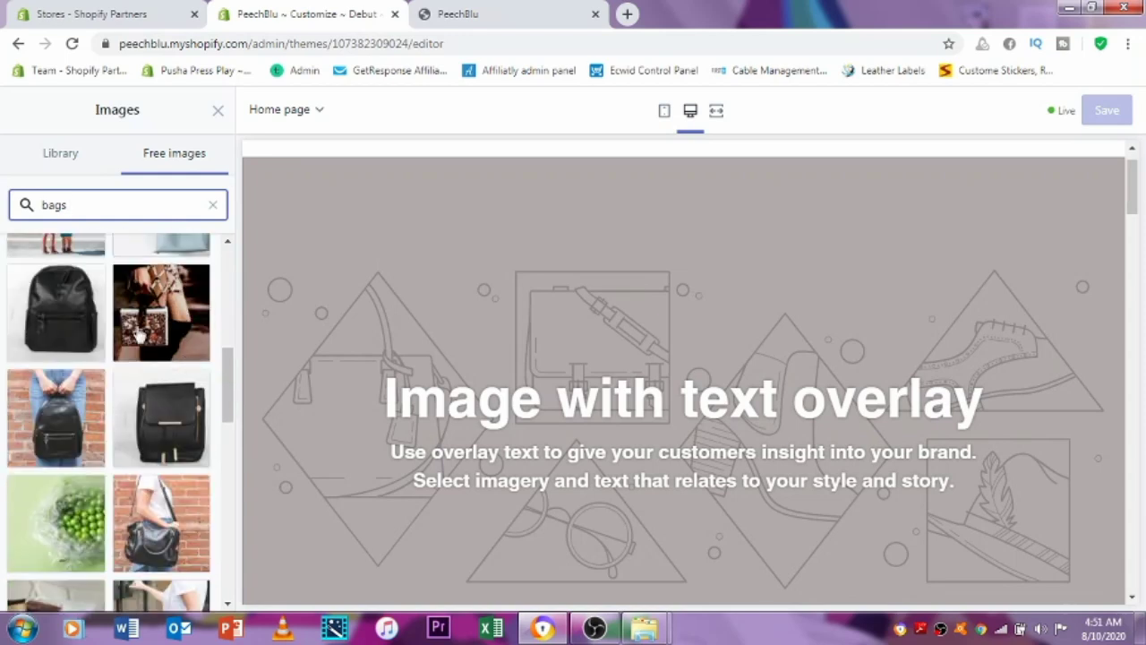
left_click(157, 325)
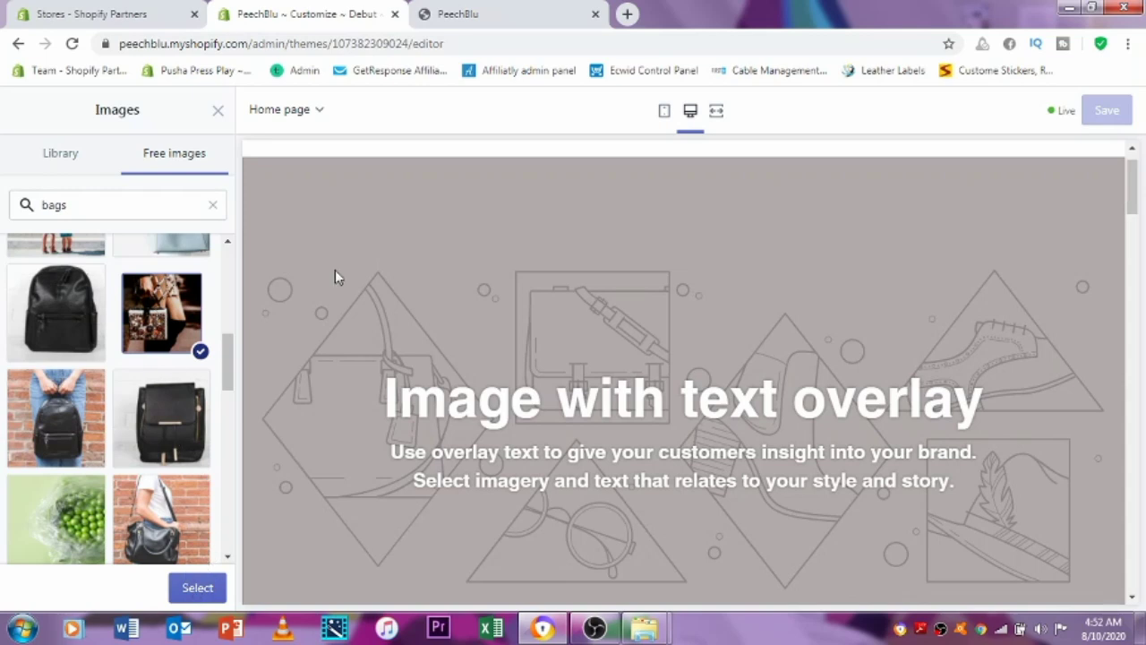
left_click(195, 587)
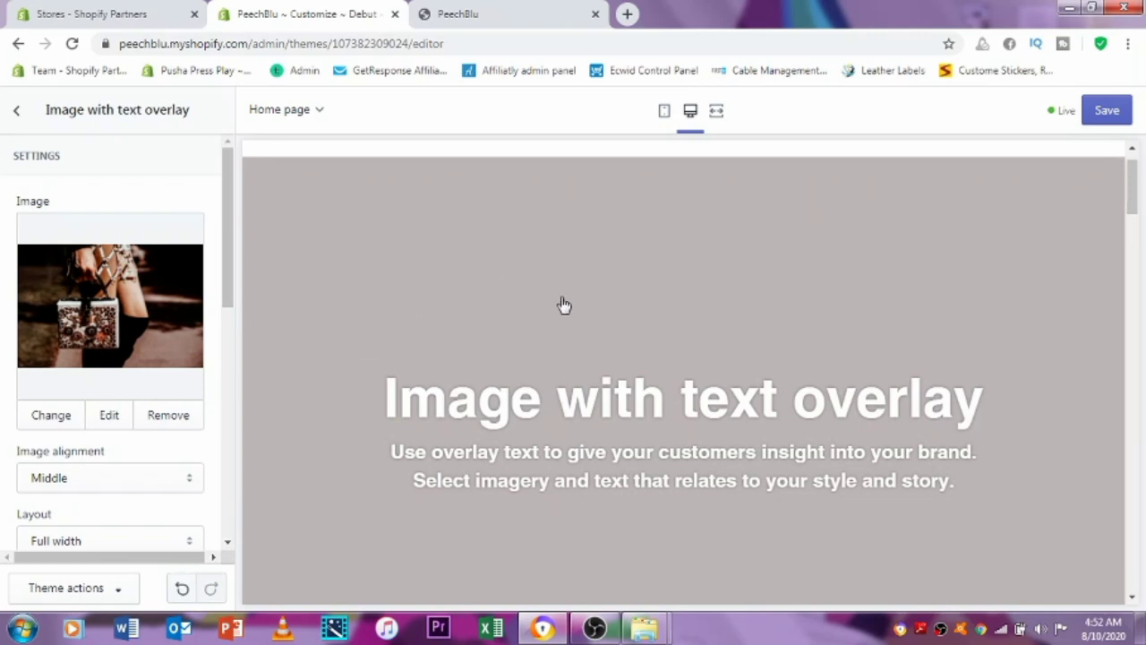
Replace the image overlay section's heading with "Bags".
mouse_move(230, 252)
left_mouse_down()
mouse_move(224, 281)
mouse_move(225, 259)
left_mouse_up()
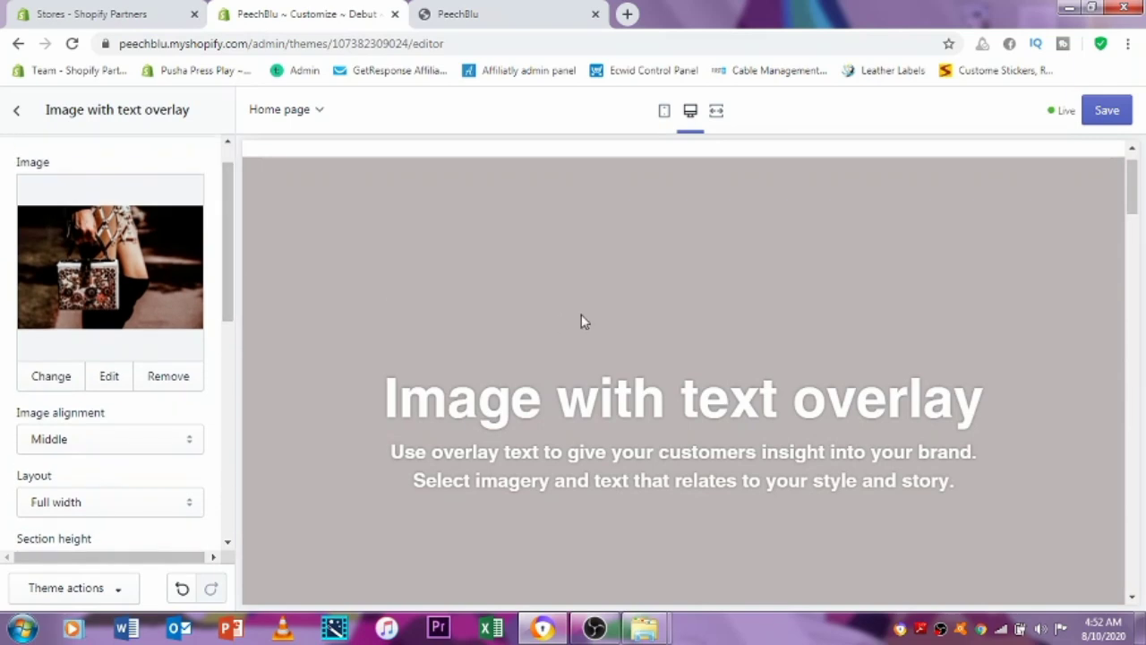
left_click_drag(230, 248, 225, 289)
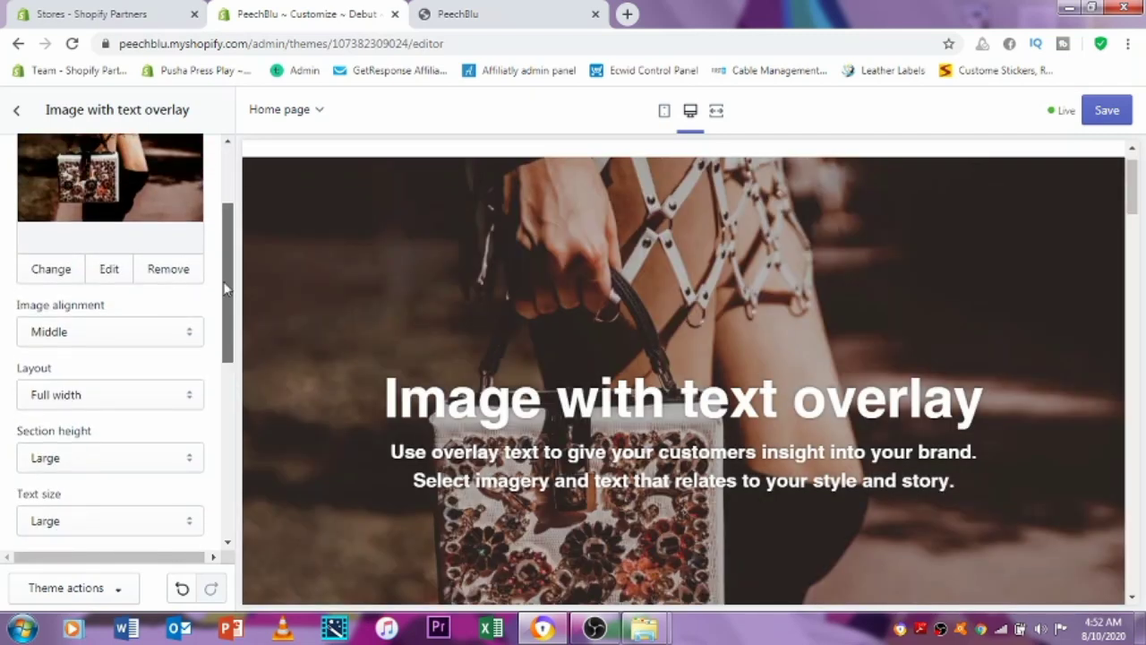
scroll(727, 411, "up", 1)
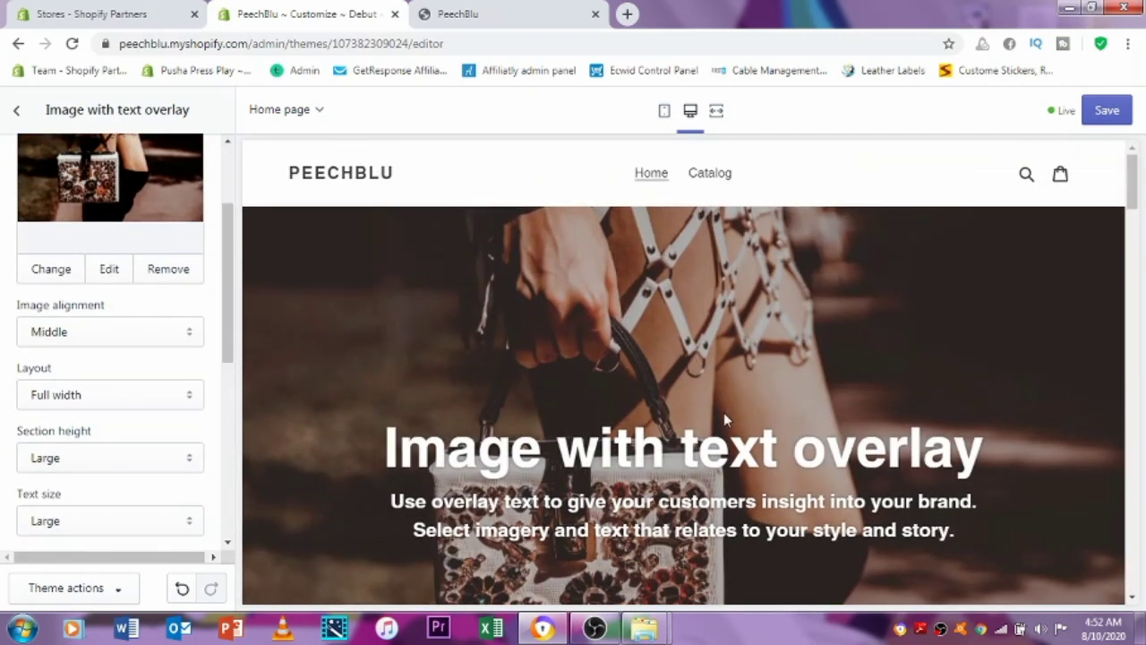
left_click_drag(230, 238, 234, 346)
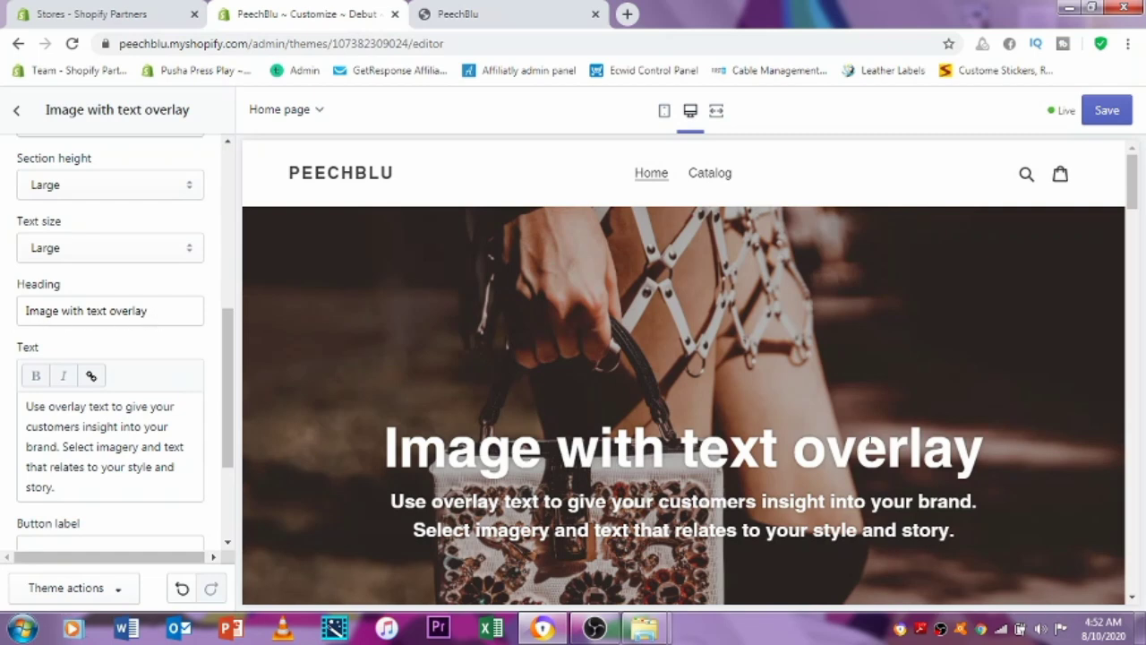
left_click(154, 314)
key("BackSpace")
key("BackSpace")
key("BackSpace")
key("BackSpace")
key("BackSpace")
key("BackSpace")
key("BackSpace")
key("BackSpace")
key("BackSpace")
key("BackSpace")
key("BackSpace")
key("BackSpace")
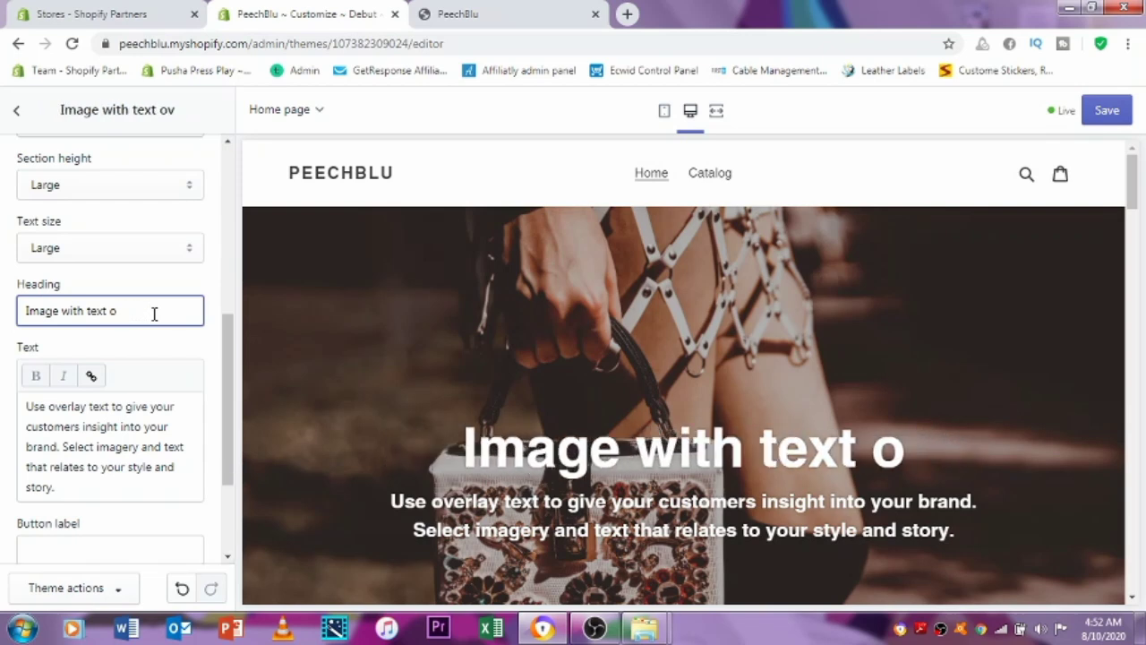
key("BackSpace")
key("BackSpace")
key("BackSpace")
key("BackSpace")
key("BackSpace")
key("BackSpace")
key("BackSpace")
key("BackSpace")
key("BackSpace")
key("BackSpace")
key("BackSpace")
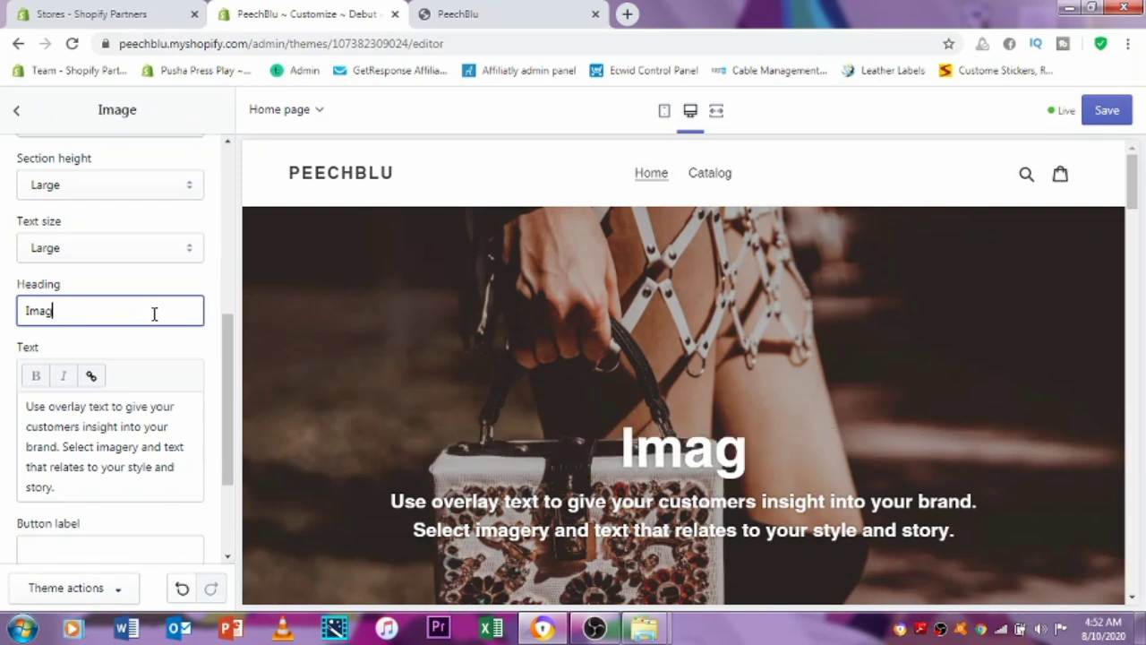
type("Bags")
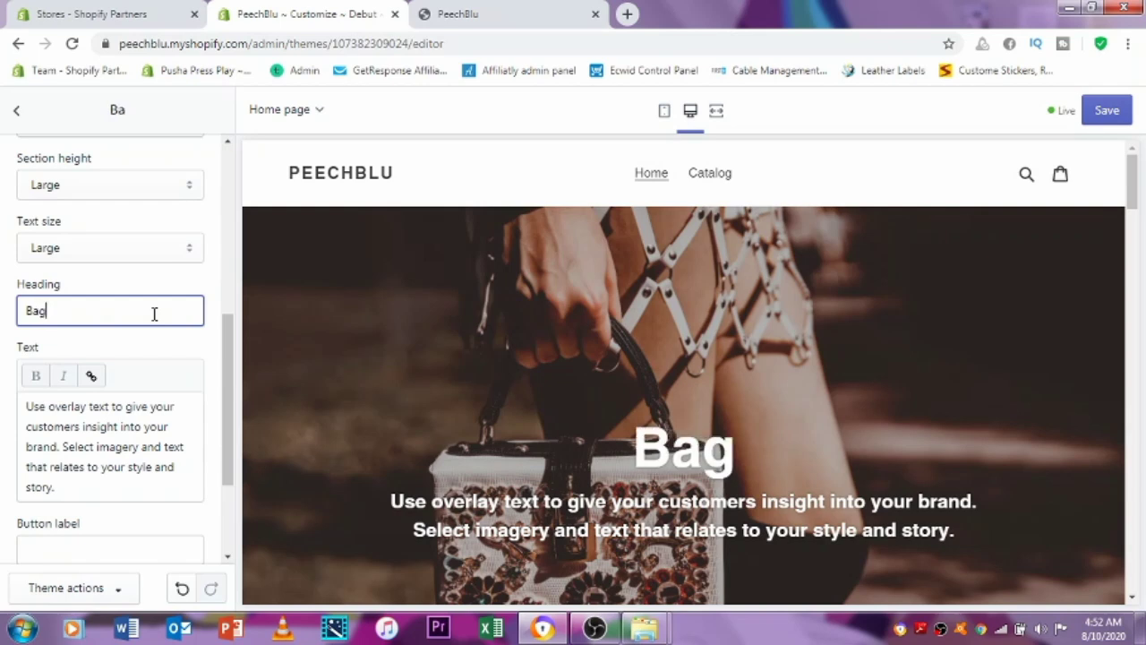
Replace the image overlay section's heading with "Candy for your hand".
key("BackSpace")
key("BackSpace")
key("BackSpace")
key("BackSpace")
type("C")
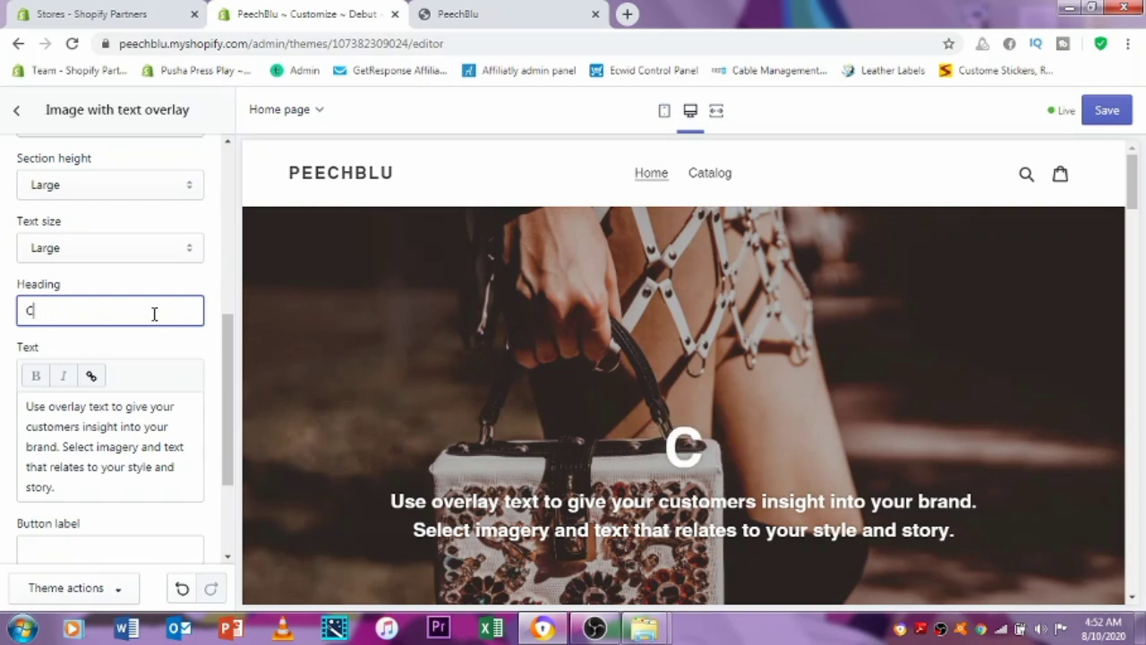
type("andy for ")
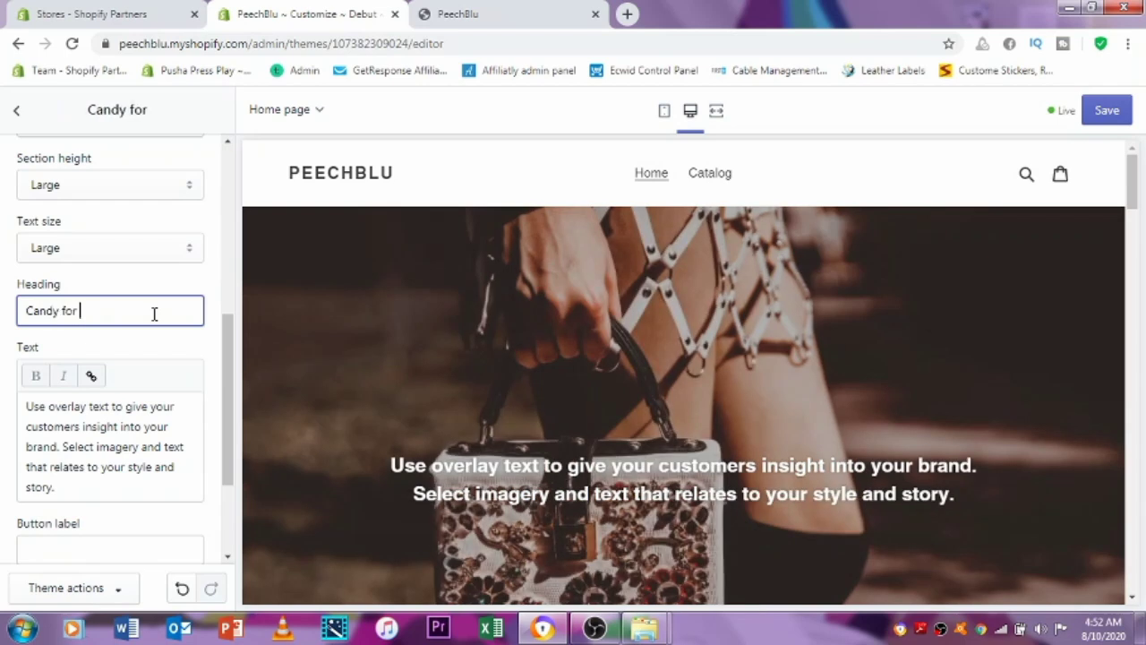
type("your hand")
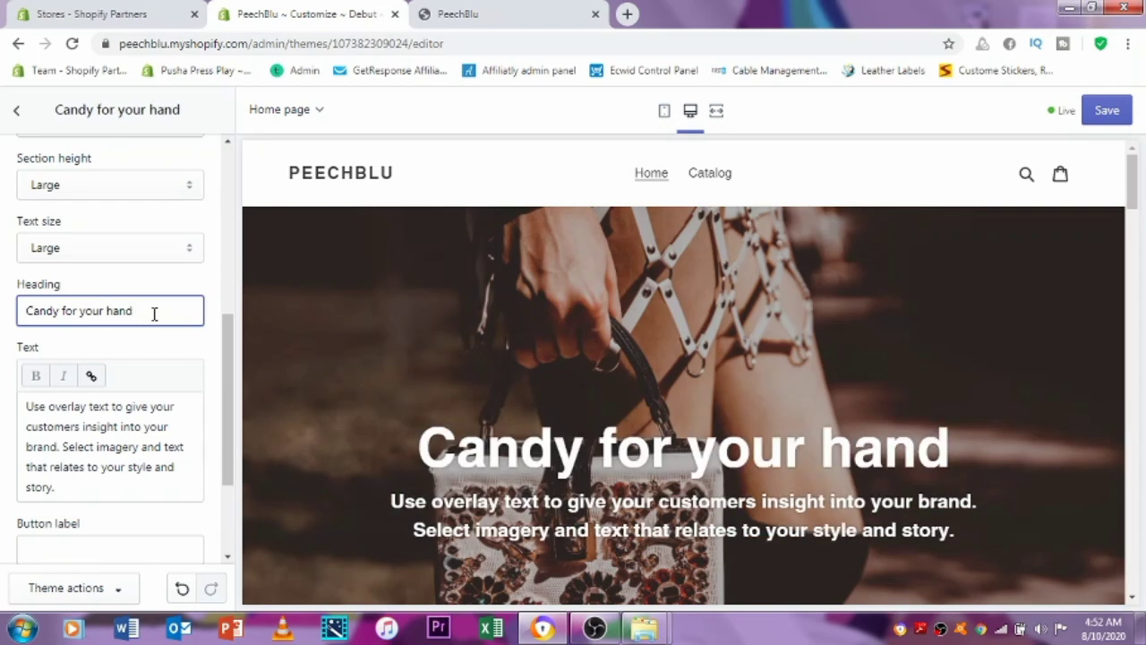
Replace the image overlay section's placeholder text with "S.A's best buy bags".
left_click_drag(64, 488, 13, 417)
key("BackSpace")
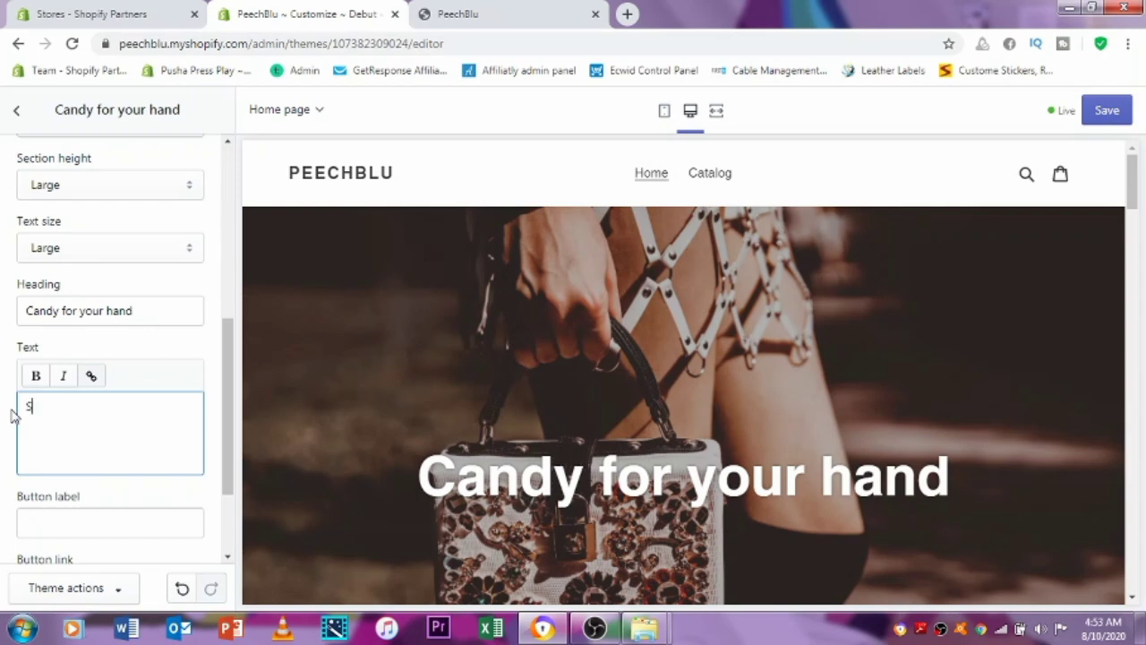
key("Home")
type("s")
key("BackSpace")
type("'s")
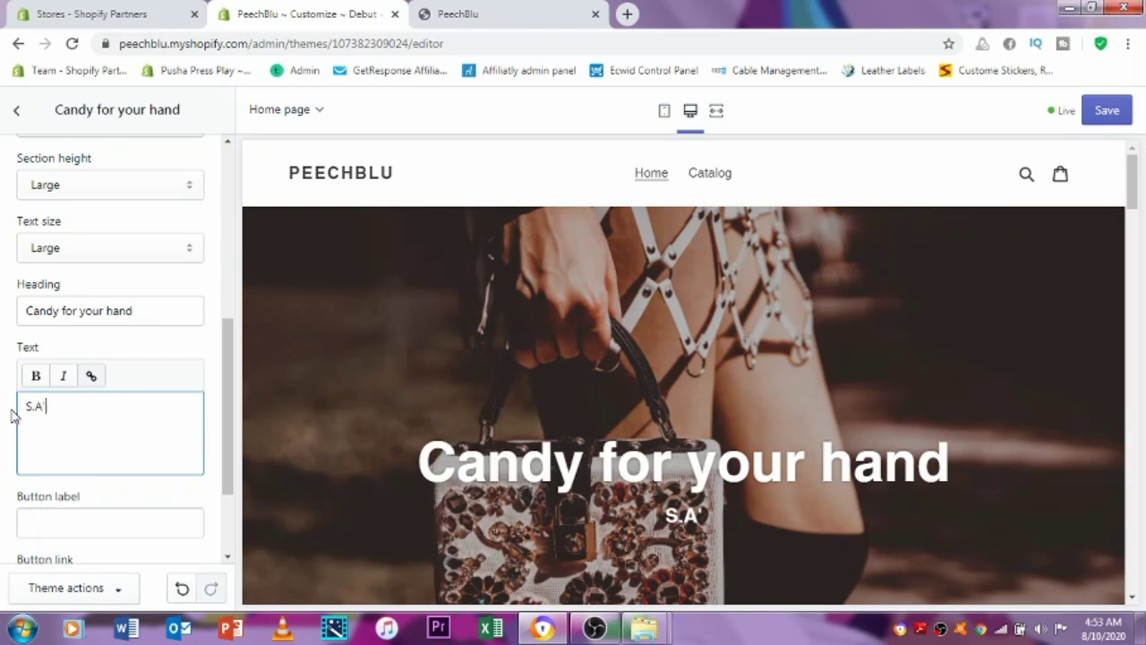
type(" best ")
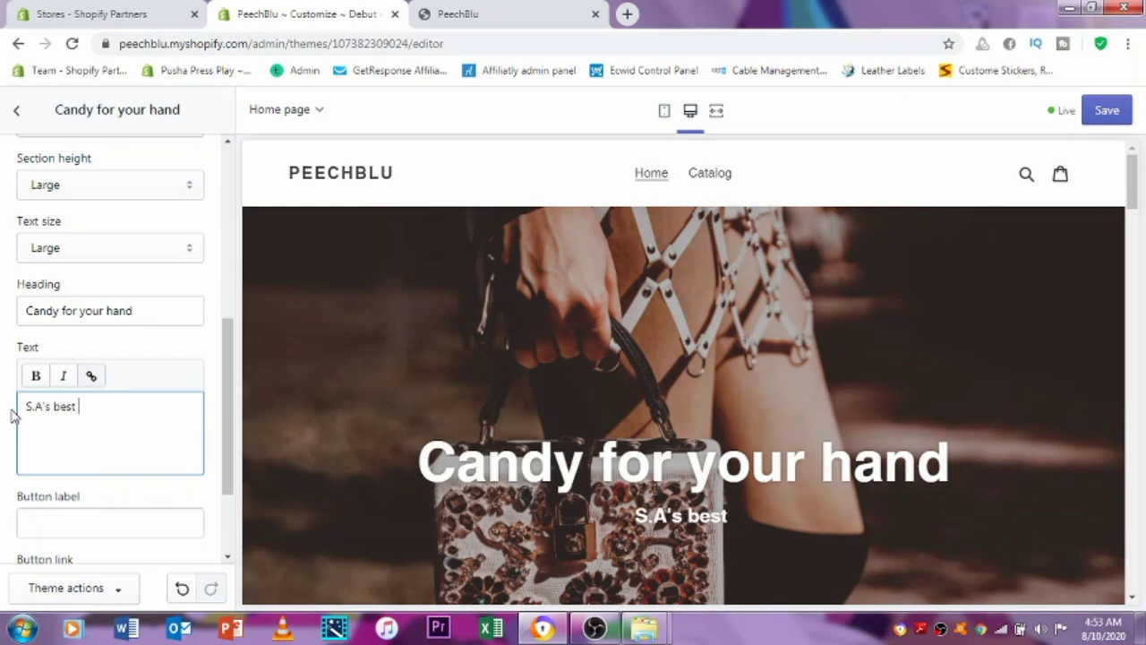
type("buy bags")
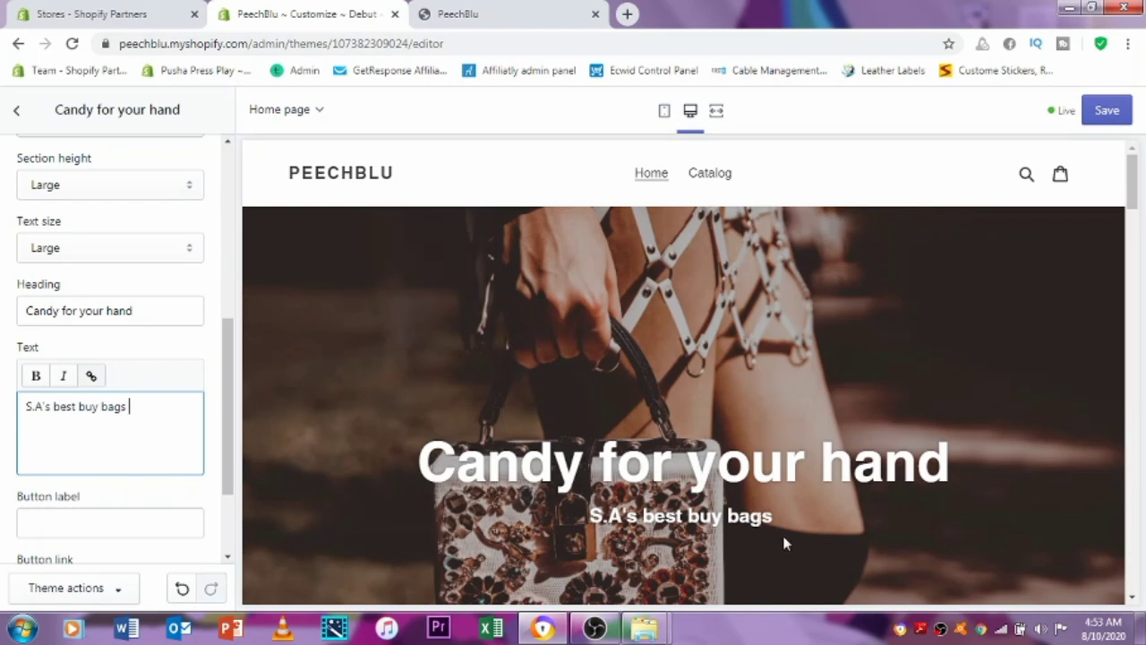
Review the overlay section's button and layout settings, and save the home page changes.
left_click_drag(232, 334, 231, 385)
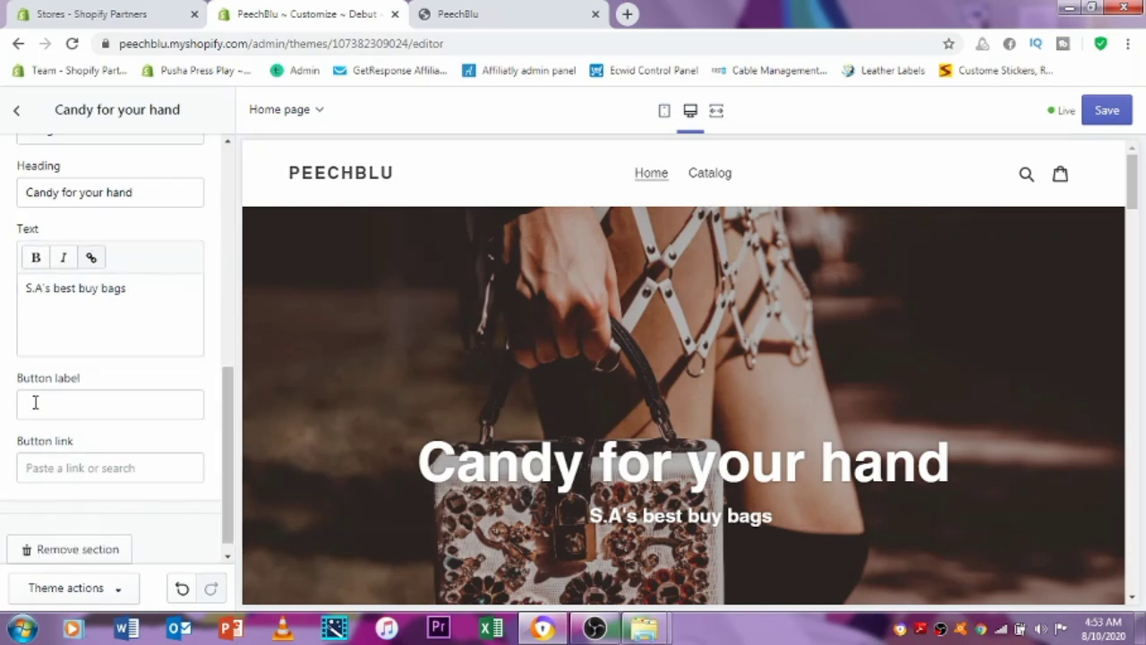
left_click_drag(230, 408, 114, 154)
scroll(122, 254, "down", 3)
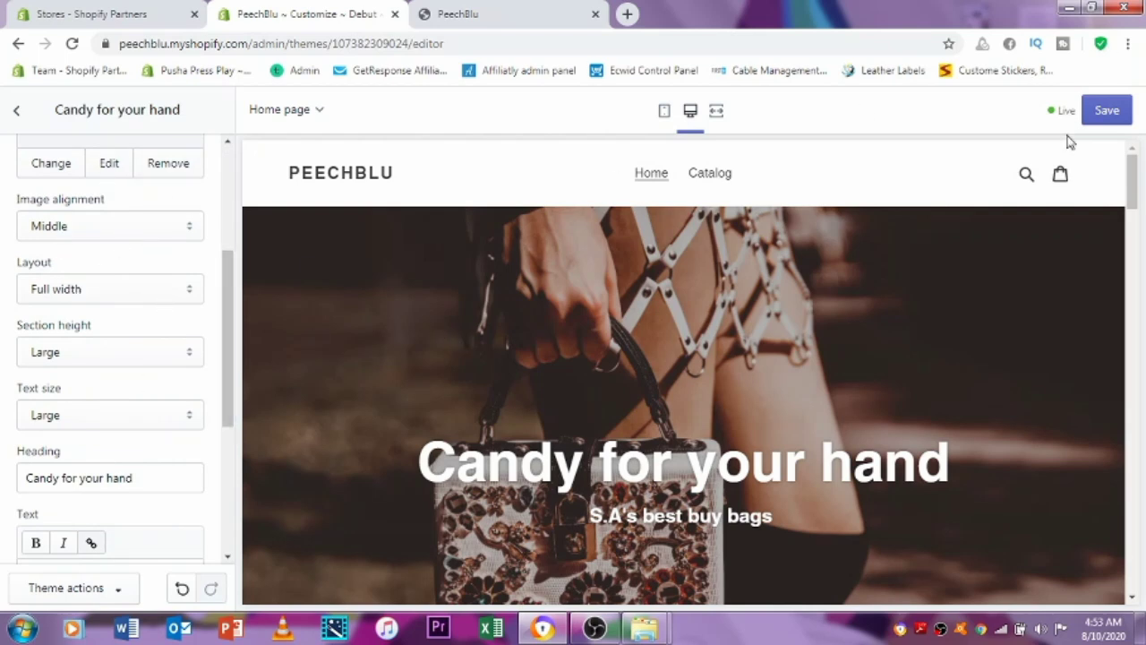
left_click(1106, 112)
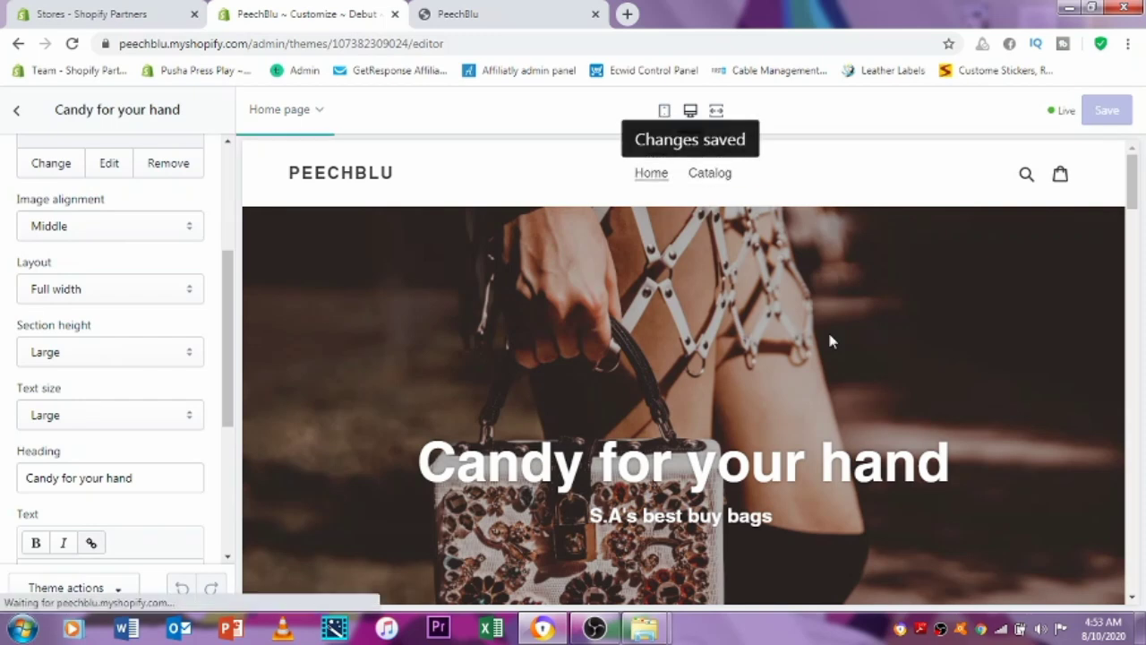
Return to the section list, open the Image with text section's settings and compare it with the banner in the preview.
left_click(19, 110)
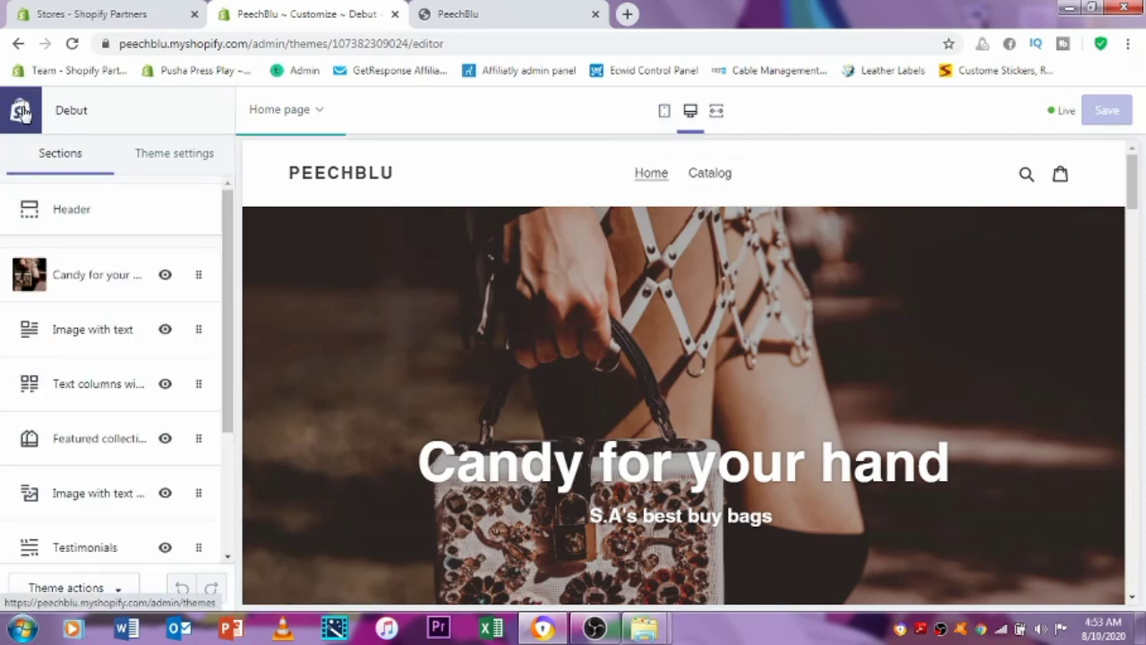
scroll(694, 331, "down", 3)
scroll(702, 353, "down", 10)
scroll(699, 366, "up", 5)
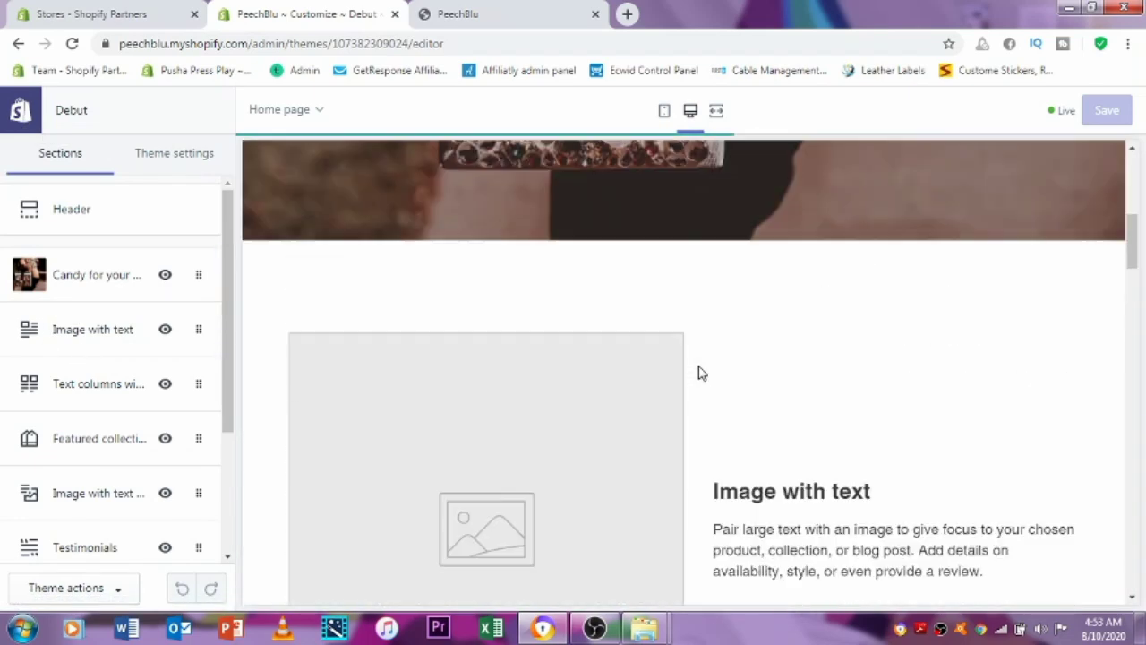
left_click(93, 329)
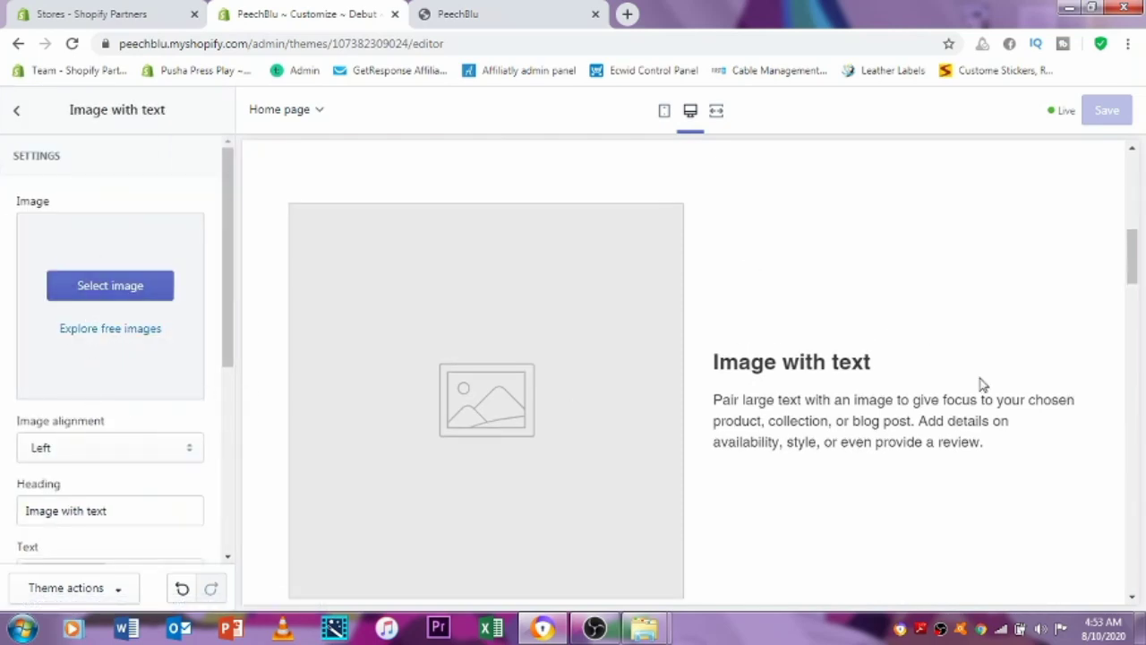
scroll(979, 383, "up", 4)
scroll(978, 383, "down", 3)
scroll(979, 382, "up", 1)
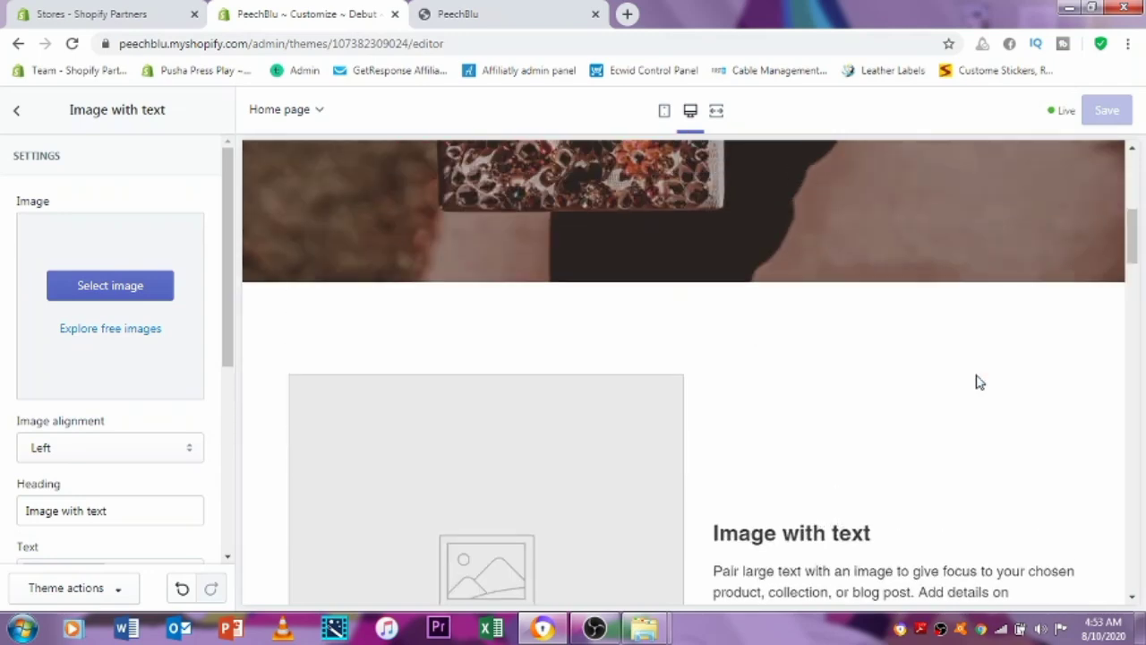
scroll(979, 382, "up", 1)
scroll(979, 382, "up", 4)
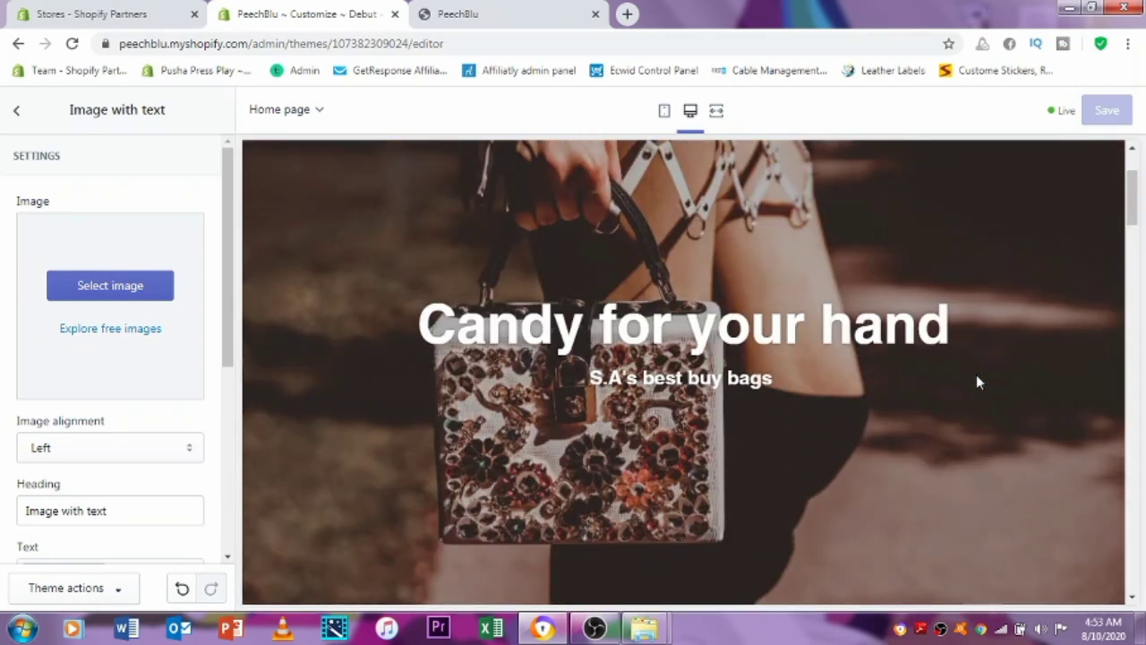
scroll(979, 382, "up", 2)
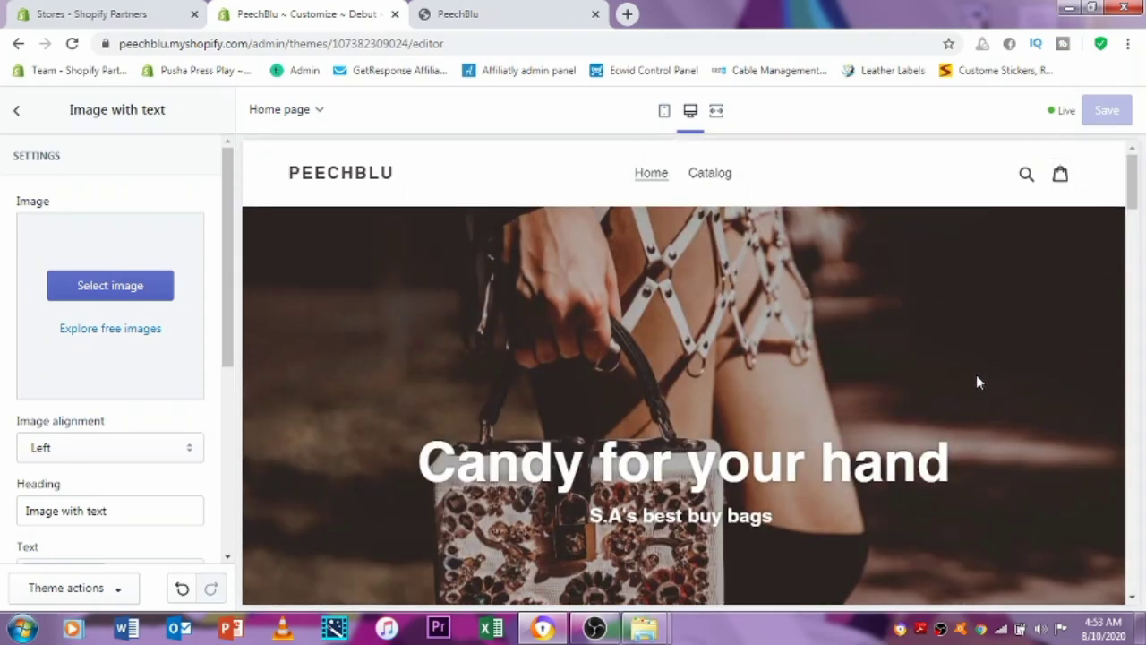
Open image selection for the Image with text section and look through the drop pics folder for a picture to upload.
left_click(136, 292)
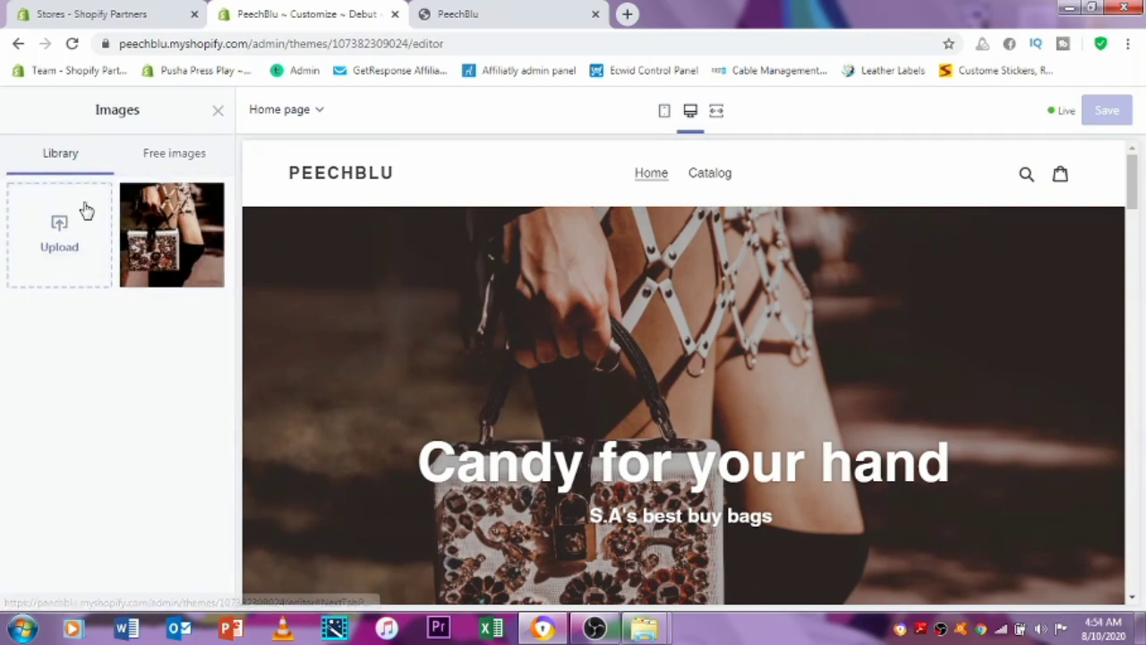
left_click(61, 224)
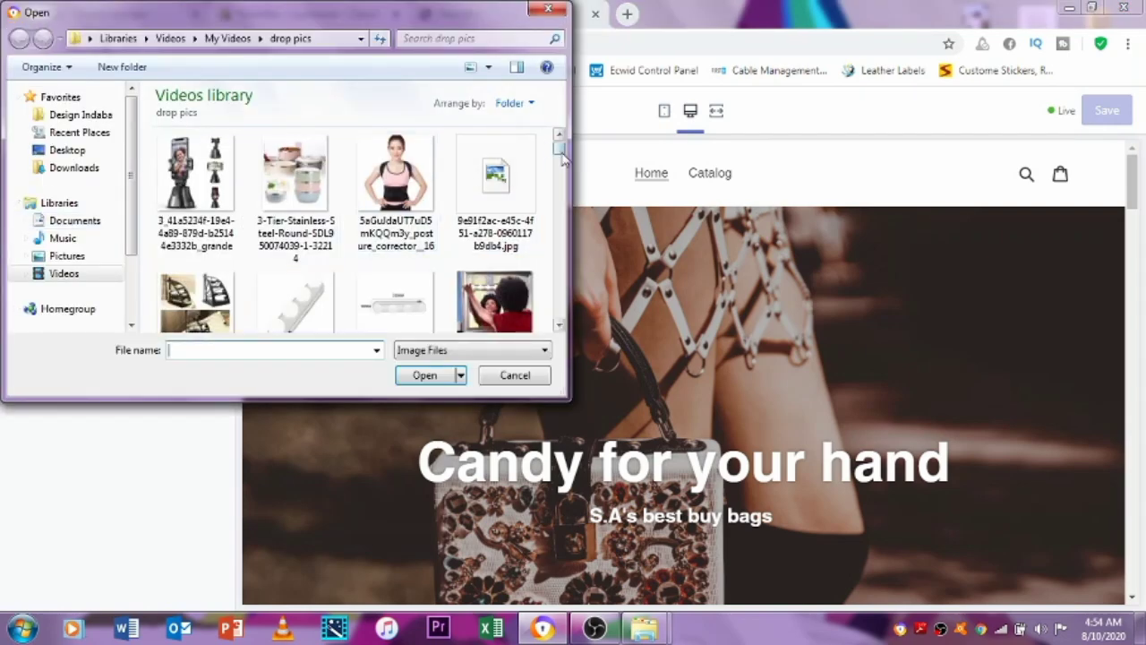
left_click_drag(557, 148, 558, 309)
left_click(542, 10)
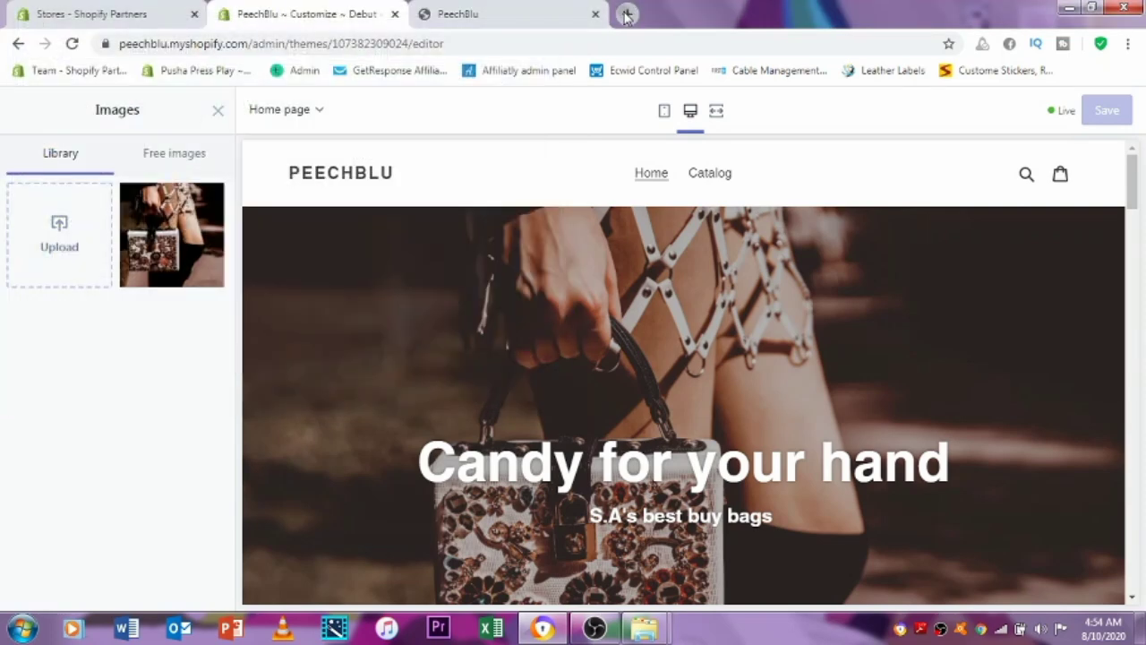
Search Google for "ladies bags" in a new browser tab and show the image results.
left_click(627, 13)
type("ladies")
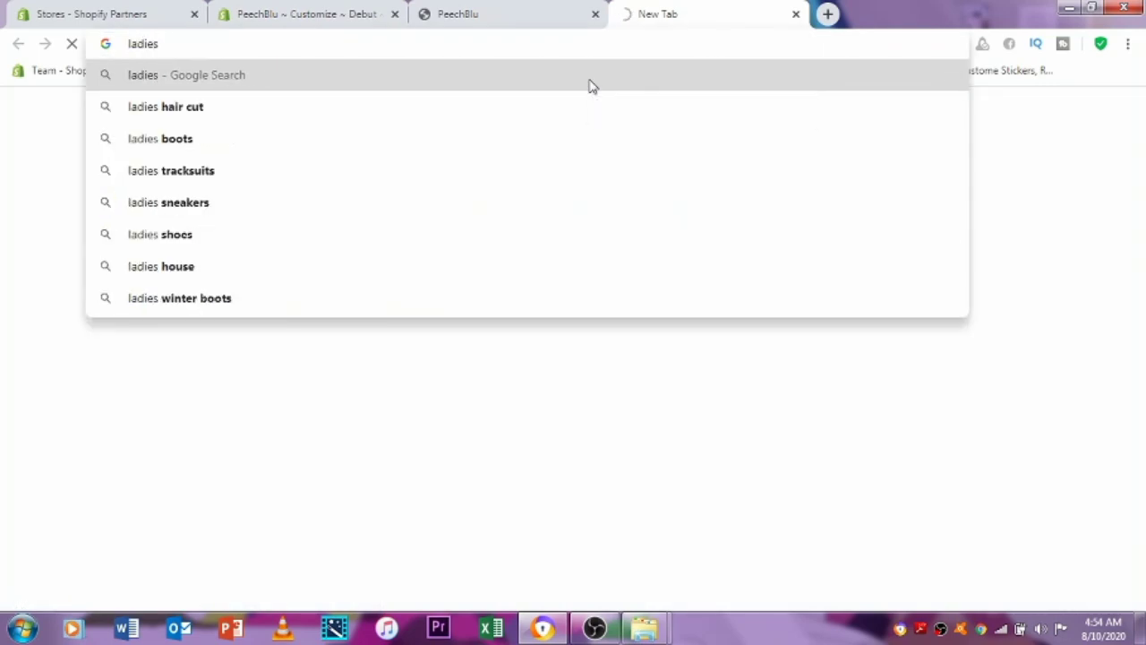
type(" bags")
key("Return")
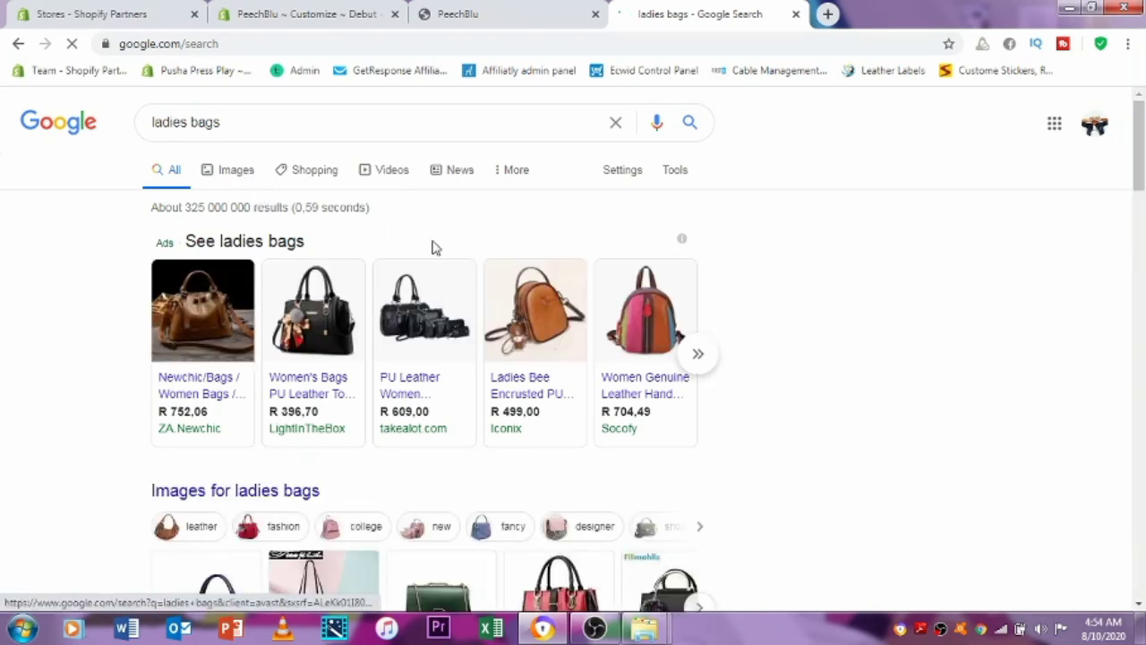
left_click(225, 175)
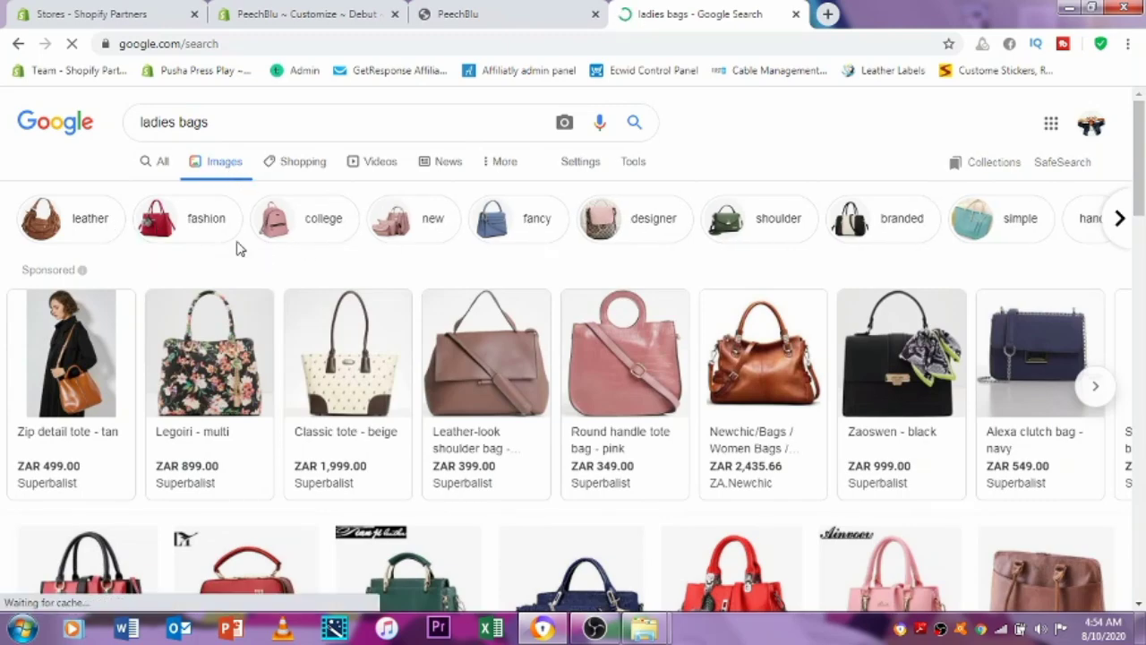
Look through the ladies bags image results, including a larger preview of the OLX Ladies Bags picture.
scroll(299, 269, "down", 6)
scroll(299, 271, "down", 2)
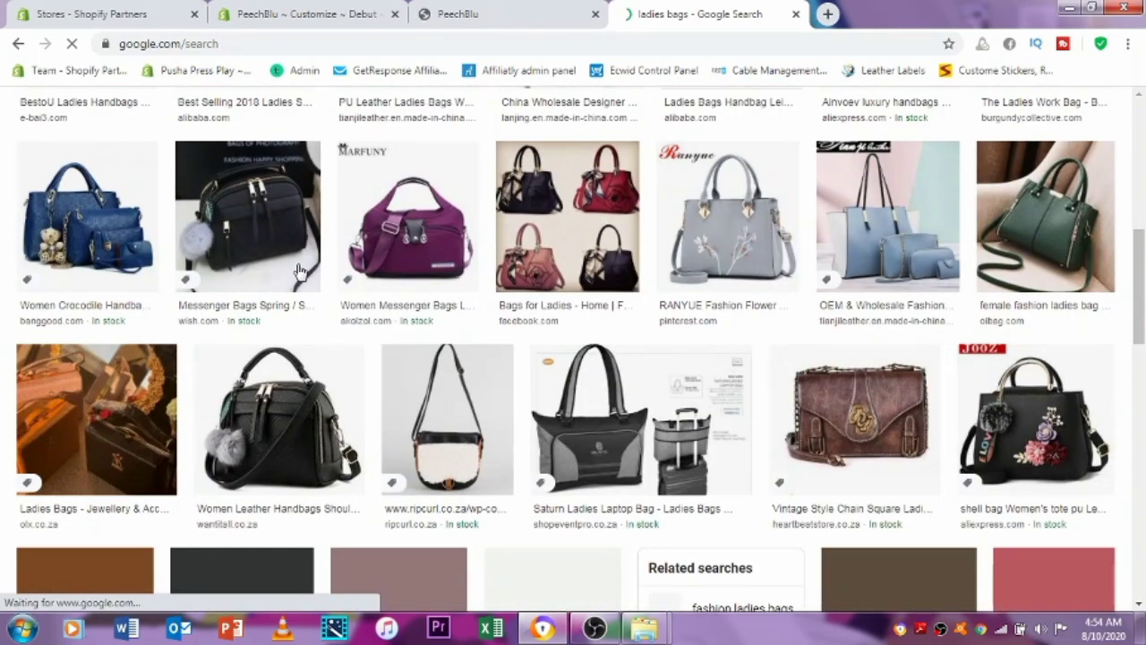
left_click(103, 350)
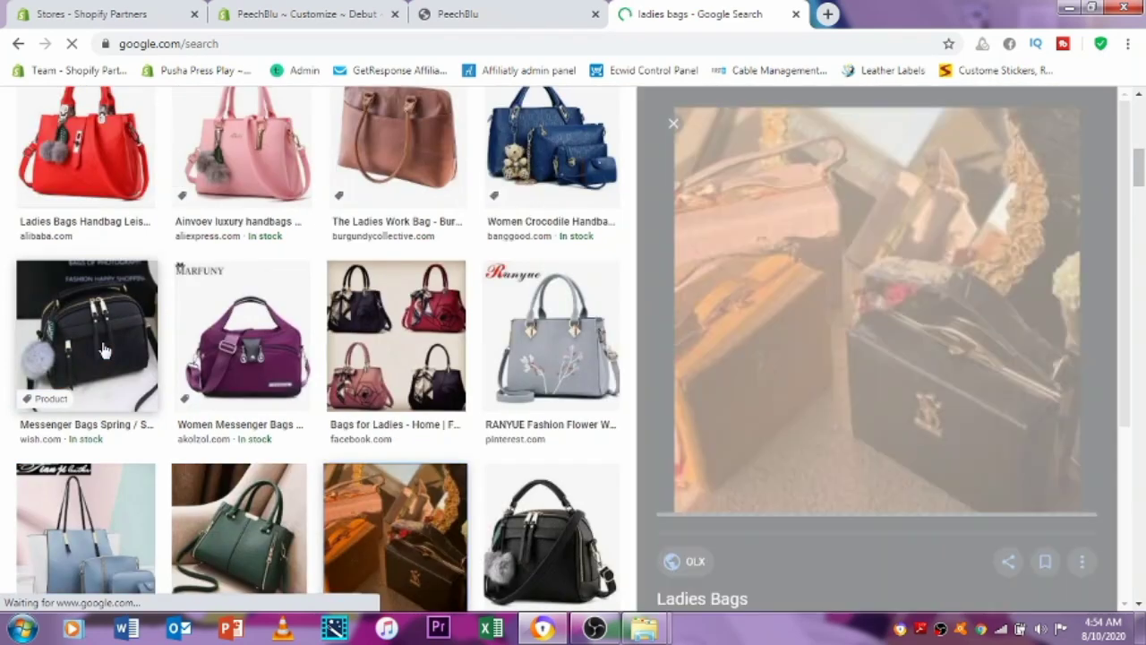
scroll(820, 376, "down", 1)
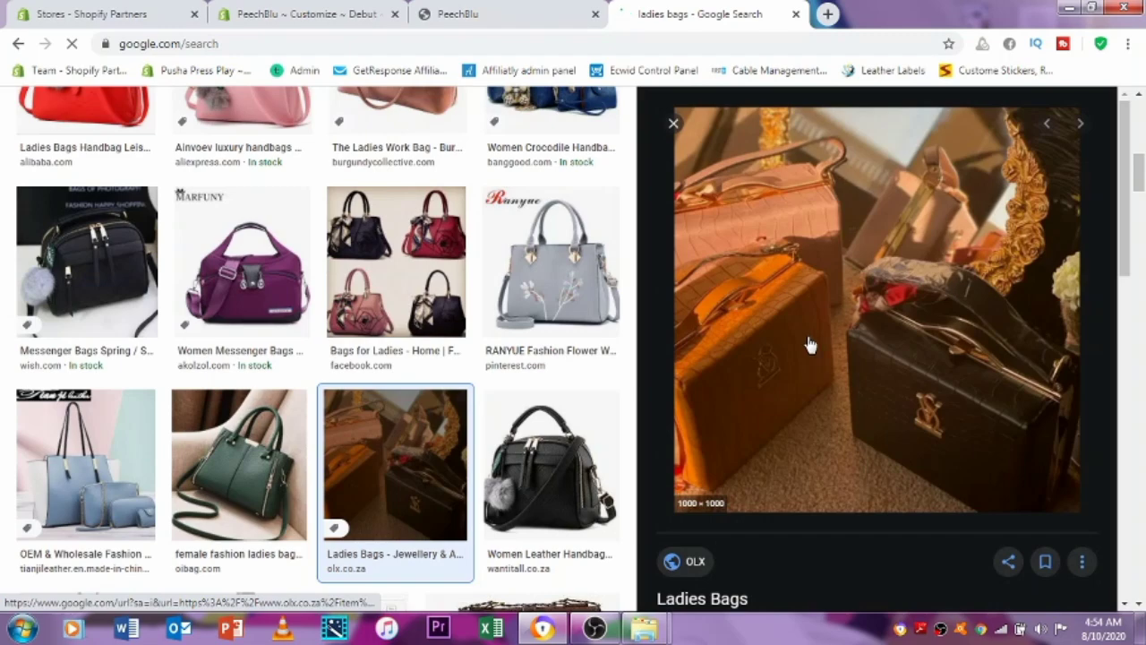
left_click(674, 124)
scroll(696, 334, "down", 3)
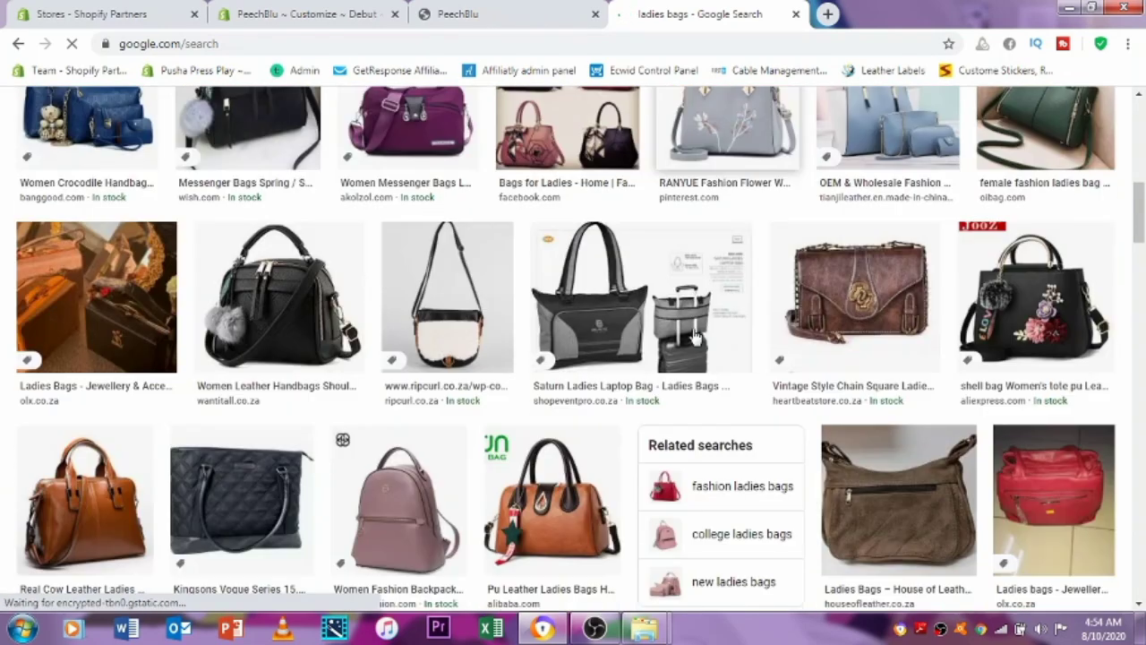
scroll(690, 340, "down", 3)
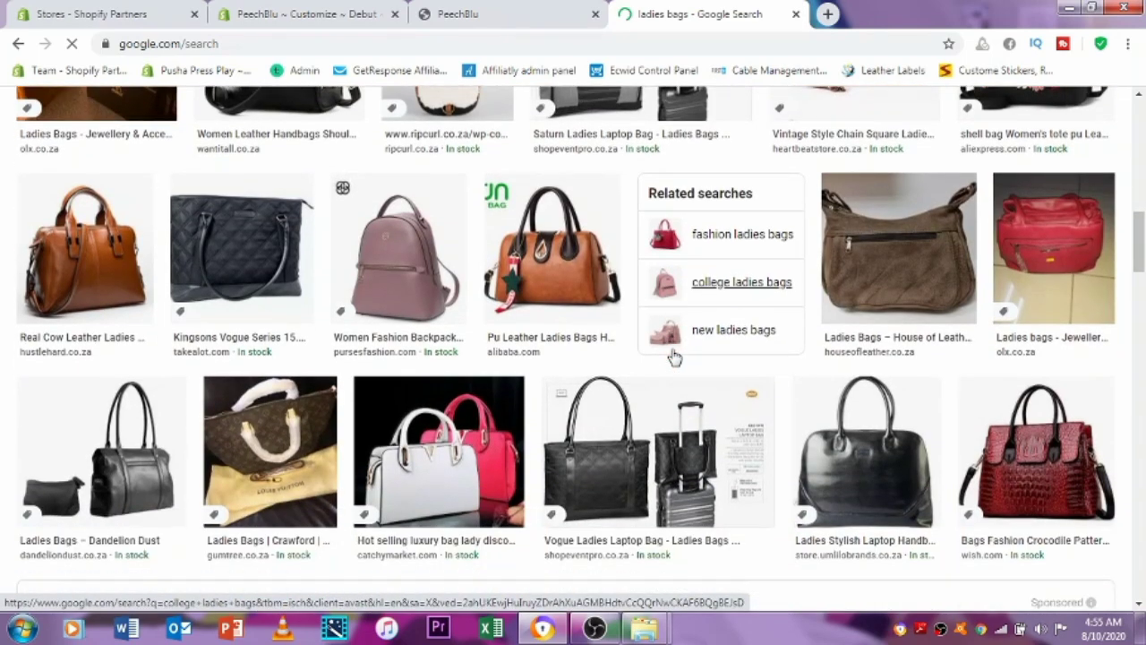
scroll(674, 357, "down", 1)
scroll(674, 357, "up", 2)
Close the outdated PeechBlu storefront tab and check the banner and Image with text section in the theme editor's preview.
left_click(457, 14)
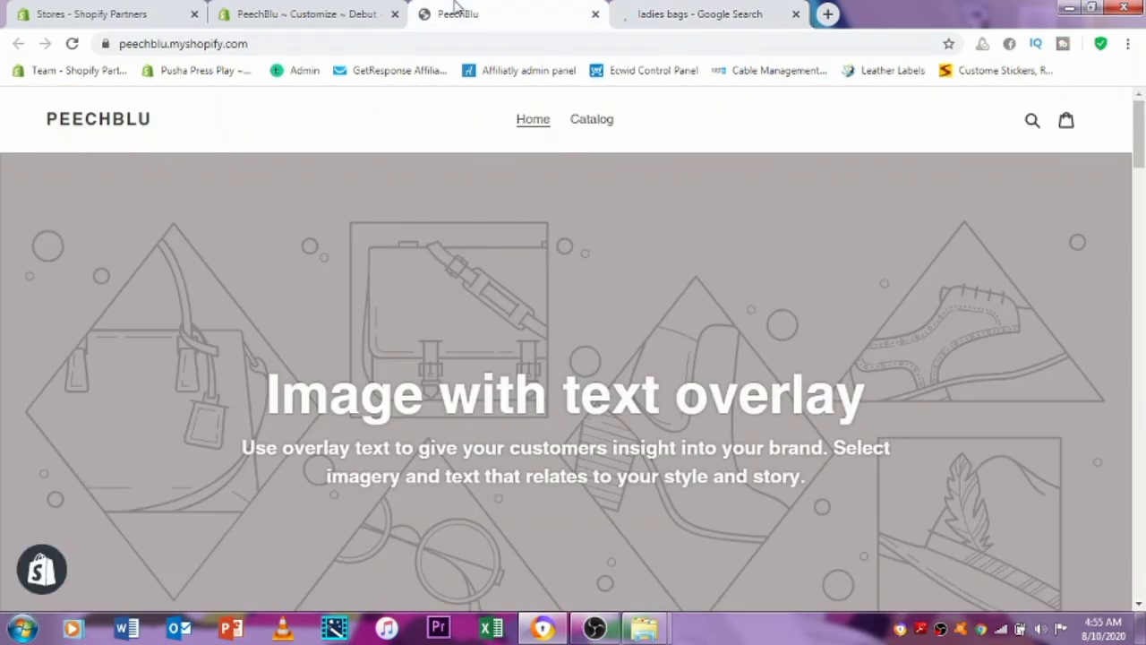
left_click(304, 13)
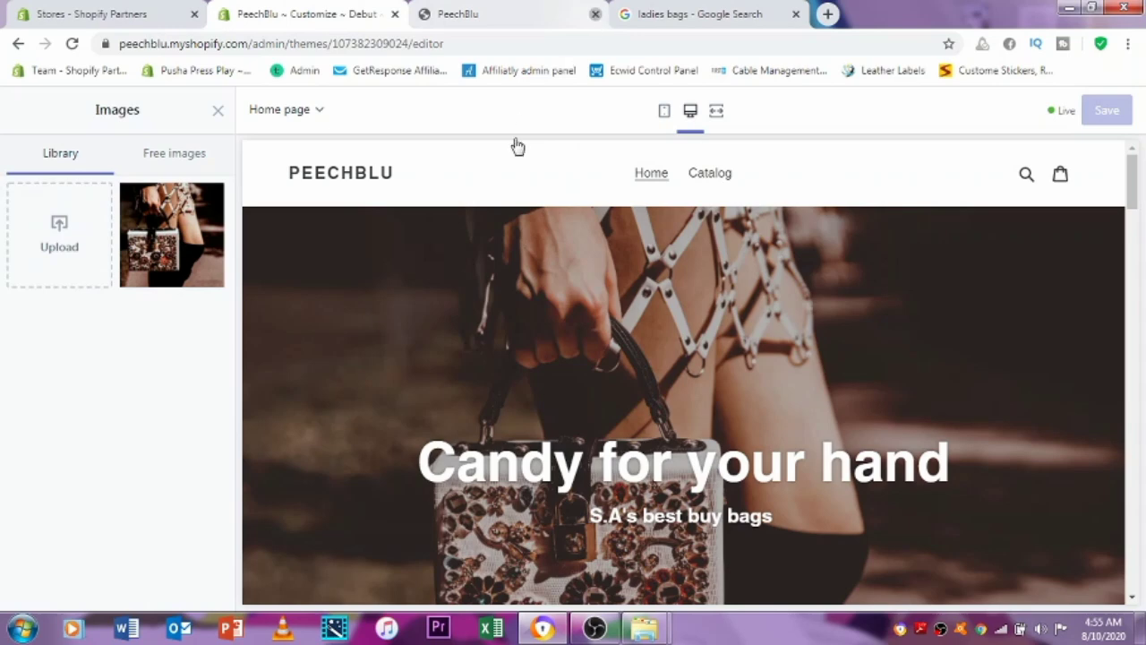
scroll(467, 396, "down", 5)
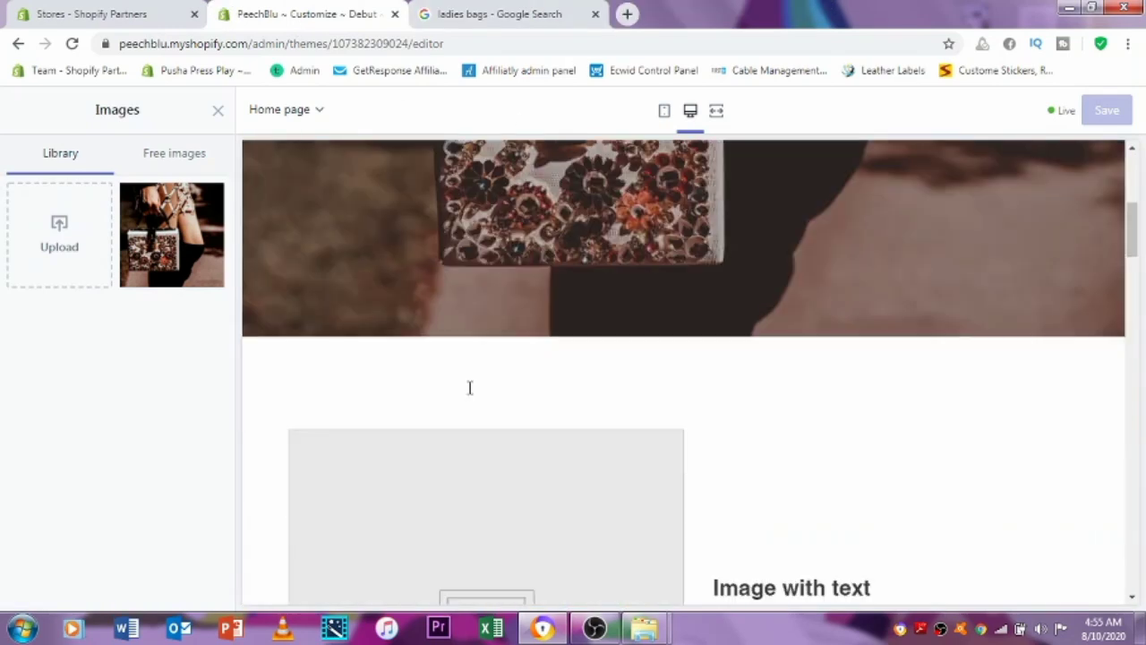
scroll(467, 397, "up", 6)
left_click(128, 9)
left_click(269, 9)
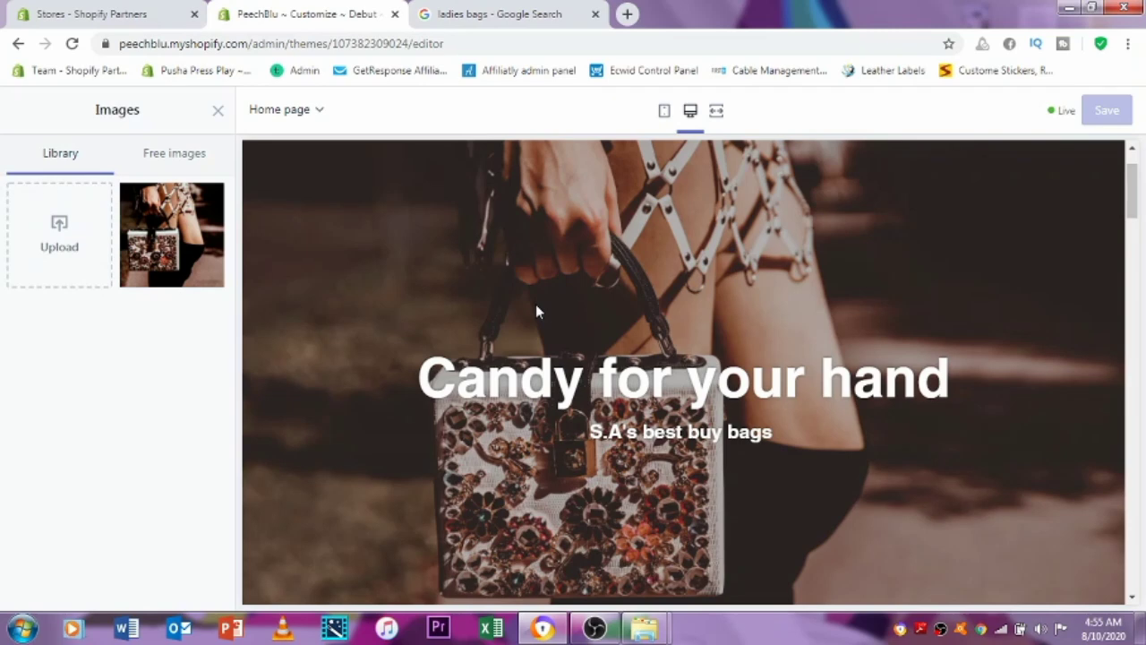
scroll(535, 463, "down", 3)
scroll(535, 463, "up", 2)
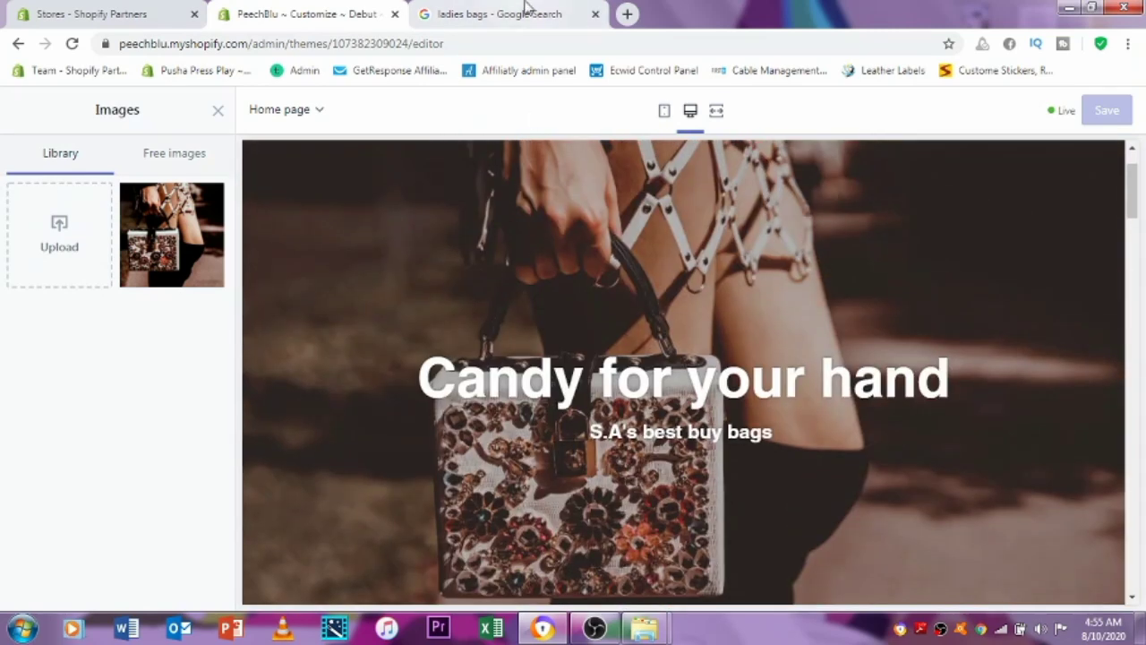
Find the Fibre2Fashion brown leather handbag in the ladies bags image results and save its picture to the computer.
left_click(500, 14)
scroll(647, 374, "down", 4)
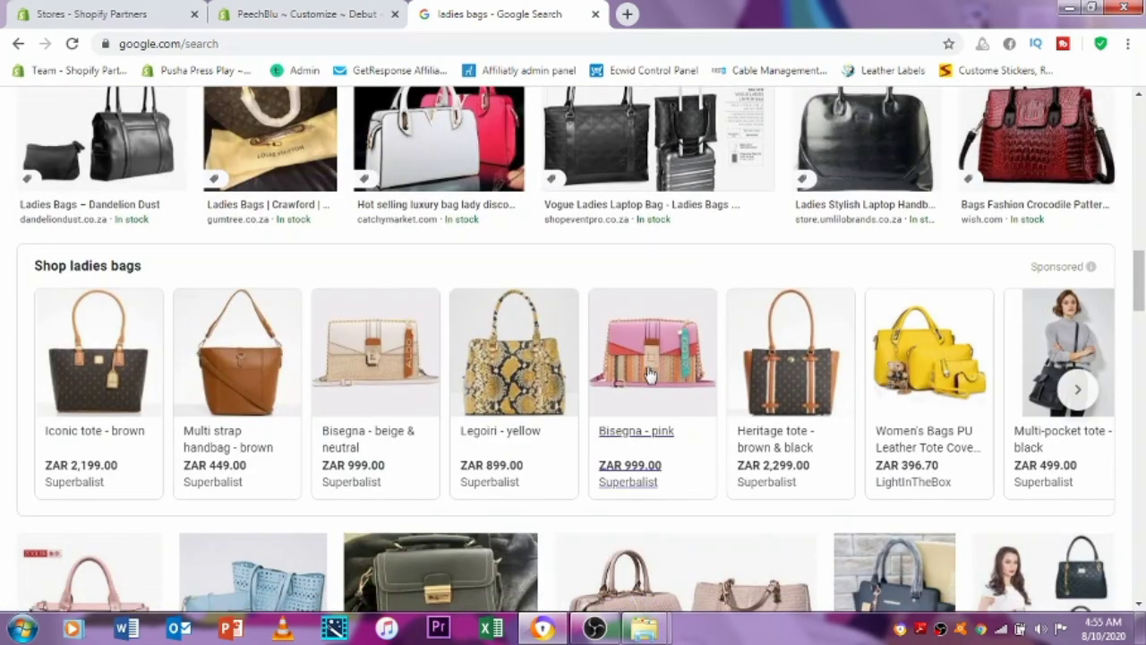
scroll(645, 372, "up", 1)
scroll(629, 370, "down", 1)
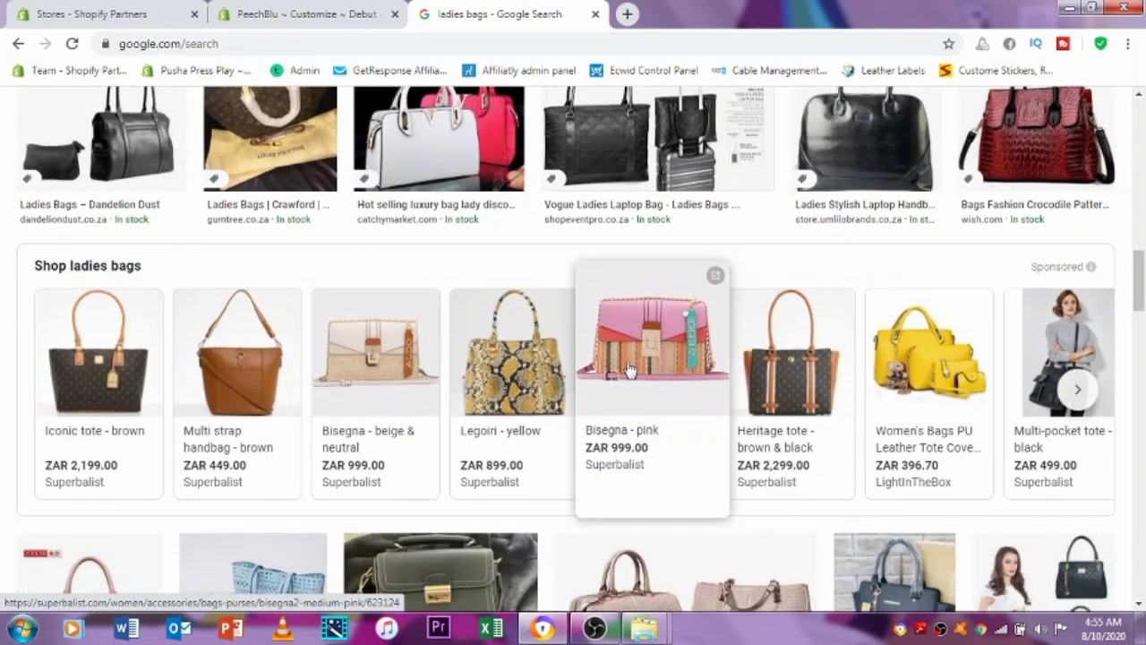
scroll(632, 372, "down", 1)
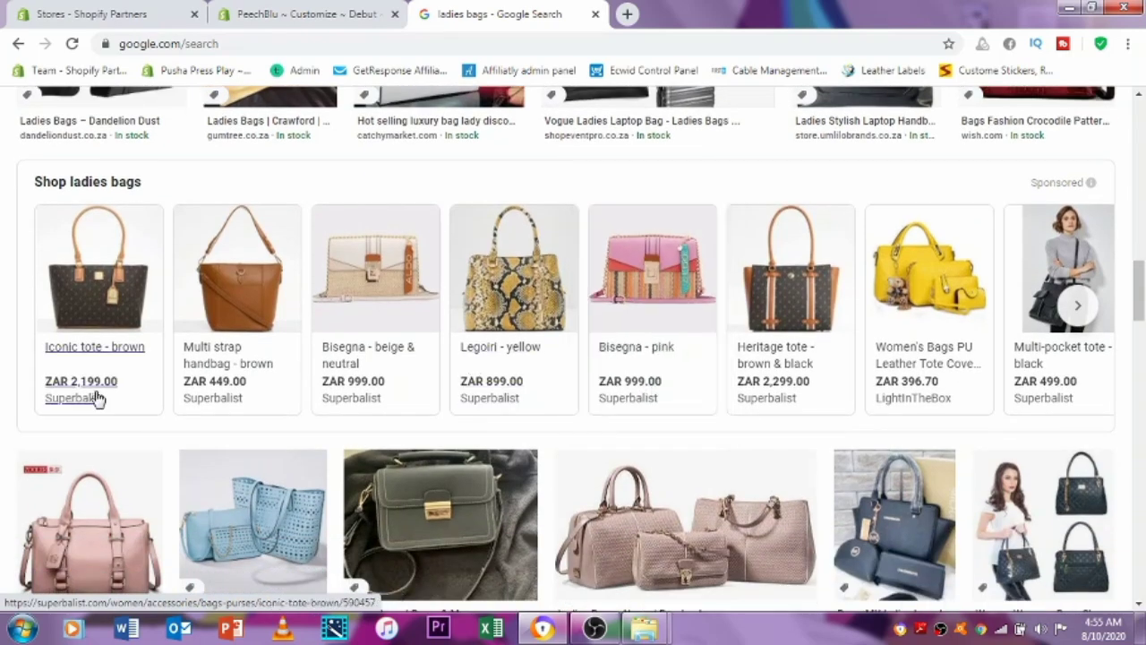
scroll(532, 373, "down", 5)
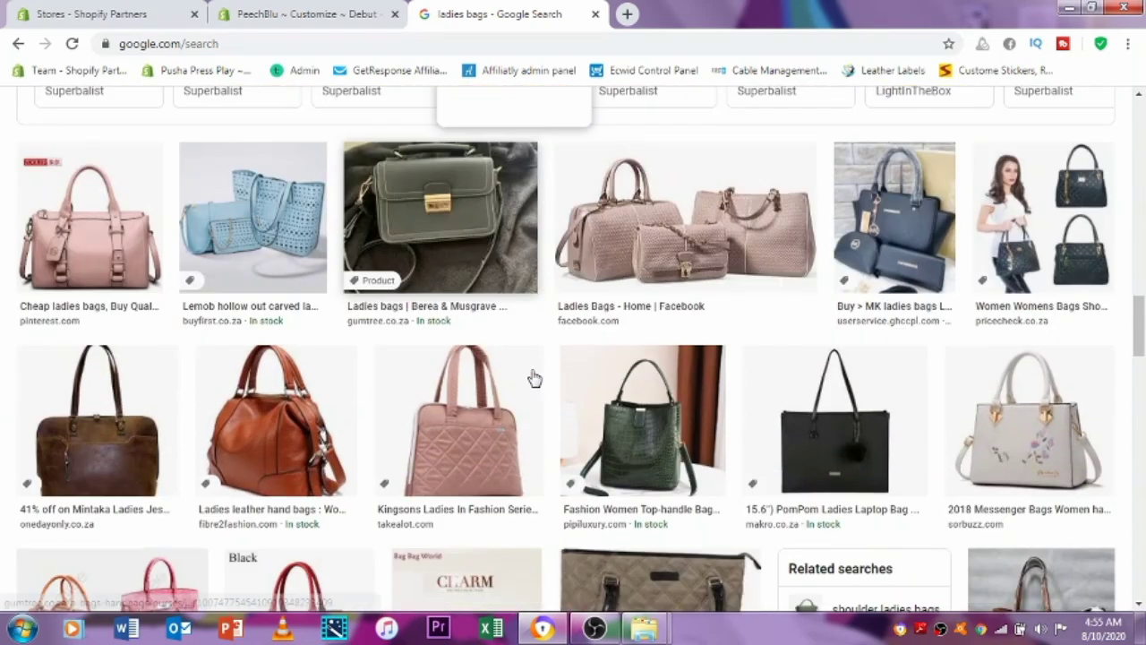
scroll(532, 376, "down", 1)
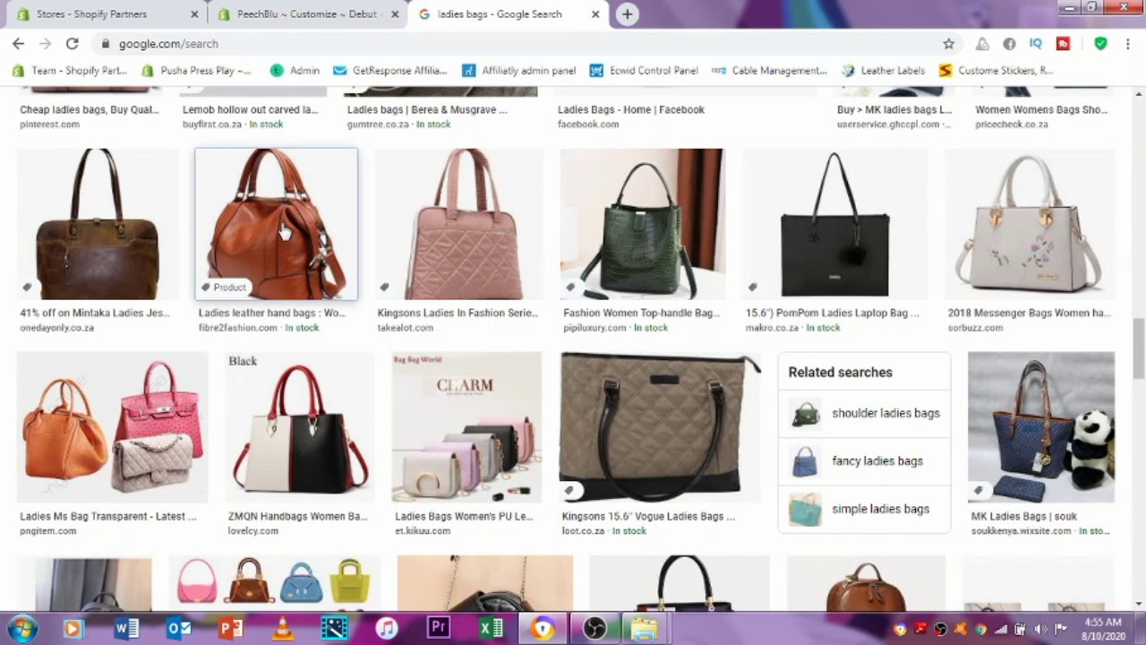
left_click(291, 267)
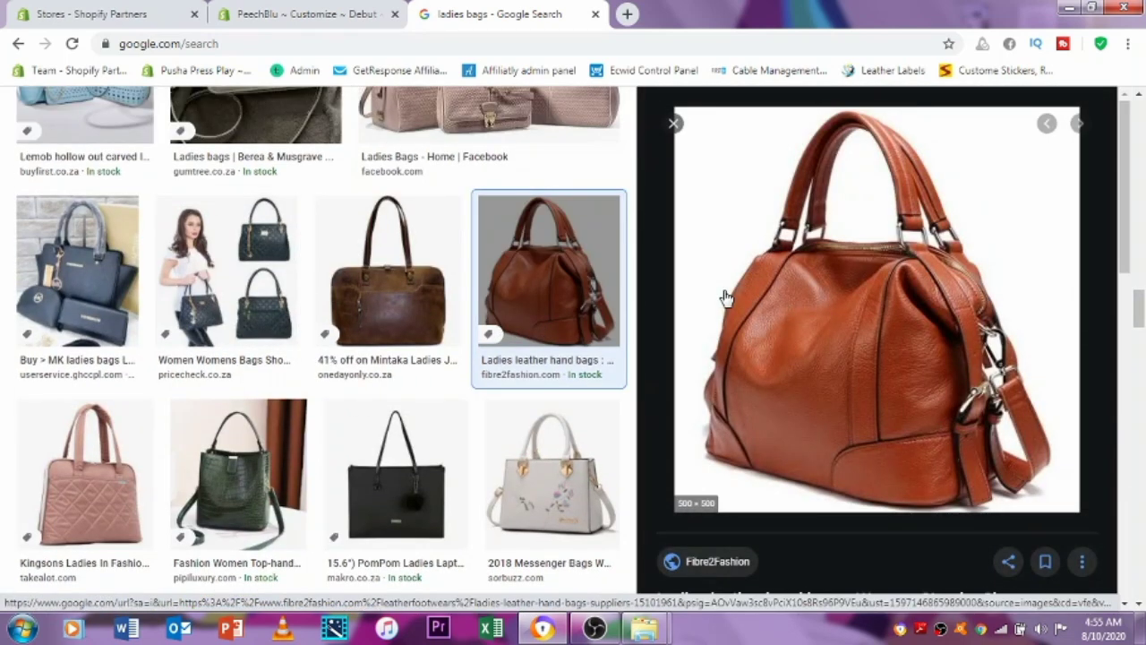
right_click(790, 283)
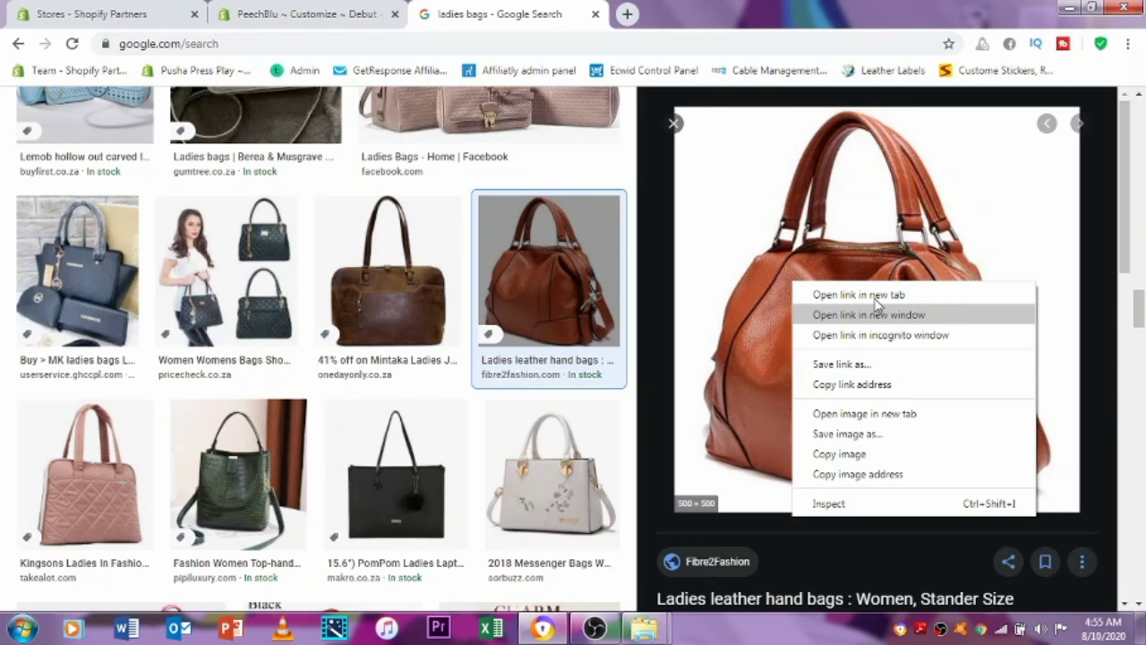
left_click(924, 435)
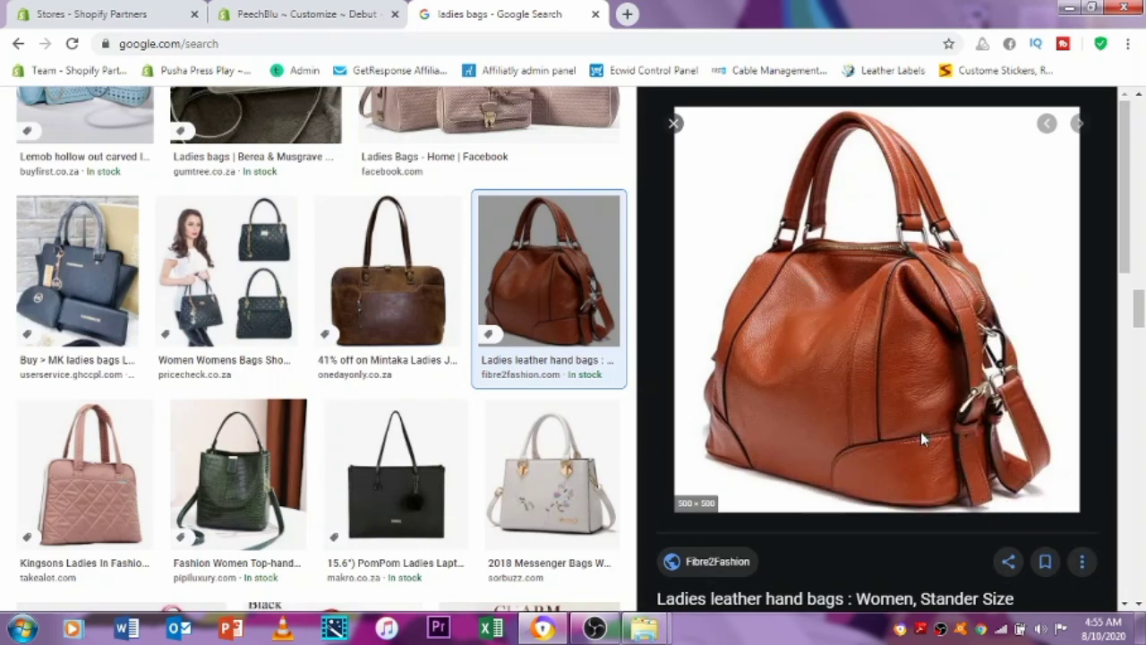
left_click(431, 376)
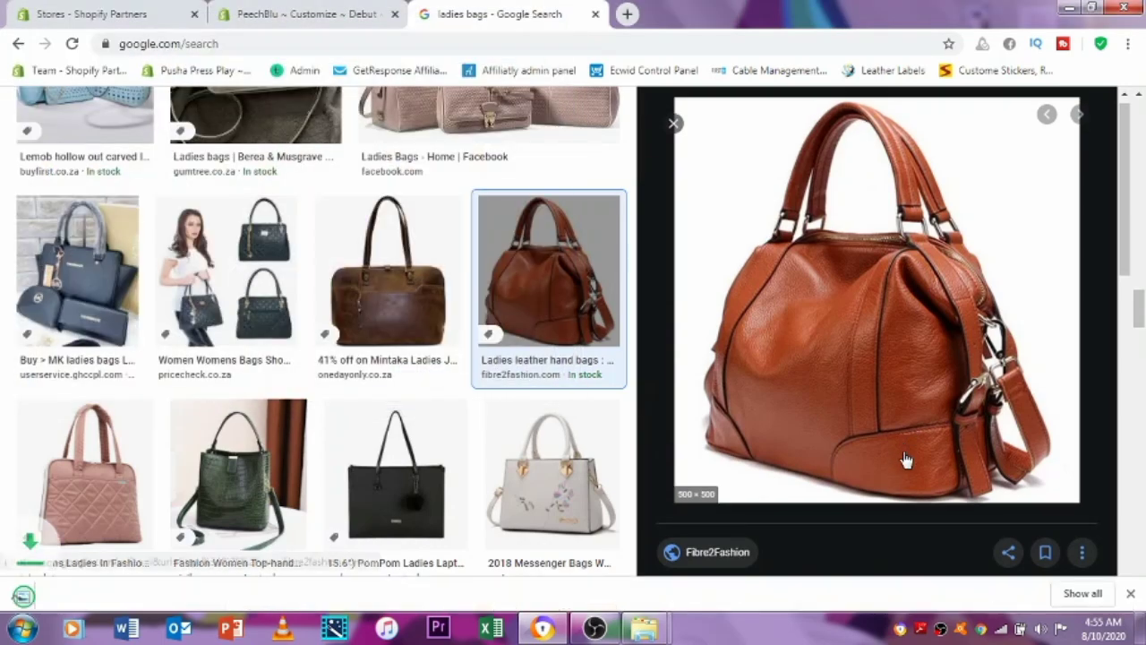
Visit the Fibre2Fashion page of the brown leather handbag, dismiss the pop-up advert and review the product listing.
scroll(907, 459, "down", 4)
scroll(800, 430, "up", 4)
left_click(802, 419)
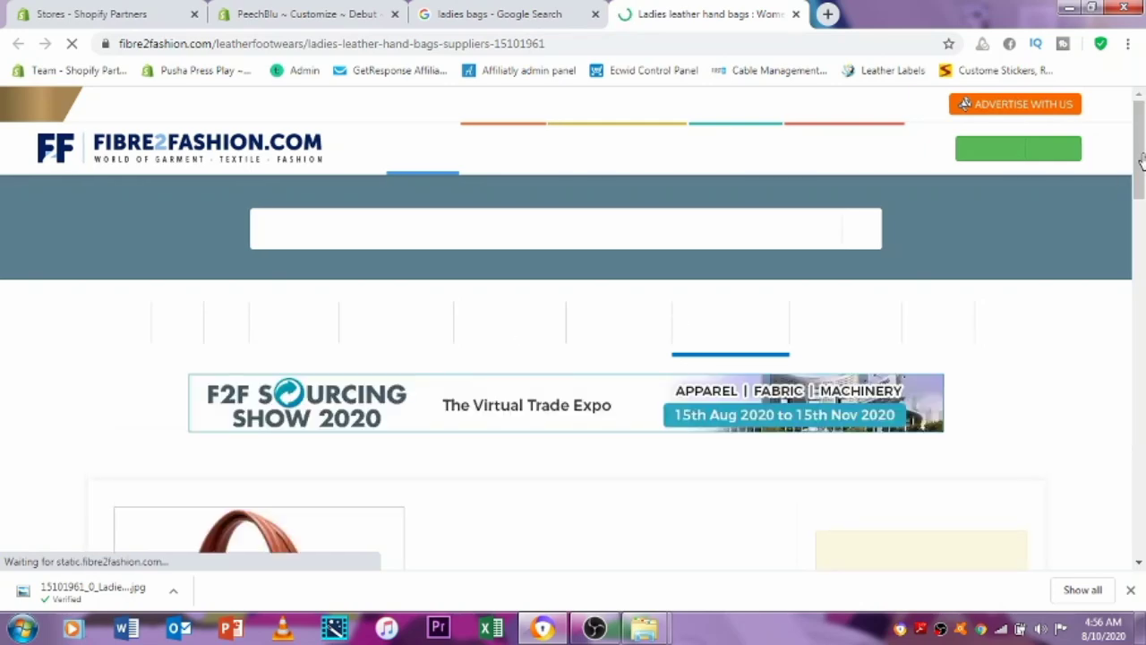
left_click_drag(1142, 163, 1141, 212)
scroll(279, 432, "down", 2)
scroll(279, 432, "up", 1)
scroll(279, 432, "down", 3)
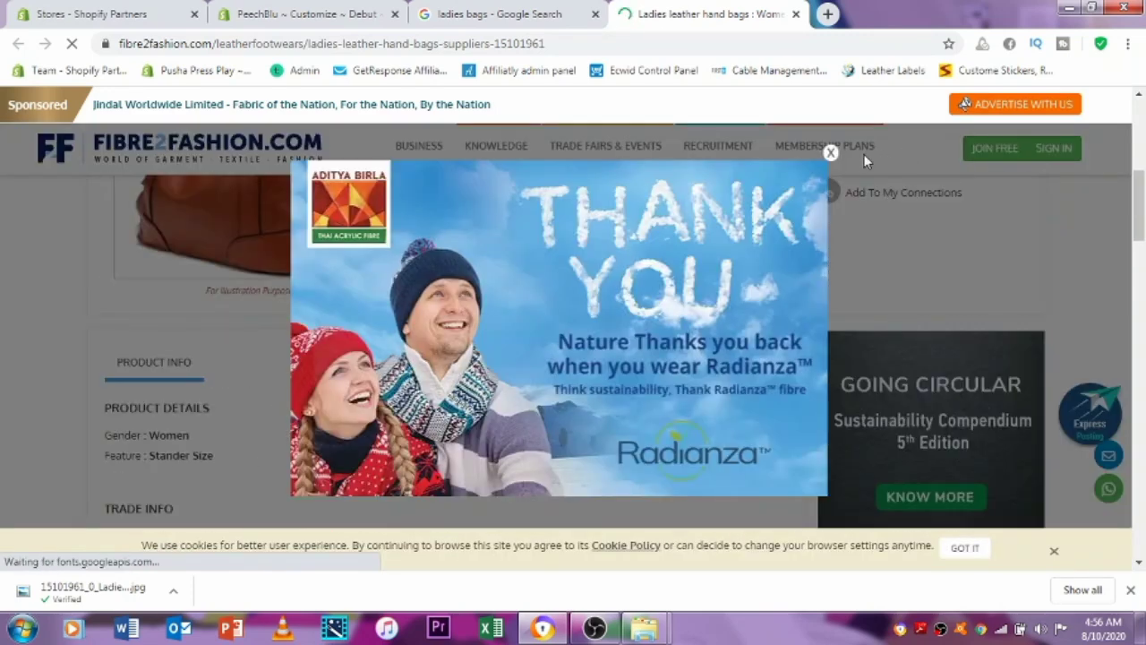
left_click(831, 154)
scroll(234, 240, "up", 2)
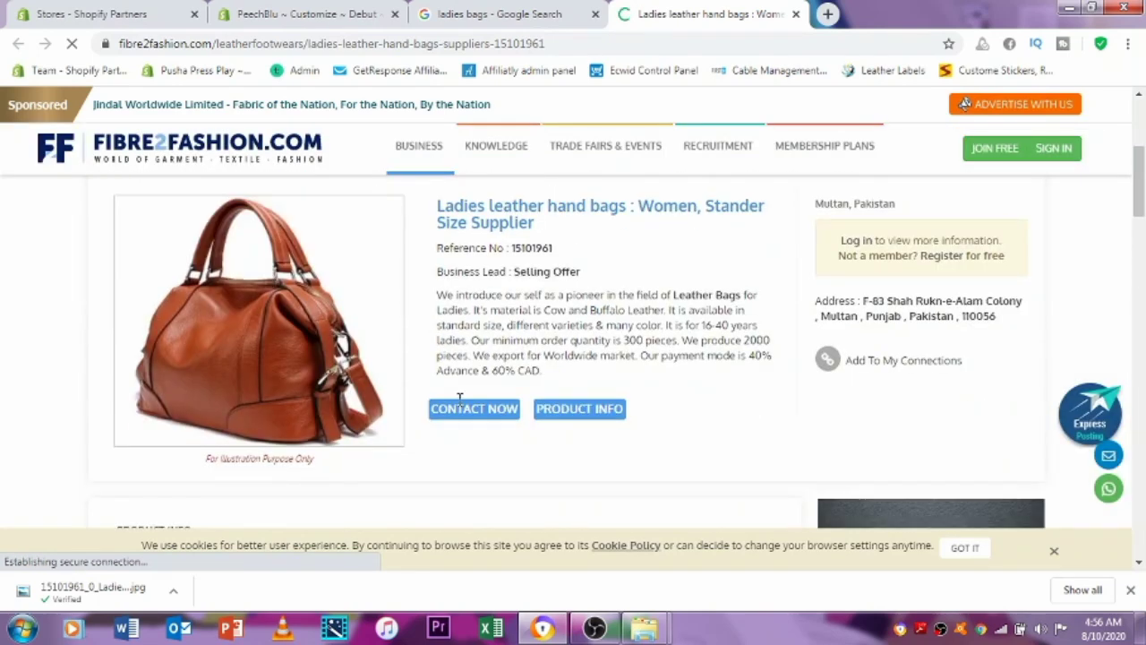
Open the planet54.com online shop in a new browser tab.
left_click(833, 14)
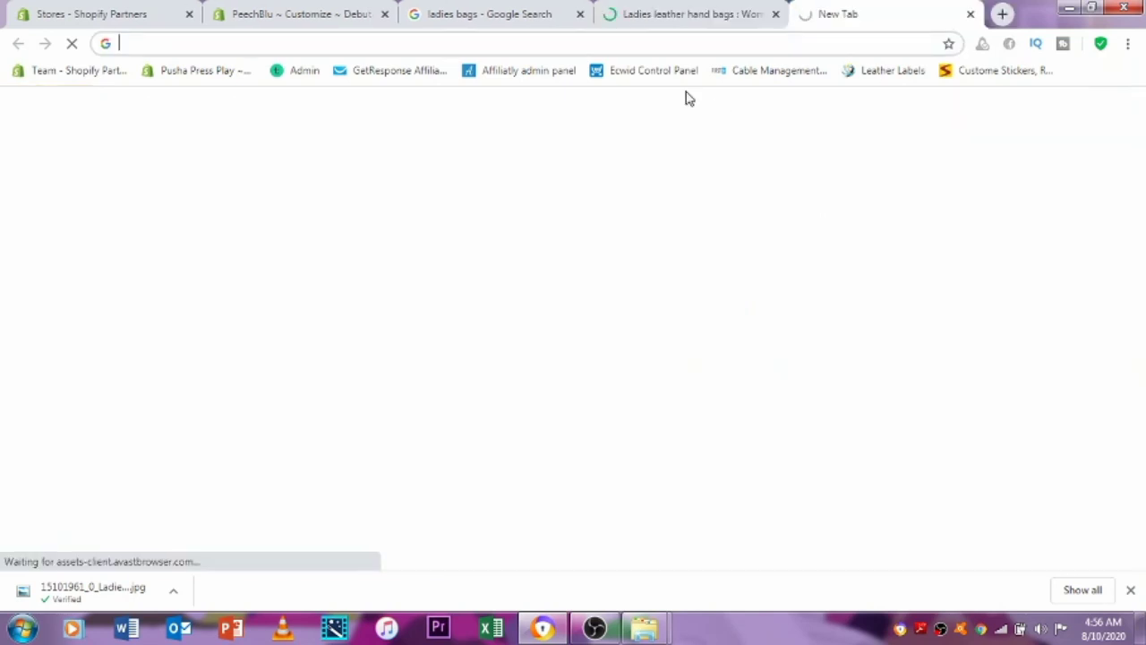
type("pla")
key("Return")
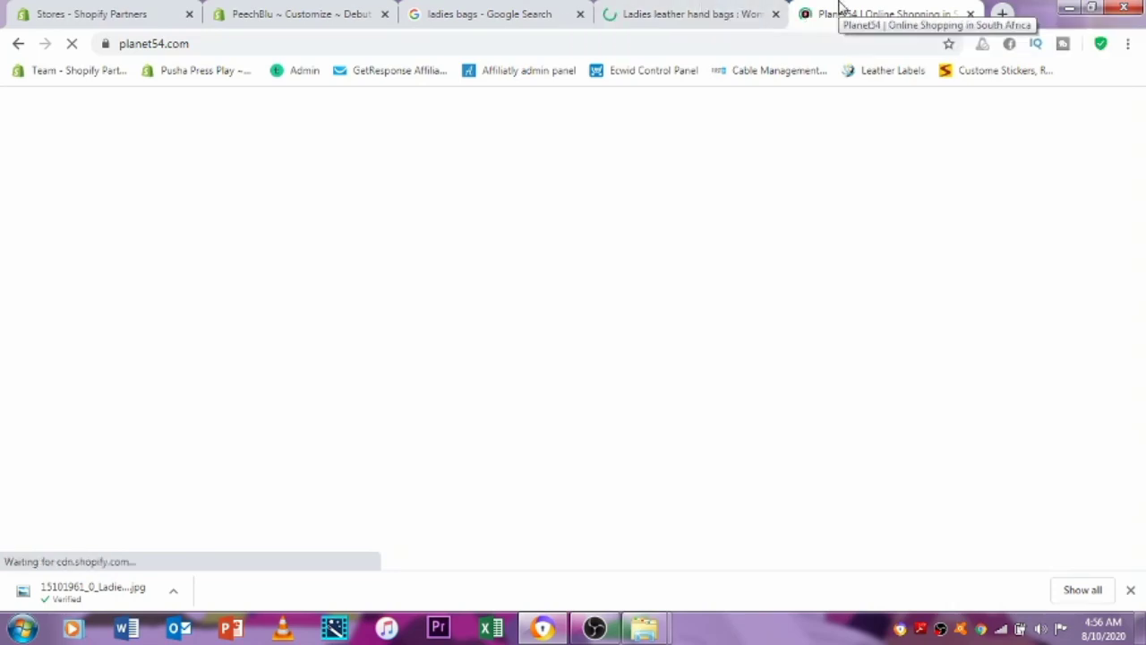
Look through the supplier's other offers and similar bags on the Fibre2Fashion page and close its tab.
left_click(645, 10)
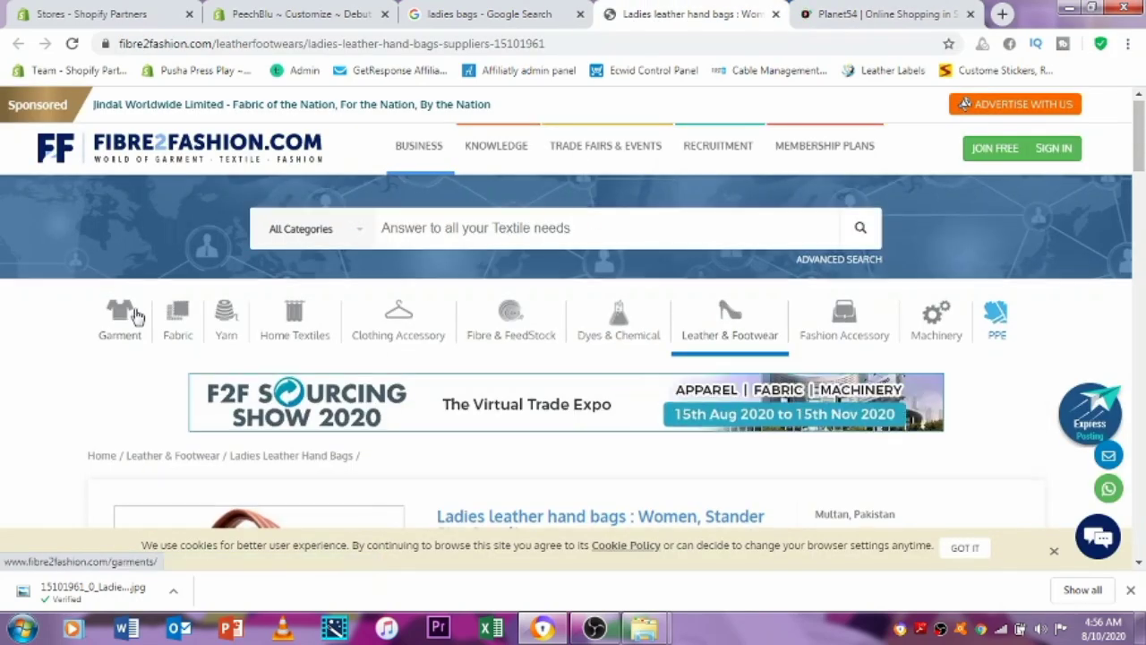
scroll(448, 403, "down", 3)
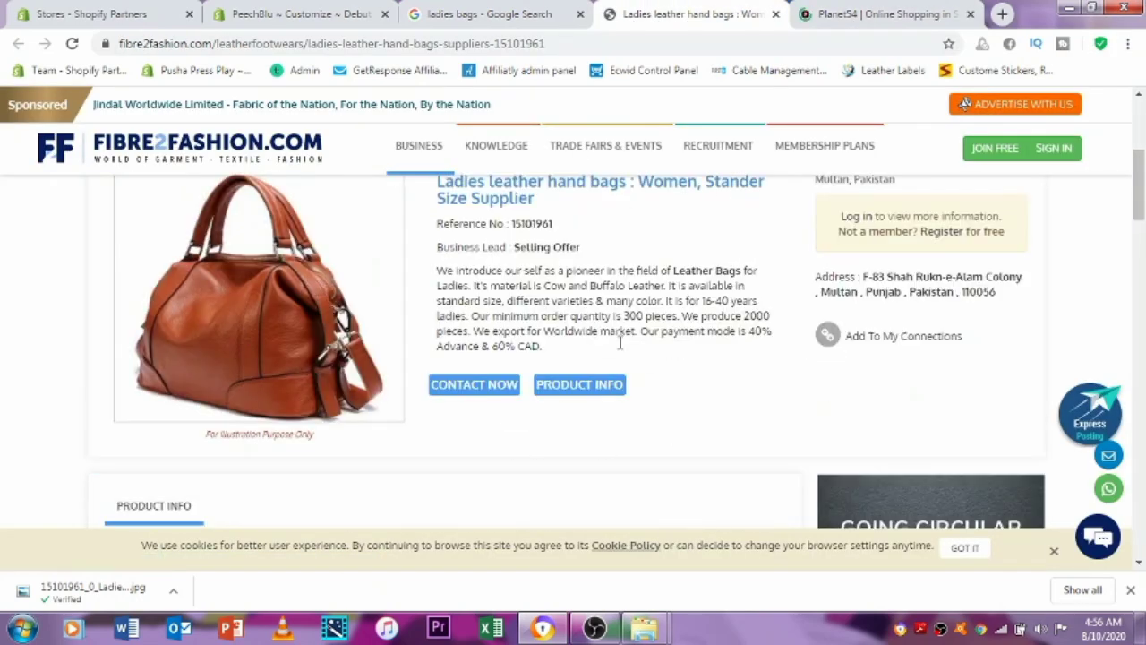
scroll(654, 360, "down", 8)
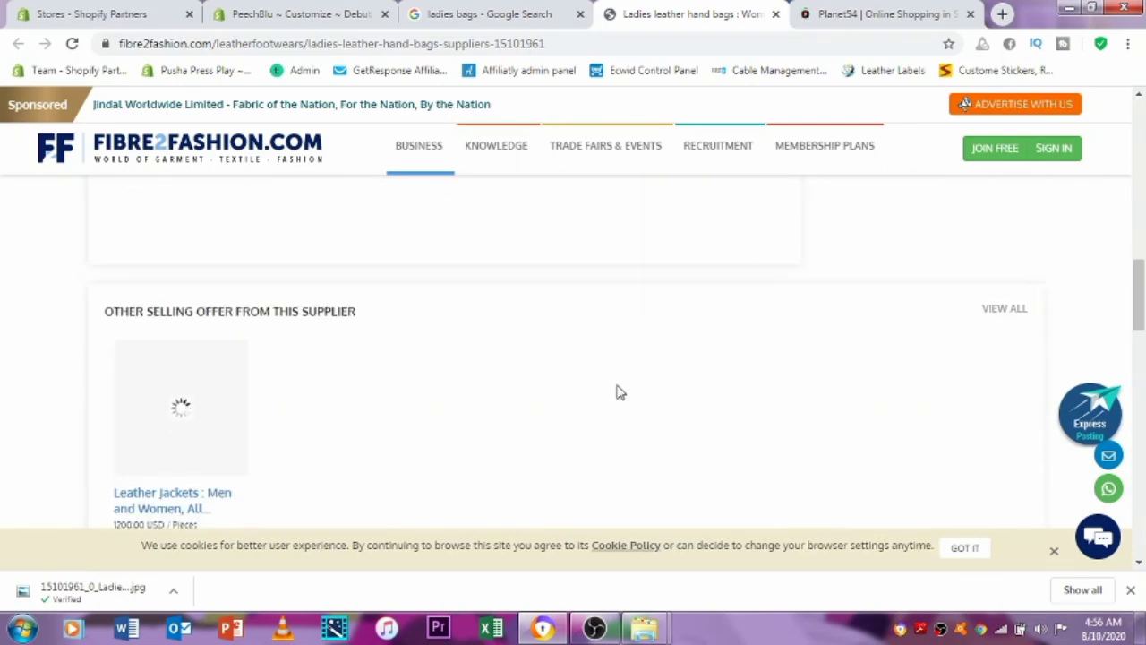
scroll(621, 392, "down", 4)
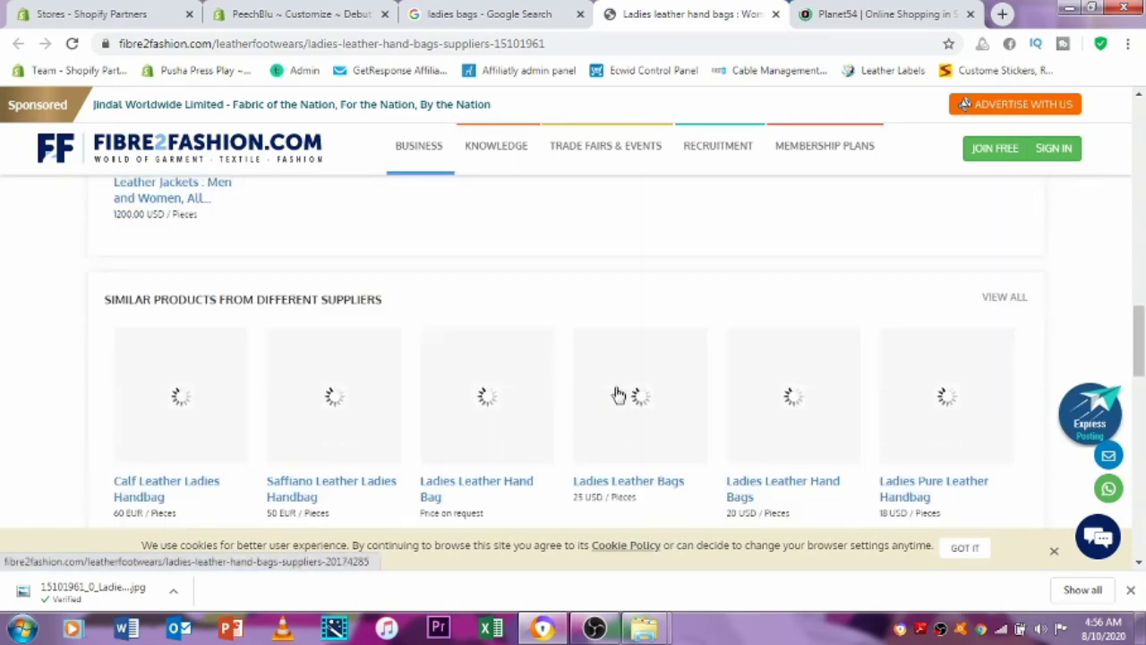
scroll(616, 394, "down", 6)
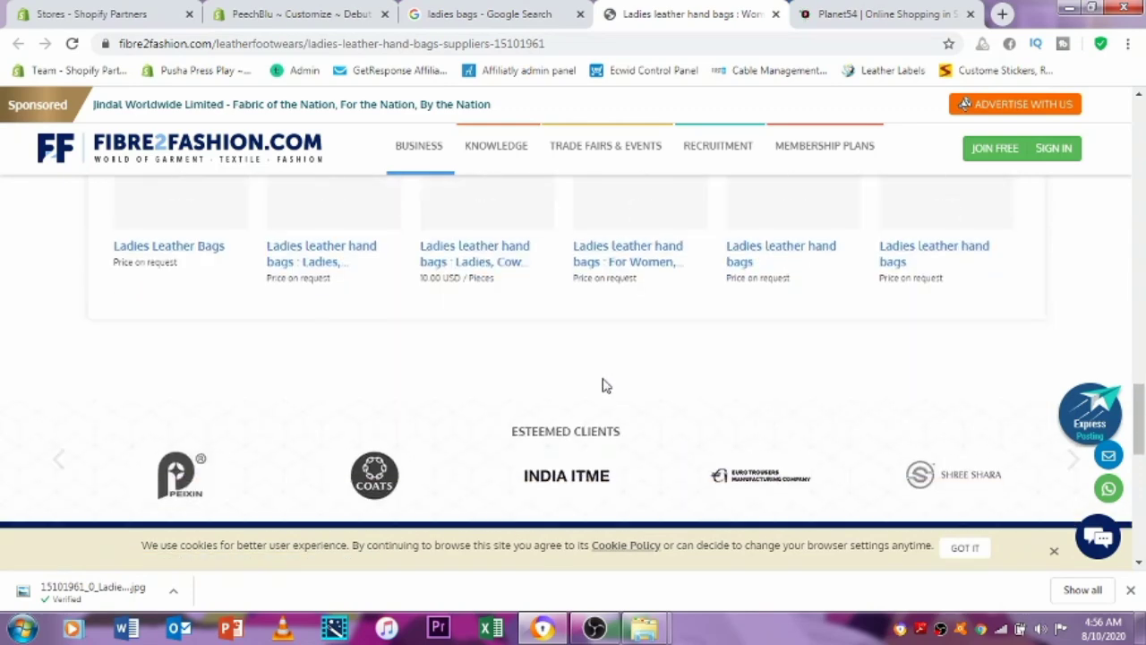
scroll(602, 385, "down", 8)
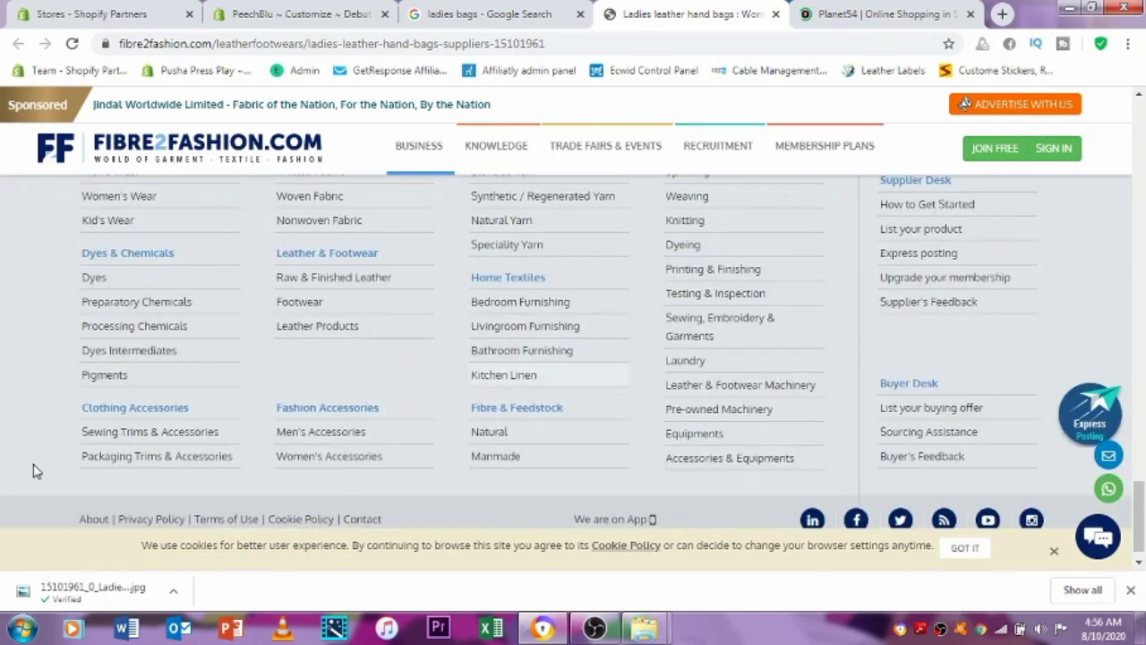
scroll(122, 353, "up", 3)
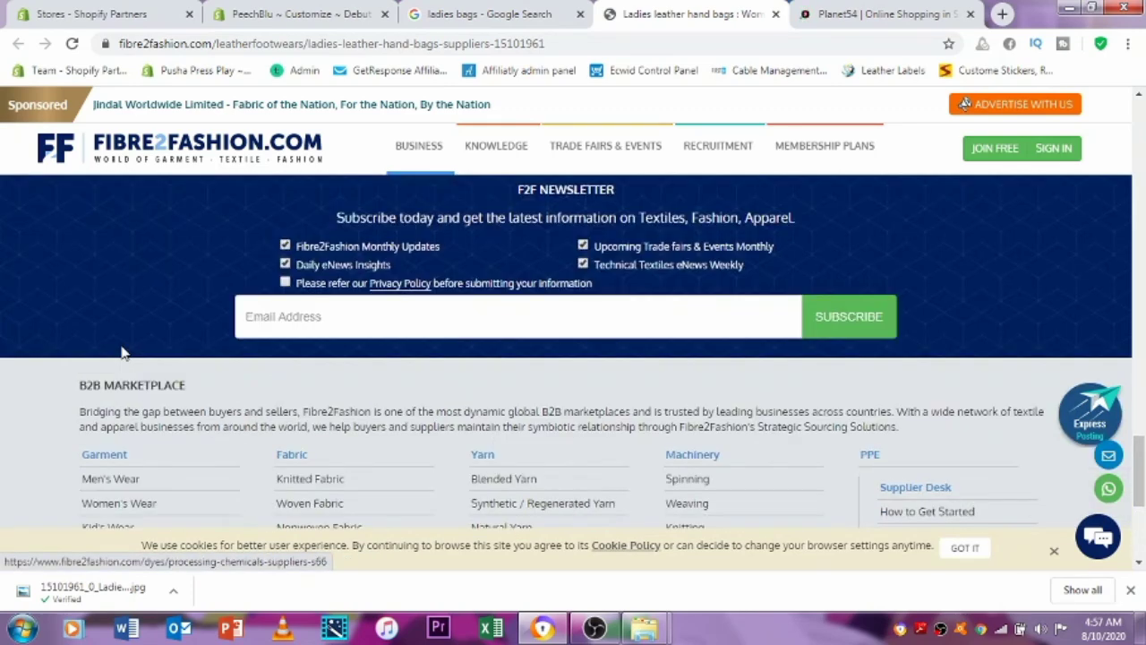
scroll(122, 353, "up", 10)
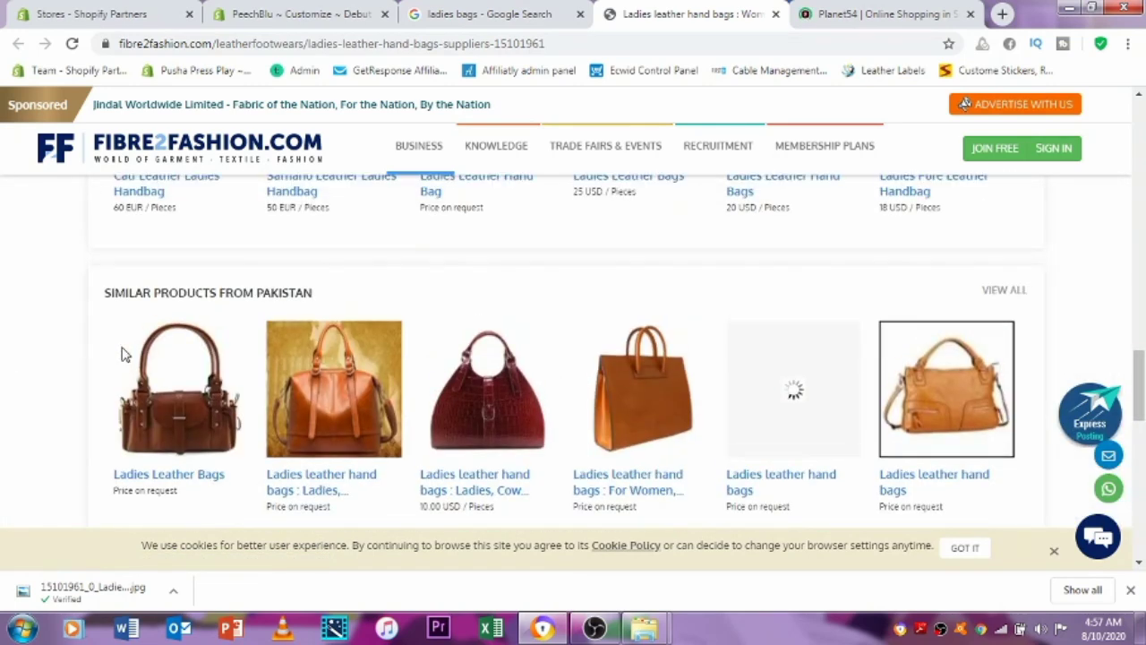
scroll(126, 355, "up", 3)
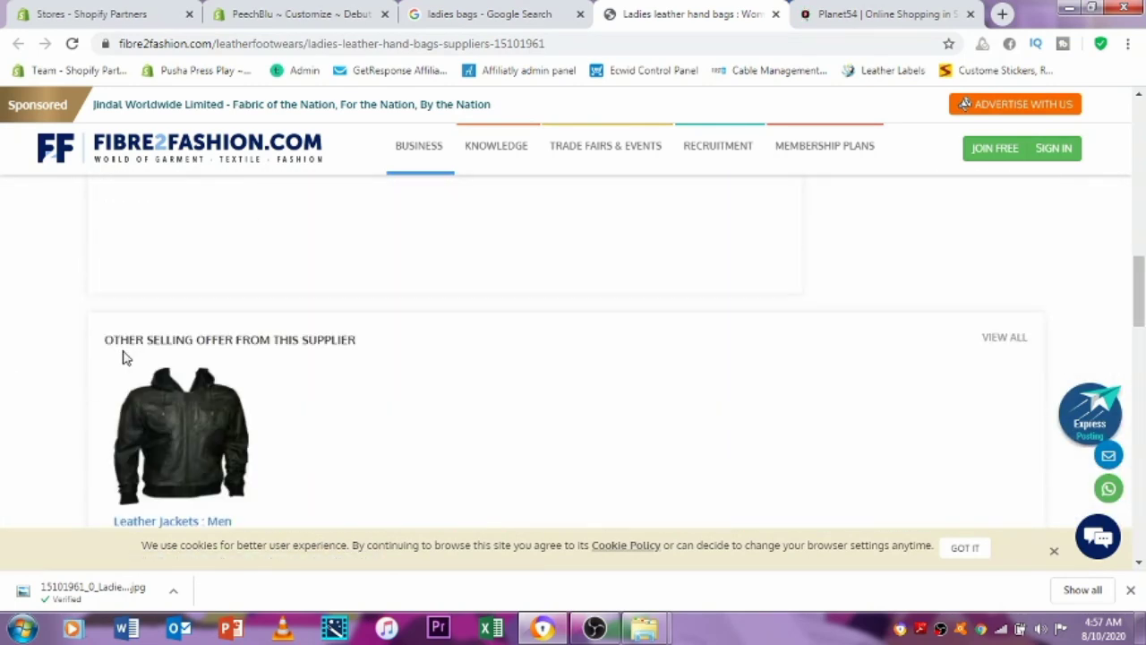
scroll(126, 361, "down", 5)
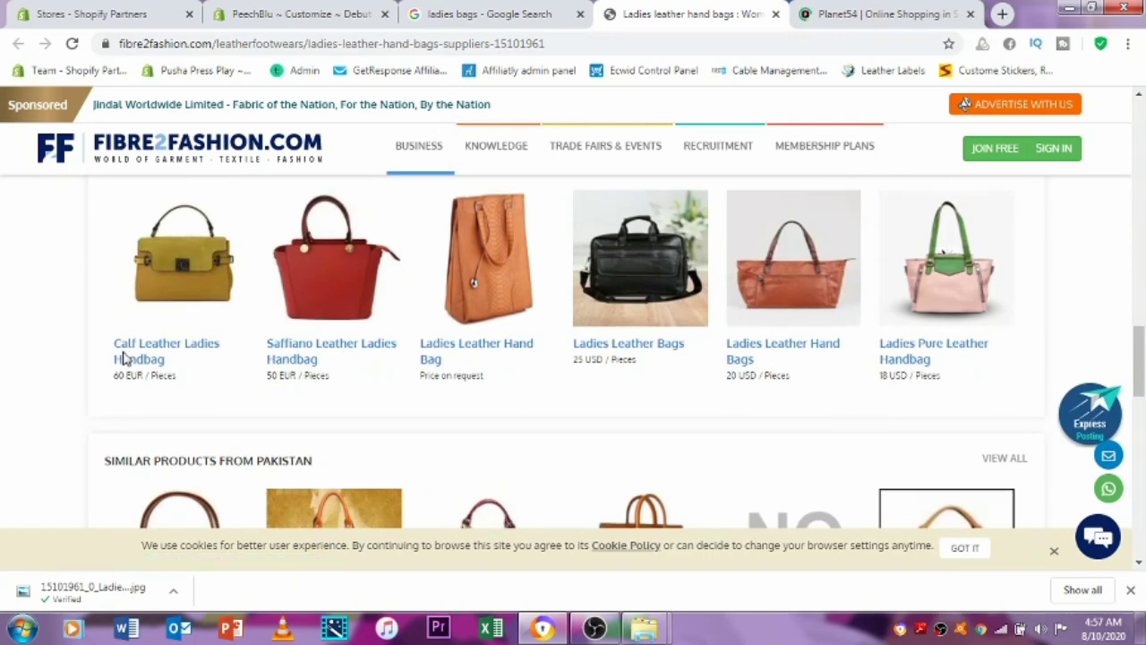
scroll(123, 362, "down", 2)
scroll(120, 361, "up", 5)
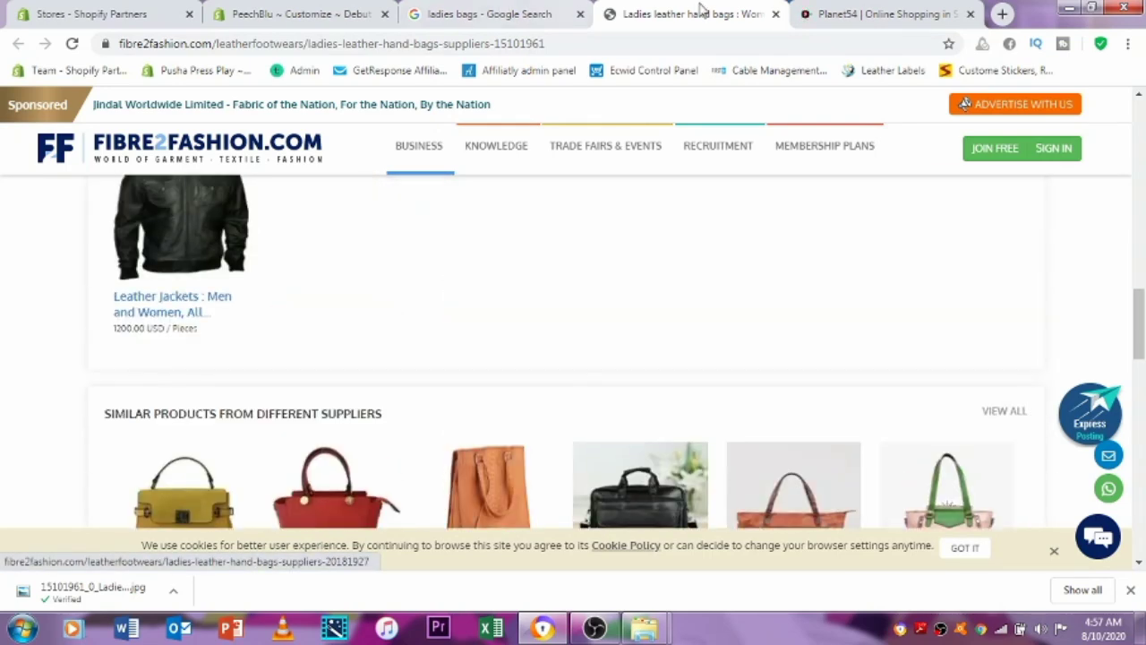
left_click(776, 15)
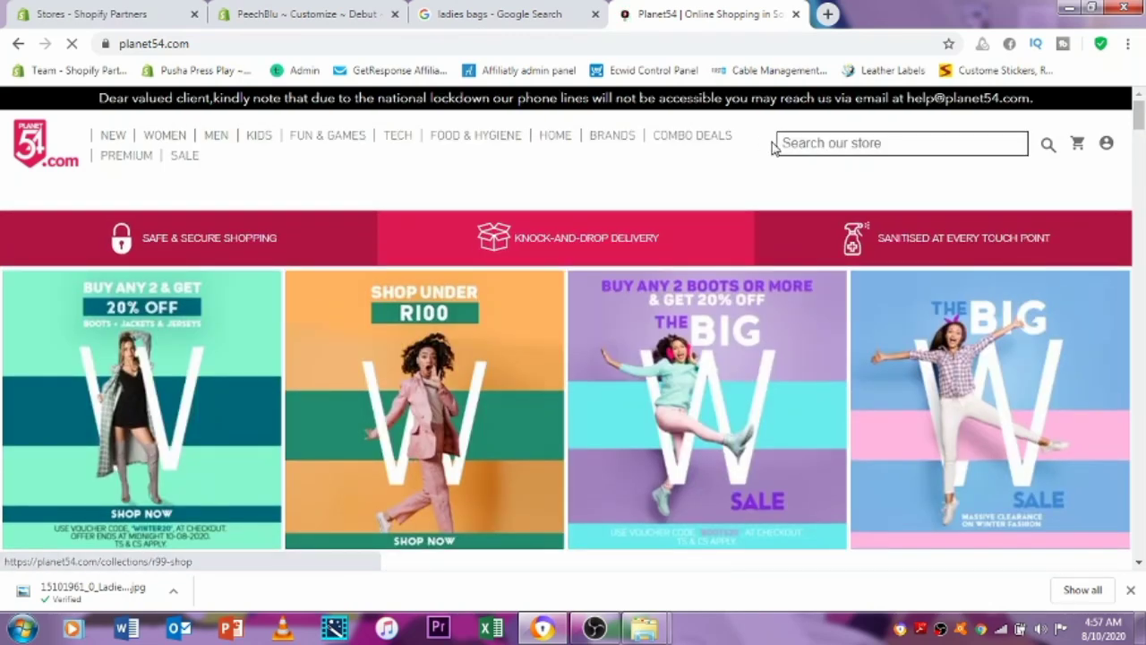
Search the Planet54 store for "bags" and look through the product results.
left_click(779, 144)
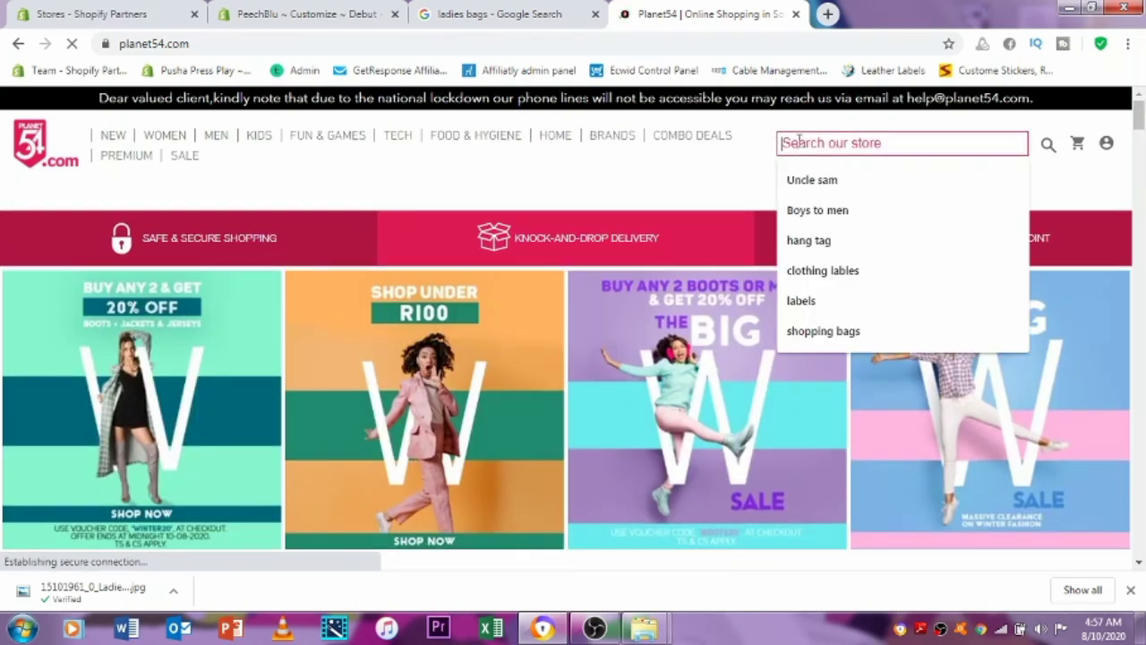
type("bags")
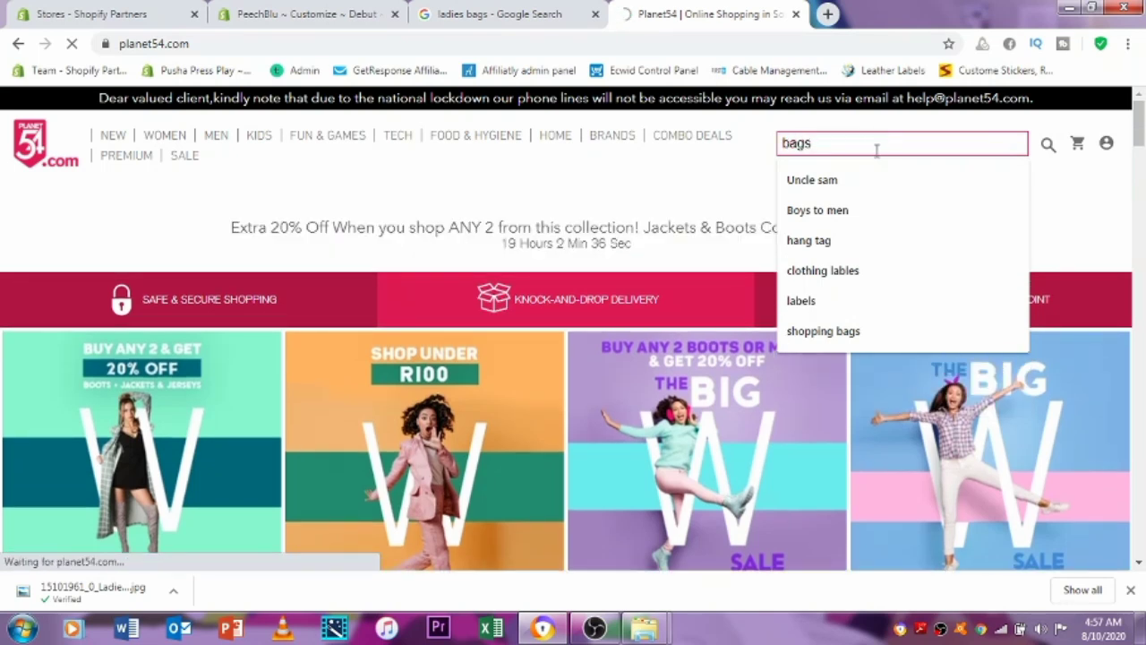
left_click(1048, 146)
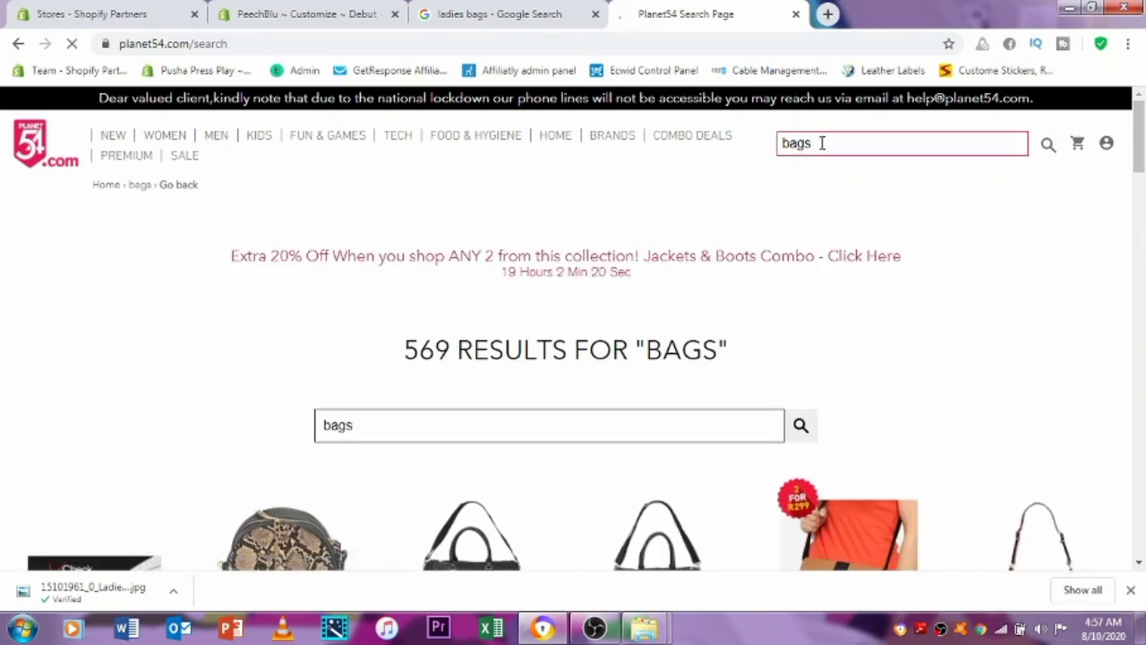
left_click_drag(1138, 145, 1140, 237)
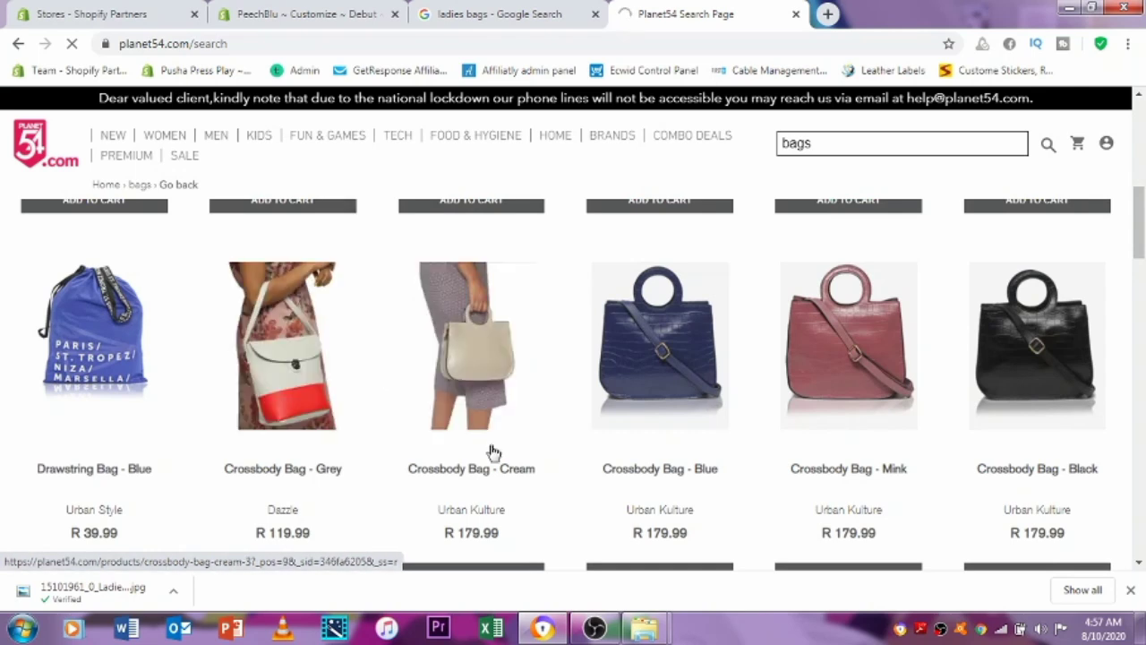
scroll(744, 411, "down", 3)
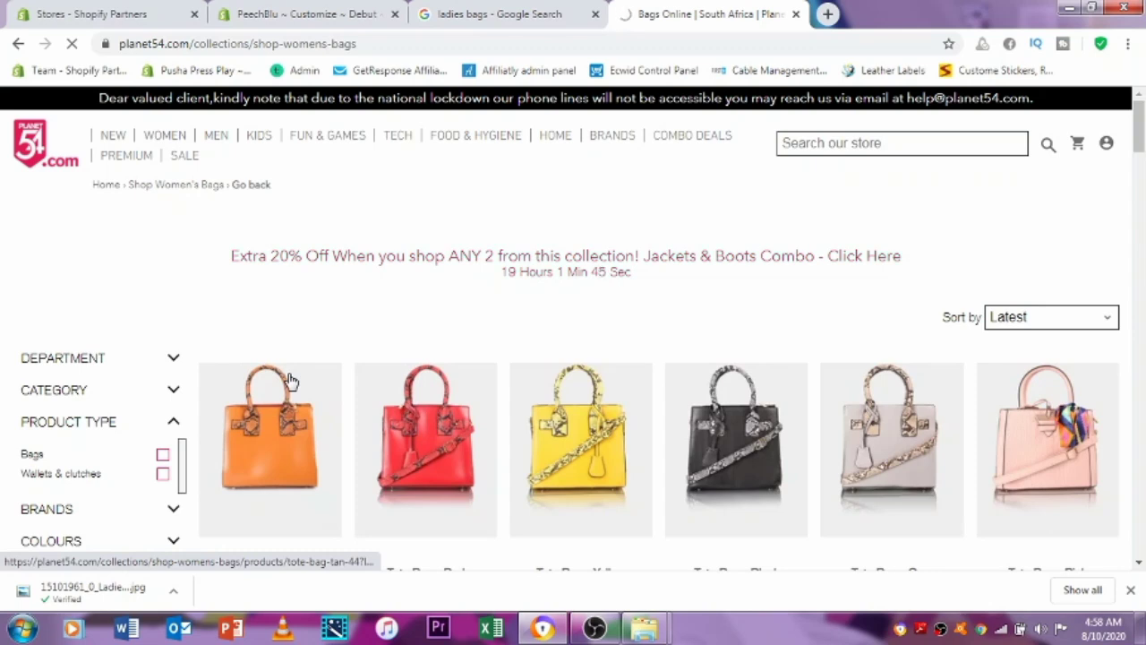
Open the Tote Bag - Tan product from the women's bags collection and view its next product picture.
left_click(290, 380)
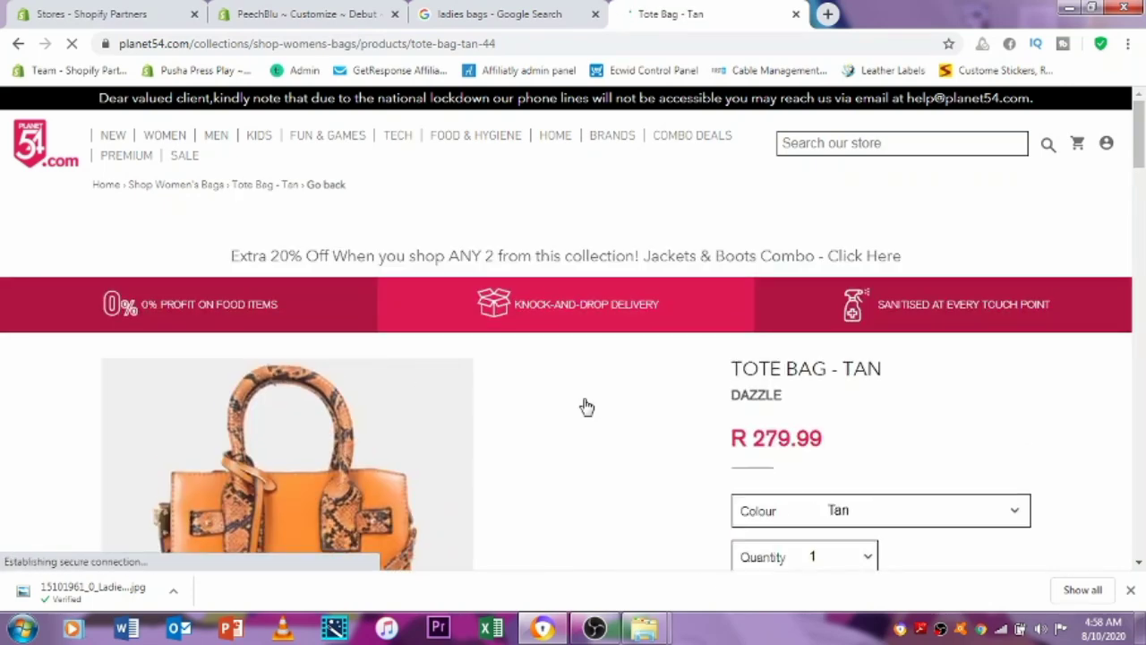
scroll(583, 404, "down", 3)
scroll(238, 312, "up", 2)
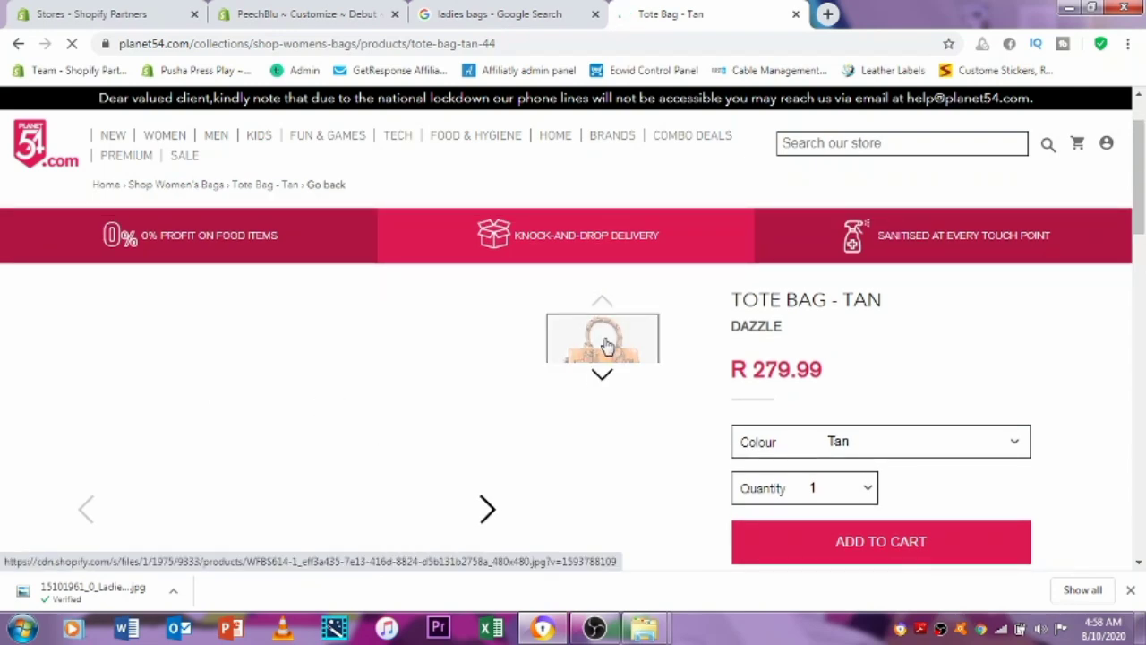
scroll(568, 408, "down", 2)
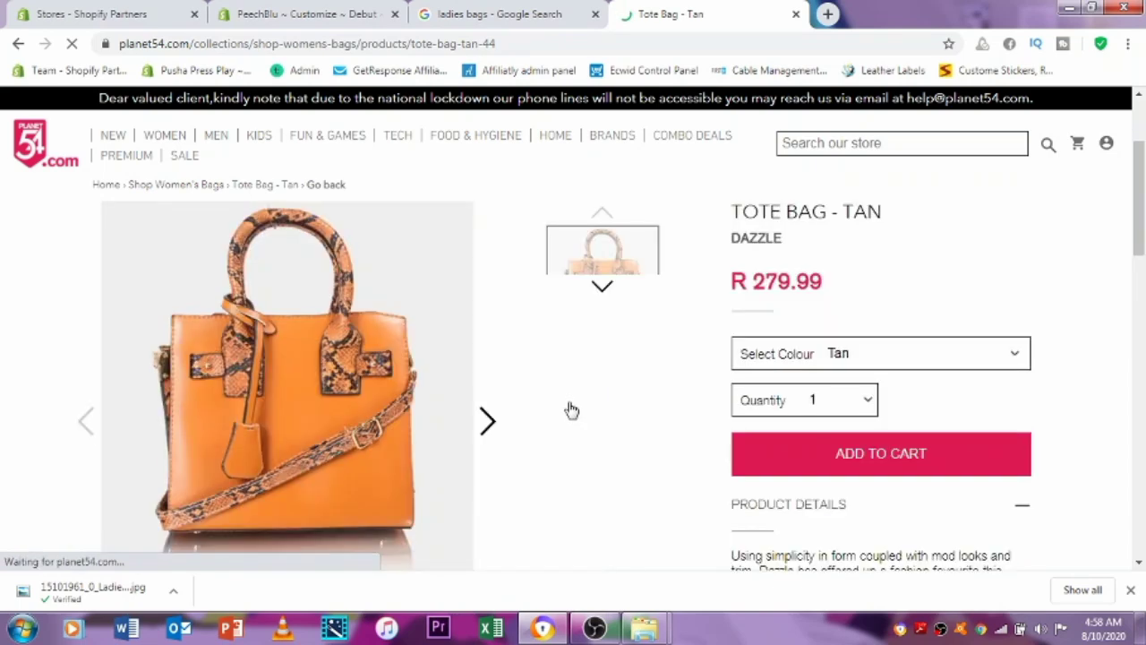
left_click(488, 345)
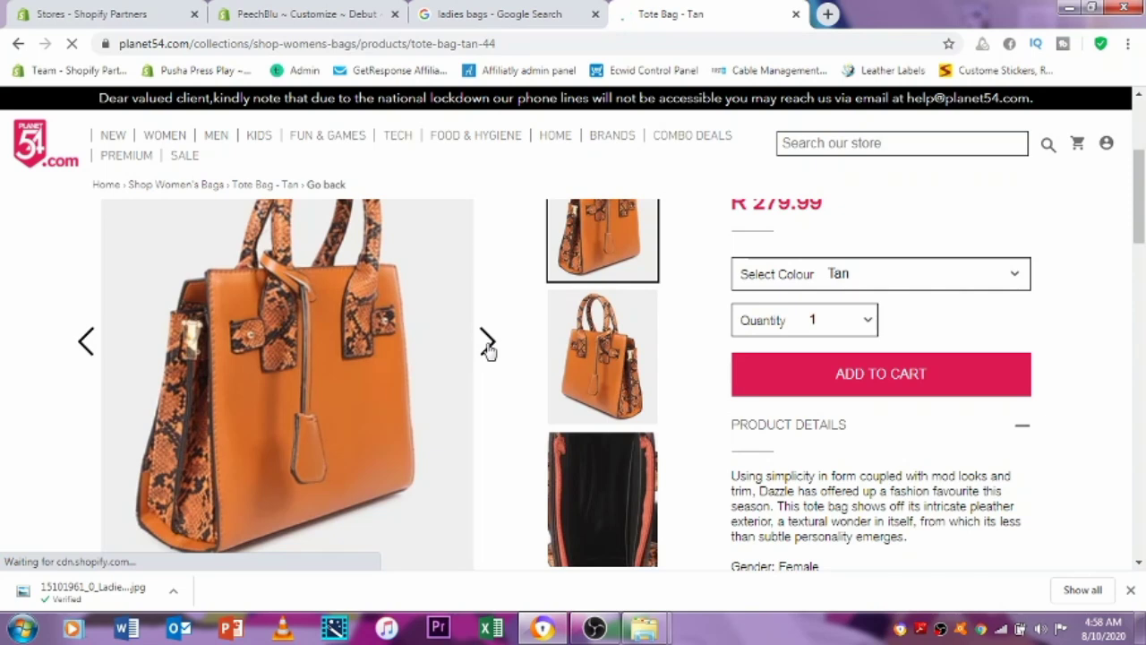
Look through the remaining Tote Bag - Tan product pictures up to the last one.
left_click(488, 348)
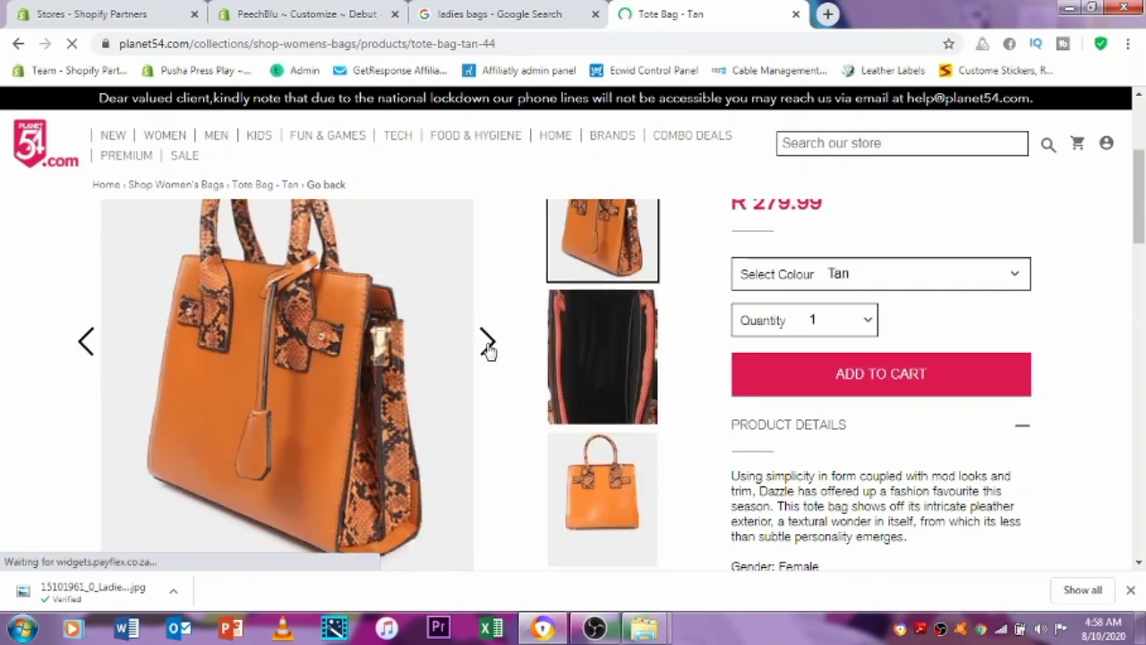
left_click(488, 346)
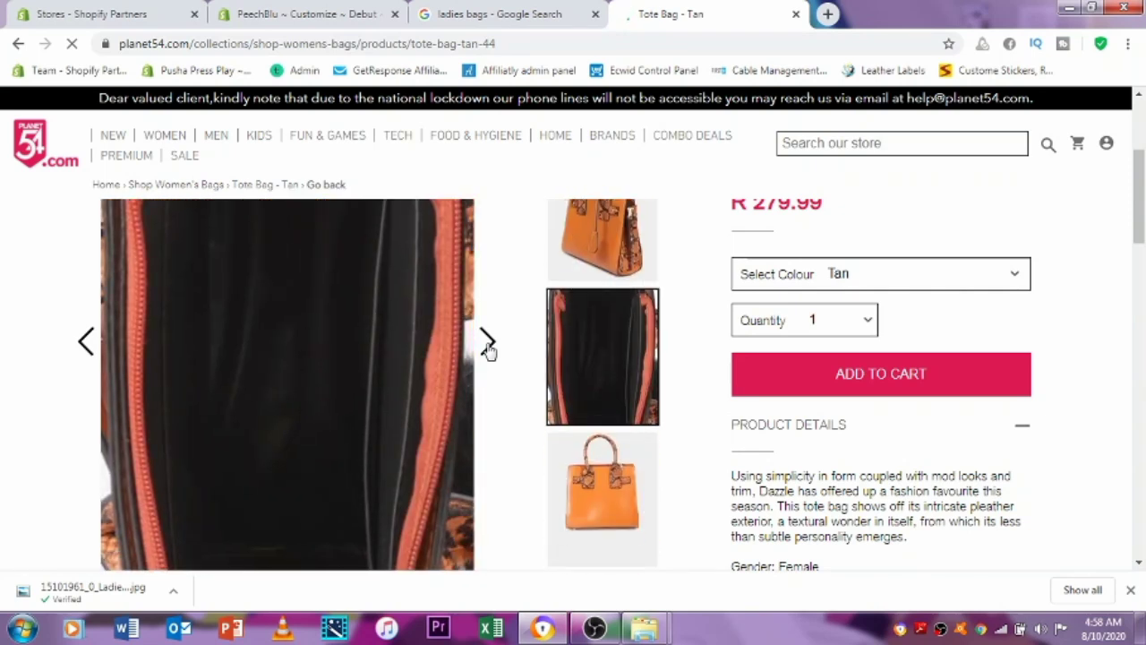
left_click(488, 347)
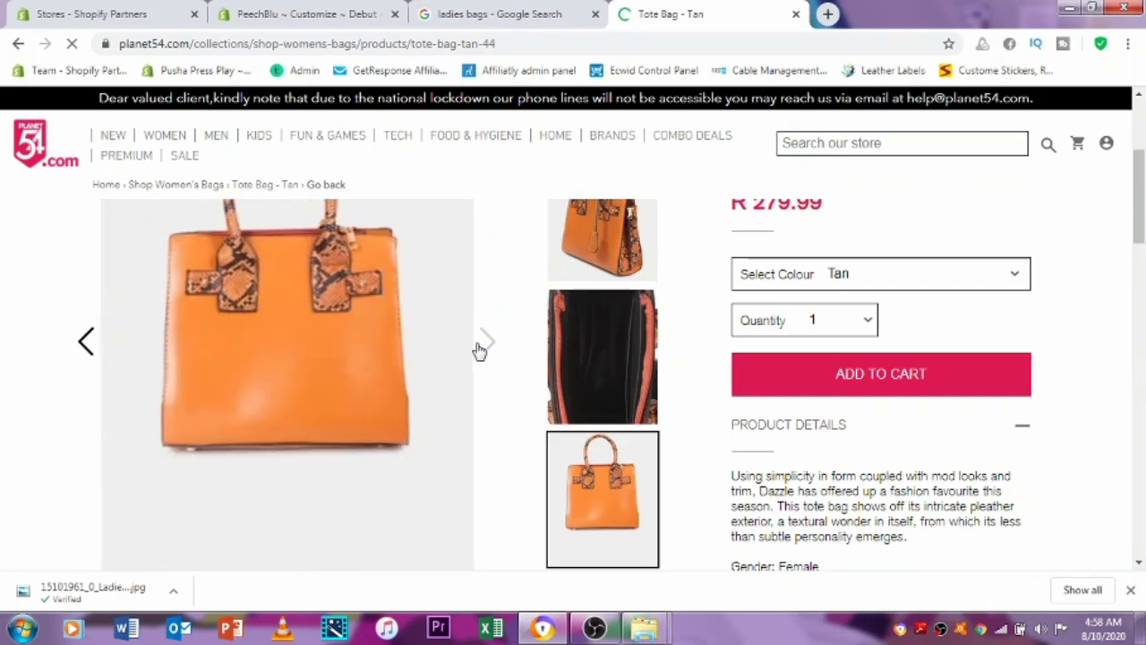
right_click(360, 295)
left_click(498, 276)
Go back to the tote bag's WFBS614-2 angled view and save it as a JPEG in the drop pics folder.
left_click(84, 345)
left_click(83, 345)
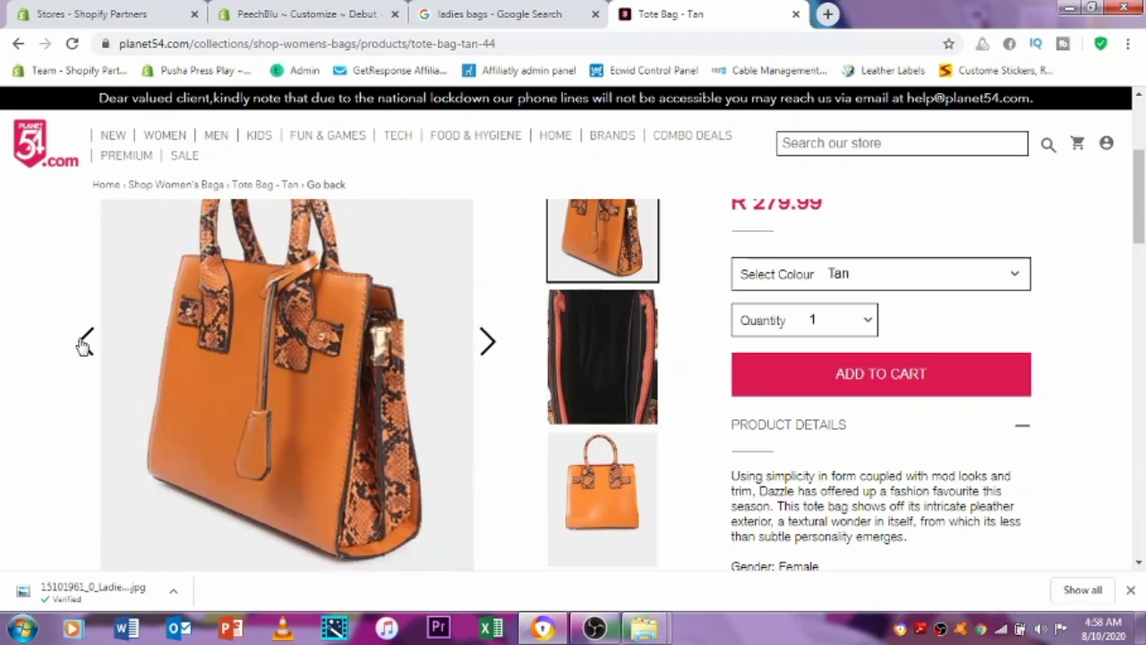
left_click(83, 345)
right_click(168, 324)
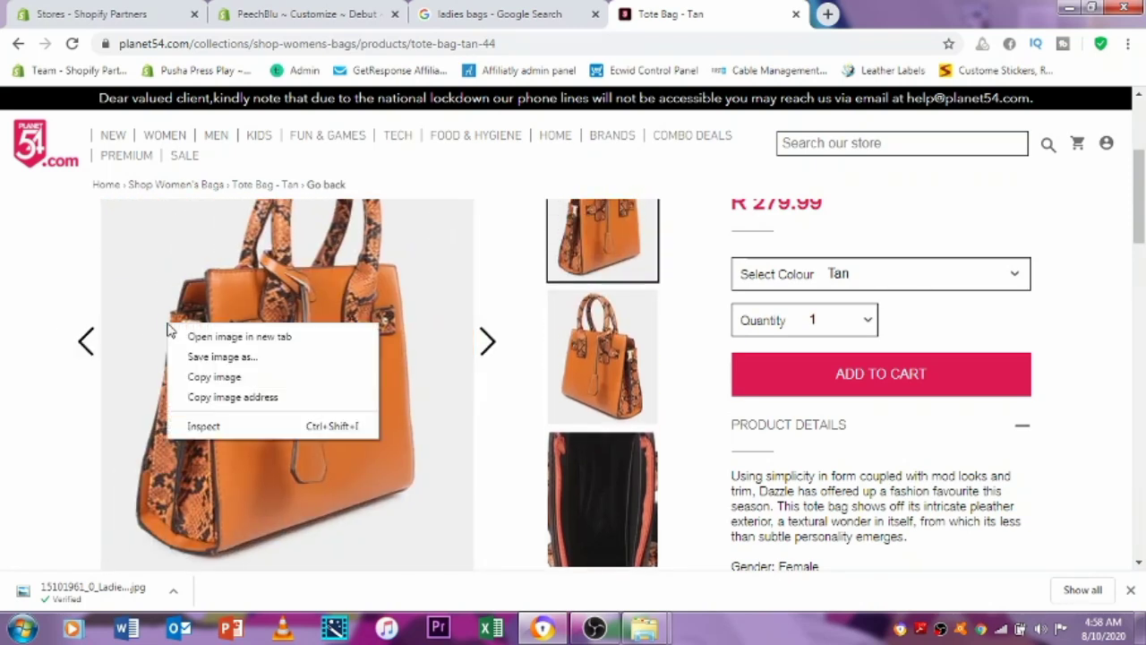
left_click(274, 356)
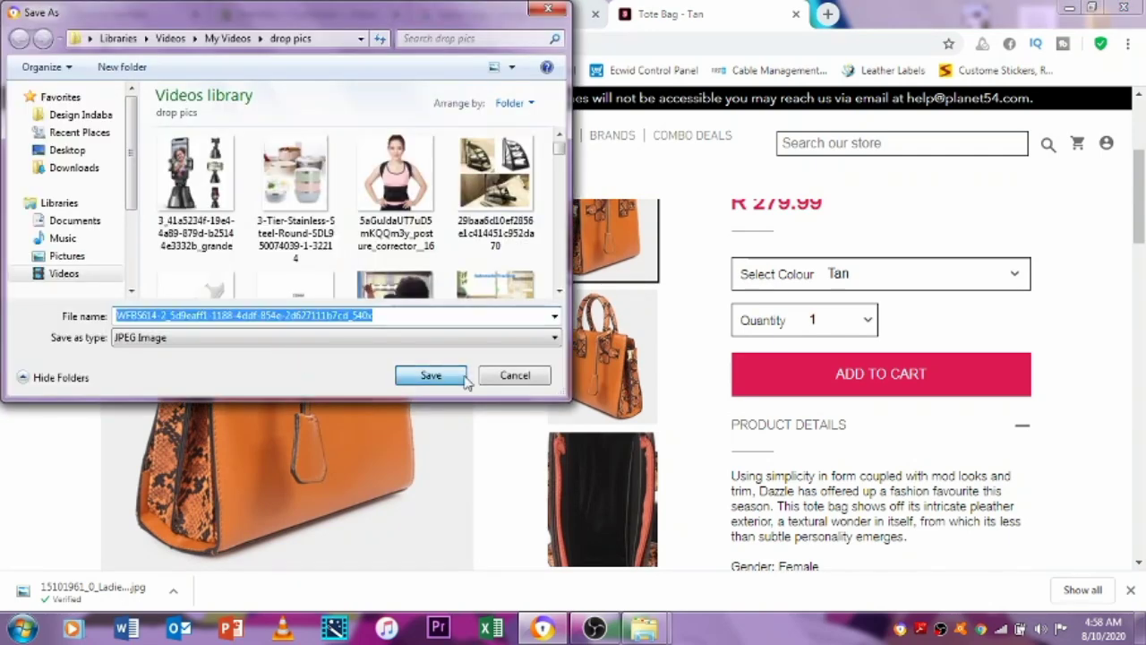
left_click(464, 380)
Save the tote bag's opposite angled view, WFBS614-3, to the drop pics folder.
left_click(485, 341)
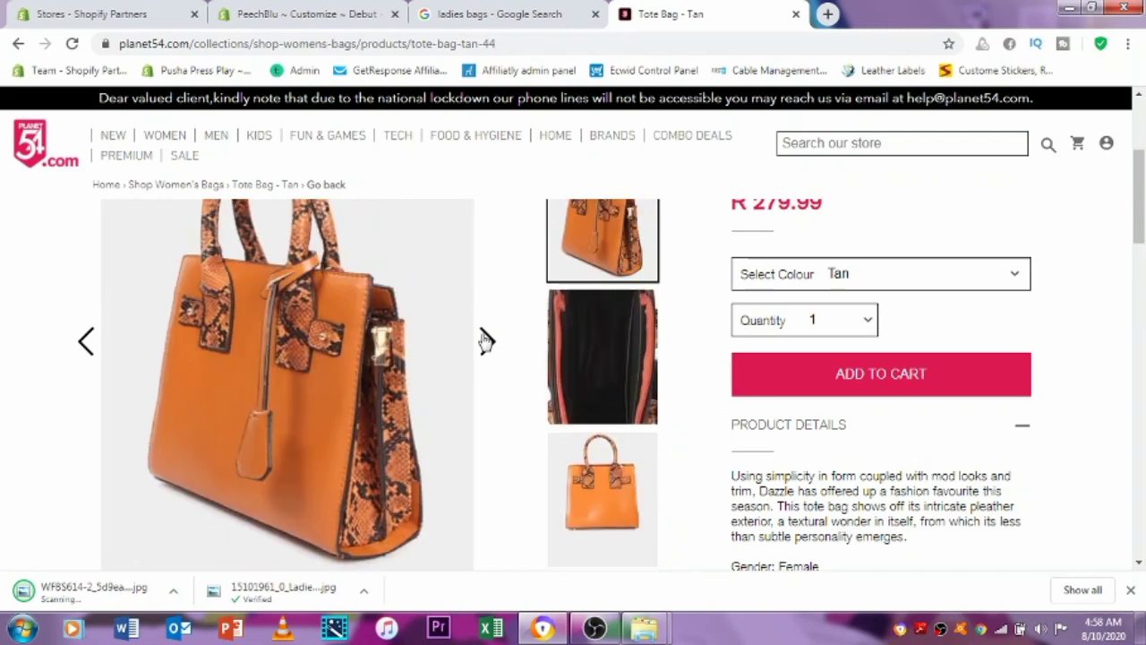
right_click(298, 317)
left_click(363, 351)
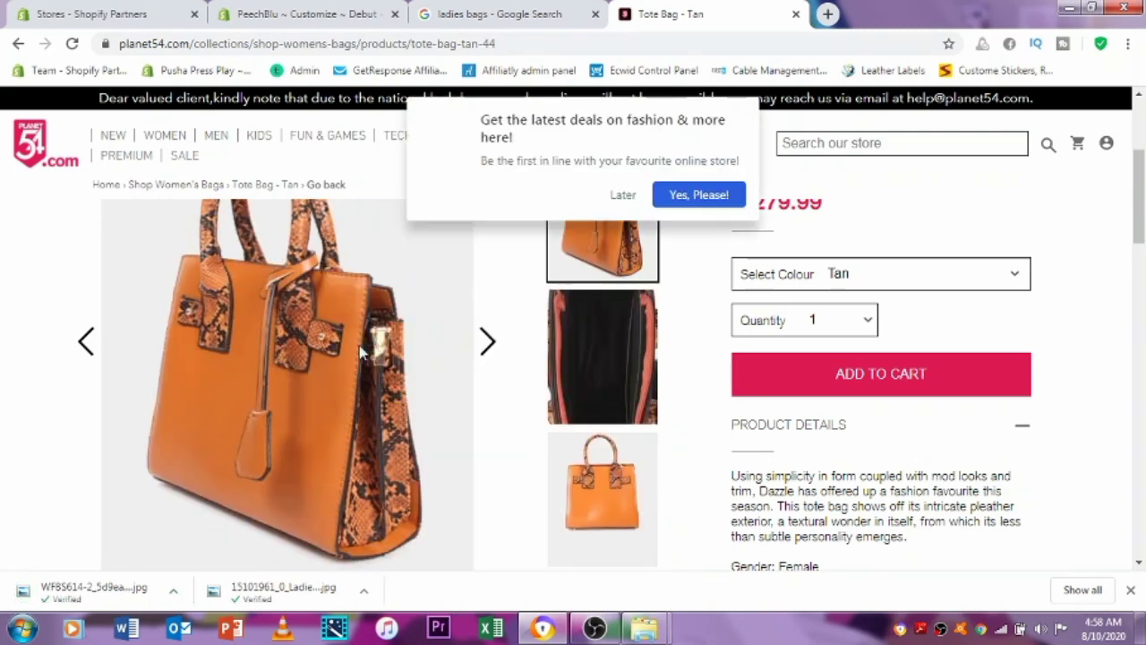
left_click(430, 375)
Save the picture of the bag's interior, WFBS614-4, to the drop pics folder and postpone the store's deals notification offer.
left_click(488, 342)
right_click(366, 339)
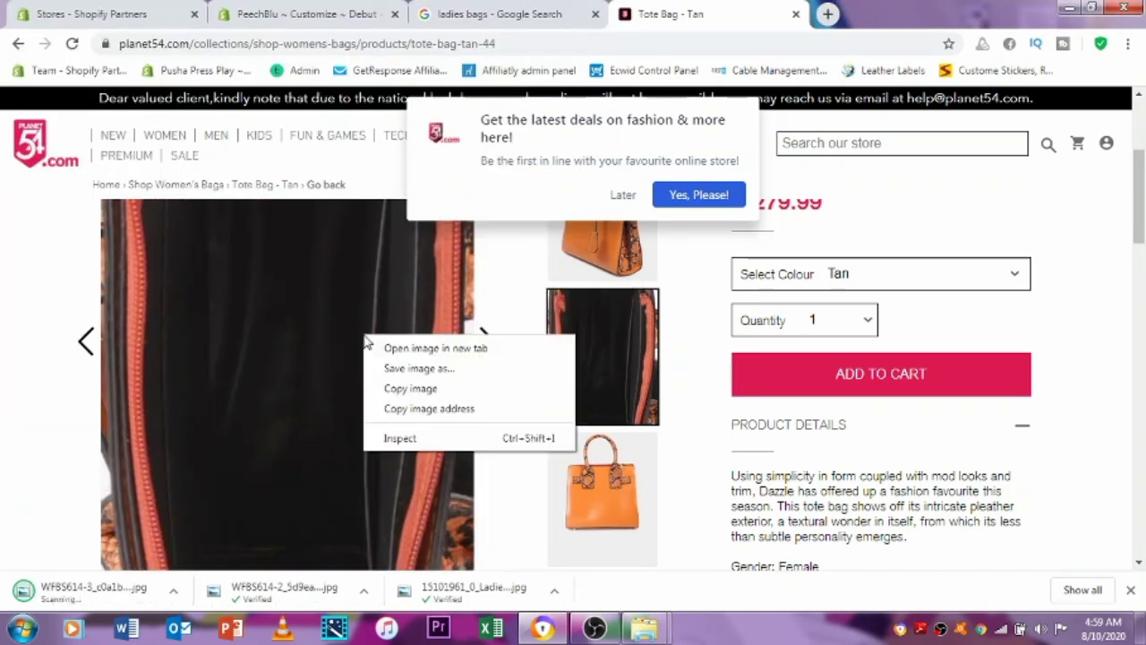
left_click(417, 367)
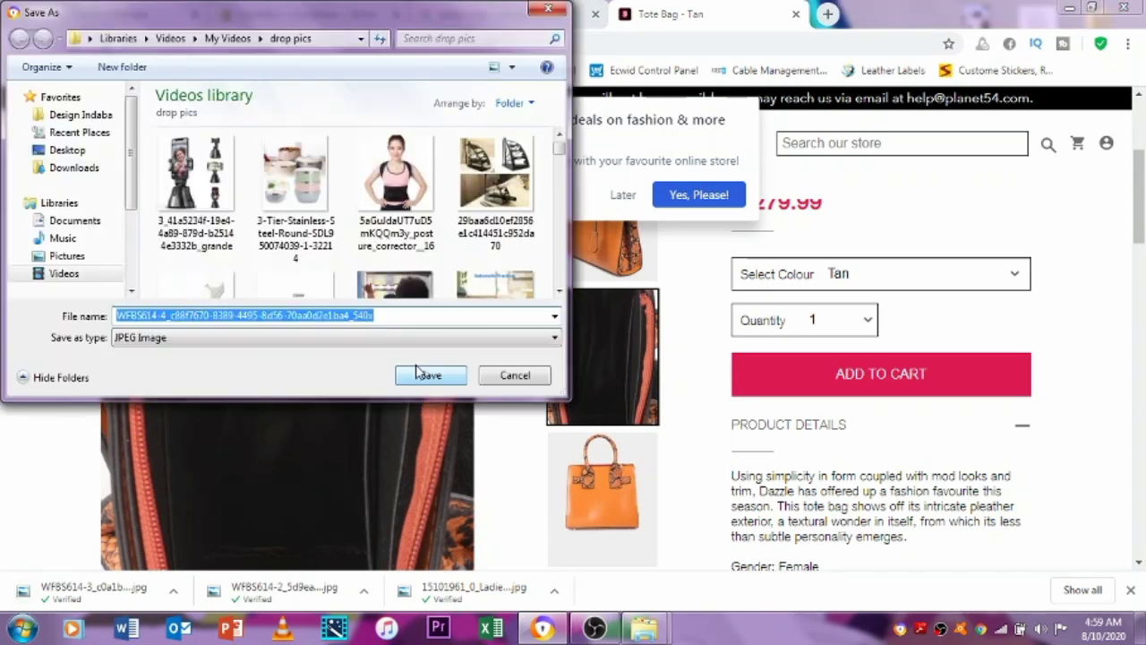
left_click(418, 372)
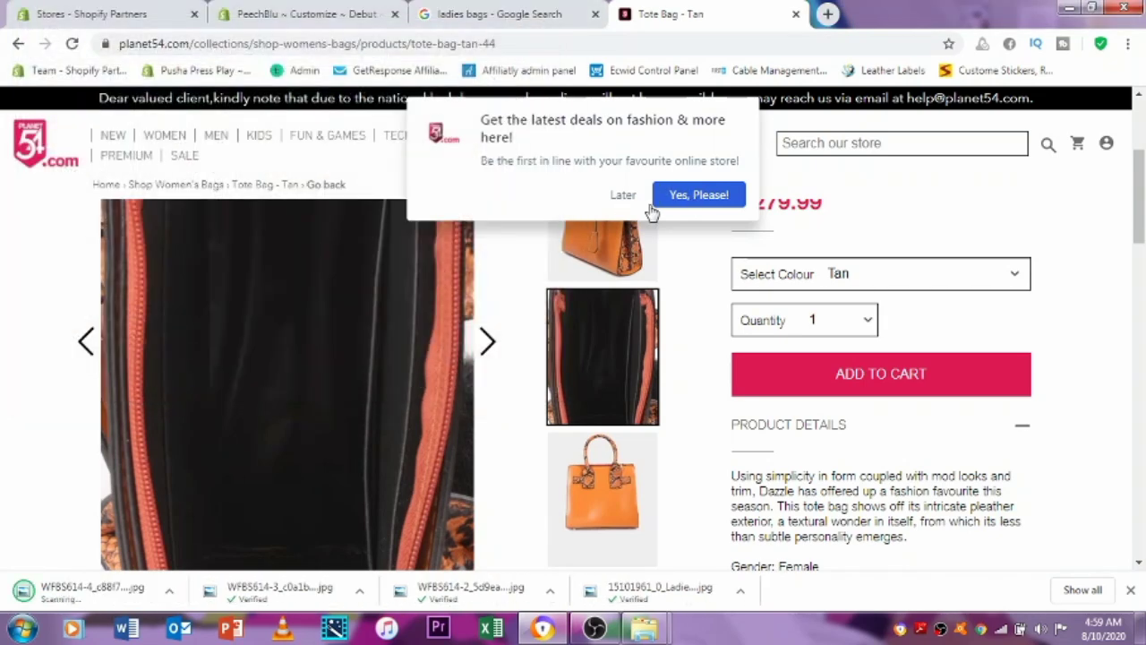
left_click(624, 195)
Review the tote bag's product details, shipping information and store service badges on the product page.
scroll(381, 342, "down", 4)
scroll(381, 350, "up", 4)
scroll(382, 350, "down", 4)
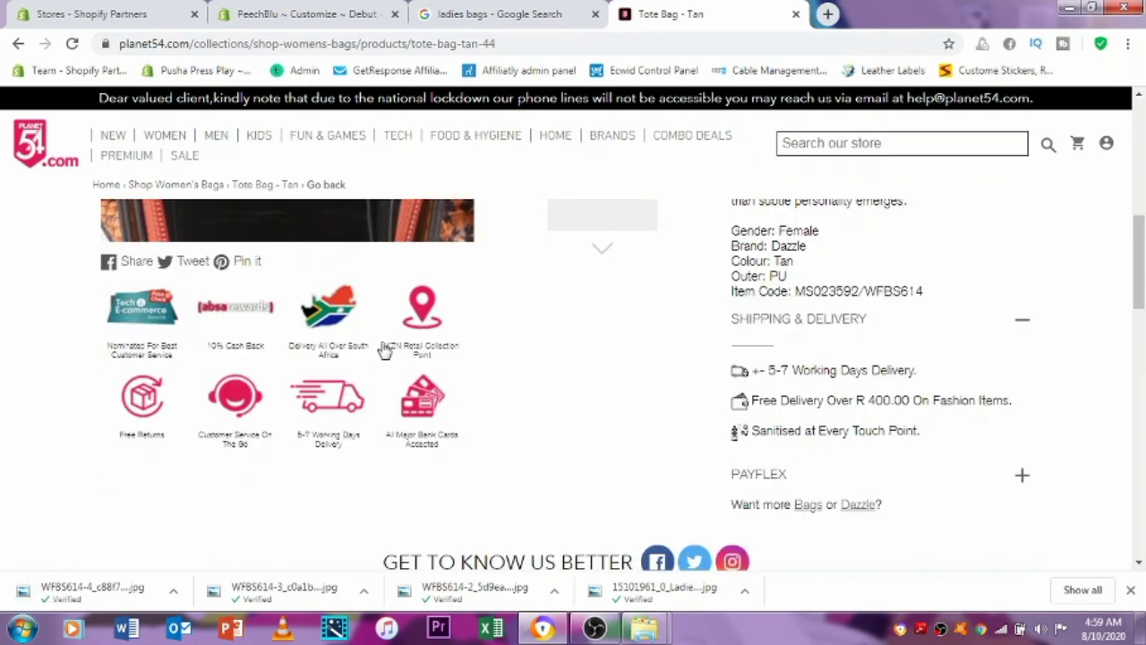
scroll(382, 350, "up", 4)
scroll(381, 350, "down", 3)
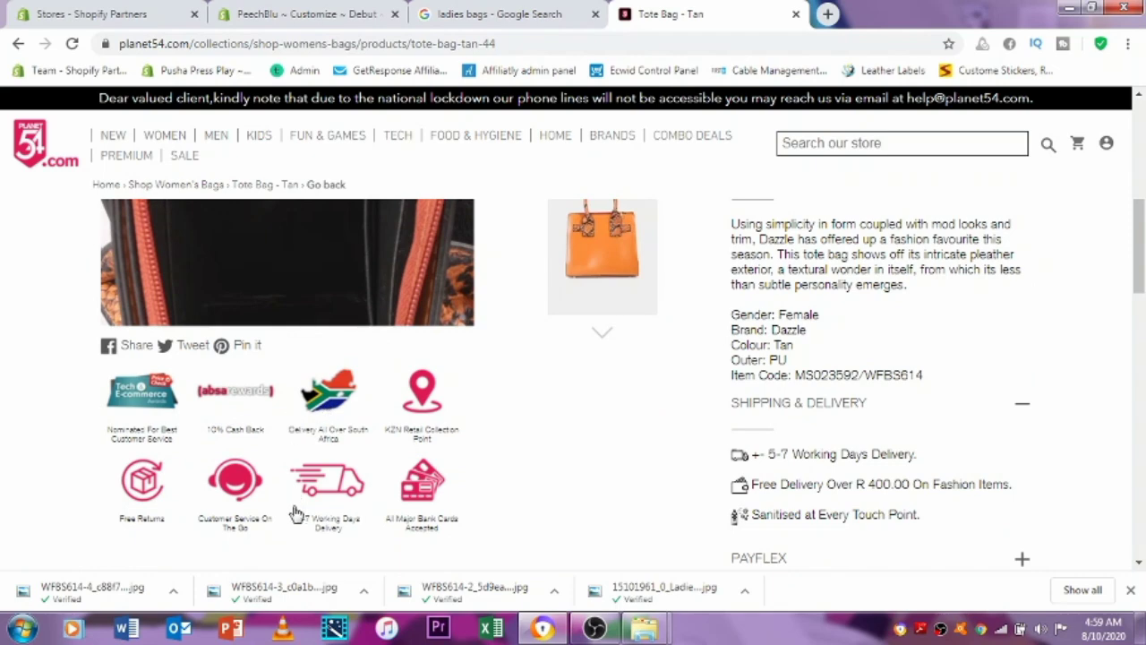
scroll(358, 283, "up", 5)
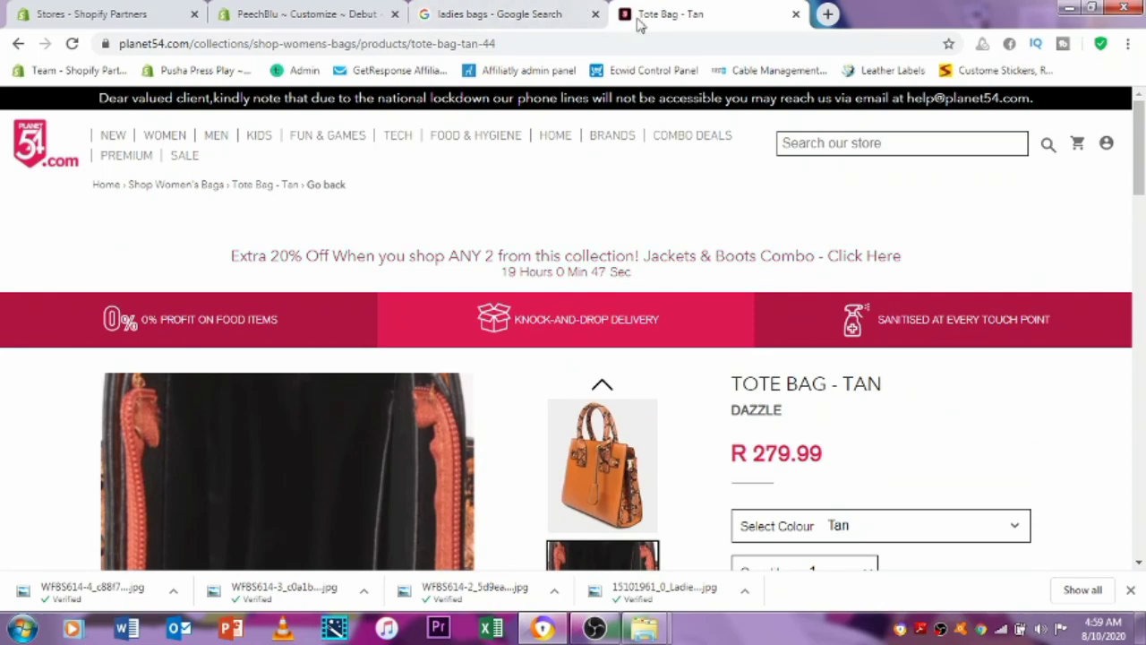
Close the Google search and Planet54 tabs and return to the Image with text section's settings in the theme editor.
left_click(596, 15)
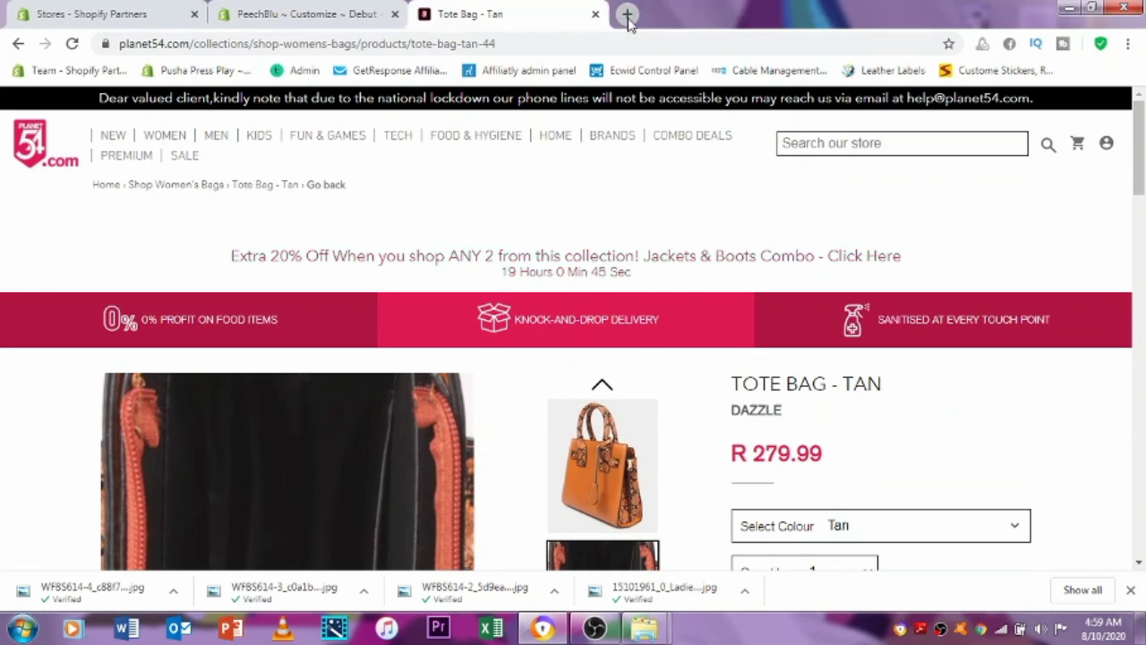
left_click(596, 15)
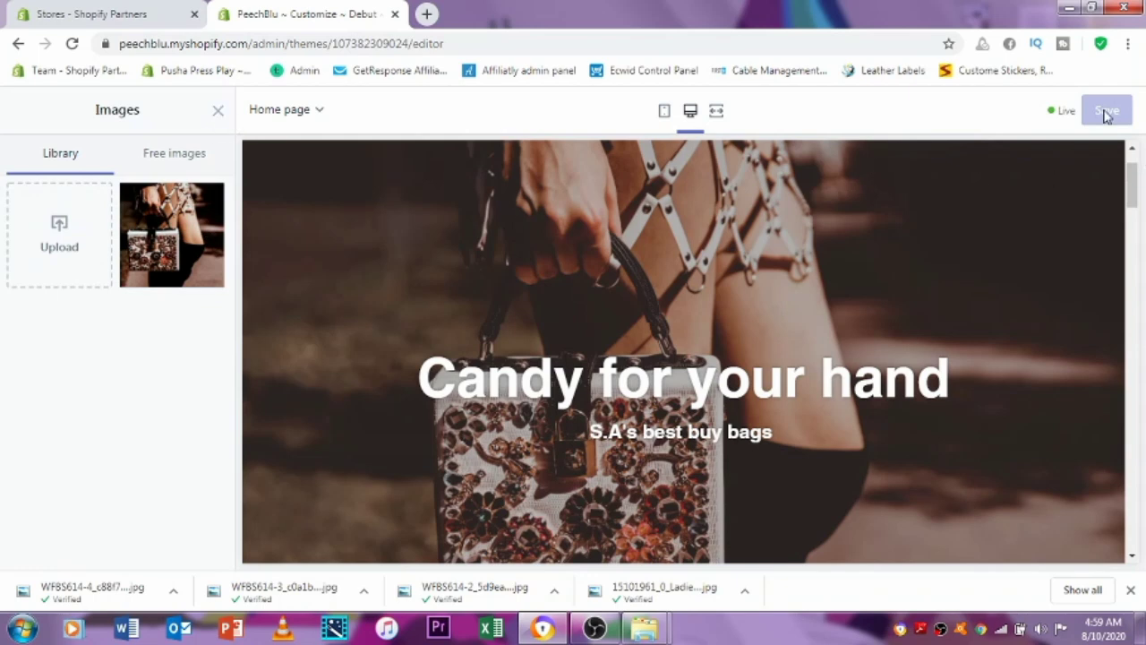
left_click(218, 110)
scroll(109, 309, "down", 3)
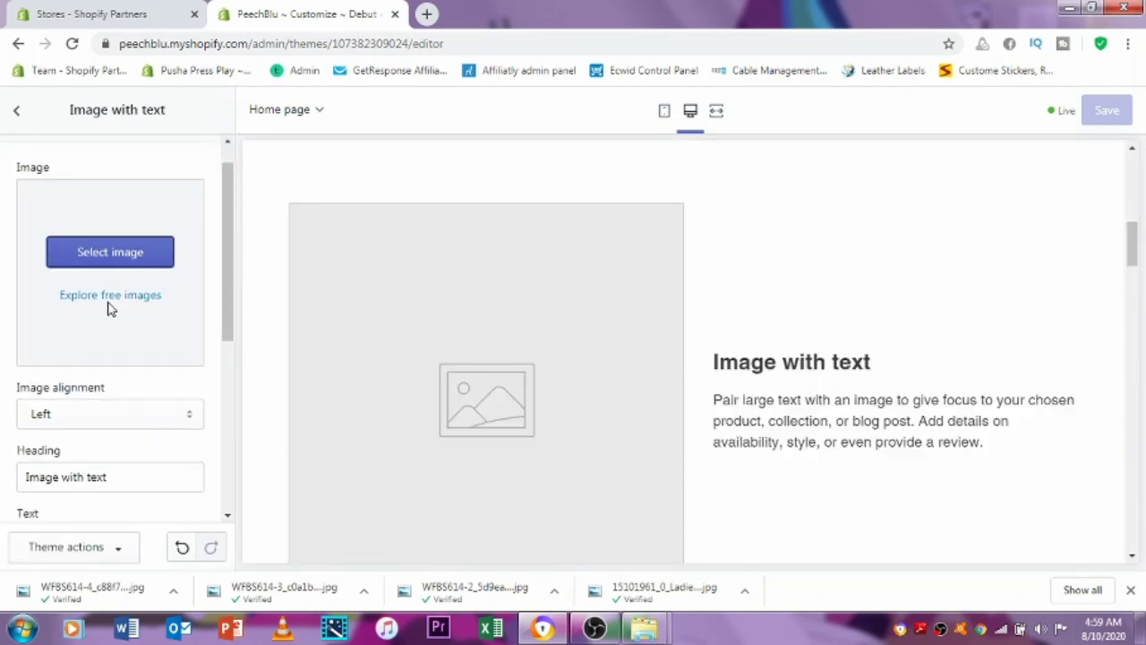
scroll(112, 310, "up", 3)
Upload the WFBS614-2 tote bag picture from the drop pics folder and apply it as the Image with text section's image.
left_click(111, 285)
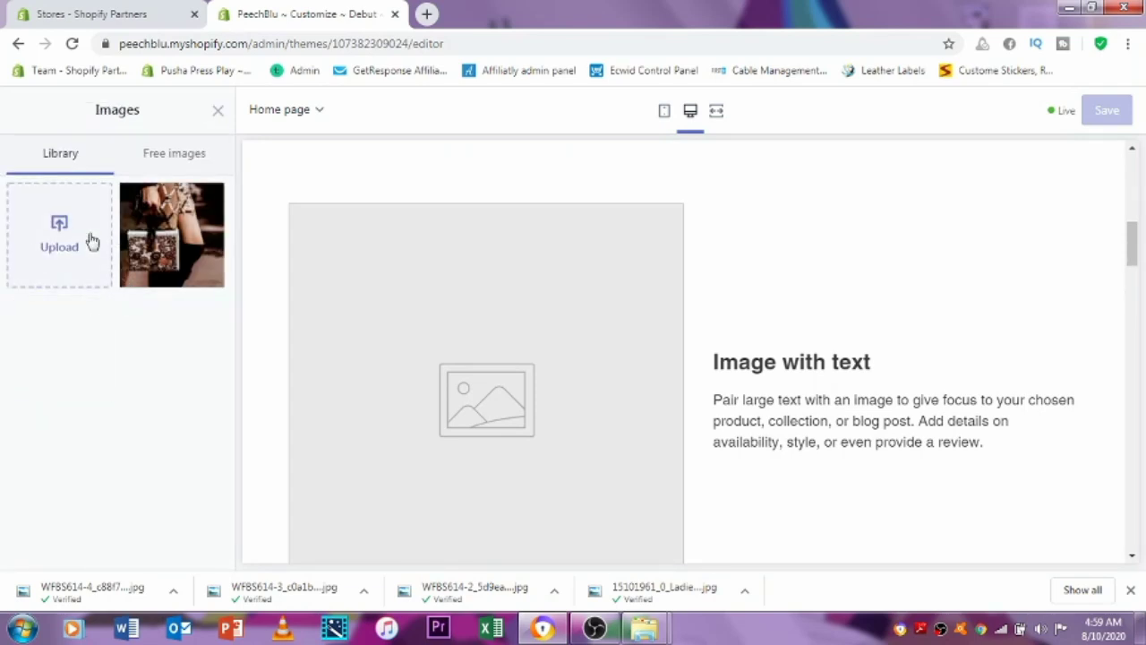
left_click(88, 240)
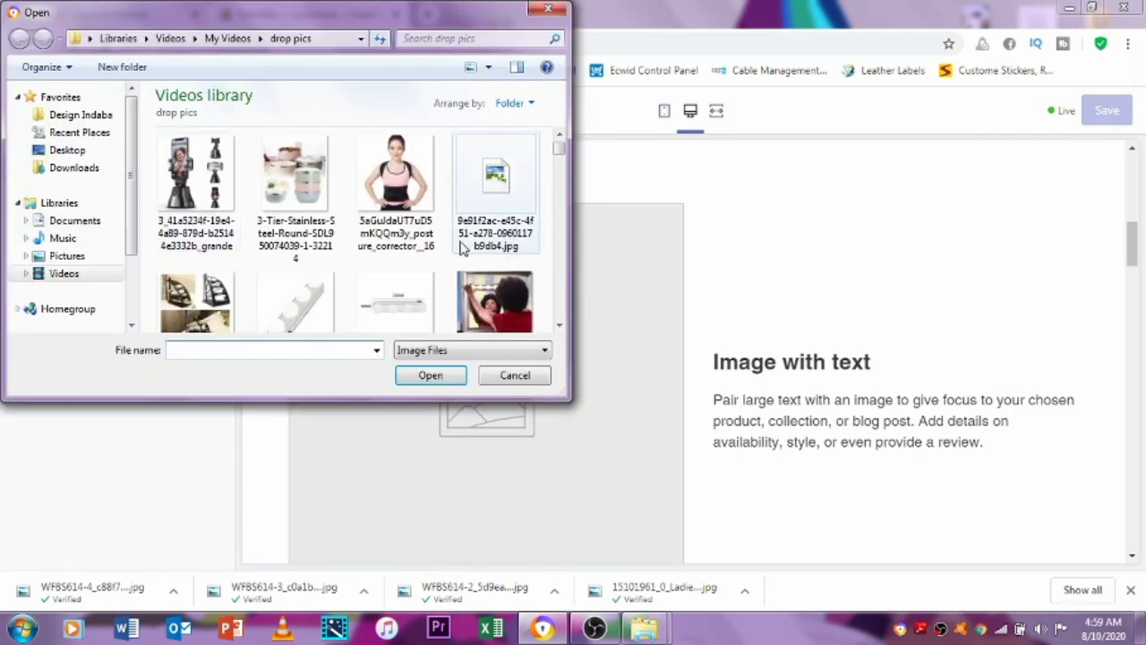
left_click_drag(559, 148, 556, 301)
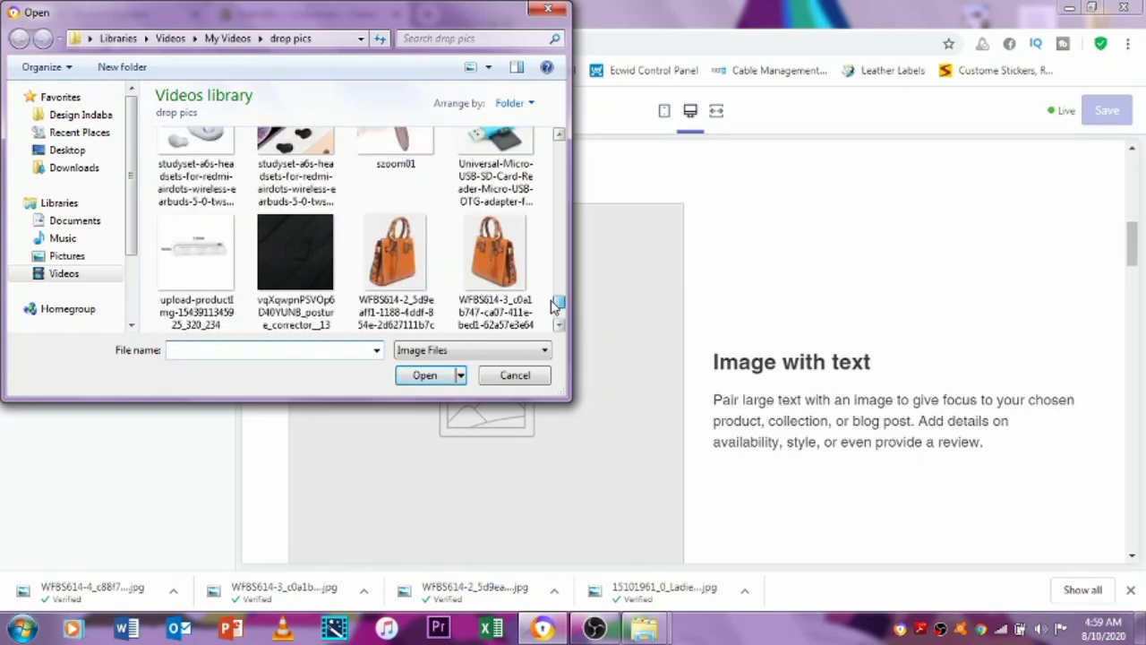
double_click(386, 261)
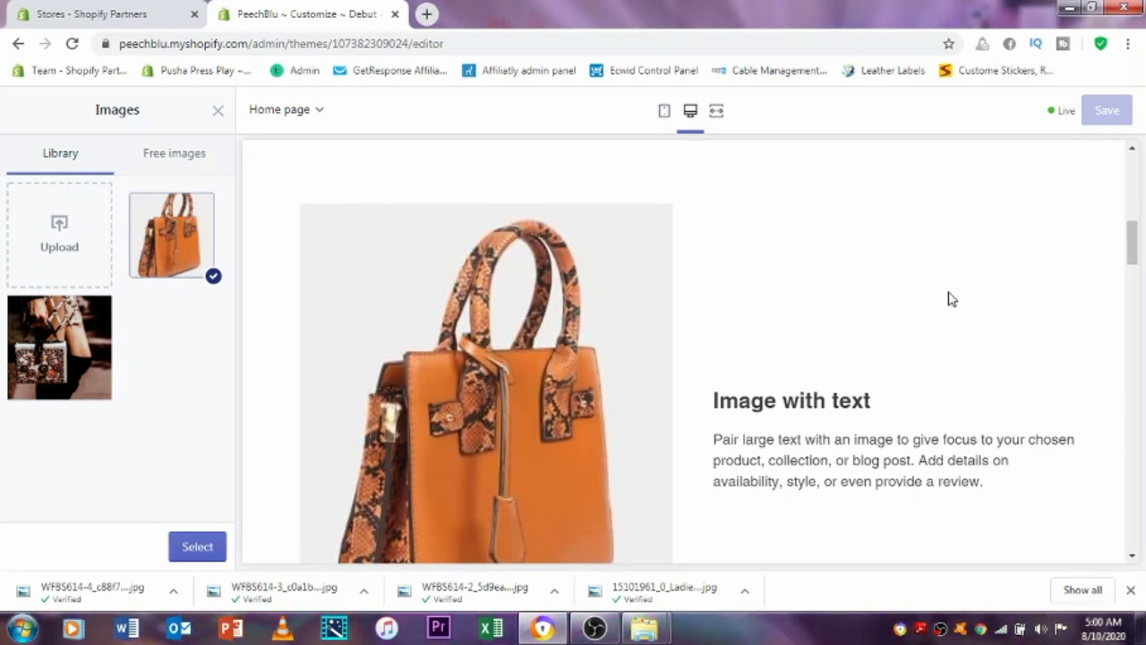
mouse_move(1133, 251)
left_mouse_down()
mouse_move(1134, 177)
mouse_move(1129, 264)
left_mouse_up()
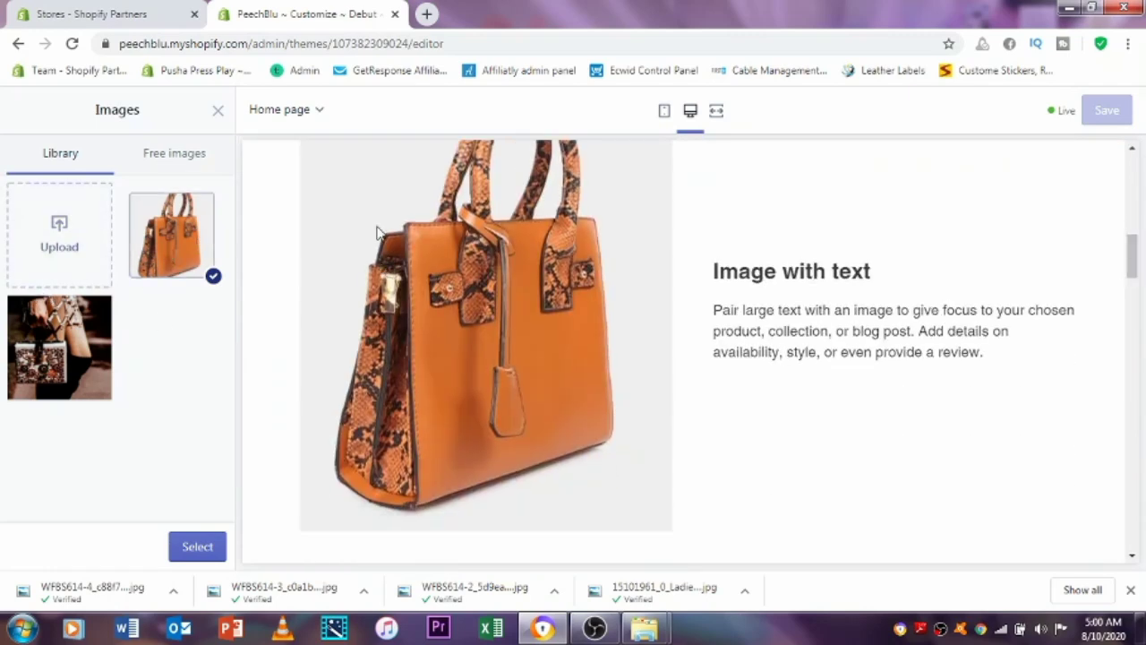
mouse_move(1132, 269)
left_mouse_down()
mouse_move(1131, 191)
mouse_move(1134, 257)
left_mouse_up()
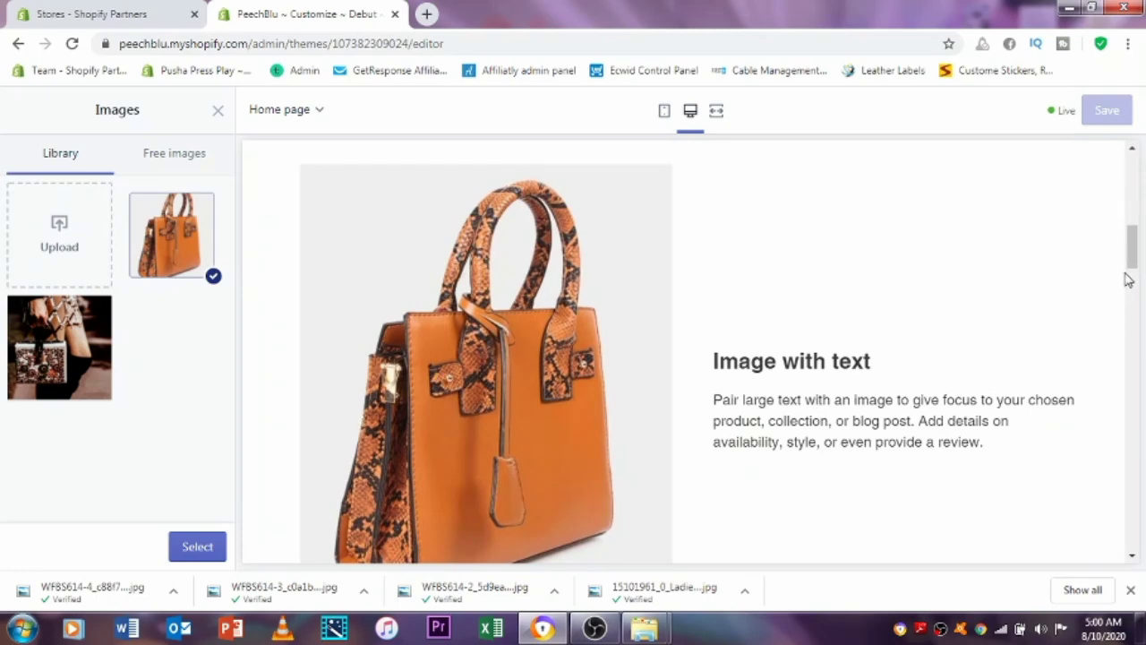
left_click_drag(1130, 257, 1130, 221)
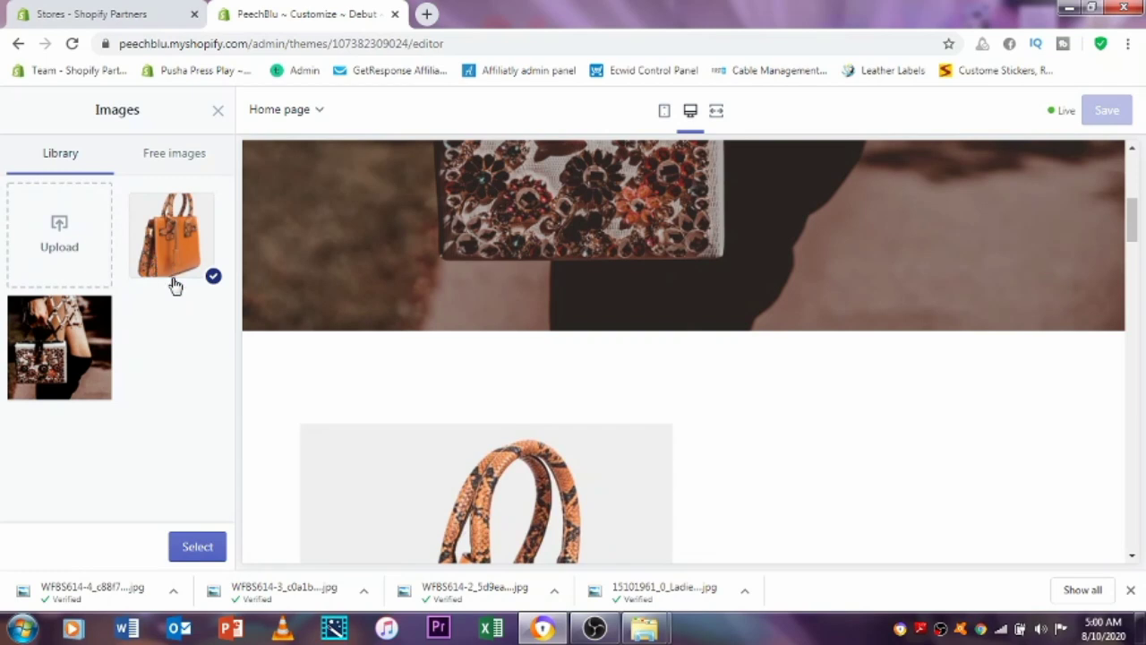
left_click(198, 546)
Replace the Image with text section's body text with "20% off all our winter bags, this bag is one of only 30".
left_click_drag(235, 269, 223, 397)
left_click_drag(156, 417, 5, 307)
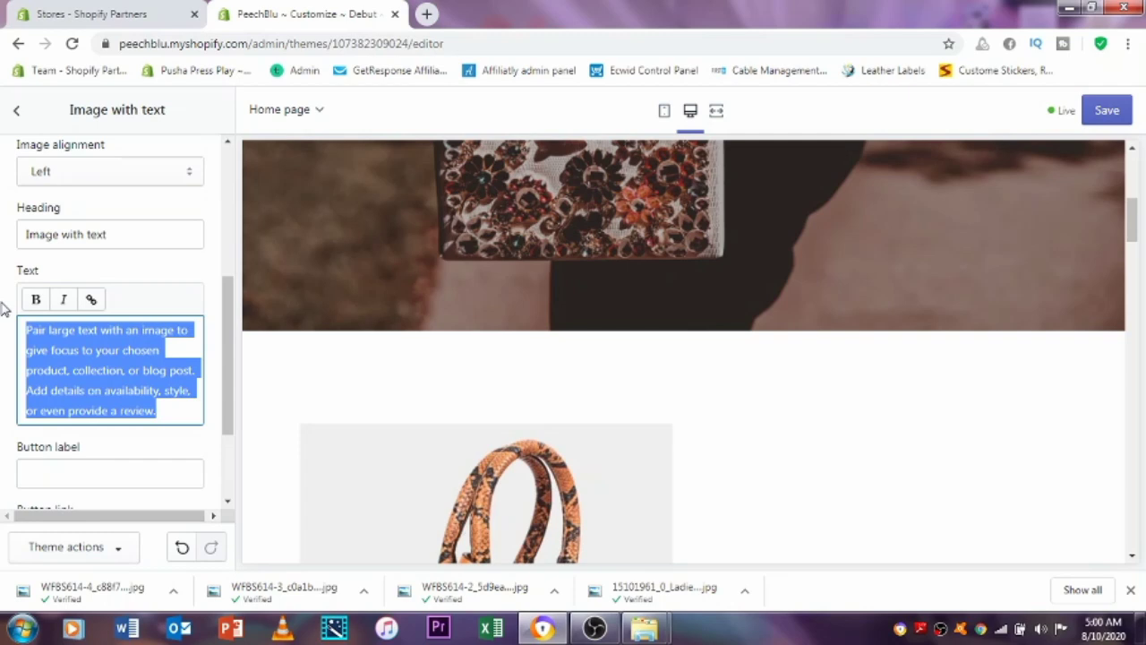
key("BackSpace")
left_click_drag(1131, 215, 1133, 247)
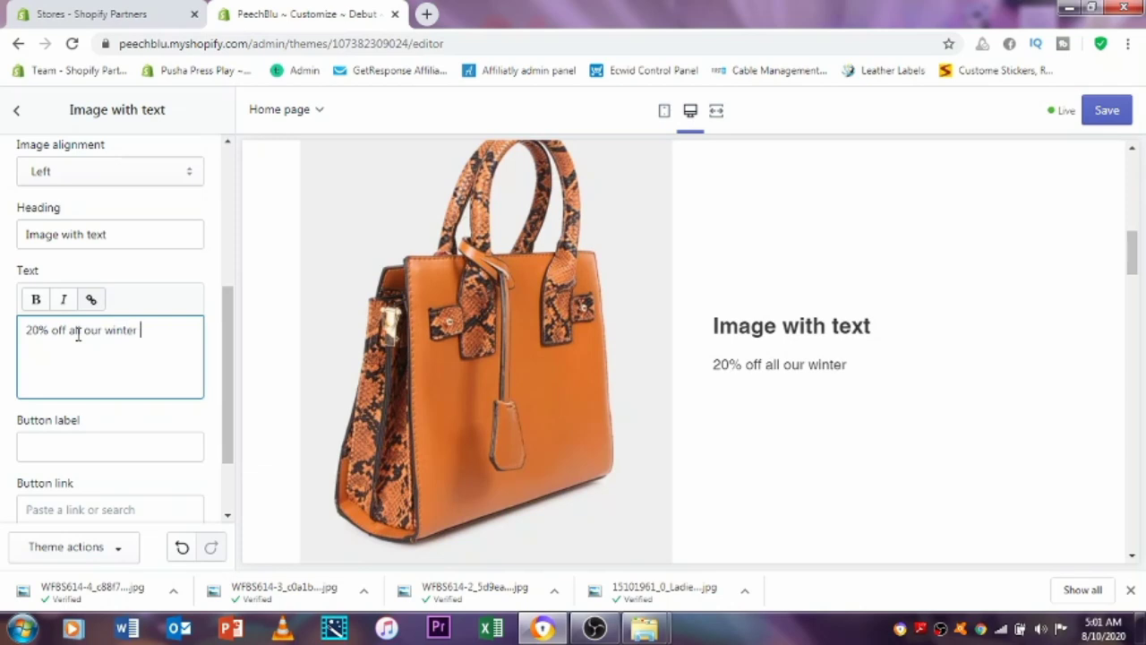
type("ags")
type(" a")
type(", thi")
type("s bag is")
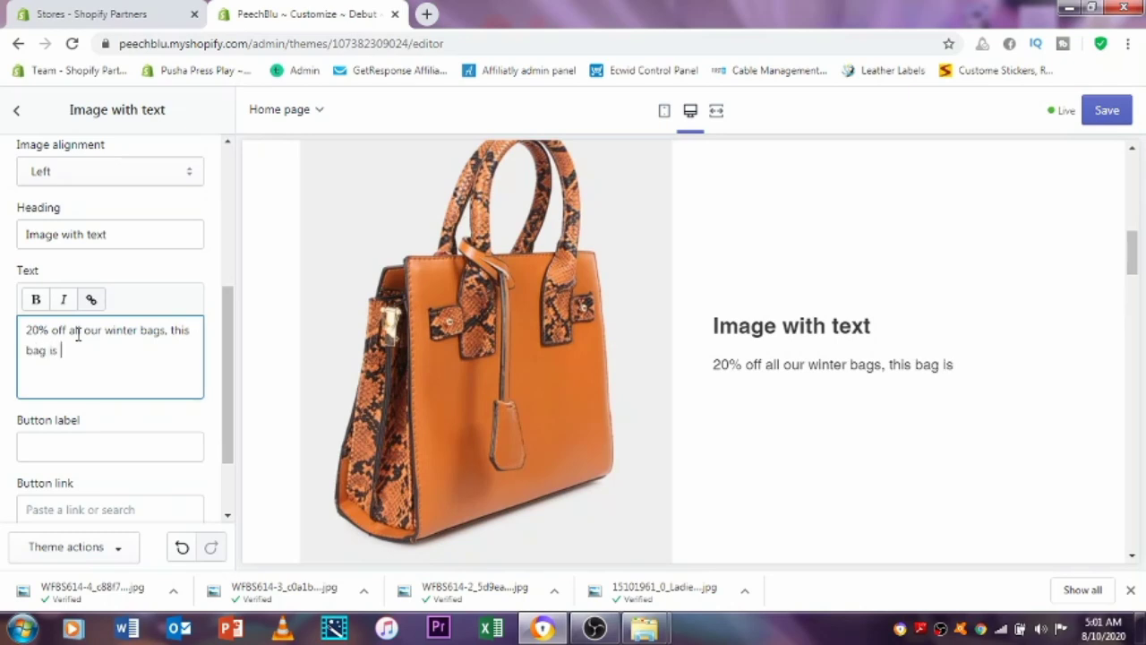
type(" one of only")
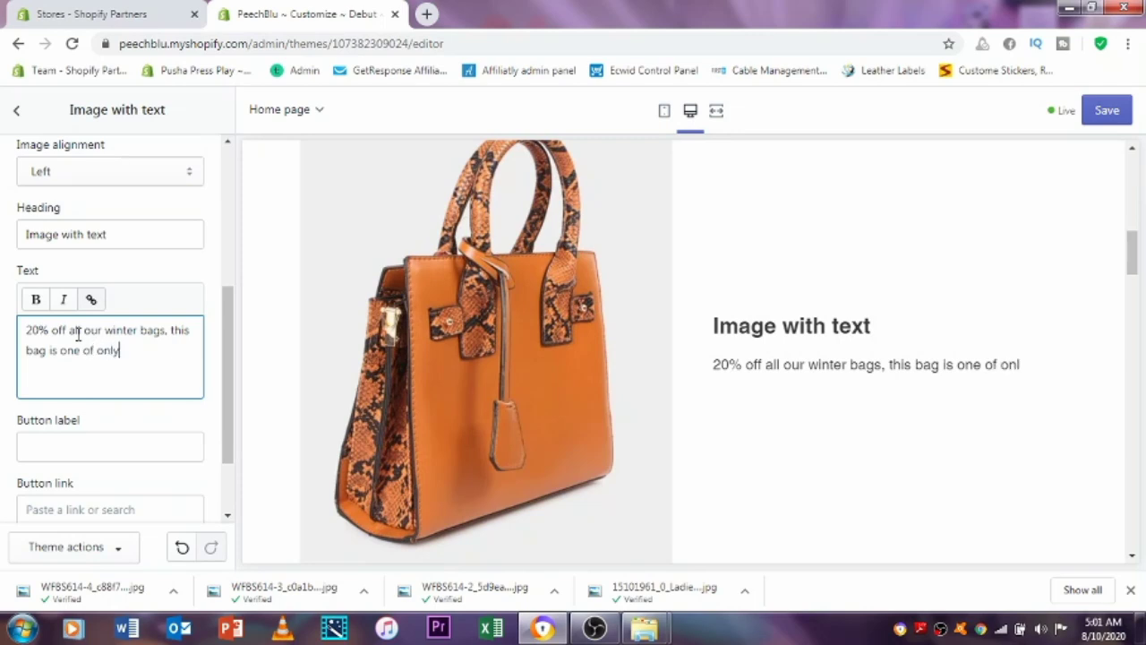
type("0")
Check the Image with text settings, save the theme changes and return to the section list.
left_click_drag(227, 307, 228, 323)
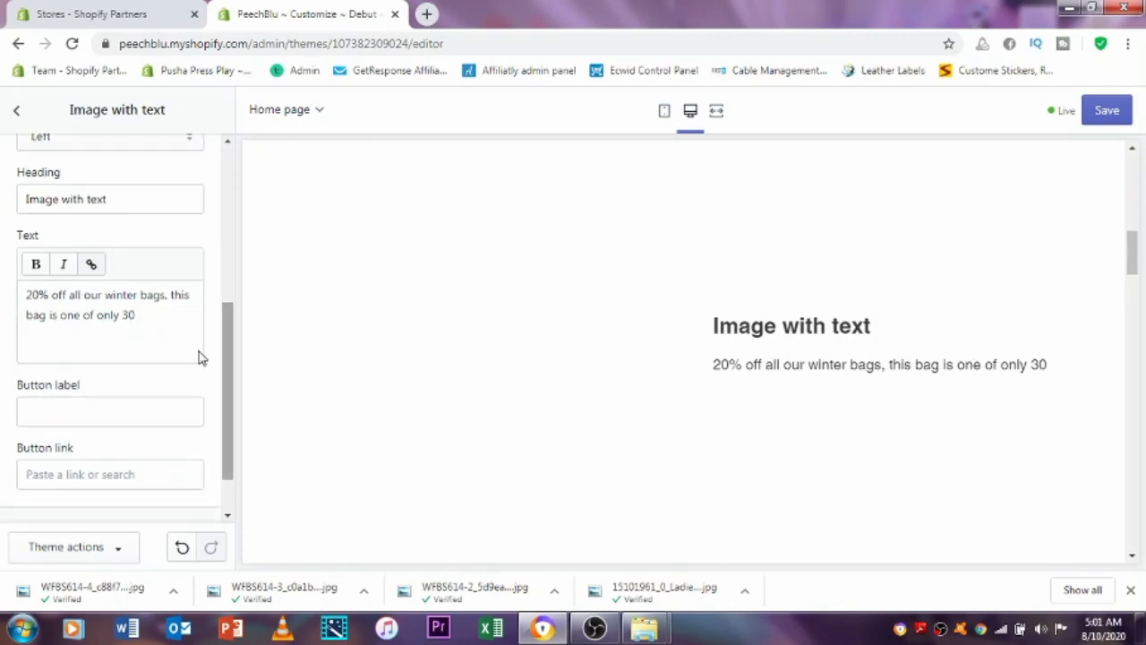
left_click_drag(232, 376, 202, 239)
scroll(192, 359, "down", 5)
scroll(179, 314, "up", 6)
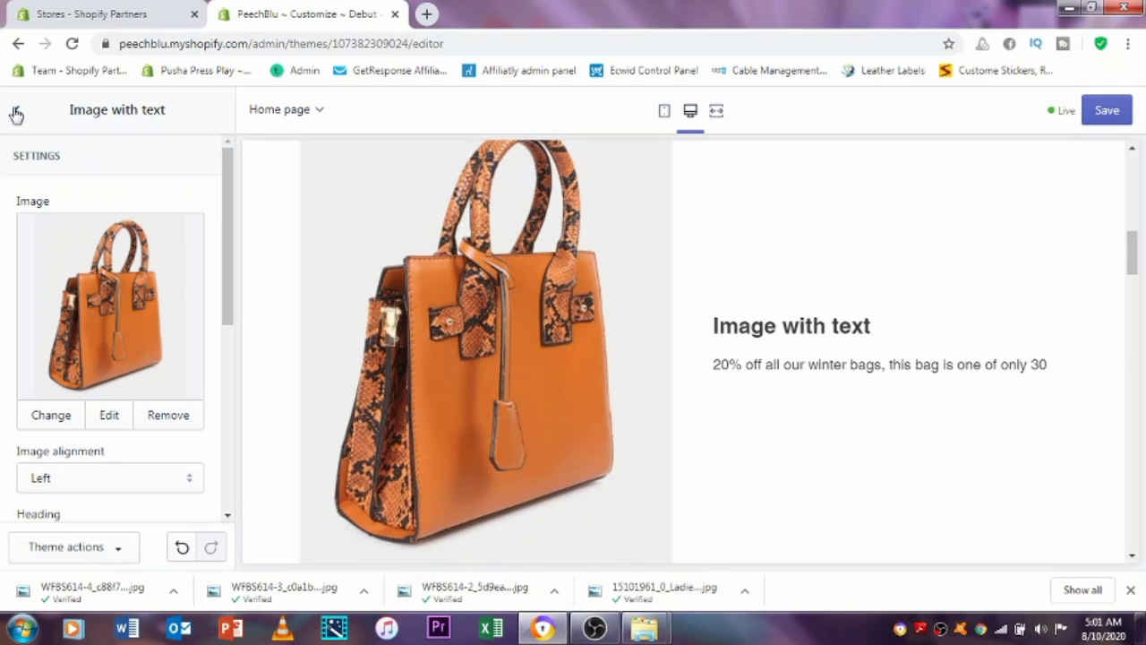
left_click(1124, 109)
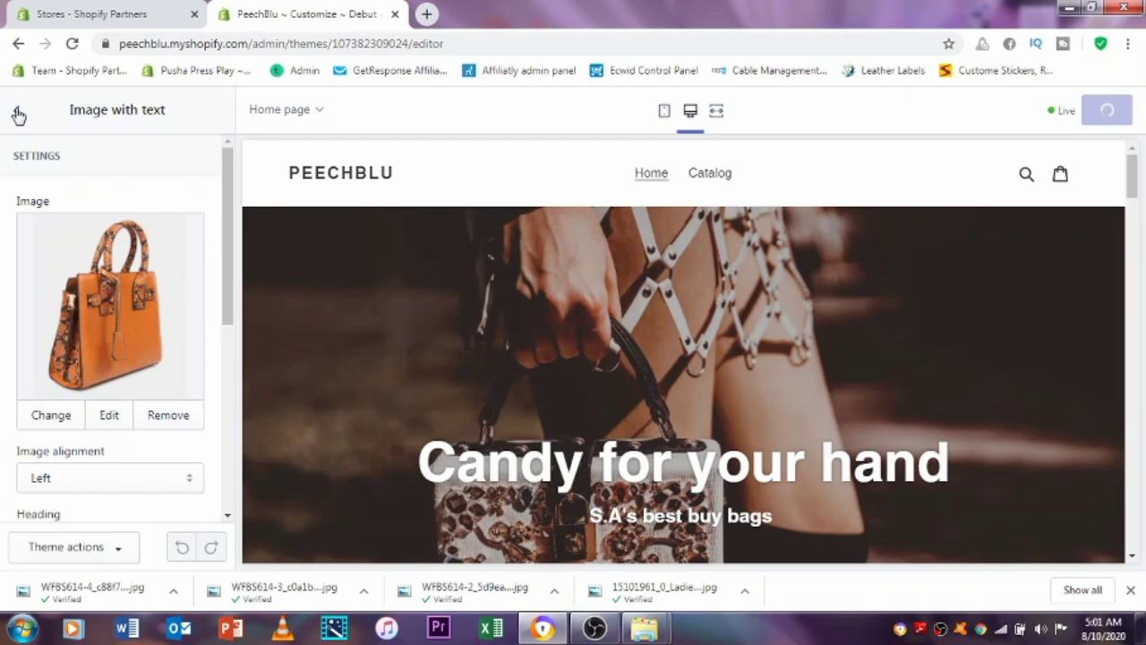
left_click(17, 111)
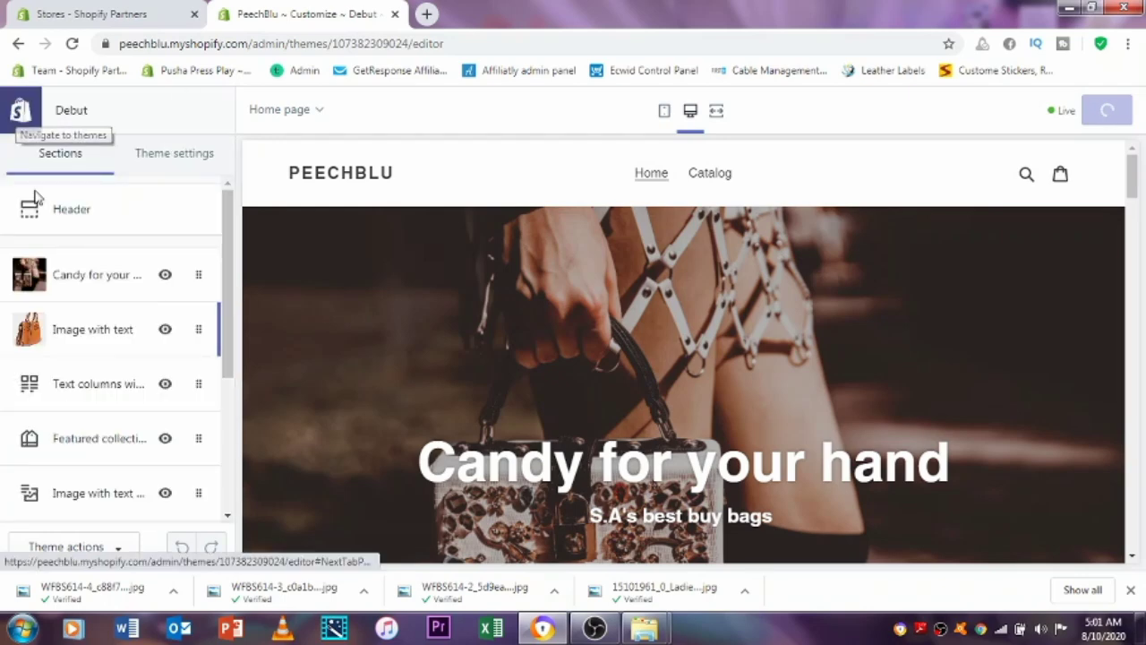
View the Text columns with images section's settings and return to the section list.
left_click(128, 402)
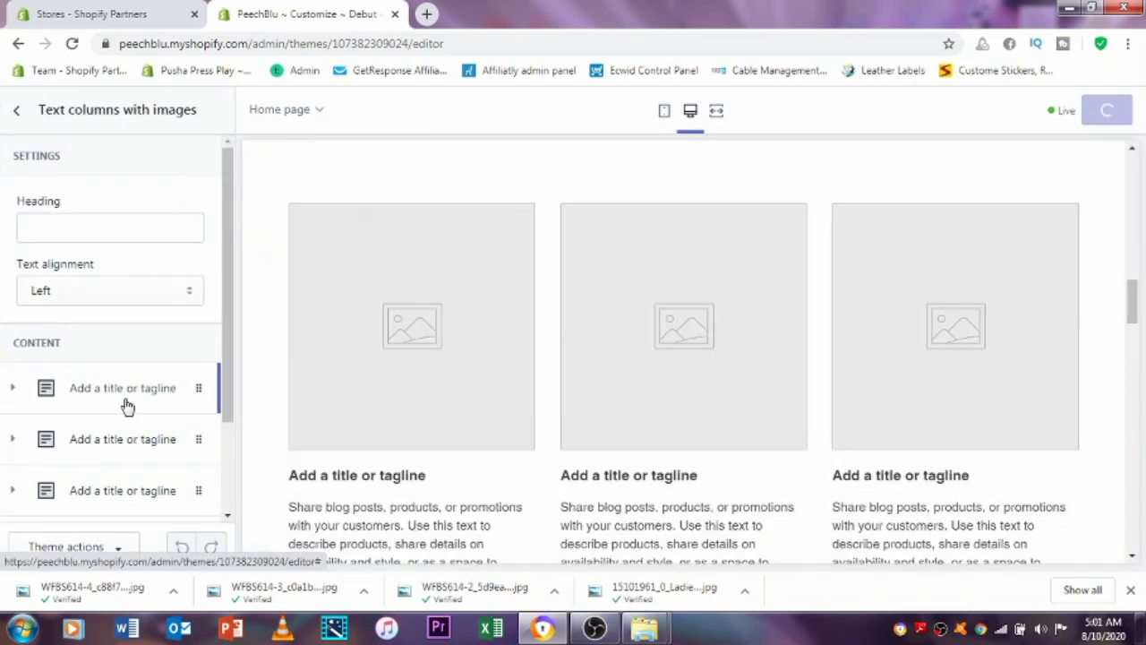
left_click(18, 45)
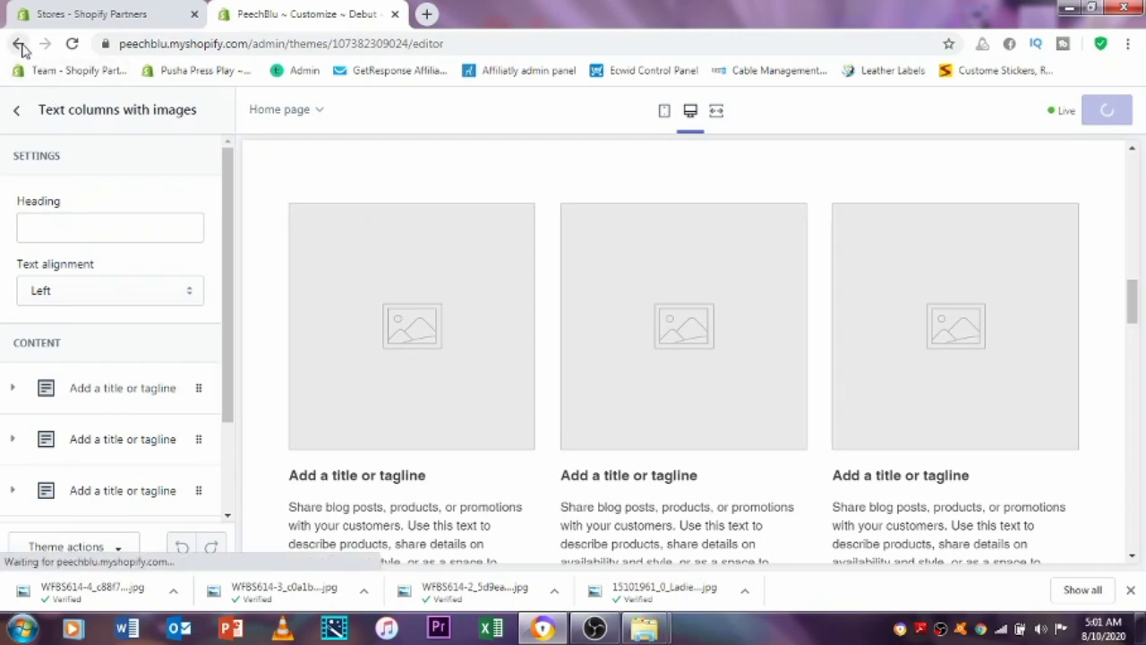
left_click(17, 111)
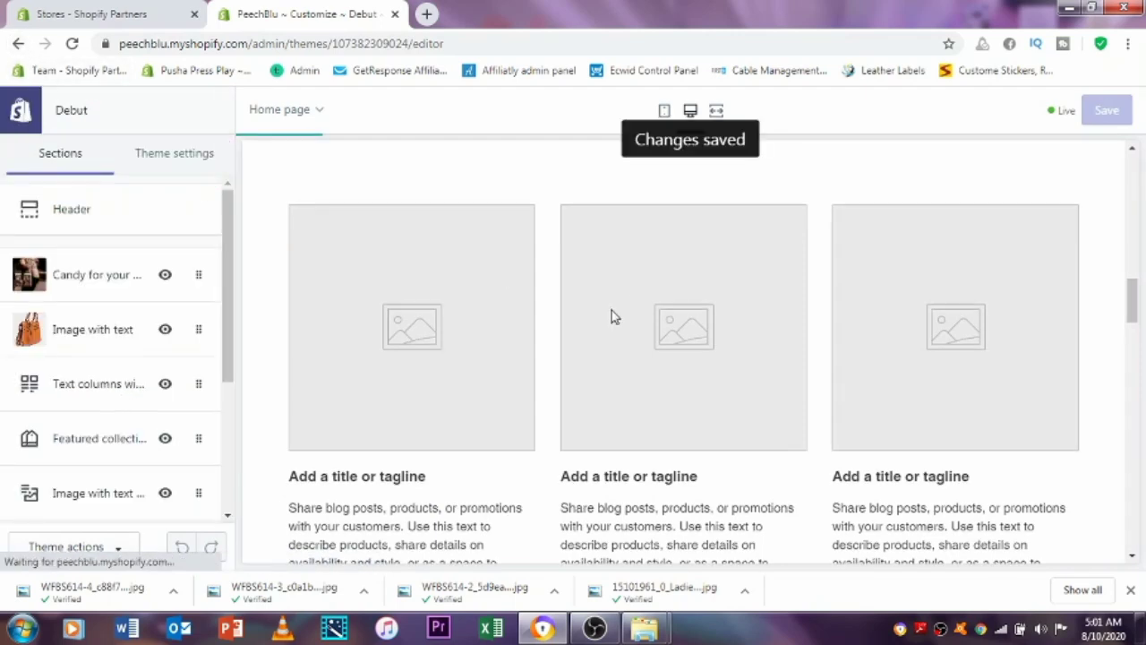
View the Candy for your hand banner section's settings and return to the section list.
scroll(614, 317, "up", 7)
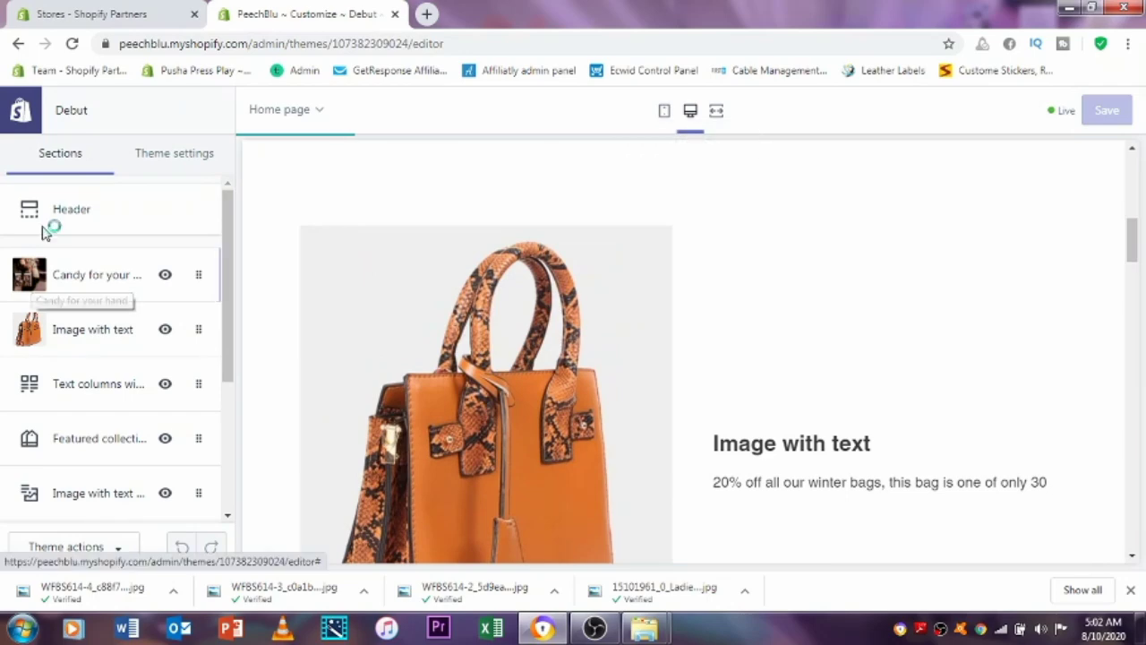
scroll(340, 346, "up", 5)
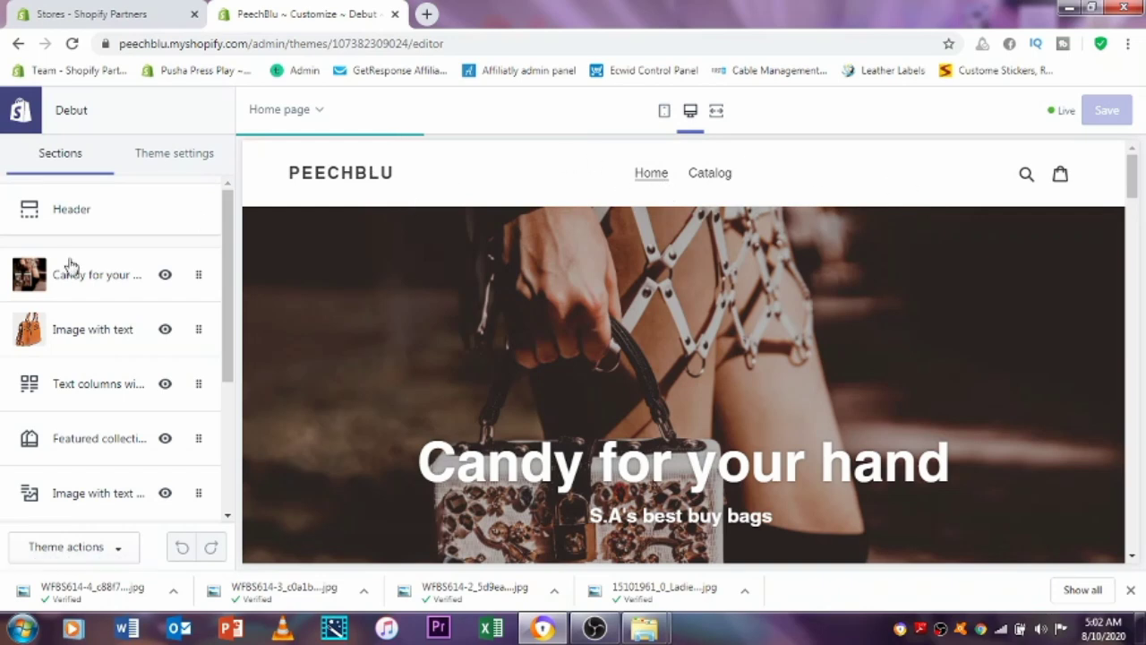
left_click(84, 296)
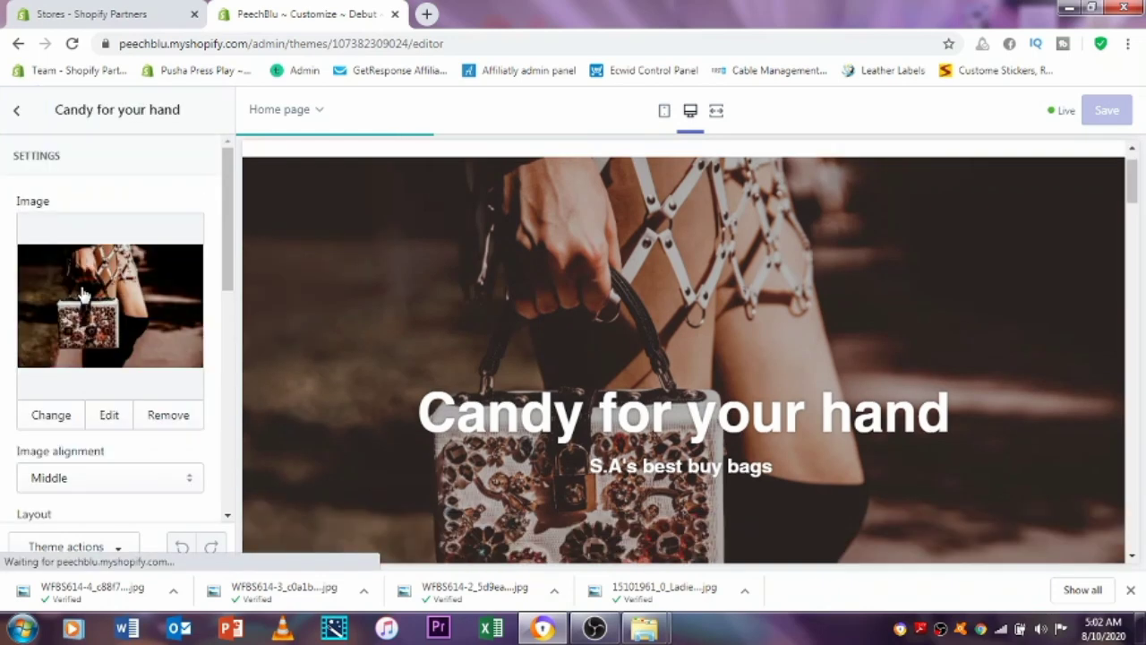
left_click(21, 111)
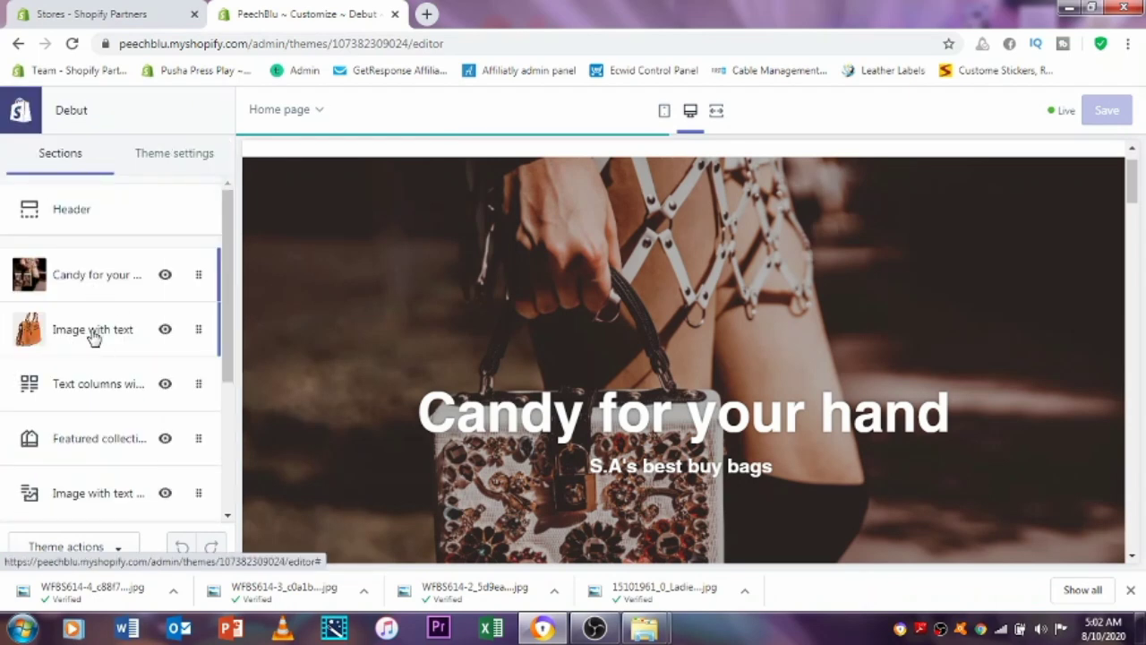
Remove the Text columns with images section from the home page.
left_click(75, 399)
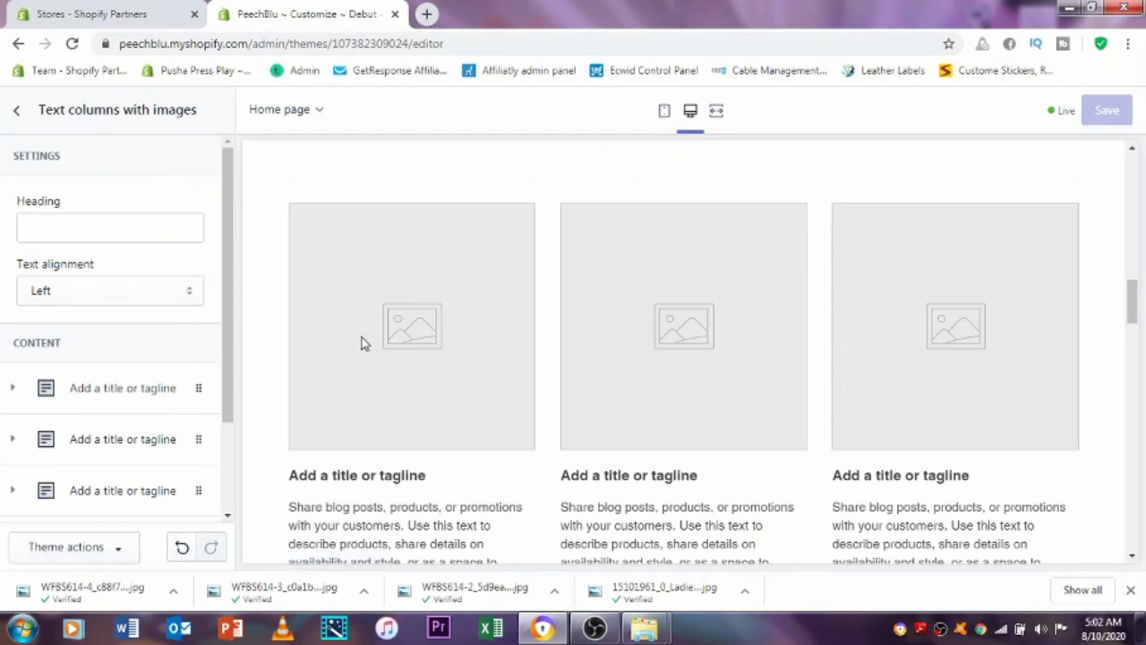
scroll(374, 360, "down", 2)
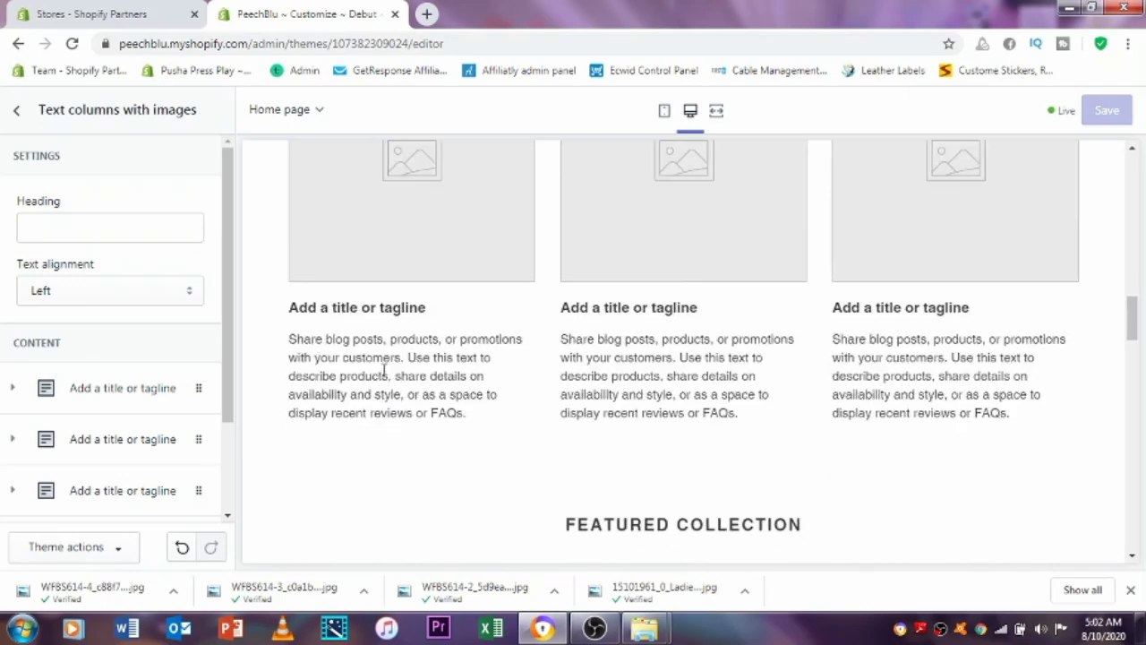
scroll(385, 372, "up", 2)
scroll(384, 370, "up", 2)
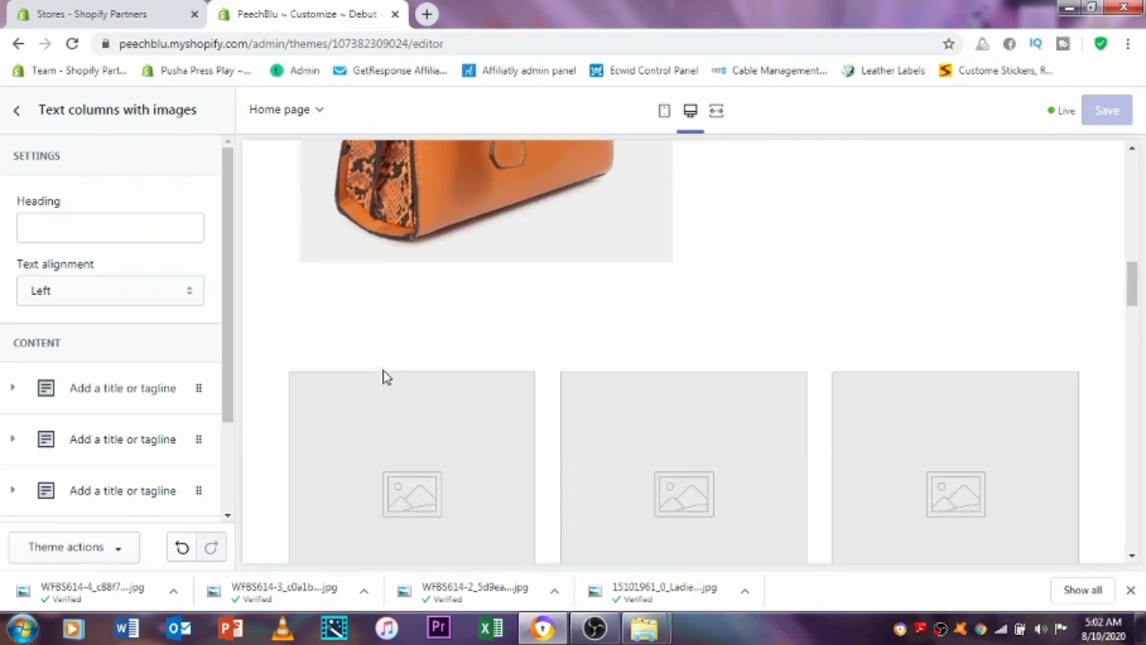
scroll(415, 247, "up", 2)
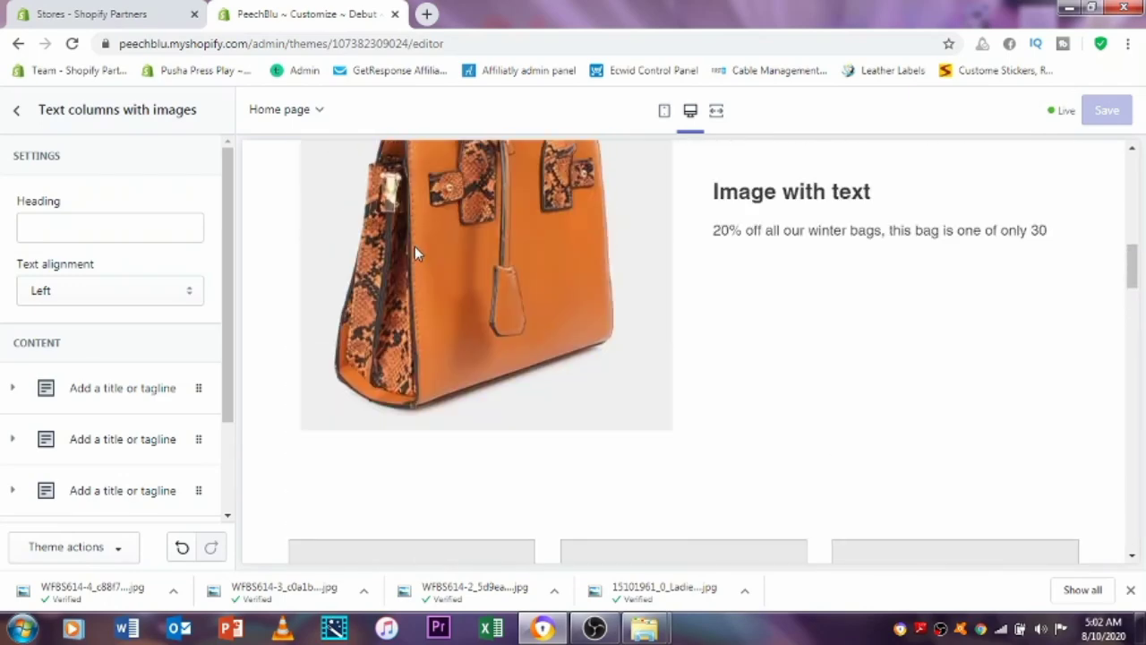
scroll(419, 269, "down", 3)
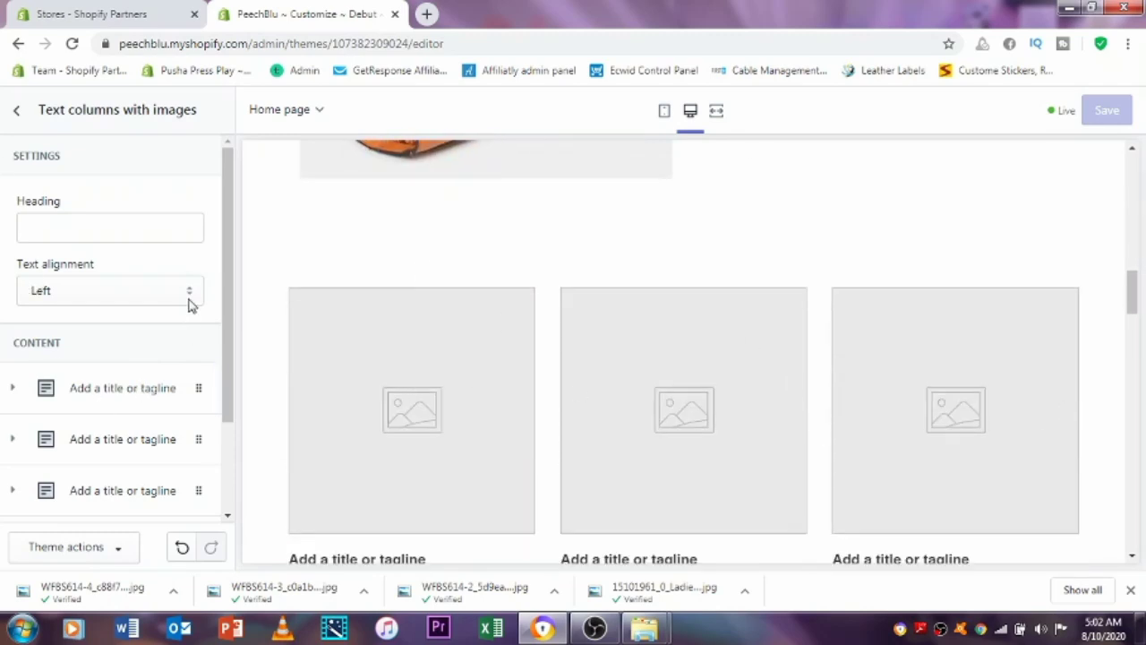
left_click_drag(223, 236, 238, 371)
left_click(59, 493)
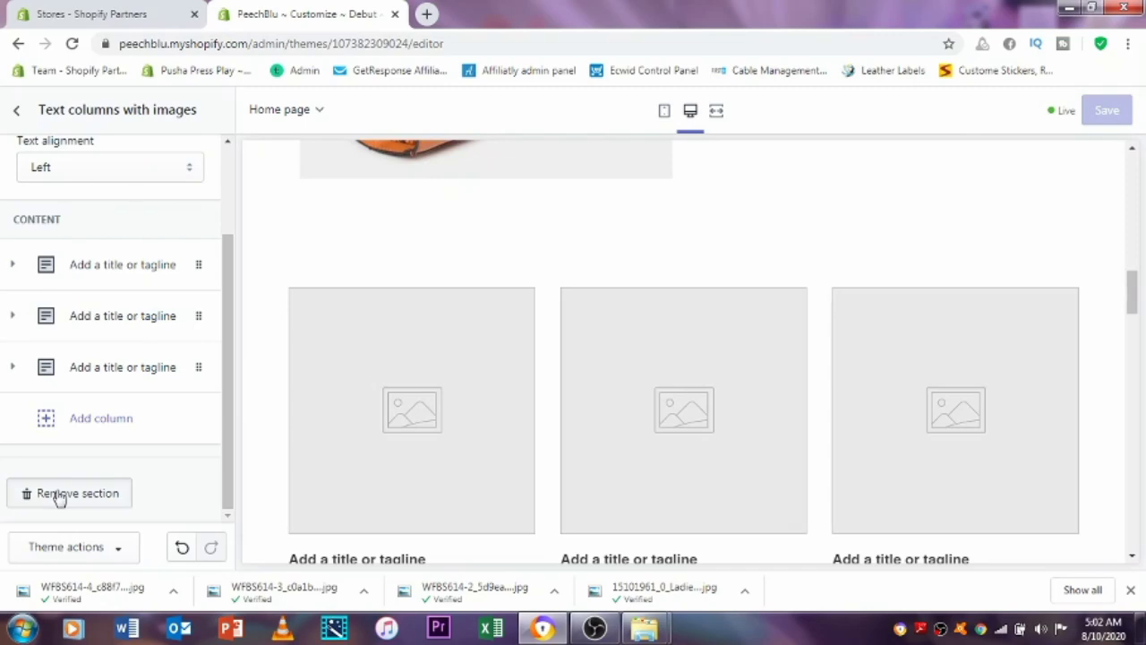
Look over the home page preview, view the Featured collection section's settings and return to the section list.
scroll(647, 392, "up", 8)
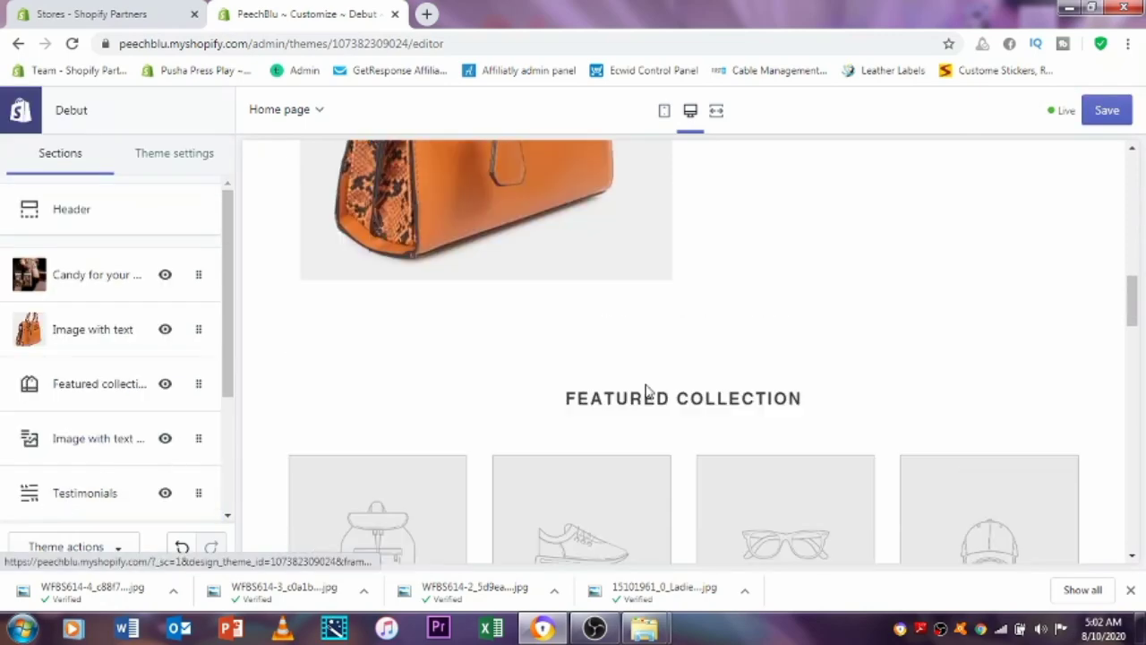
scroll(649, 390, "up", 5)
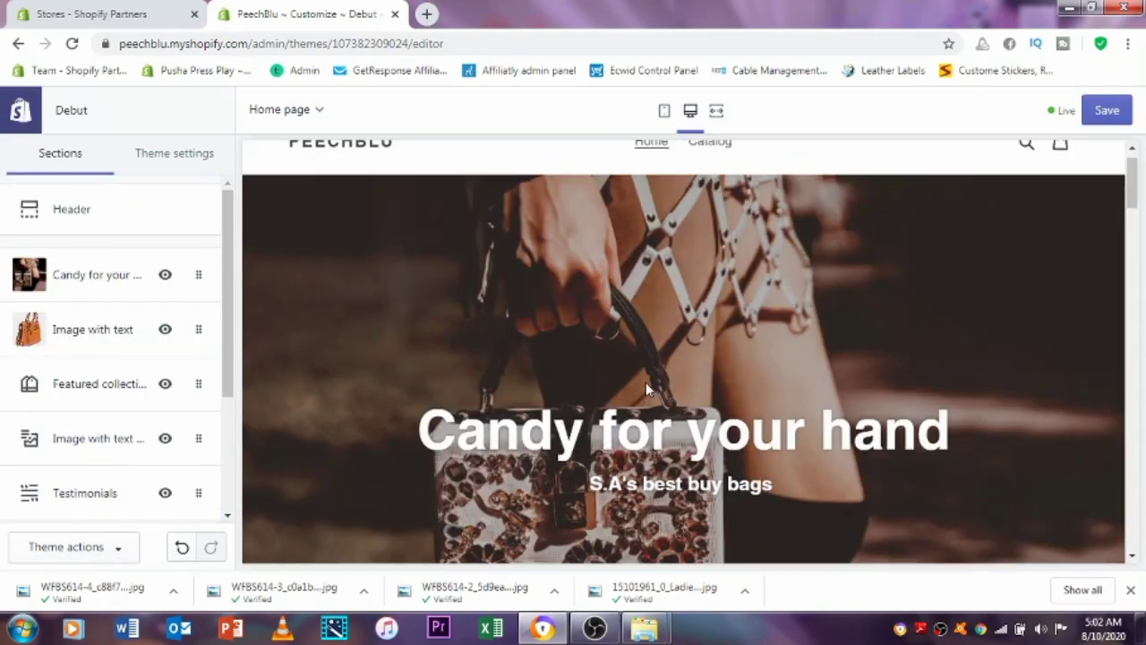
scroll(647, 390, "up", 1)
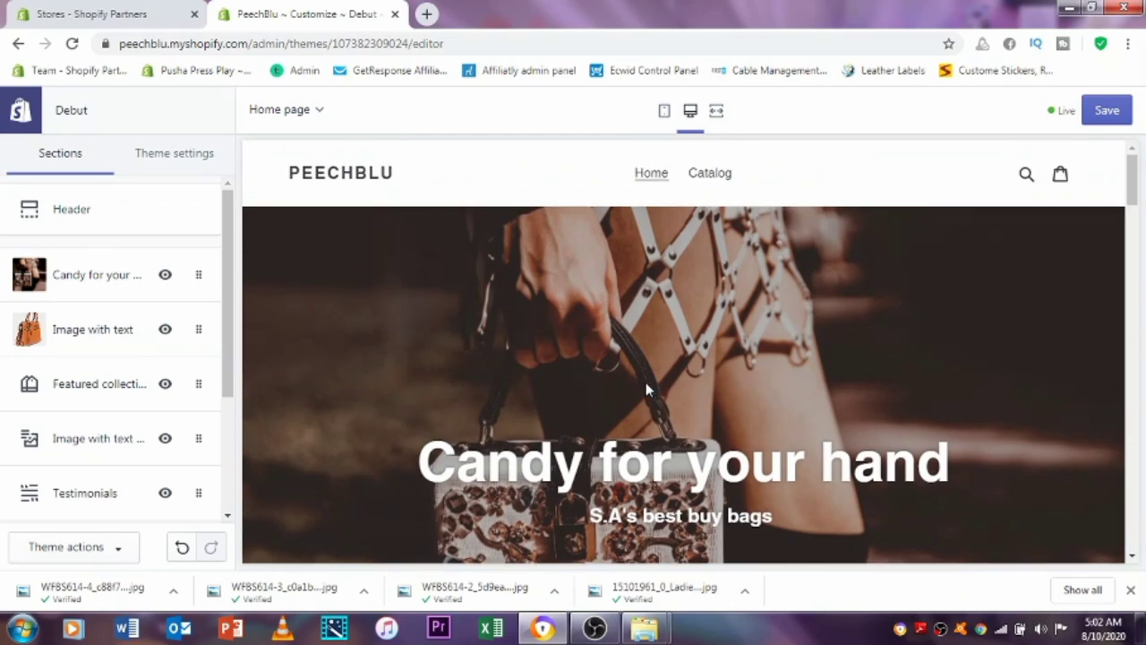
scroll(646, 383, "down", 3)
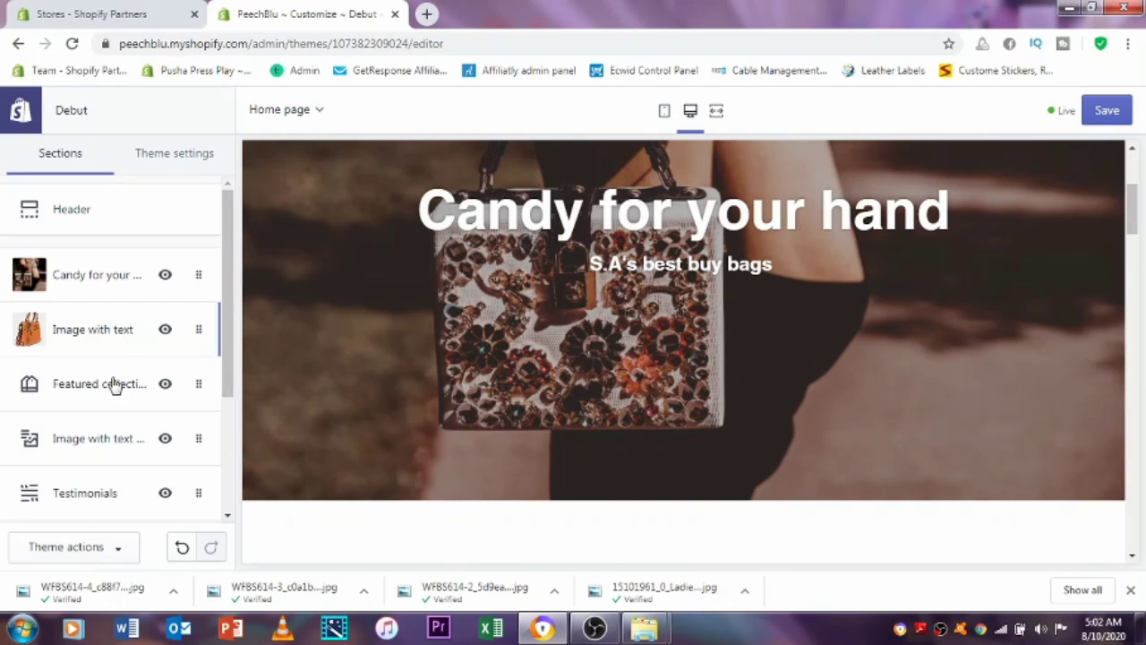
left_click(100, 402)
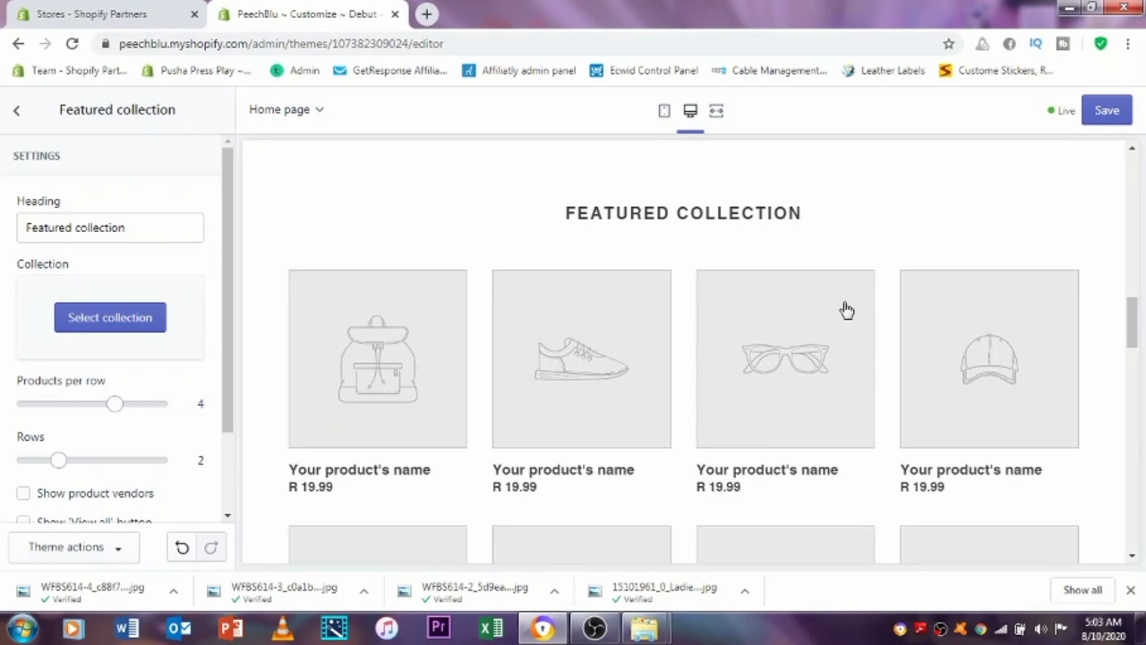
left_click_drag(1135, 332, 1125, 302)
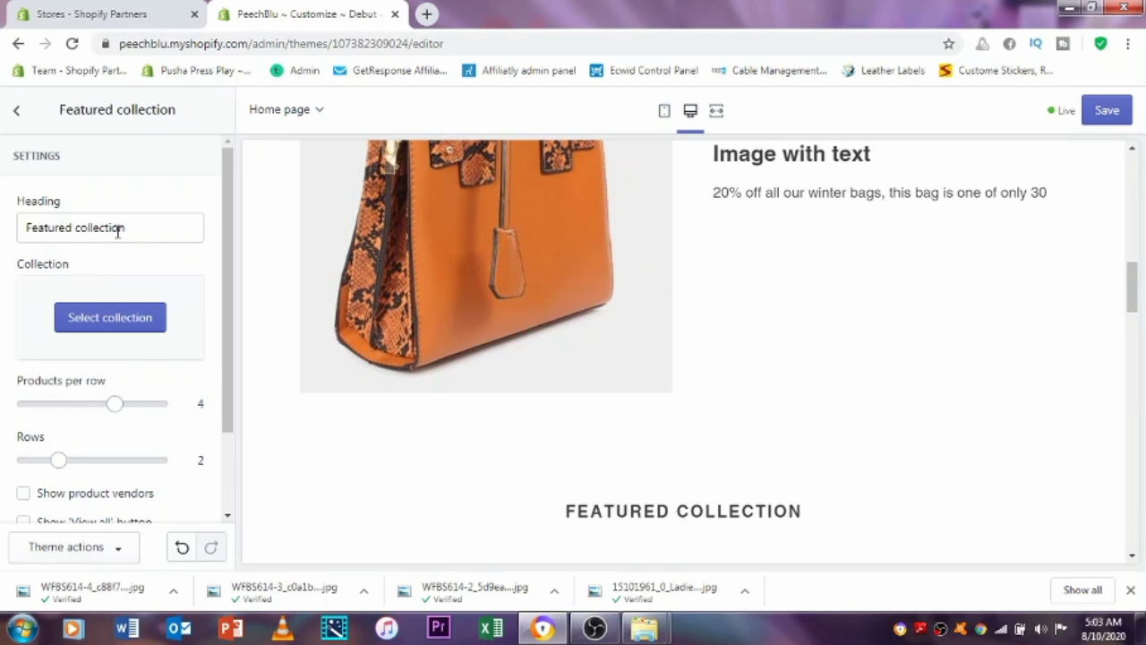
left_click(18, 111)
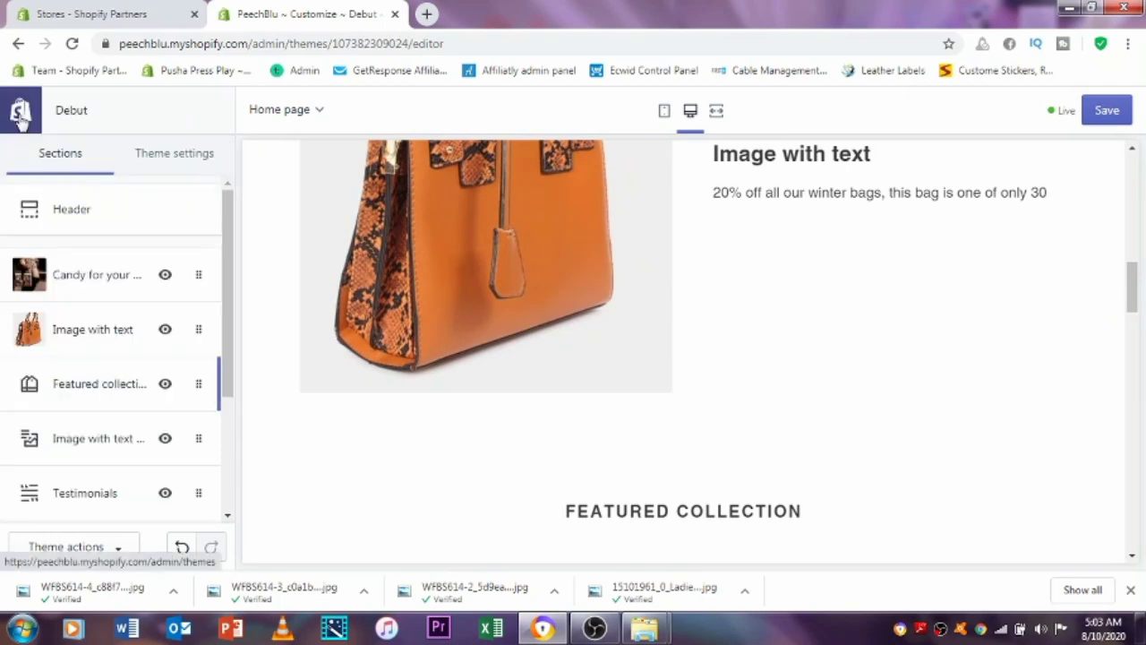
Change the Featured collection section's heading to "winter collection" and dismiss the browser notification.
left_click(76, 399)
left_click_drag(133, 239, 2, 222)
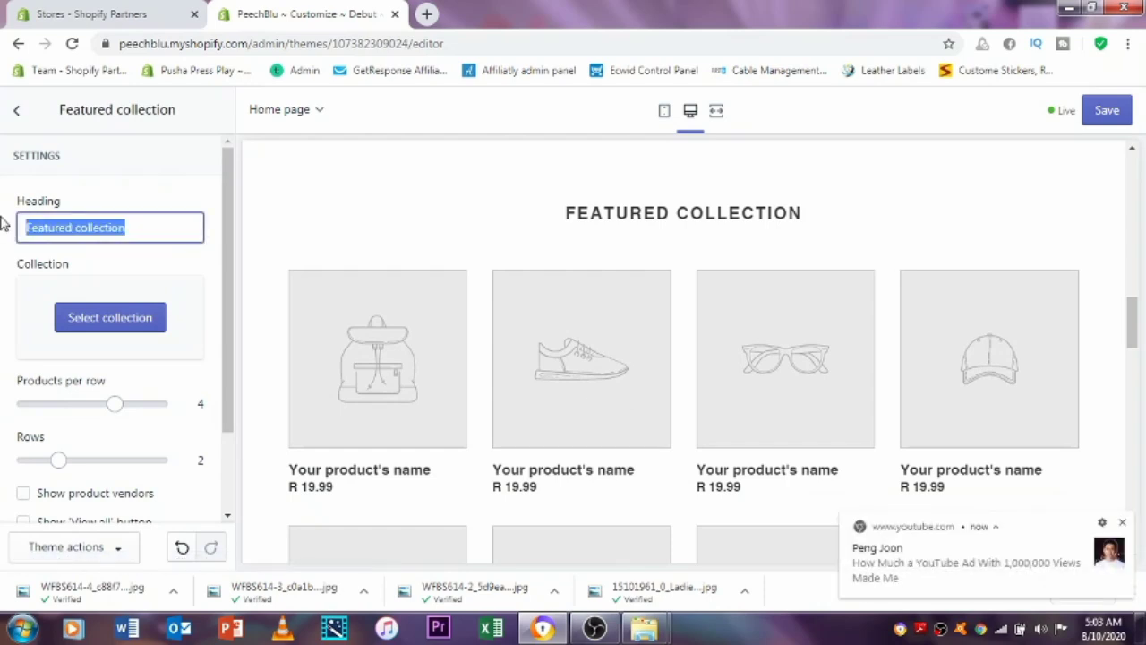
left_click(79, 229)
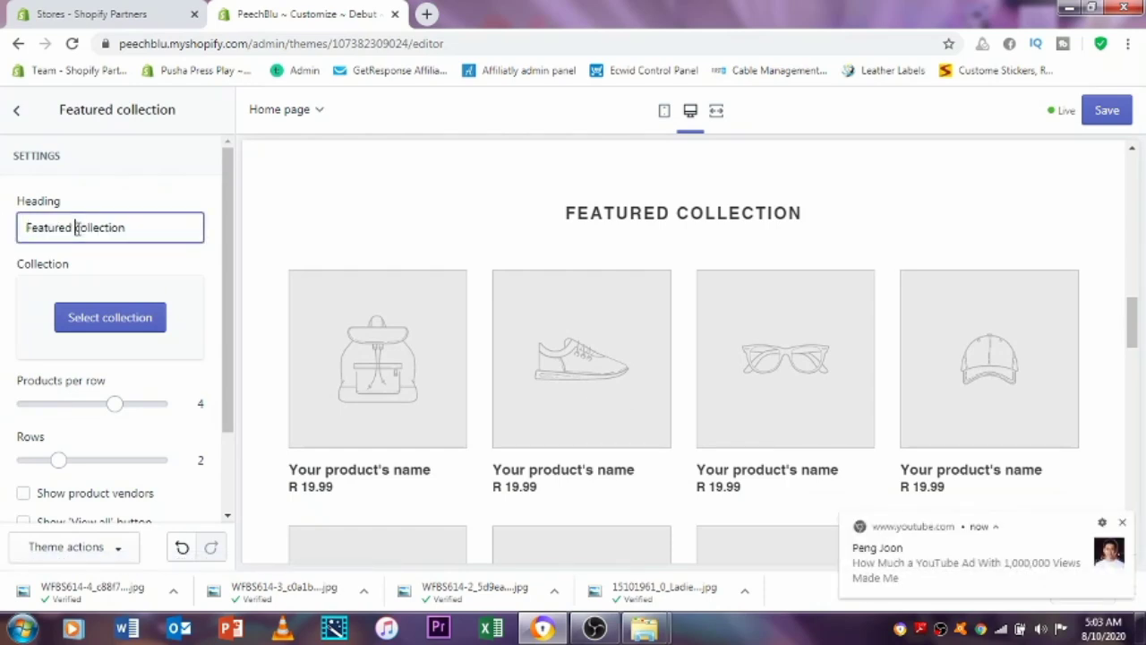
key("BackSpace")
key("BackSpace")
key("BackSpace")
key("BackSpace")
key("BackSpace")
key("BackSpace")
key("BackSpace")
key("BackSpace")
key("BackSpace")
type("winter")
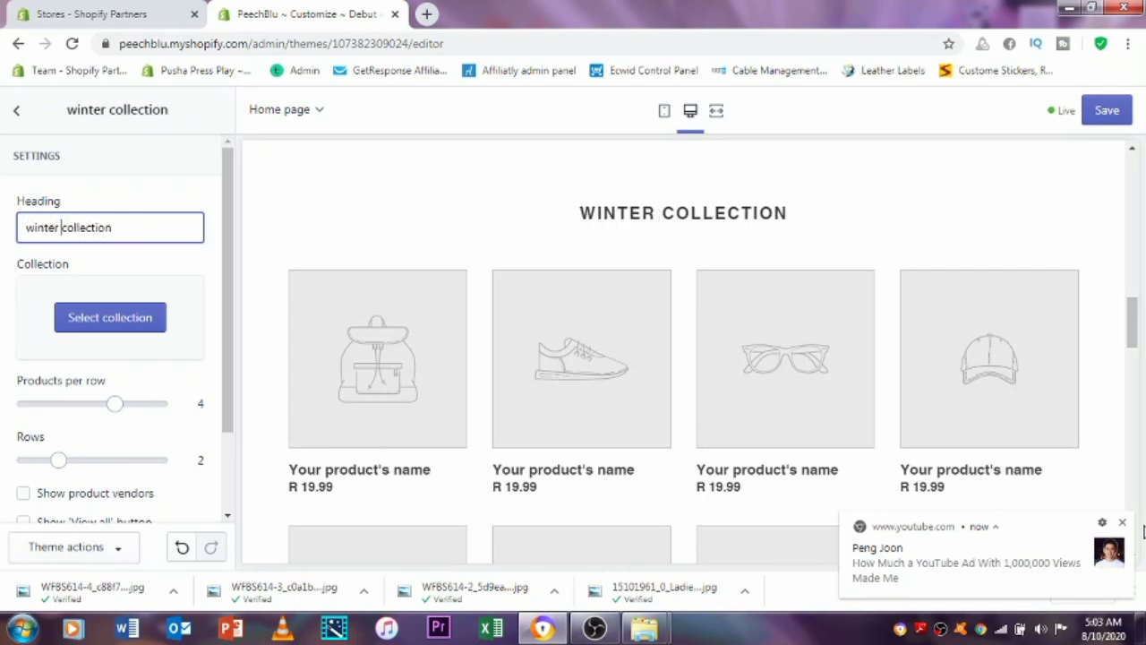
left_click(1124, 523)
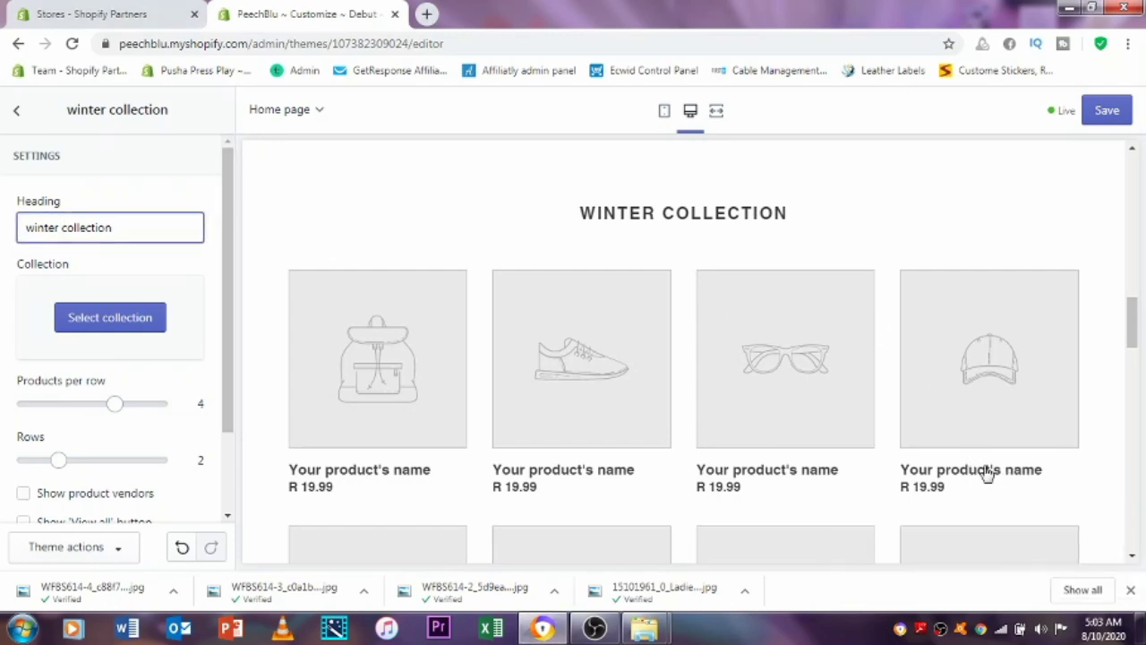
Set the winter collection section to 5 products per row.
left_click_drag(232, 209, 229, 328)
mouse_move(224, 282)
left_mouse_down()
mouse_move(220, 243)
mouse_move(222, 260)
left_mouse_up()
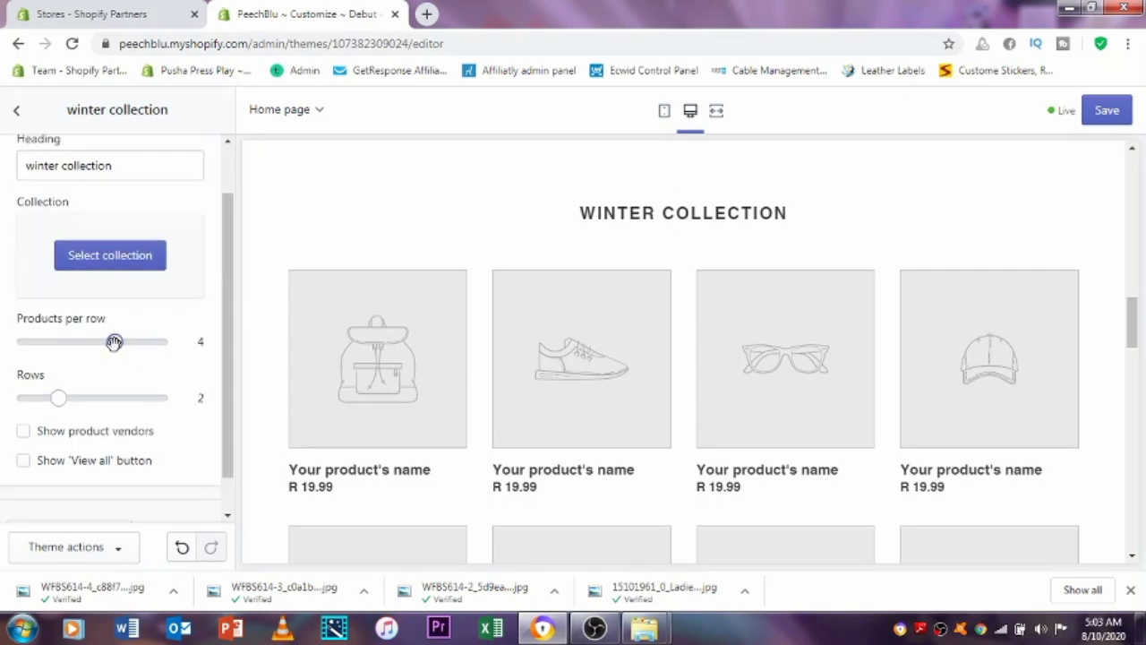
left_click_drag(114, 341, 187, 356)
scroll(1134, 323, "down", 1)
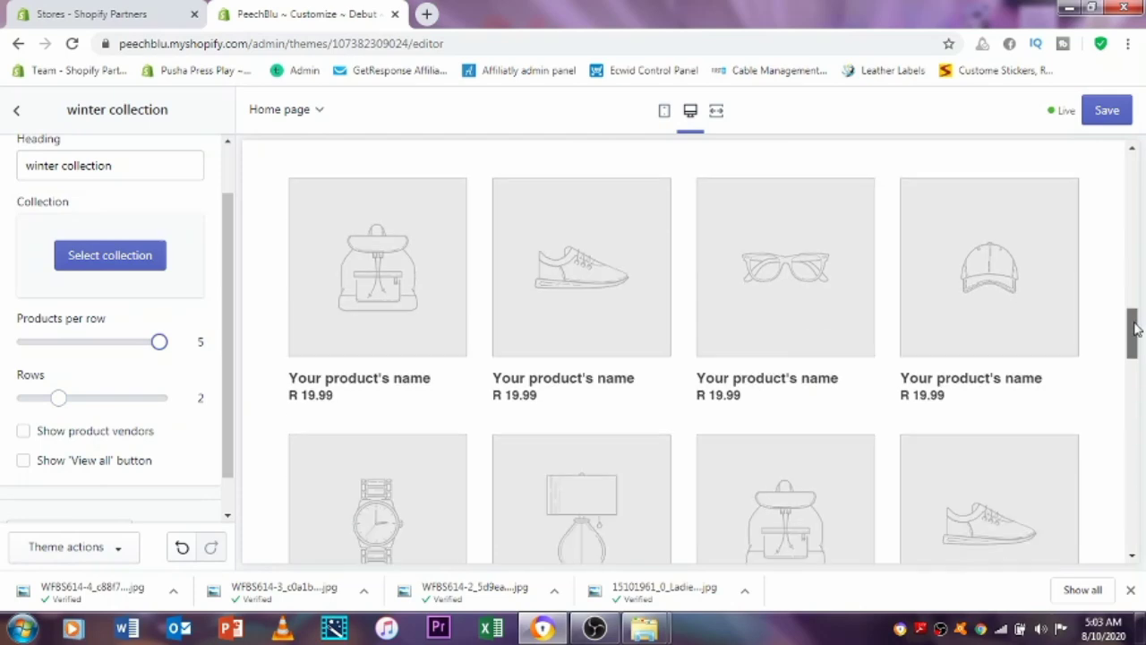
Try 3 product rows in the winter collection section and set it back to 2.
left_click_drag(59, 398, 87, 403)
scroll(1140, 379, "down", 5)
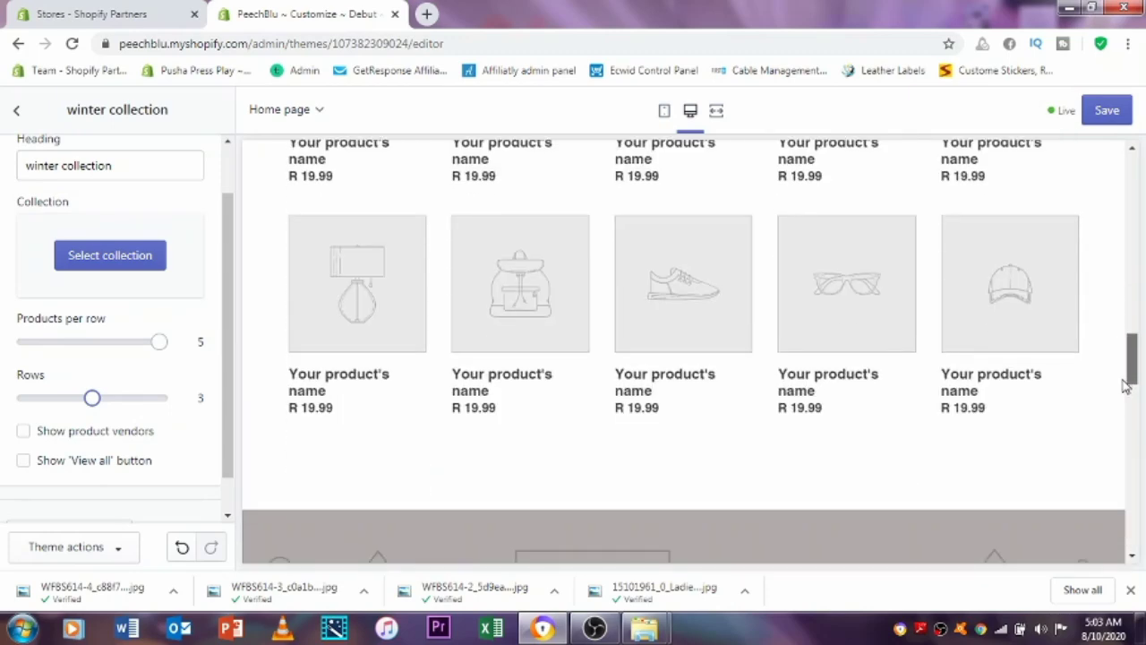
left_click_drag(93, 398, 58, 398)
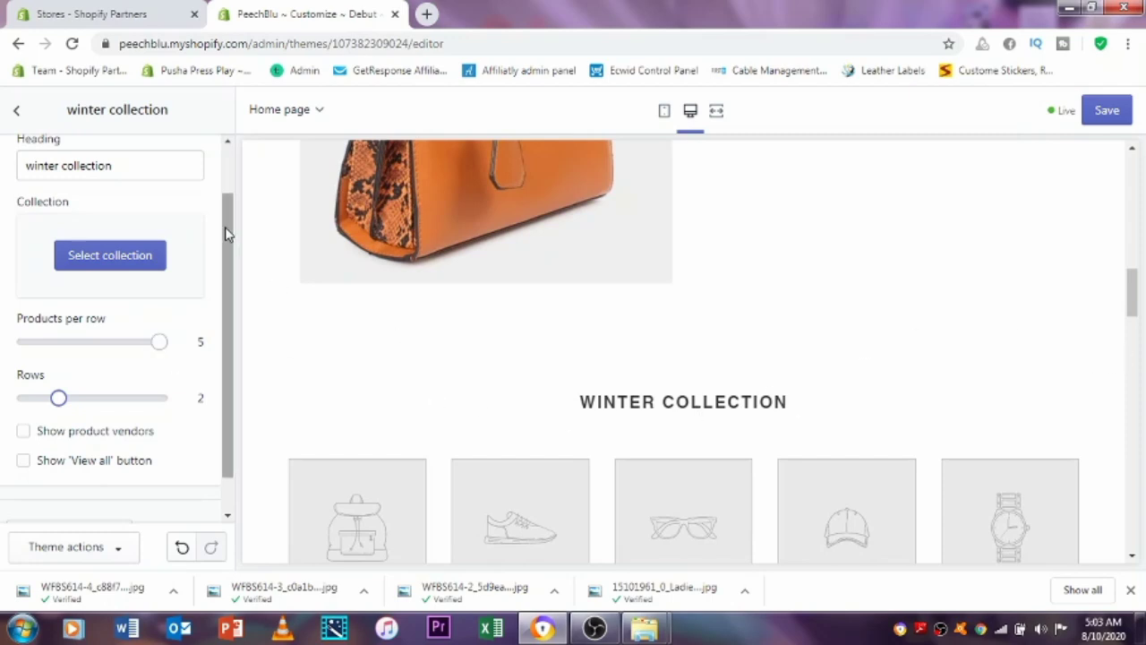
Save the theme changes with the winter collection section and return to the section list.
scroll(224, 345, "down", 1)
scroll(224, 345, "up", 1)
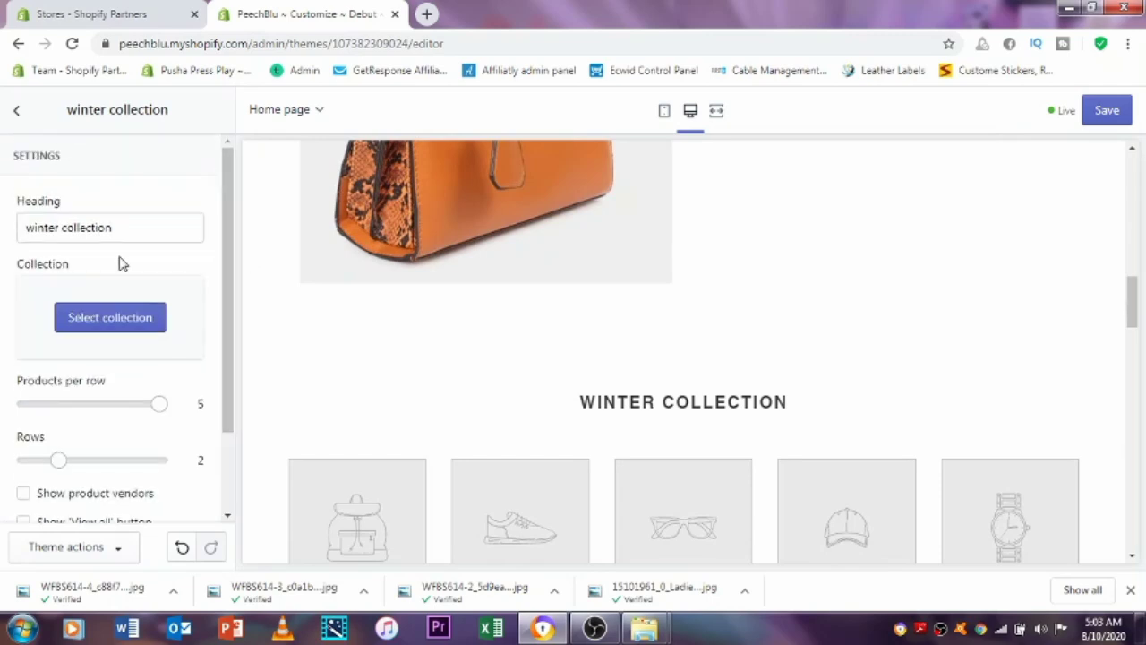
scroll(117, 286, "down", 2)
scroll(116, 287, "up", 2)
left_click(1116, 113)
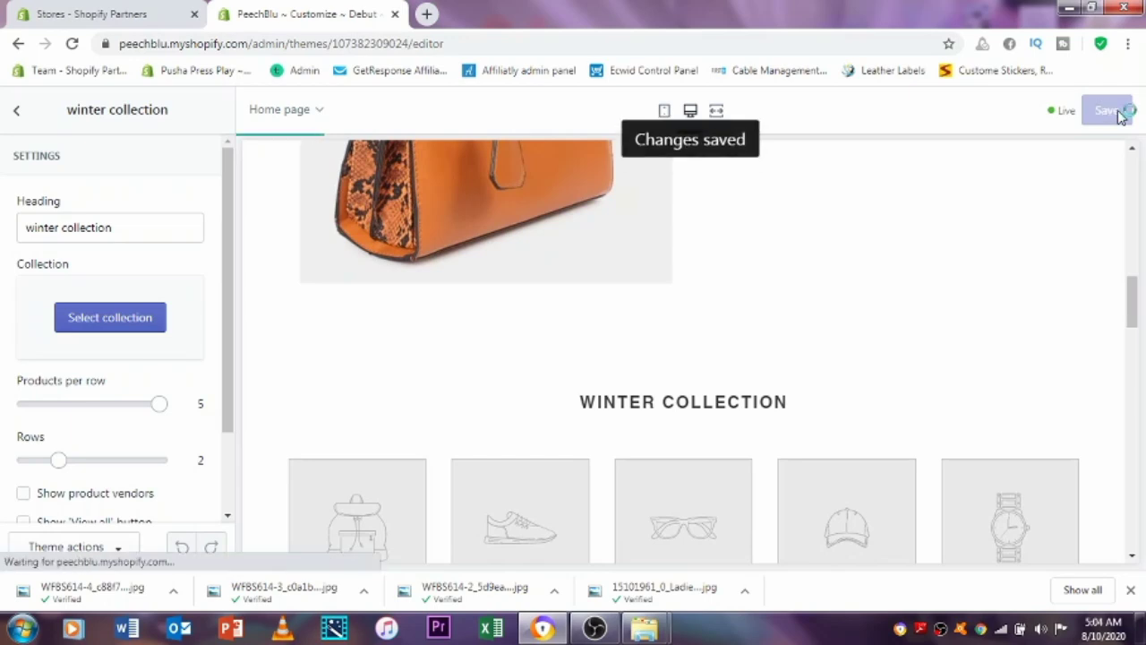
scroll(299, 320, "up", 4)
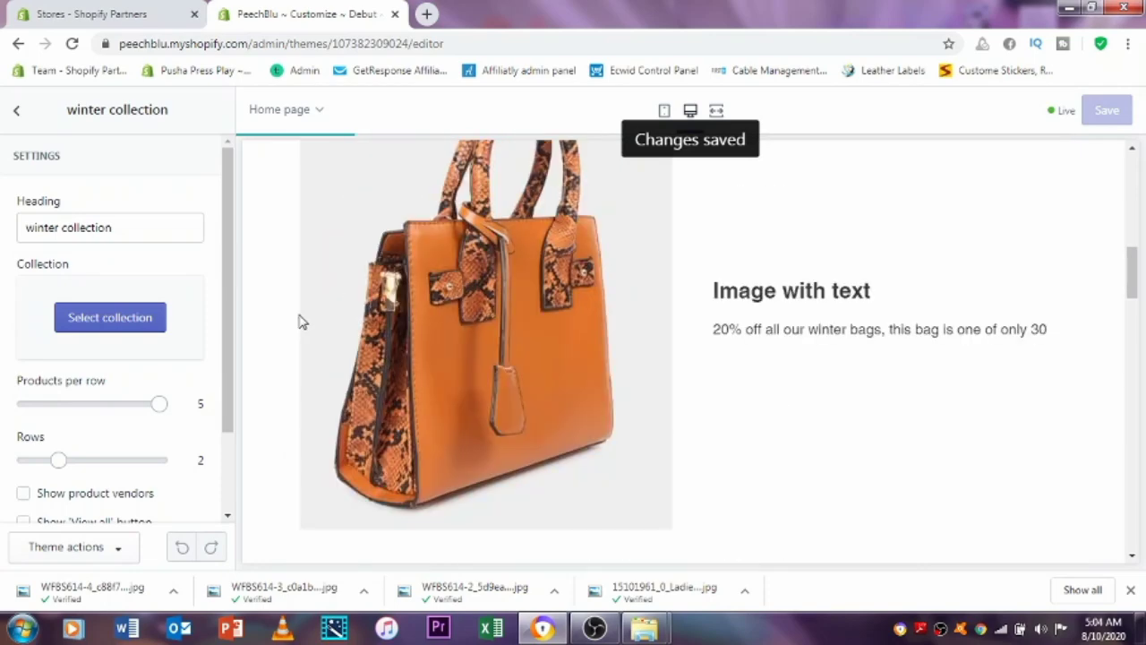
scroll(300, 319, "up", 8)
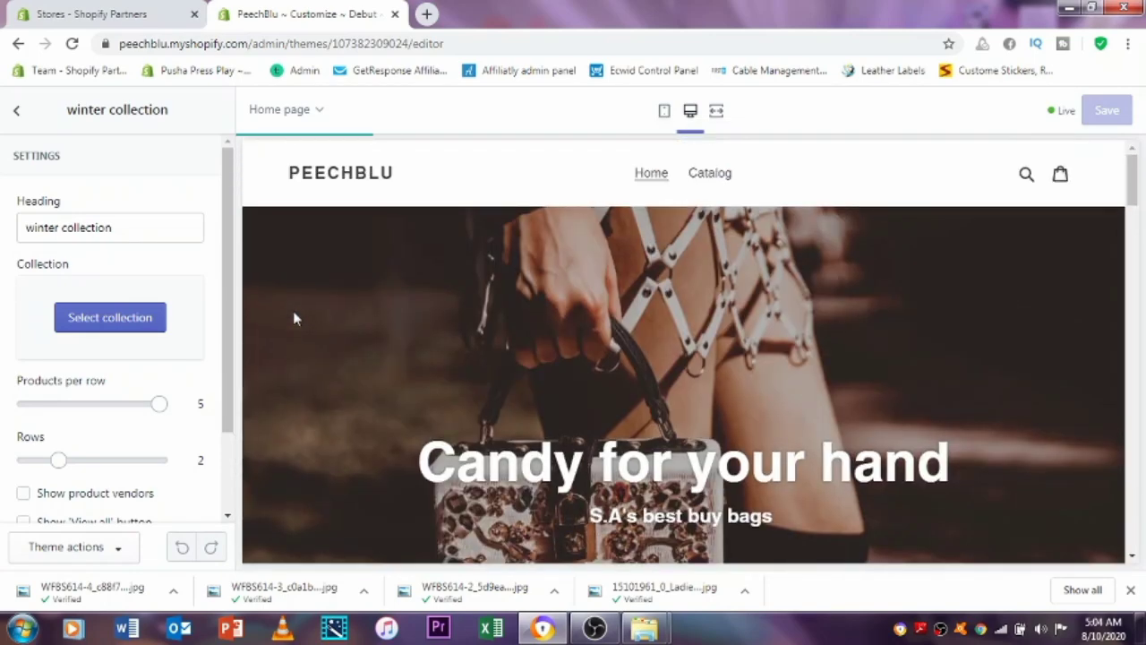
left_click(14, 128)
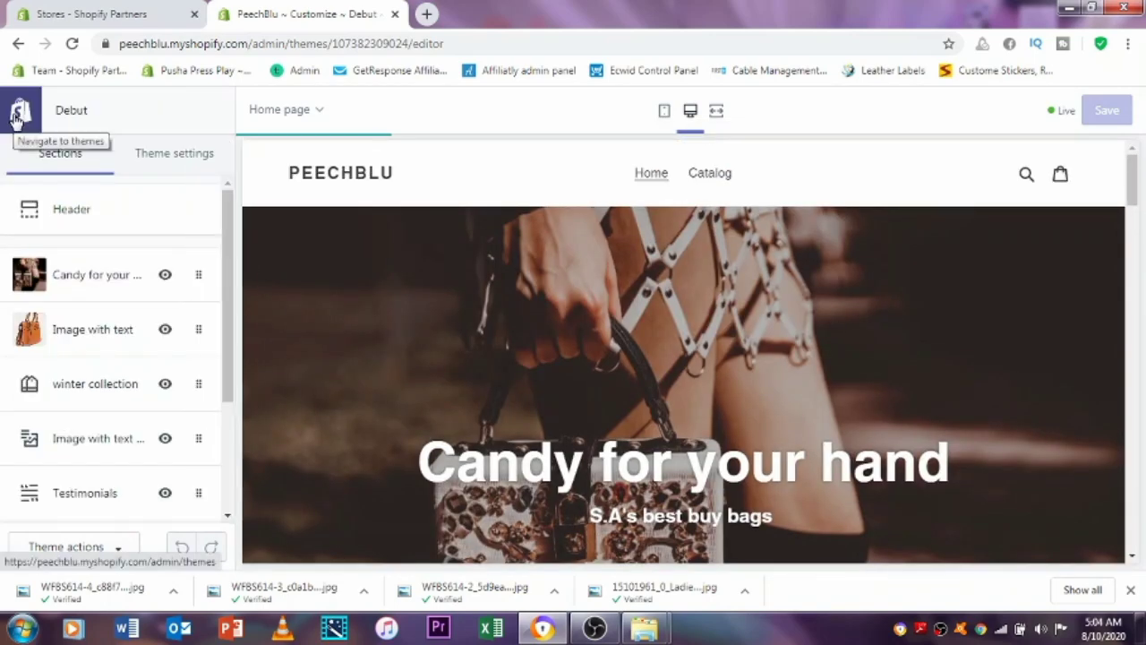
Open the Image with text overlay section's settings and examine where it sits below the winter collection in the preview.
scroll(130, 327, "down", 2)
scroll(126, 343, "up", 1)
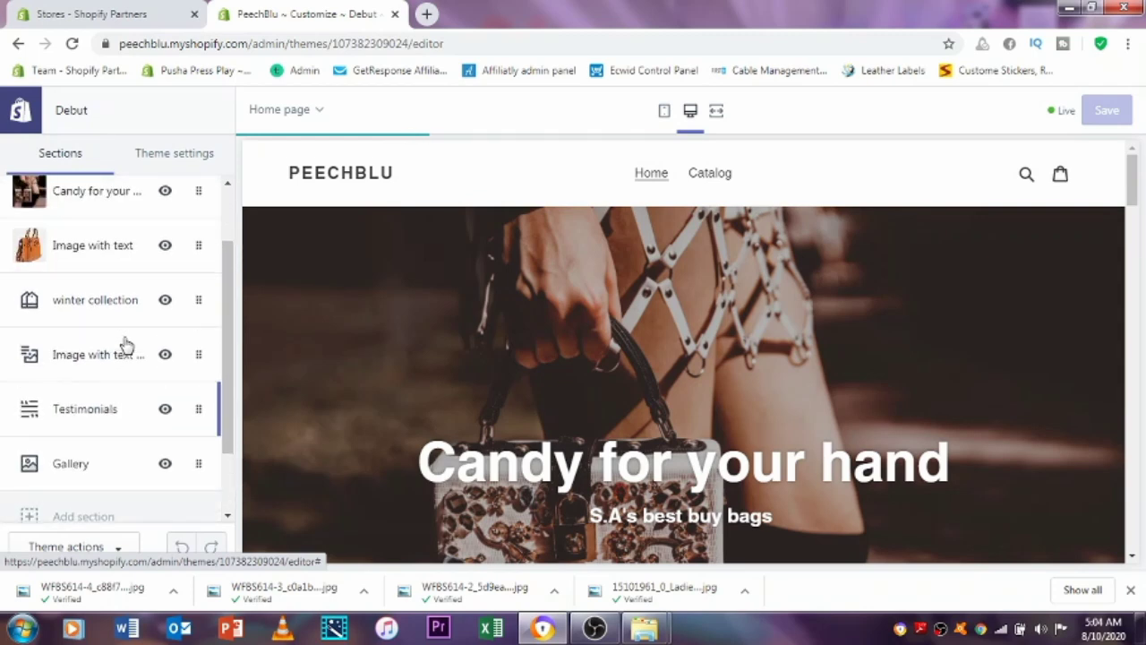
left_click(63, 300)
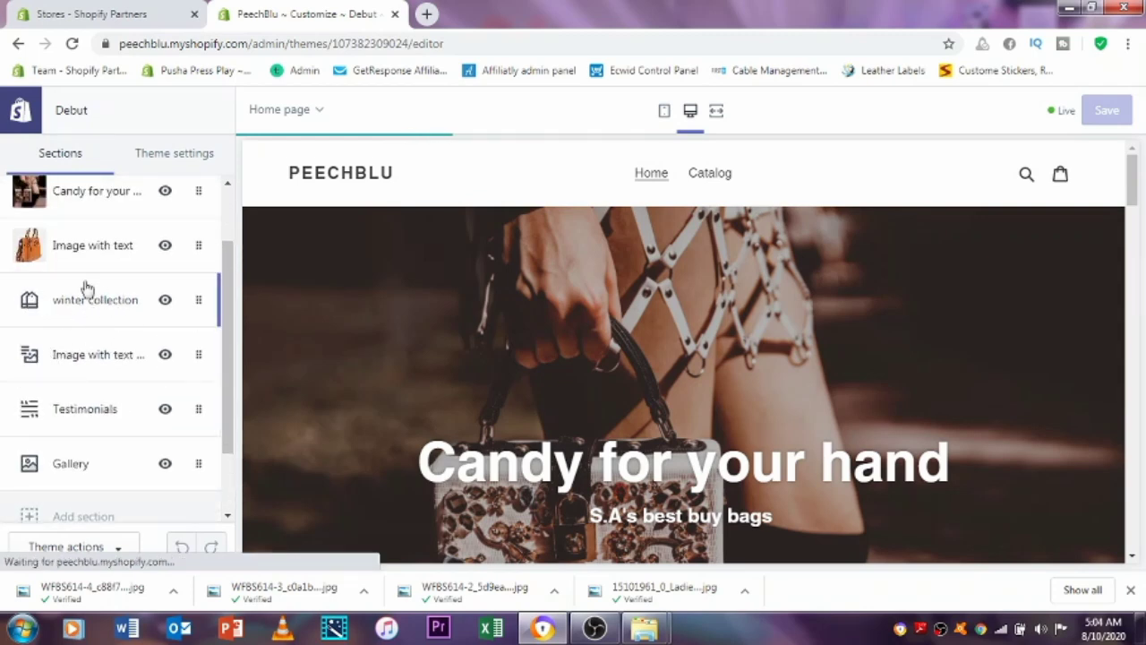
left_click(79, 363)
scroll(851, 260, "down", 3)
scroll(853, 276, "up", 1)
scroll(853, 277, "up", 1)
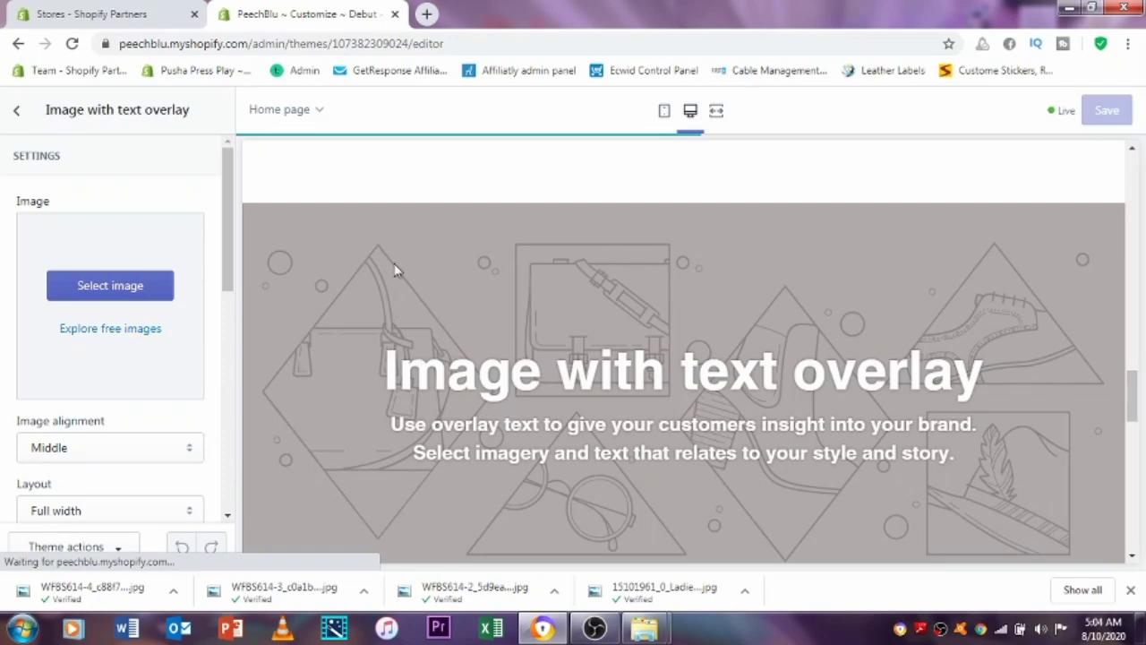
scroll(1133, 403, "up", 8)
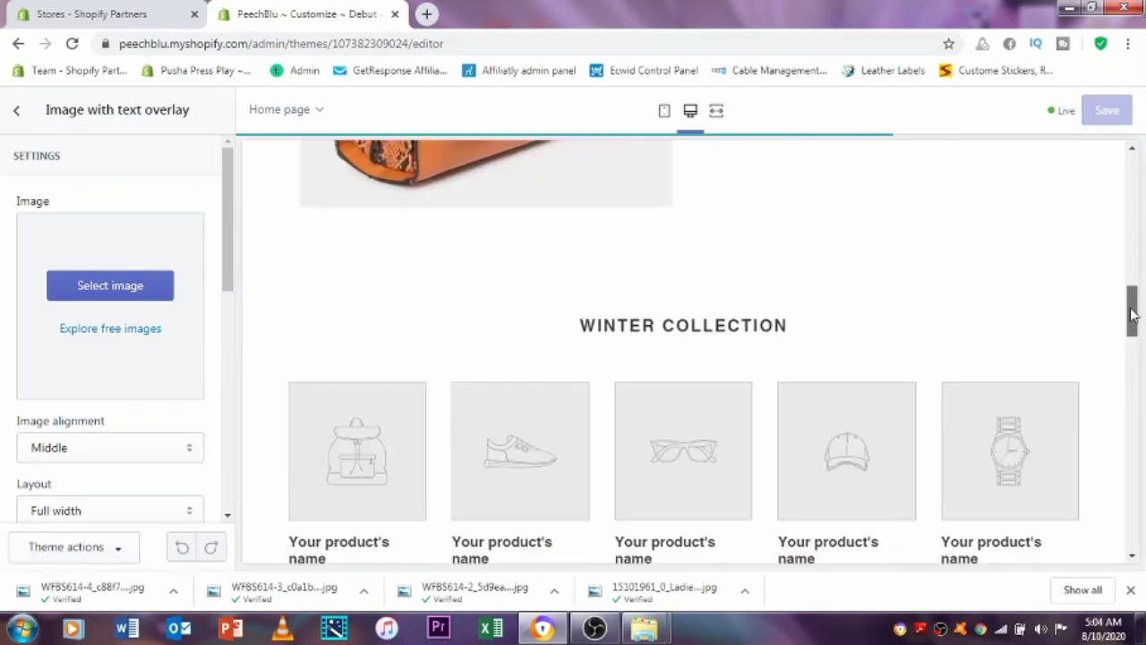
scroll(1124, 408, "down", 2)
scroll(961, 432, "down", 4)
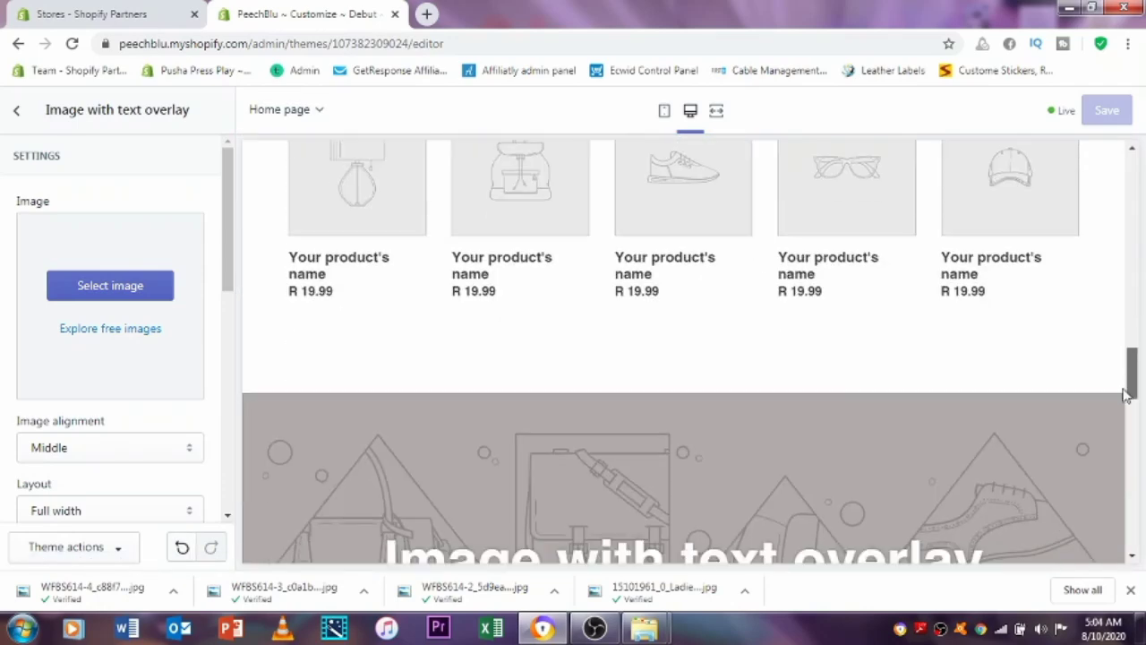
Browse the free images in the Shop Local category for the overlay section's picture, loading more results, and check the store's own image library.
left_click(107, 287)
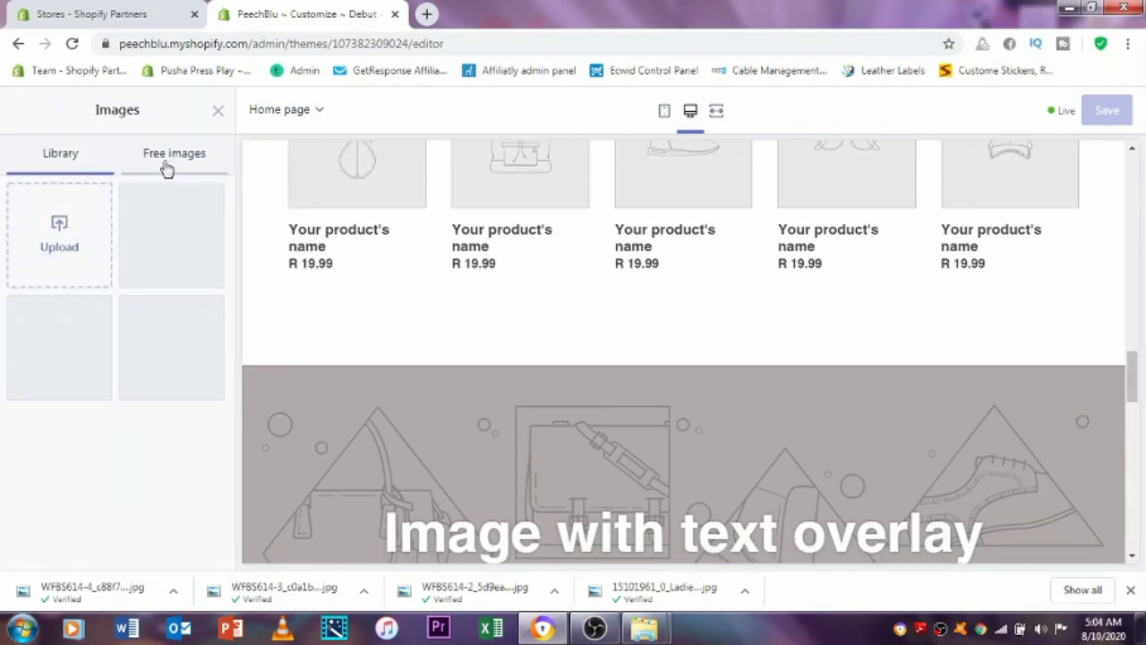
left_click(169, 158)
left_click(137, 206)
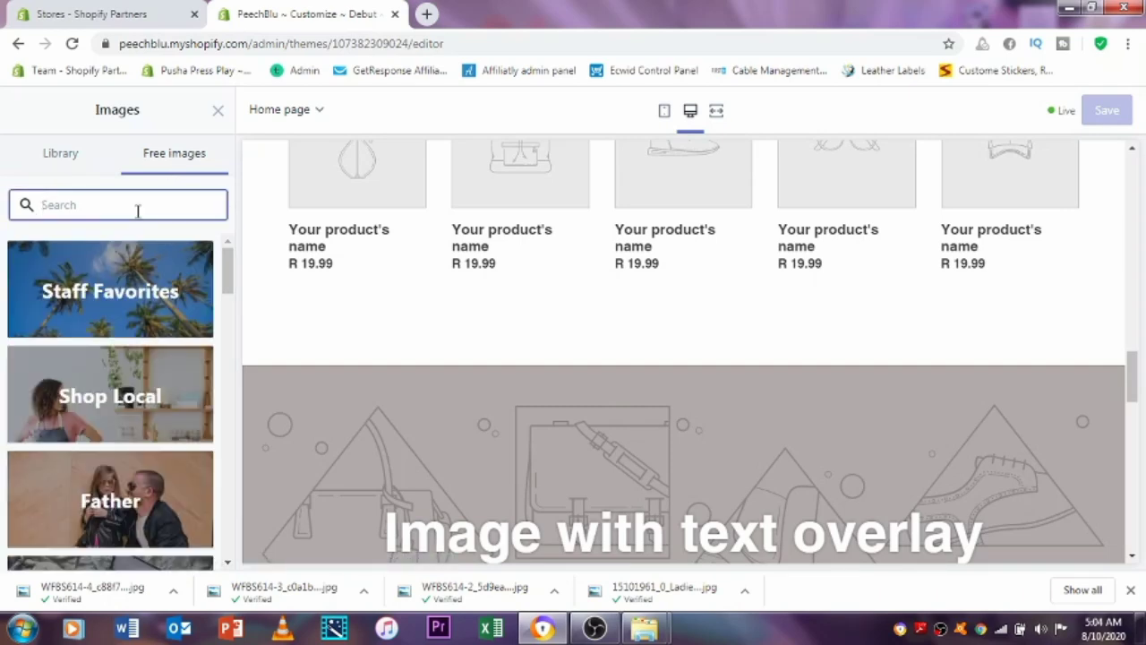
left_click(36, 404)
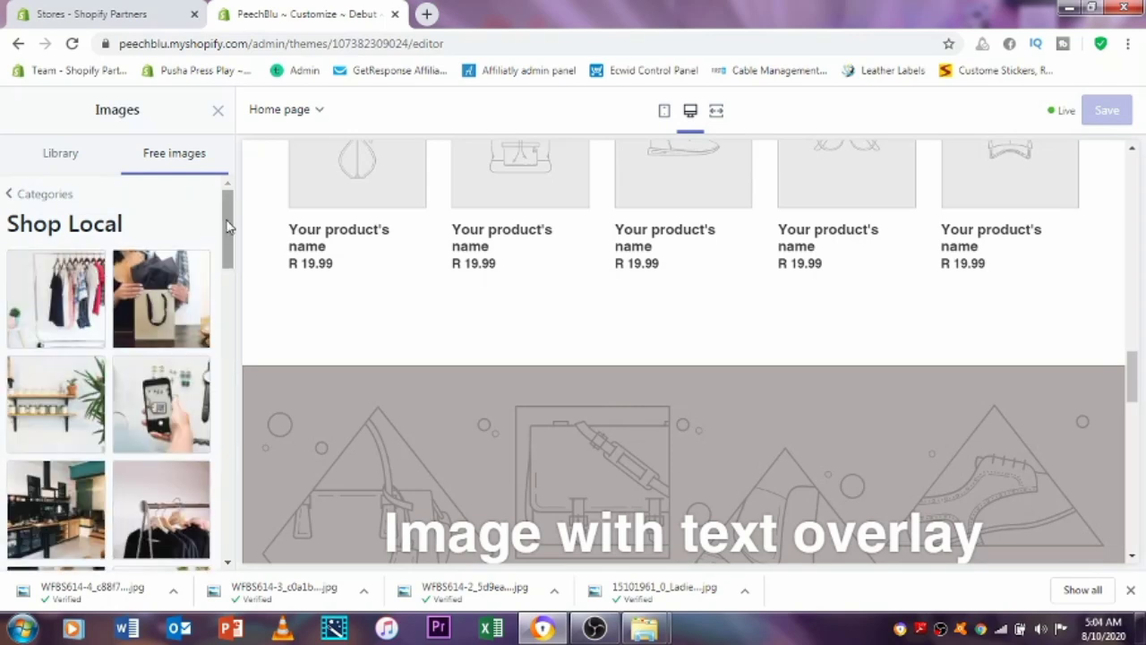
left_click_drag(230, 256, 247, 507)
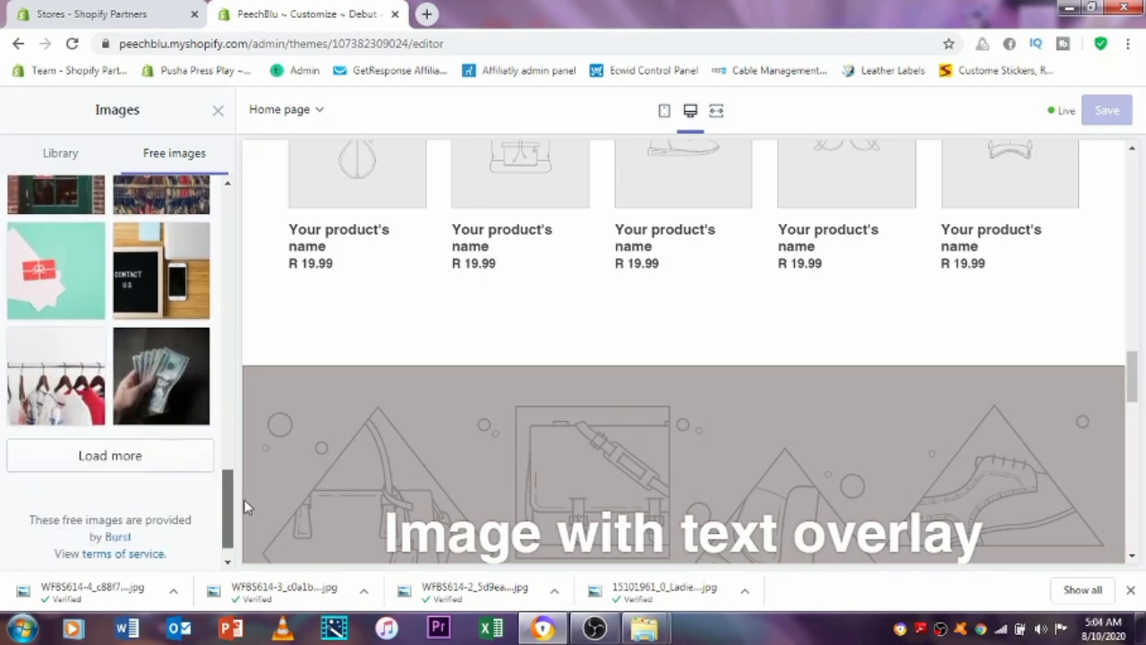
left_click(184, 468)
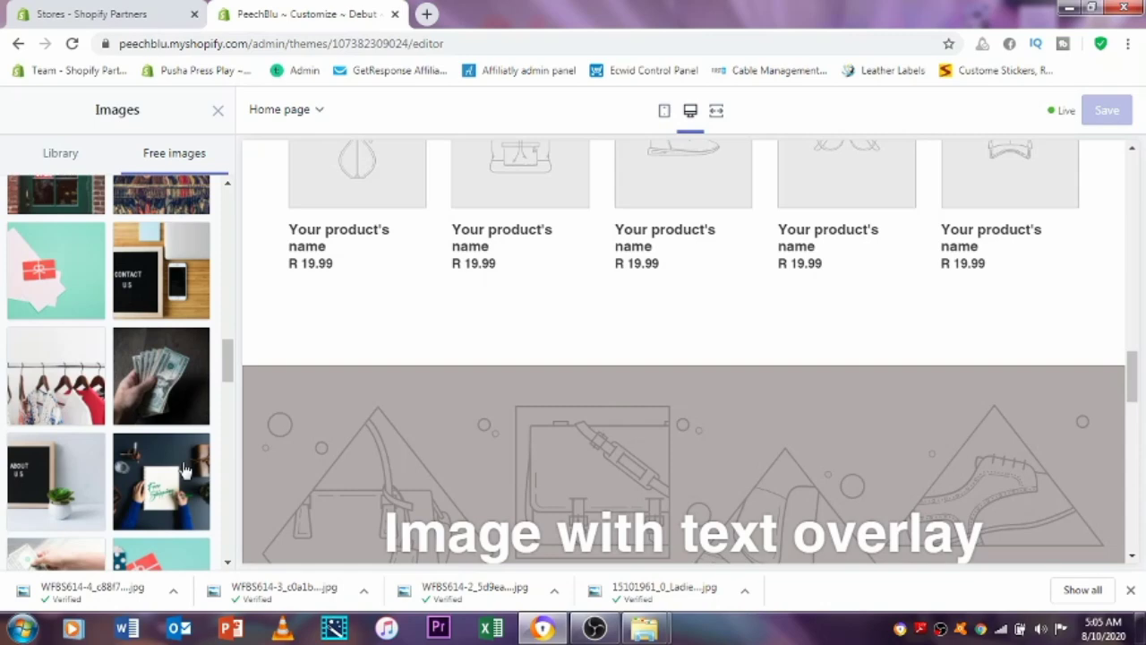
scroll(161, 372, "down", 4)
scroll(161, 372, "down", 5)
scroll(161, 372, "up", 1)
scroll(159, 376, "down", 2)
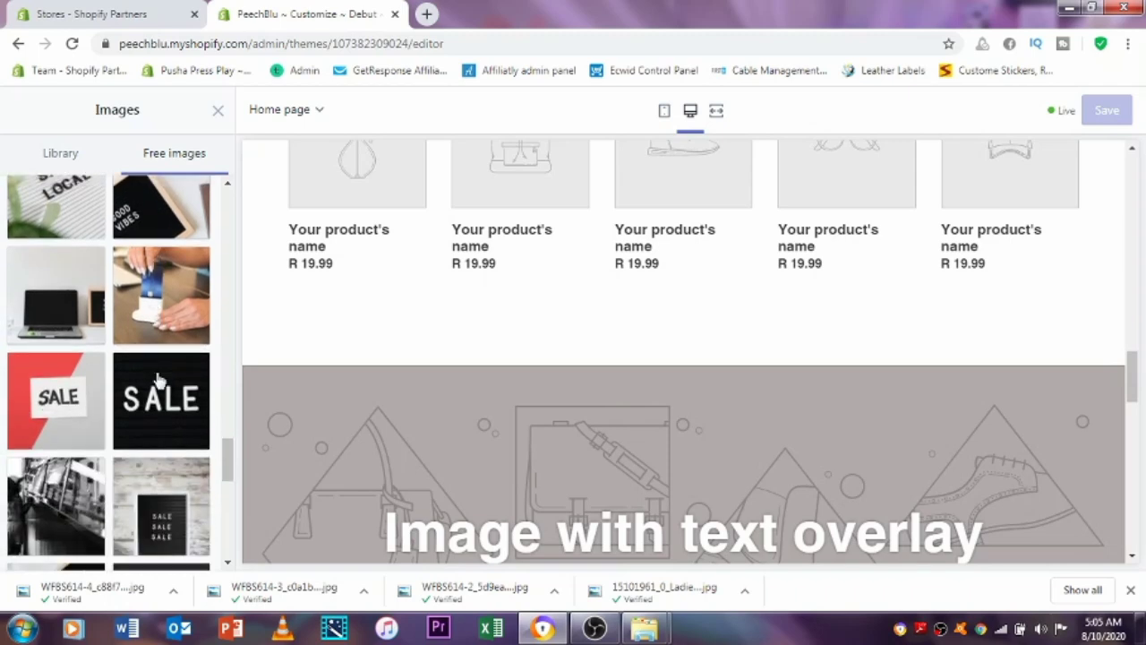
scroll(158, 381, "down", 2)
scroll(158, 384, "down", 2)
scroll(158, 382, "down", 4)
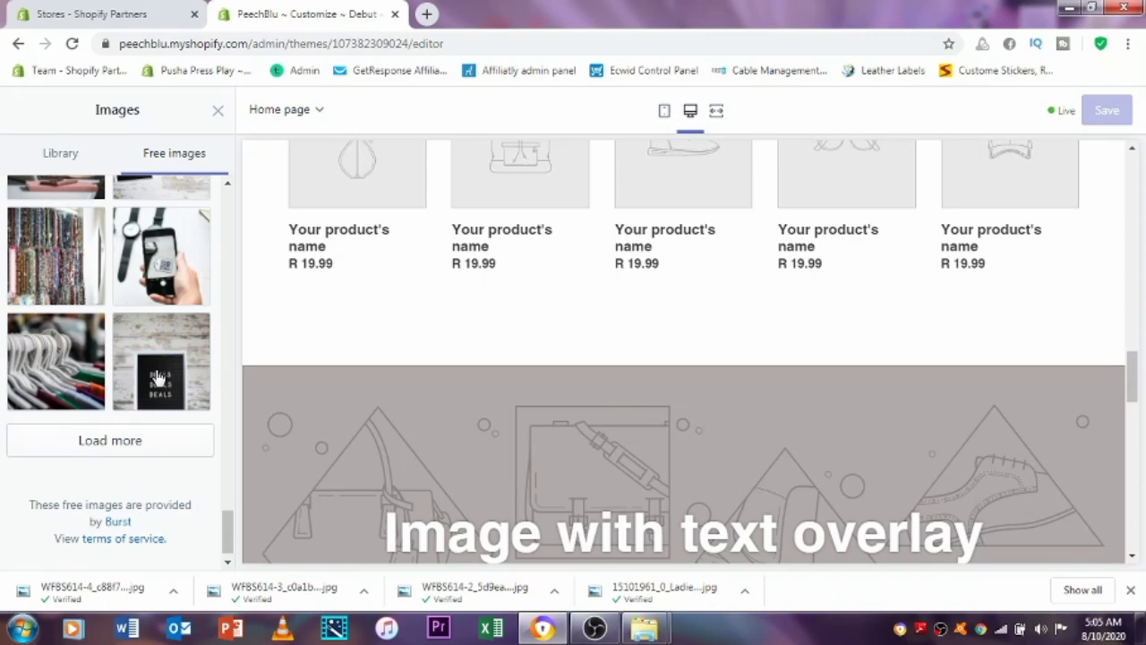
scroll(161, 376, "down", 10)
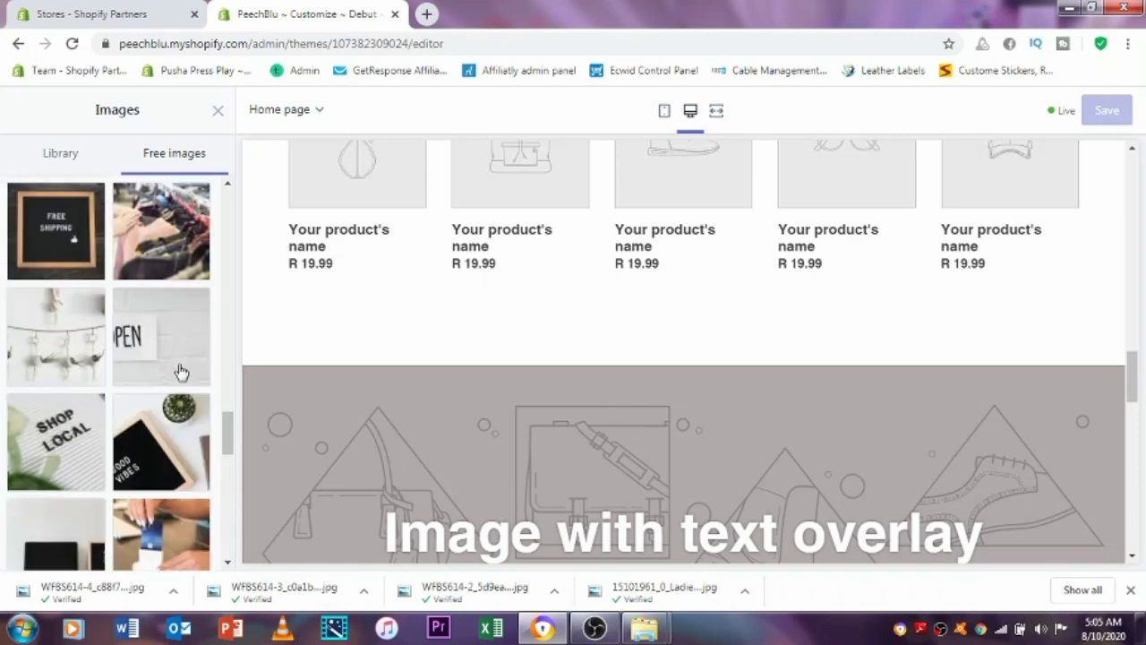
scroll(179, 373, "up", 15)
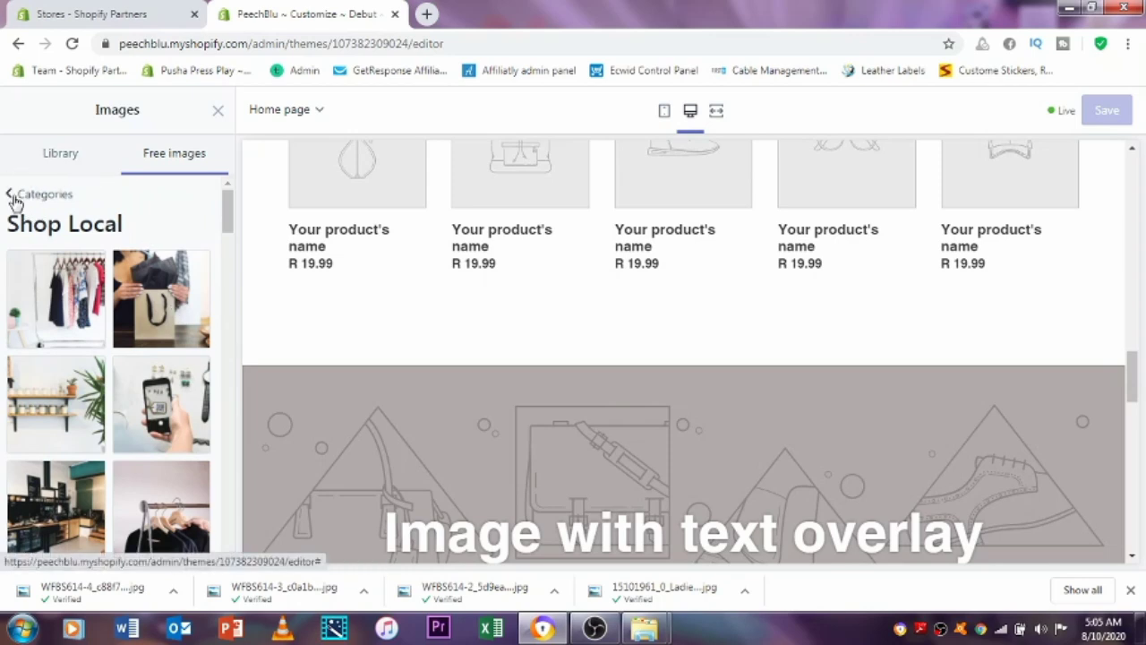
left_click(57, 156)
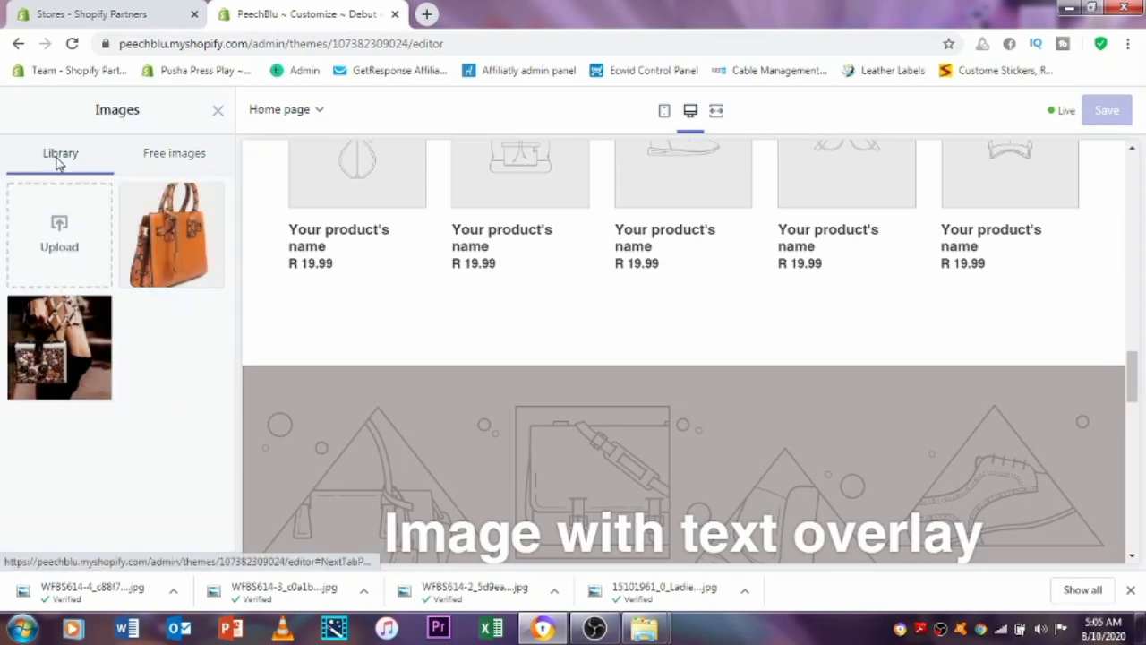
left_click(149, 157)
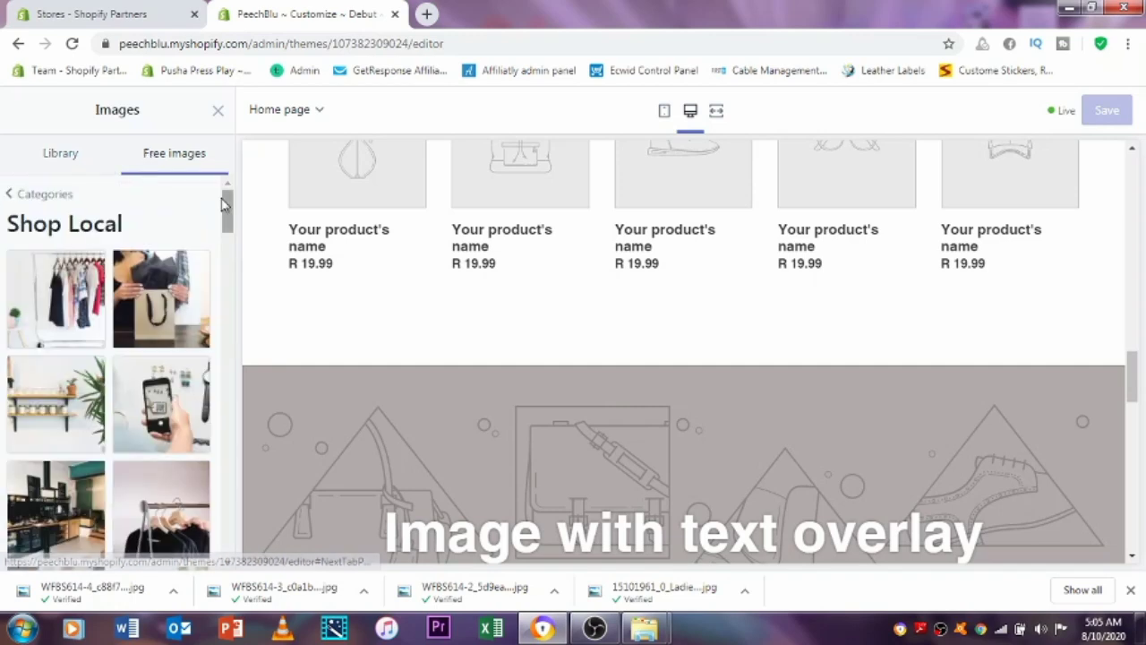
Search the free images for "delivery" and use the wide red brick wall photo with boxes on a hand truck as the section image.
left_click(9, 193)
left_click(67, 204)
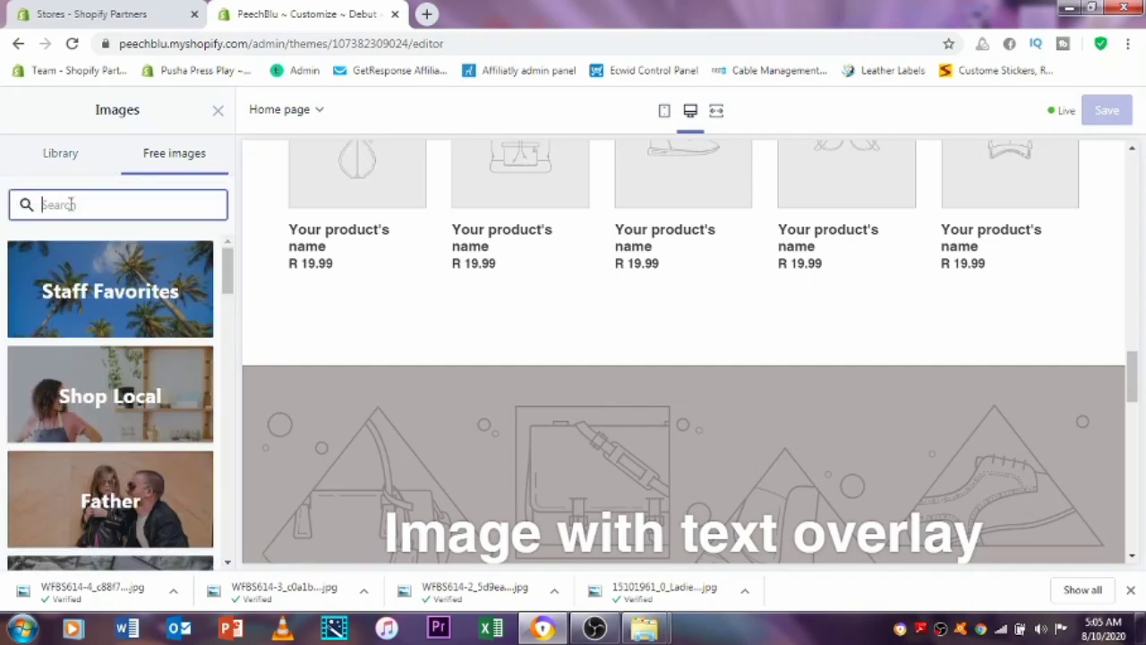
type("deli")
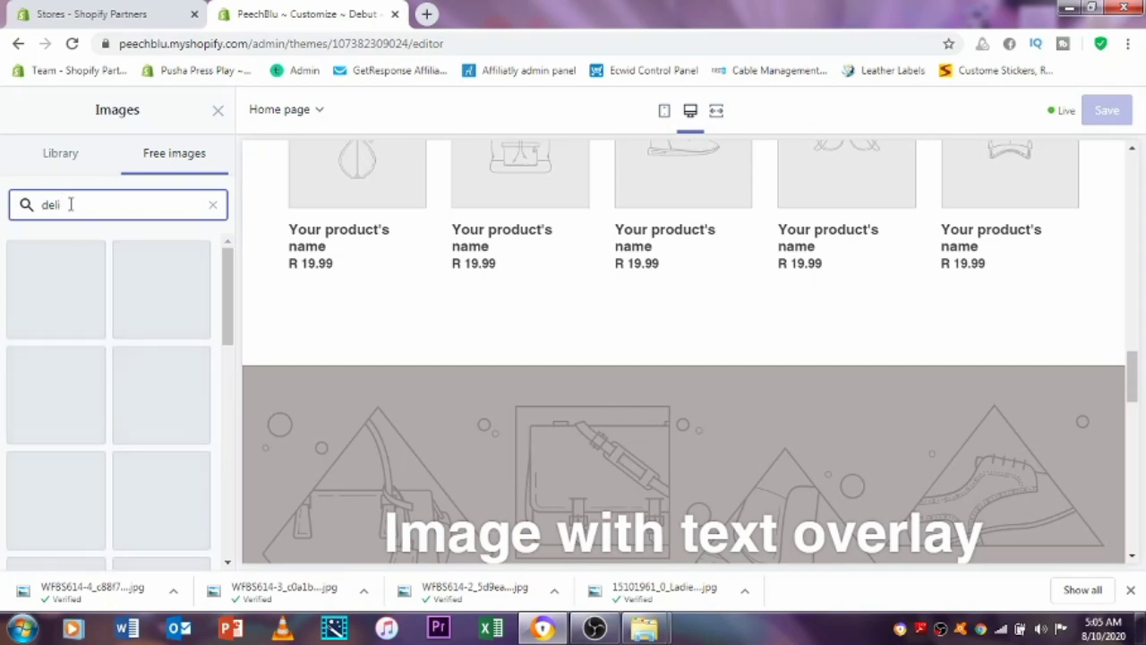
type("very")
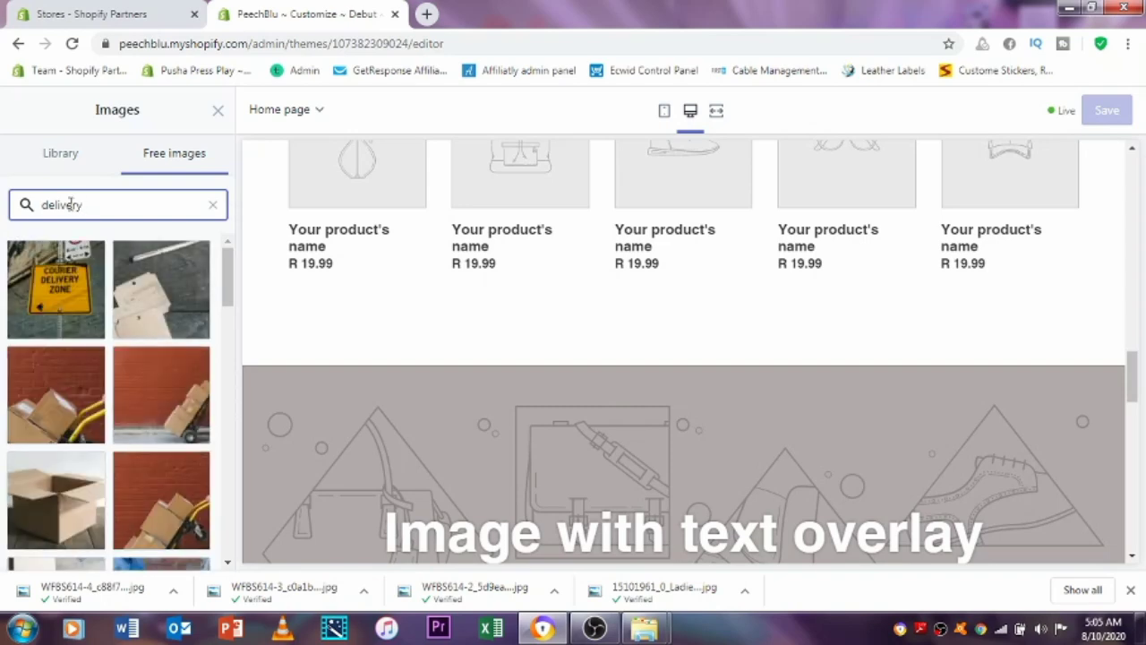
left_click(148, 412)
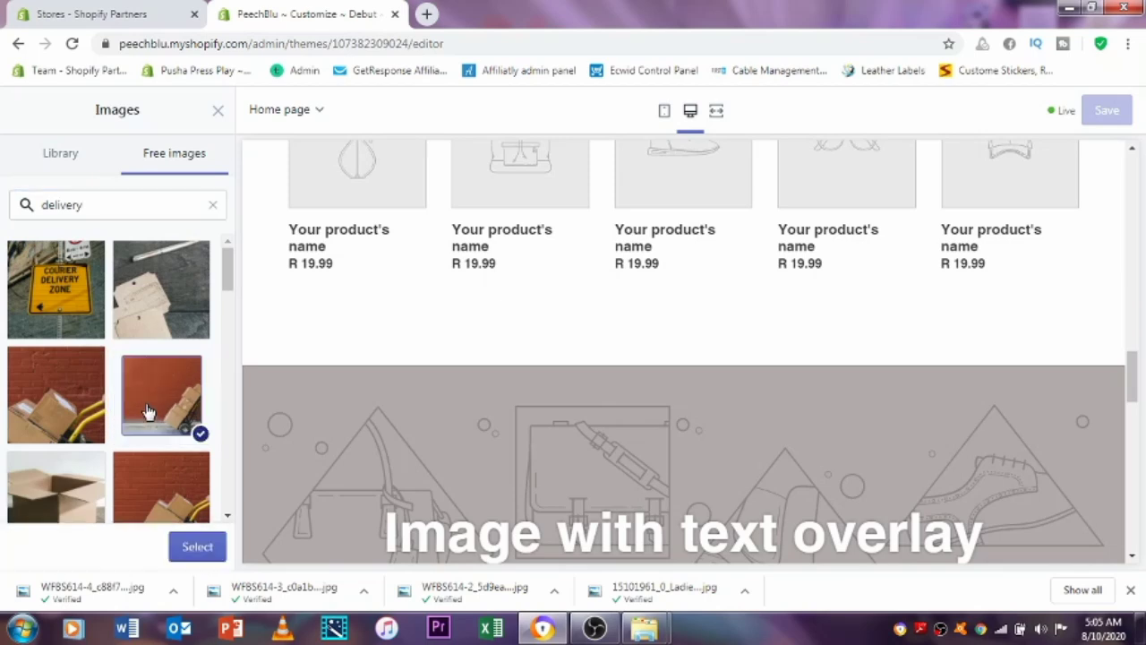
left_click(198, 550)
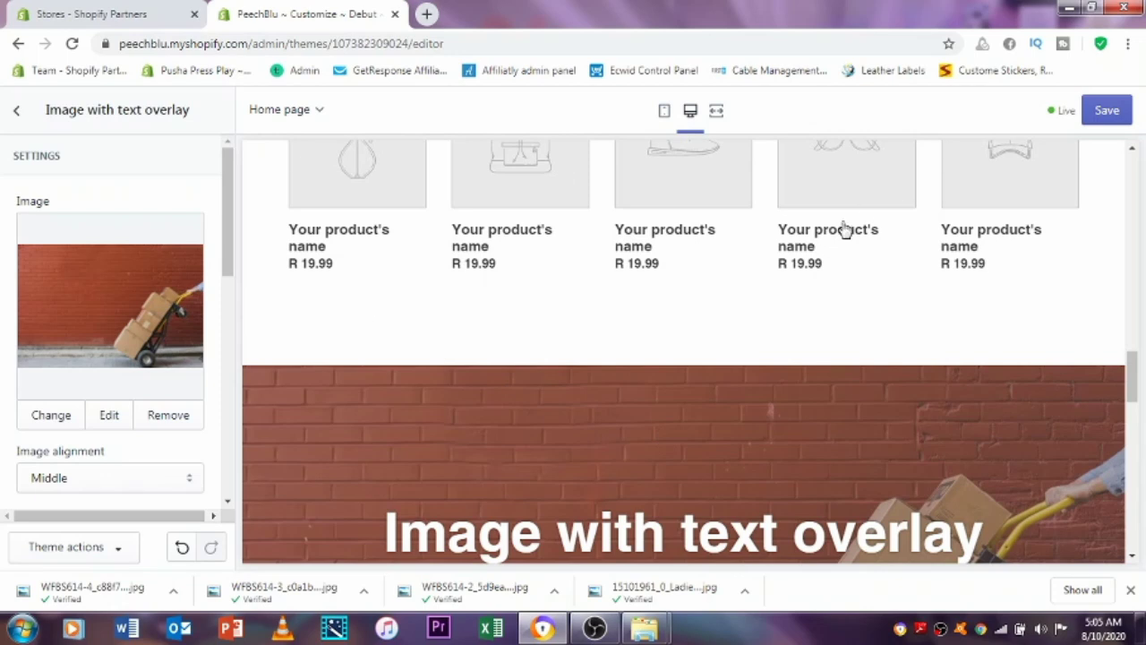
Replace the overlay section's body text with "Fedx to your door R99" and, on a second line, "Pep pick R50".
left_click_drag(225, 230, 240, 300)
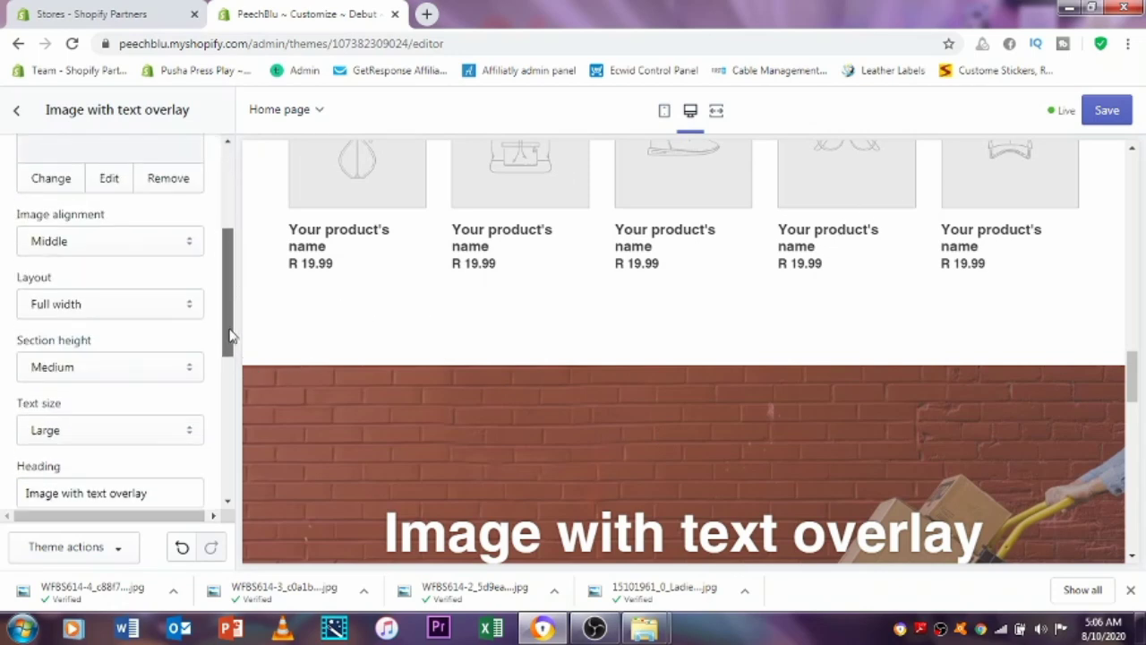
scroll(229, 350, "down", 3)
left_click_drag(72, 403, 5, 325)
key("BackSpace")
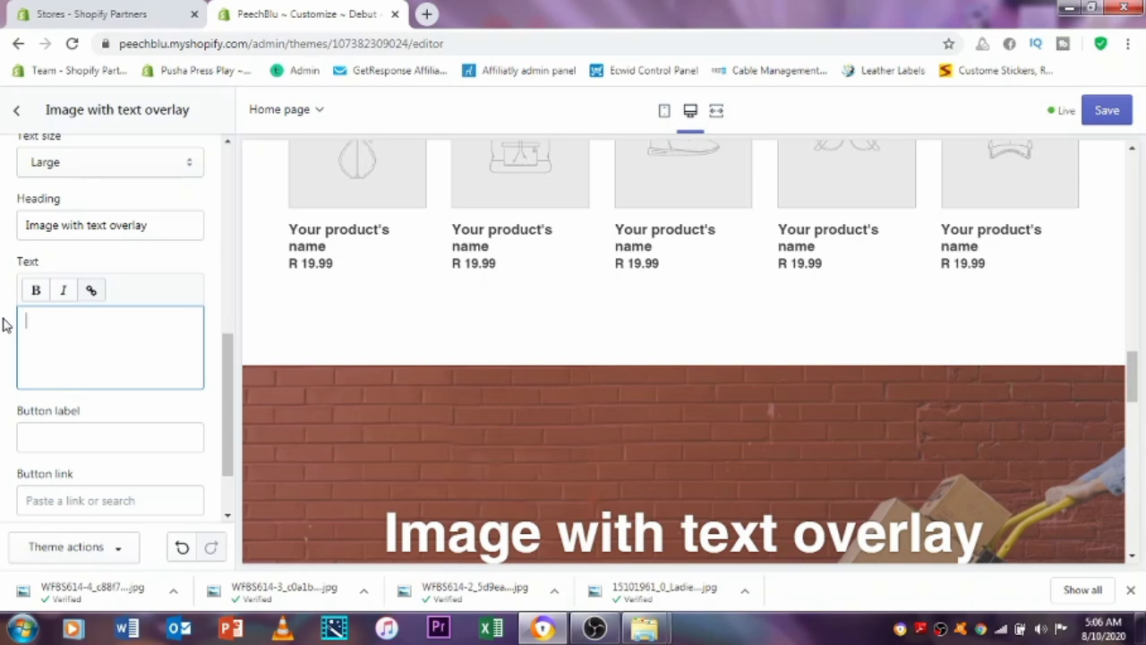
type("A")
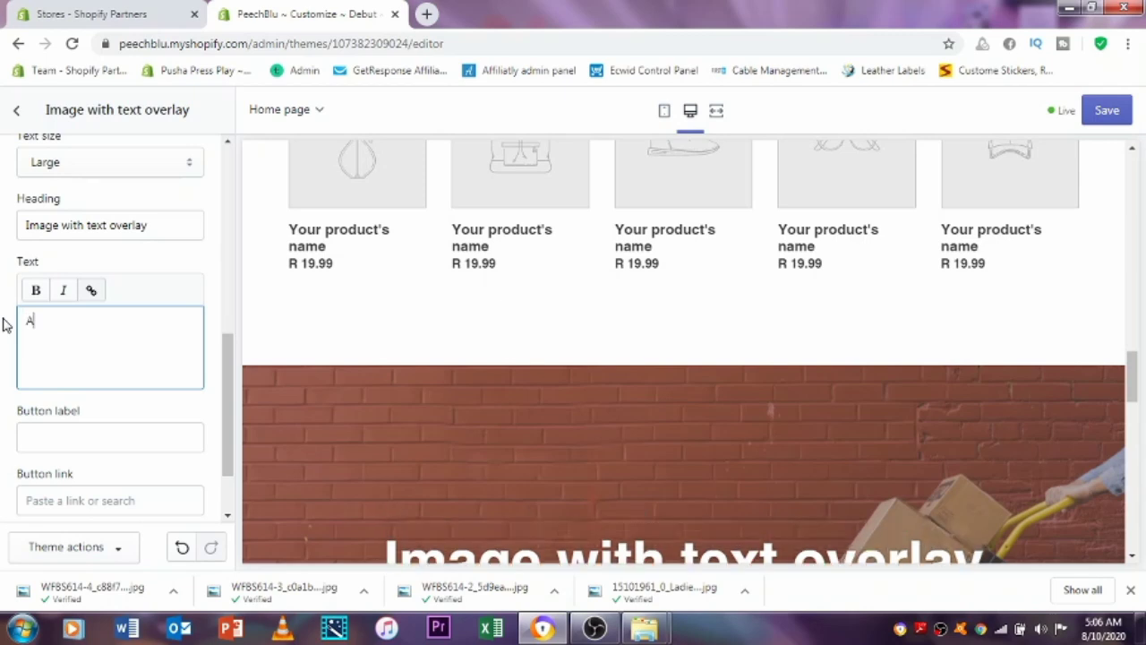
key("BackSpace")
type("Fedx -")
key("BackSpace")
type("to your door R99")
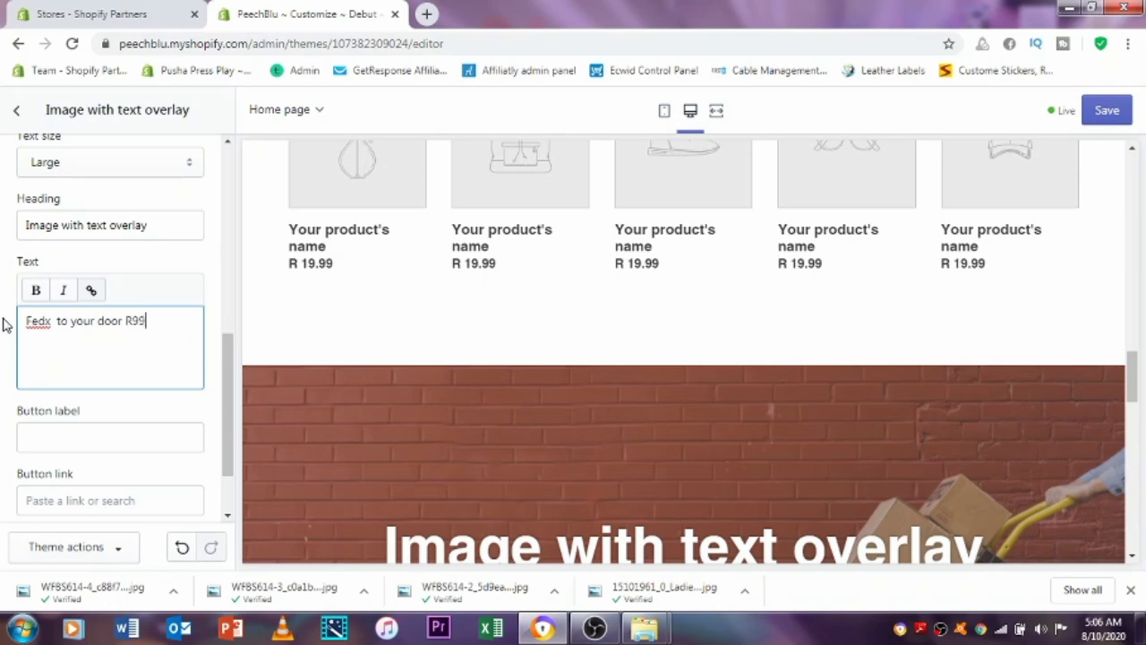
key("Return")
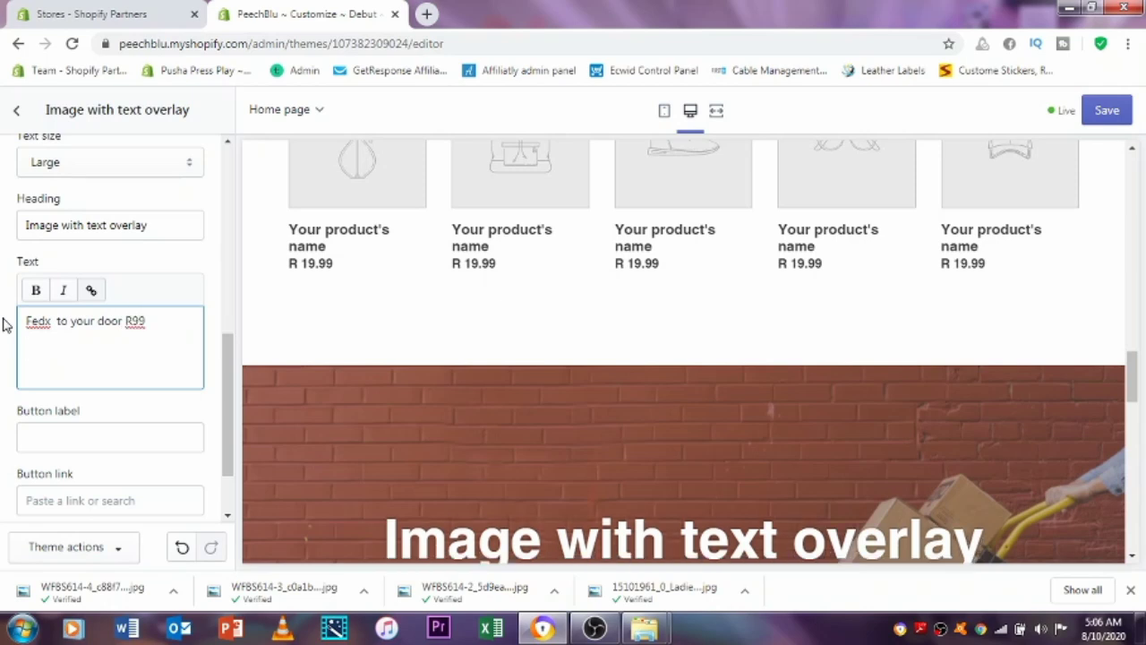
type("Pie")
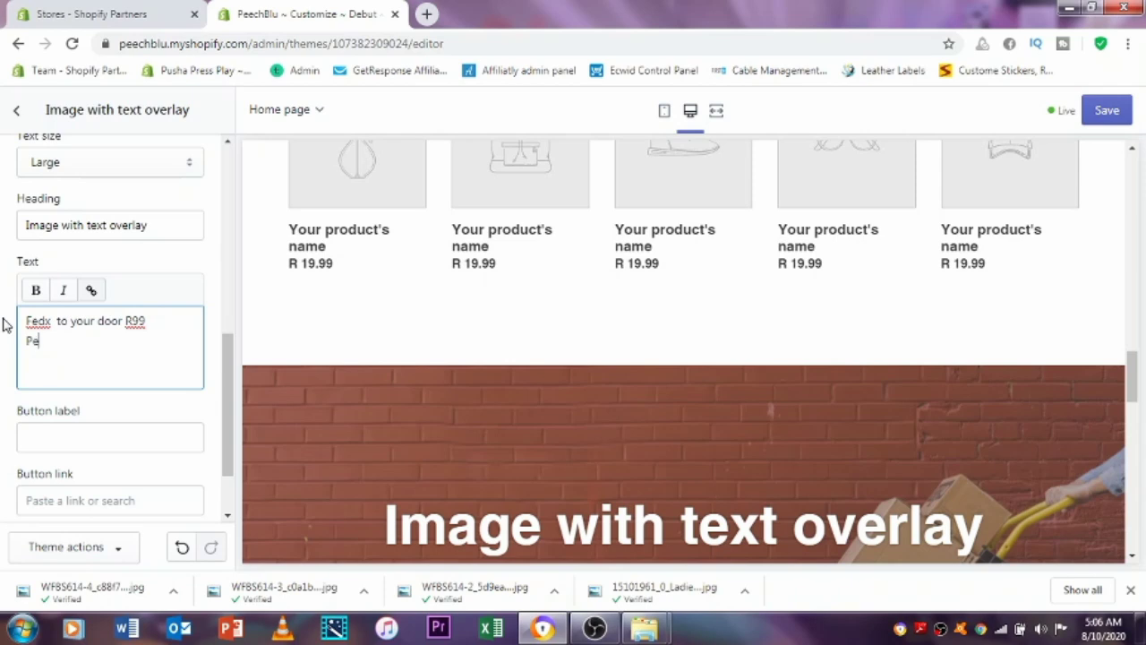
type("p pick R50")
Change the overlay section's heading to "3-5 Day Max delivery".
left_click(170, 215)
key("BackSpace")
key("BackSpace")
key("BackSpace")
key("BackSpace")
key("BackSpace")
key("BackSpace")
key("BackSpace")
key("BackSpace")
key("BackSpace")
key("BackSpace")
key("BackSpace")
key("BackSpace")
key("BackSpace")
key("BackSpace")
key("BackSpace")
key("BackSpace")
key("BackSpace")
key("BackSpace")
key("BackSpace")
key("BackSpace")
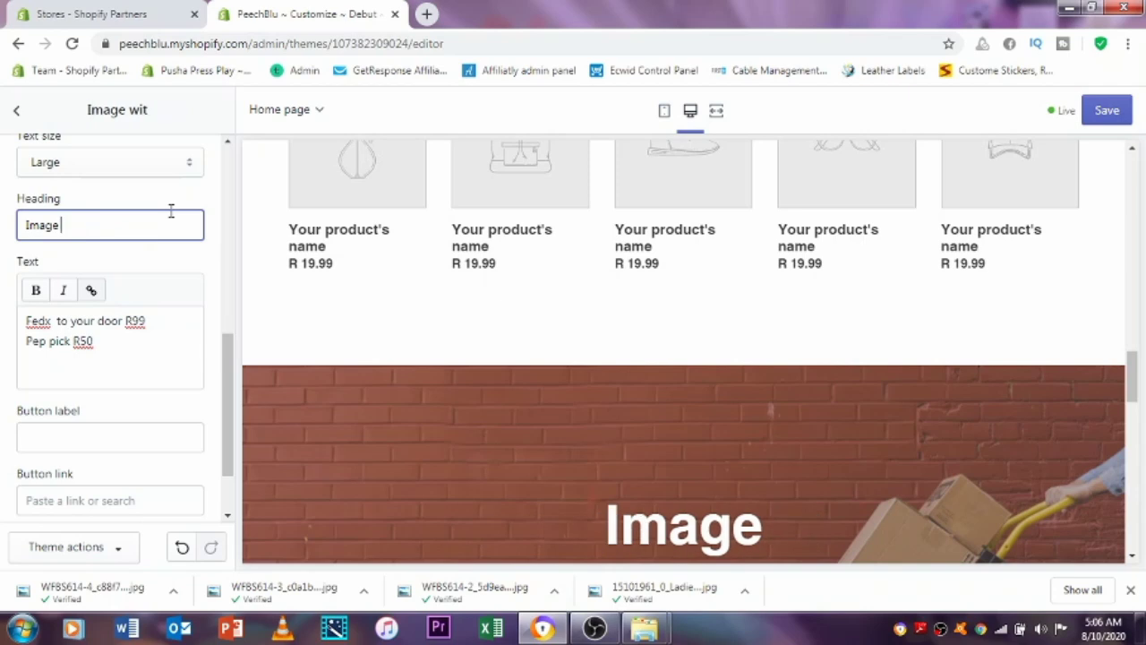
type("3-")
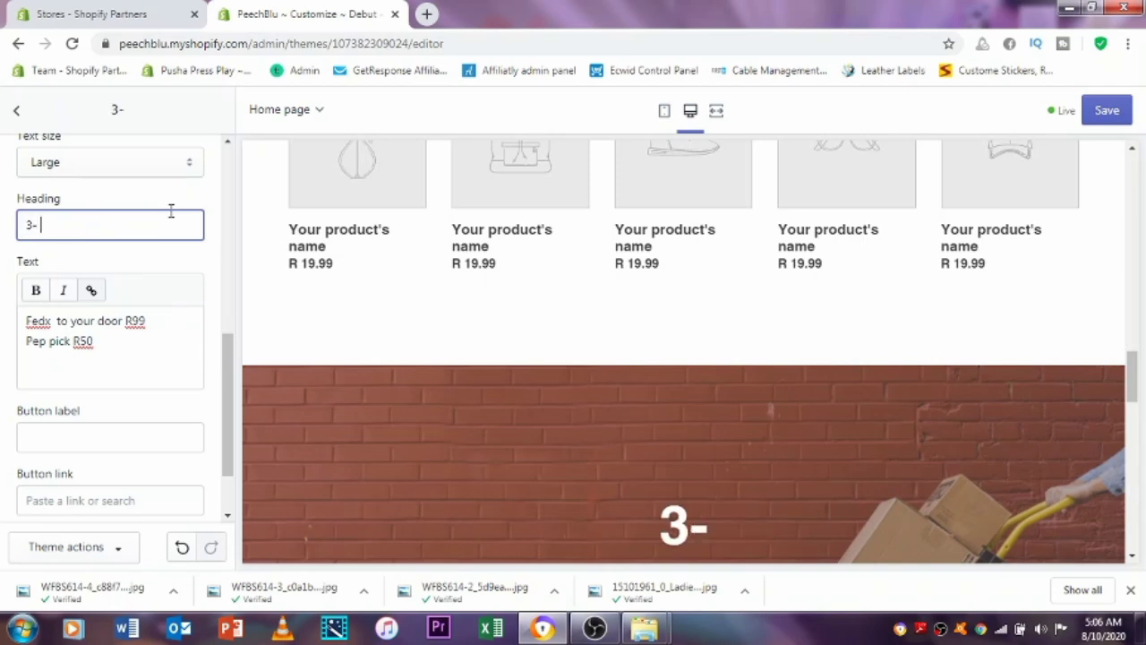
type(" 5")
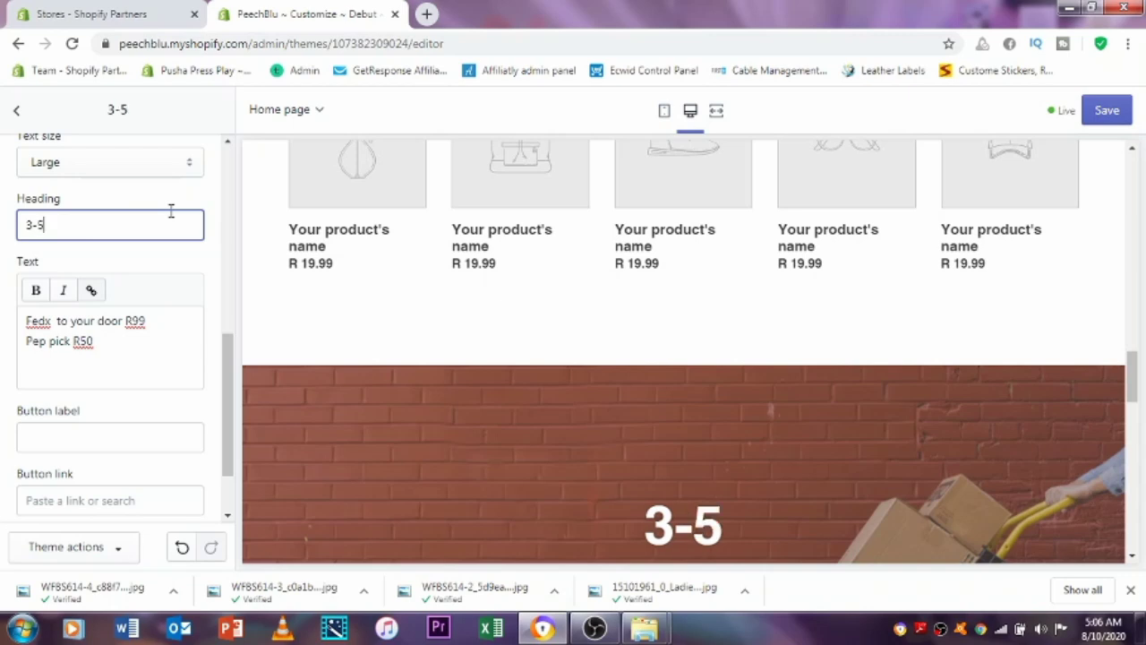
type(" Day")
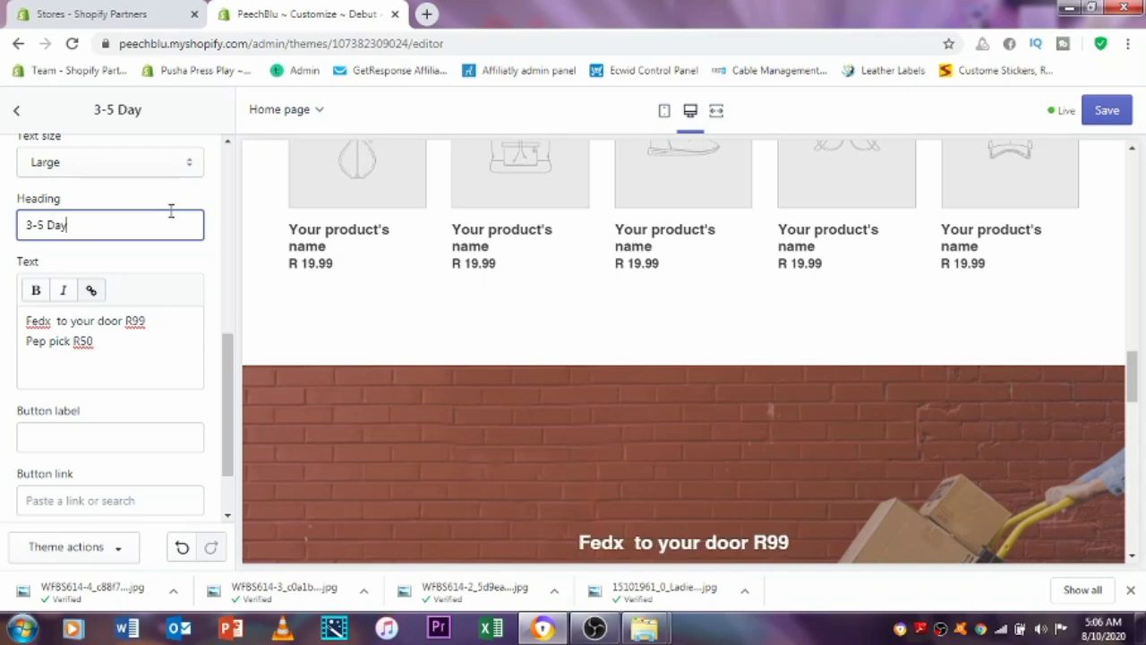
type(" Ma")
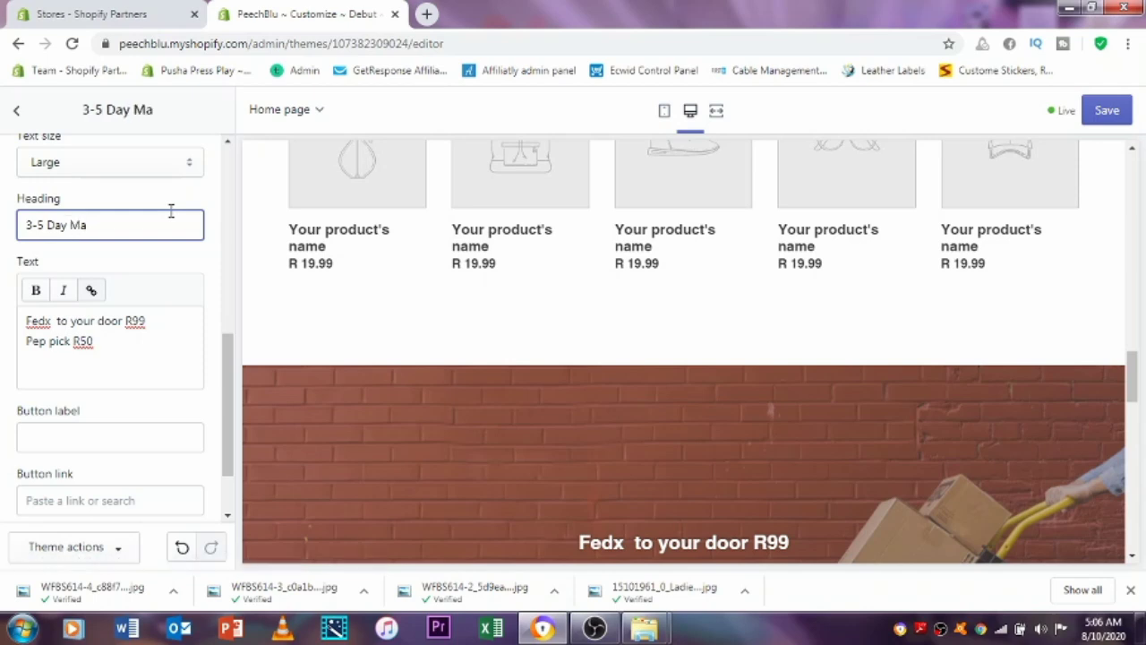
type("x ")
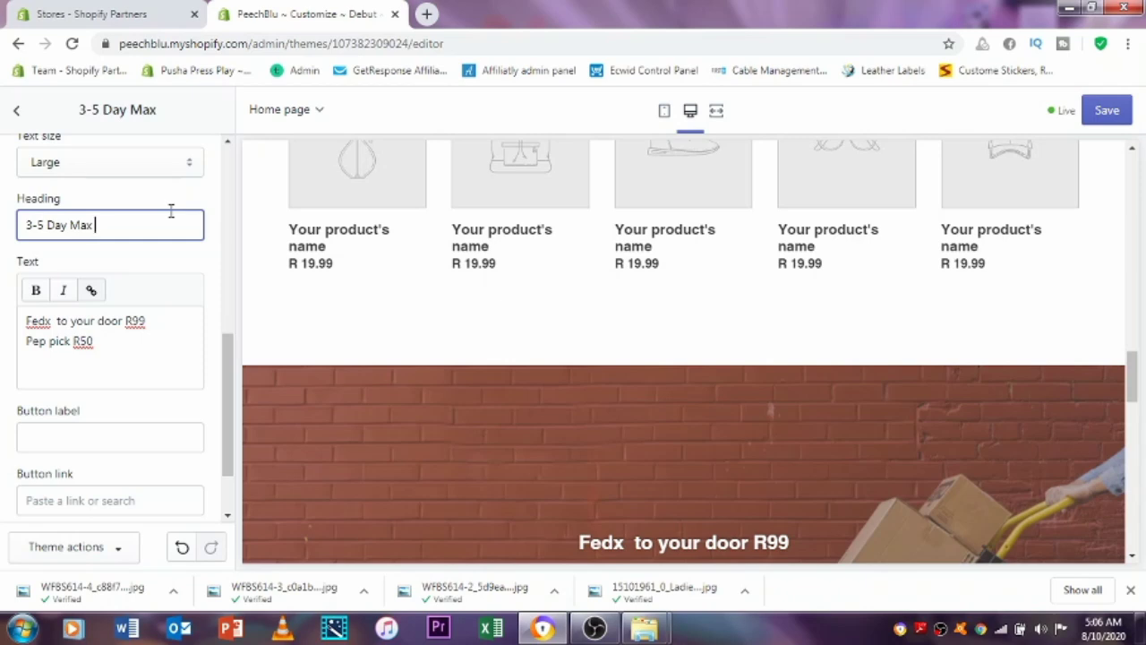
type("de")
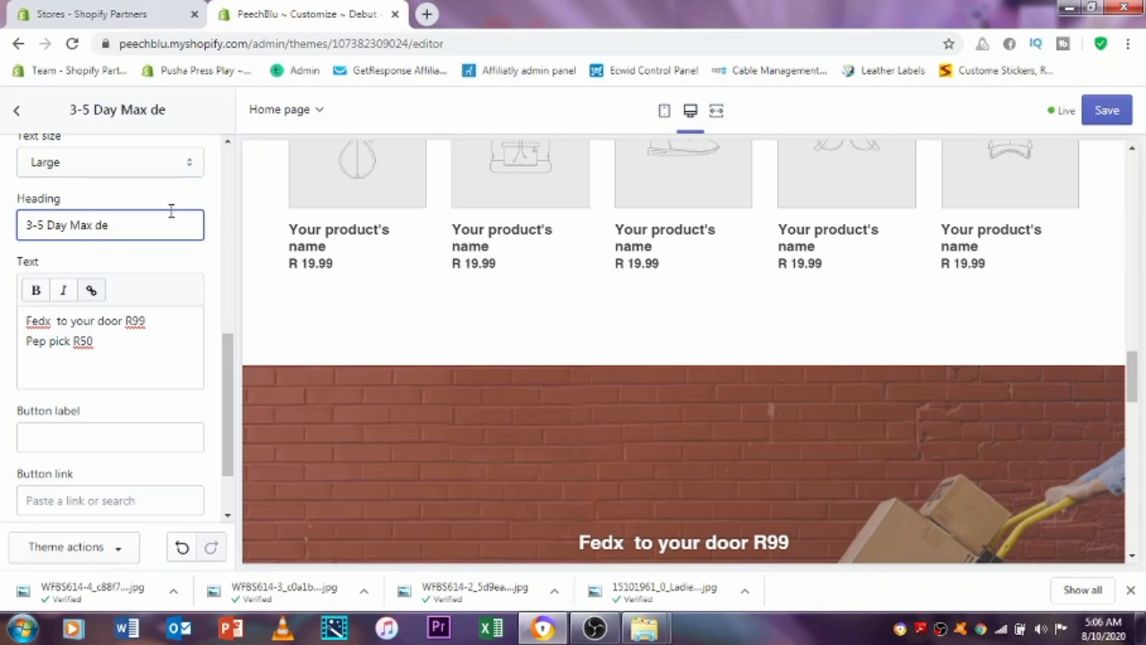
type("liv")
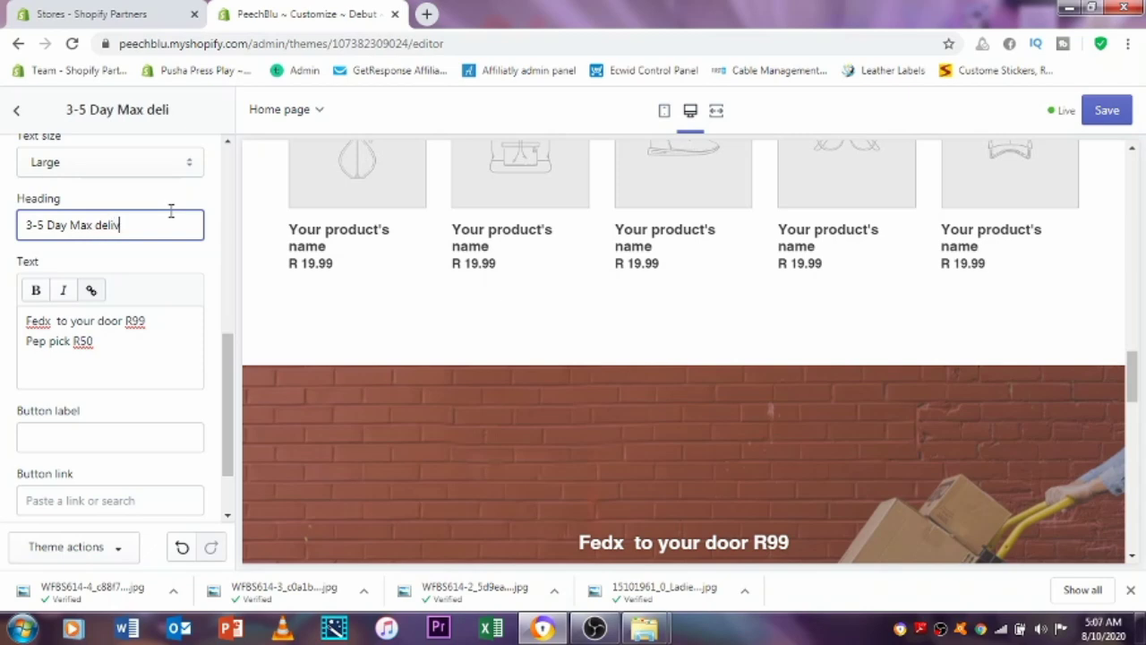
type("ery")
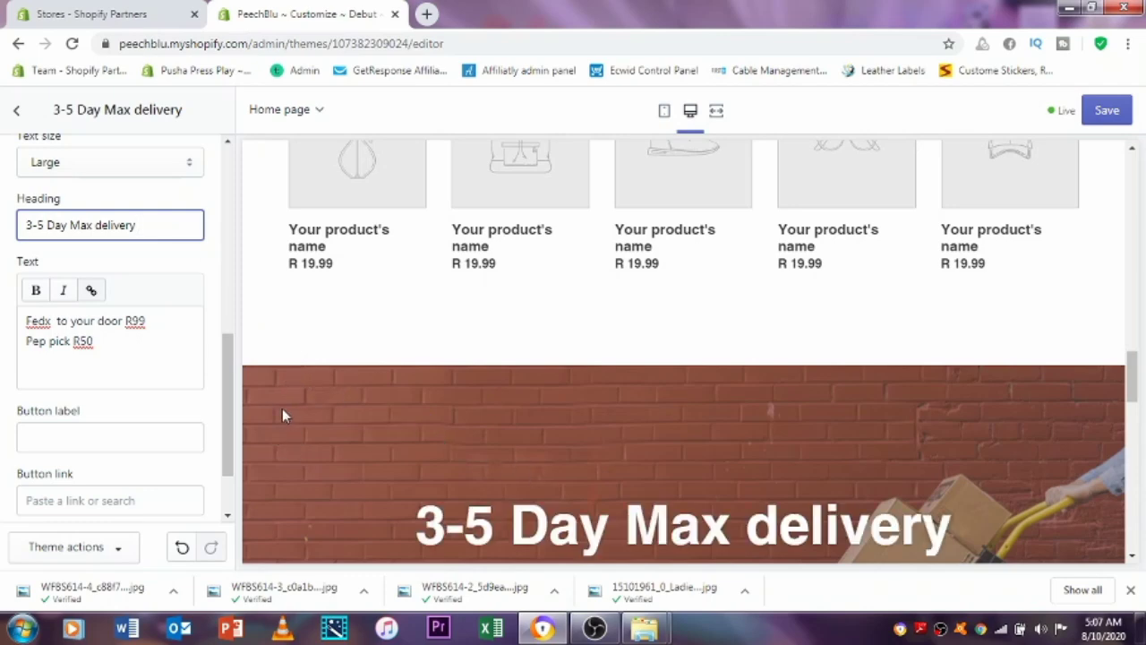
Try the Medium text size on the delivery banner and set it back to Large.
mouse_move(230, 383)
left_mouse_down()
mouse_move(230, 396)
mouse_move(231, 385)
left_mouse_up()
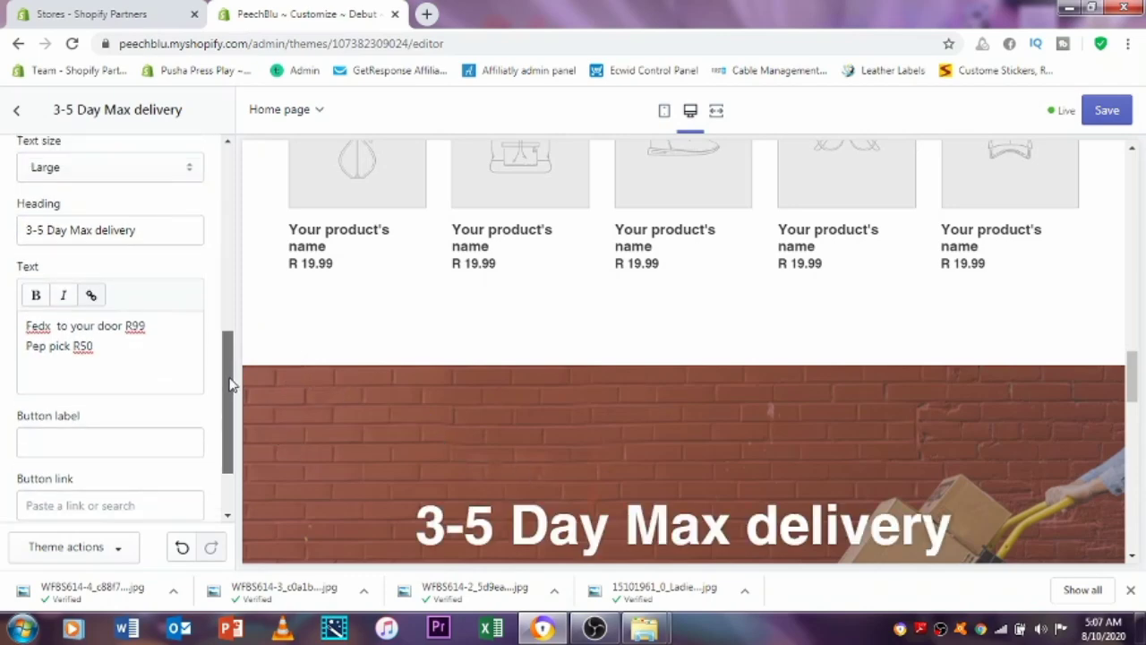
scroll(601, 480, "down", 3)
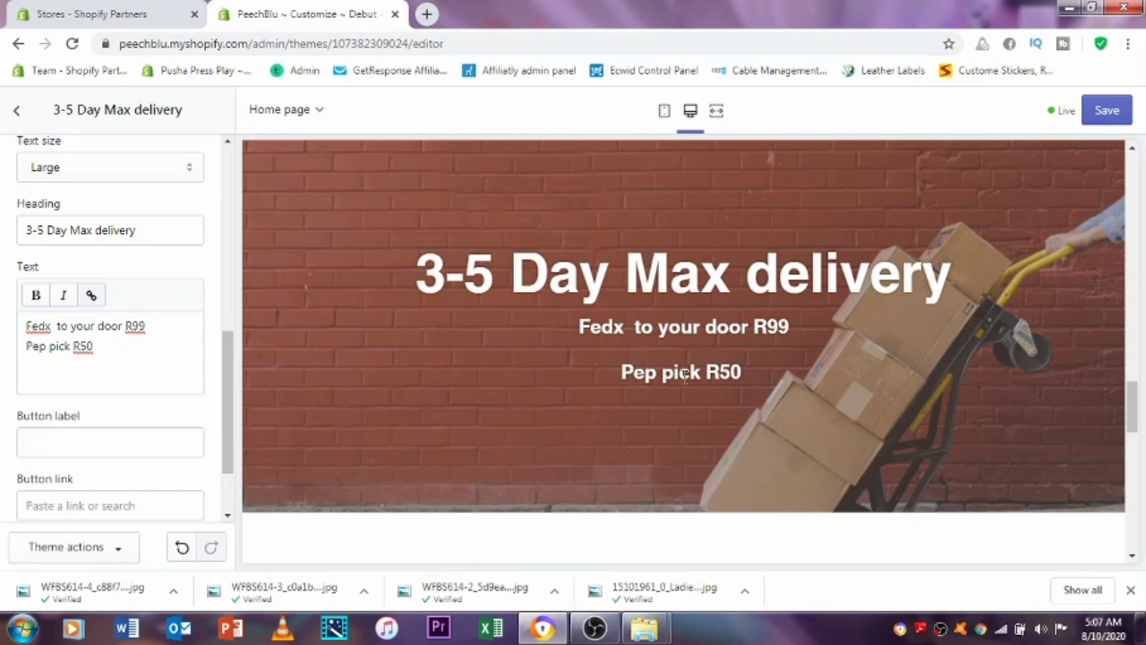
left_click_drag(230, 358, 213, 334)
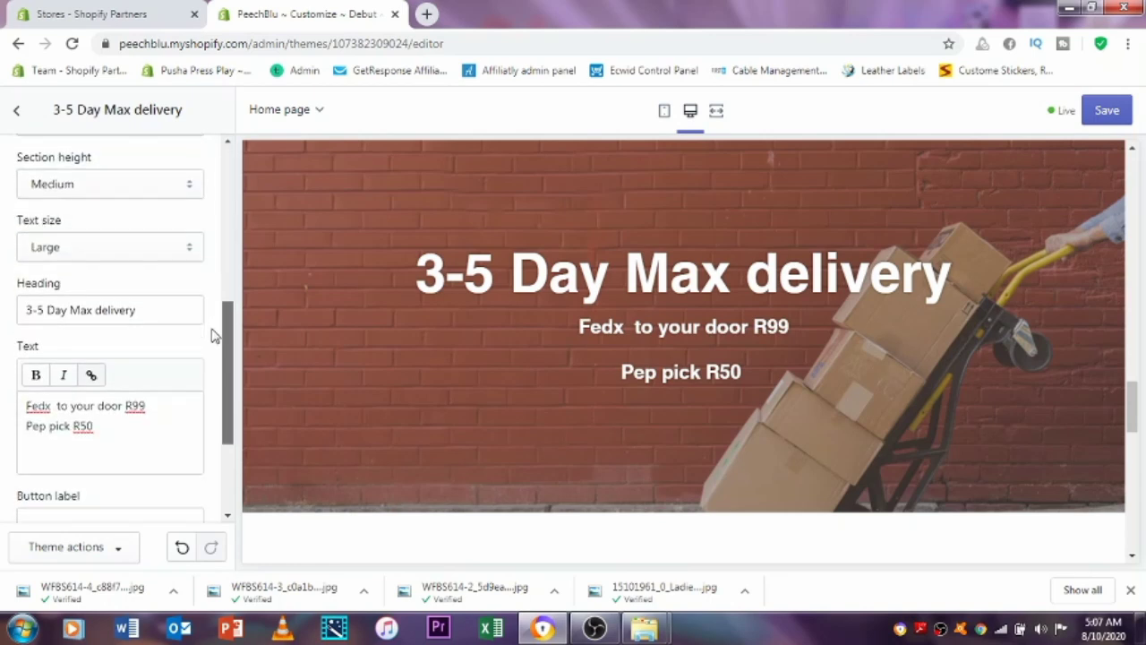
left_click(95, 253)
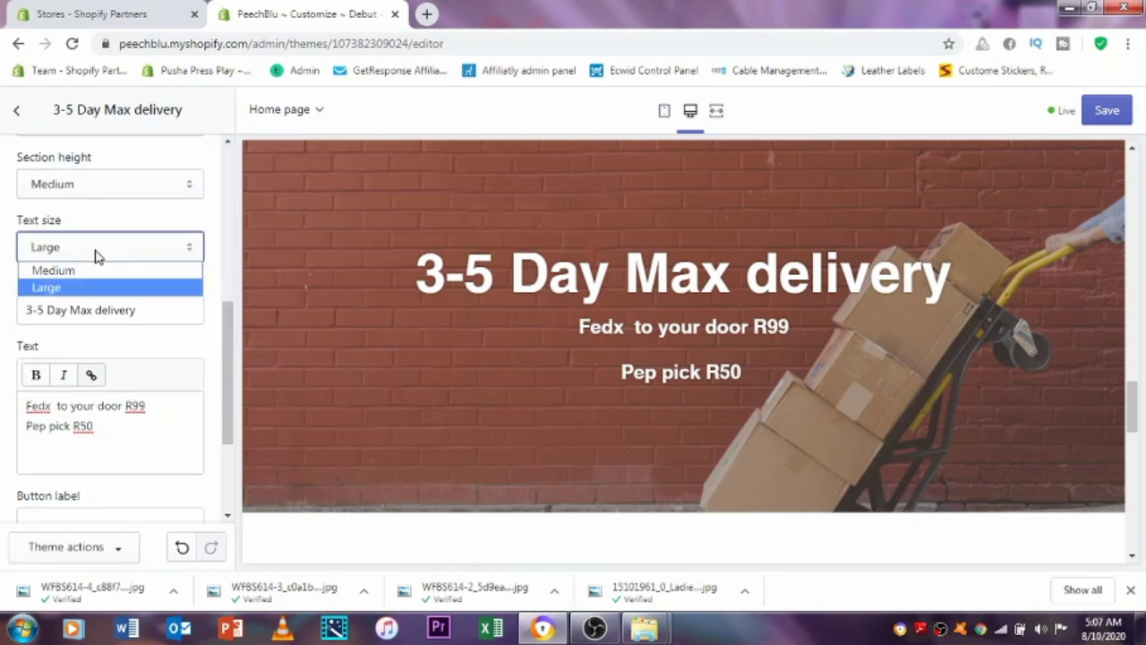
left_click(93, 272)
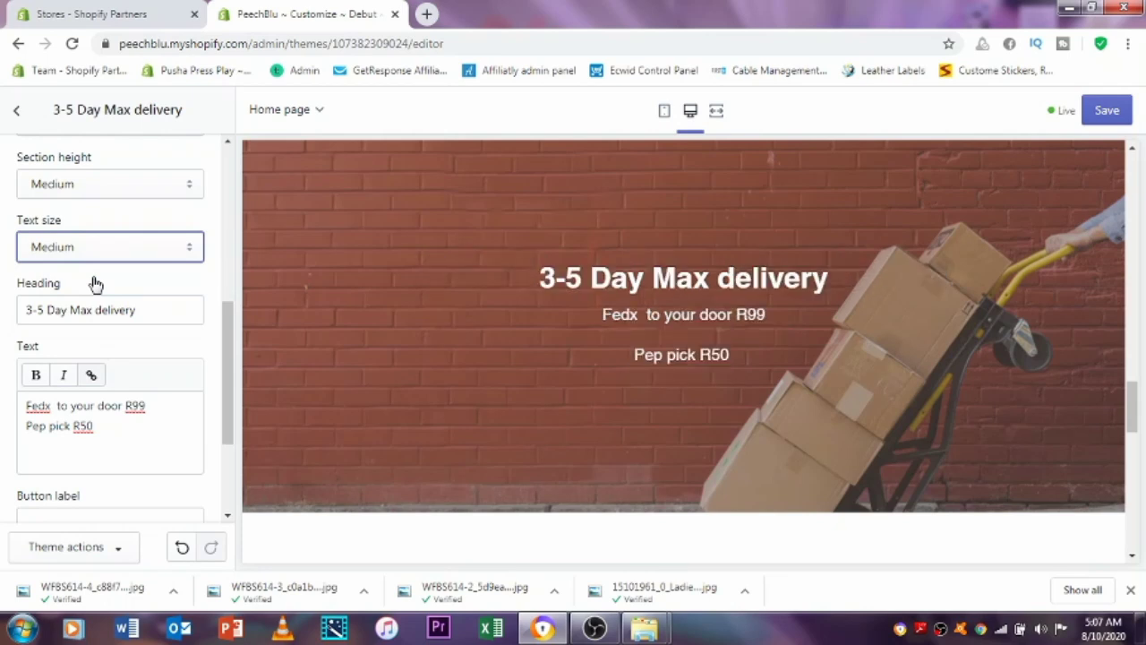
left_click(136, 255)
left_click(133, 283)
Set the delivery banner's section height to Small and save the theme changes.
left_click(117, 188)
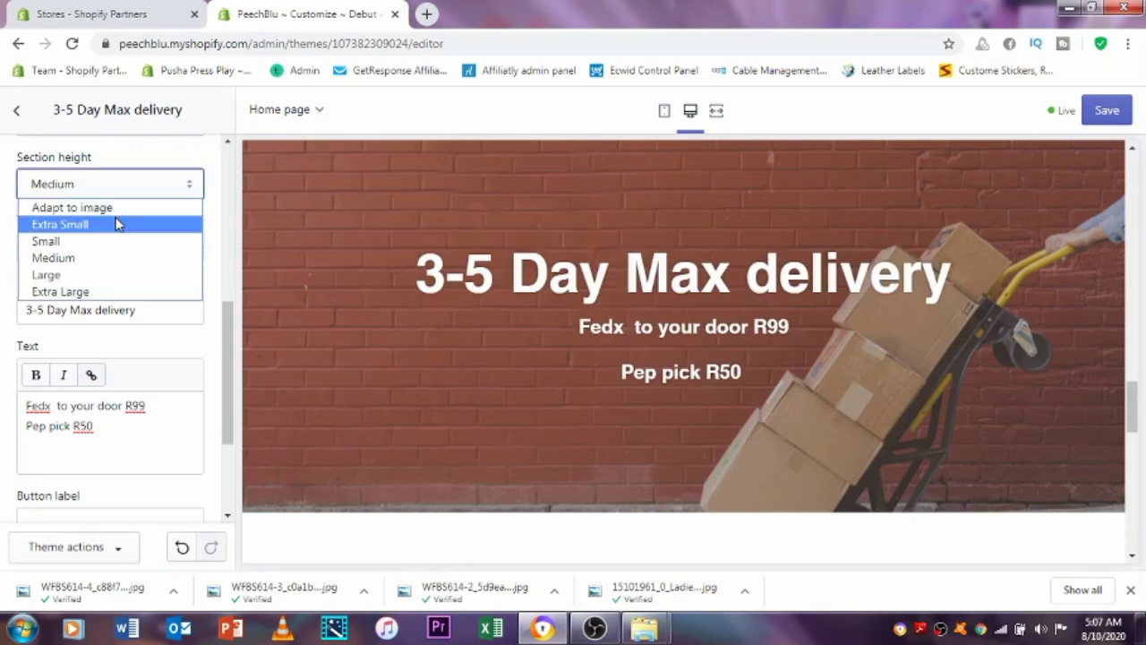
left_click(113, 242)
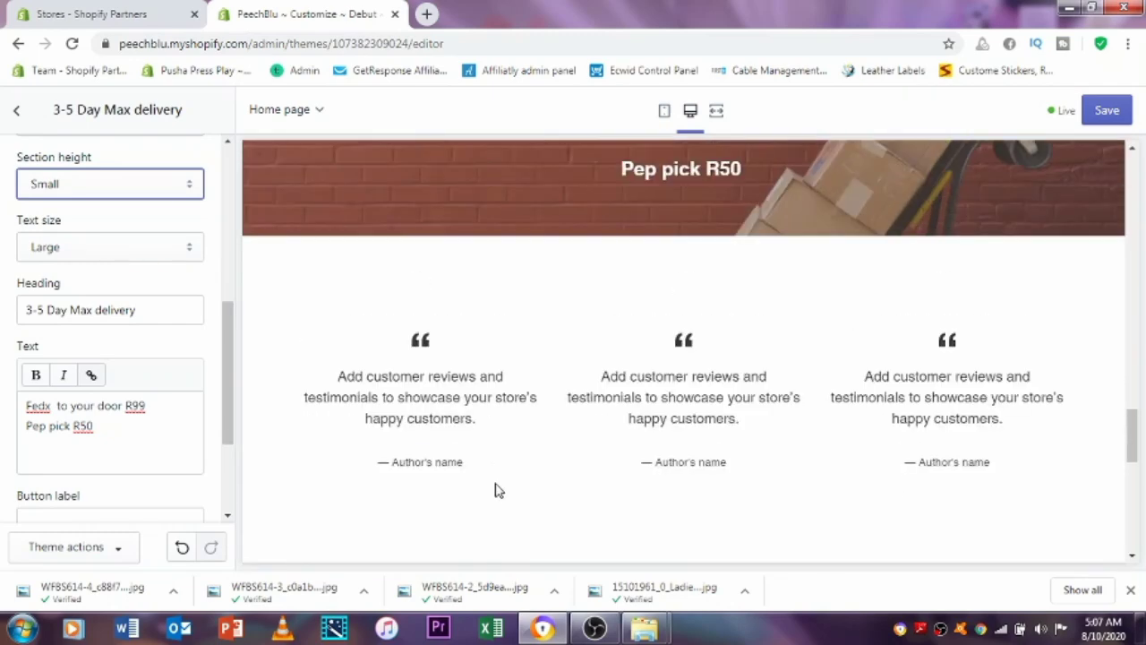
scroll(499, 489, "up", 1)
scroll(499, 487, "up", 4)
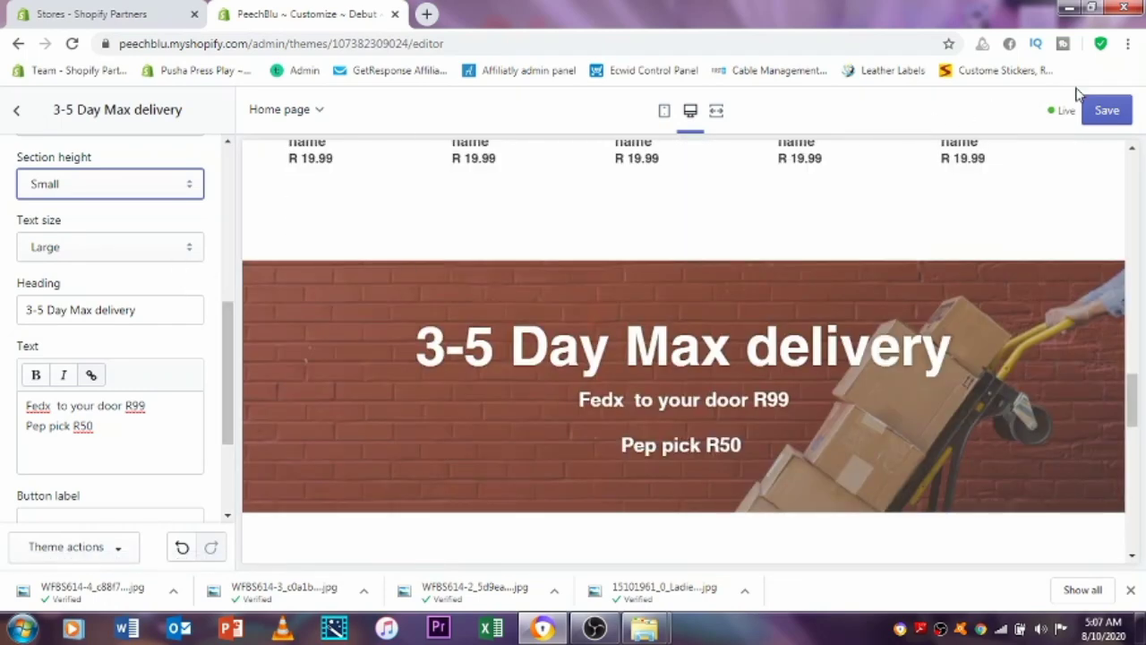
left_click(1109, 110)
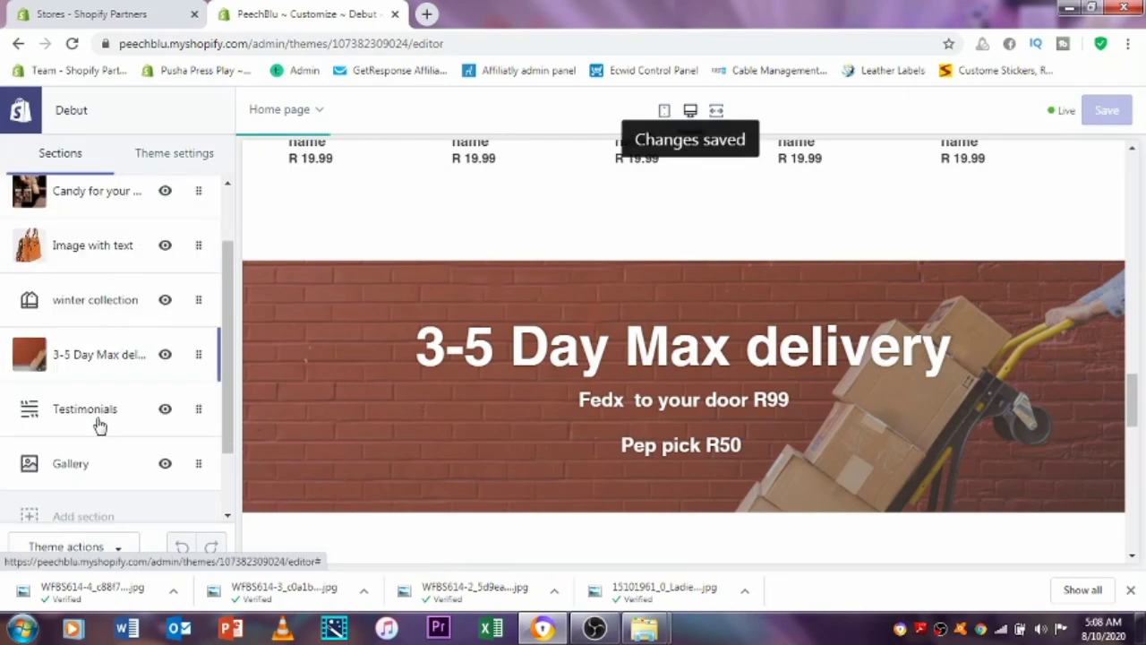
Remove the Testimonials section from the home page.
left_click(92, 421)
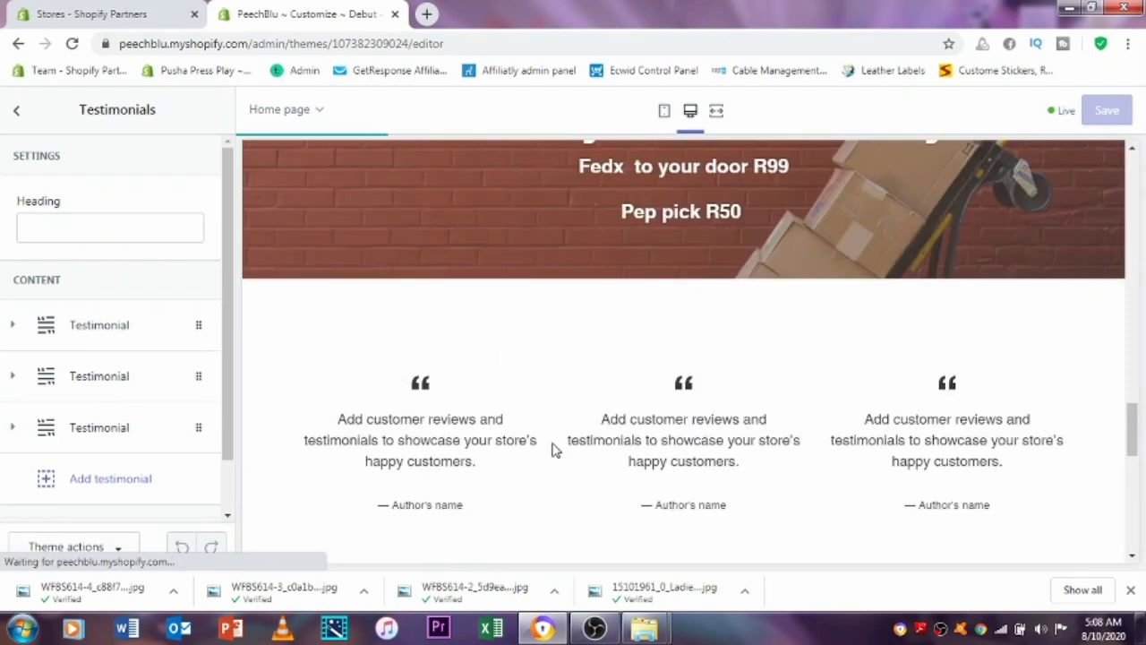
left_click_drag(225, 205, 231, 294)
left_click(100, 269)
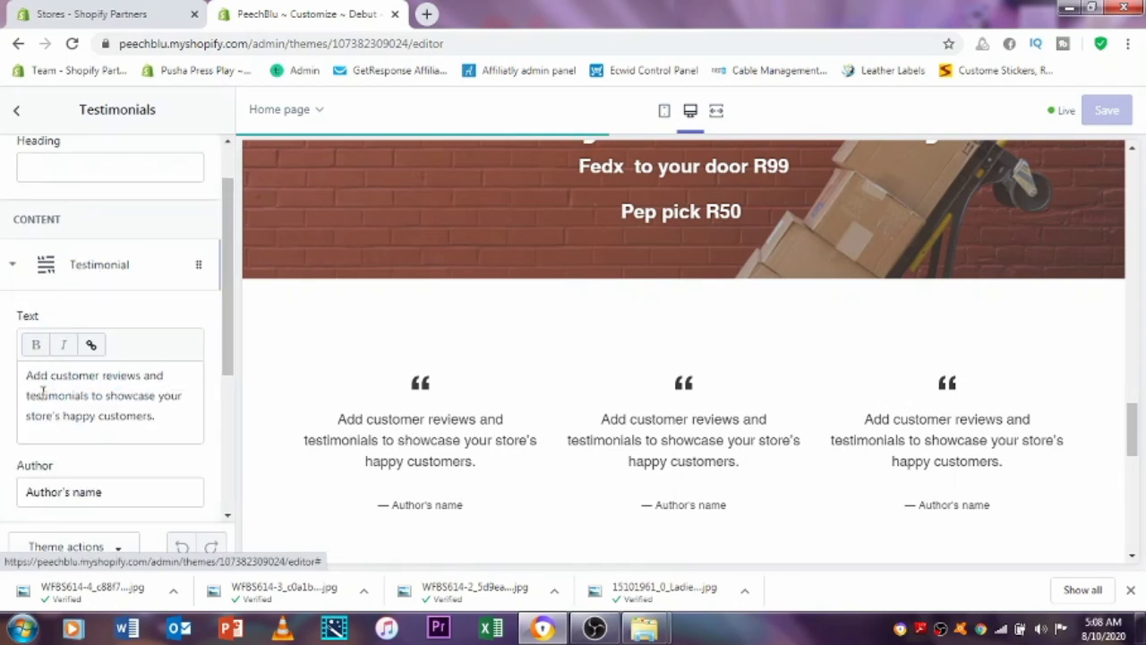
scroll(67, 389, "down", 2)
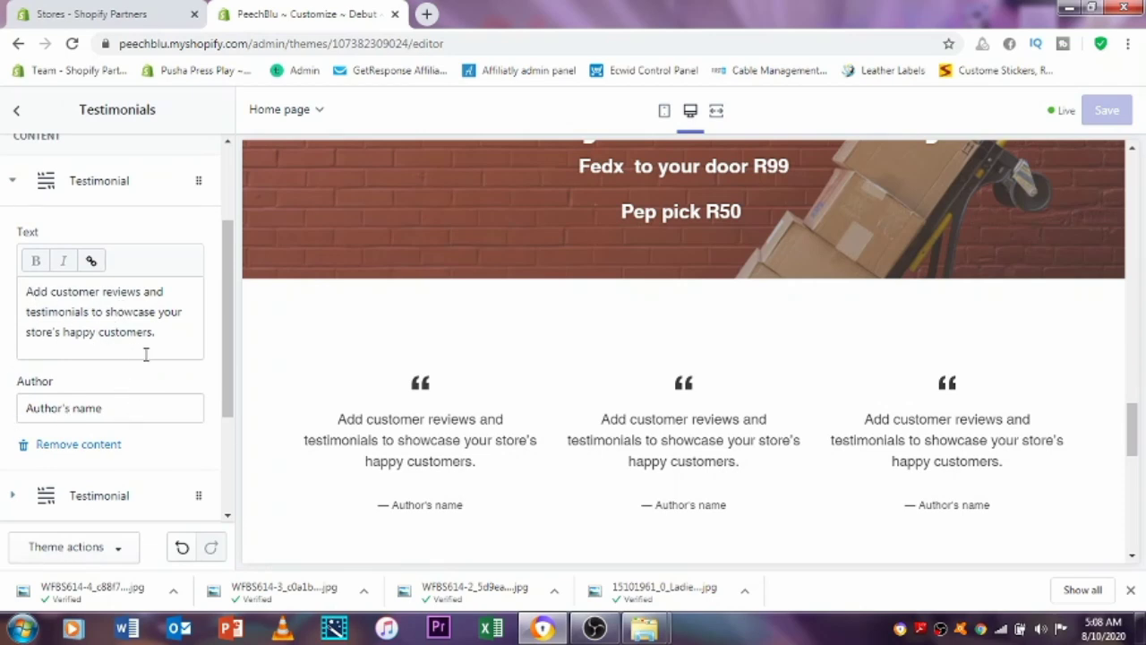
scroll(135, 308, "up", 3)
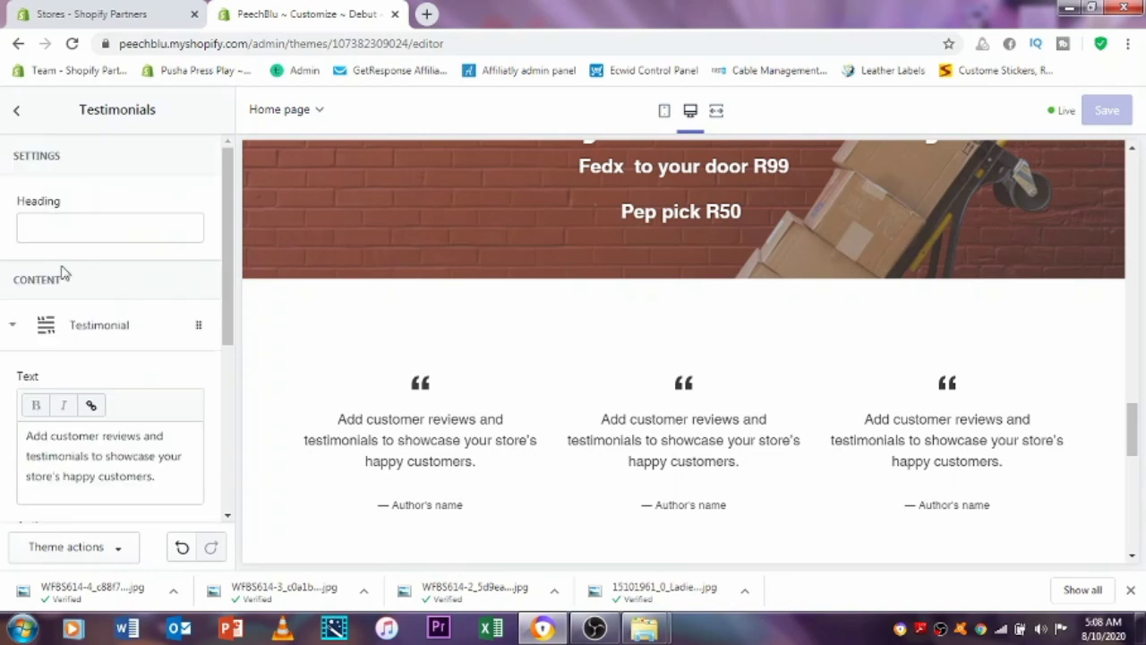
left_click(17, 110)
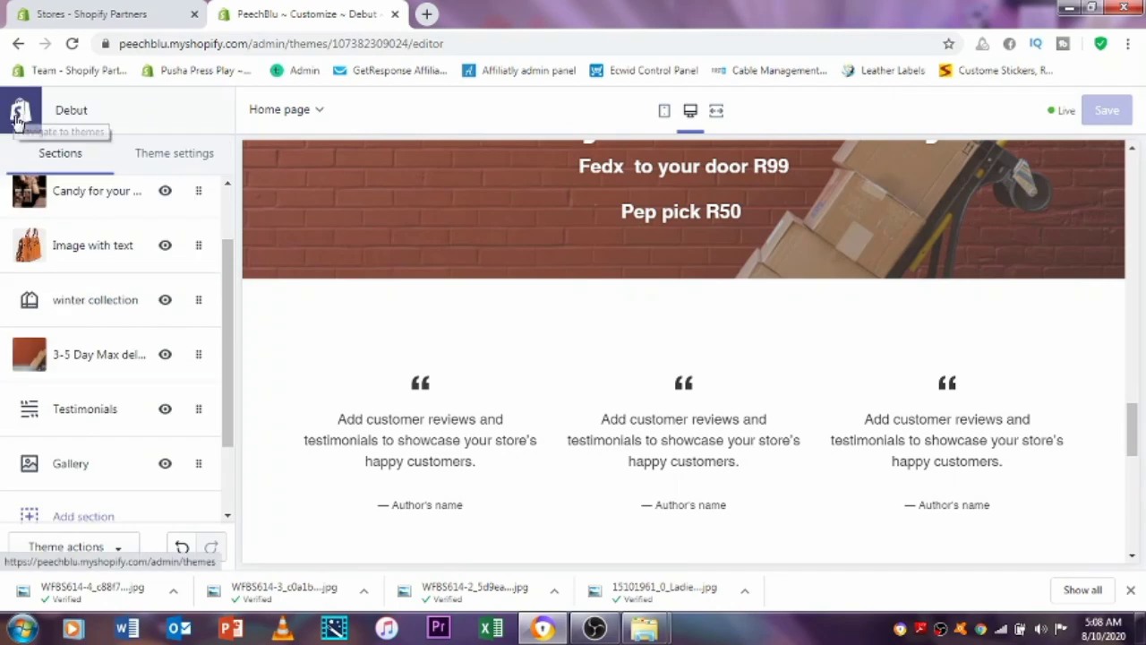
left_click(116, 424)
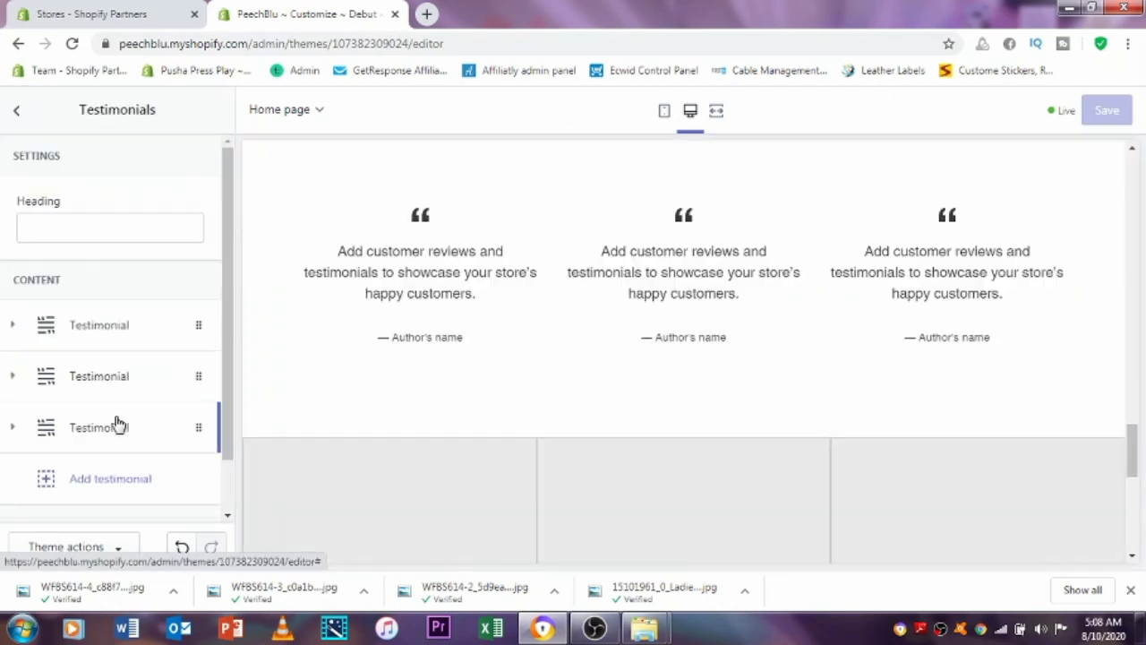
scroll(135, 399, "down", 2)
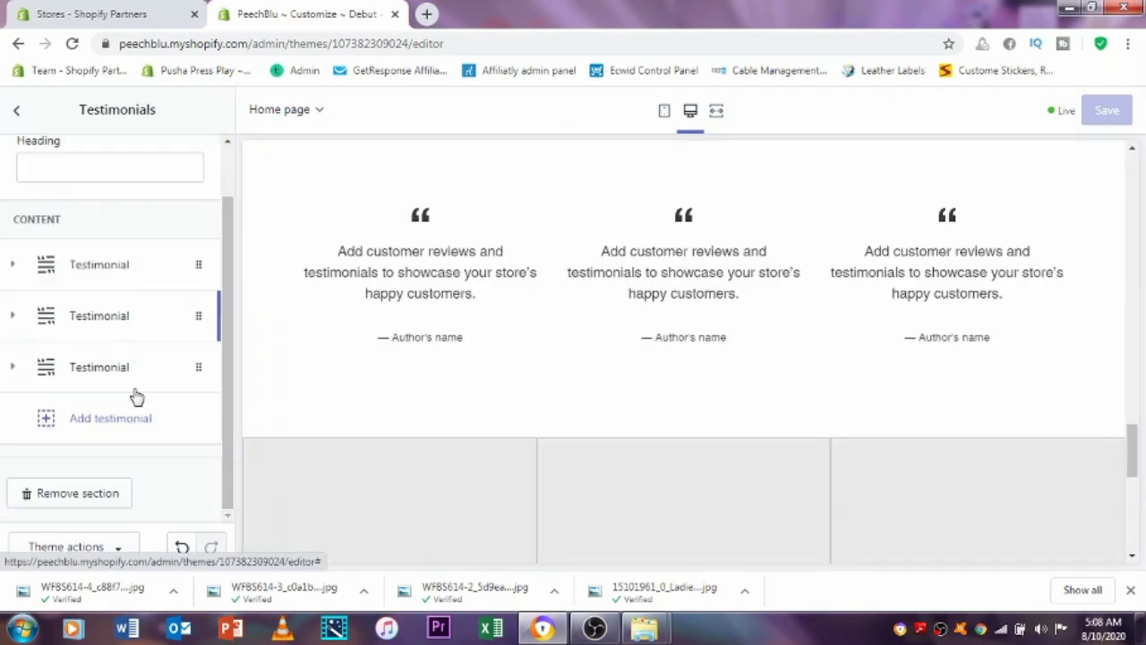
left_click(64, 494)
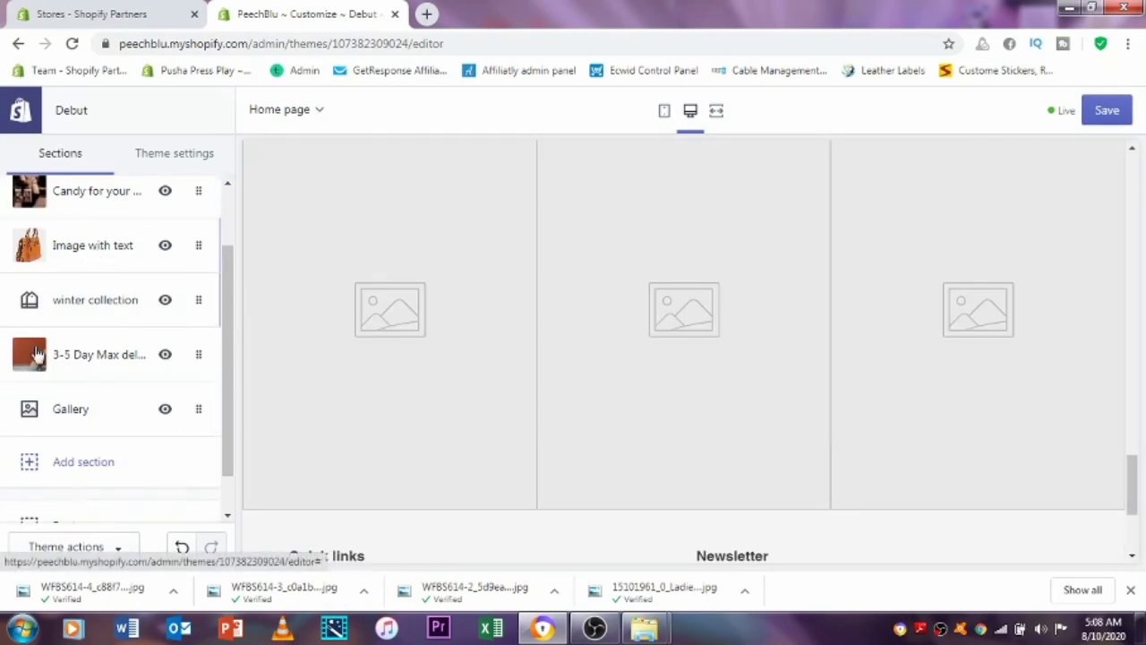
Remove the Gallery section with its three placeholder images from the home page.
left_click_drag(227, 392, 207, 312)
left_click(92, 371)
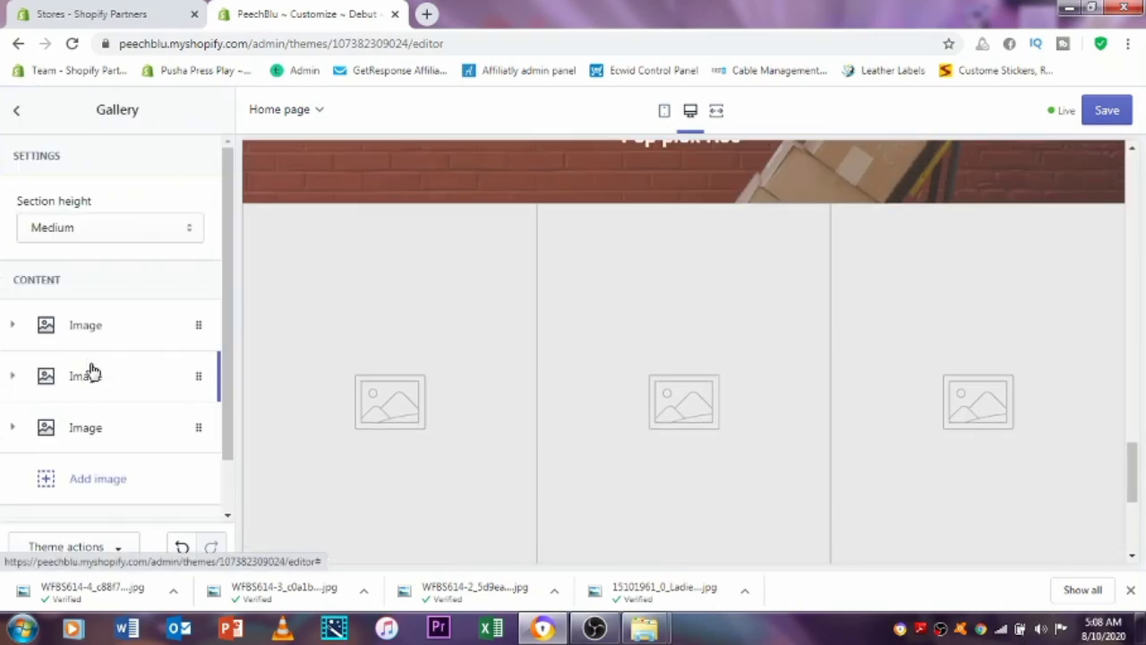
mouse_move(1134, 468)
left_mouse_down()
mouse_move(1138, 212)
mouse_move(1143, 475)
left_mouse_up()
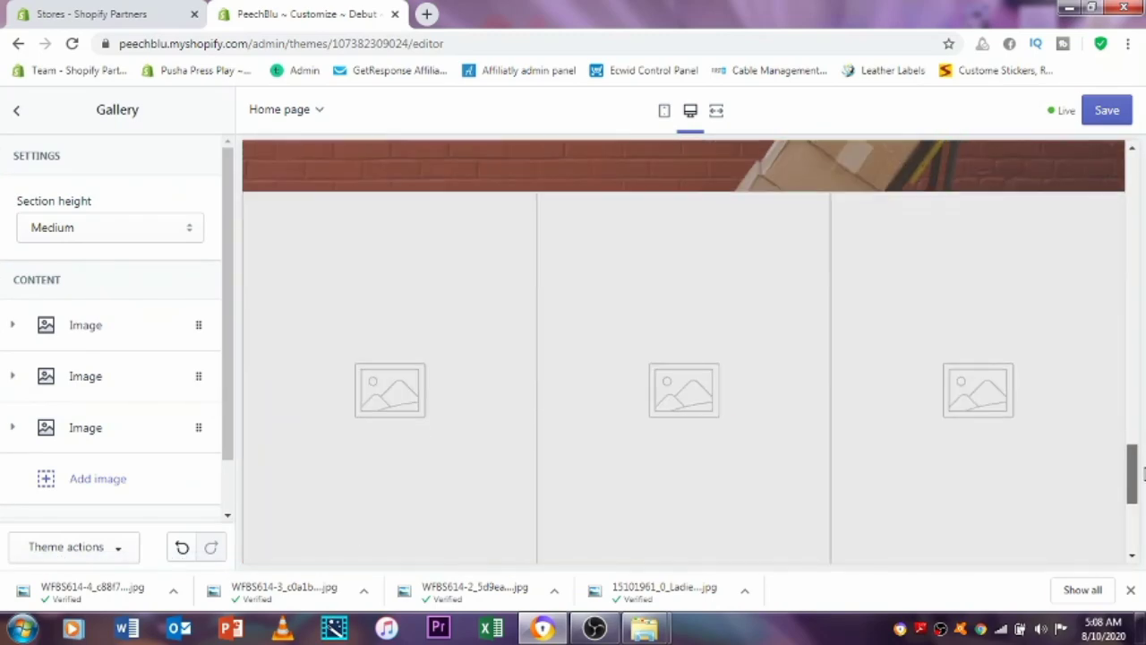
left_click(112, 391)
left_click(96, 329)
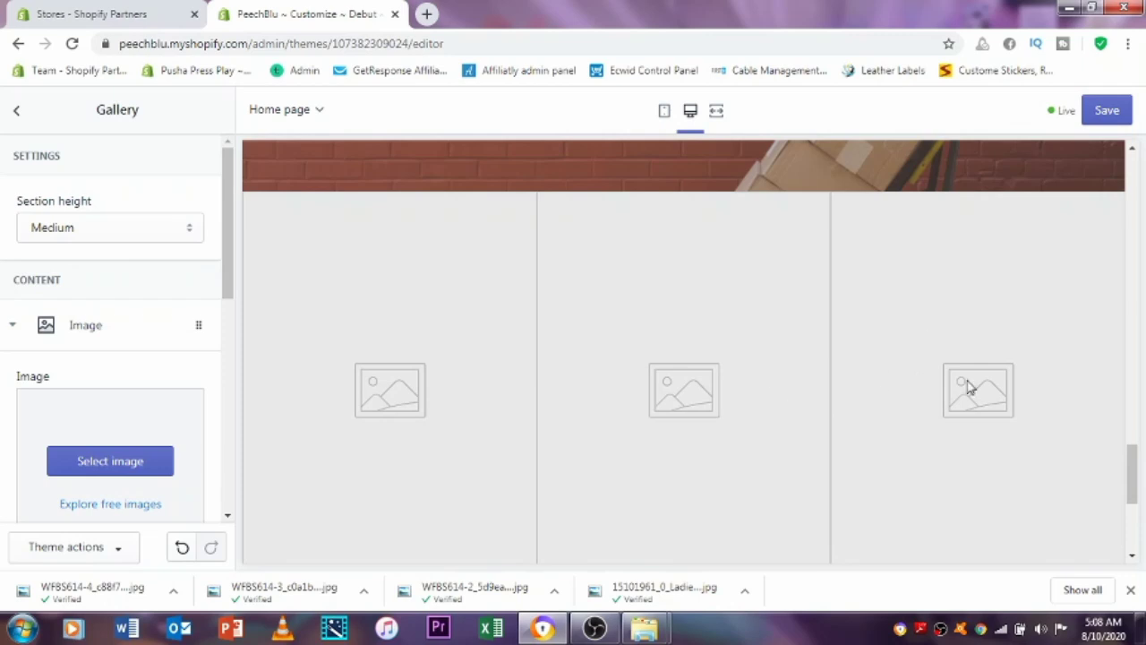
scroll(432, 338, "down", 4)
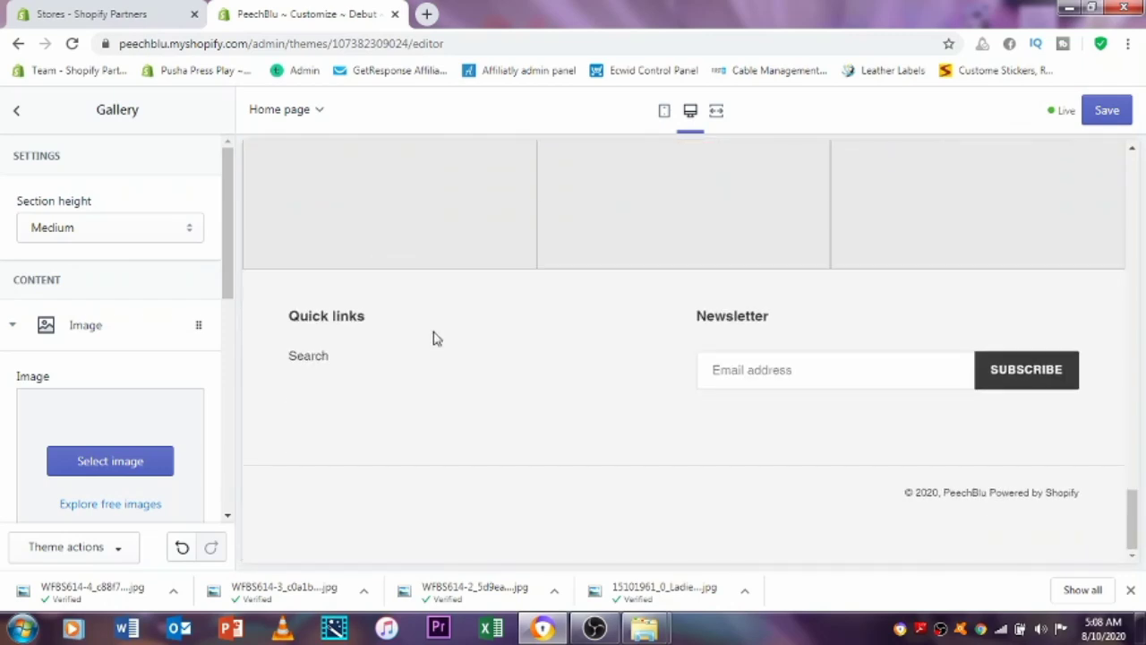
scroll(385, 278, "up", 1)
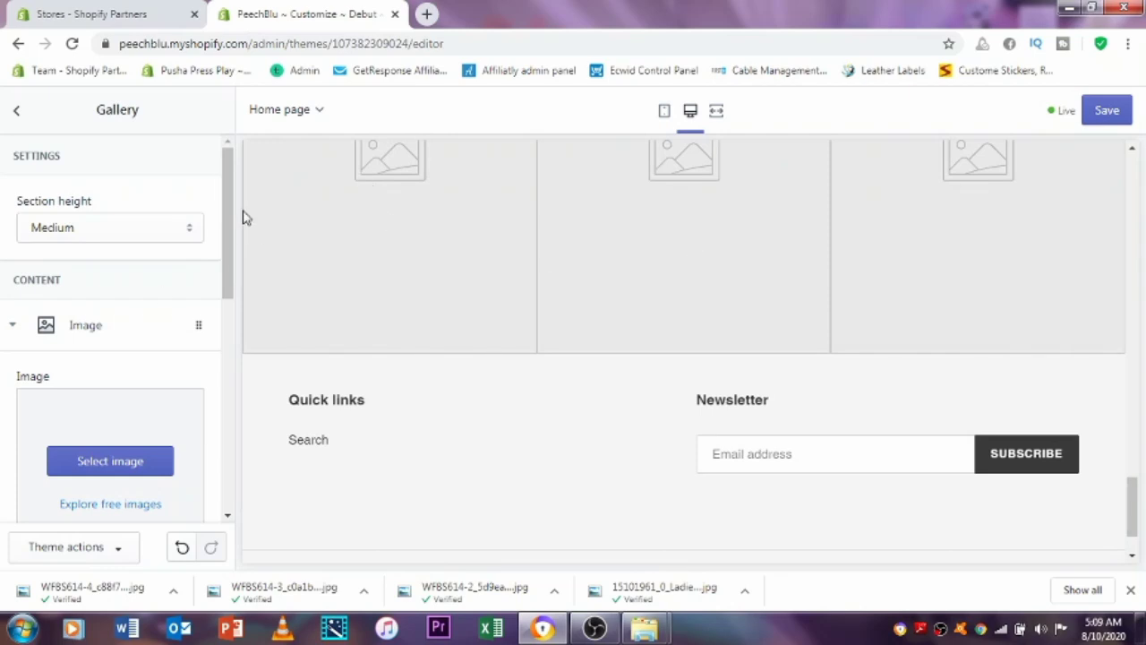
scroll(224, 286, "down", 1)
scroll(224, 286, "down", 5)
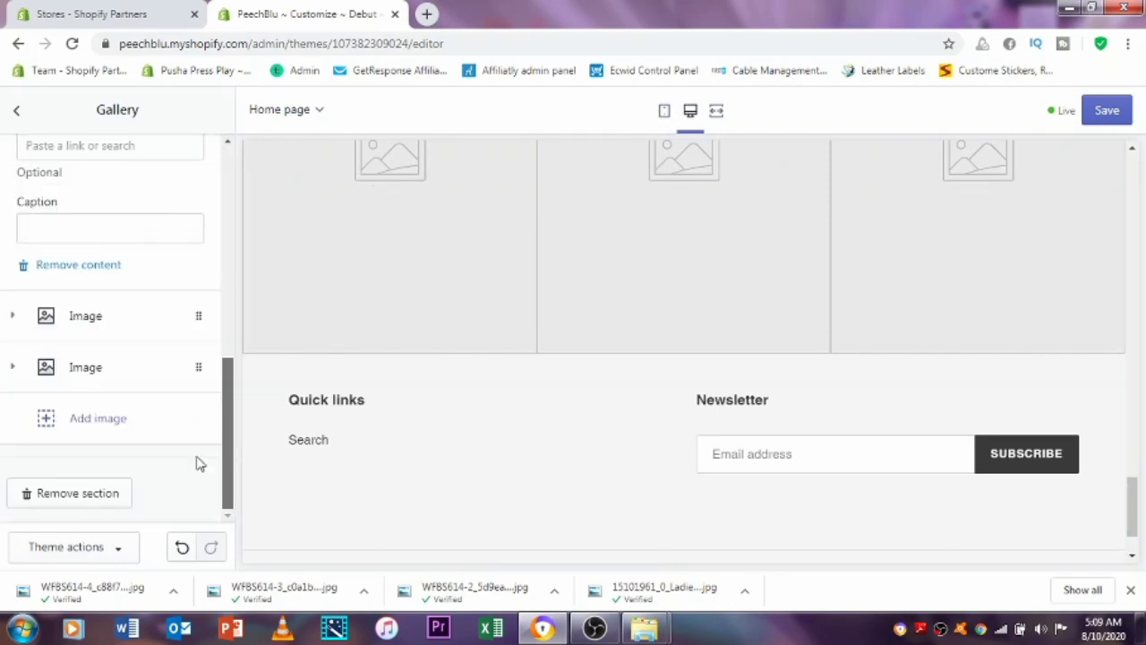
left_click(97, 494)
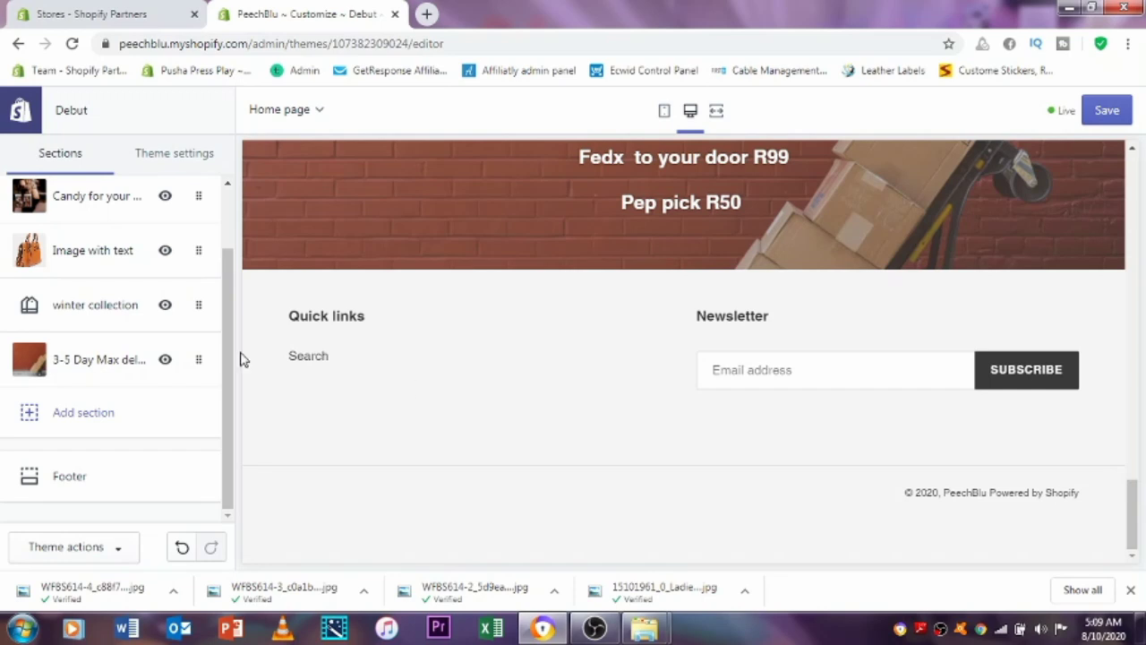
Change the heading of the footer's newsletter block to "whats on sale".
left_click(82, 479)
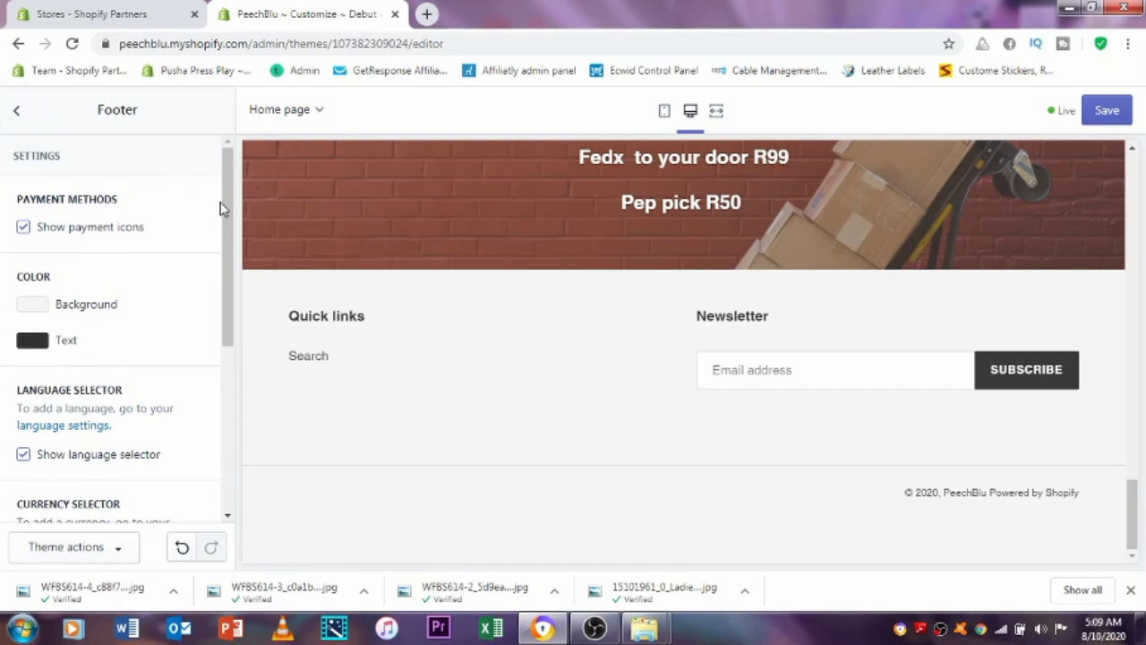
left_click_drag(229, 188, 232, 352)
left_click(121, 410)
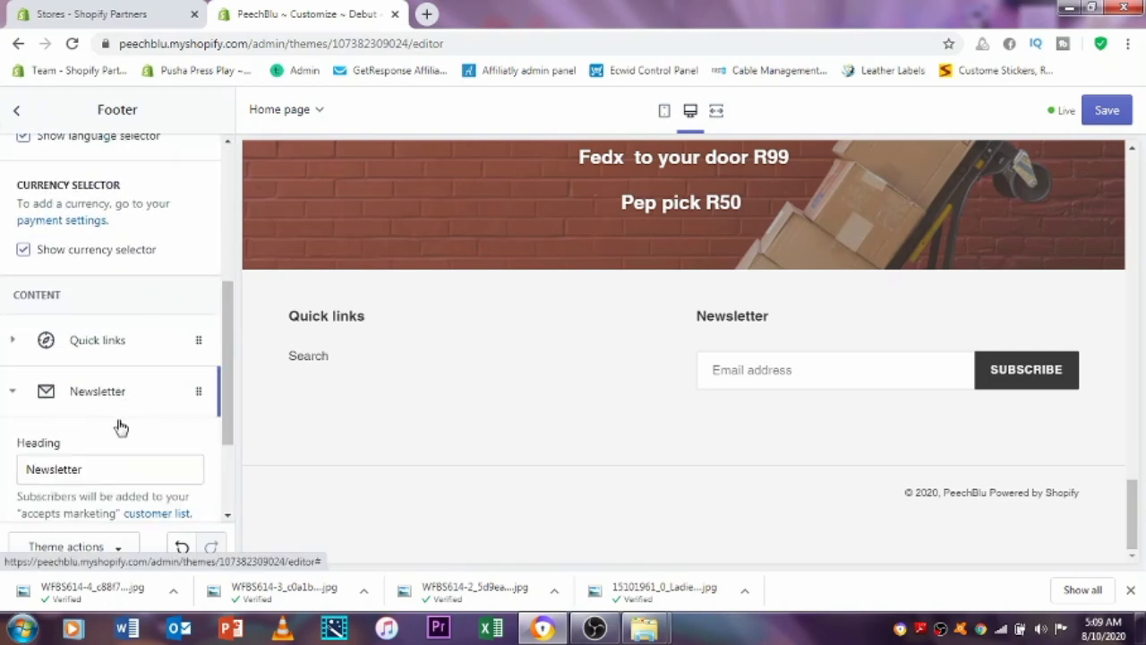
left_click(112, 469)
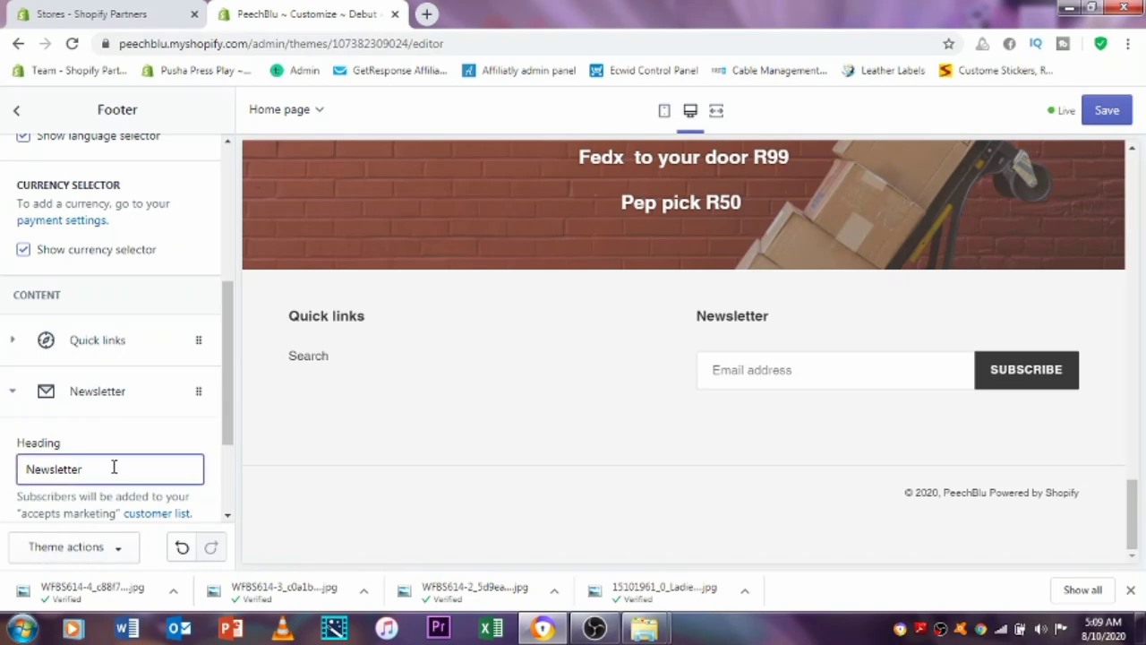
key("BackSpace")
key("BackSpace")
key("BackSpace")
key("BackSpace")
key("BackSpace")
key("BackSpace")
key("BackSpace")
key("BackSpace")
type("whats on ")
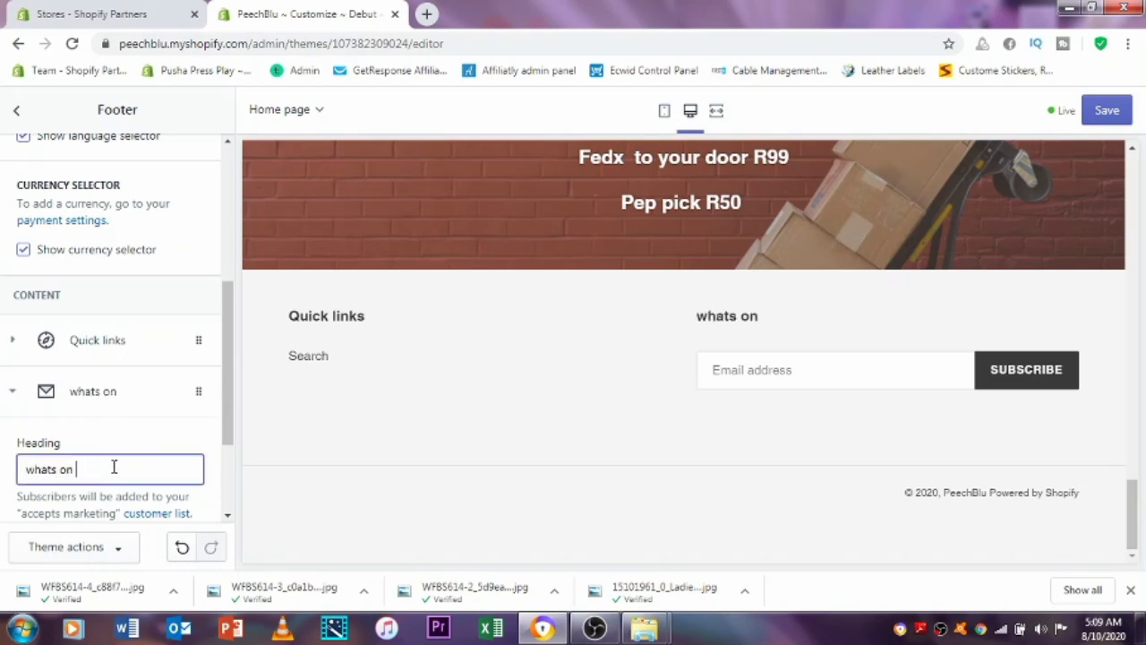
type("sale")
Examine the footer's Quick links heading and menu settings, and return to the section list to view the top of the home page.
left_click_drag(231, 392, 230, 439)
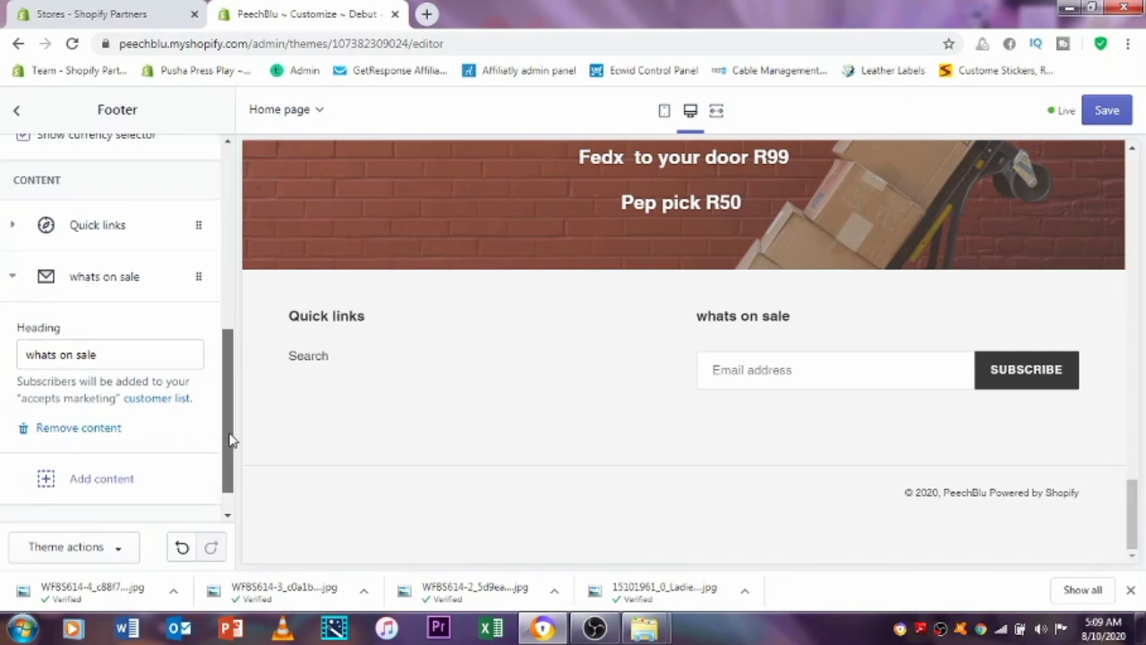
left_click(144, 248)
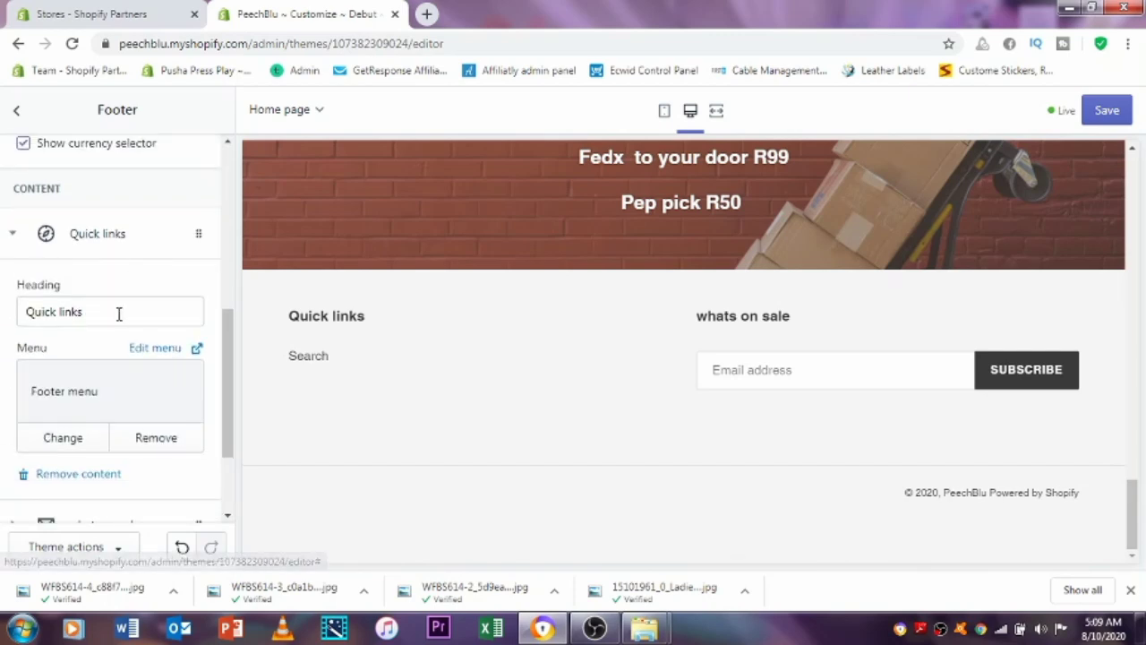
scroll(118, 319, "down", 1)
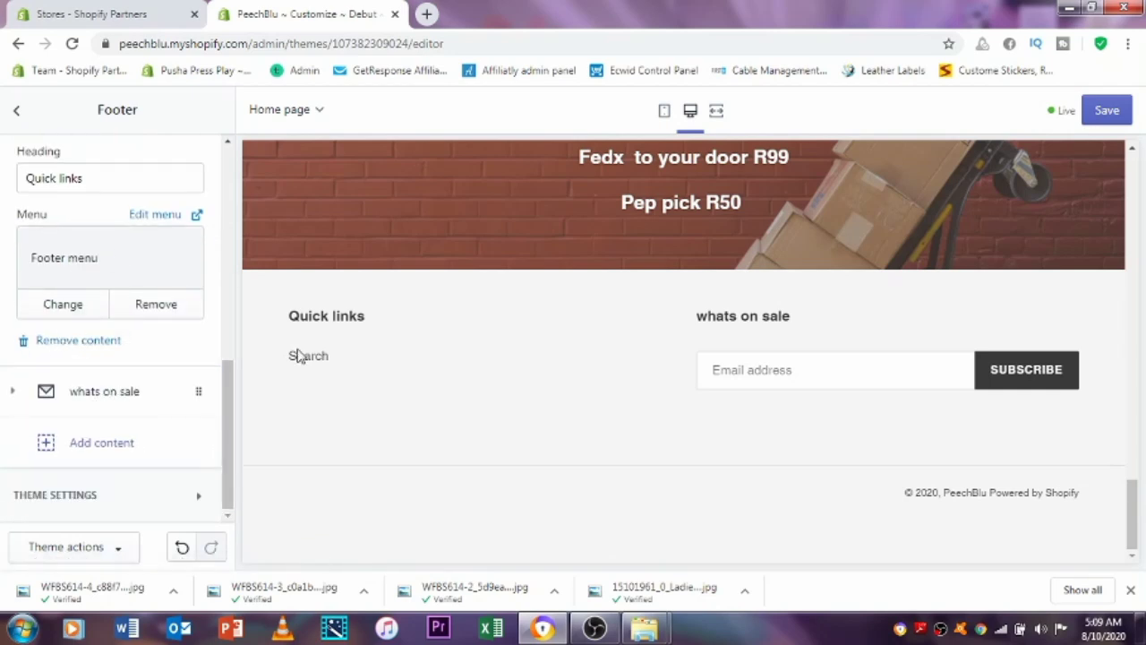
left_click(55, 494)
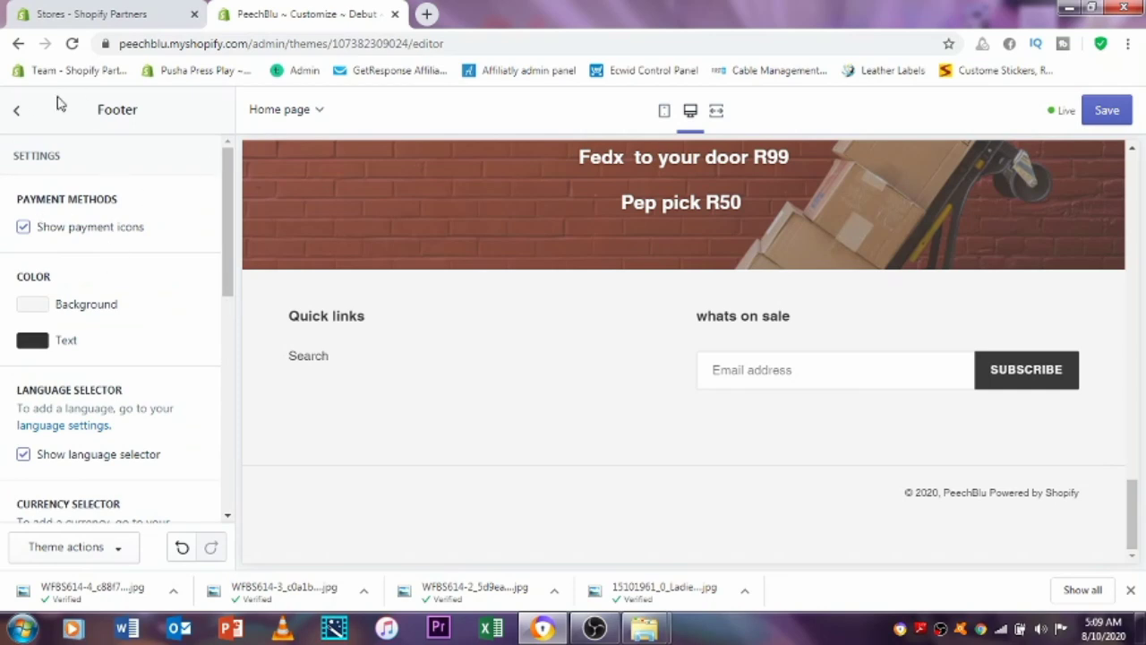
left_click(19, 111)
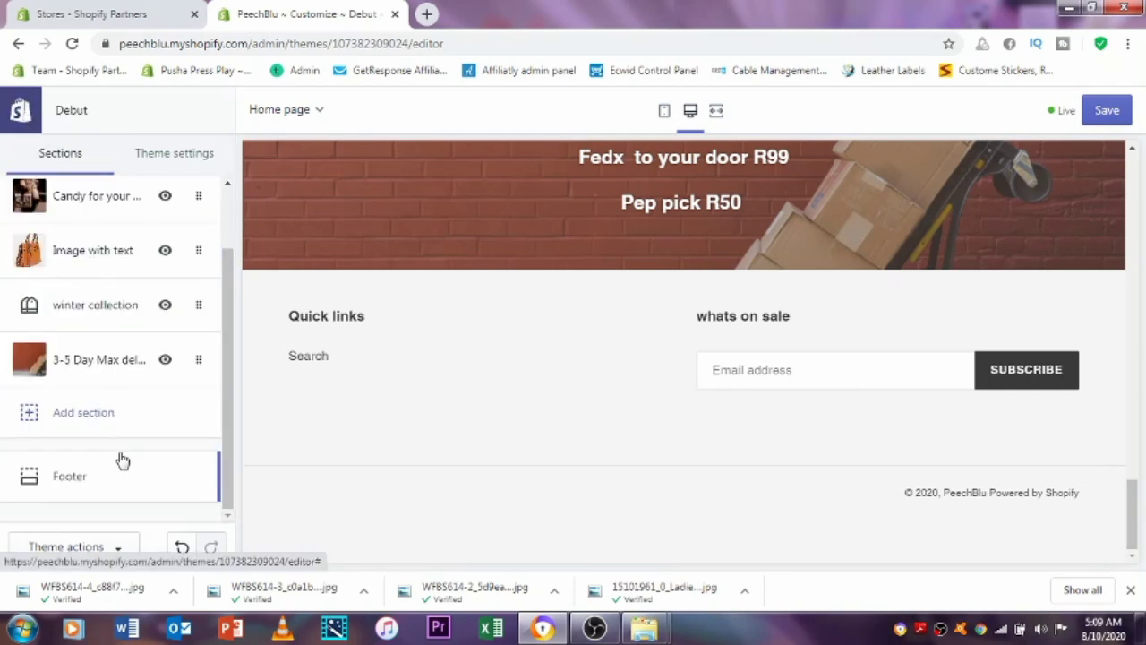
scroll(124, 461, "up", 1)
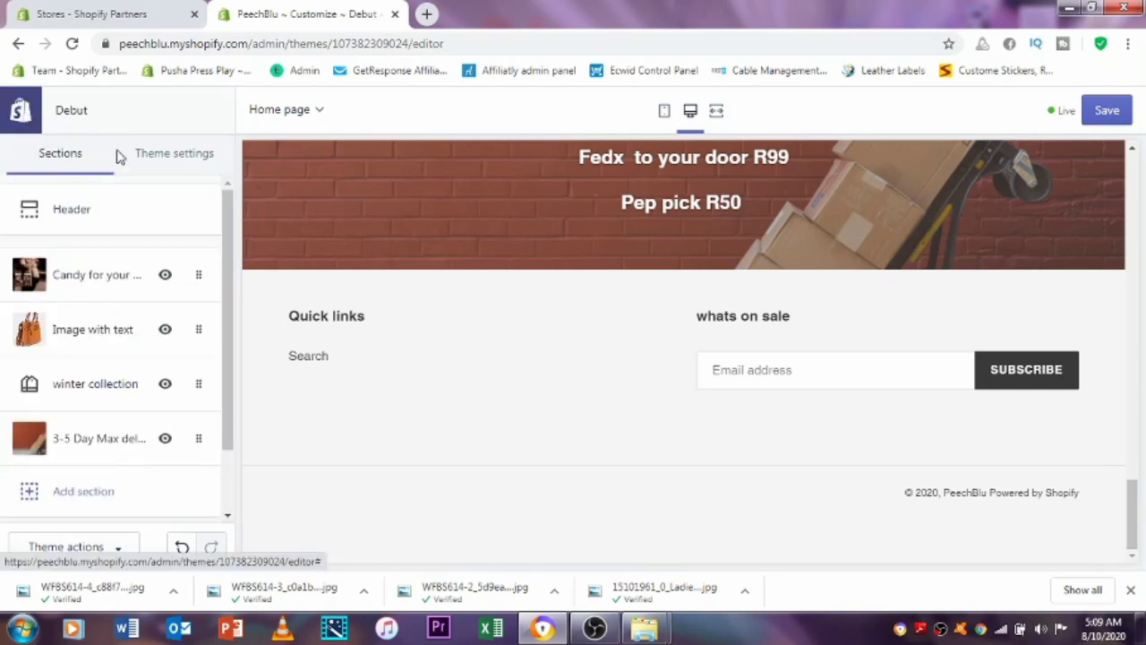
left_click_drag(1132, 502, 1127, 139)
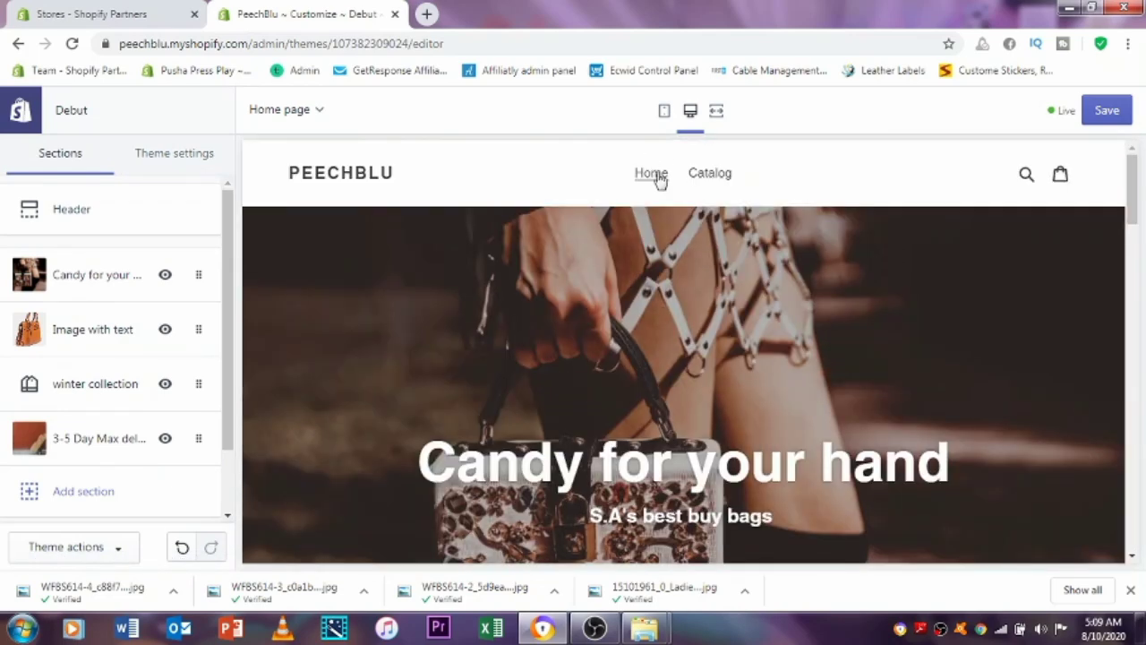
Open the Catalog page in the theme preview and examine its product layout and sections.
left_click(728, 175)
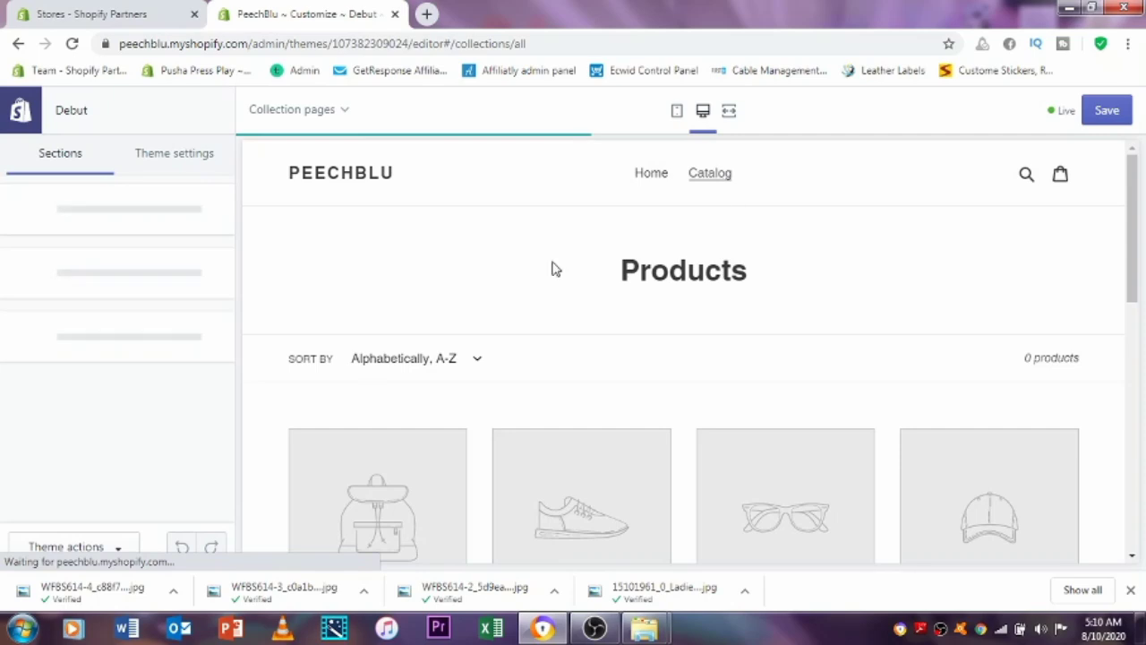
left_click_drag(1134, 170, 1142, 280)
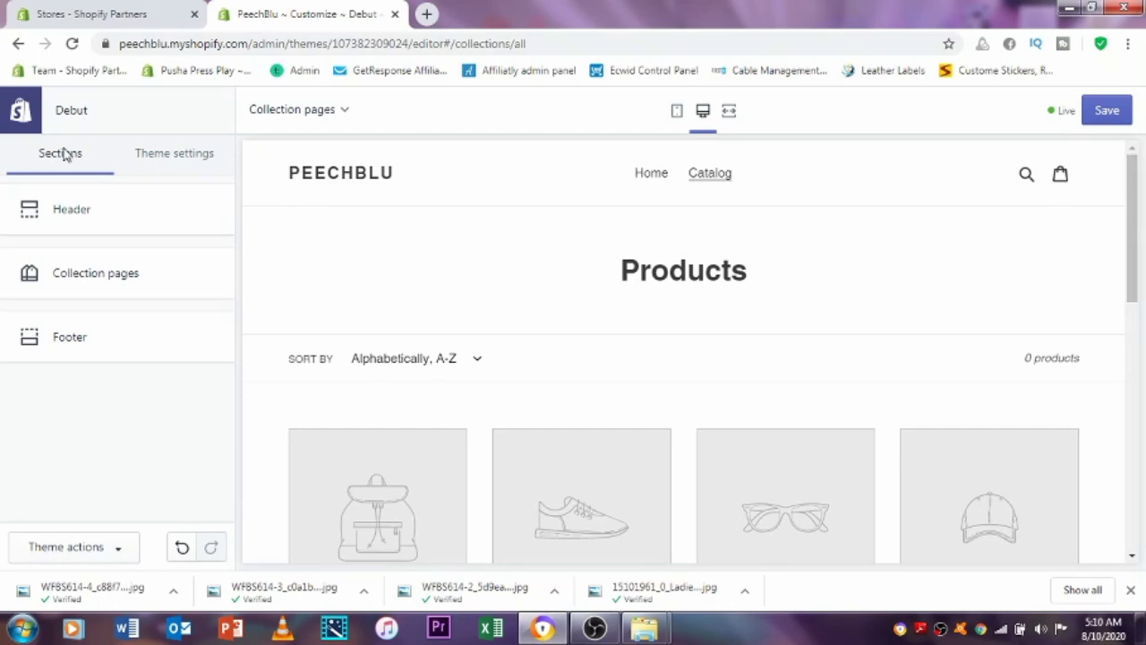
scroll(394, 448, "down", 3)
scroll(468, 355, "up", 3)
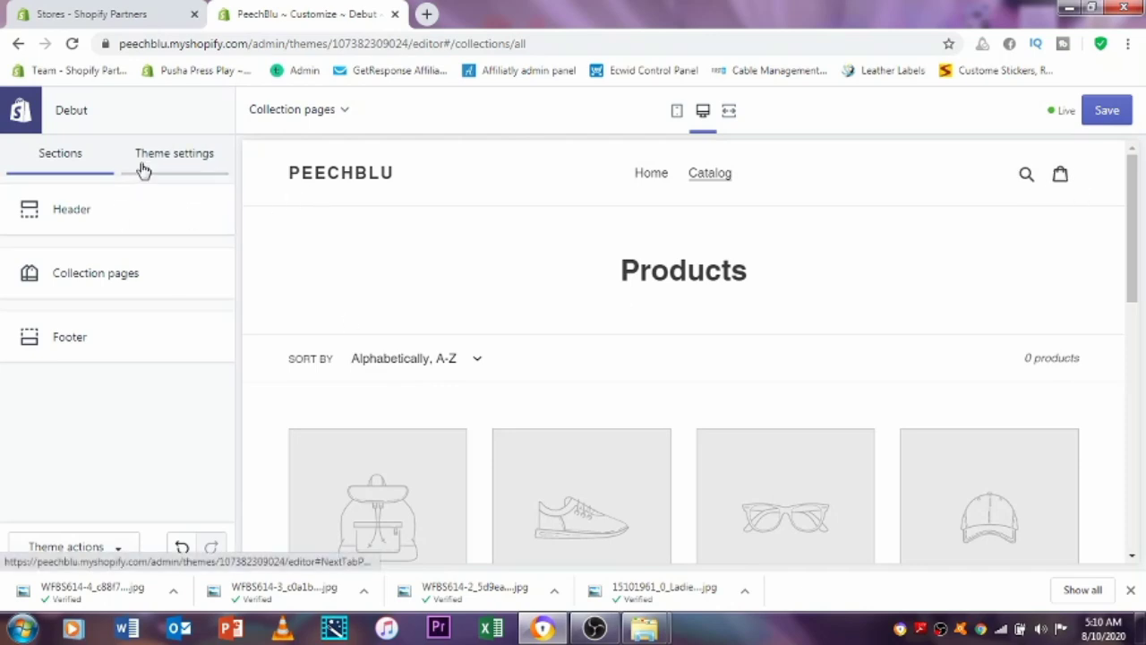
Save the Debut theme changes and exit the theme editor to the store's Themes page.
left_click(20, 111)
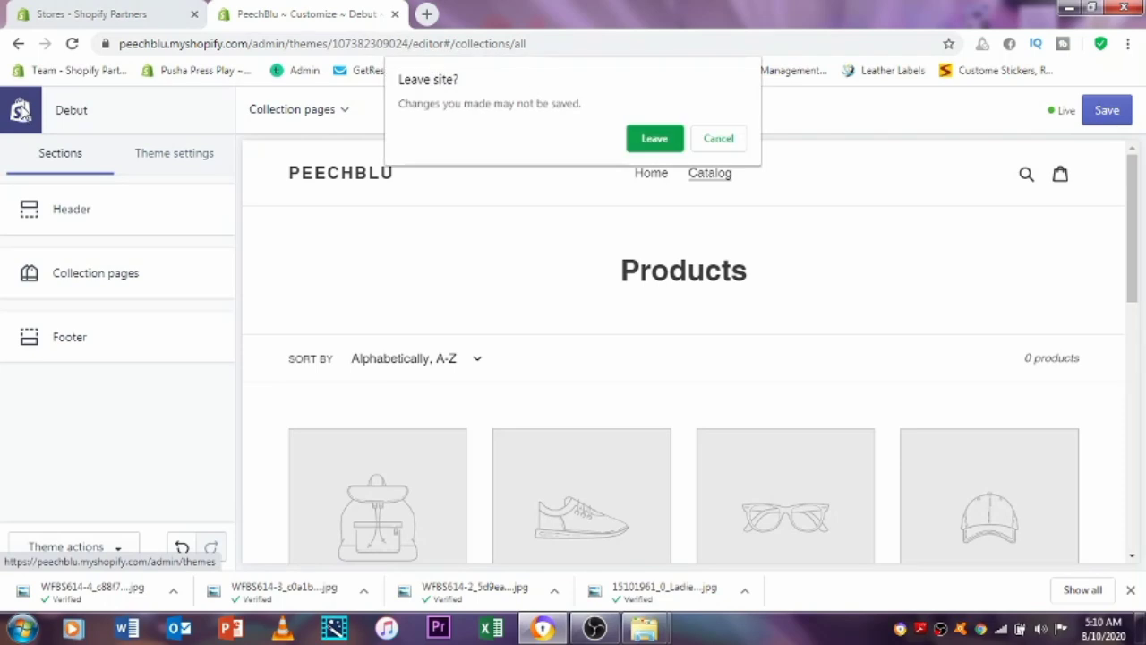
left_click(721, 141)
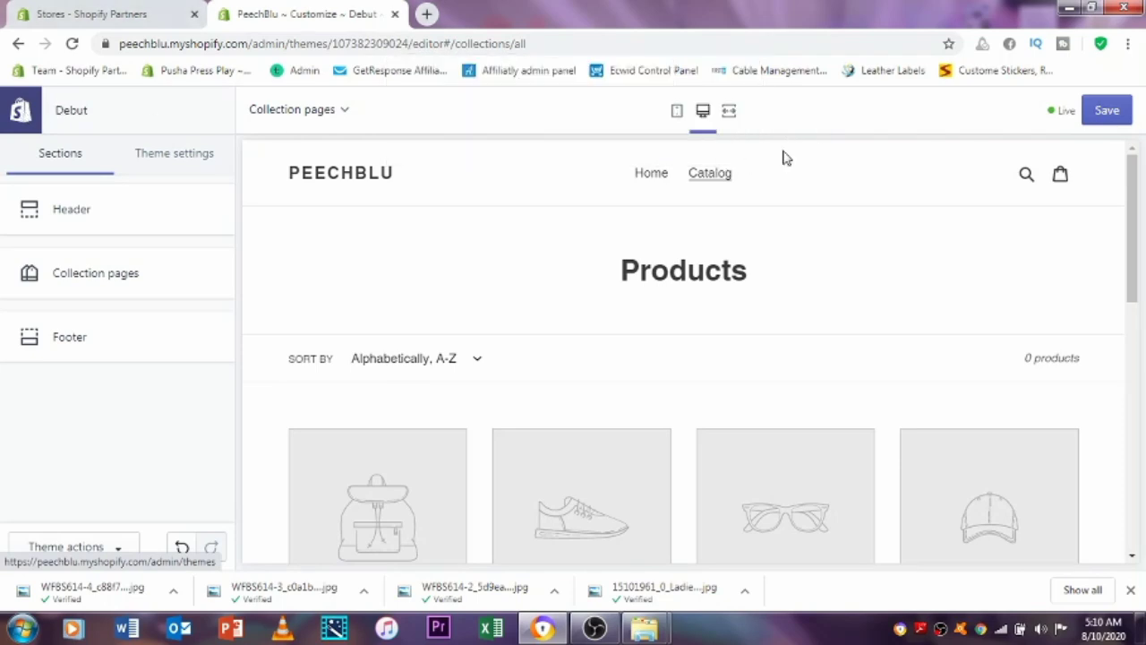
left_click(1104, 111)
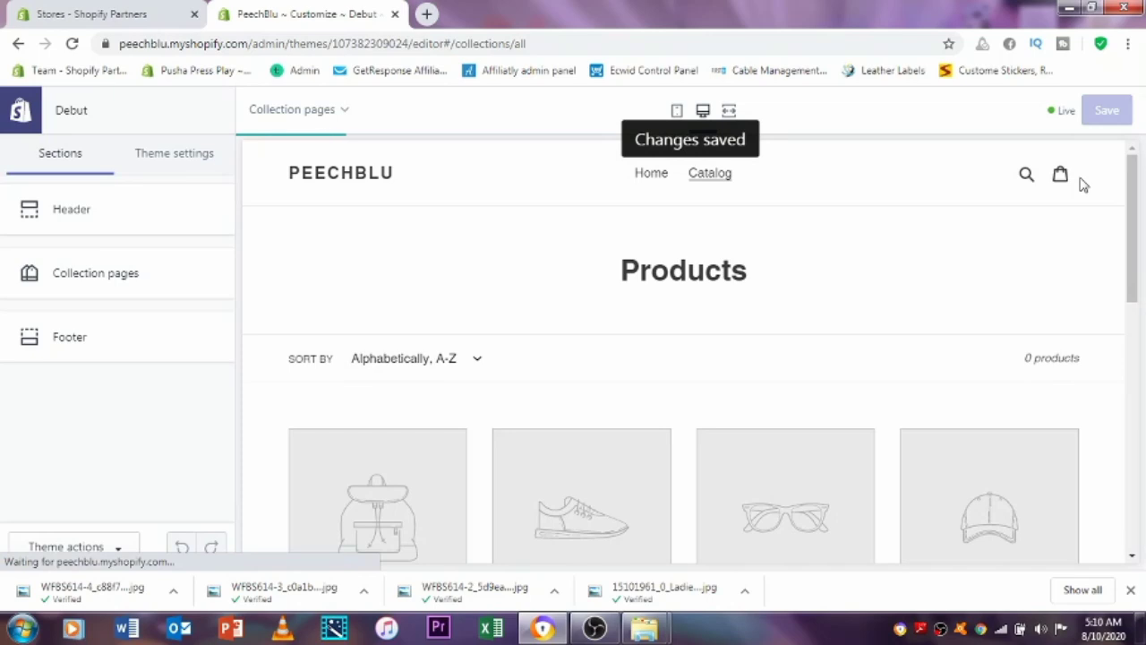
left_click(24, 121)
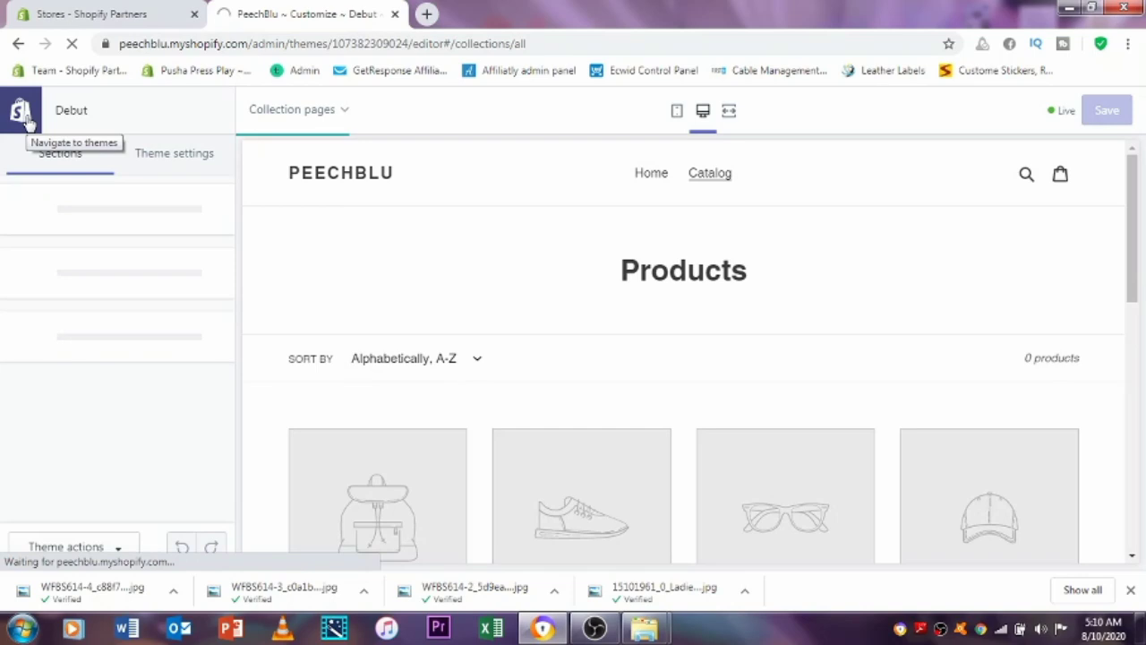
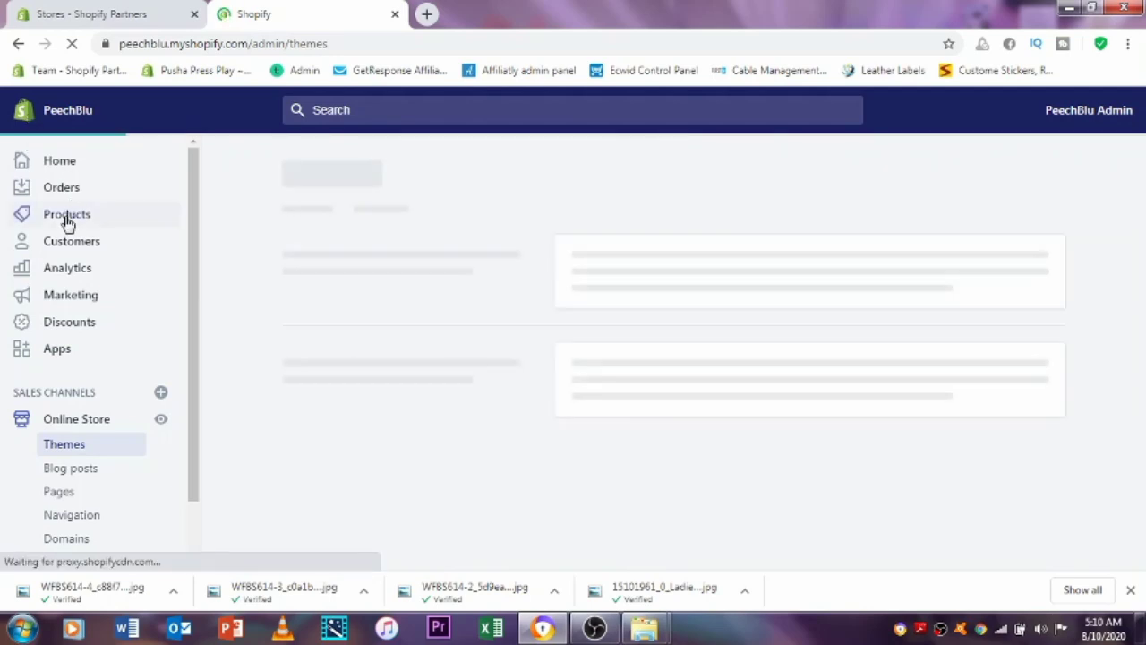
Open the live online store and review its home page from the hero banner down to the delivery banner and footer.
left_click(161, 423)
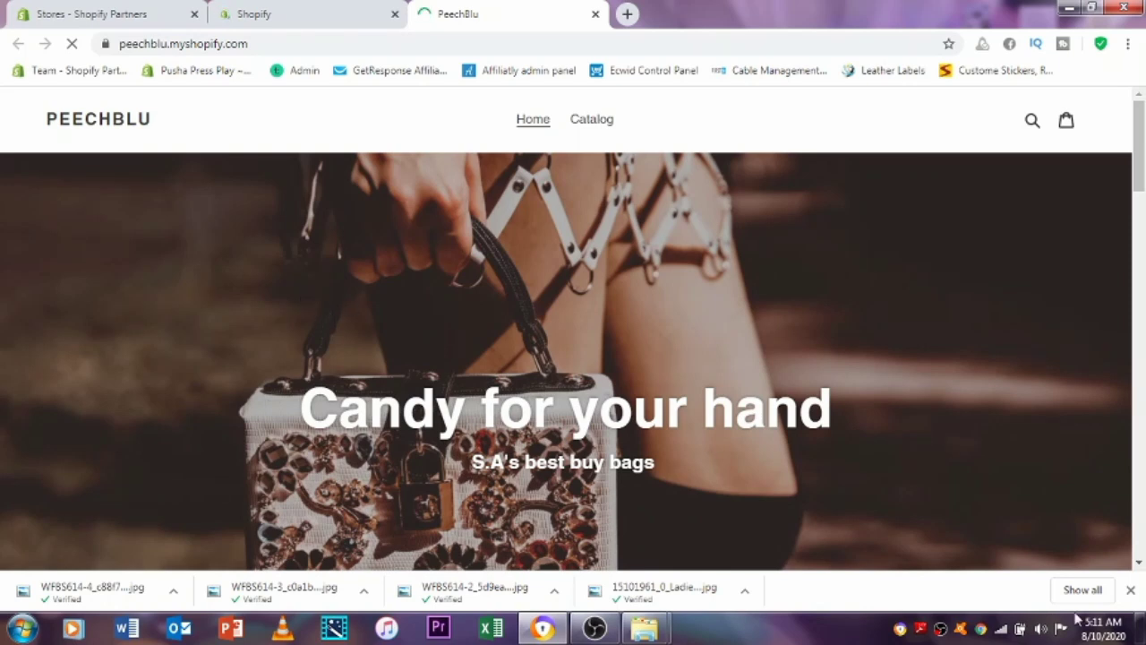
left_click(1131, 590)
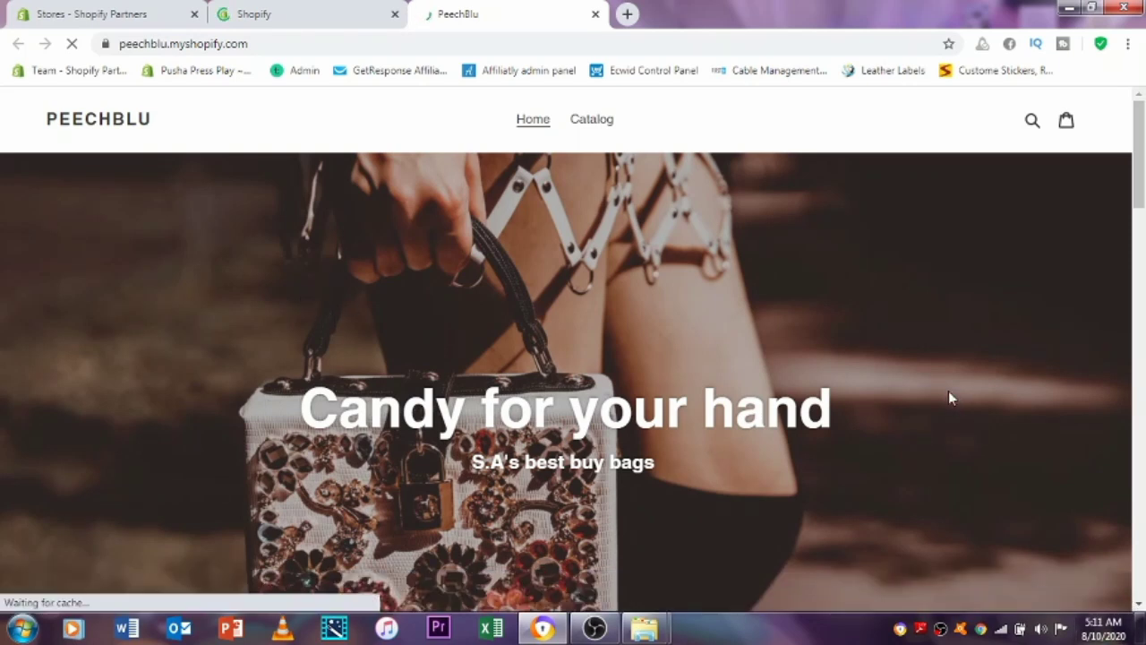
mouse_move(473, 459)
left_mouse_down()
mouse_move(667, 462)
mouse_move(474, 461)
mouse_move(485, 462)
left_mouse_up()
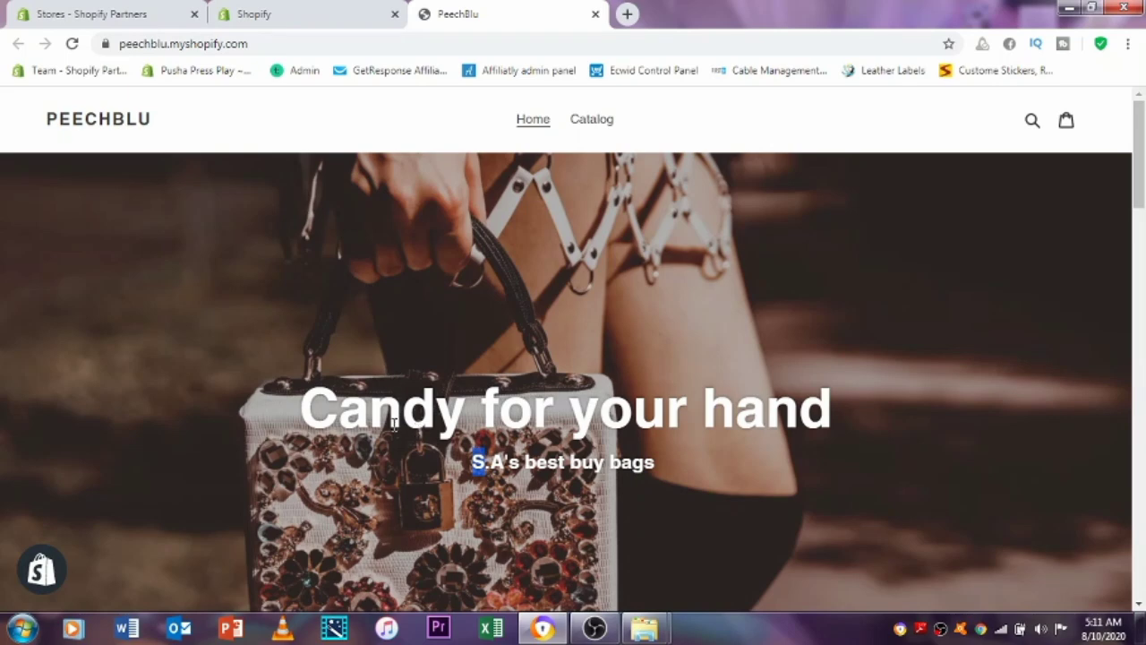
scroll(771, 428, "down", 8)
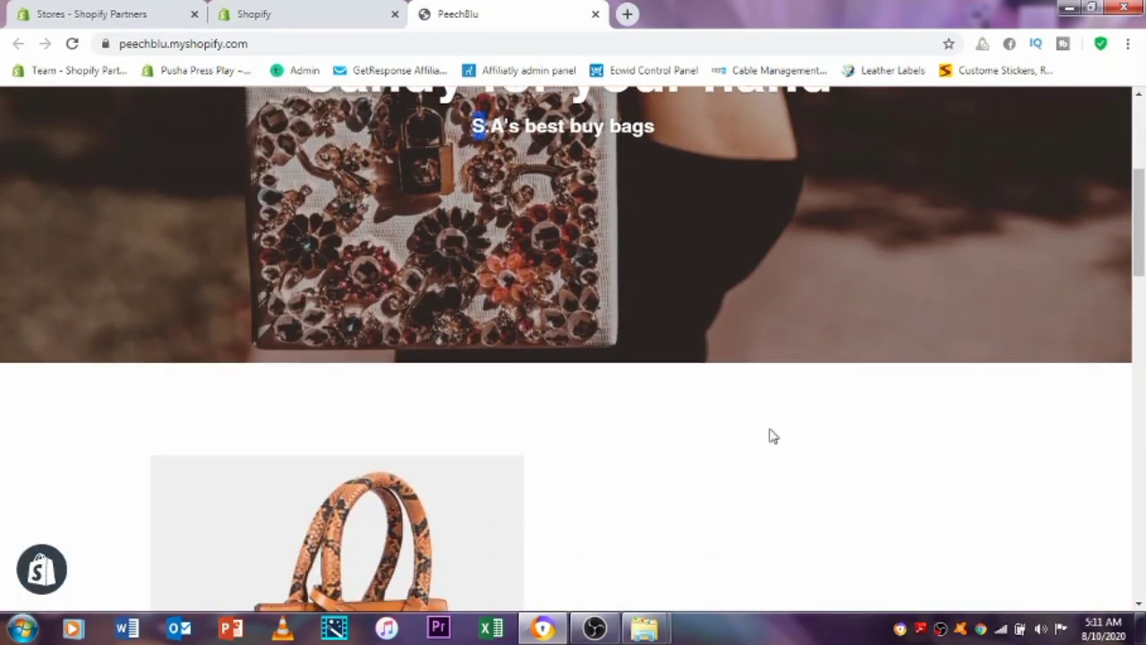
scroll(773, 445, "up", 3)
scroll(773, 445, "down", 8)
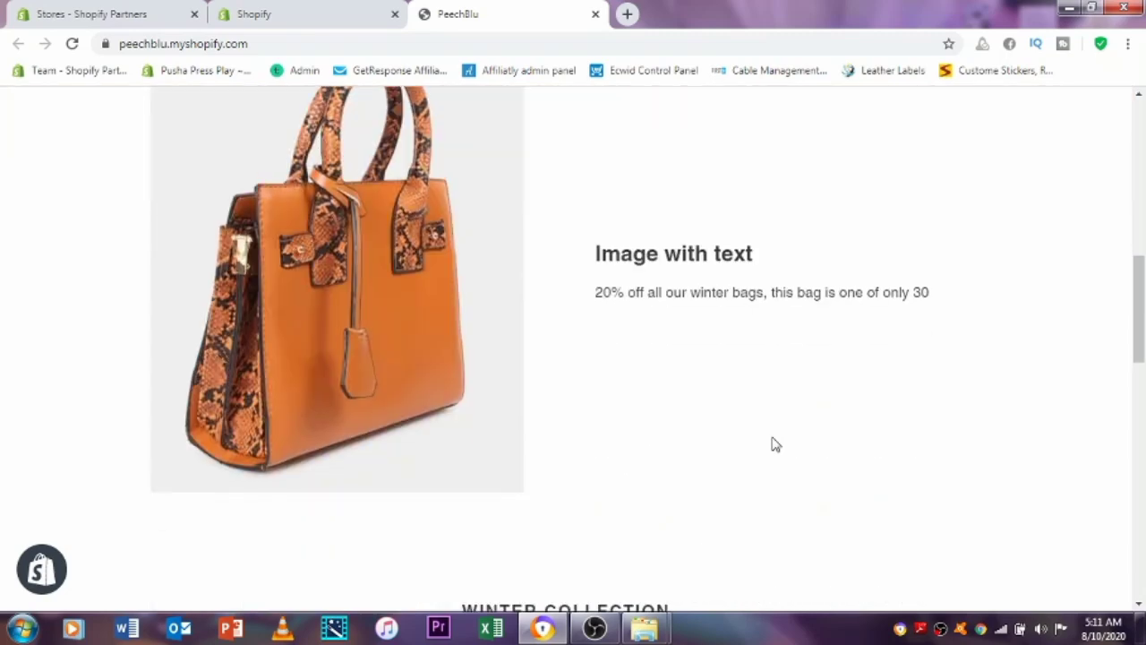
scroll(704, 427, "down", 3)
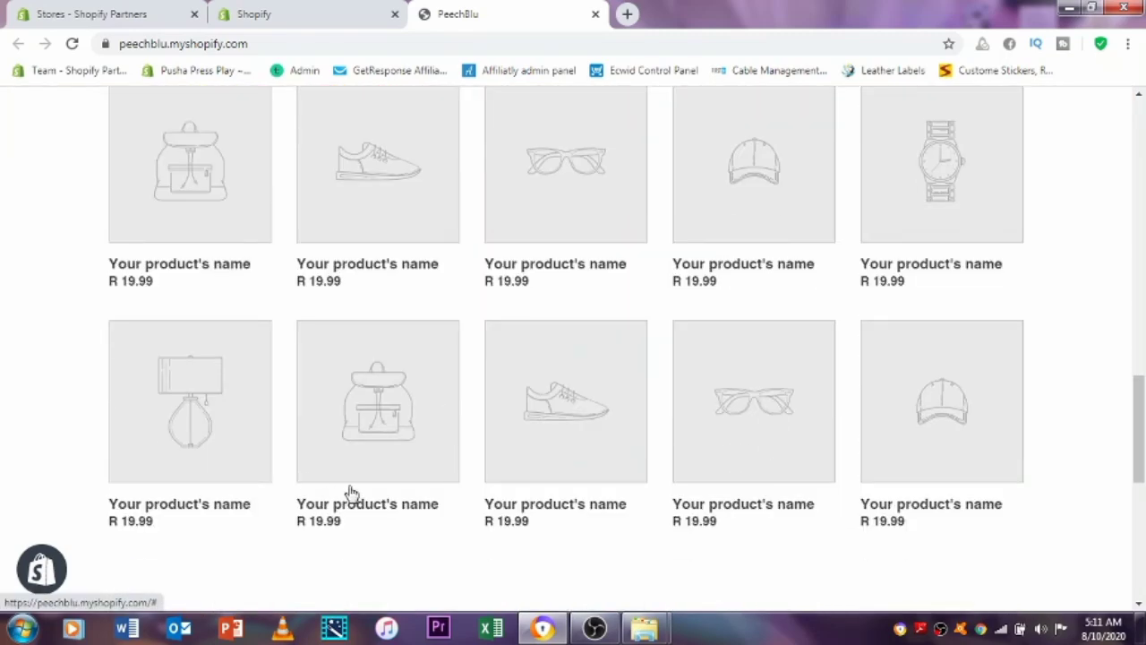
scroll(350, 492, "down", 5)
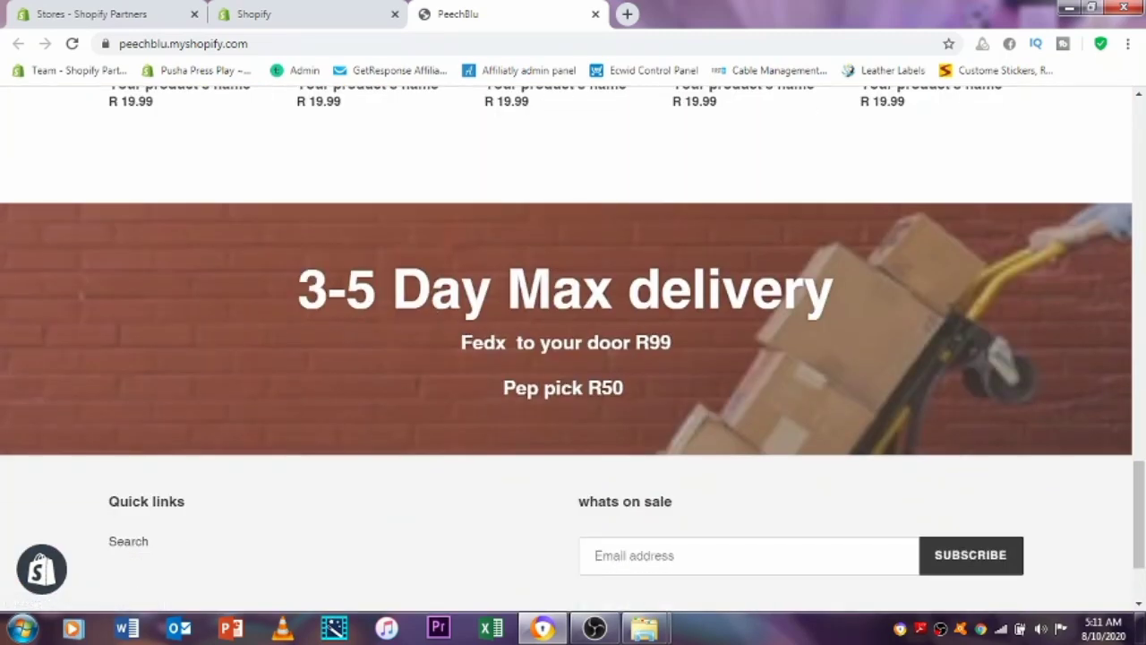
scroll(652, 362, "down", 2)
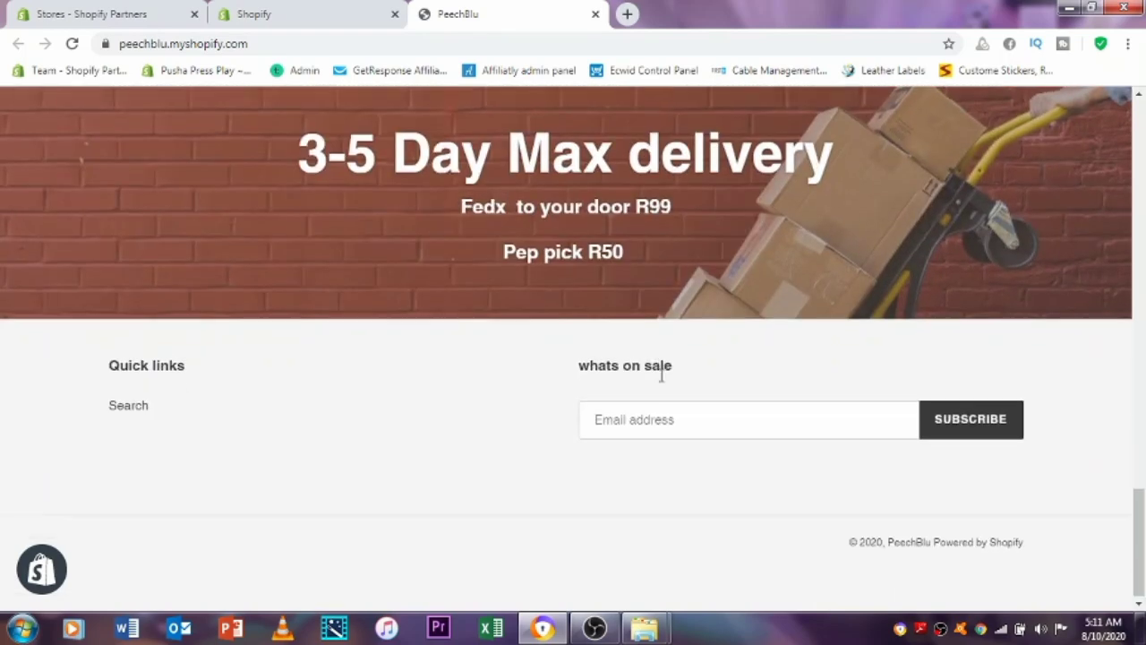
scroll(501, 412, "up", 2)
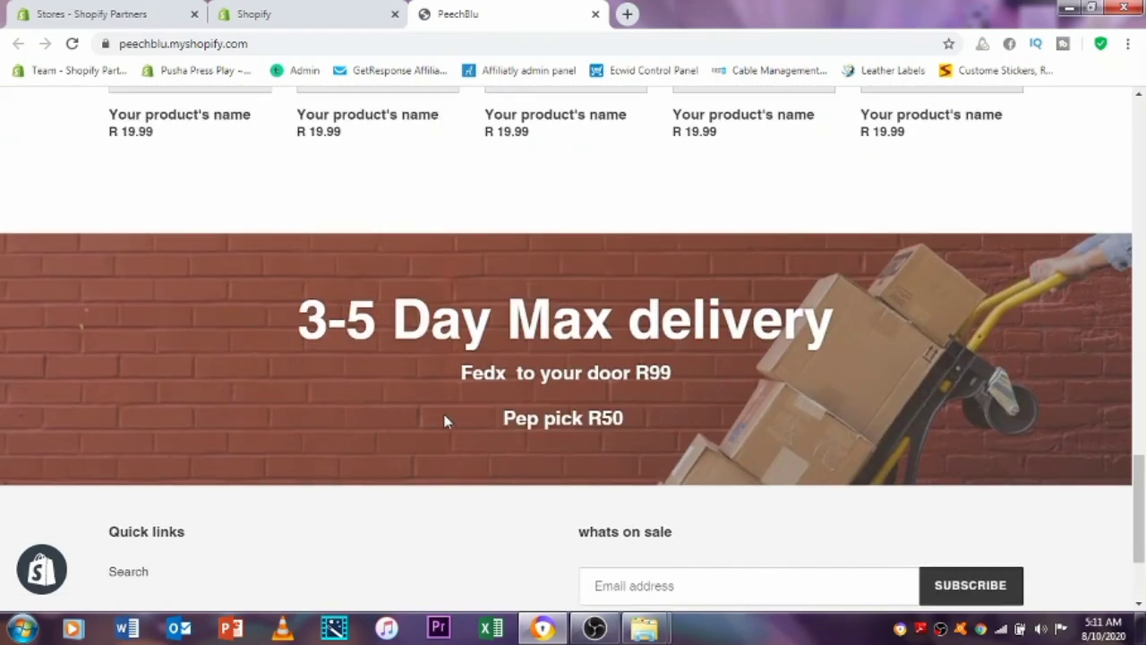
scroll(437, 432, "up", 5)
scroll(427, 445, "down", 3)
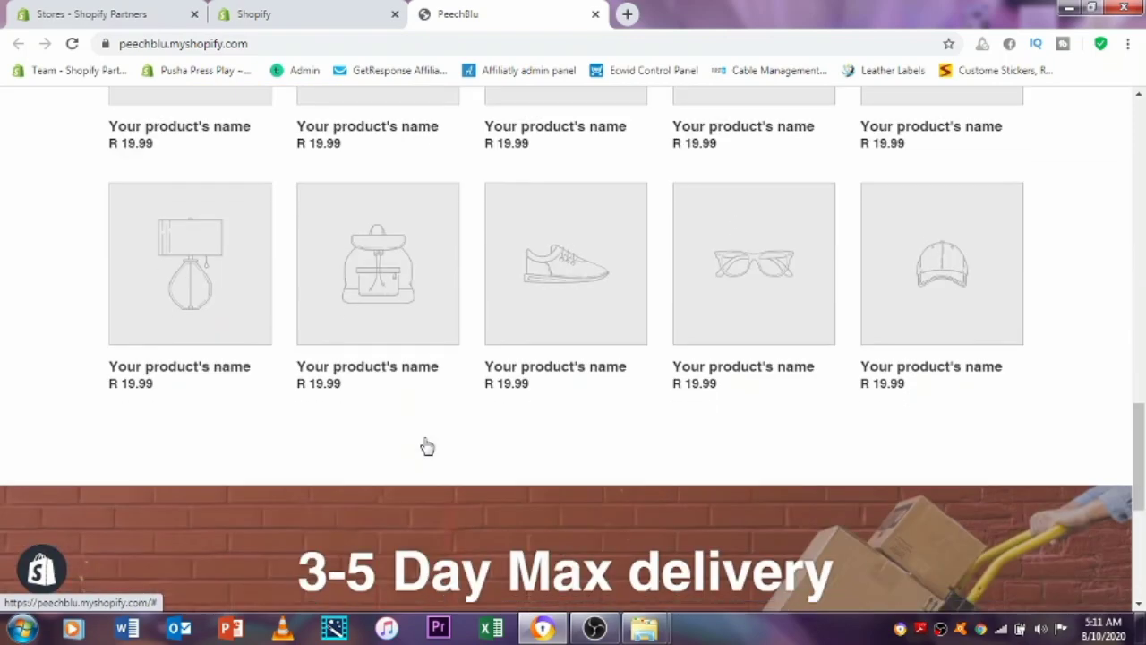
scroll(426, 448, "down", 1)
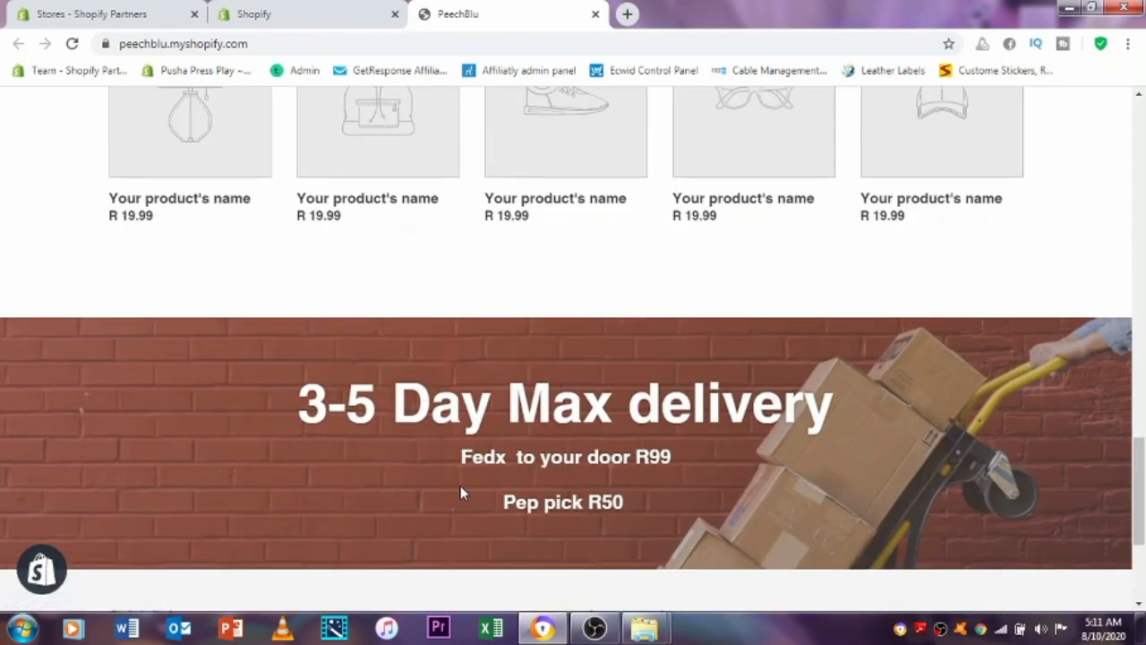
left_click_drag(1144, 508, 1143, 134)
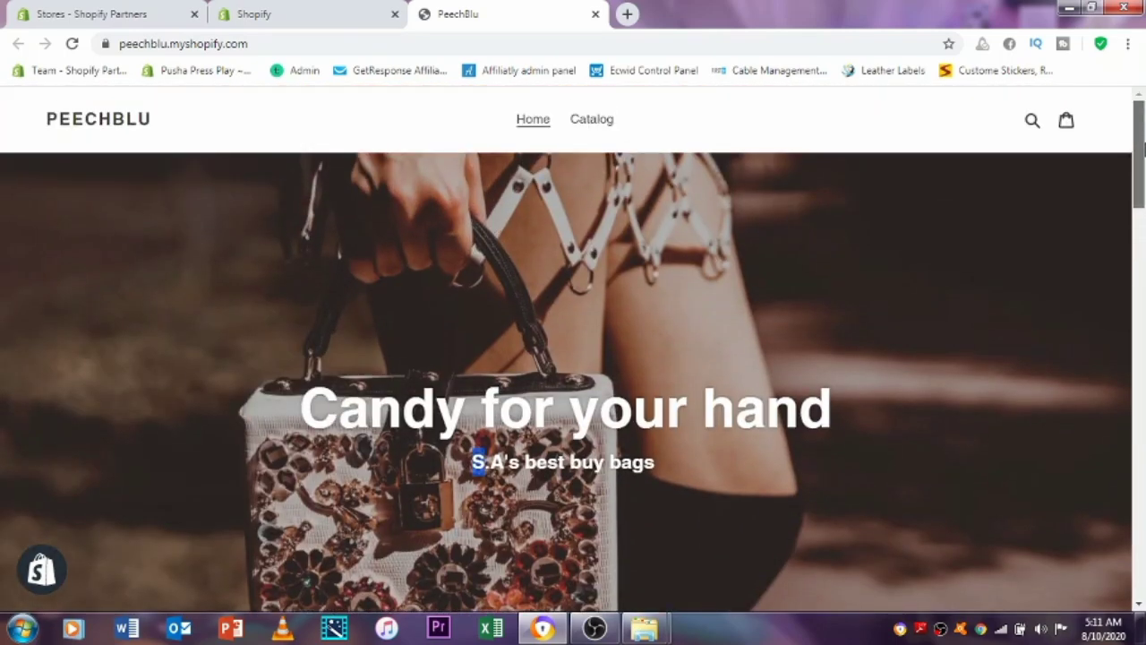
Return to the store admin and open a blank form for adding a new product.
left_click(299, 13)
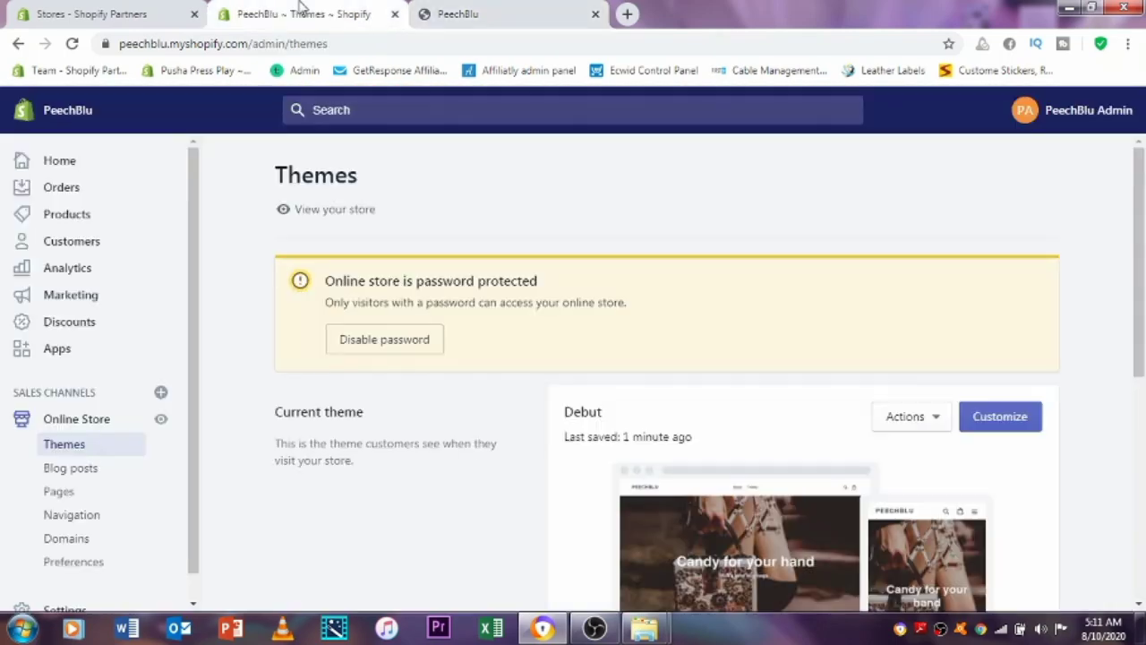
left_click(516, 8)
left_click(296, 11)
scroll(399, 478, "down", 2)
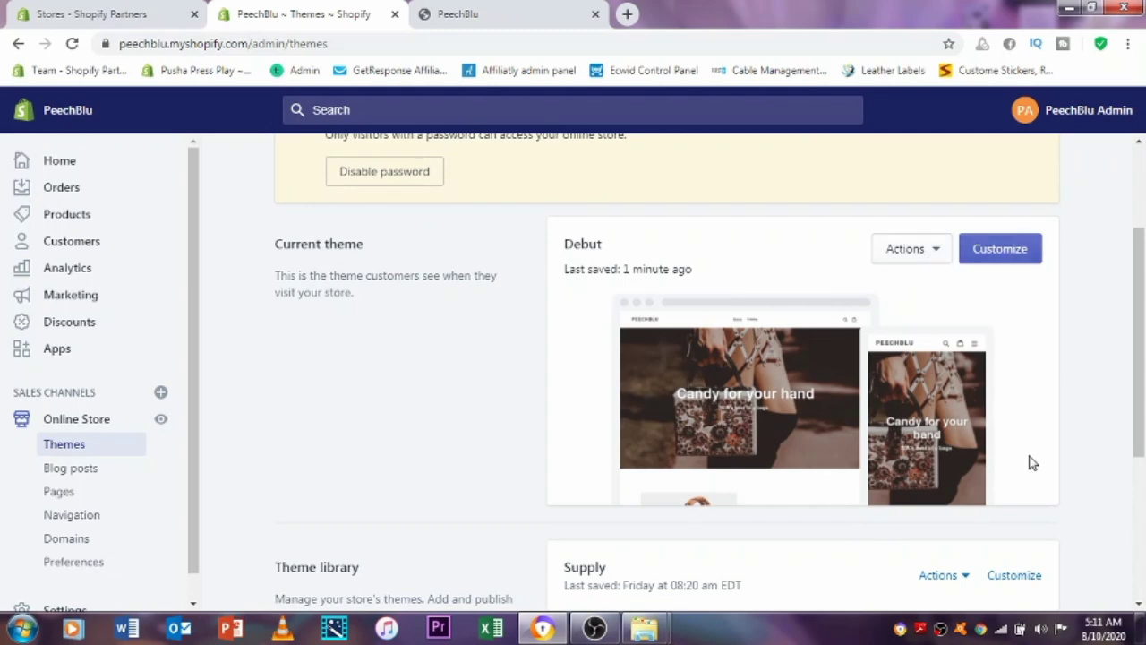
scroll(1033, 466, "down", 3)
scroll(1033, 474, "up", 3)
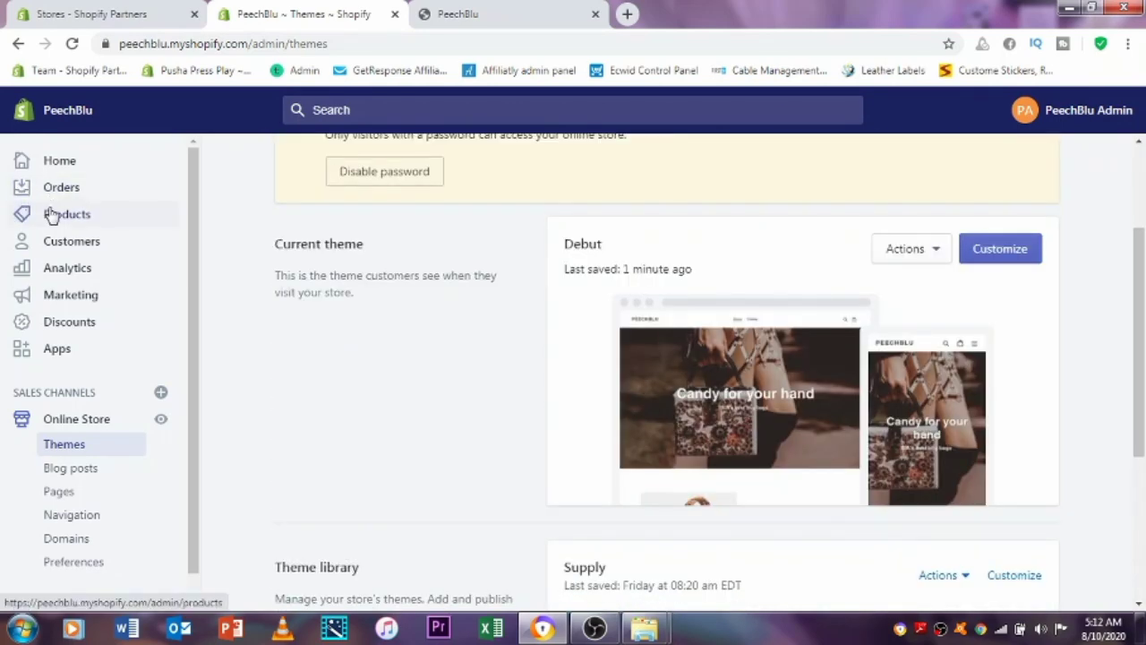
left_click(52, 215)
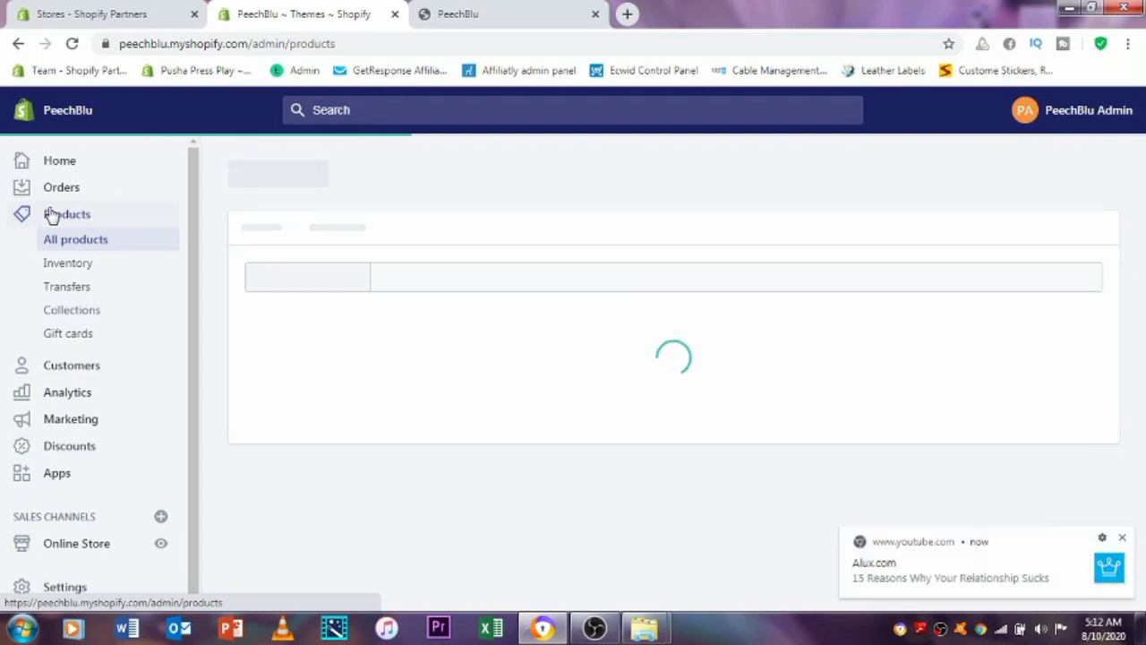
left_click(1122, 537)
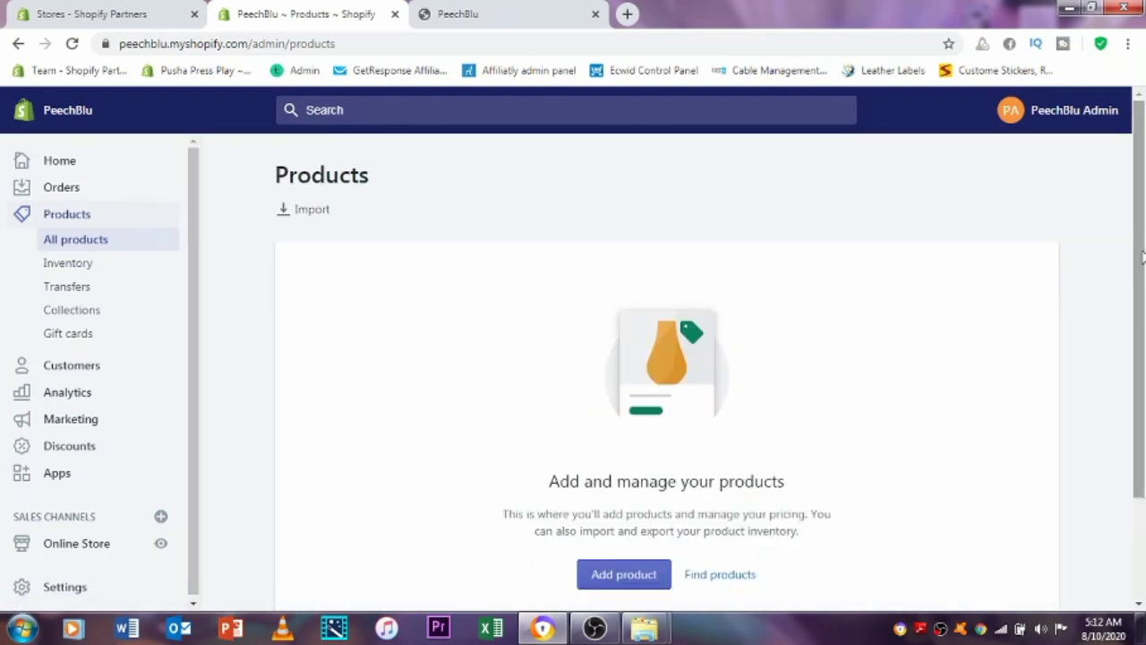
scroll(717, 403, "down", 3)
left_click(619, 448)
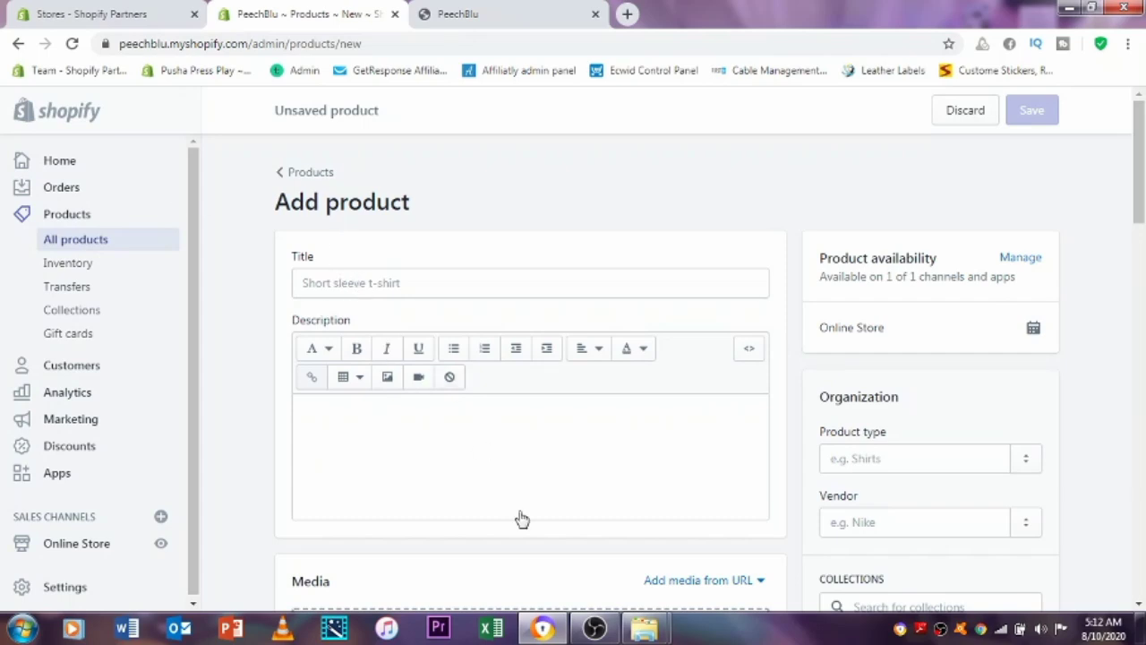
Open planet54.com in a new browser tab and start a search of its store.
left_click(627, 15)
type("planet54.com")
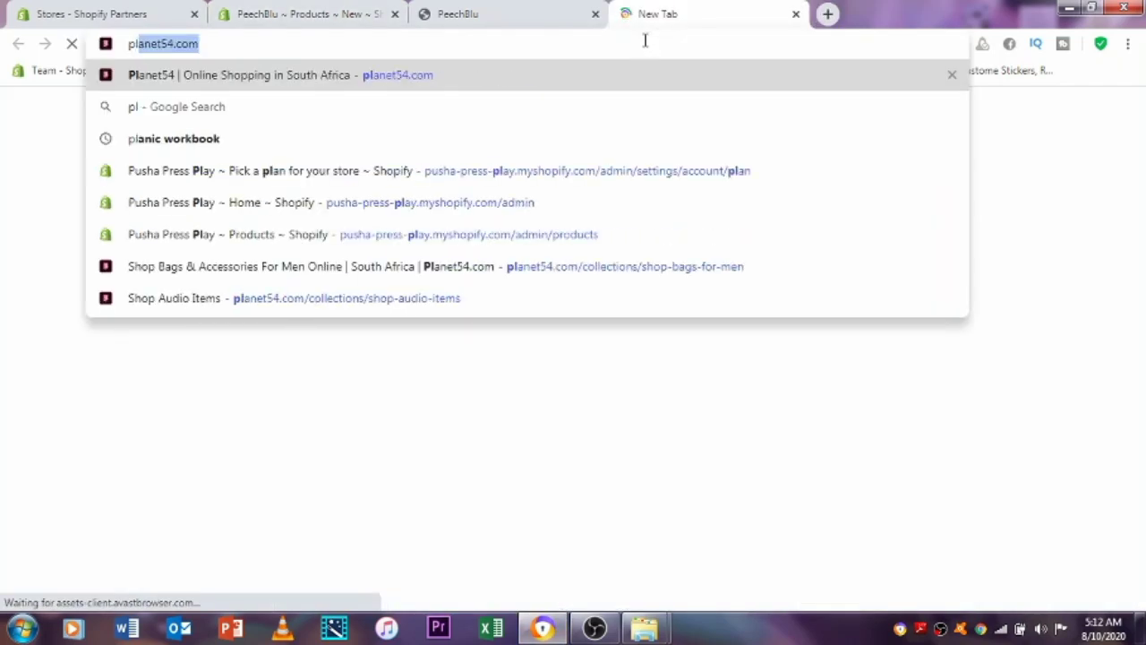
left_click(282, 75)
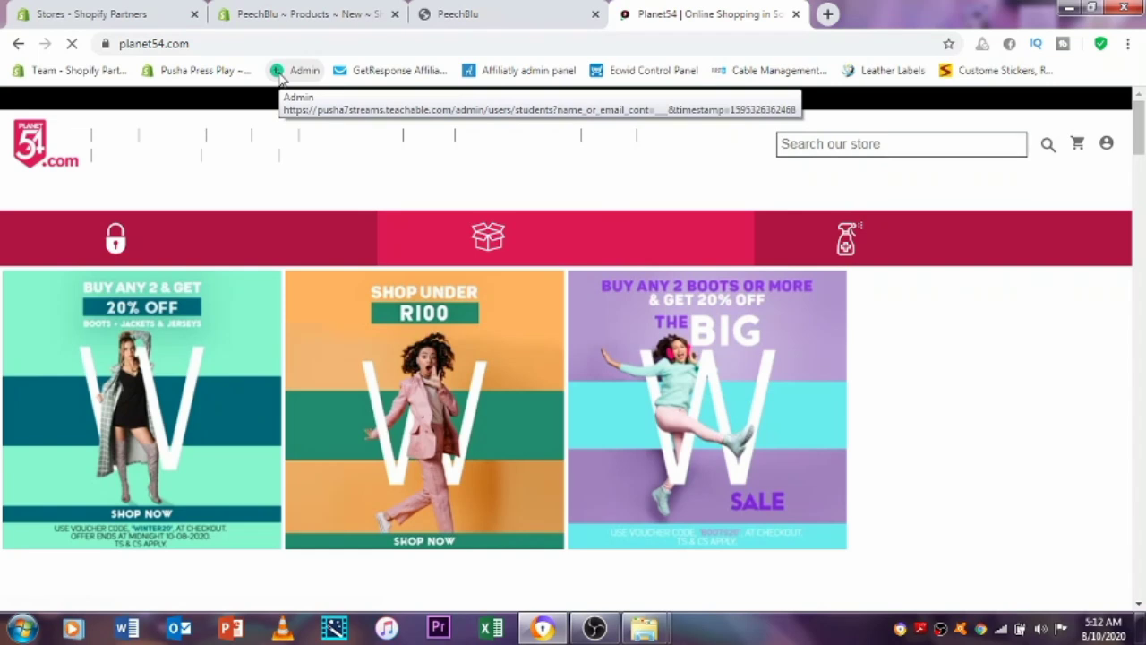
left_click(1047, 149)
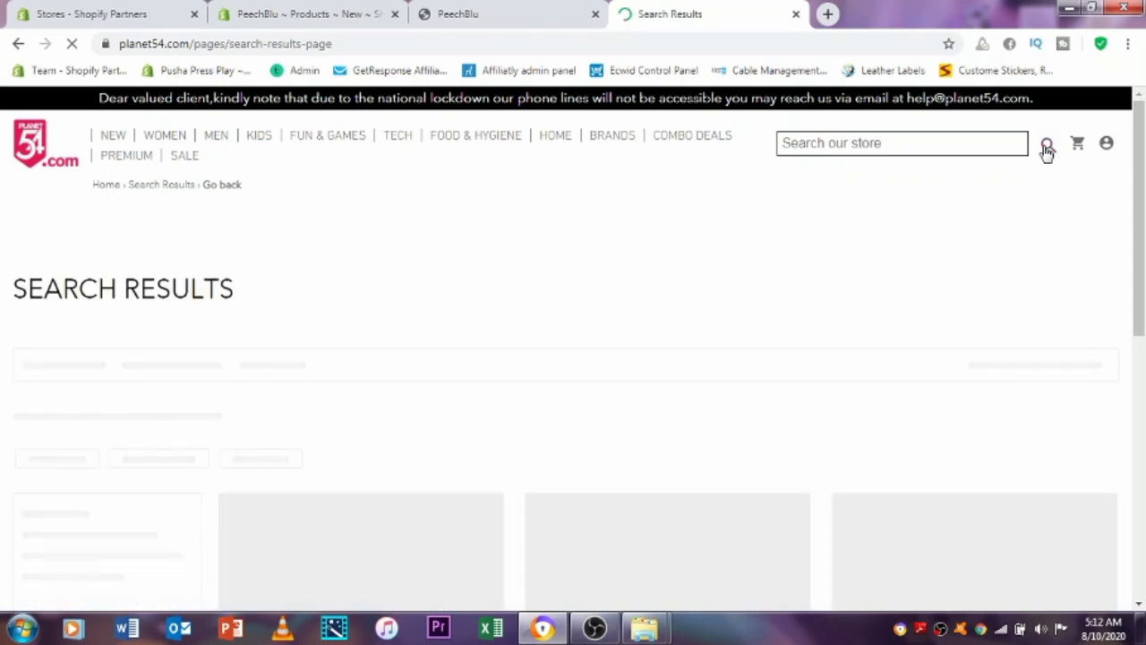
left_click(892, 154)
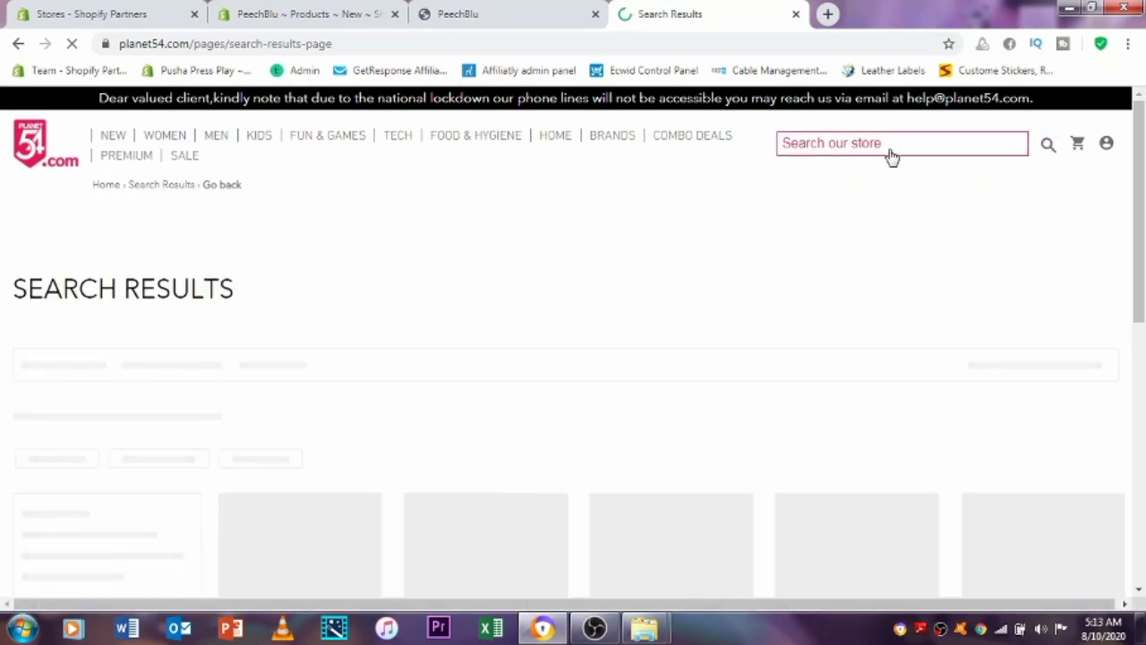
Search the Planet54 store for bags and choose the suggested hand bags search.
type("B")
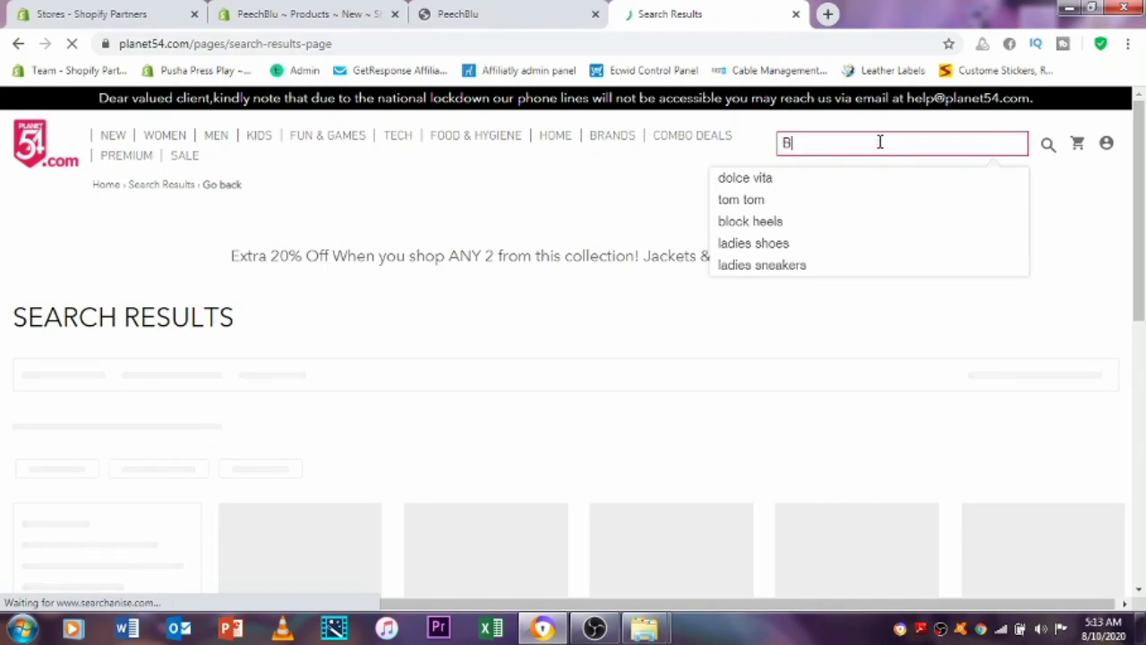
type("ag")
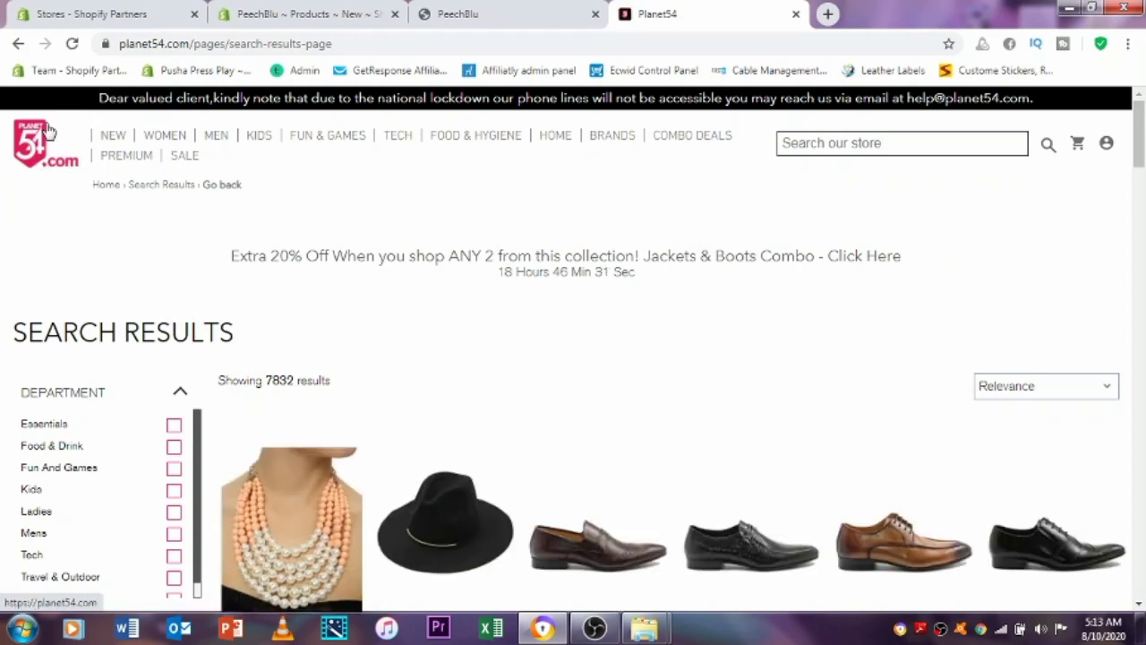
left_click(856, 145)
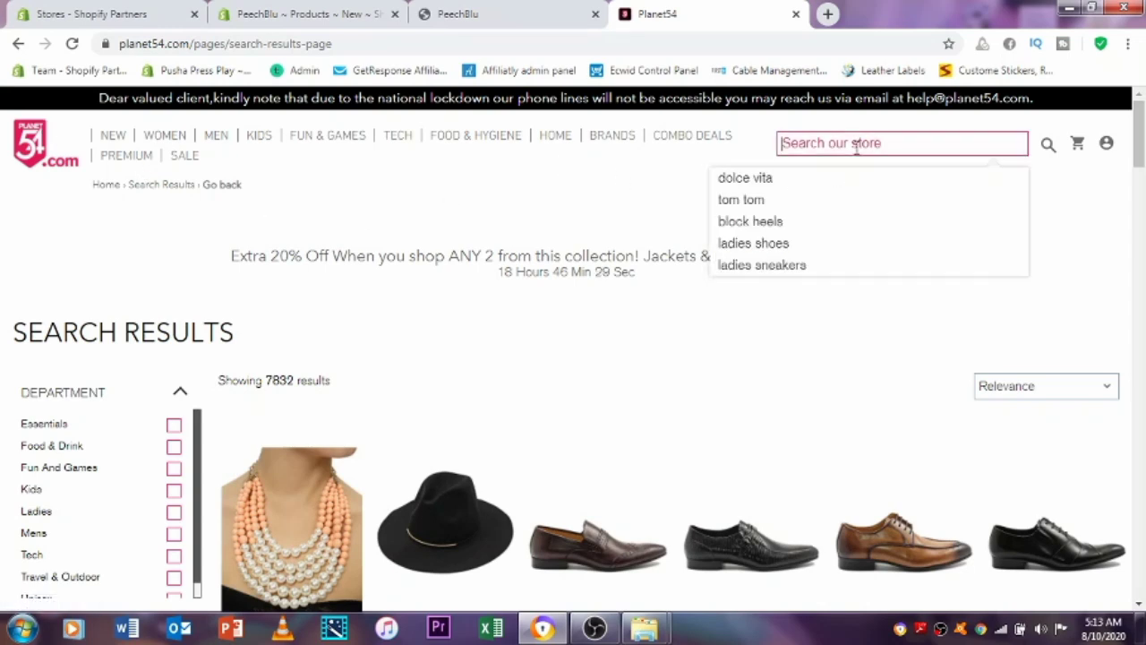
type("bags")
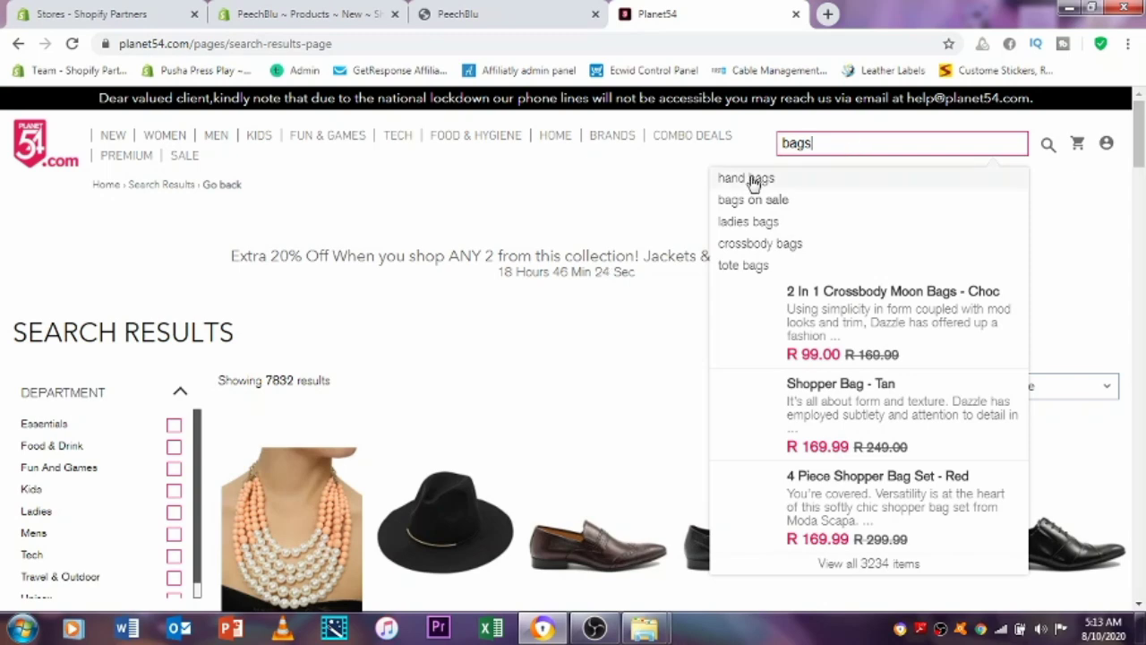
left_click(753, 179)
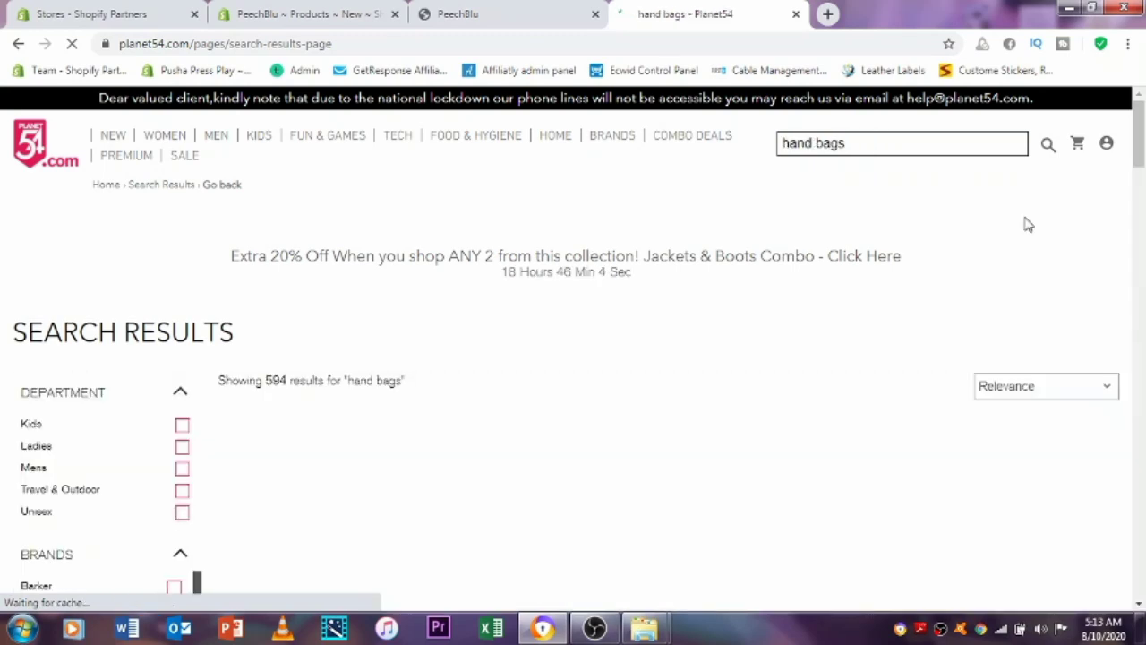
Browse the hand bags search results through to the end of the first page.
left_click(244, 13)
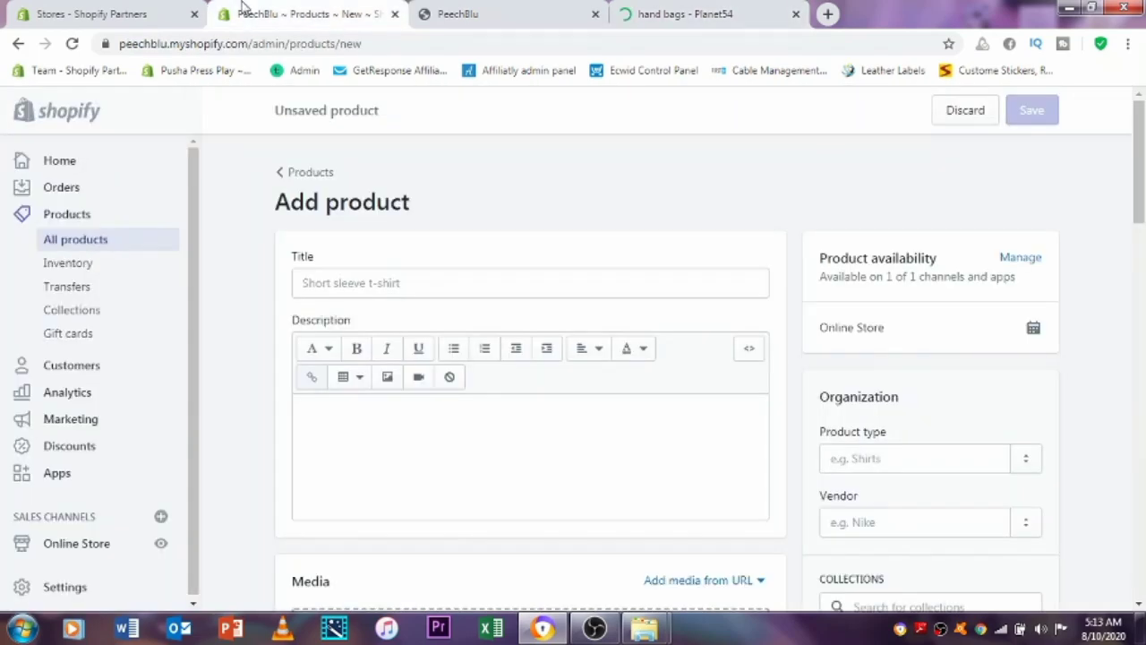
left_click(639, 13)
scroll(637, 302, "down", 5)
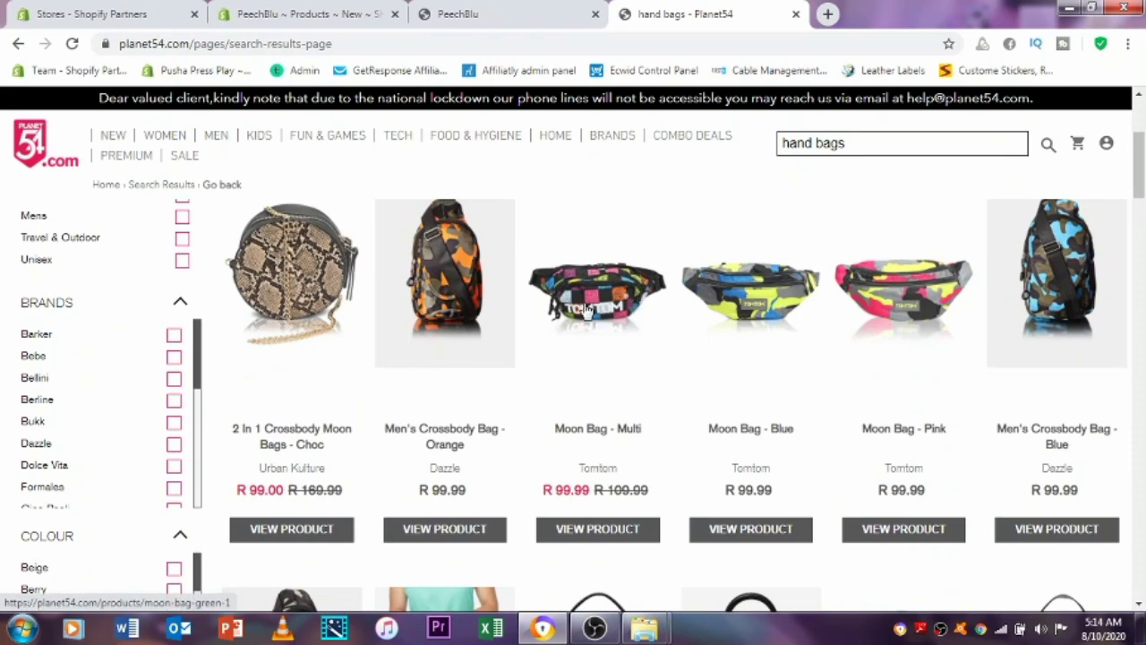
scroll(649, 270, "down", 3)
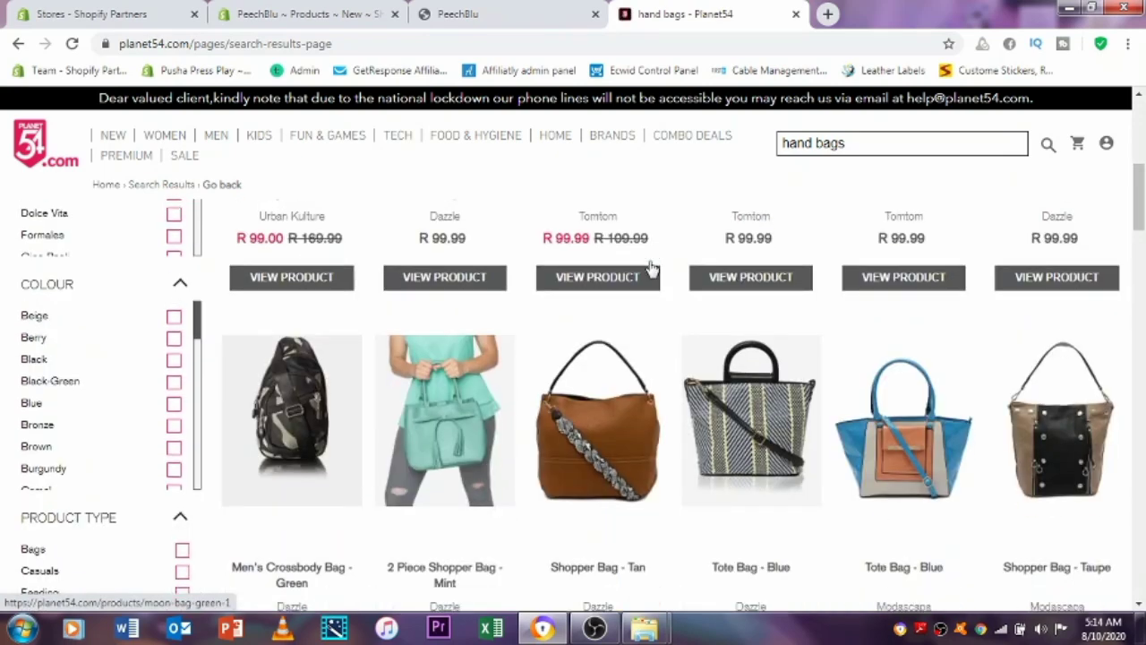
scroll(826, 330, "down", 4)
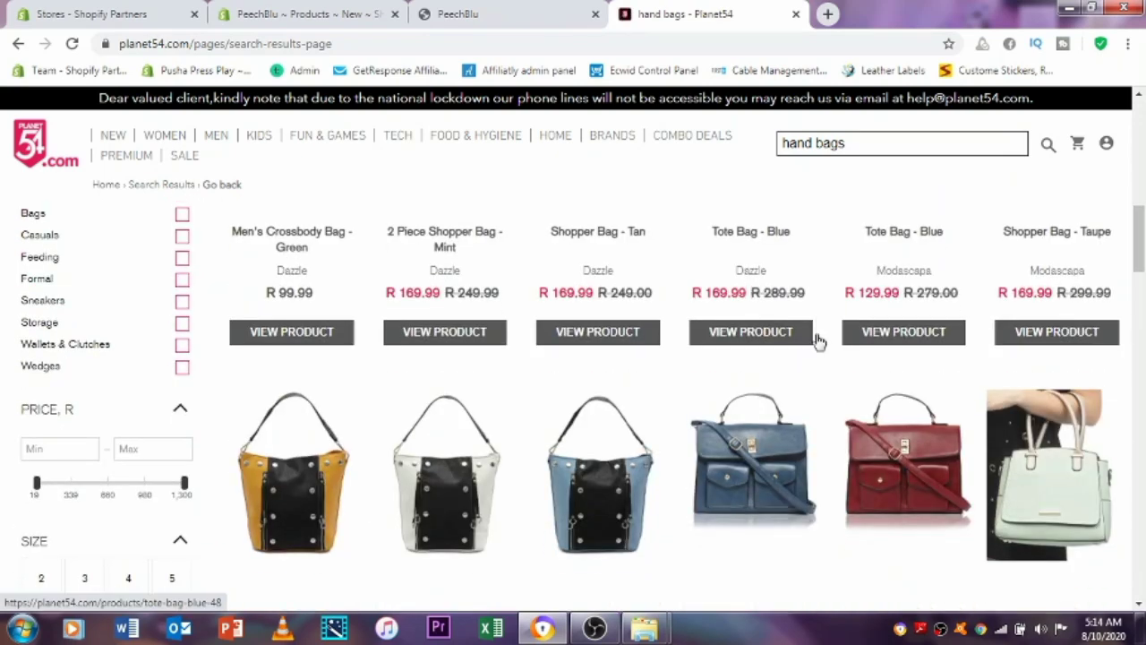
scroll(817, 340, "down", 7)
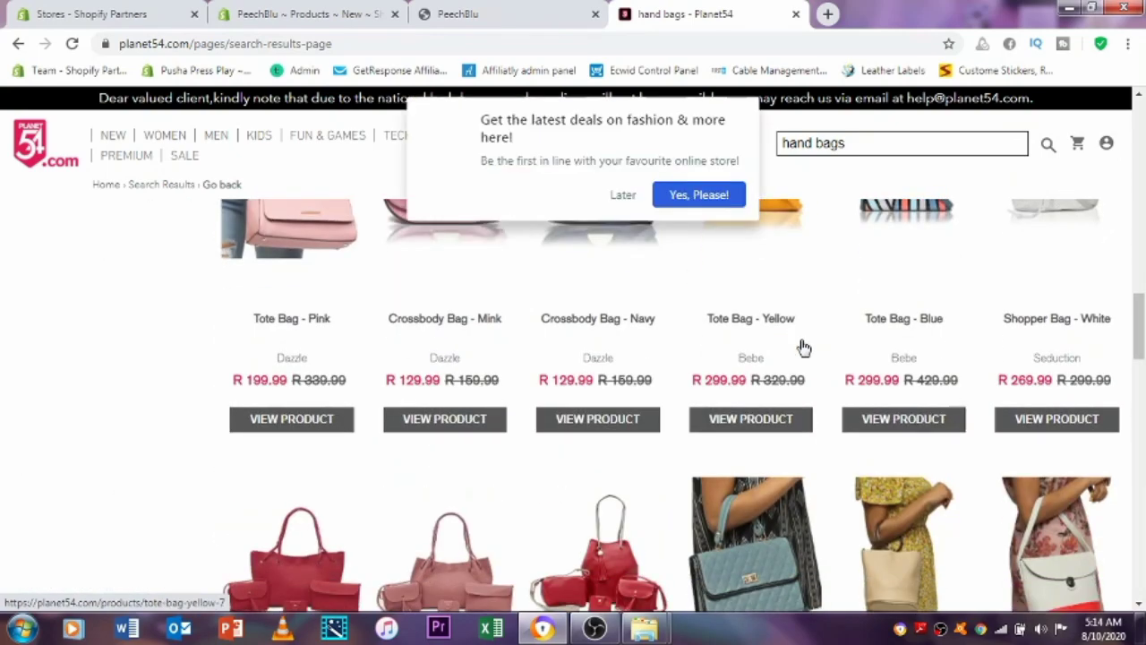
scroll(803, 347, "down", 6)
scroll(795, 350, "down", 4)
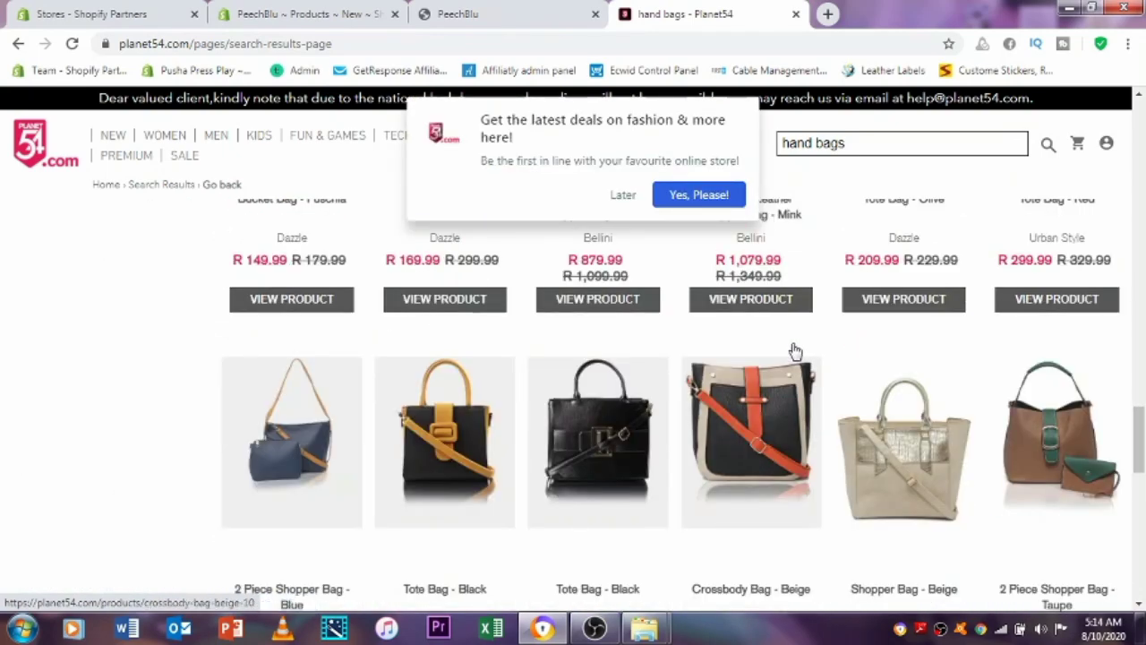
scroll(795, 350, "down", 9)
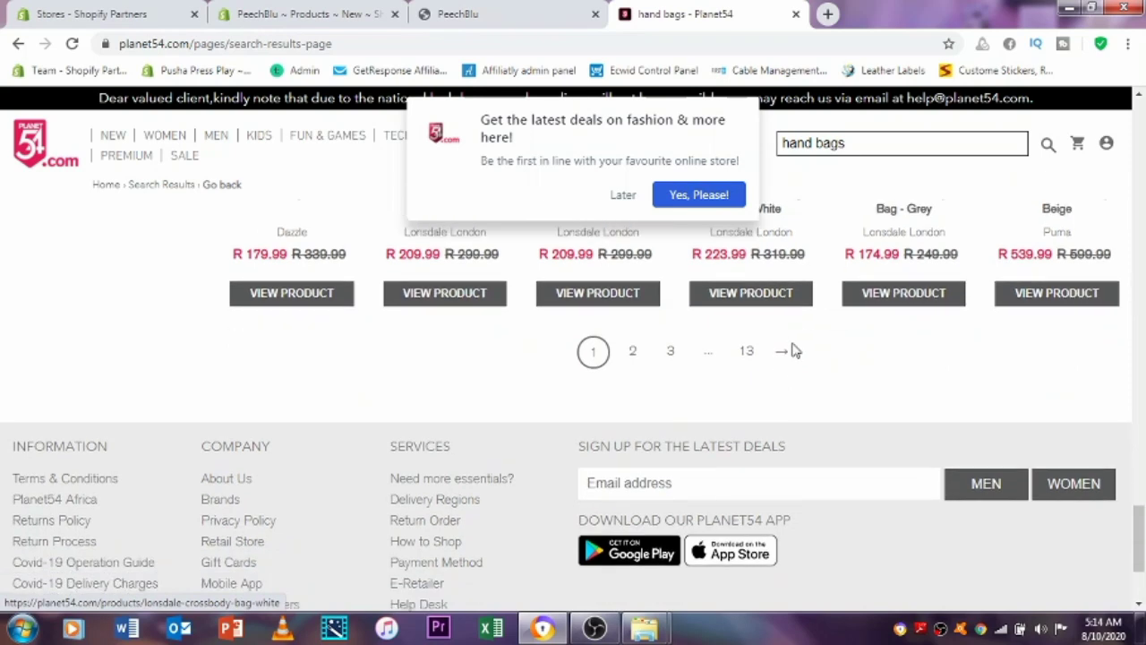
scroll(795, 350, "down", 1)
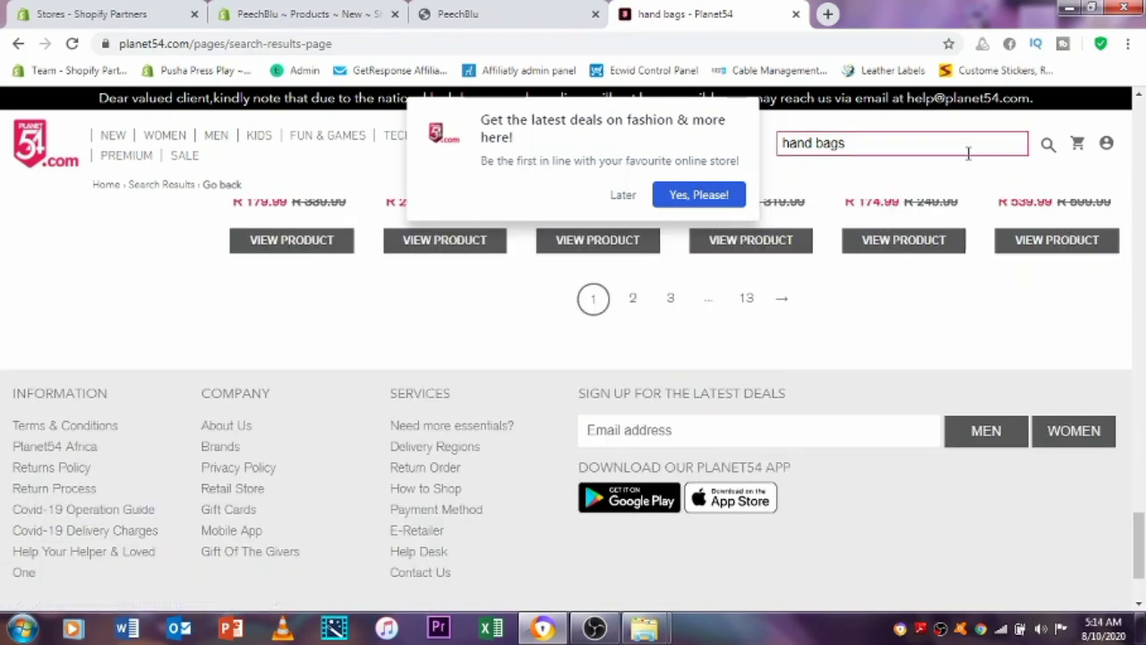
Switch the store search to the suggested ladies hand bags and open the Shopper Bag - Tan product from the results.
left_click(914, 145)
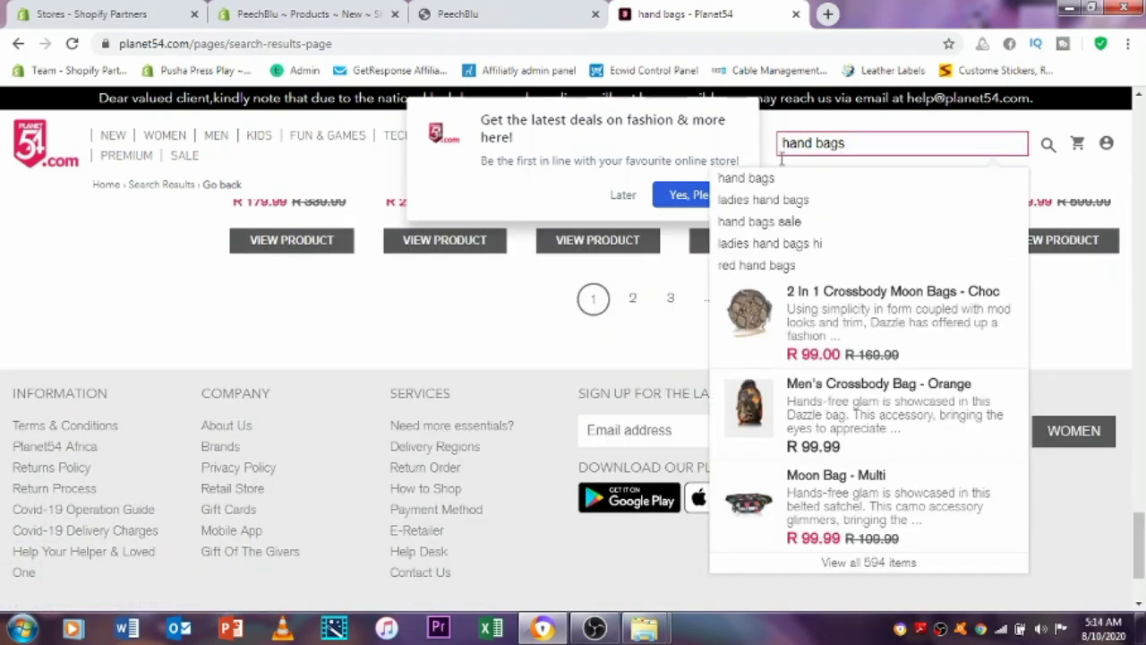
left_click(750, 200)
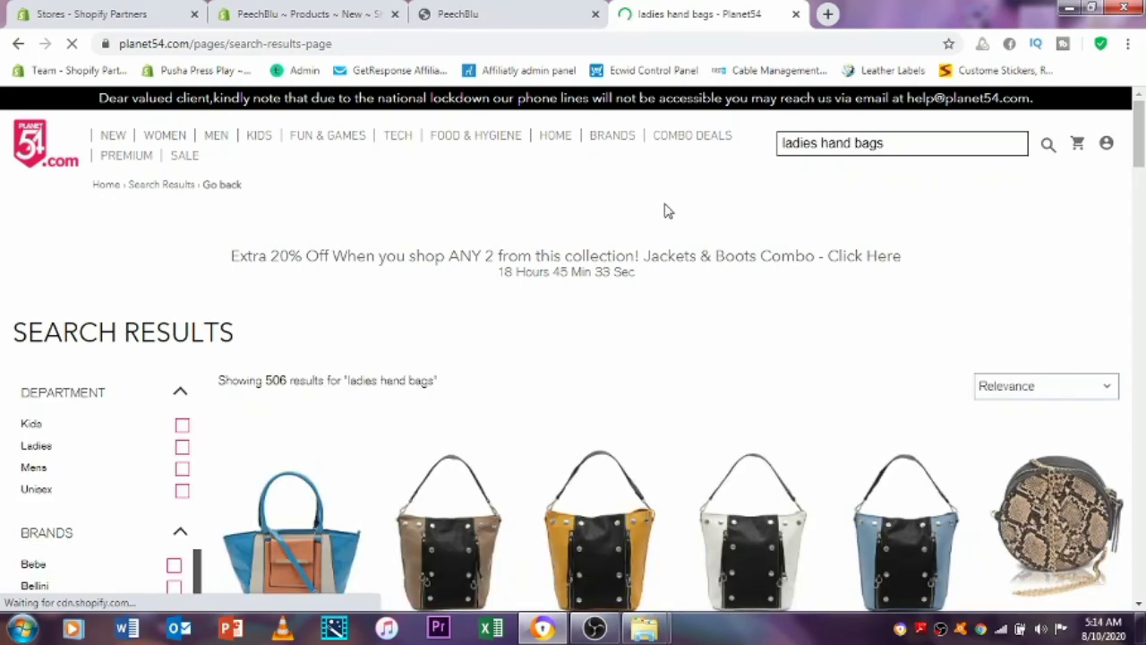
scroll(680, 238, "down", 5)
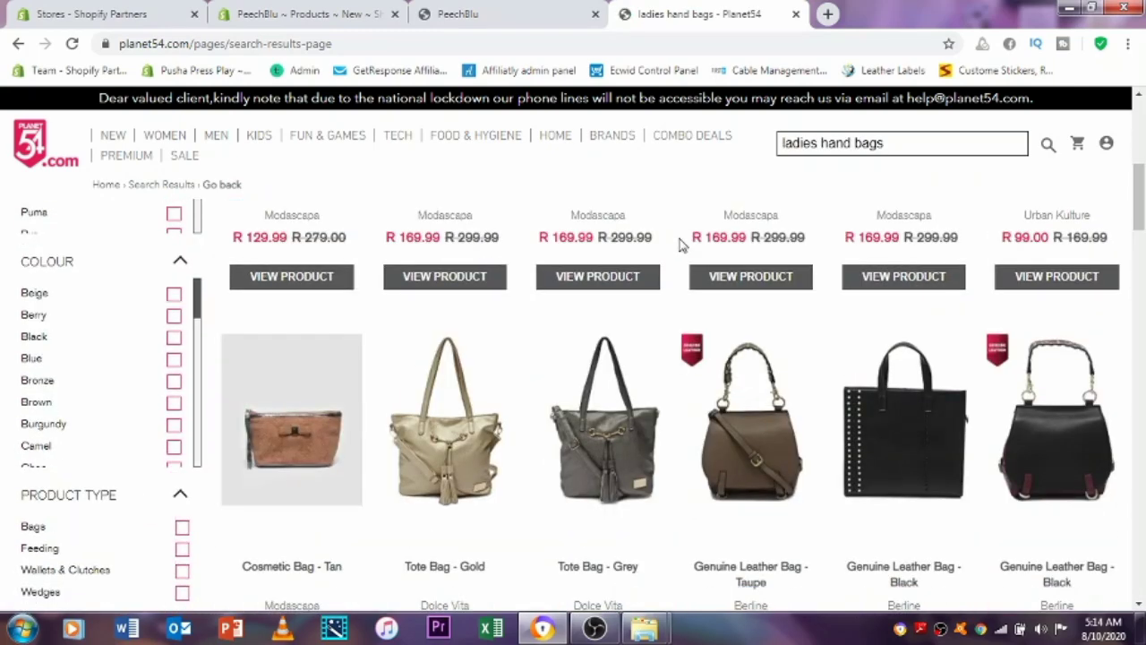
scroll(680, 239, "down", 2)
scroll(679, 246, "down", 8)
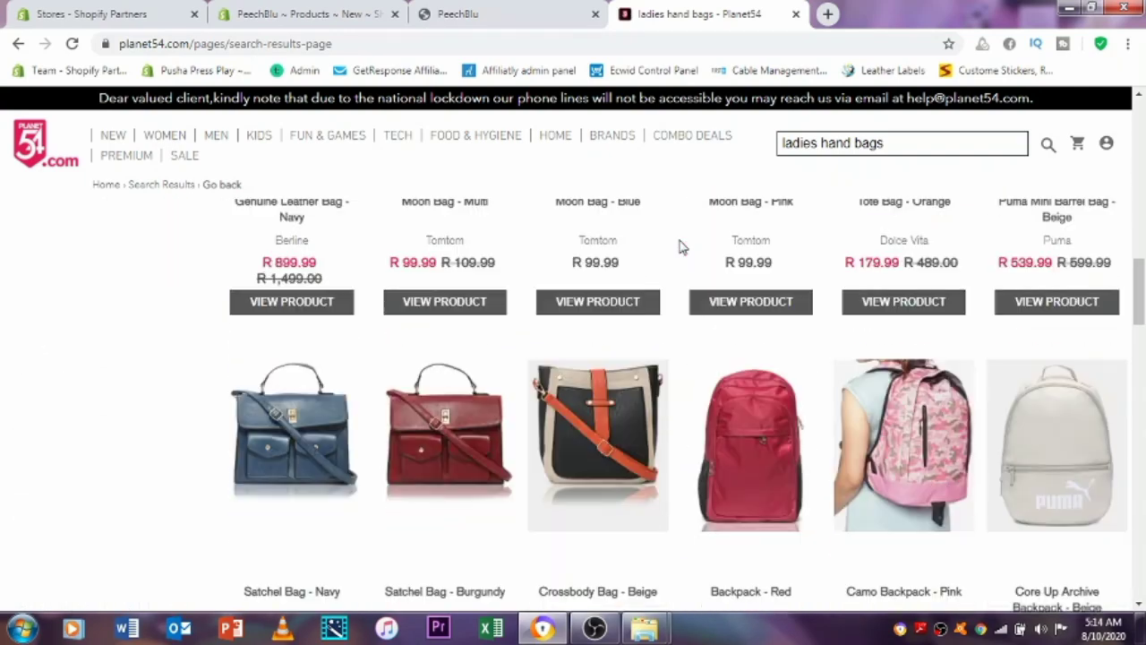
scroll(680, 247, "down", 9)
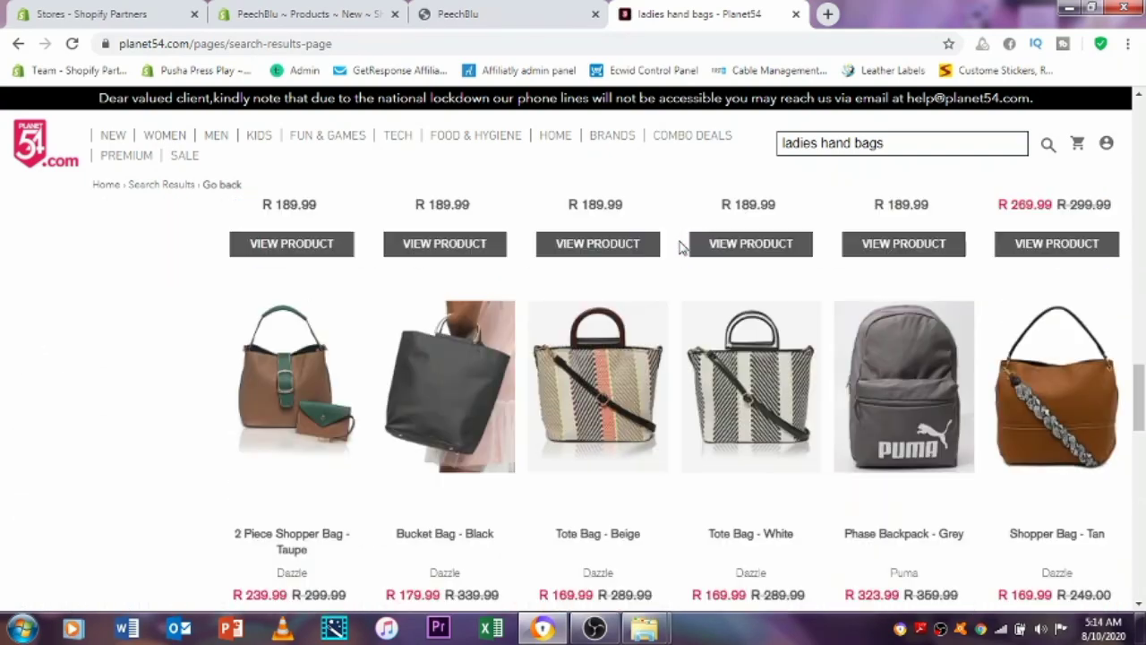
scroll(680, 246, "down", 5)
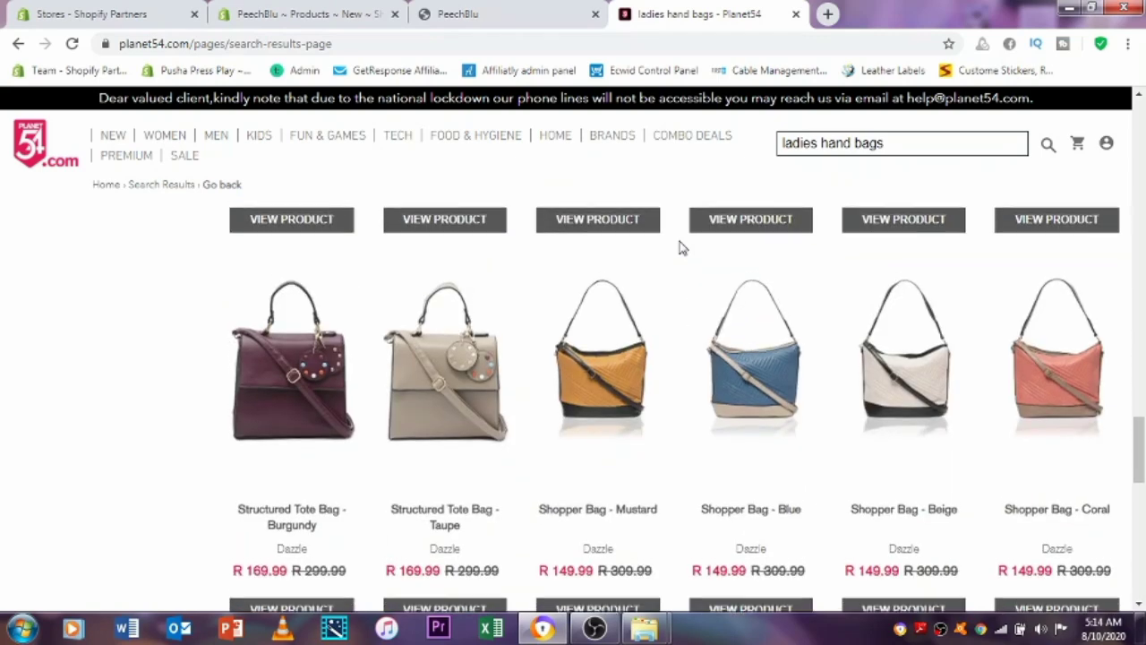
scroll(1067, 327, "up", 4)
left_click(1067, 327)
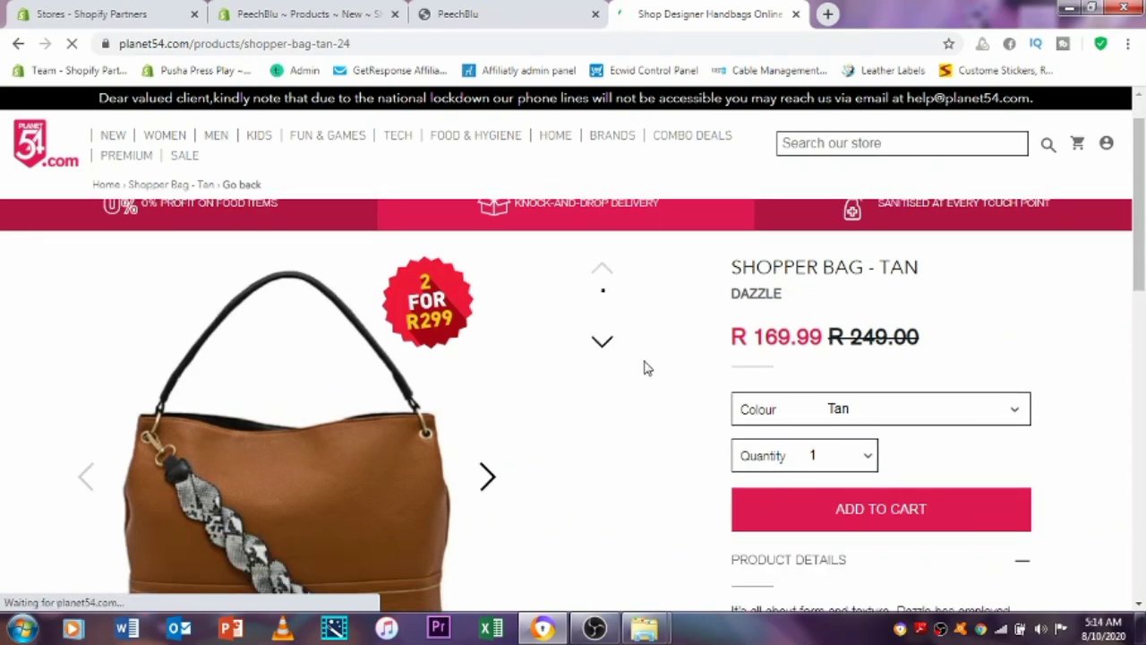
Copy the product name SHOPPER BAG - TAN from the Planet54 page into the title of the new Shopify product.
scroll(648, 367, "down", 1)
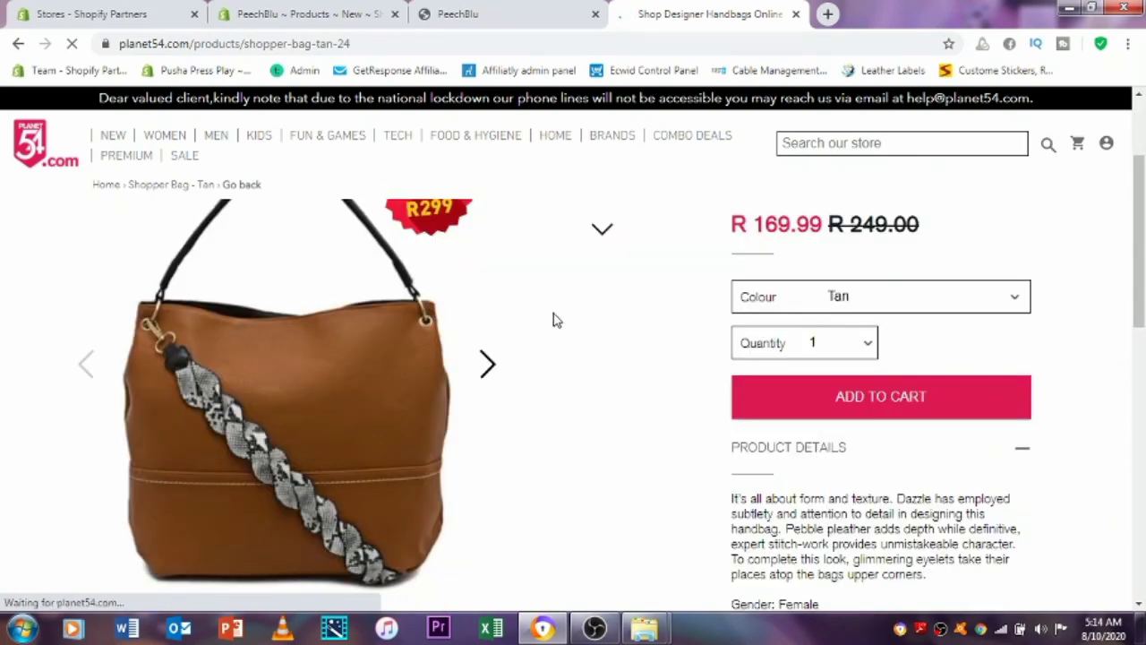
scroll(552, 319, "up", 2)
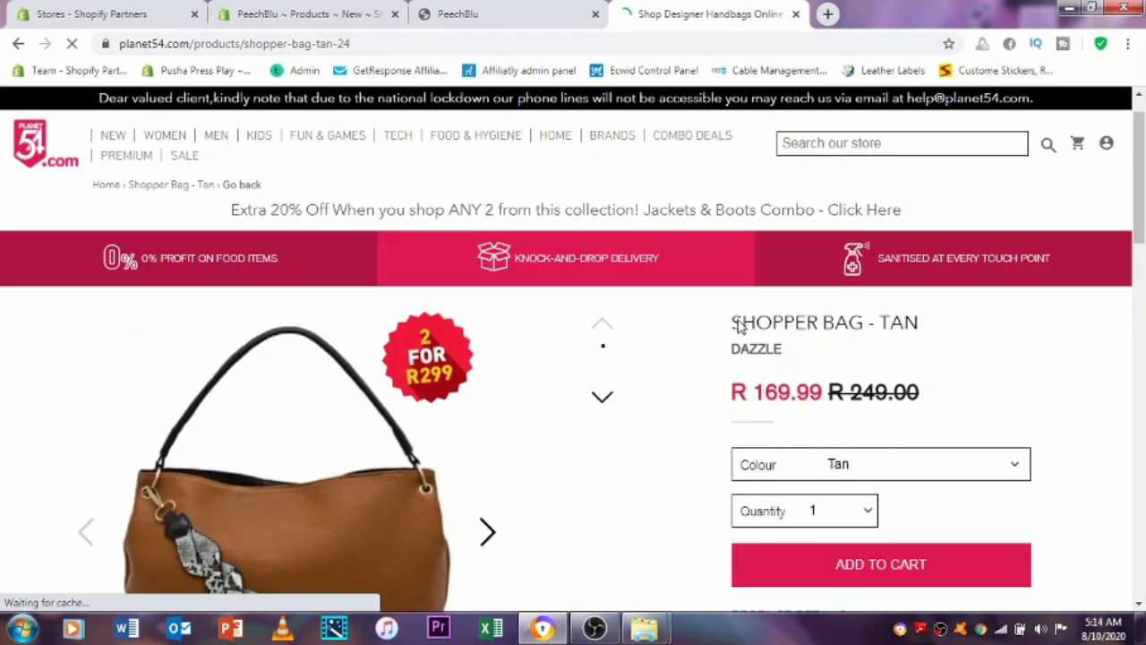
left_click_drag(739, 327, 730, 338)
right_click(860, 338)
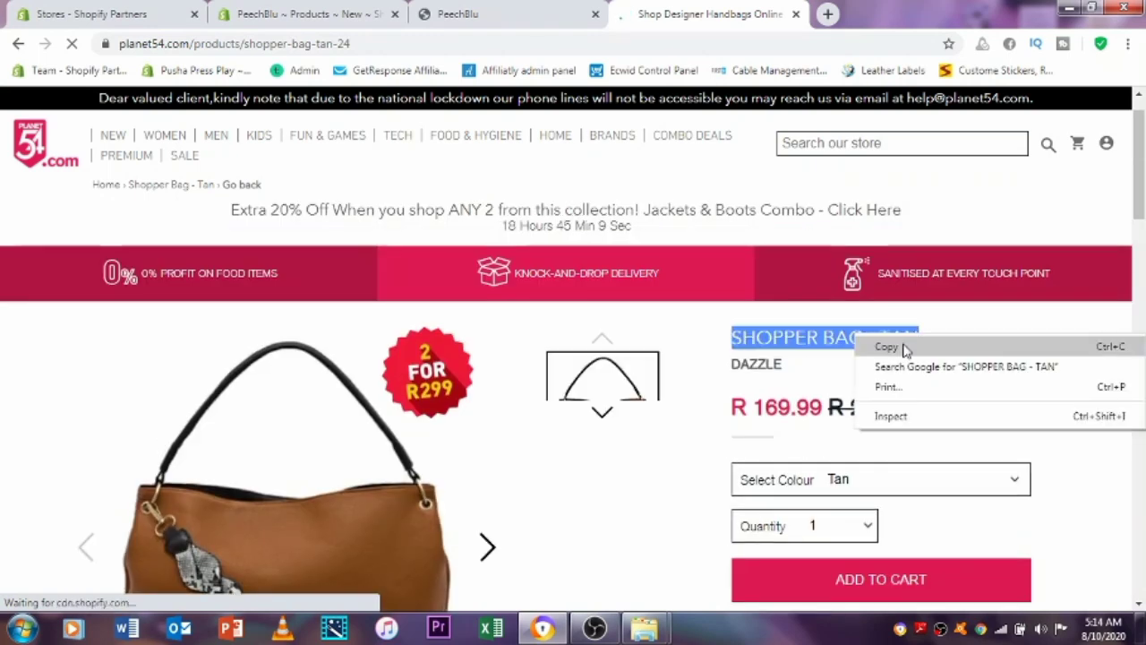
left_click(872, 346)
left_click(296, 13)
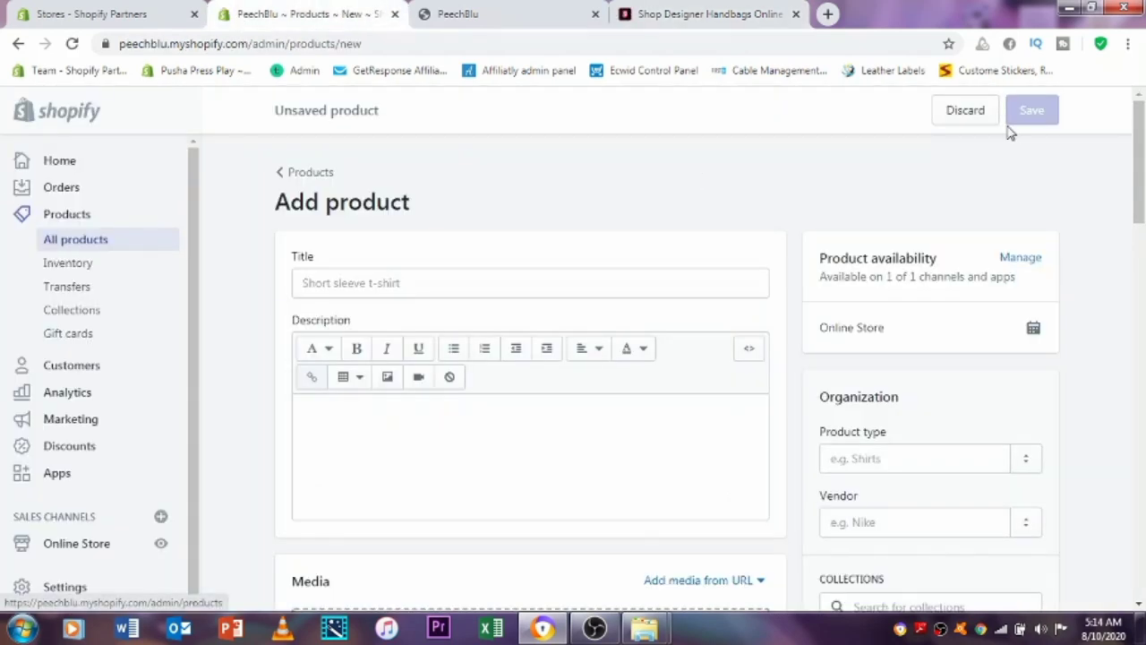
left_click(343, 280)
right_click(343, 281)
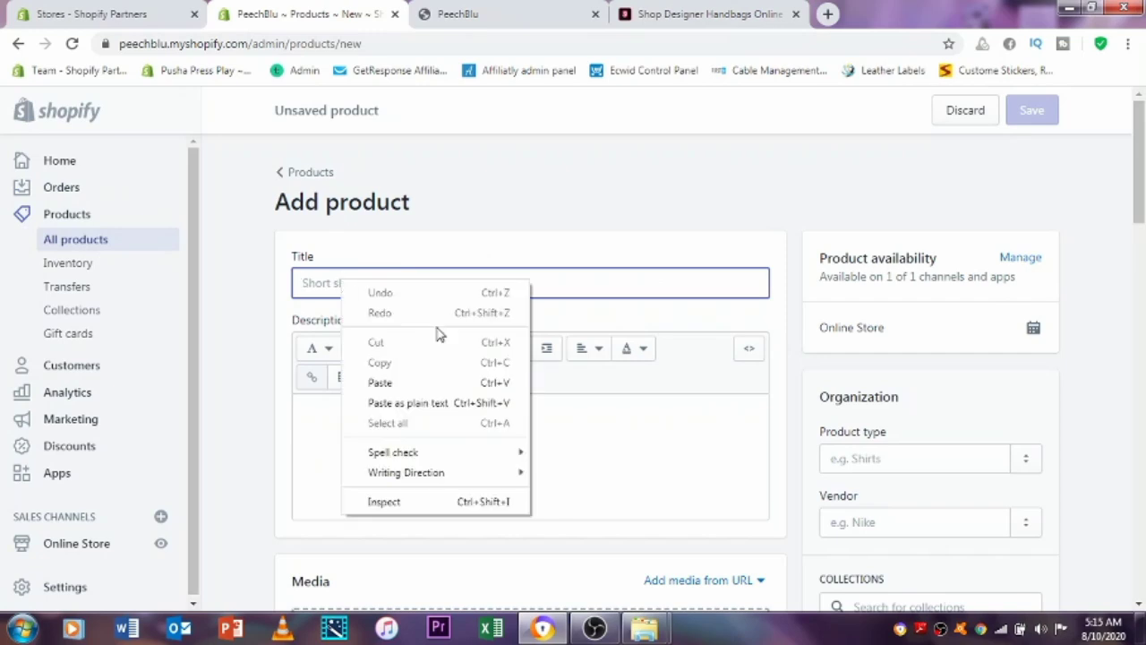
left_click(435, 382)
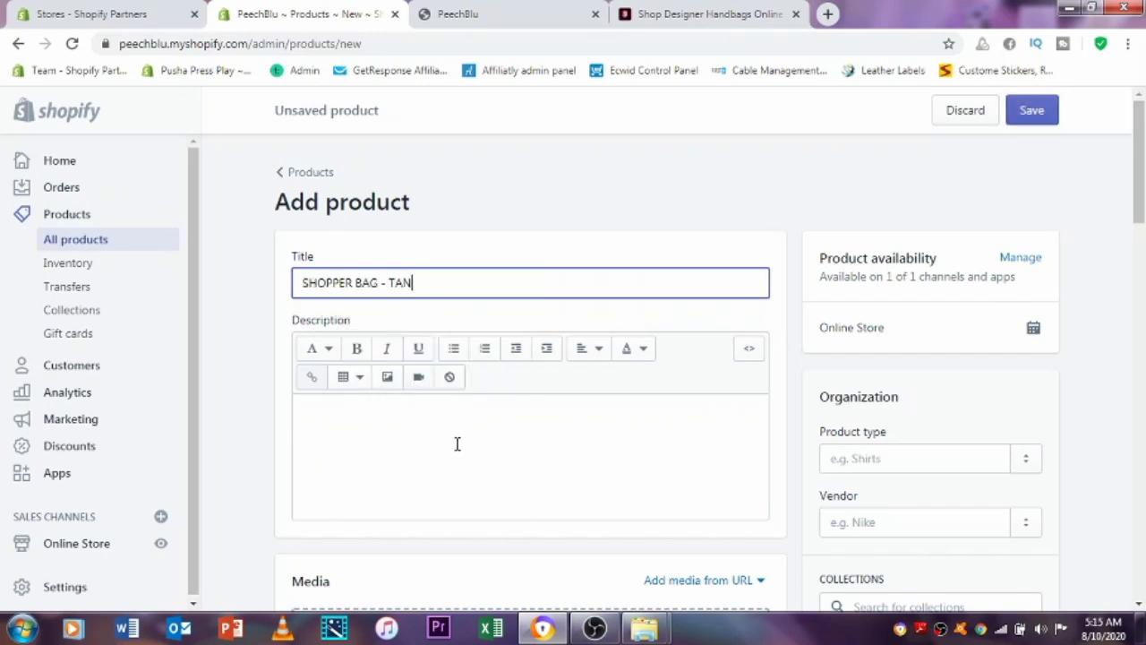
scroll(455, 442, "down", 4)
scroll(440, 366, "up", 4)
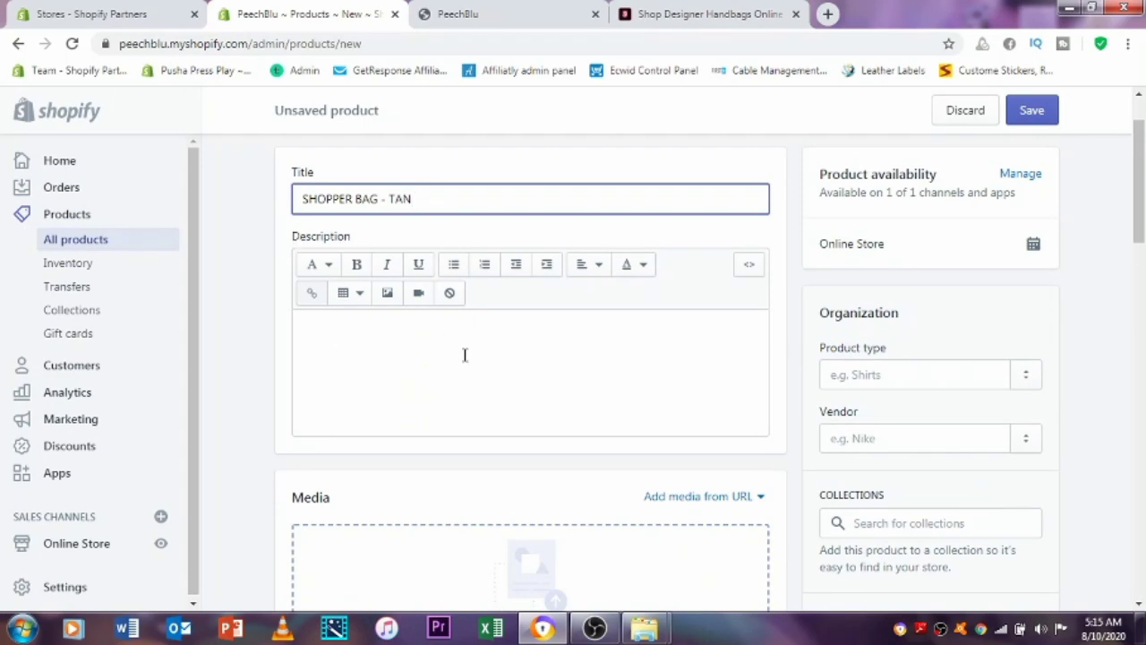
scroll(466, 358, "down", 10)
scroll(472, 358, "up", 6)
Copy the product details text, from the opening paragraph through the dimensions, from the Planet54 page into the new Shopify product's description.
left_click(652, 11)
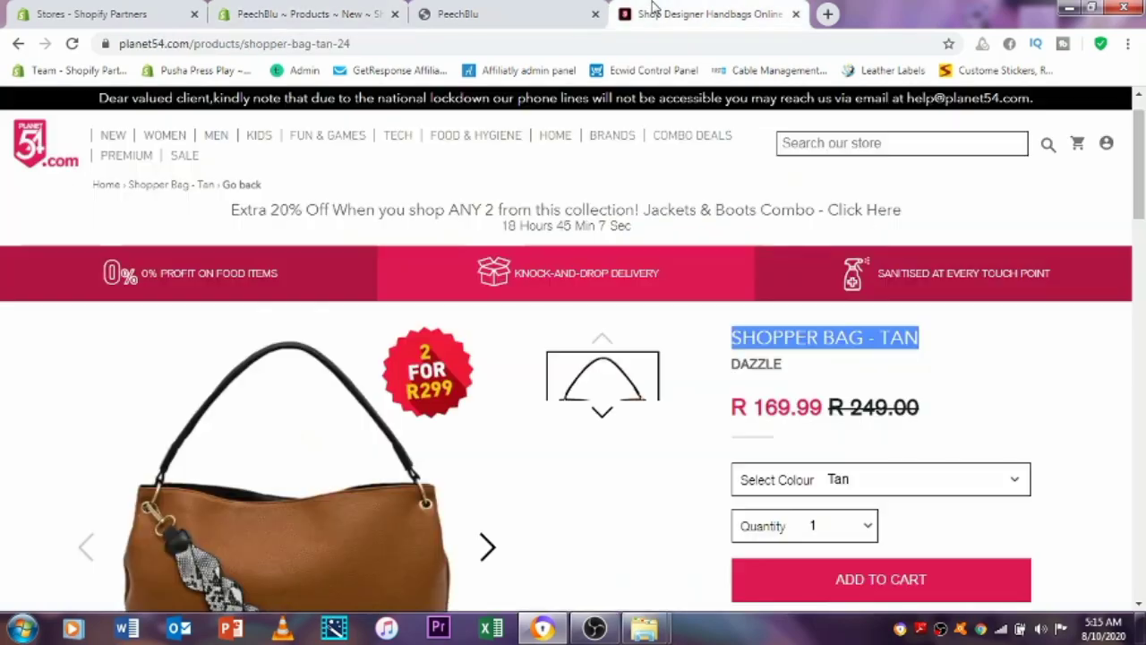
scroll(776, 392, "down", 5)
left_click_drag(727, 262, 990, 476)
right_click(777, 412)
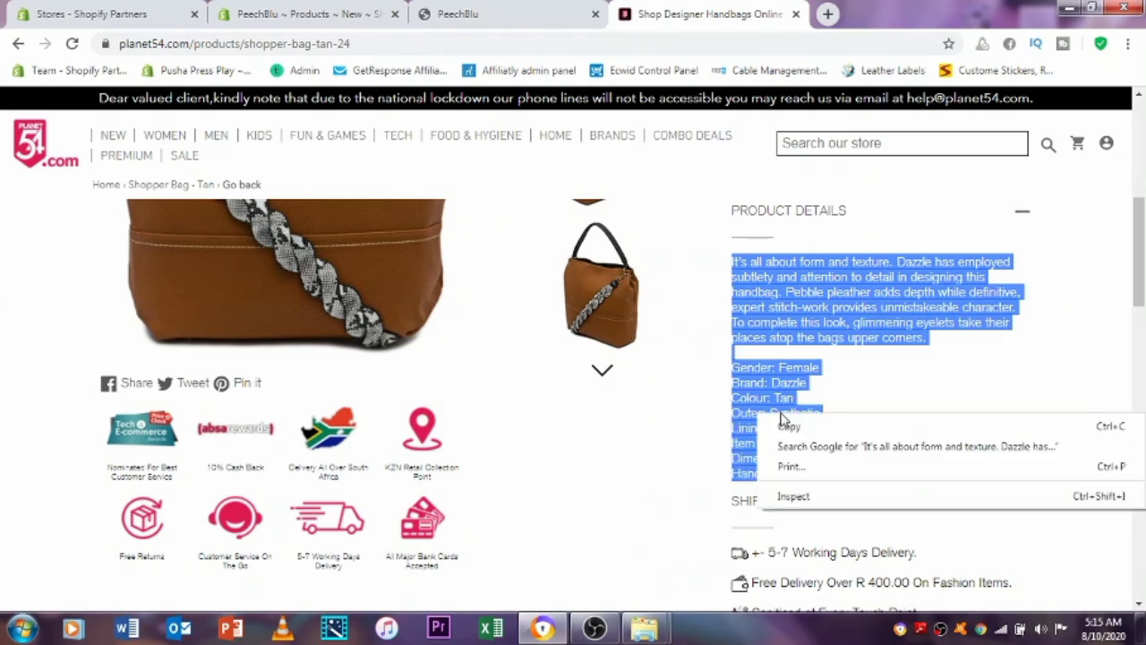
left_click(801, 421)
left_click(392, 9)
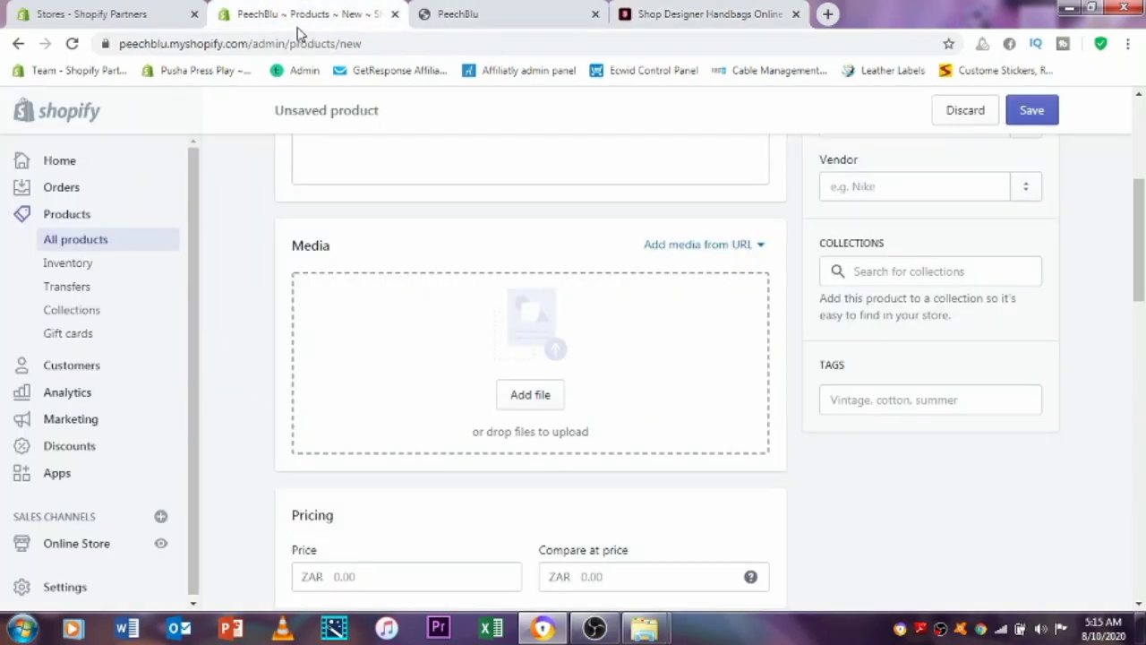
scroll(393, 293, "up", 2)
right_click(394, 290)
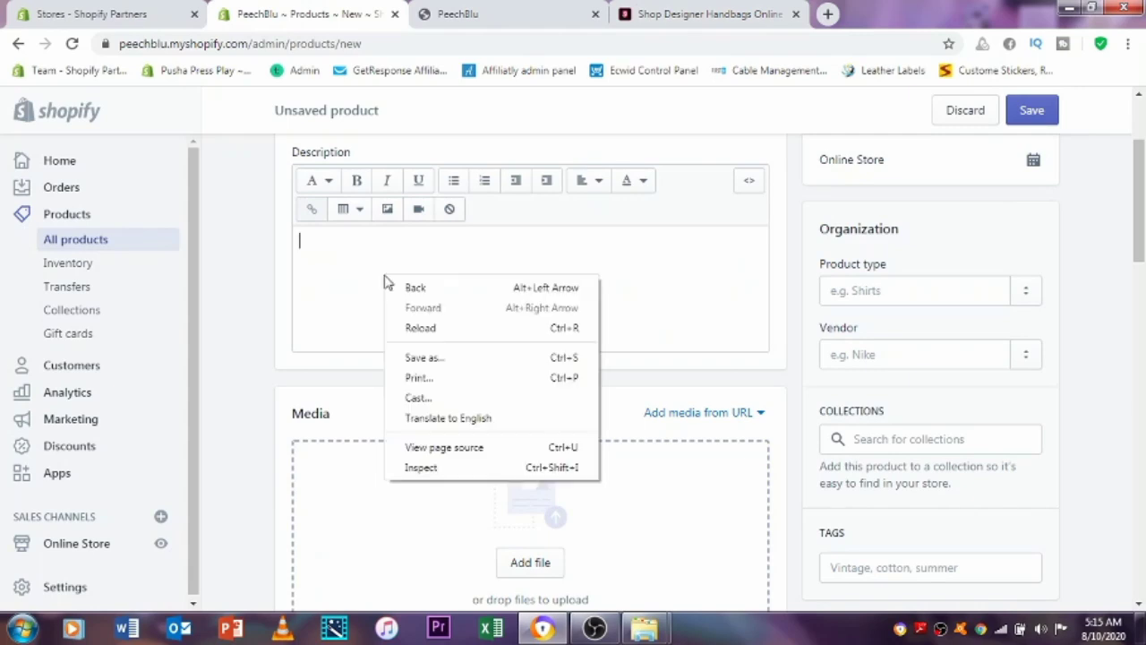
left_click(328, 241)
right_click(327, 241)
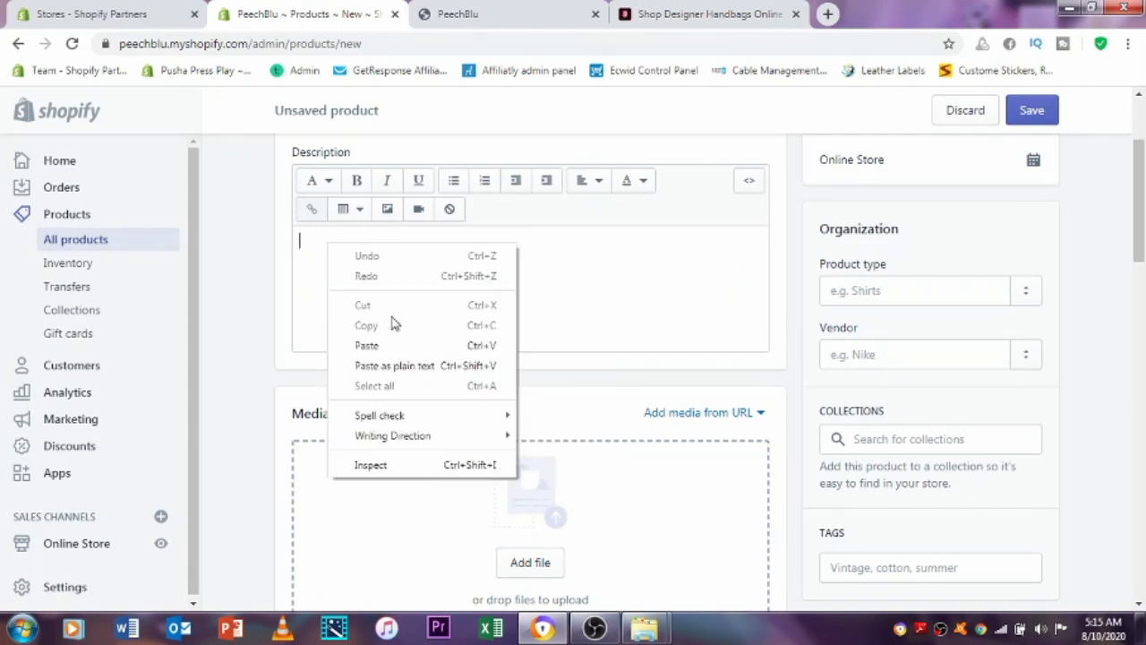
left_click(397, 342)
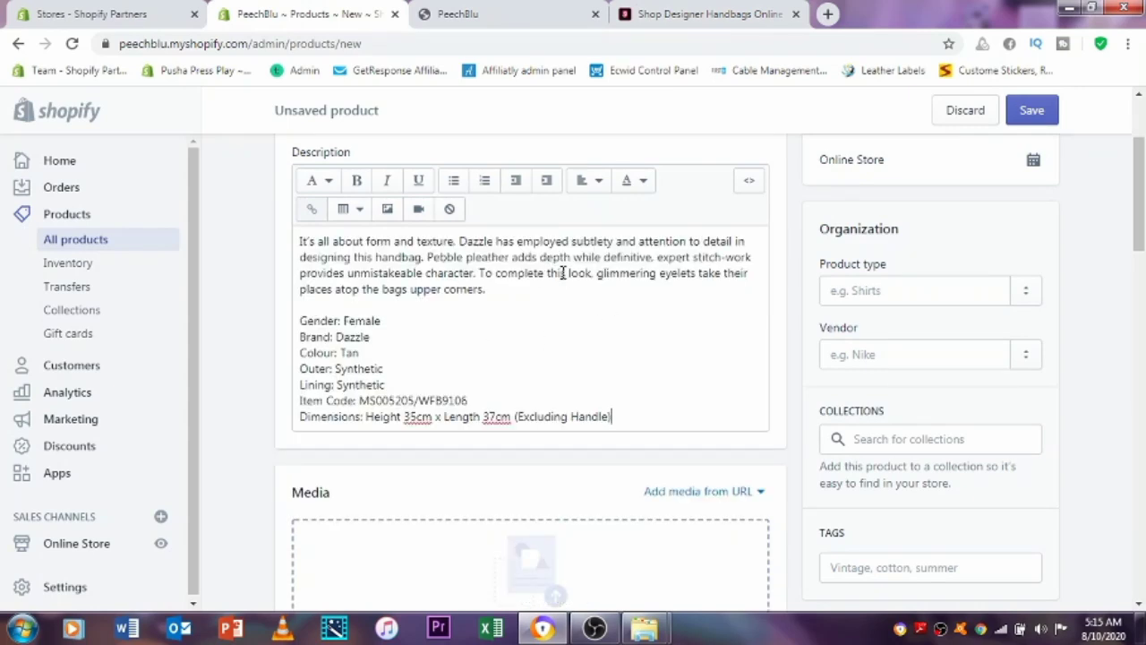
Upload the WFBS614-2 orange handbag image from the drop pics folder to the new product's media.
scroll(562, 273, "down", 3)
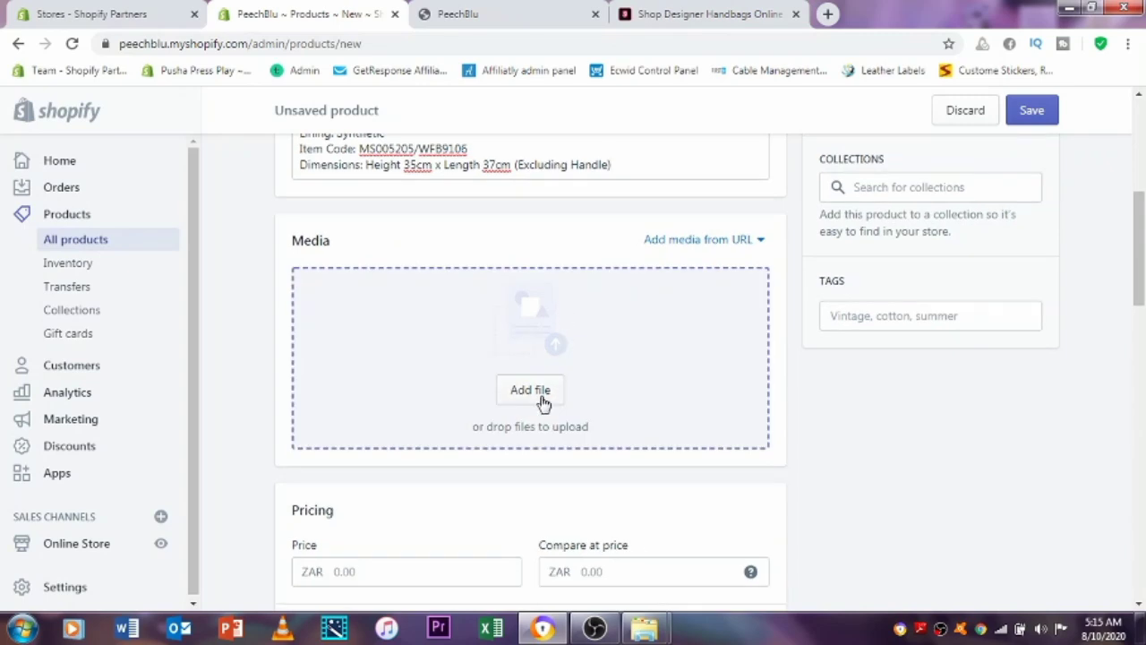
left_click(531, 390)
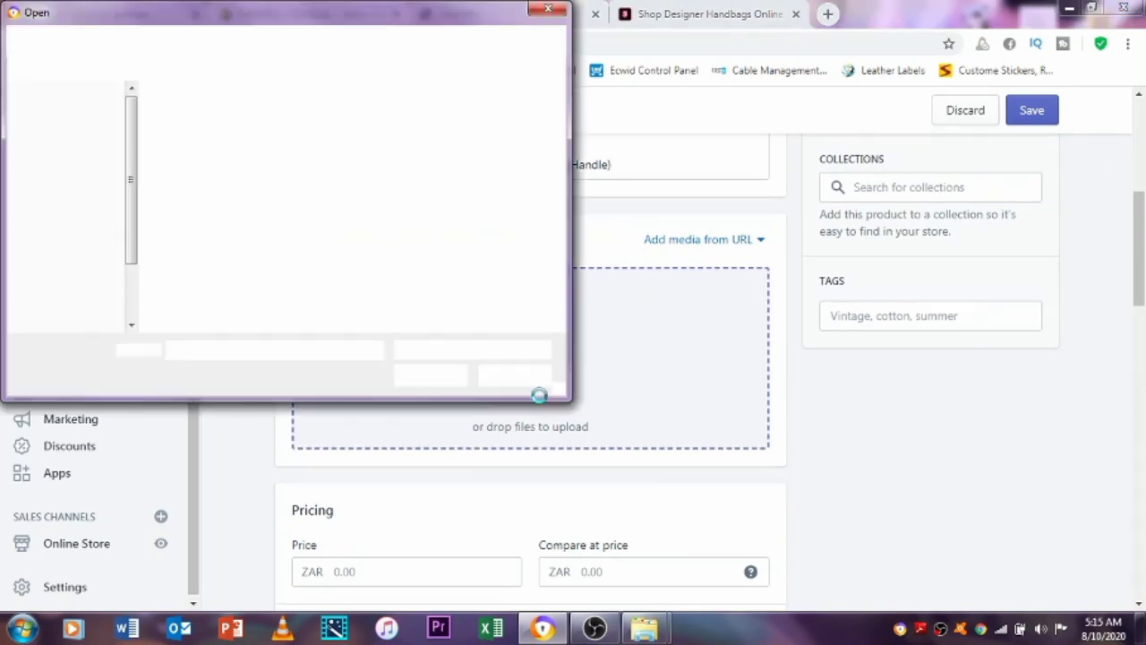
left_click_drag(557, 154, 555, 319)
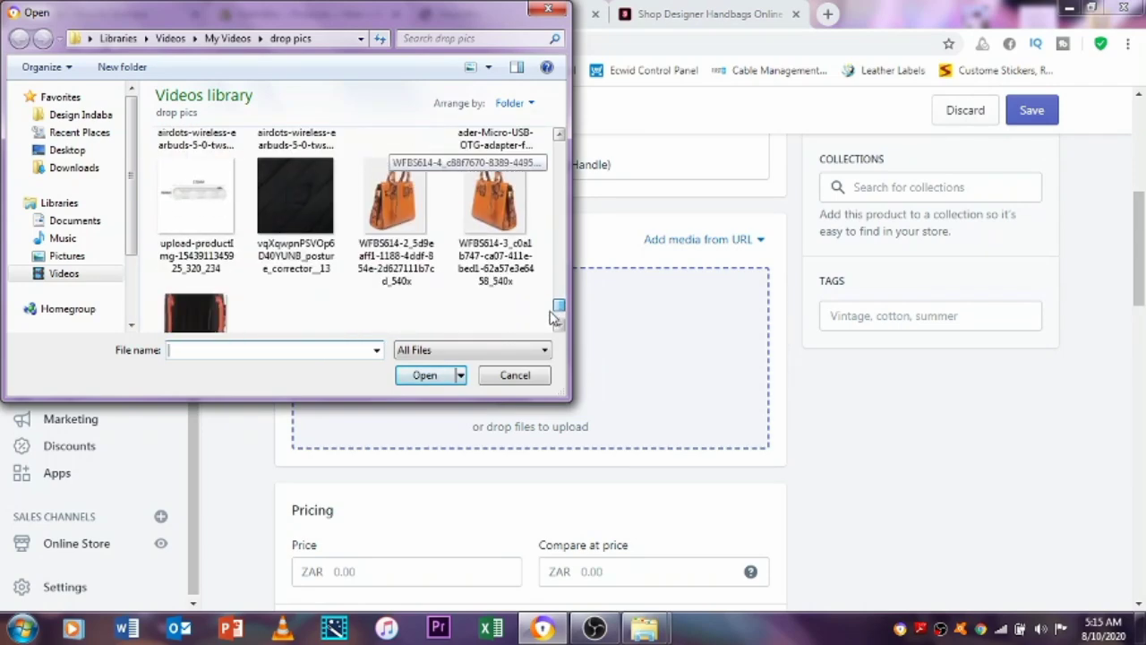
double_click(397, 215)
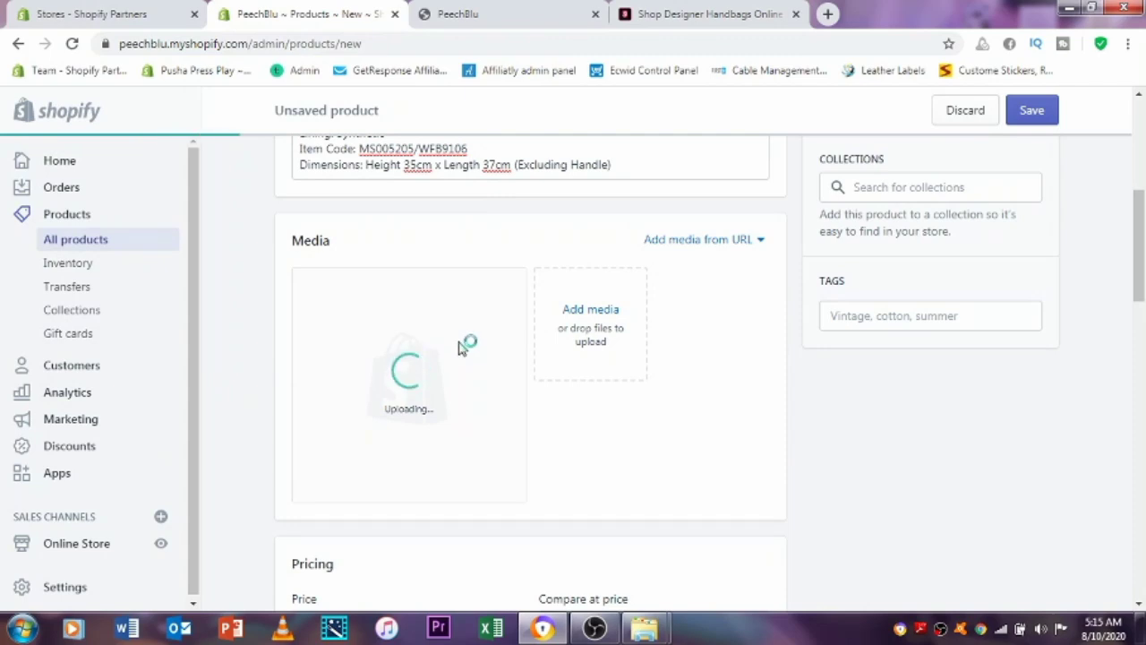
left_click(578, 354)
mouse_move(561, 154)
left_mouse_down()
mouse_move(562, 181)
mouse_move(561, 150)
left_mouse_up()
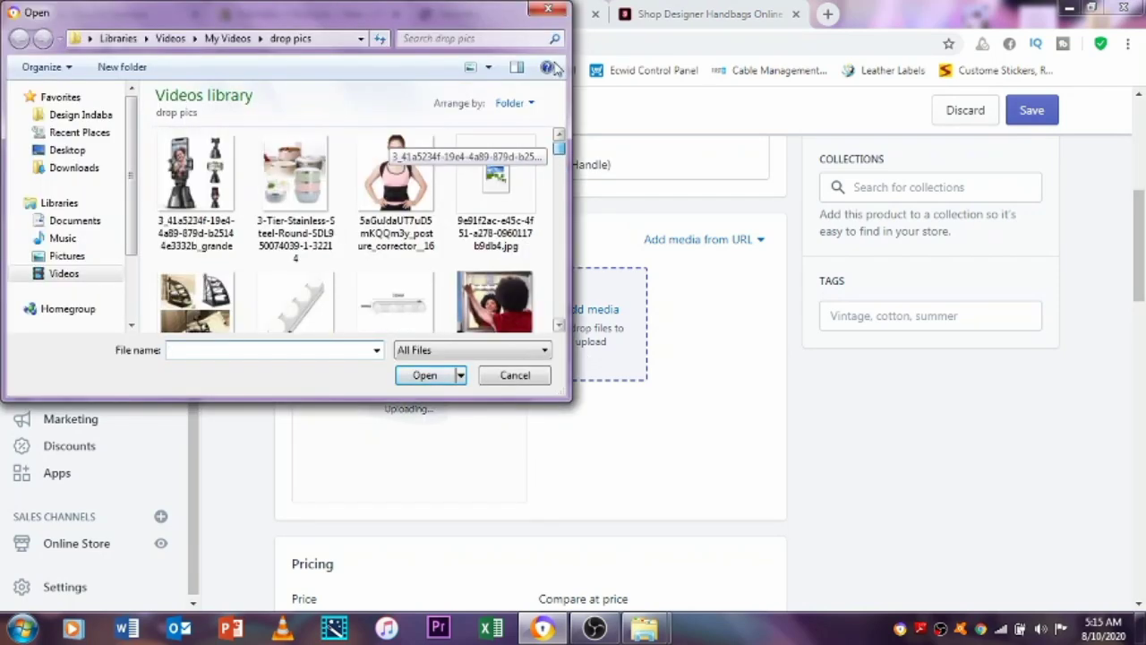
left_click(548, 10)
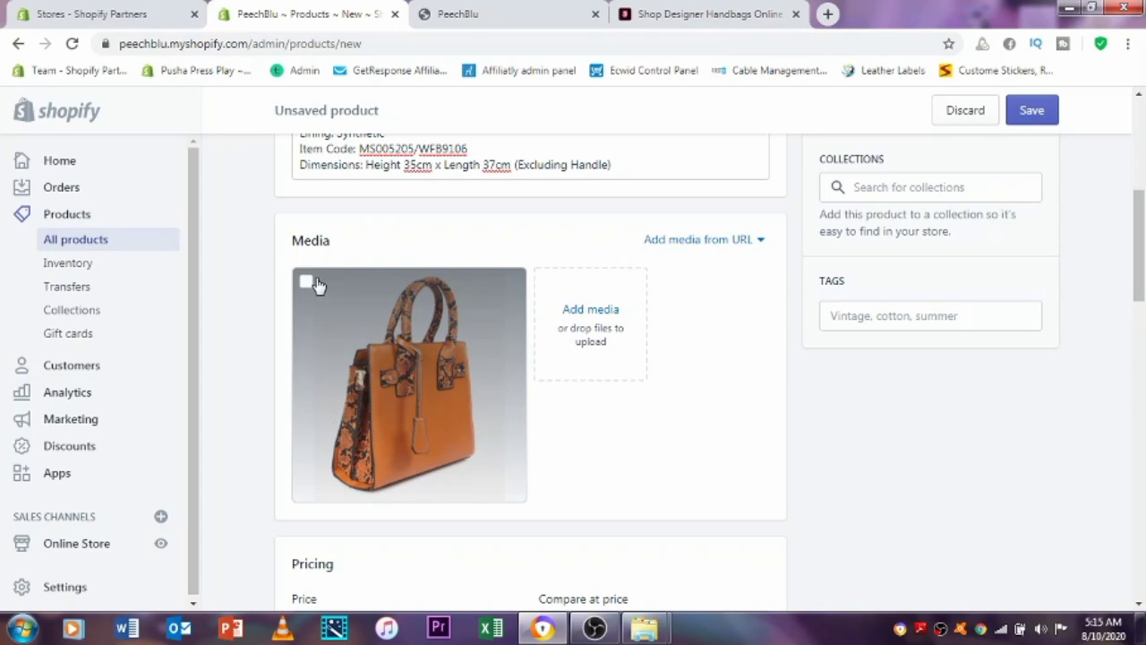
Delete the uploaded orange handbag image from the product's media.
left_click(307, 284)
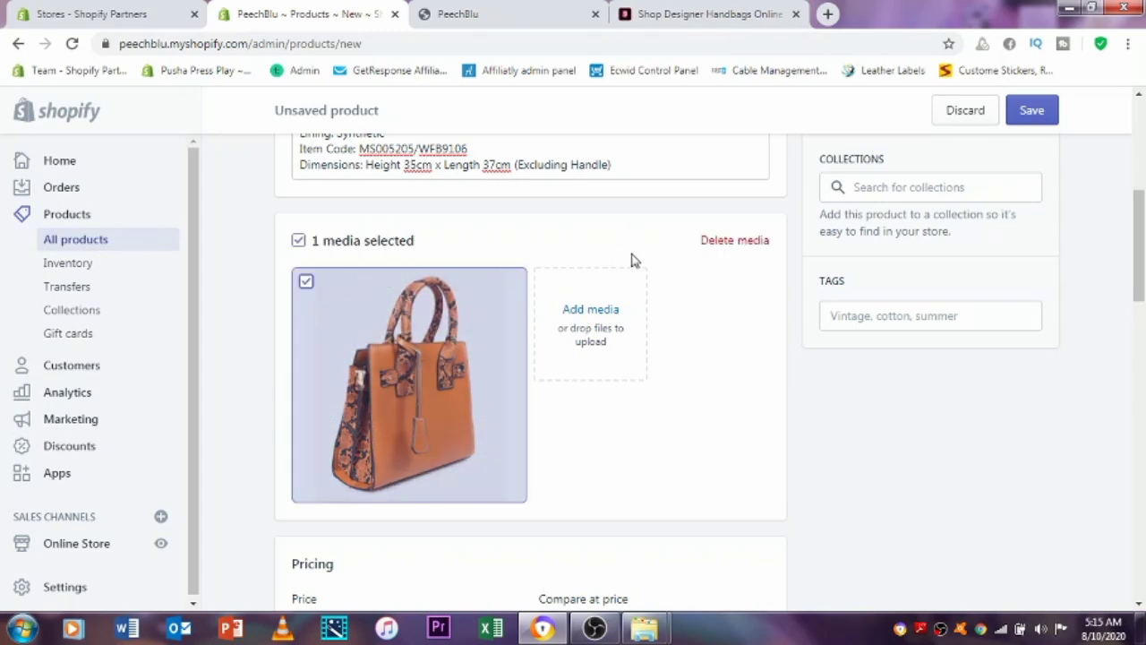
left_click(713, 248)
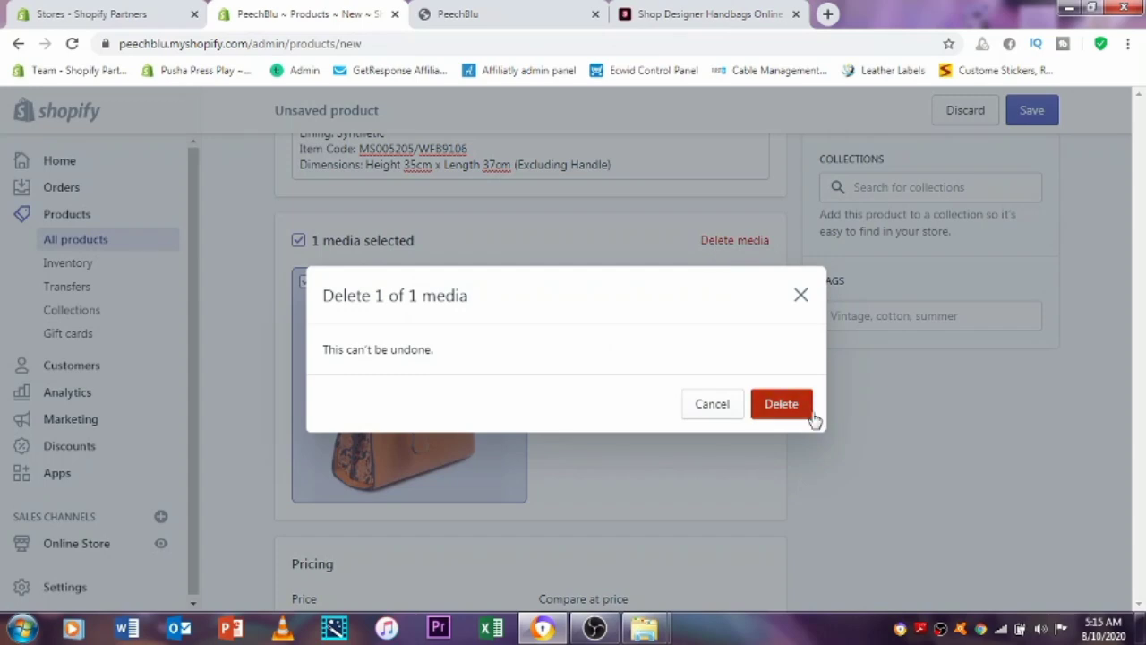
left_click(781, 403)
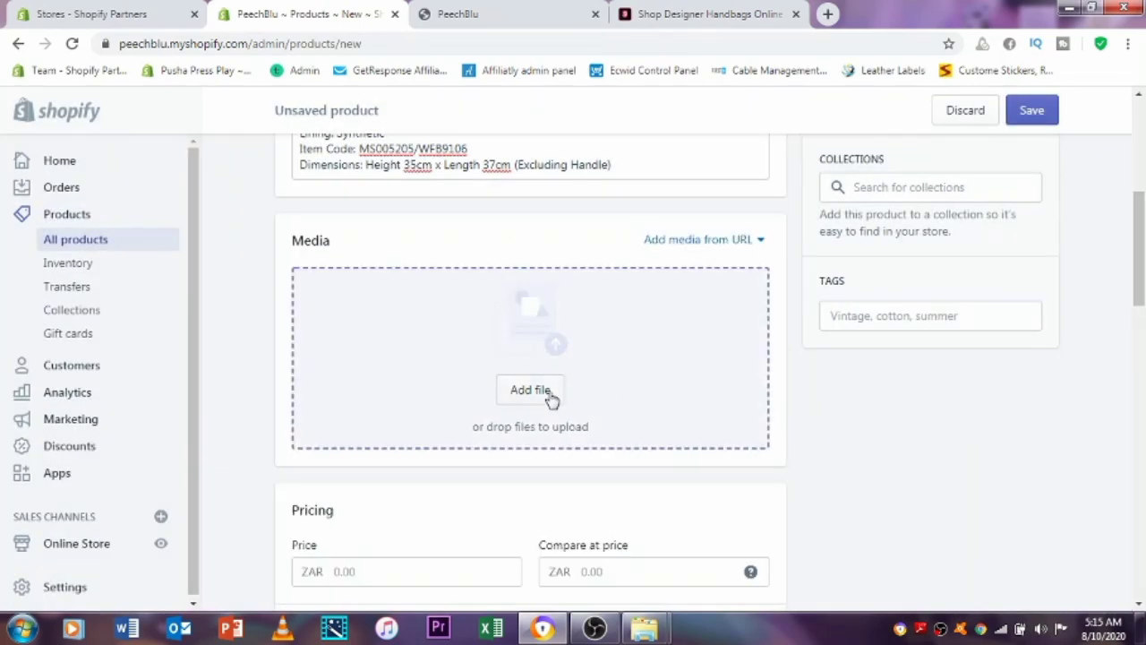
Upload the brown leather handbag photo from the drop pics folder as the product's first media image.
left_click(550, 399)
left_click_drag(560, 152, 548, 177)
double_click(295, 237)
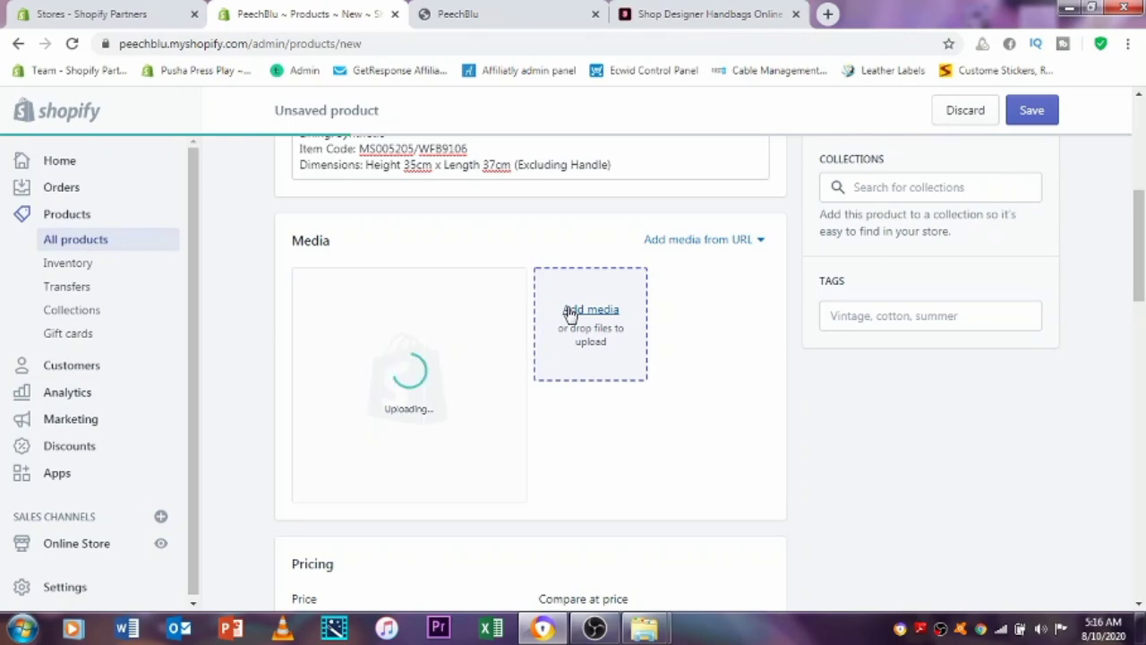
Add the orange handbag photo and the dark bag interior photo from the drop pics folder to the product's media.
left_click(570, 312)
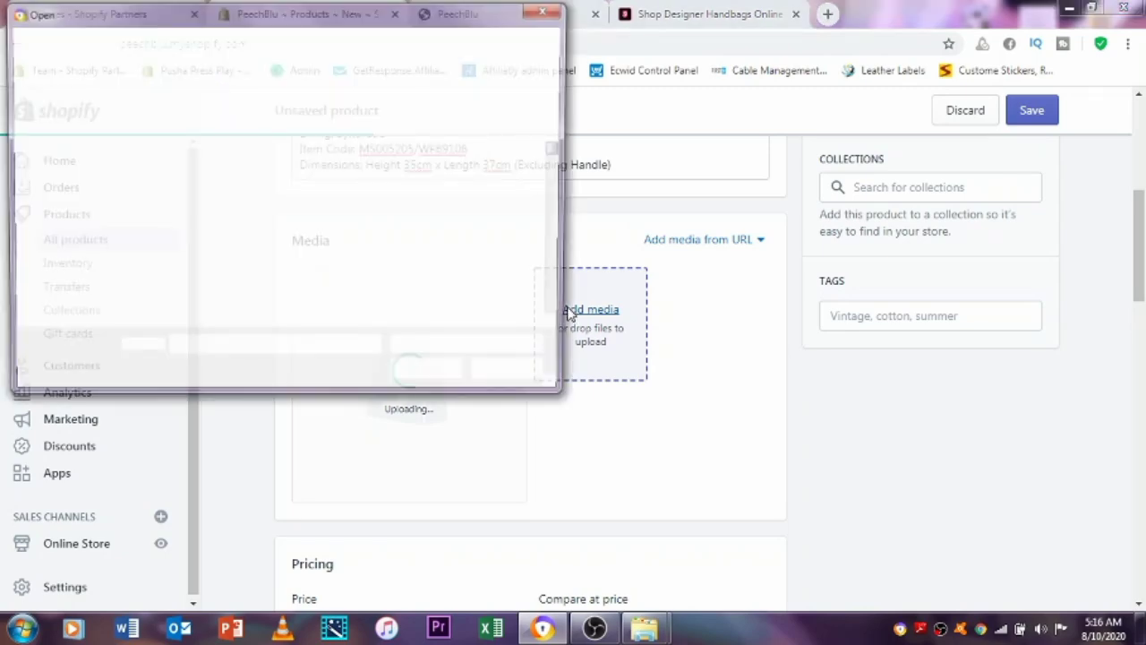
left_click_drag(561, 146, 559, 318)
double_click(397, 166)
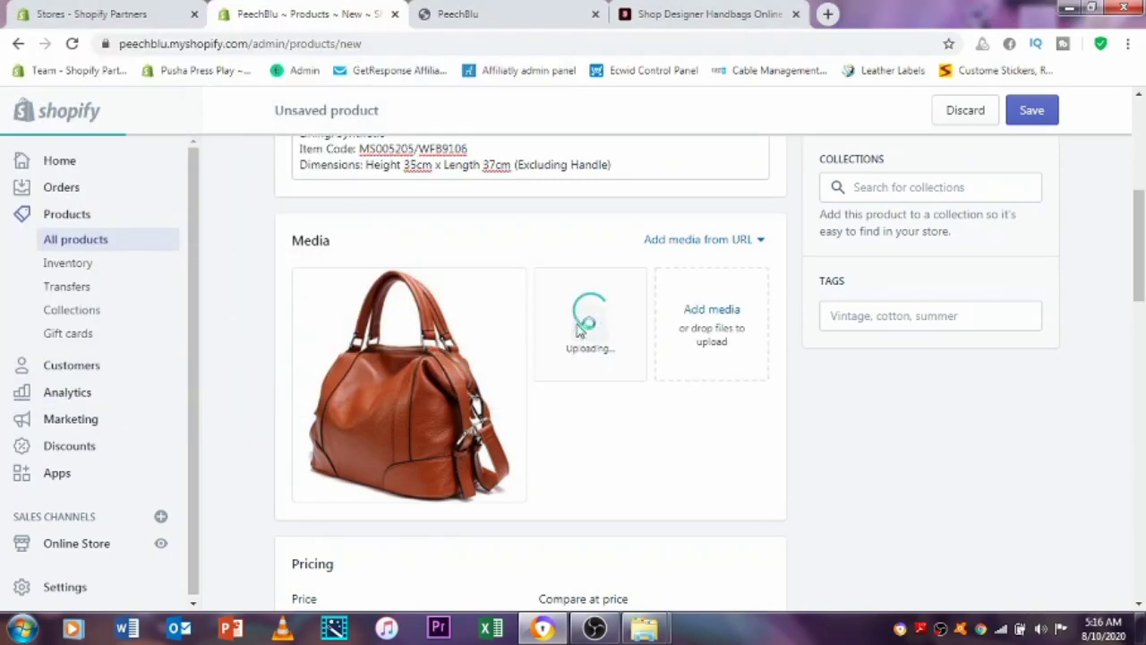
left_click(712, 345)
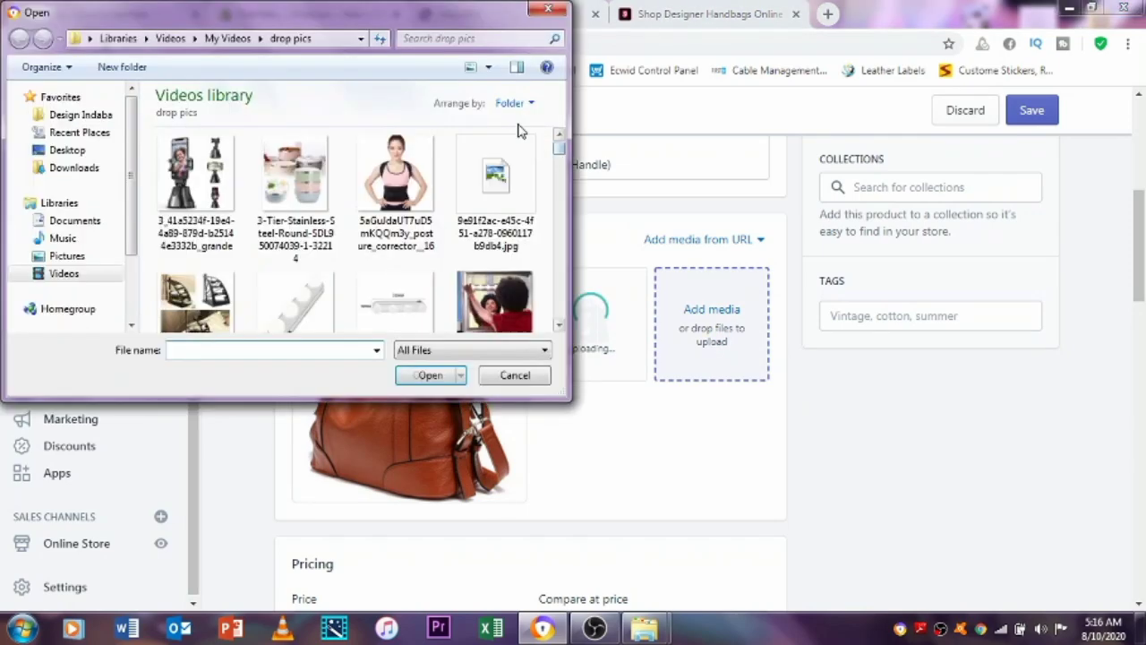
left_click_drag(558, 148, 560, 318)
double_click(196, 253)
Set the product's price to ZAR 200 and its compare at price to ZAR 350.
scroll(560, 404, "down", 2)
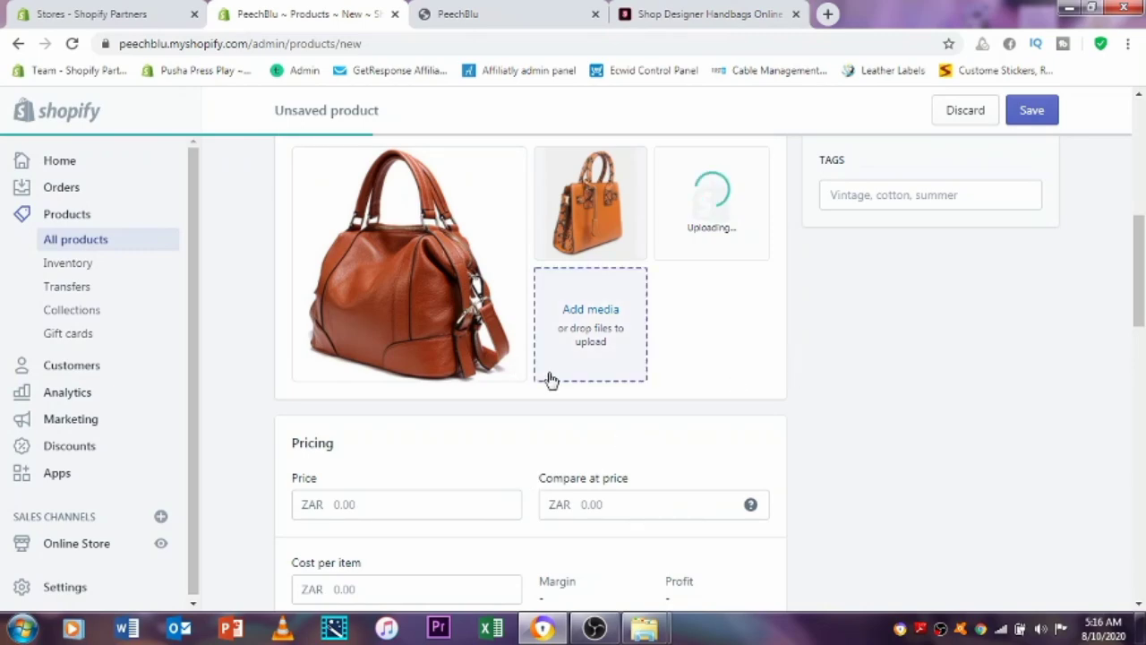
scroll(537, 346, "up", 6)
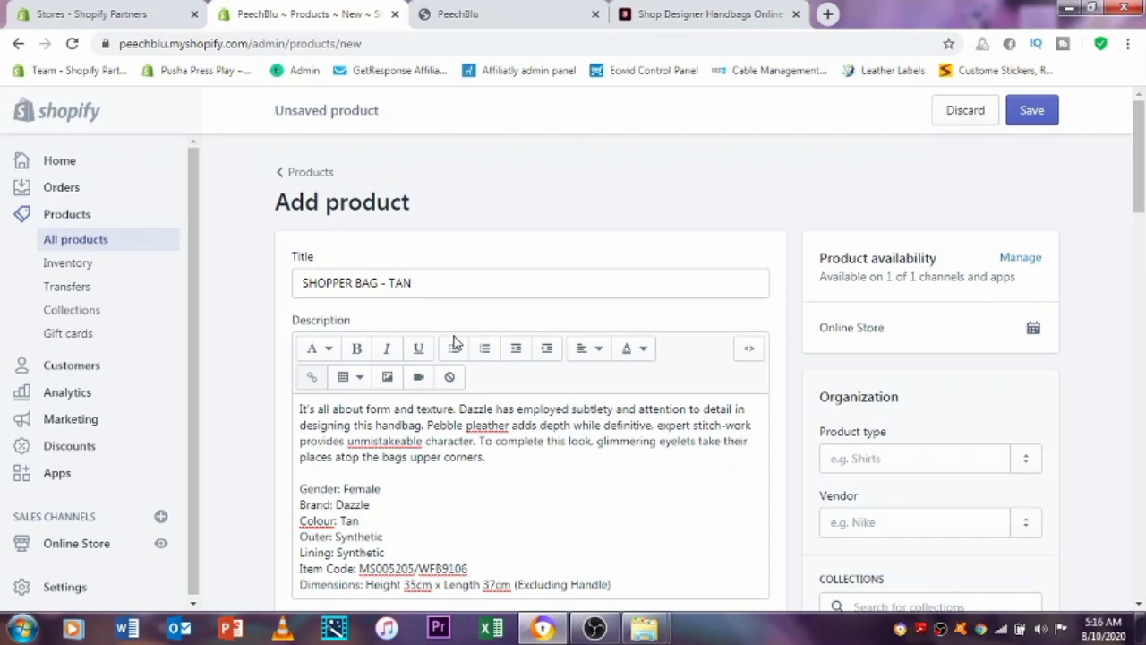
scroll(556, 412, "down", 3)
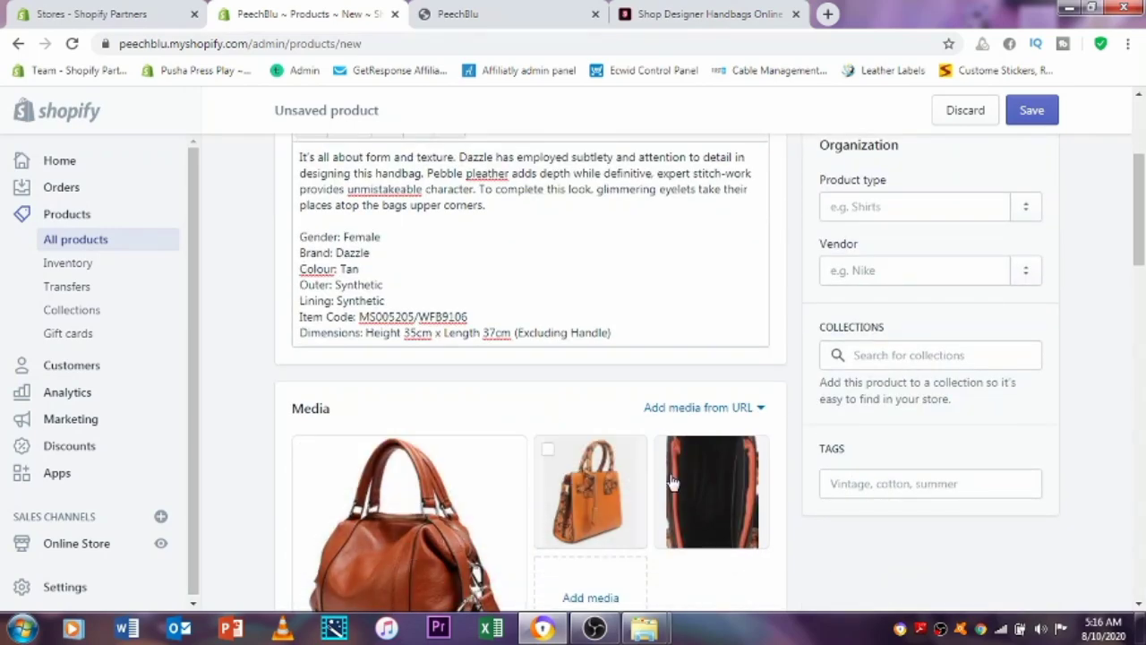
scroll(686, 492, "down", 5)
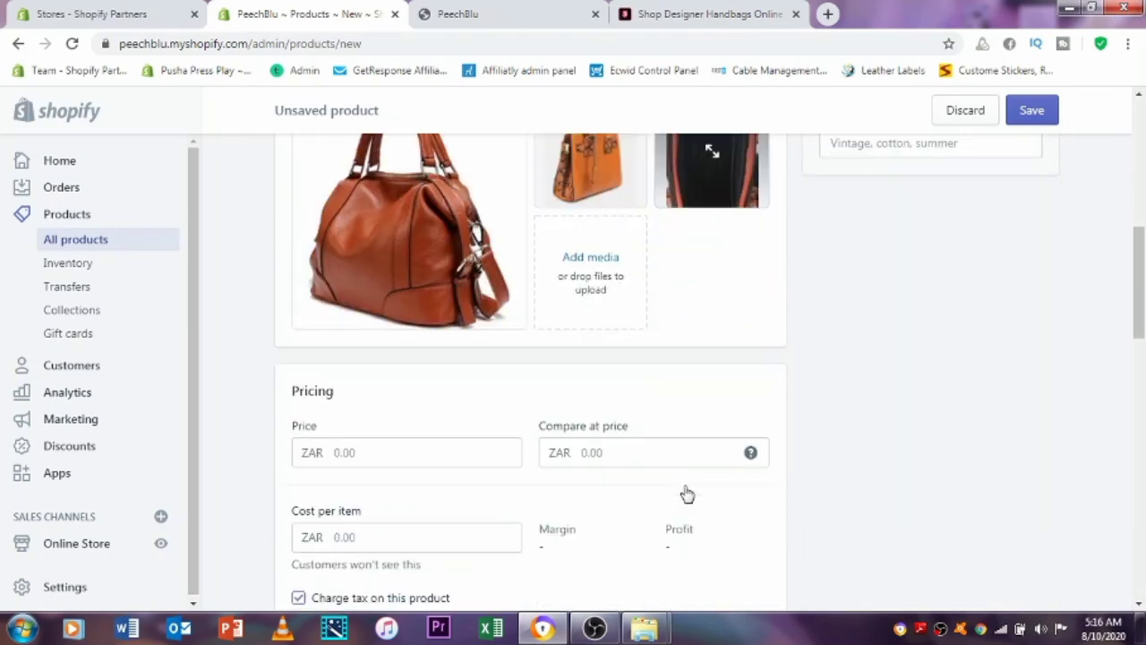
left_click(363, 386)
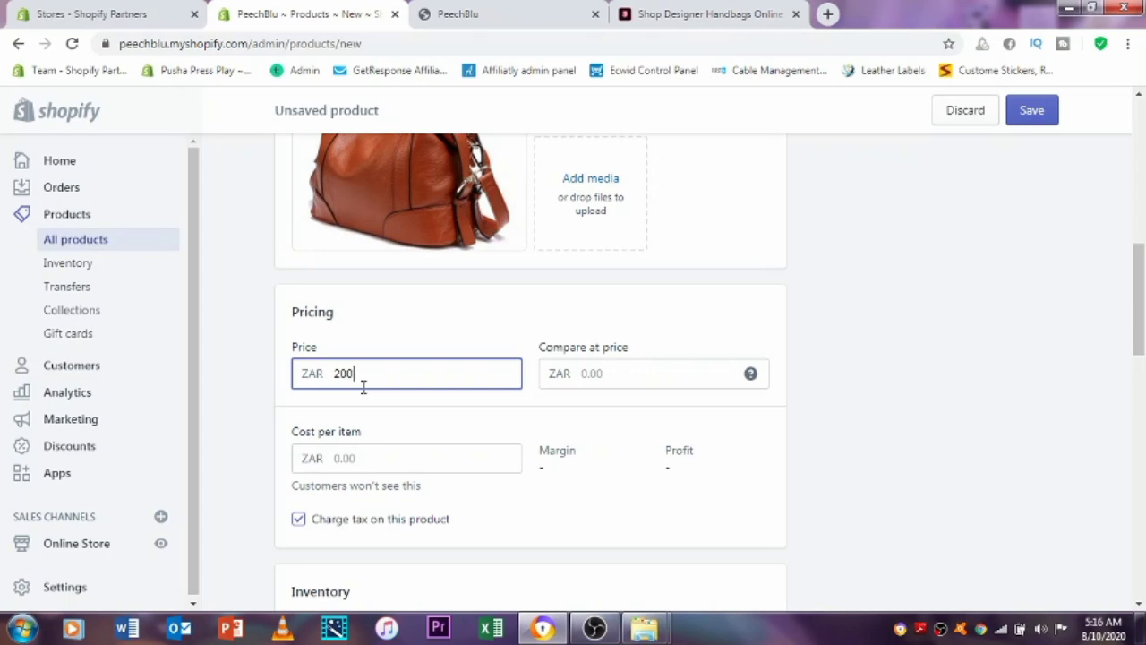
left_click(581, 373)
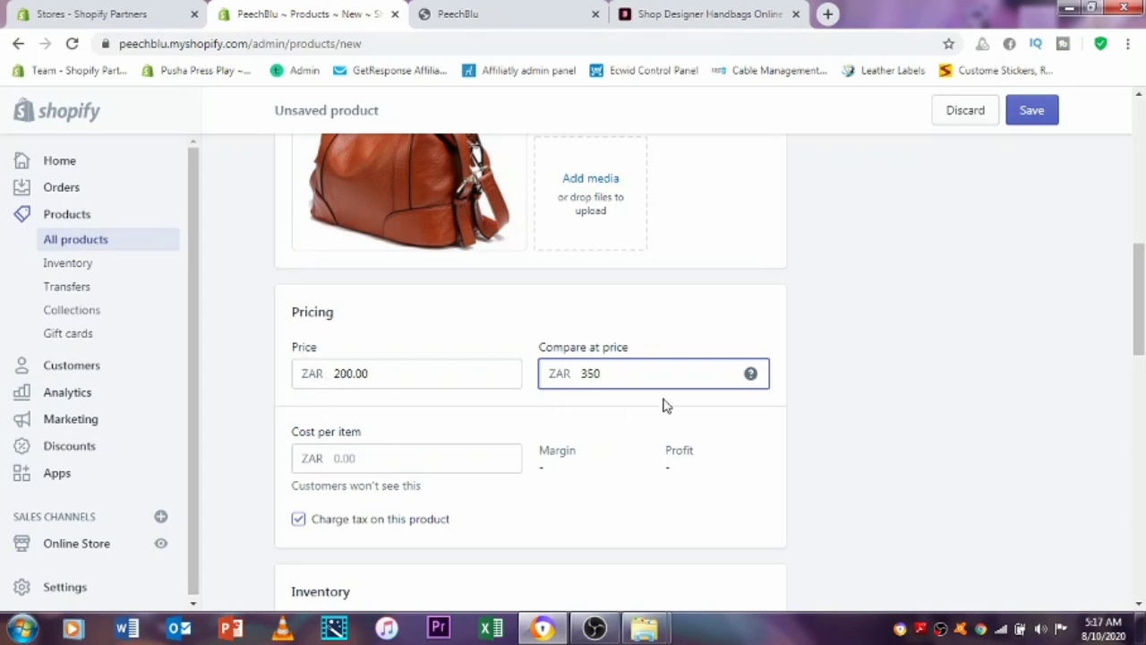
Set the cost per item to ZAR 100 and turn off charging tax on this product.
left_click(370, 457)
type("1000")
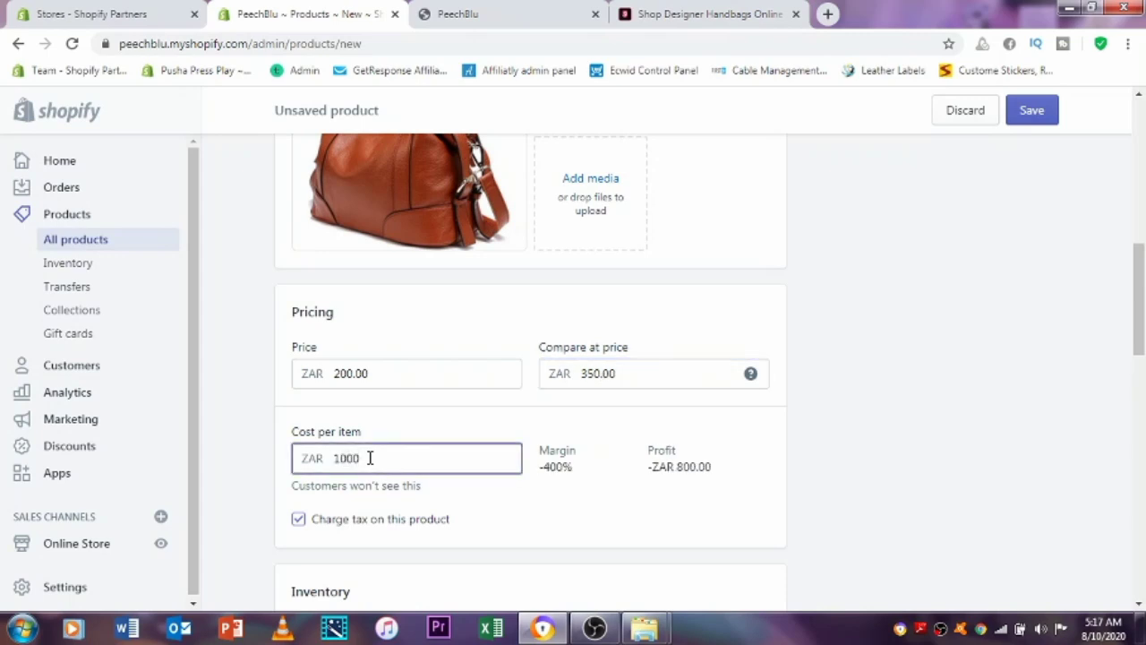
key("BackSpace")
scroll(448, 425, "down", 1)
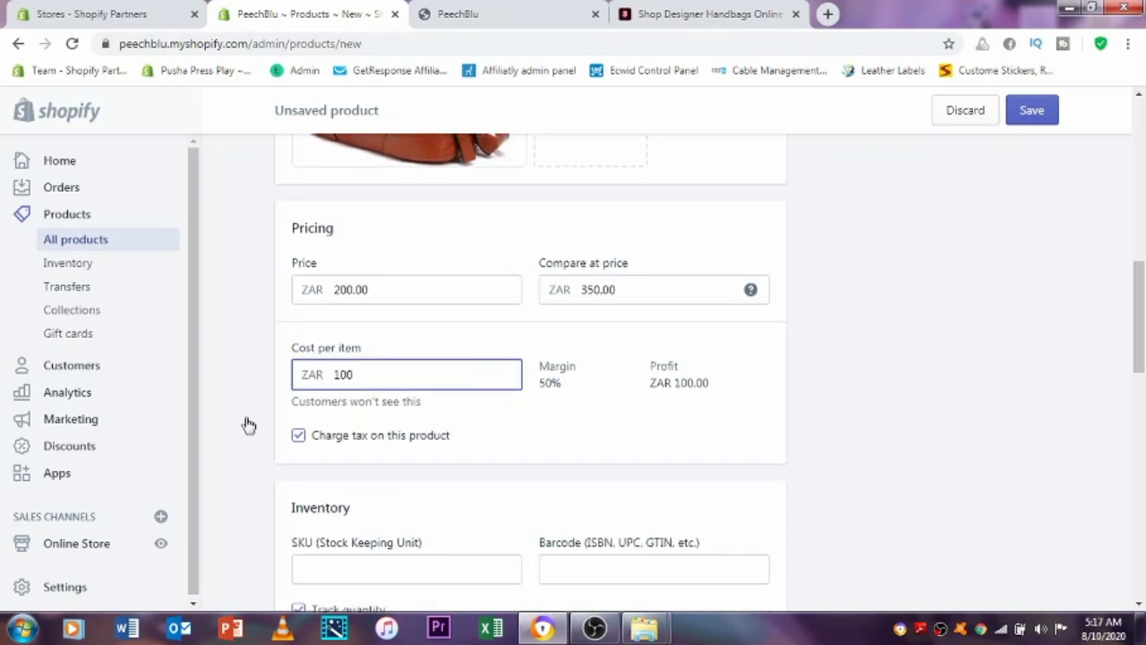
left_click(301, 437)
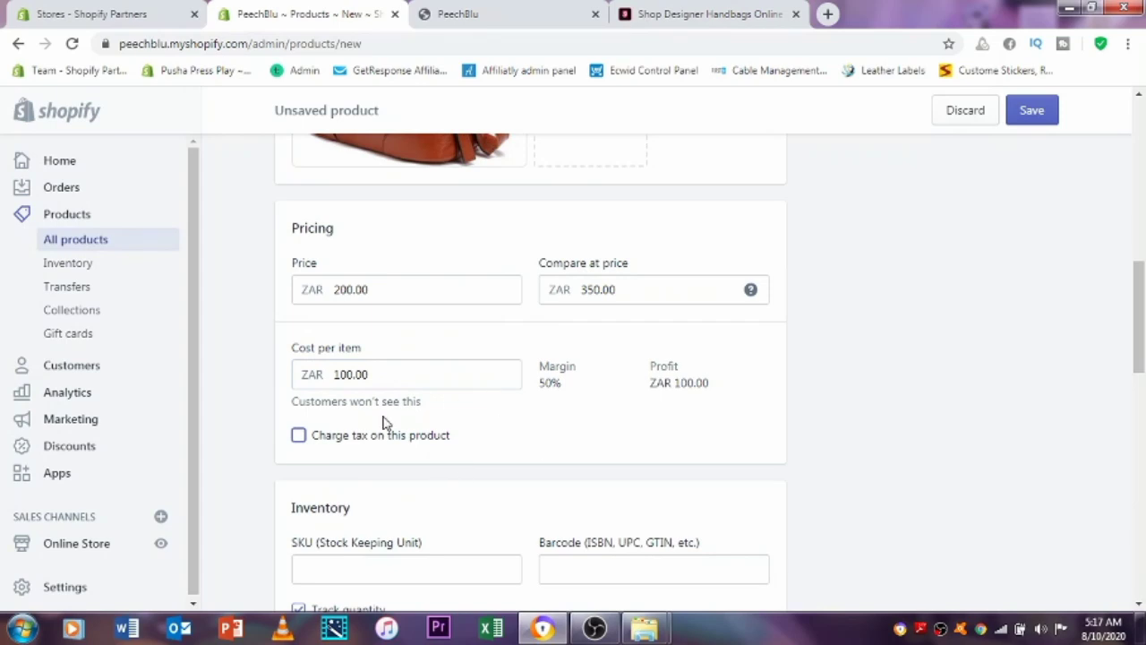
Enter 10 as the product's SKU in the inventory section.
scroll(504, 458, "down", 1)
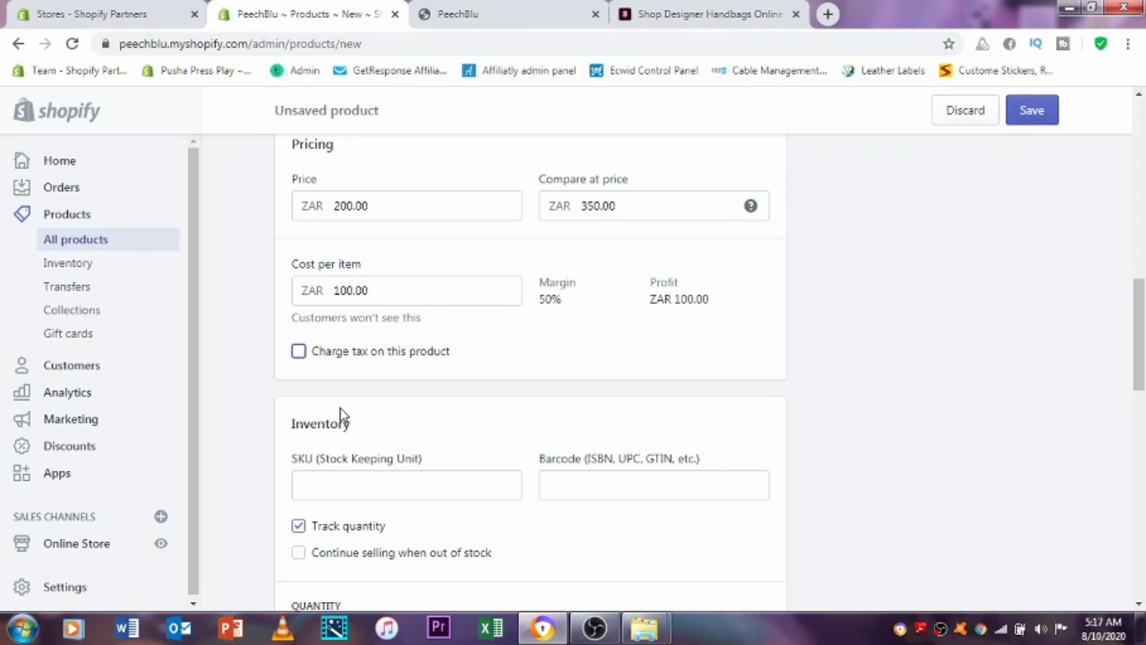
scroll(376, 458, "down", 2)
scroll(376, 461, "up", 2)
scroll(405, 385, "down", 3)
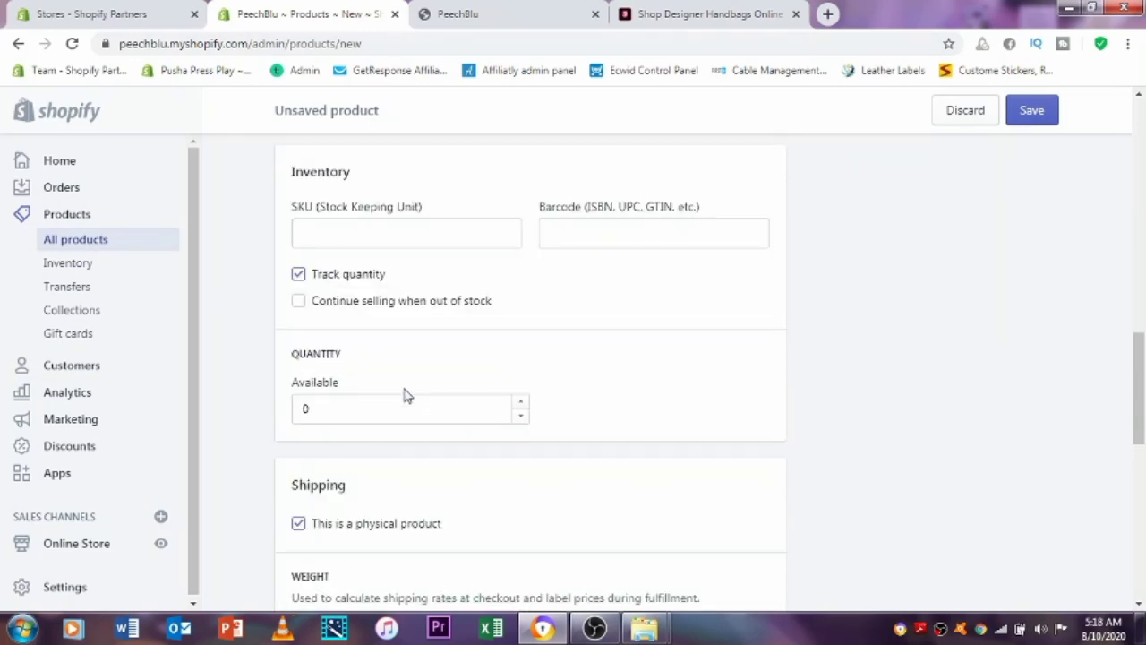
scroll(404, 395, "up", 2)
left_click(399, 413)
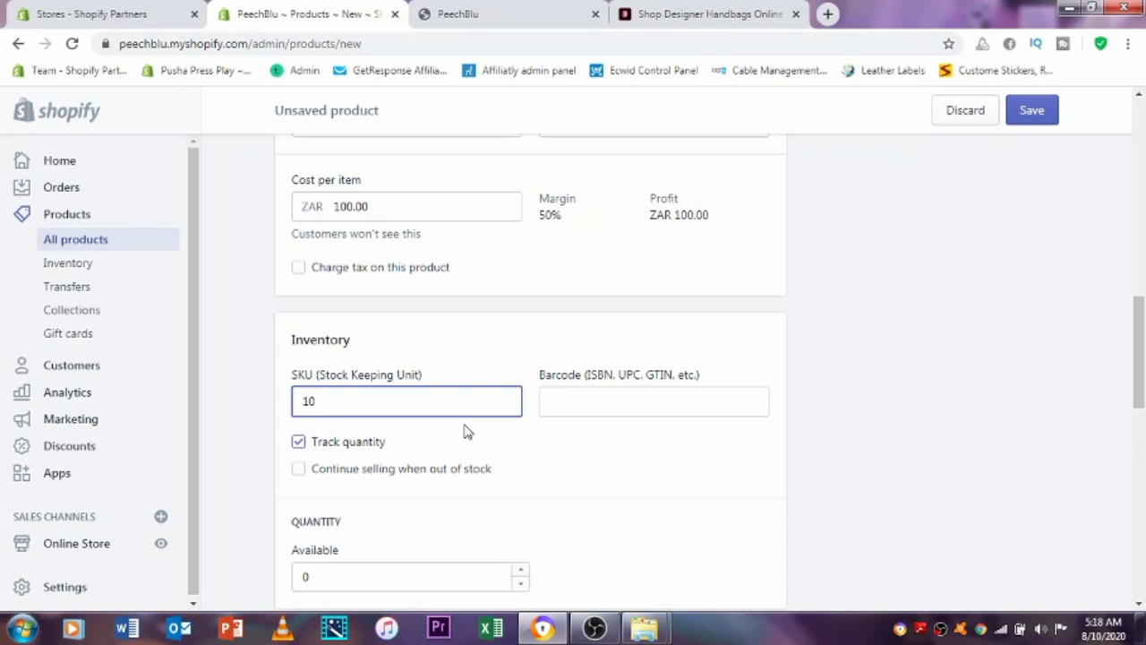
Turn off quantity tracking for the product and clear its SKU.
left_click(298, 448)
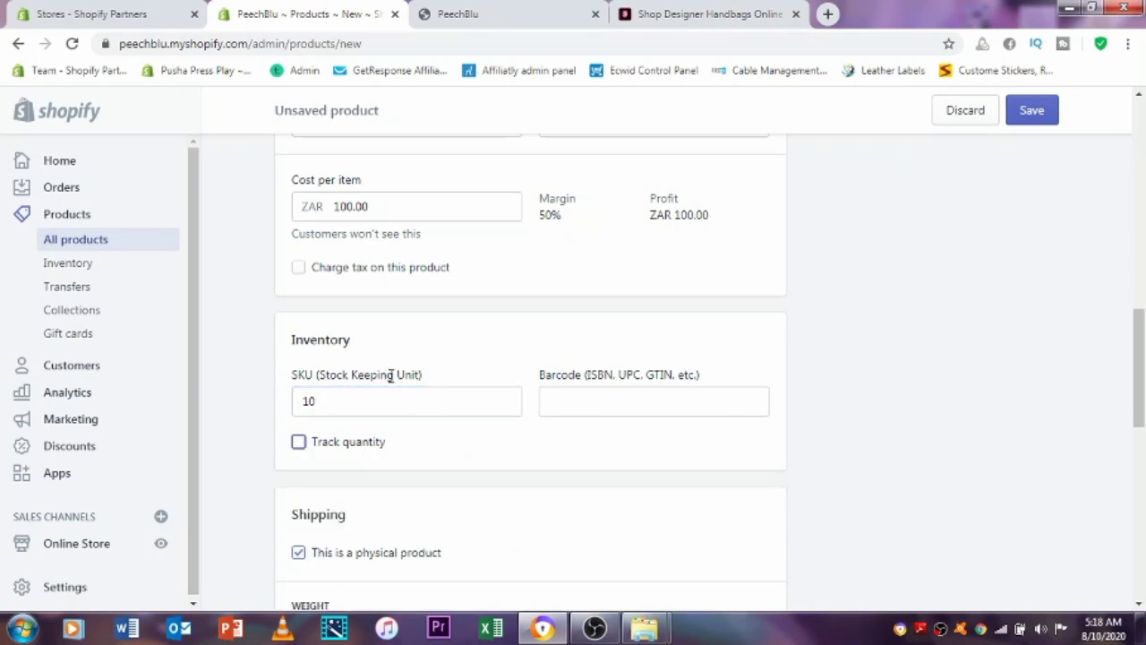
left_click(318, 405)
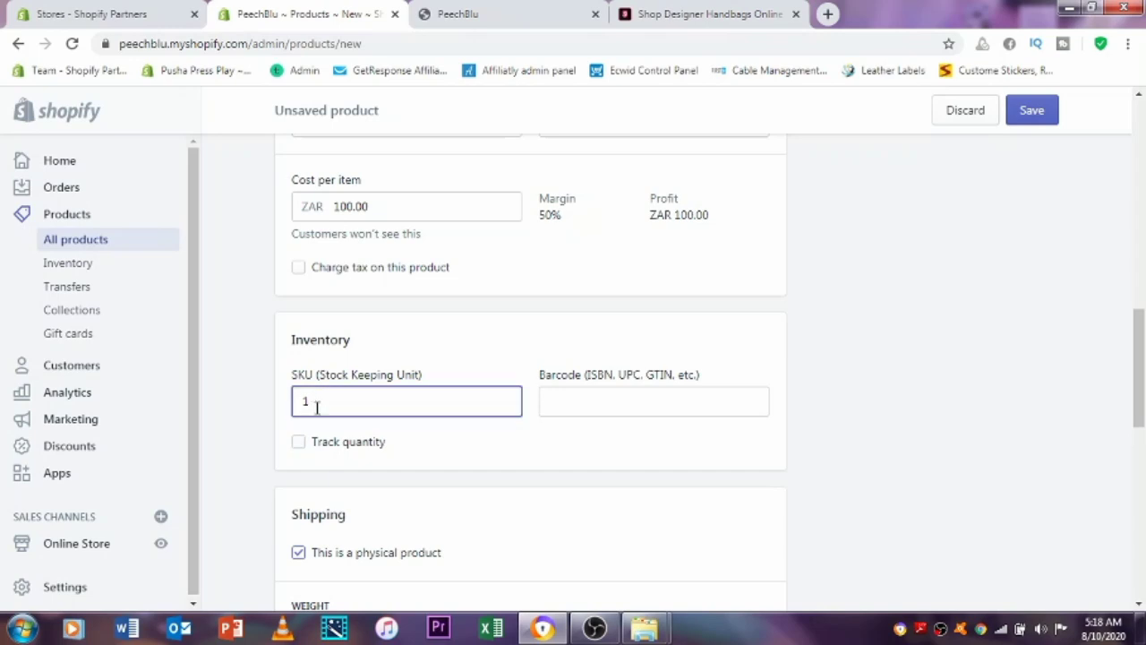
Turn off the physical product option in the shipping section and save the new product.
scroll(522, 466, "down", 2)
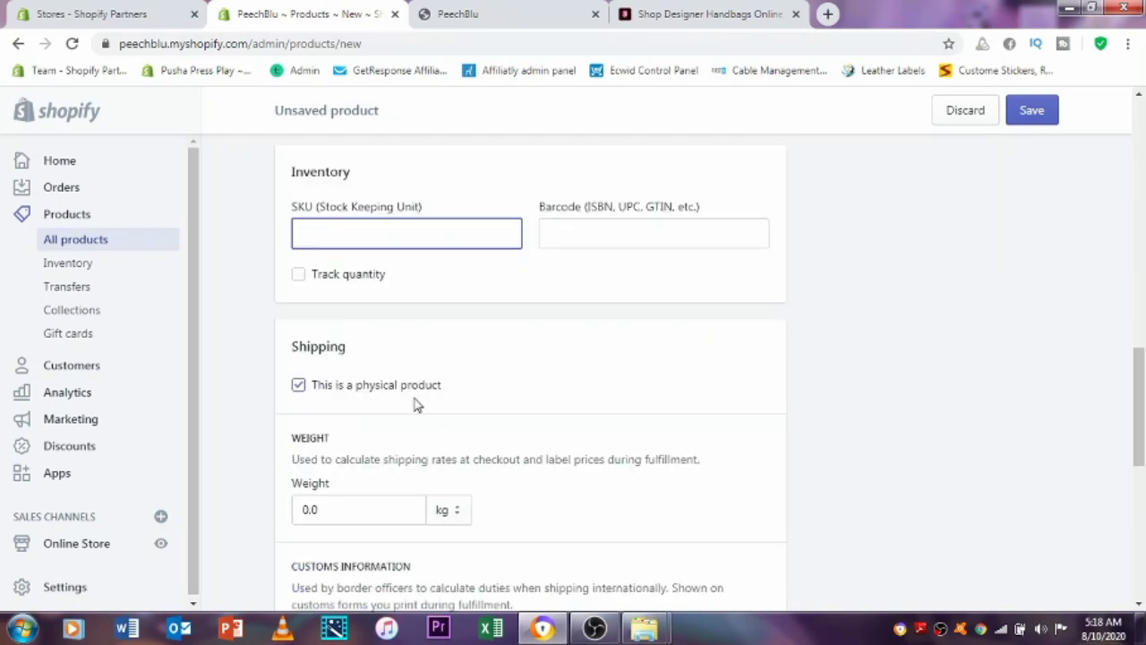
left_click(299, 390)
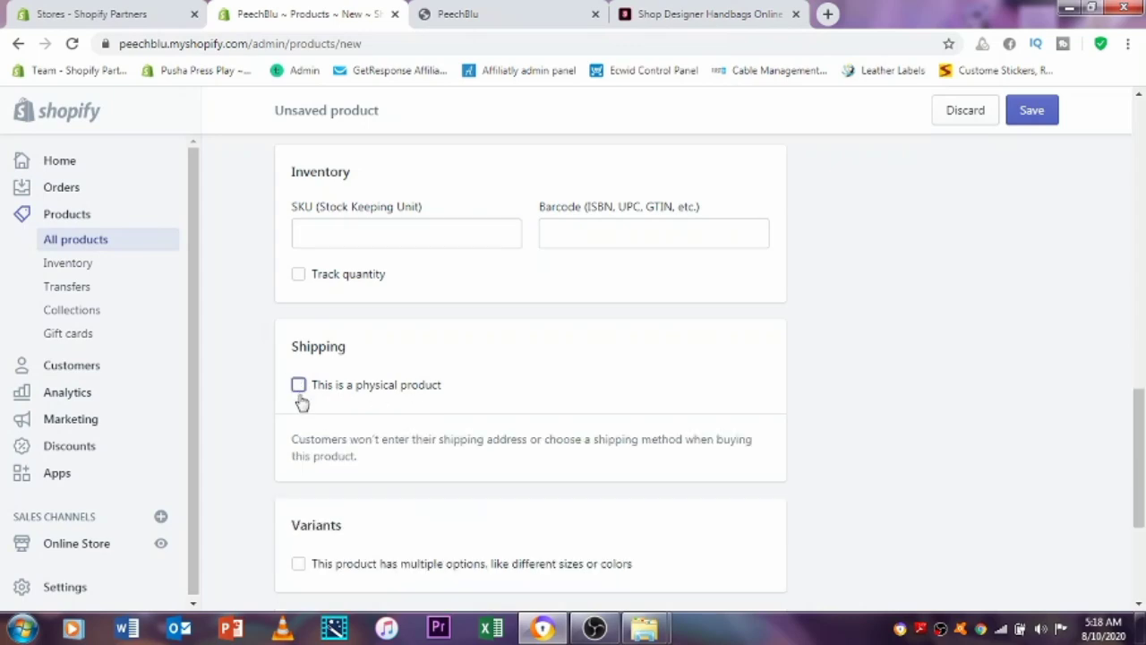
scroll(503, 439, "up", 2)
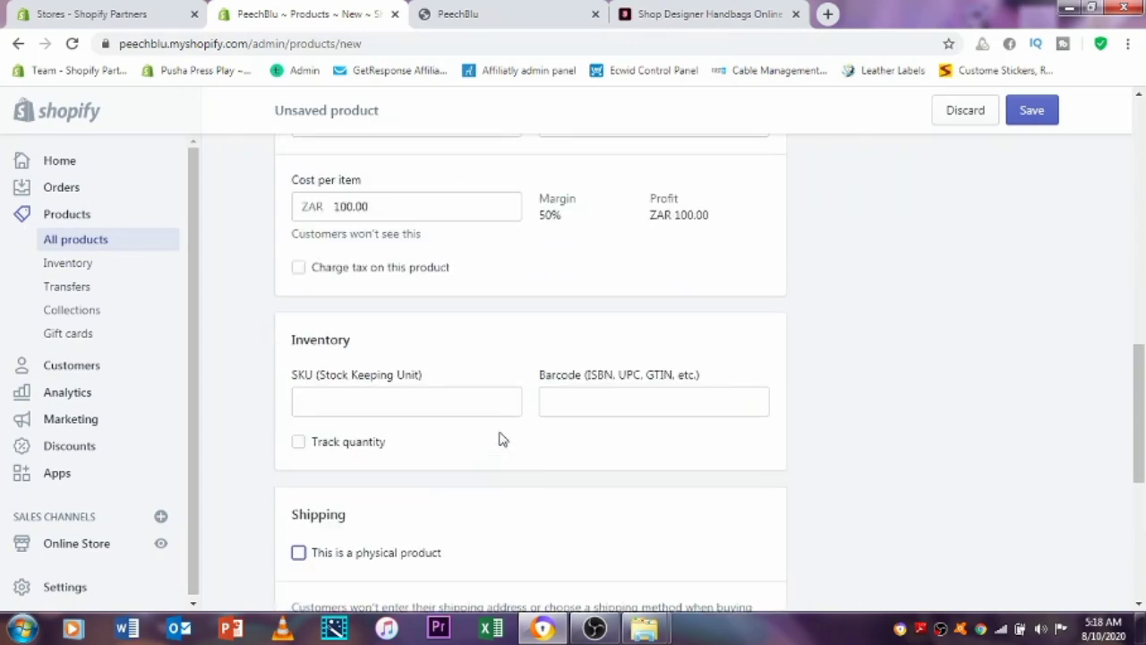
scroll(502, 439, "up", 9)
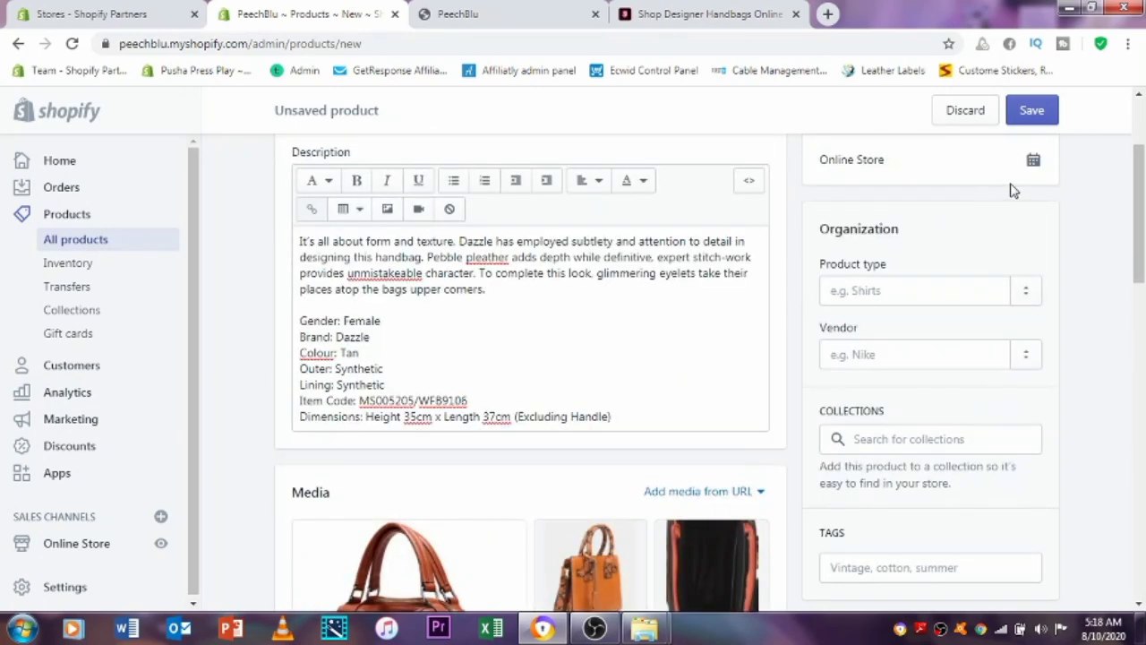
left_click(1030, 111)
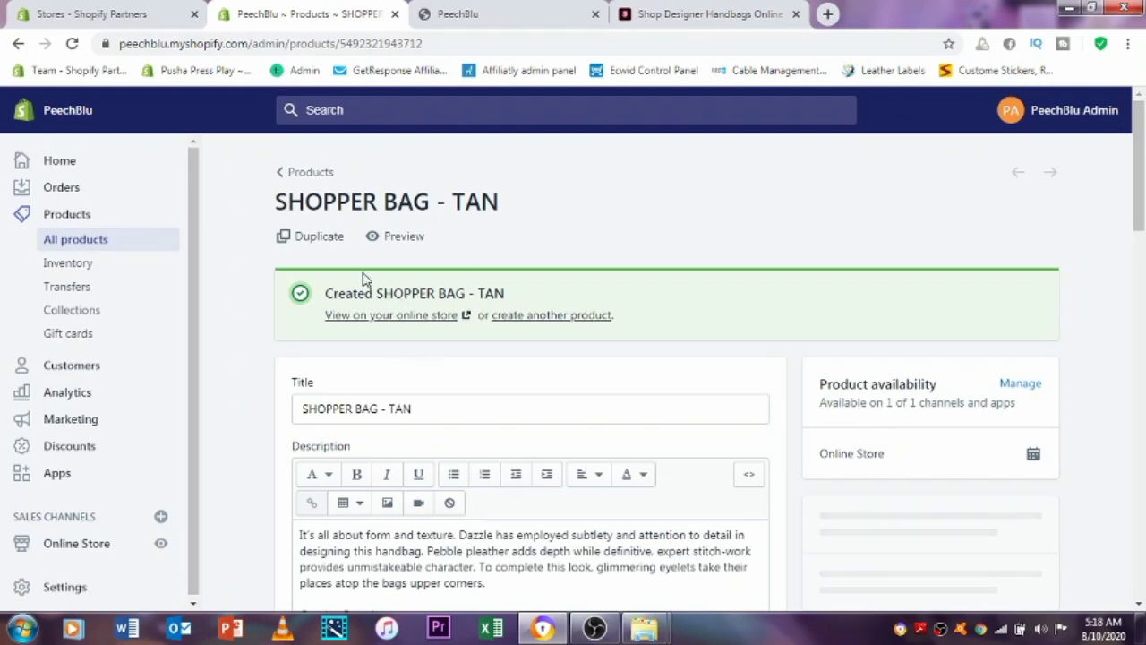
Look over the saved SHOPPER BAG - TAN product and open its storefront preview.
scroll(322, 286, "down", 5)
scroll(318, 300, "up", 3)
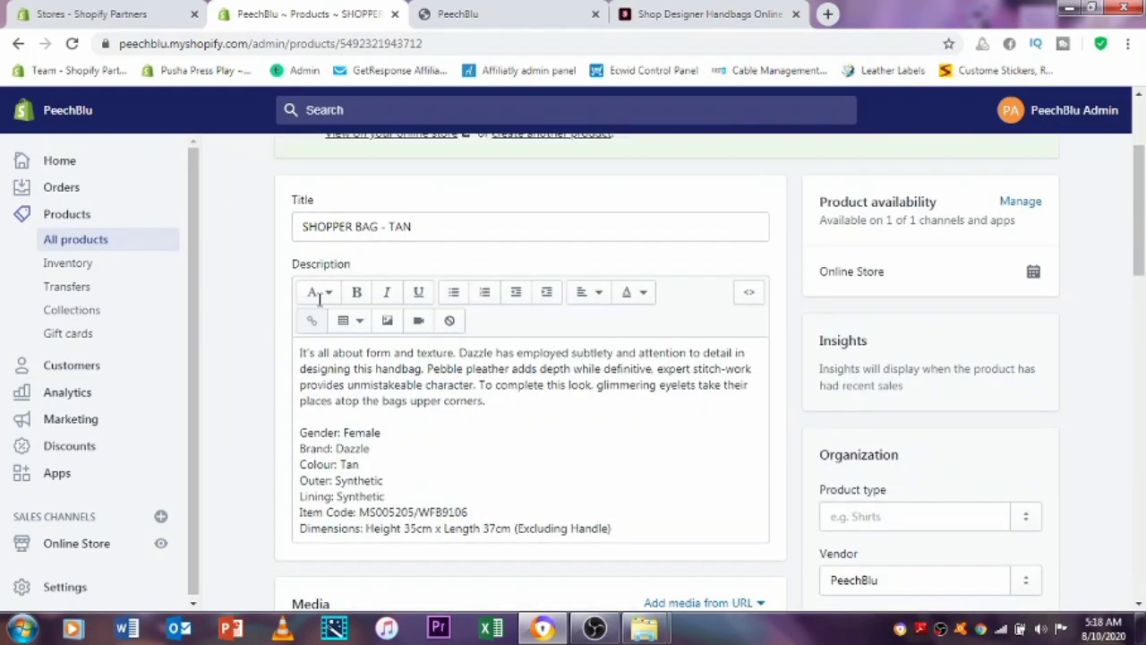
scroll(319, 301, "up", 3)
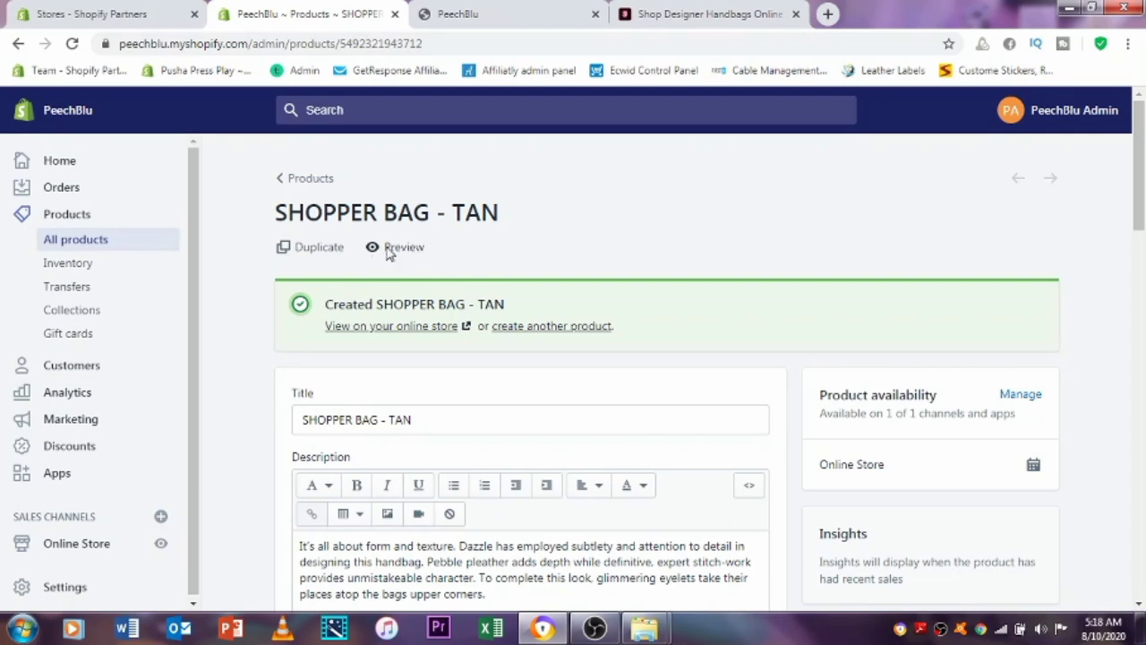
left_click(389, 256)
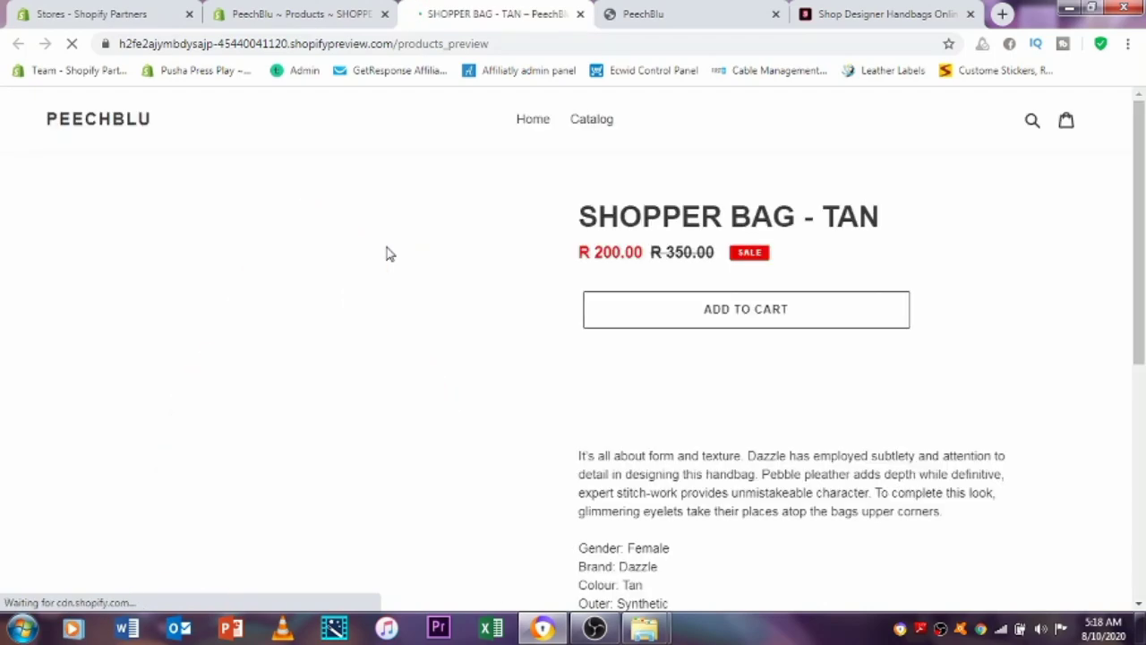
Review the SHOPPER BAG - TAN storefront preview, viewing its second and third product photos, and close the preview.
left_click_drag(1140, 175, 1143, 210)
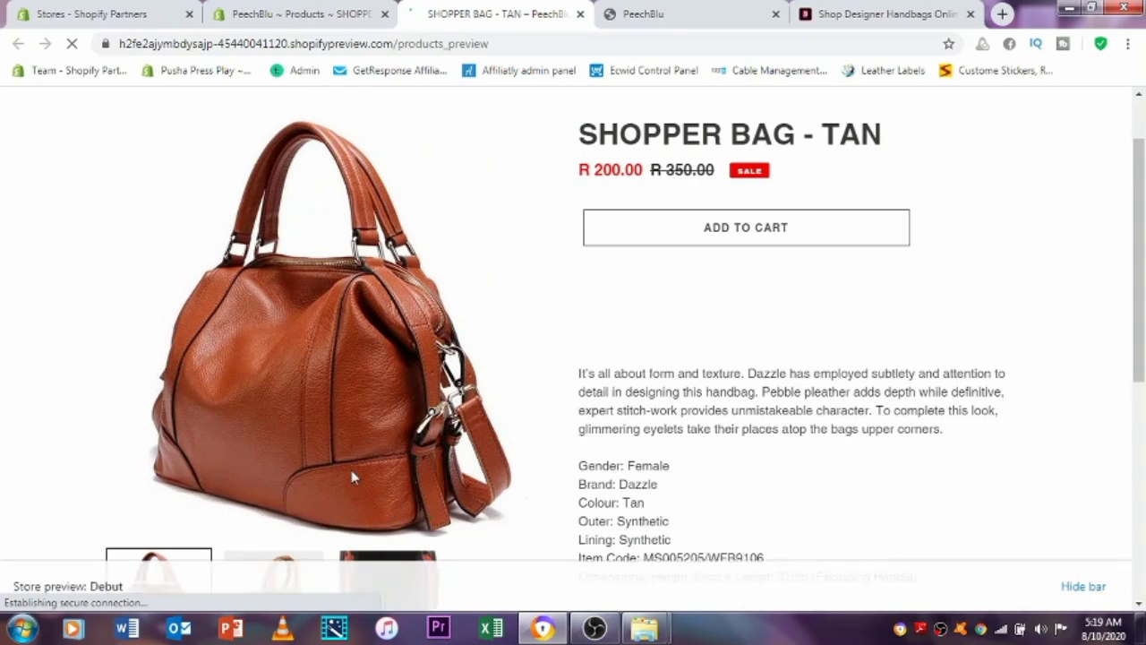
scroll(338, 394, "down", 3)
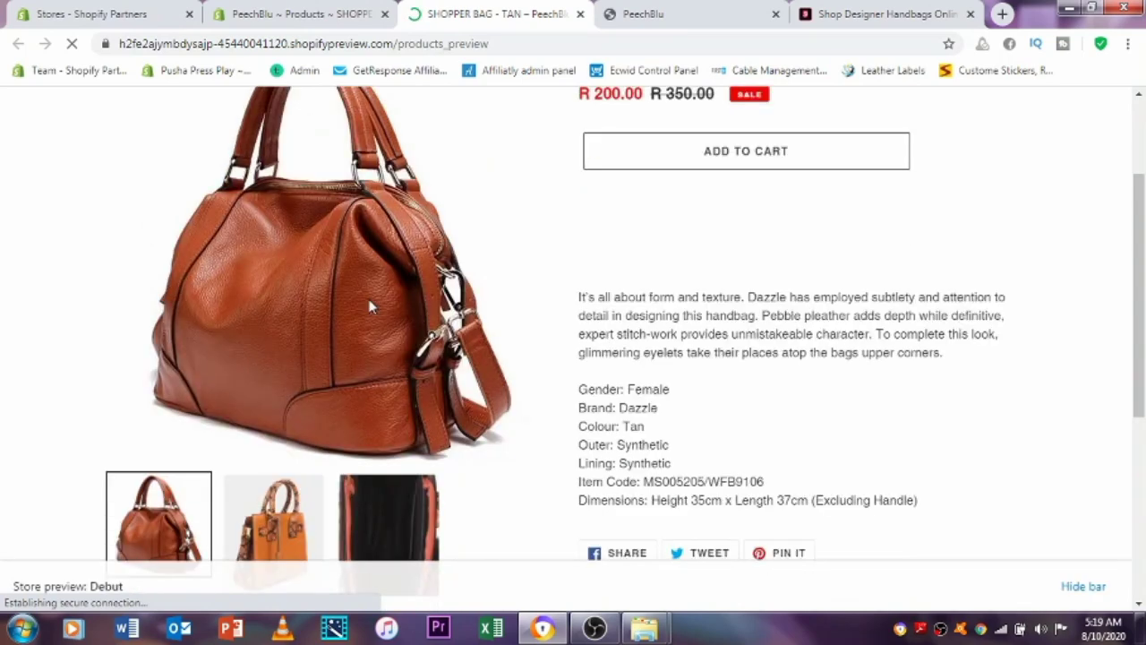
left_click(294, 383)
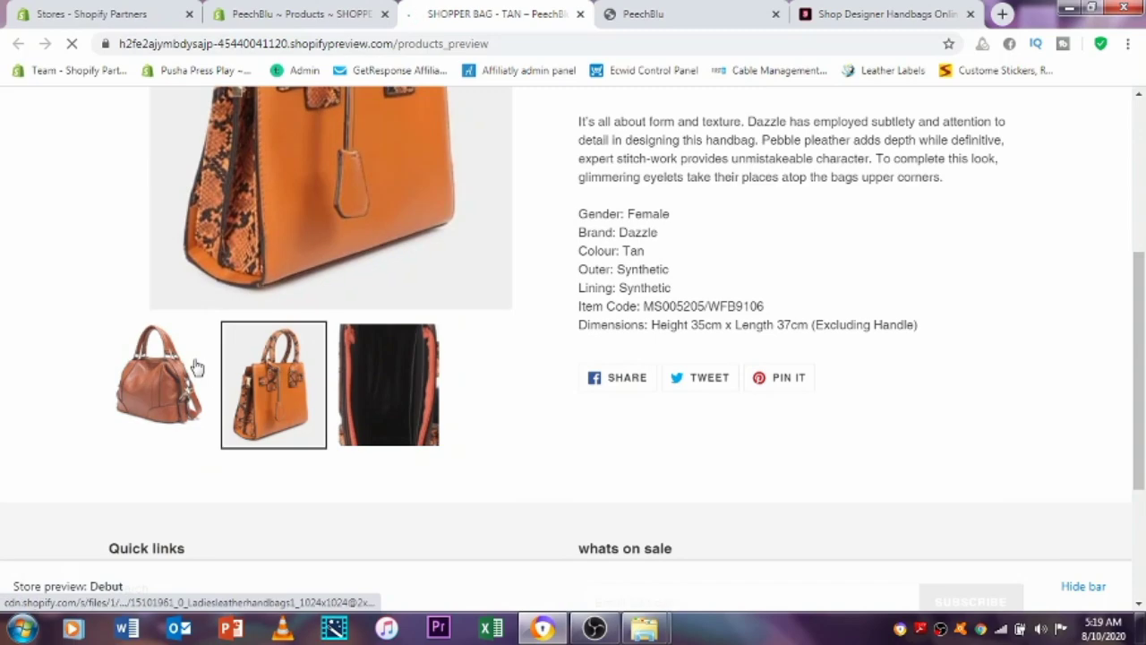
scroll(249, 285, "up", 2)
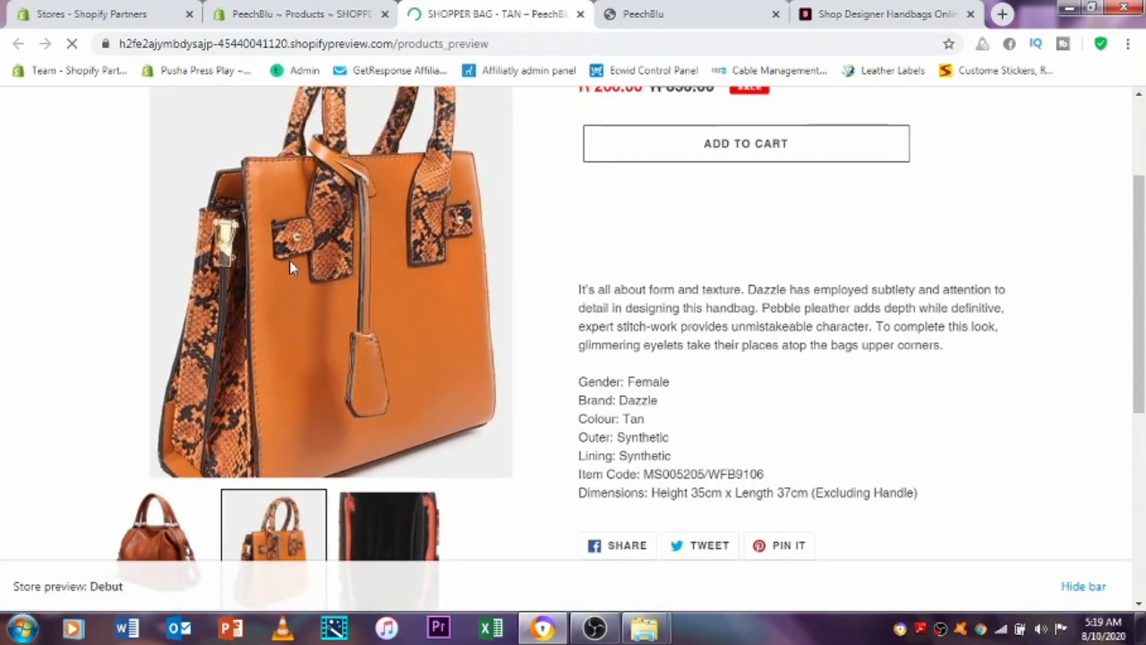
scroll(280, 269, "up", 2)
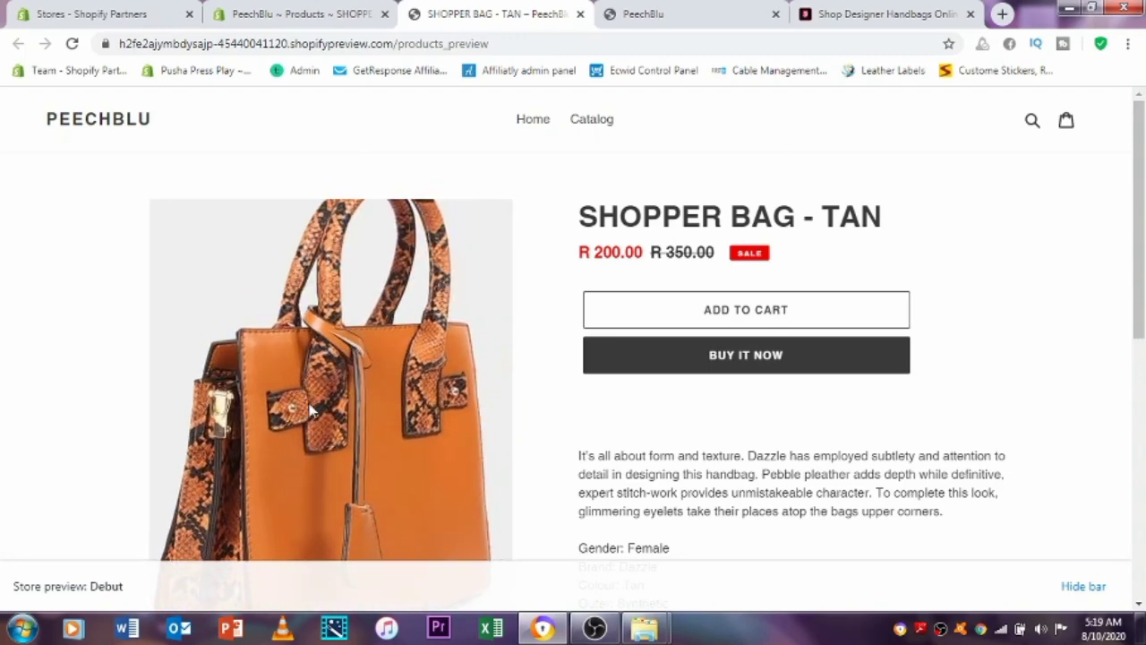
scroll(328, 356, "down", 3)
left_click(351, 482)
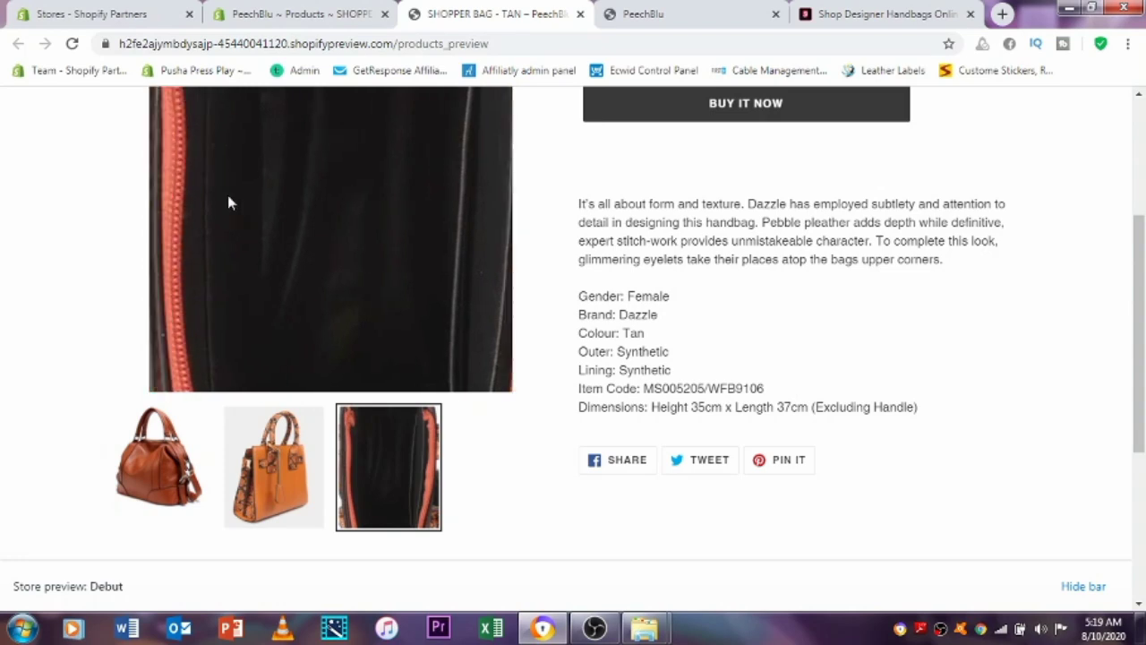
scroll(269, 215, "up", 3)
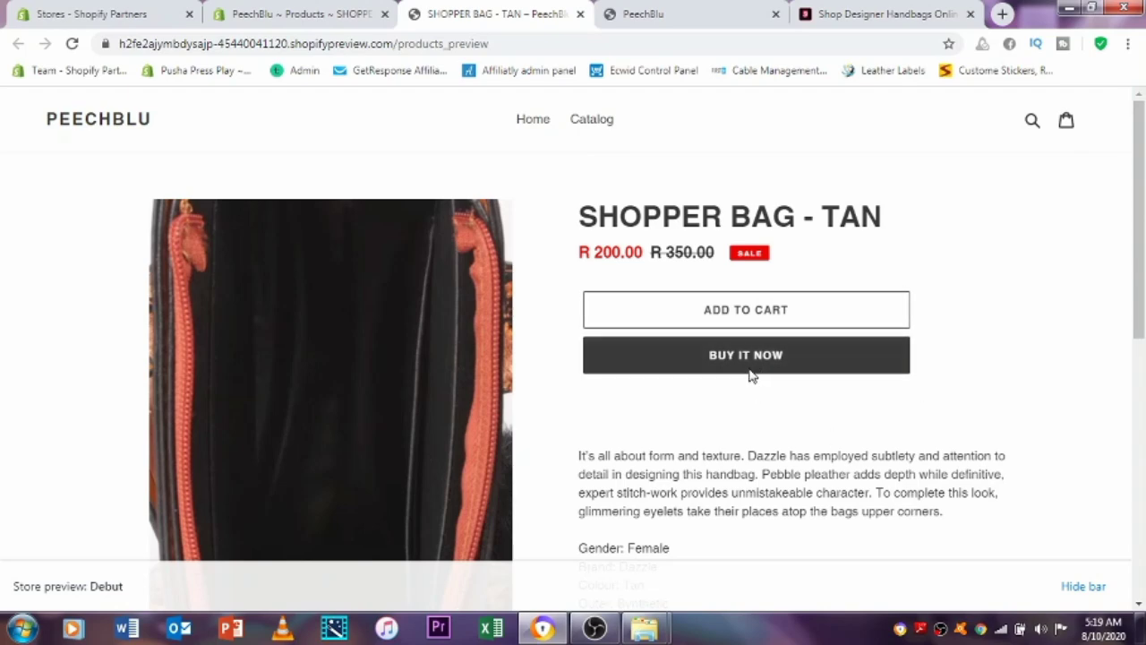
left_click_drag(1139, 192, 1116, 98)
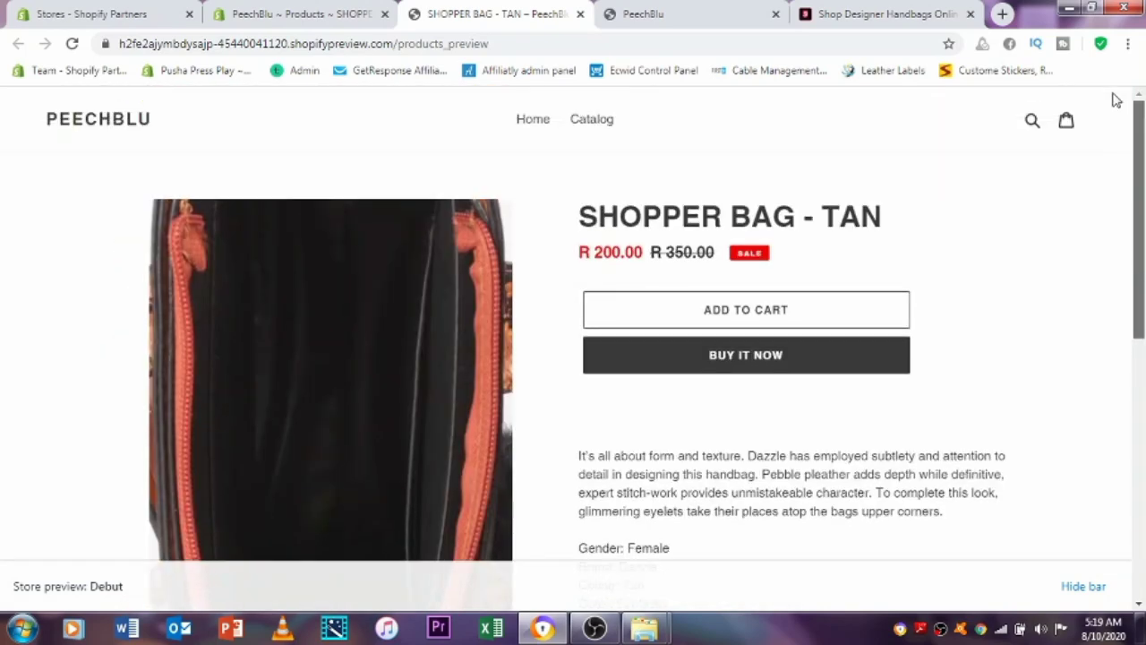
left_click(580, 14)
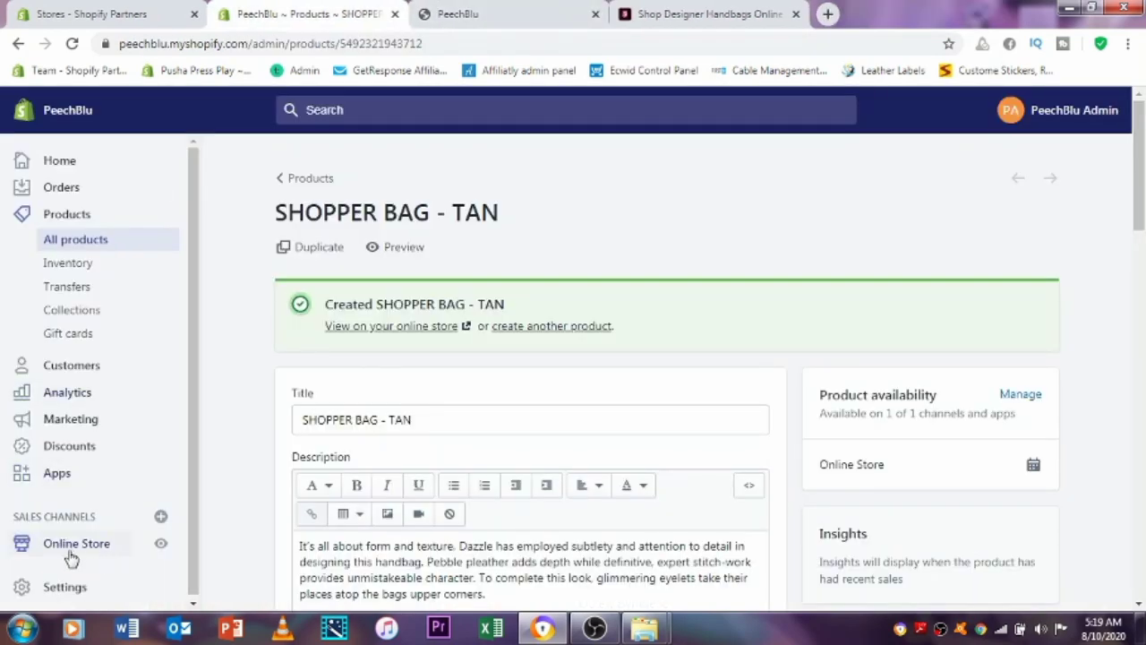
View the live PeechBlu online store's home page and return to the product admin page.
left_click(161, 545)
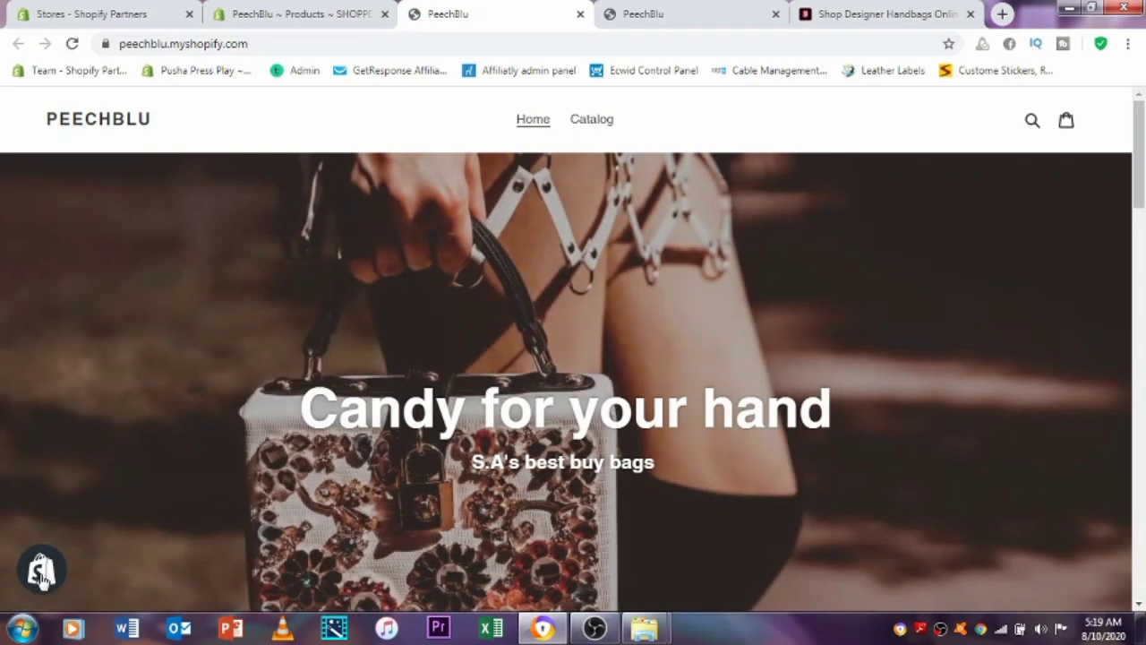
left_click_drag(1143, 154, 1118, 135)
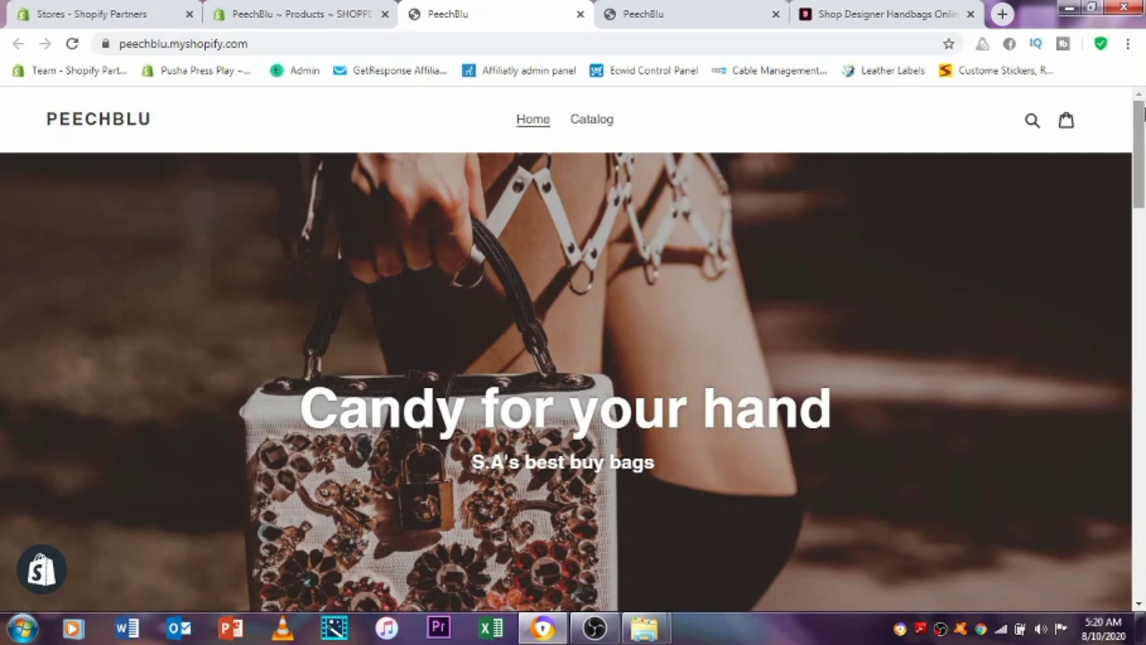
scroll(1140, 108, "down", 2)
scroll(1140, 109, "up", 2)
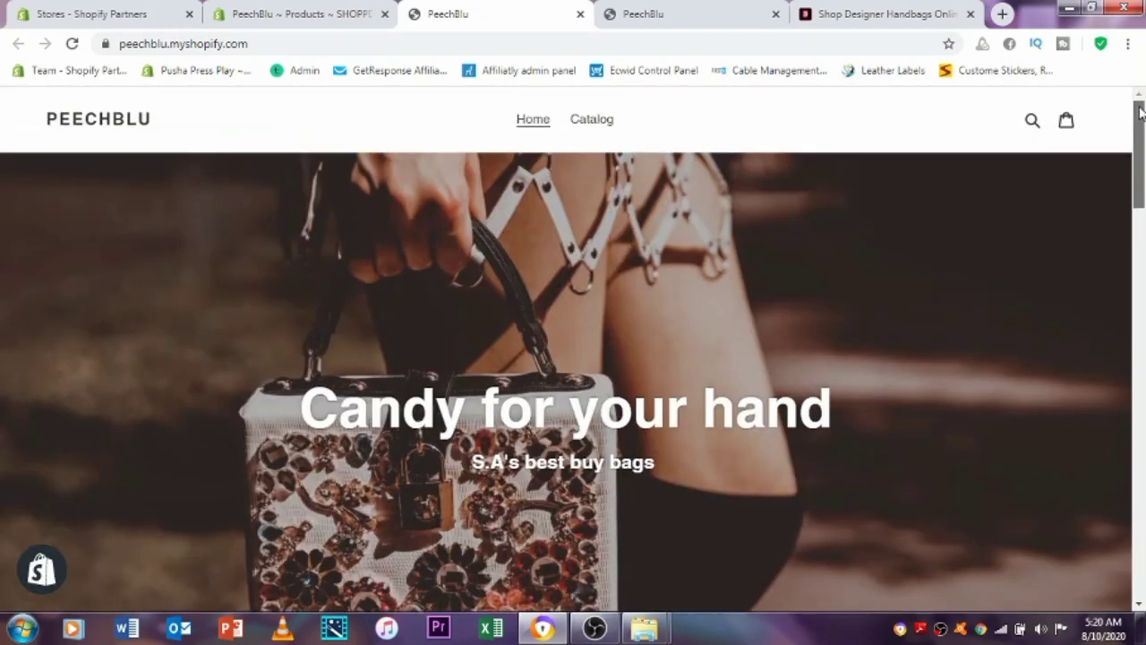
left_click_drag(1140, 109, 1101, 101)
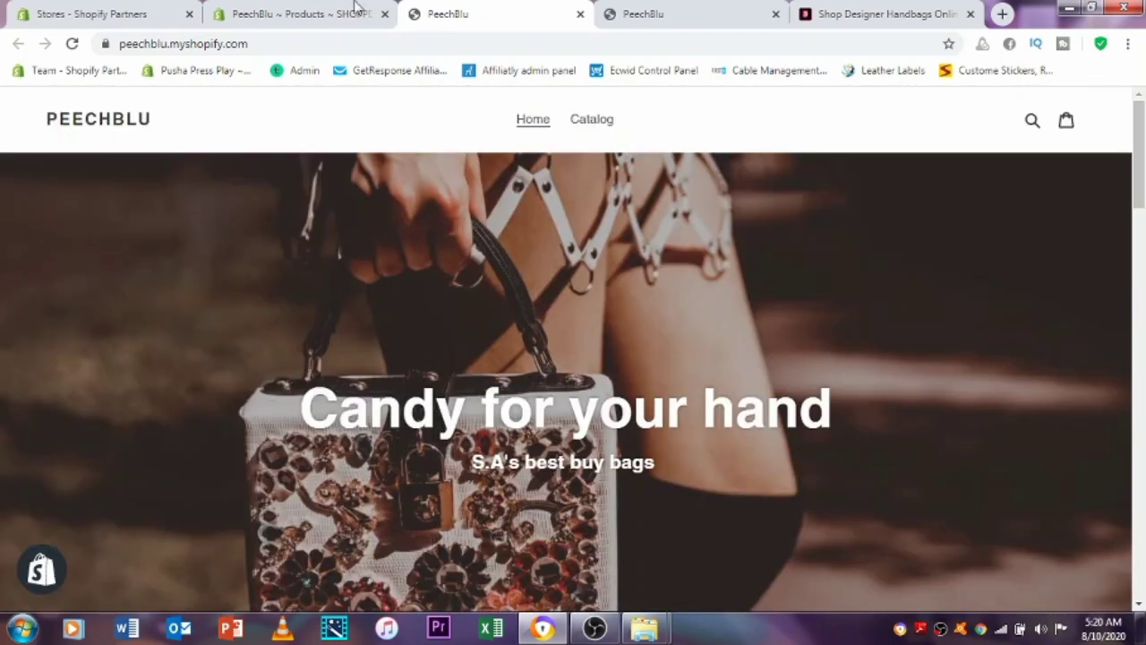
left_click(274, 11)
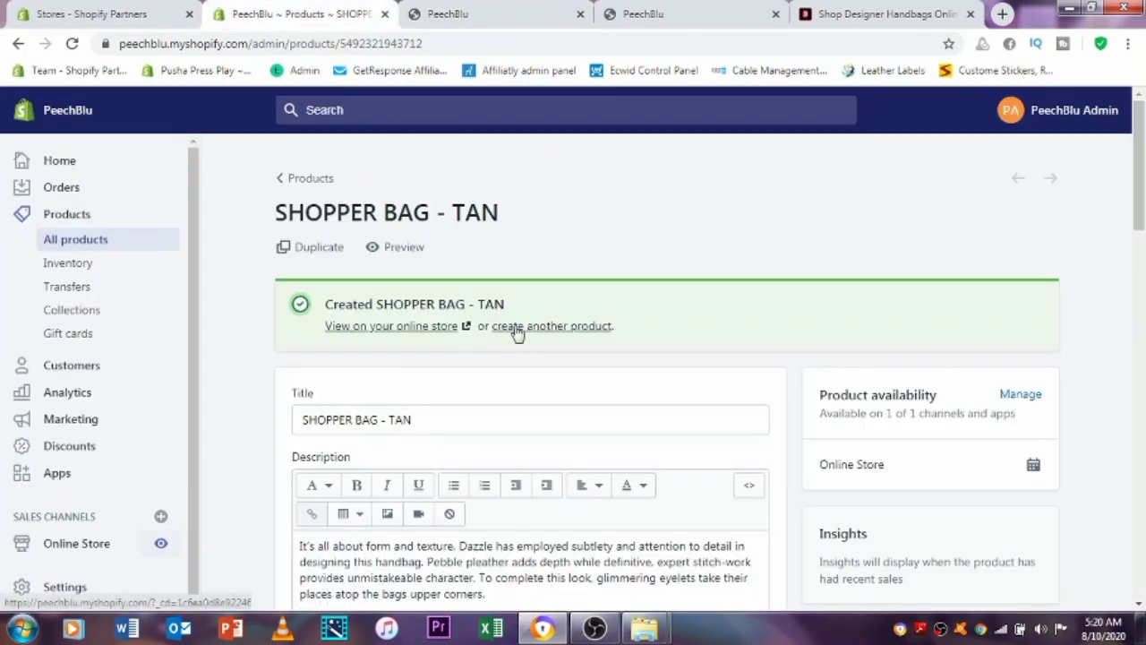
Select SHOPPER BAG - TAN in the full product list, examine the available bulk actions, and go to the collections.
scroll(647, 205, "down", 2)
left_click(87, 221)
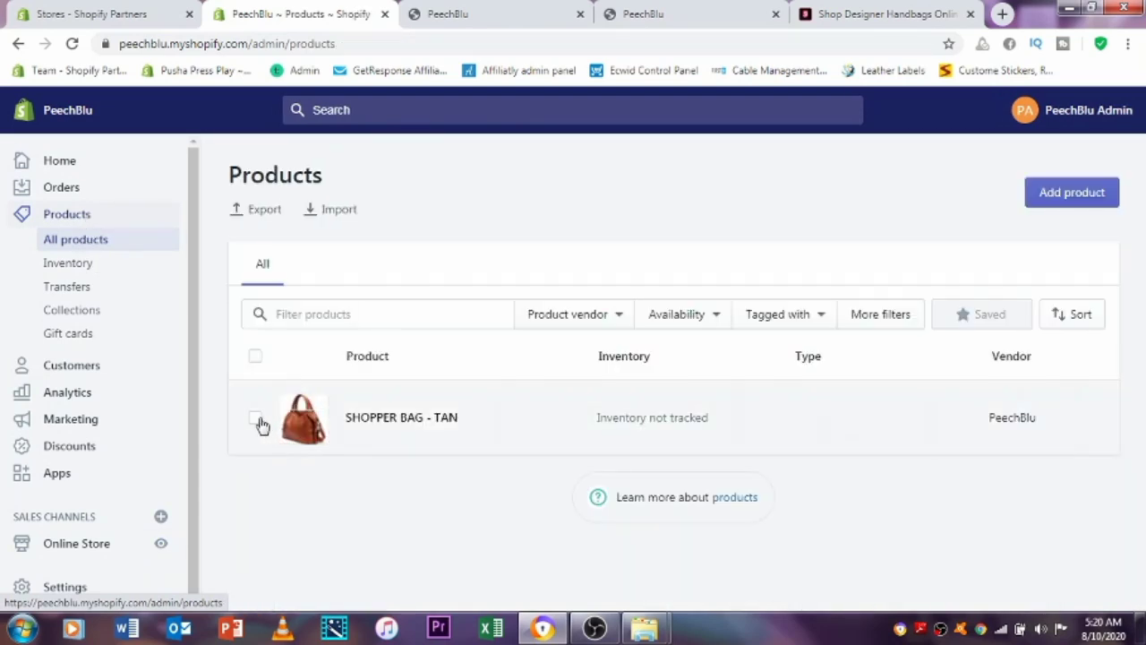
left_click(258, 423)
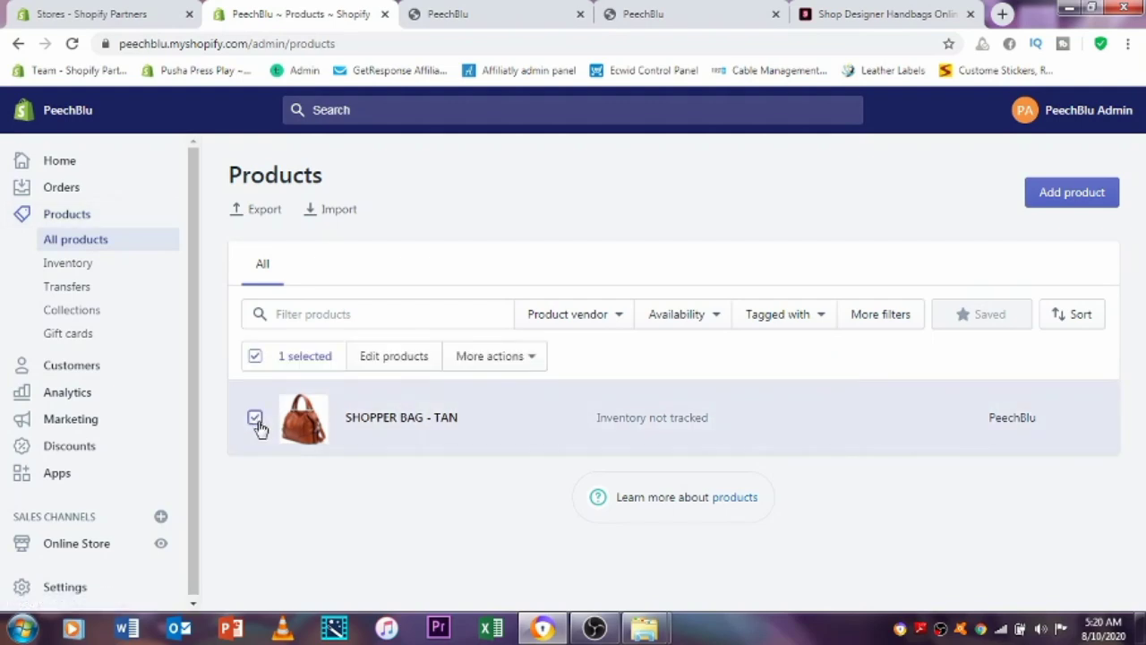
left_click(488, 359)
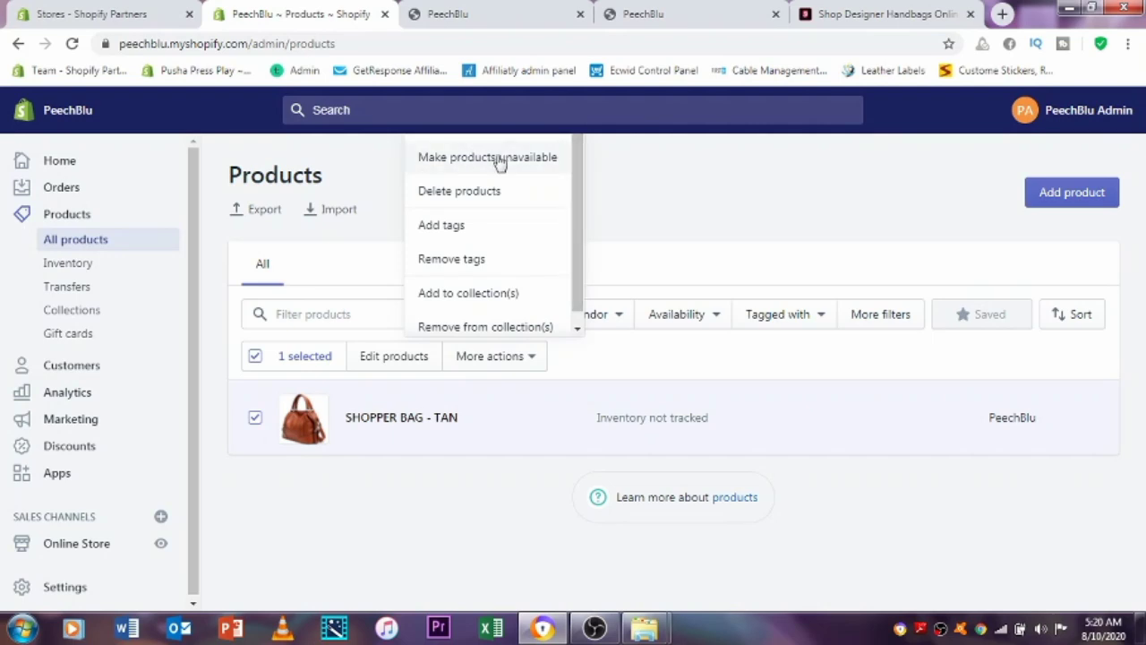
scroll(582, 179, "down", 1)
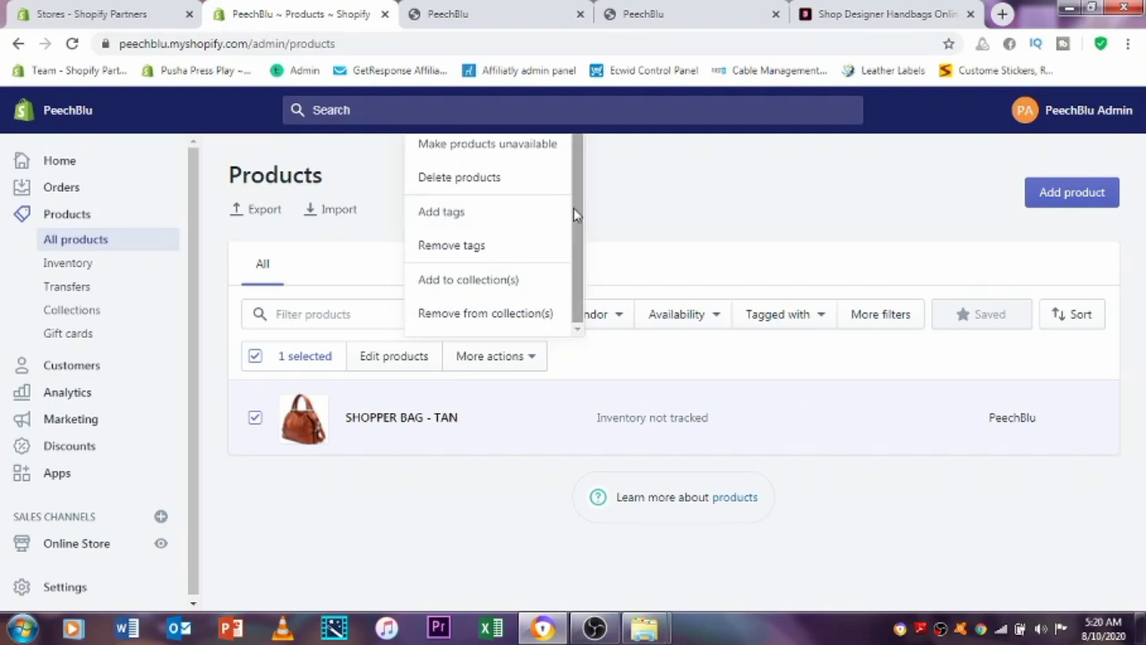
scroll(573, 220, "up", 1)
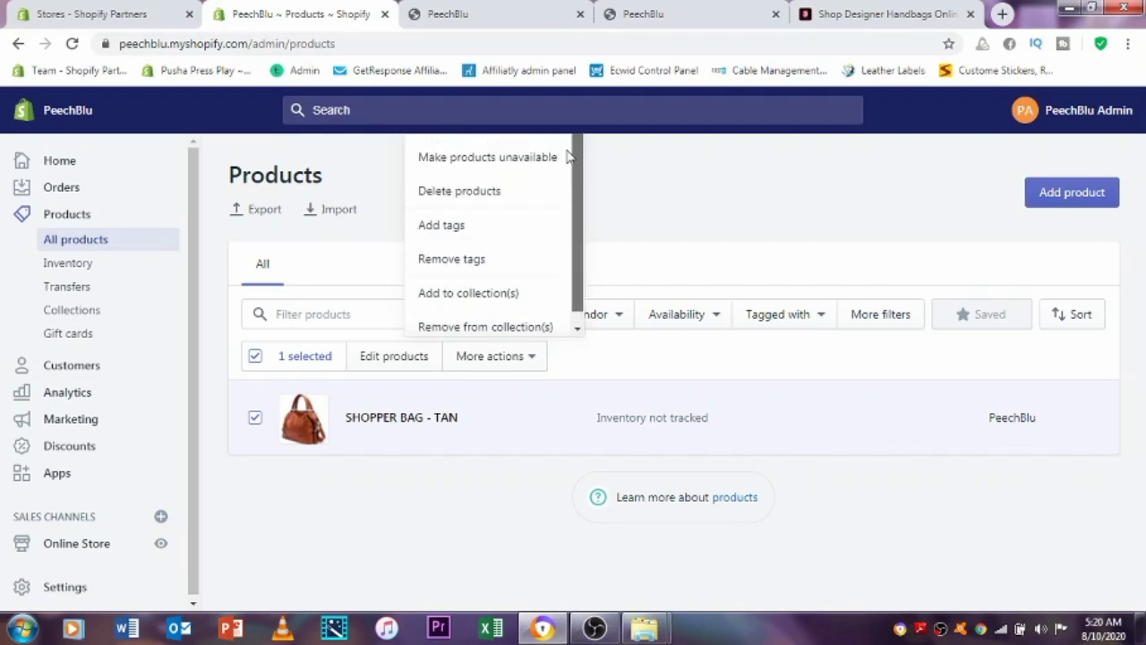
left_click(714, 217)
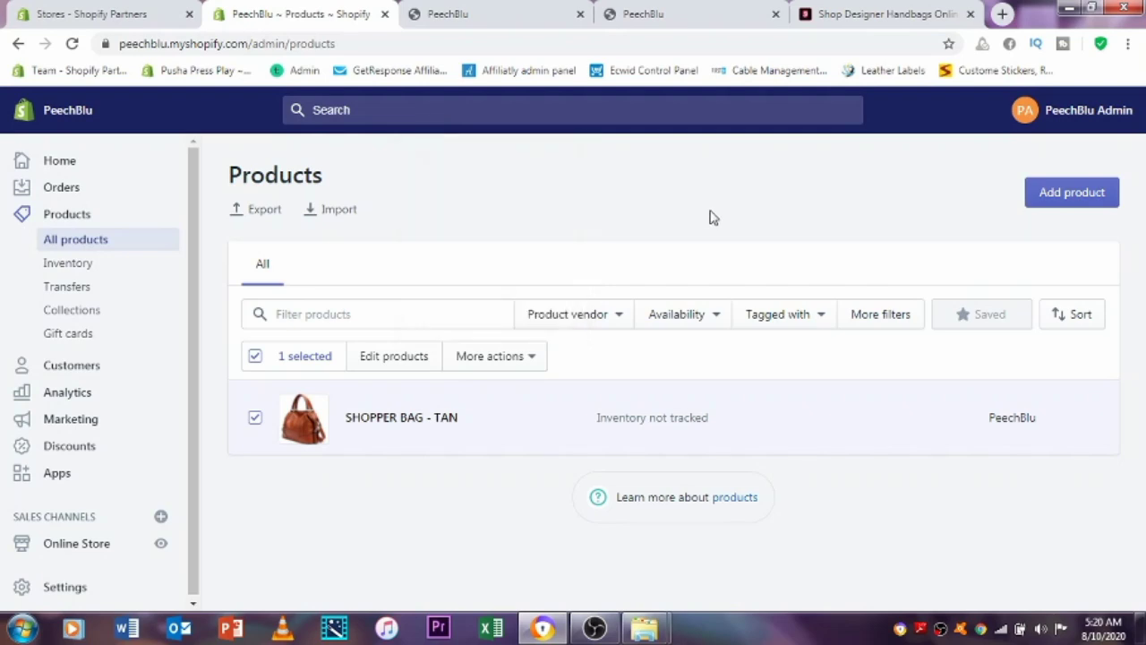
left_click(264, 418)
left_click(265, 418)
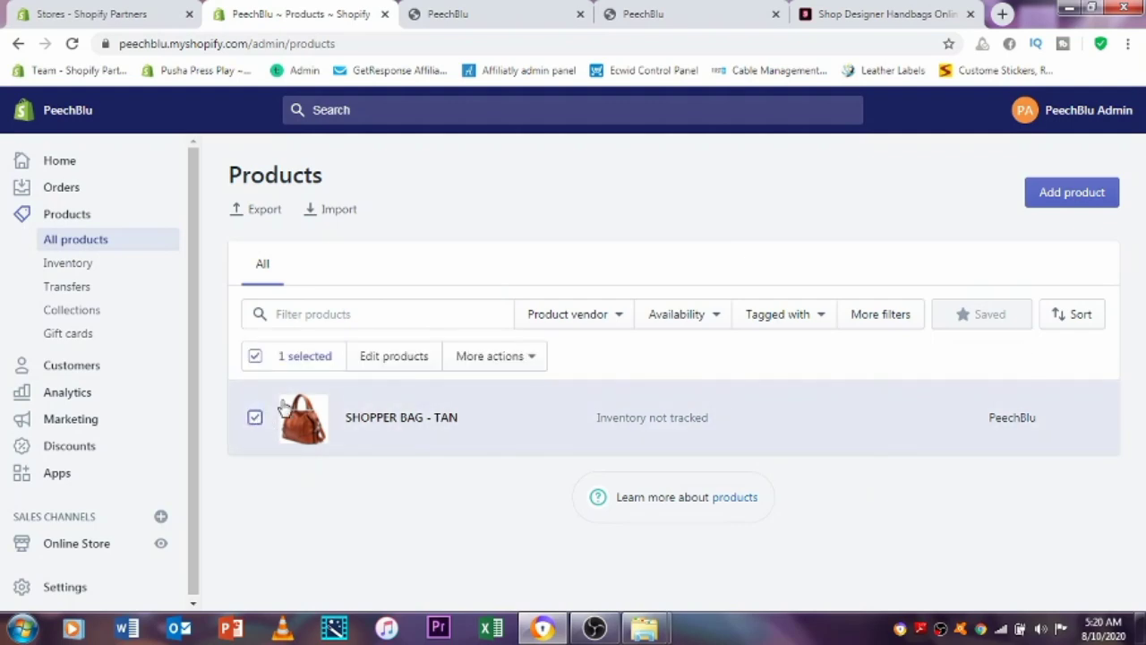
left_click(511, 362)
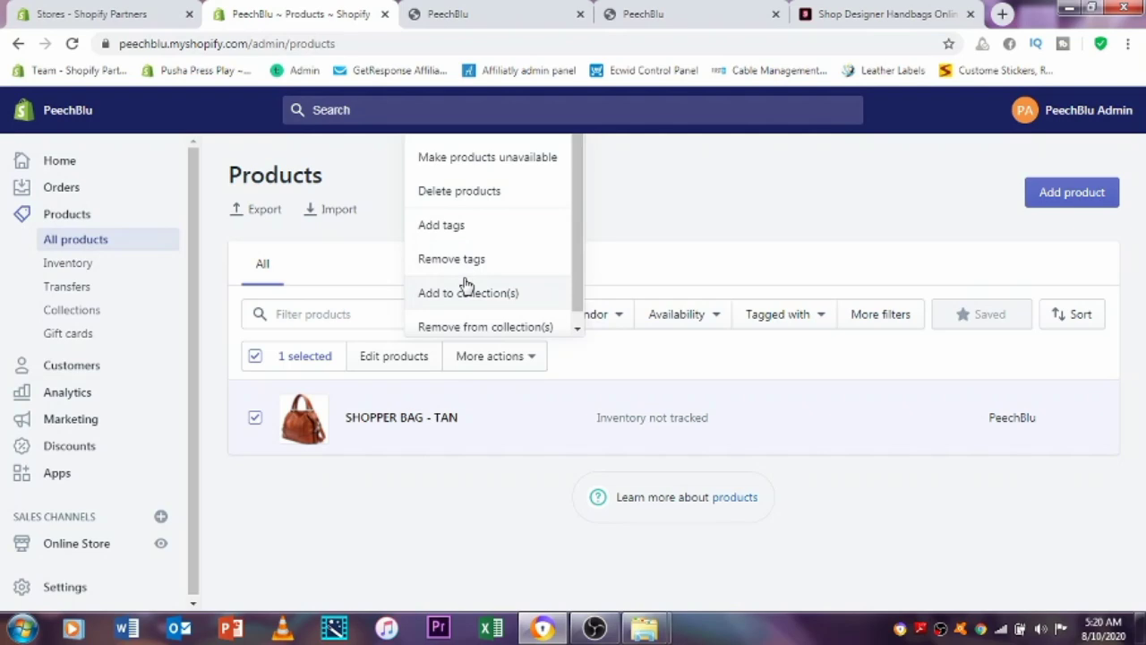
left_click(616, 250)
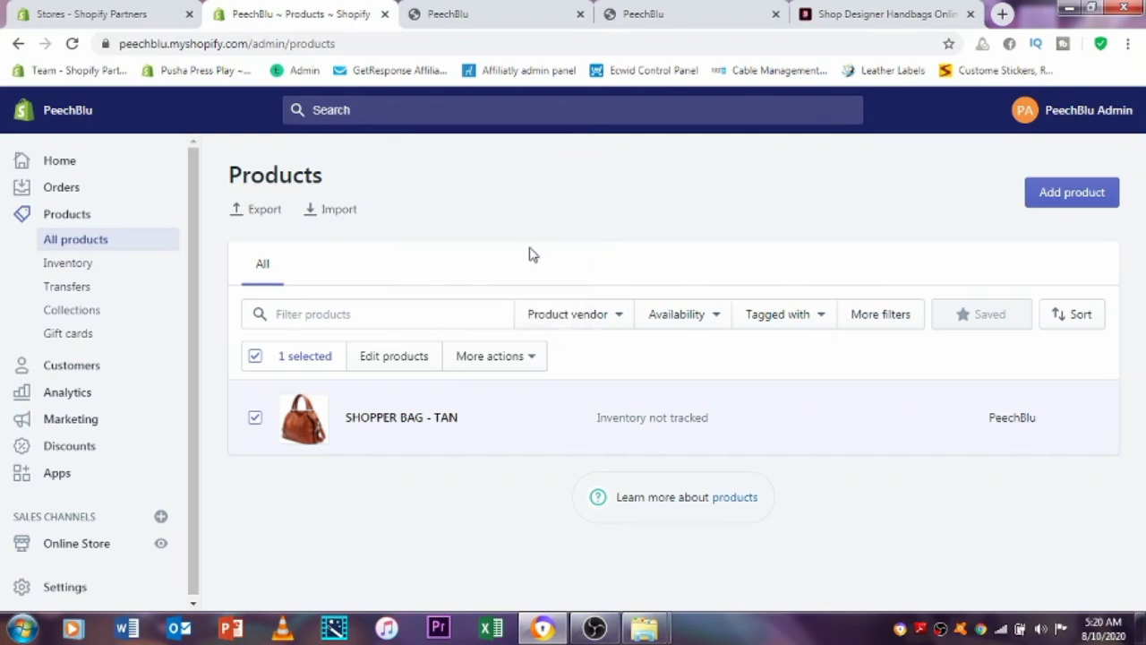
left_click(56, 309)
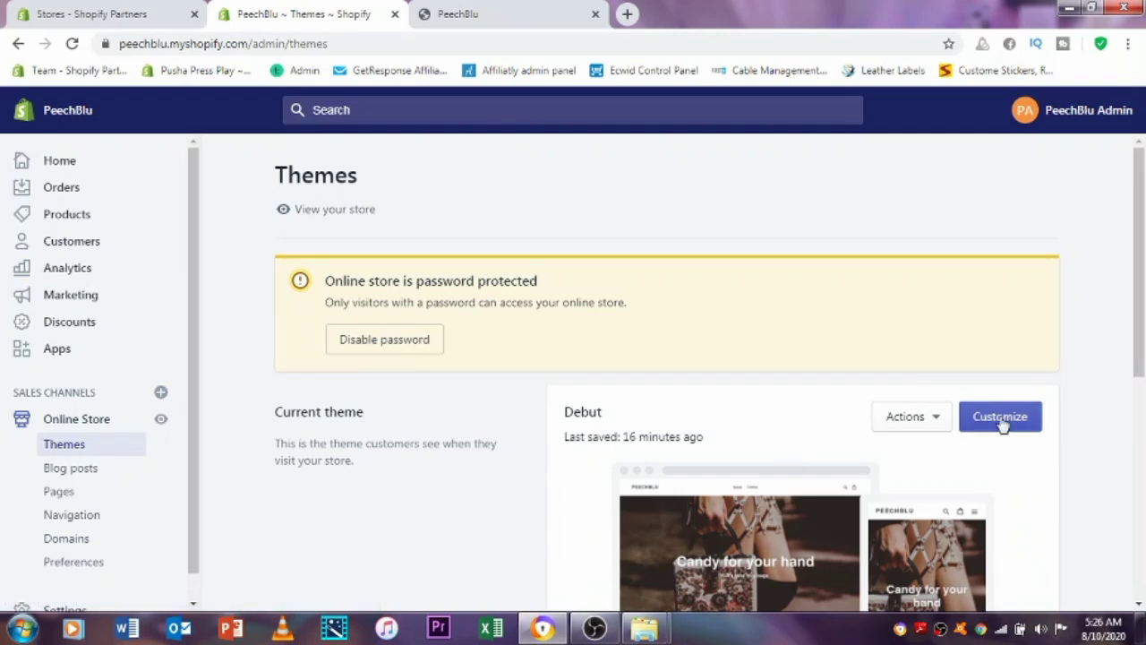
Open the current Debut theme for customization.
scroll(1007, 419, "down", 3)
scroll(1006, 421, "up", 1)
scroll(1005, 421, "up", 1)
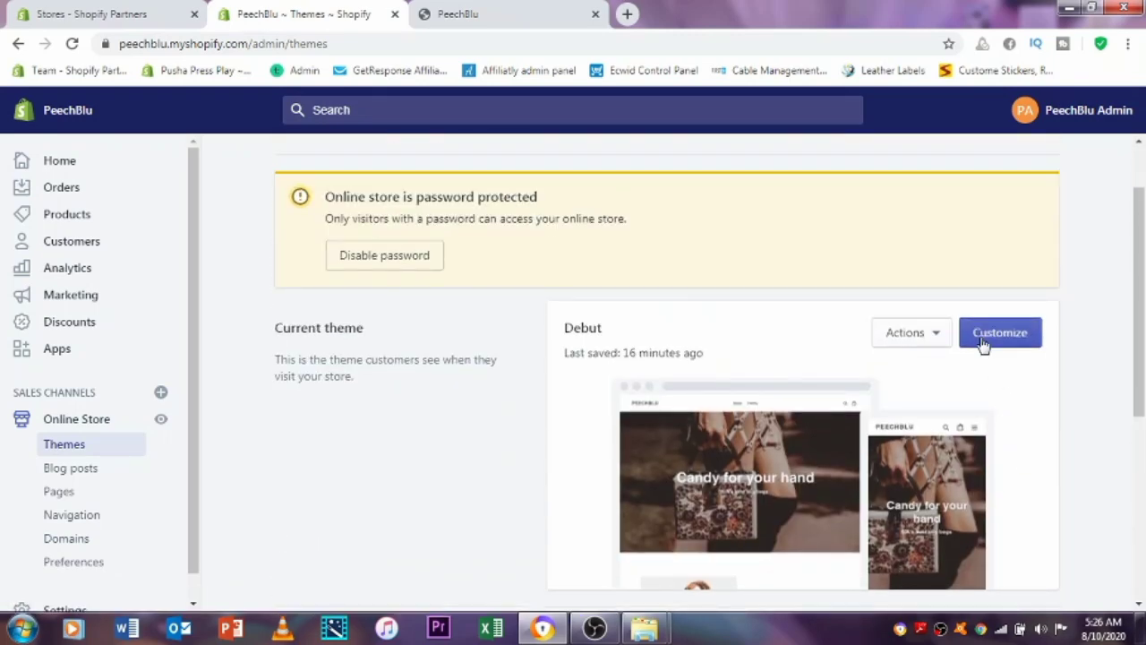
left_click(981, 334)
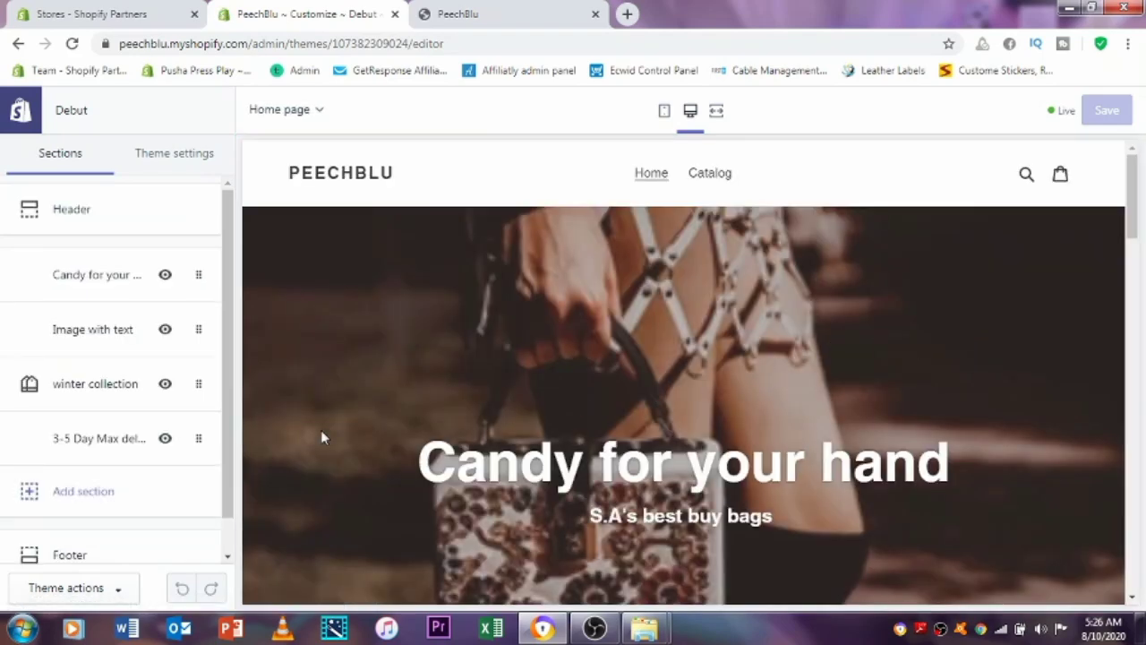
Assign the Home page collection to the winter collection section of the home page.
left_click(76, 395)
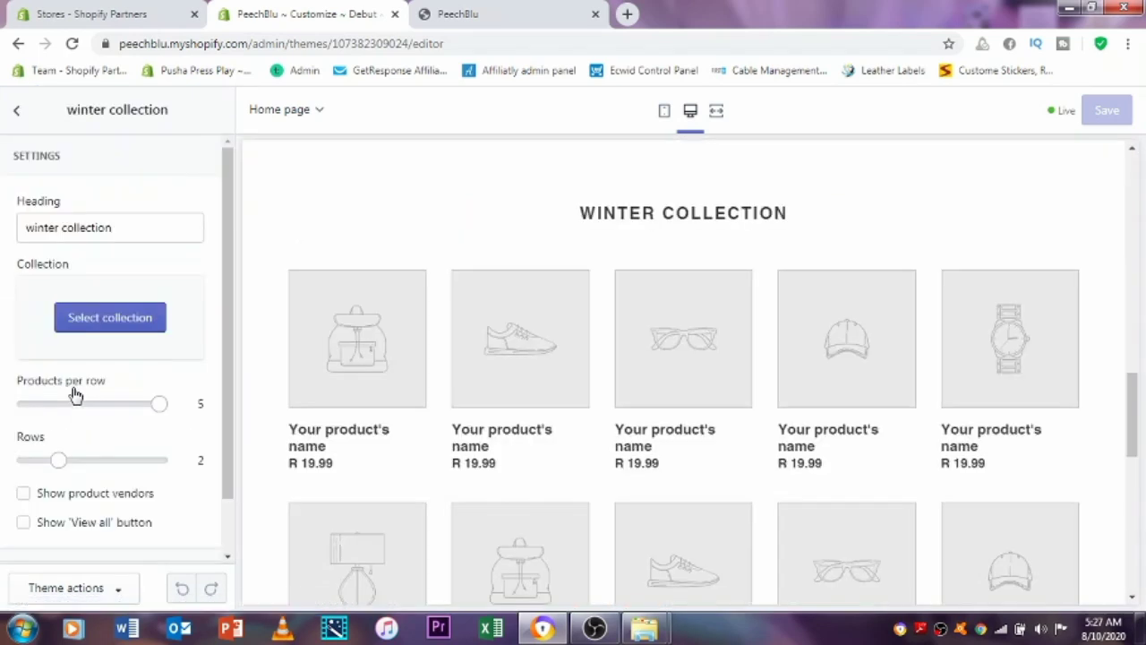
left_click_drag(227, 218, 206, 430)
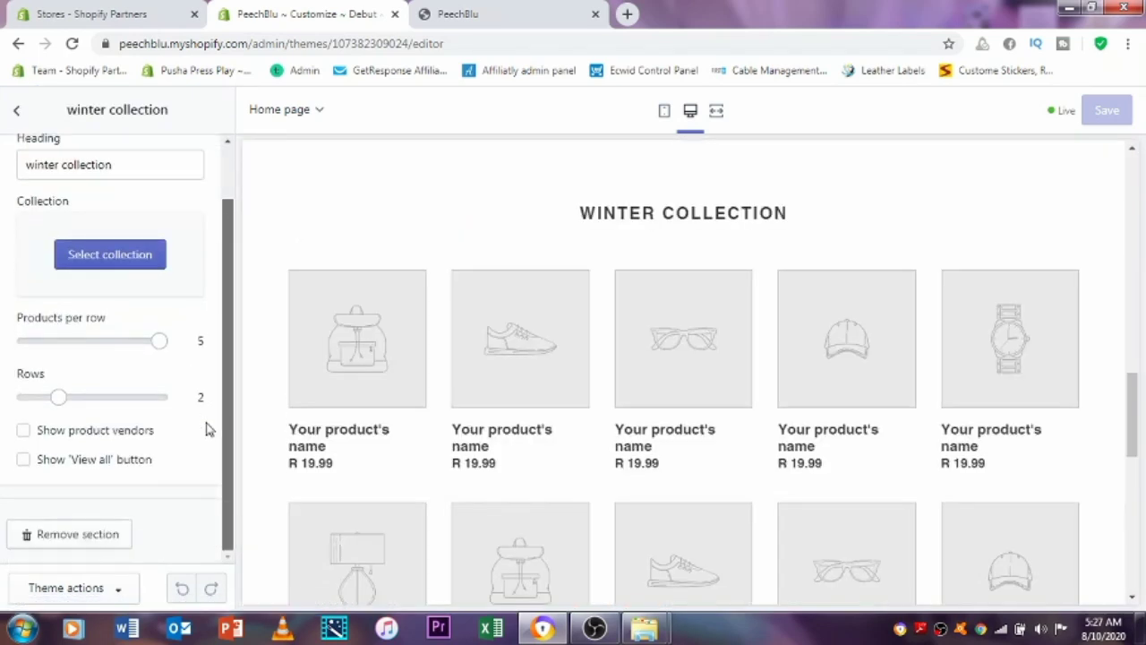
left_click(130, 254)
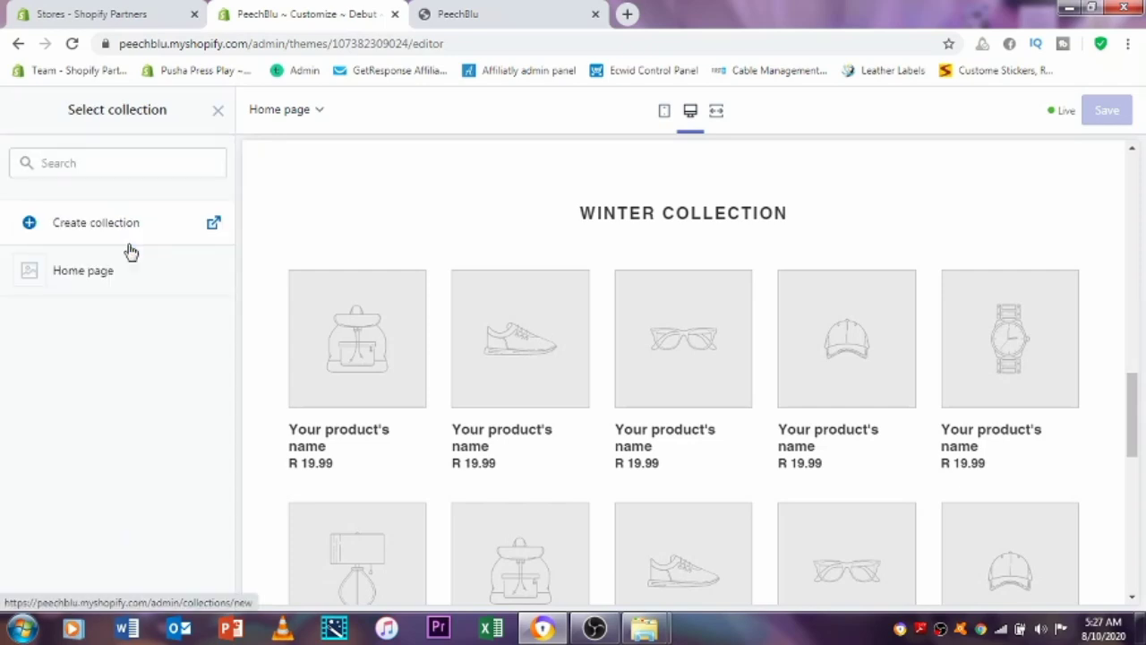
left_click(77, 273)
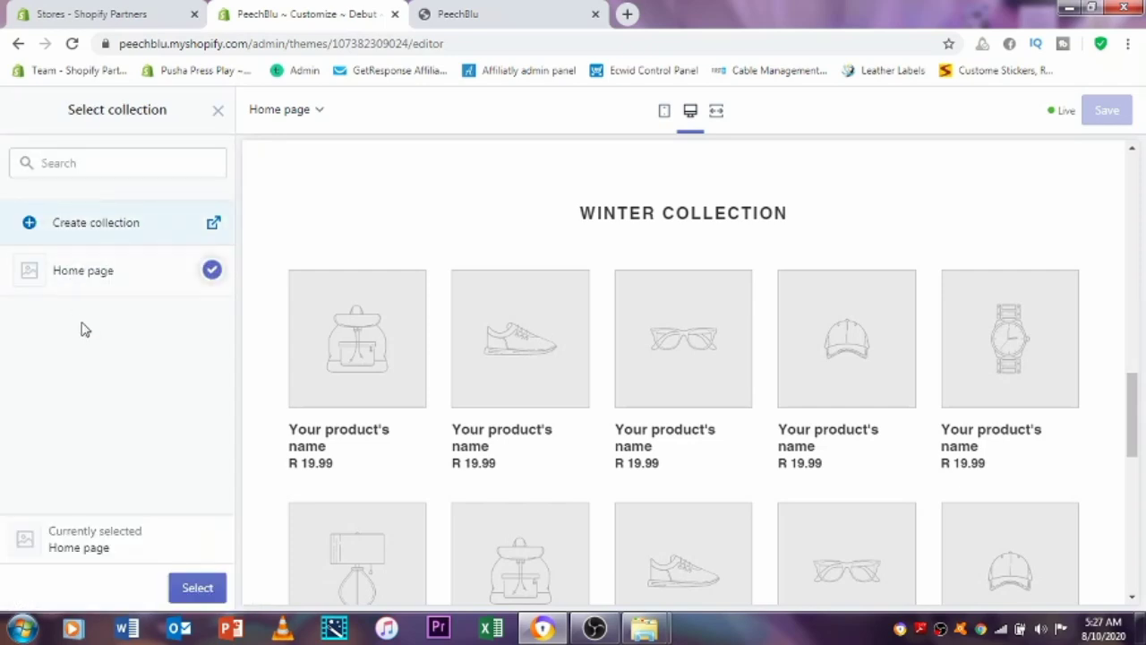
left_click(199, 591)
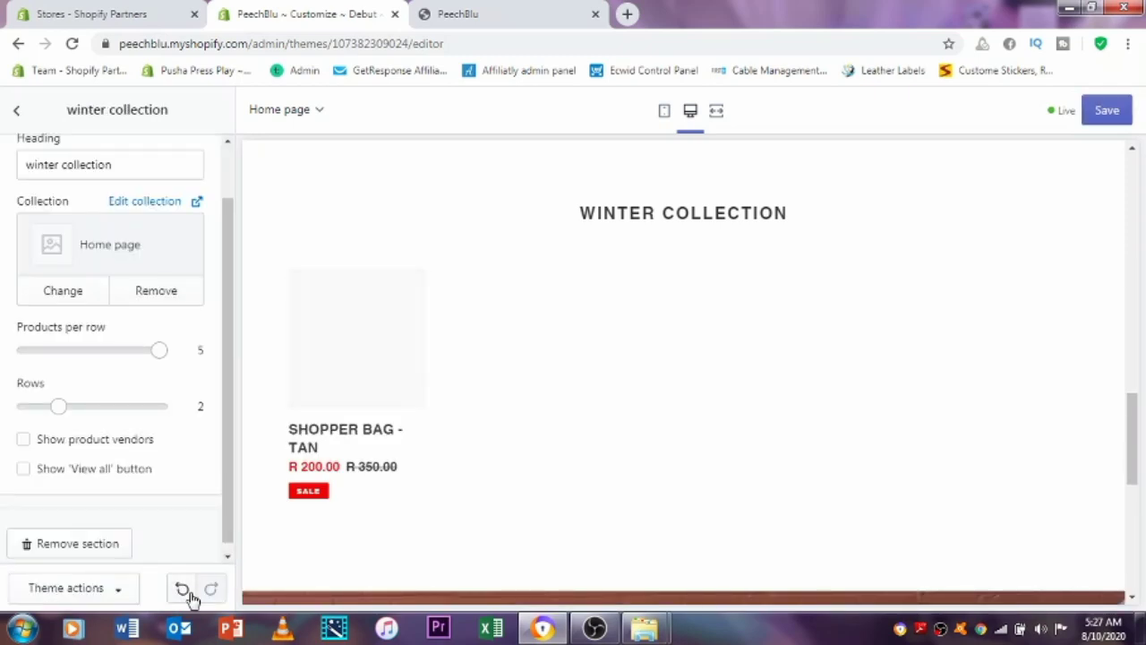
Look over the winter collection section's heading, collection, products per row, rows and display options.
left_click_drag(230, 277, 245, 177)
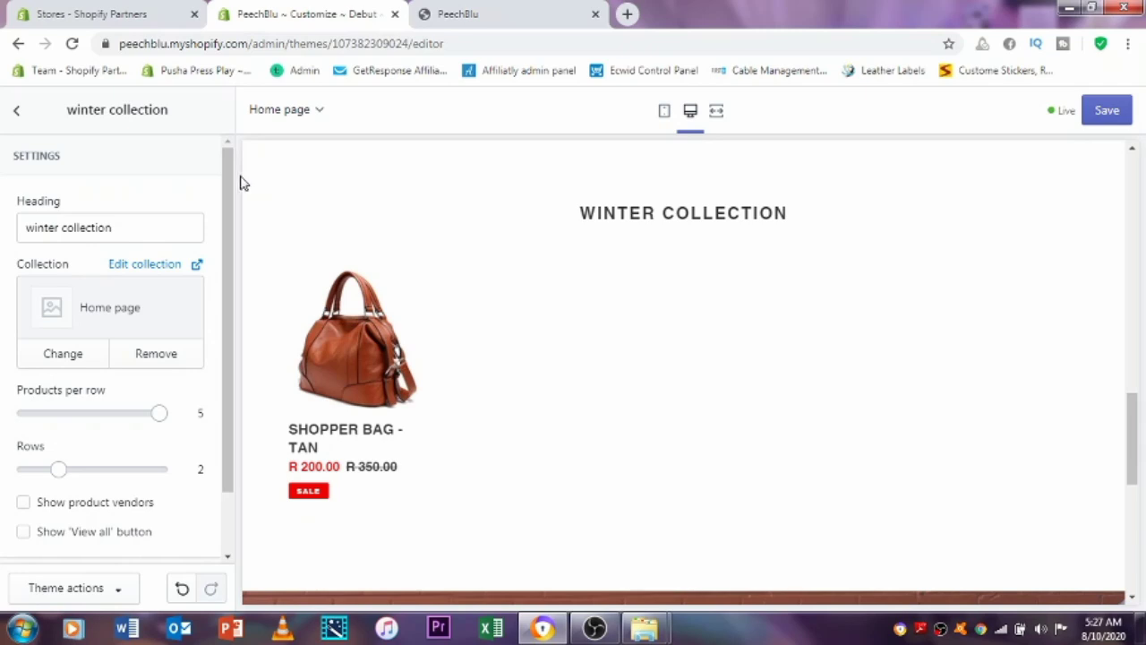
left_click_drag(227, 167, 214, 358)
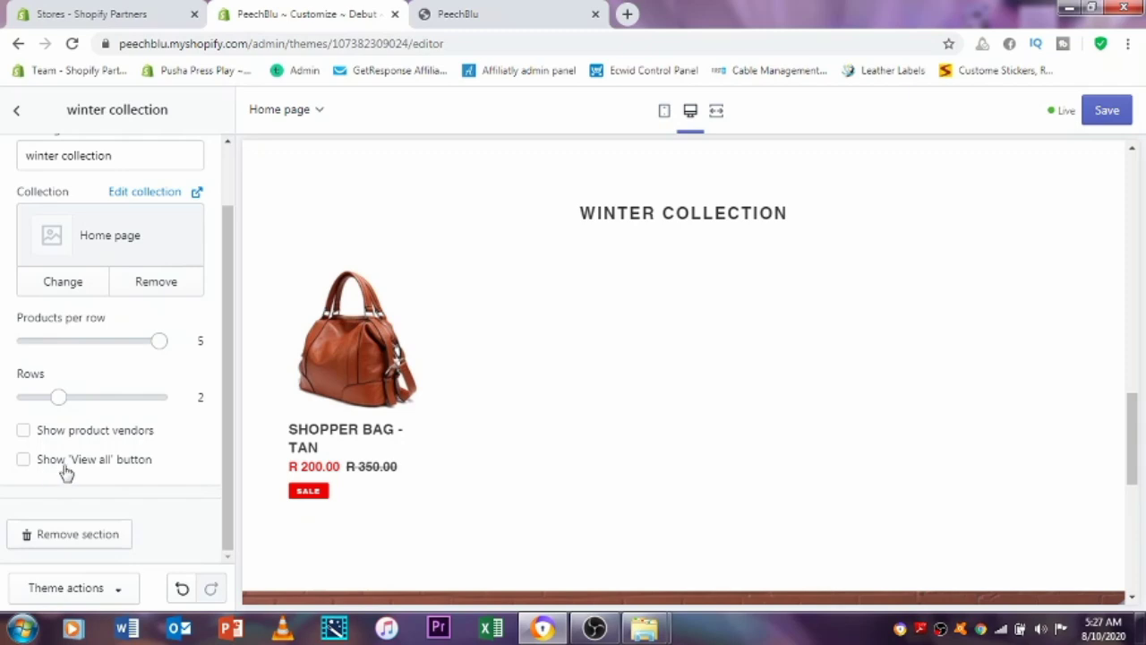
mouse_move(230, 450)
left_mouse_down()
mouse_move(230, 281)
mouse_move(250, 459)
left_mouse_up()
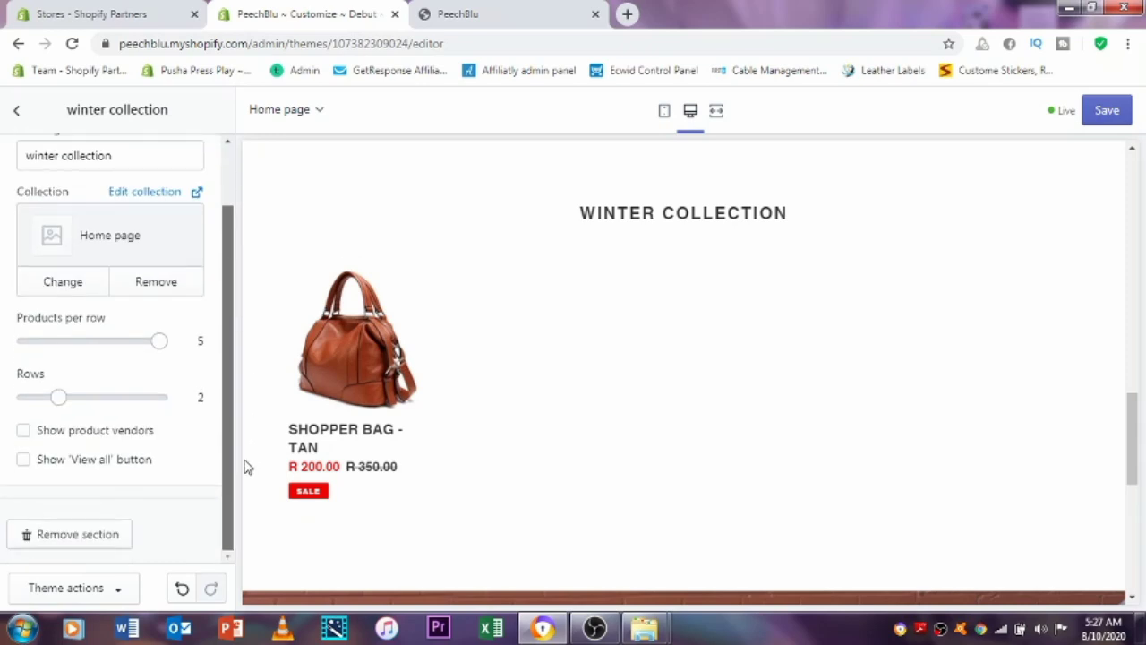
left_click_drag(245, 461, 222, 160)
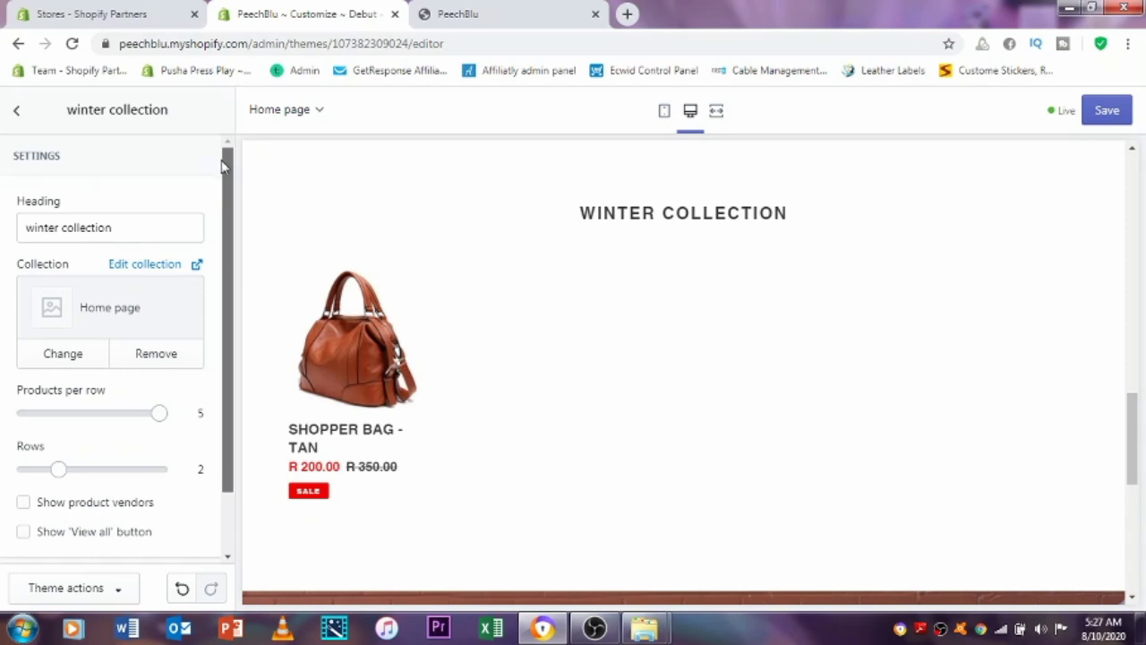
Save the theme with the collection assigned to the winter collection section.
left_click_drag(223, 296, 218, 237)
left_click(1108, 111)
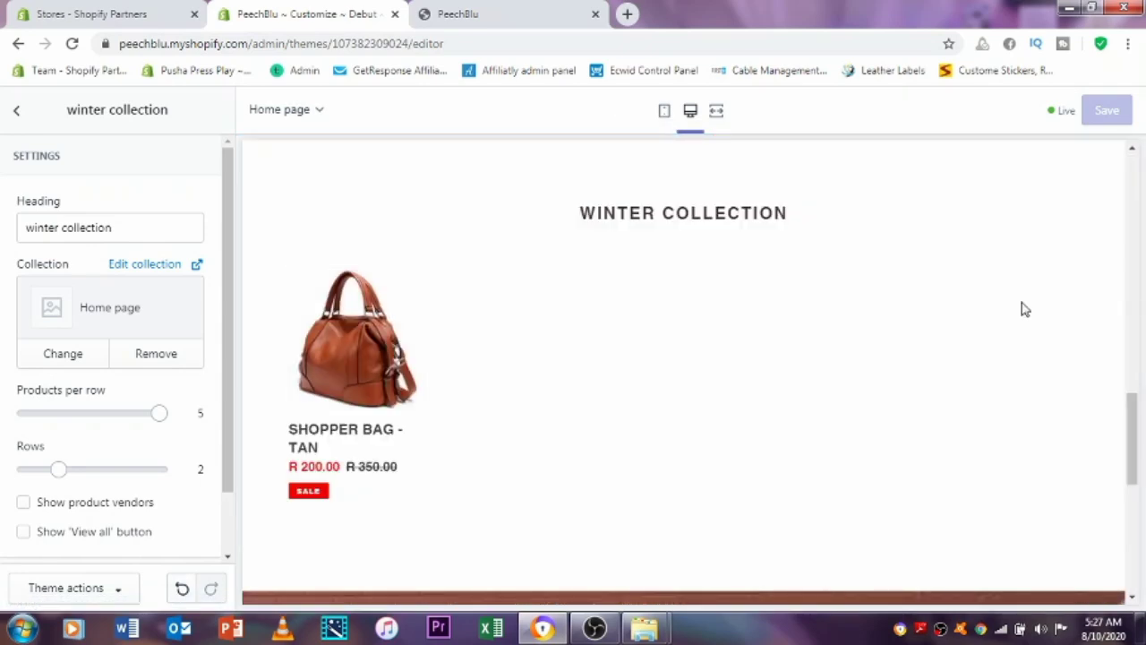
mouse_move(1134, 420)
left_mouse_down()
mouse_move(1134, 392)
mouse_move(1133, 411)
left_mouse_up()
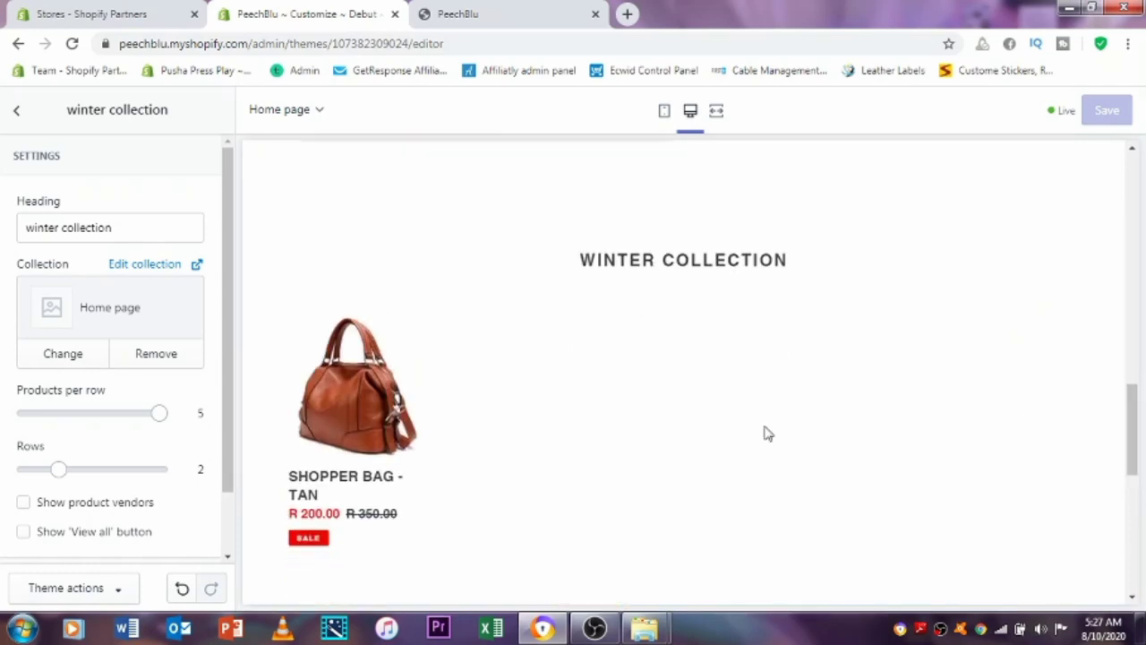
Reduce the winter collection section's products per row to 3.
left_click_drag(158, 413, 113, 413)
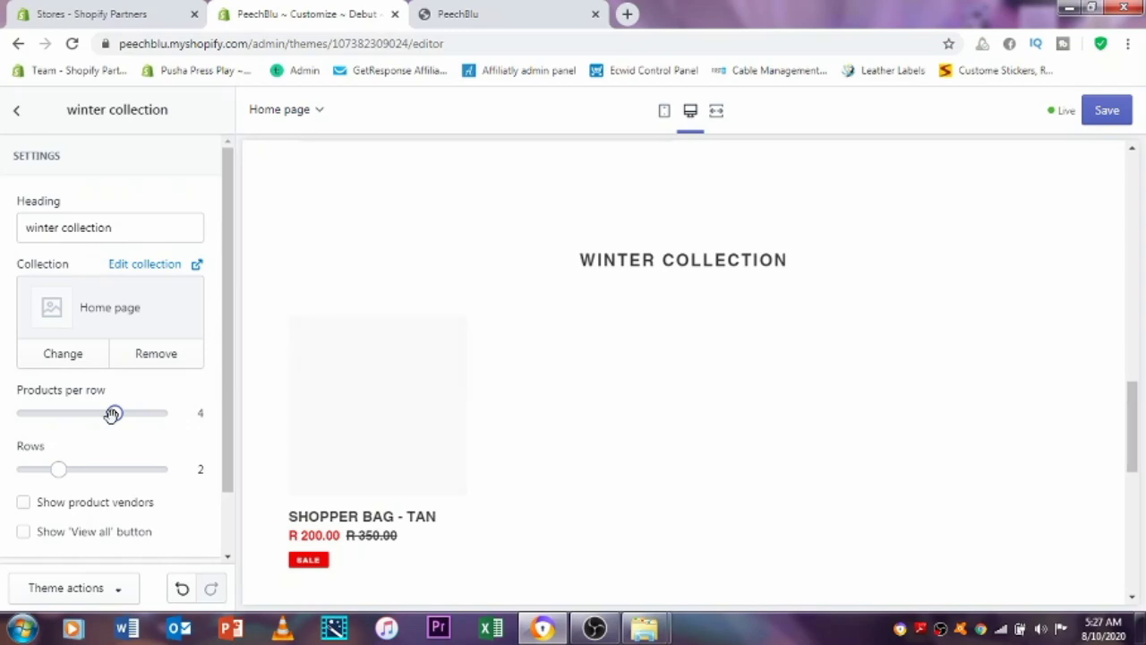
left_click_drag(113, 414, 74, 413)
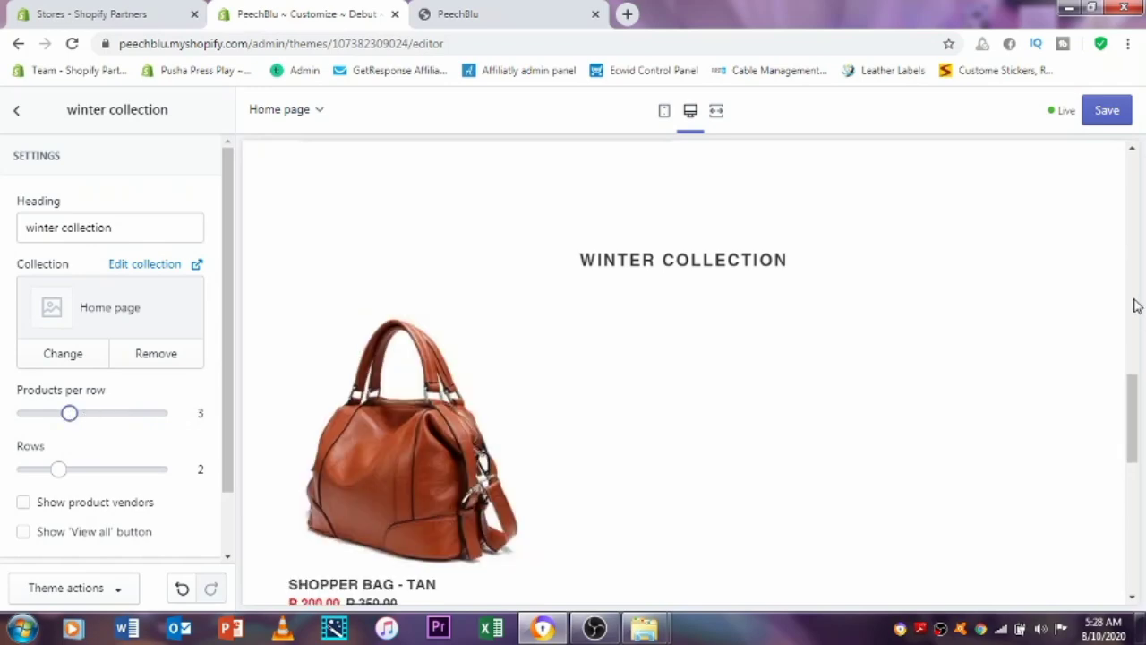
mouse_move(1139, 418)
left_mouse_down()
mouse_move(1139, 251)
mouse_move(1141, 475)
mouse_move(1141, 435)
left_mouse_up()
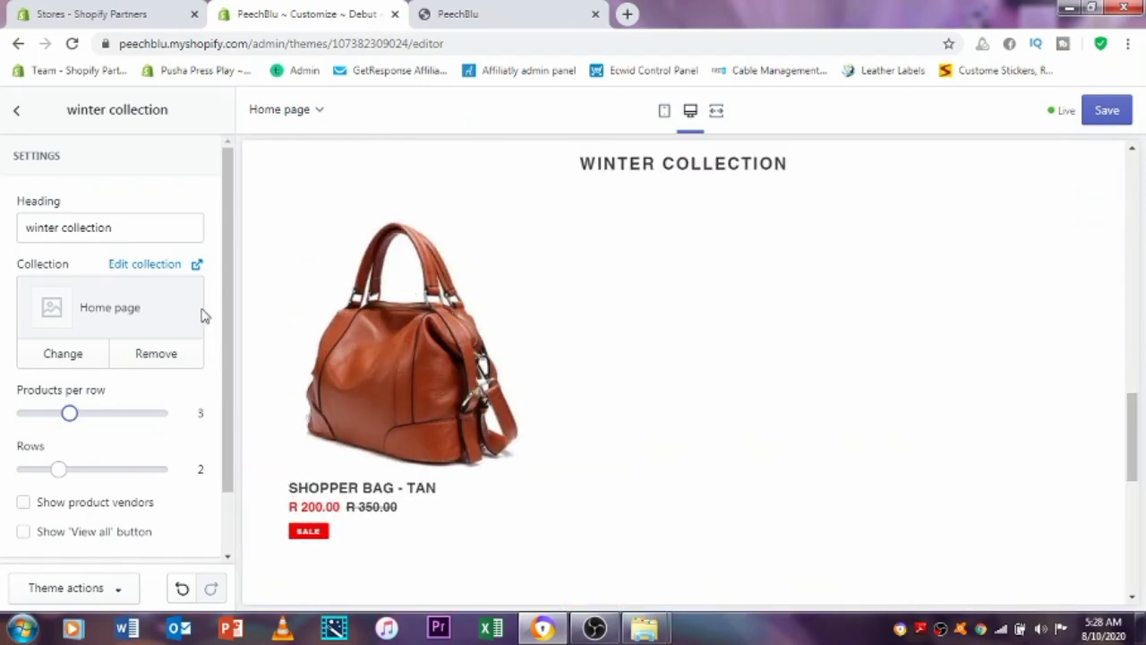
Show product vendors and the 'View all' button in the winter collection section, and save the theme.
left_click_drag(232, 266, 220, 442)
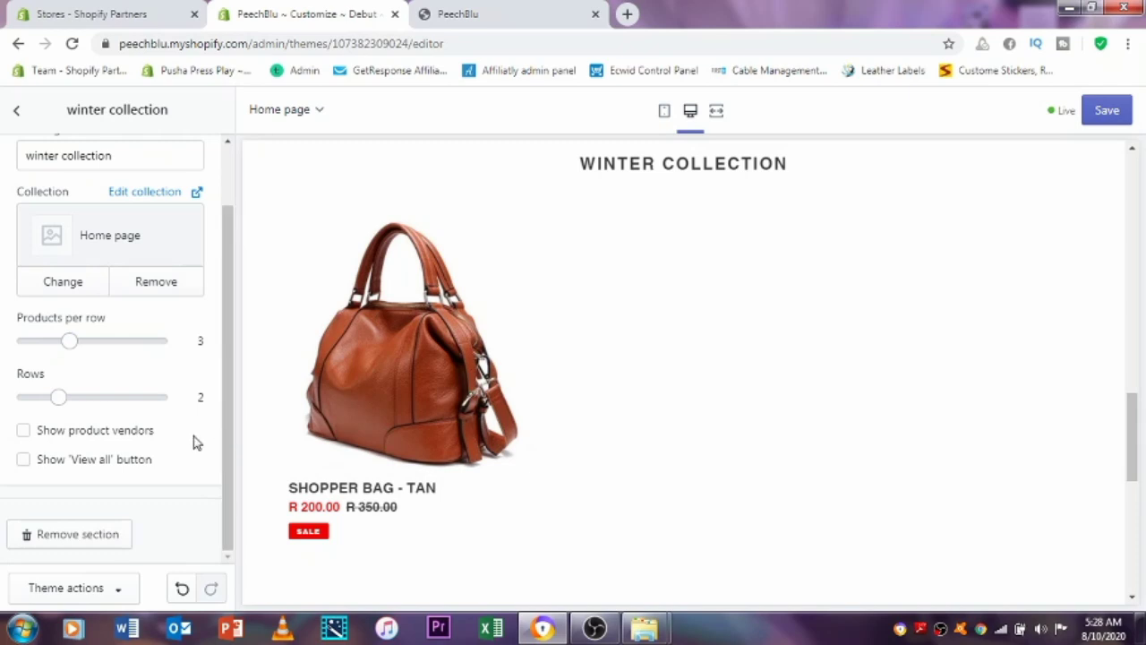
left_click(24, 462)
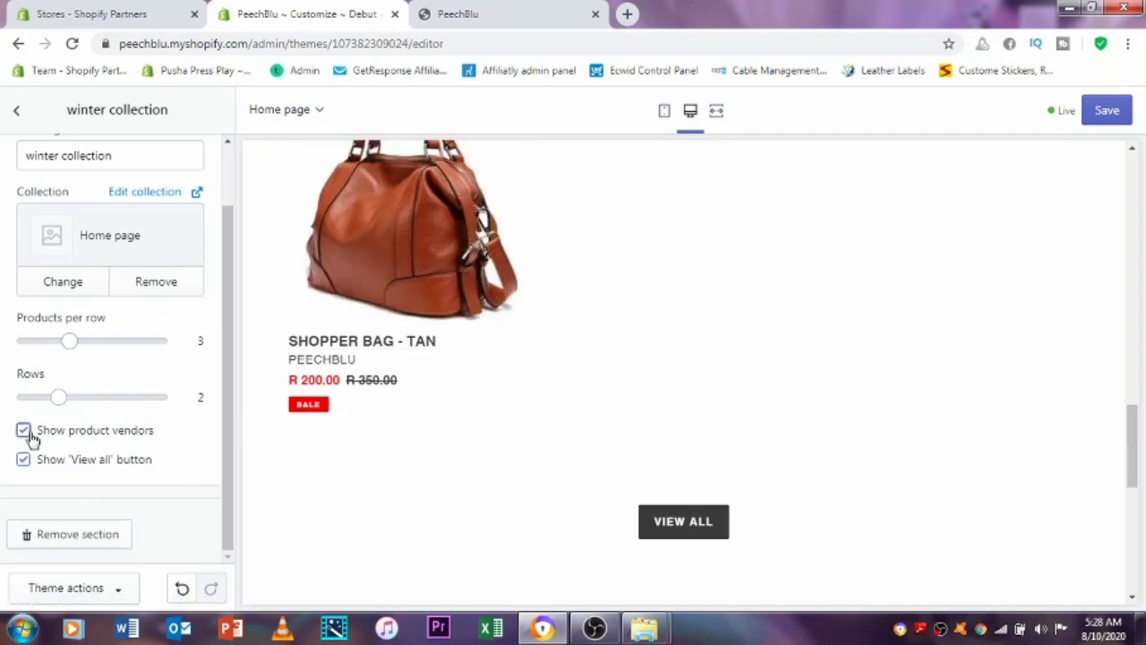
scroll(382, 418, "up", 3)
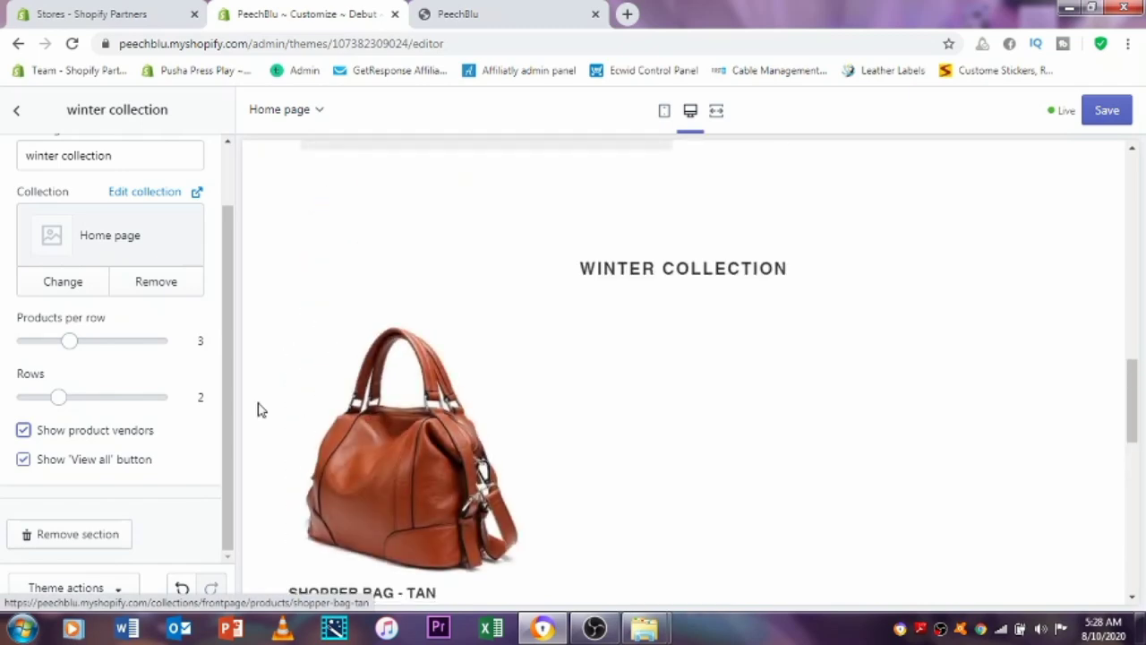
left_click_drag(226, 213, 230, 150)
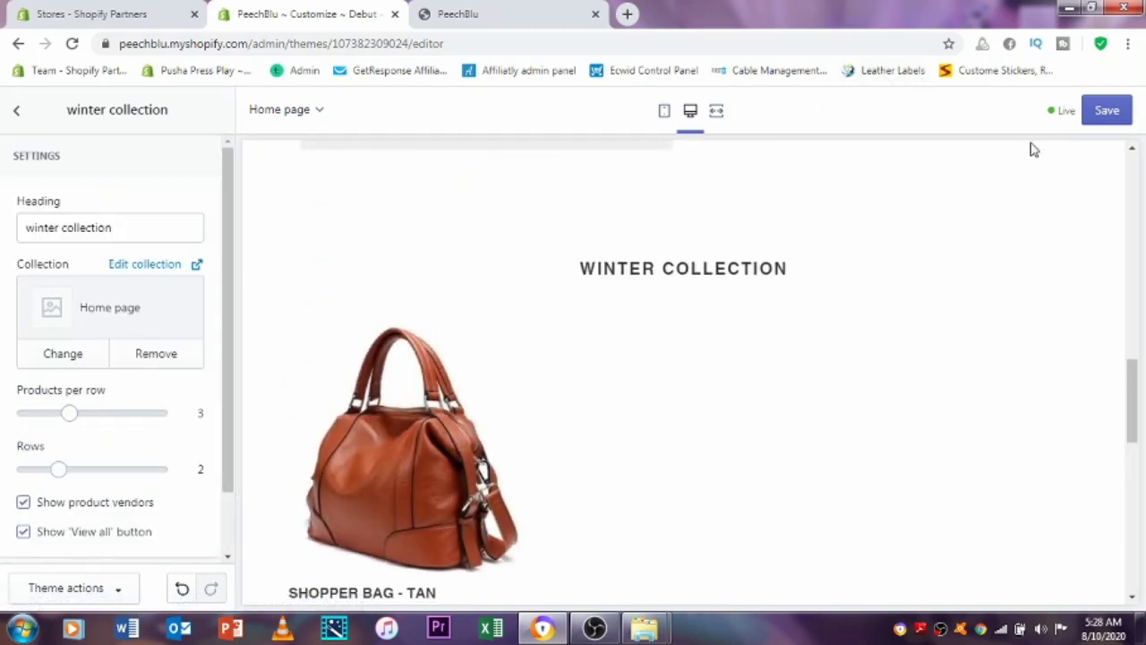
left_click(1107, 111)
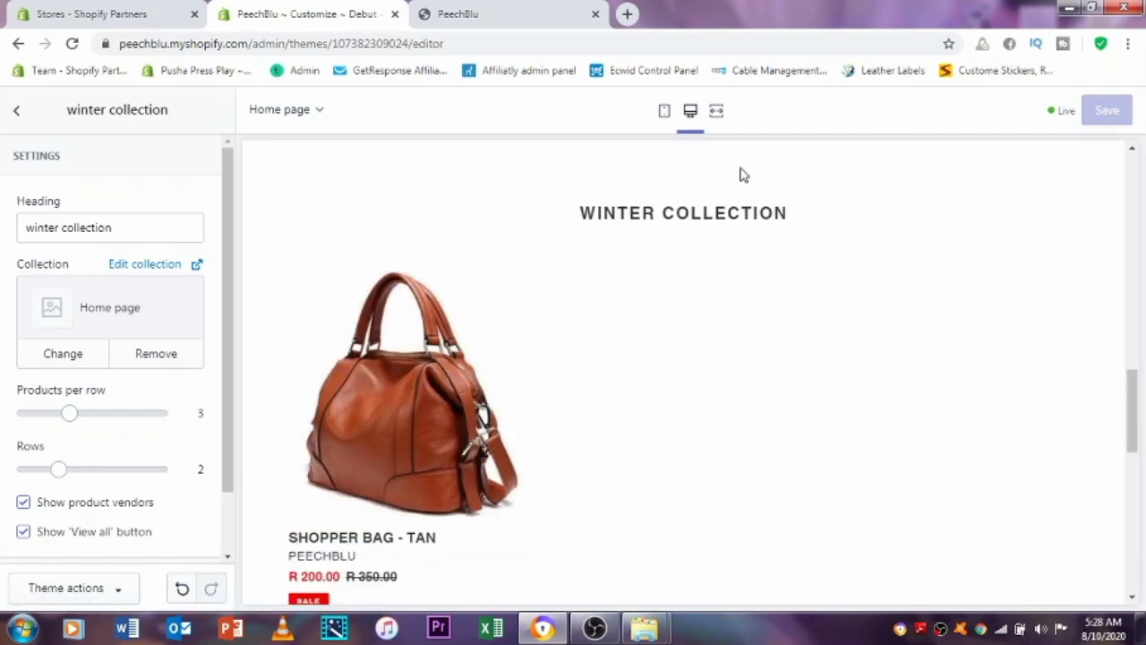
Return to the theme's section list and look over the home page preview from the image banner to the winter collection.
left_click(18, 114)
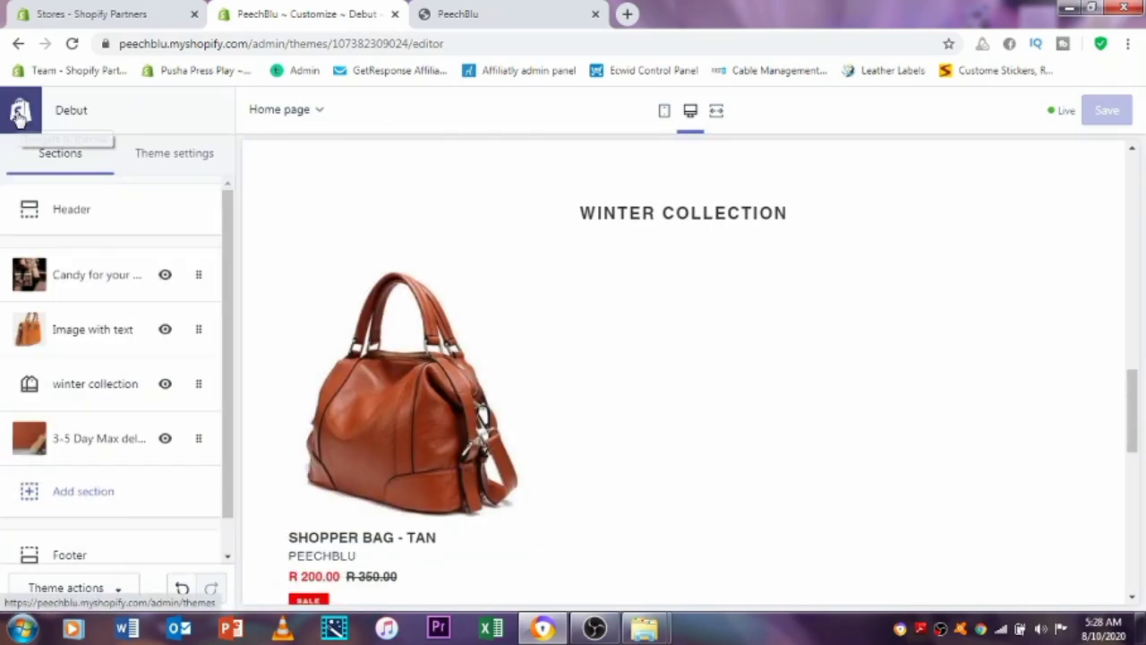
scroll(499, 295, "up", 10)
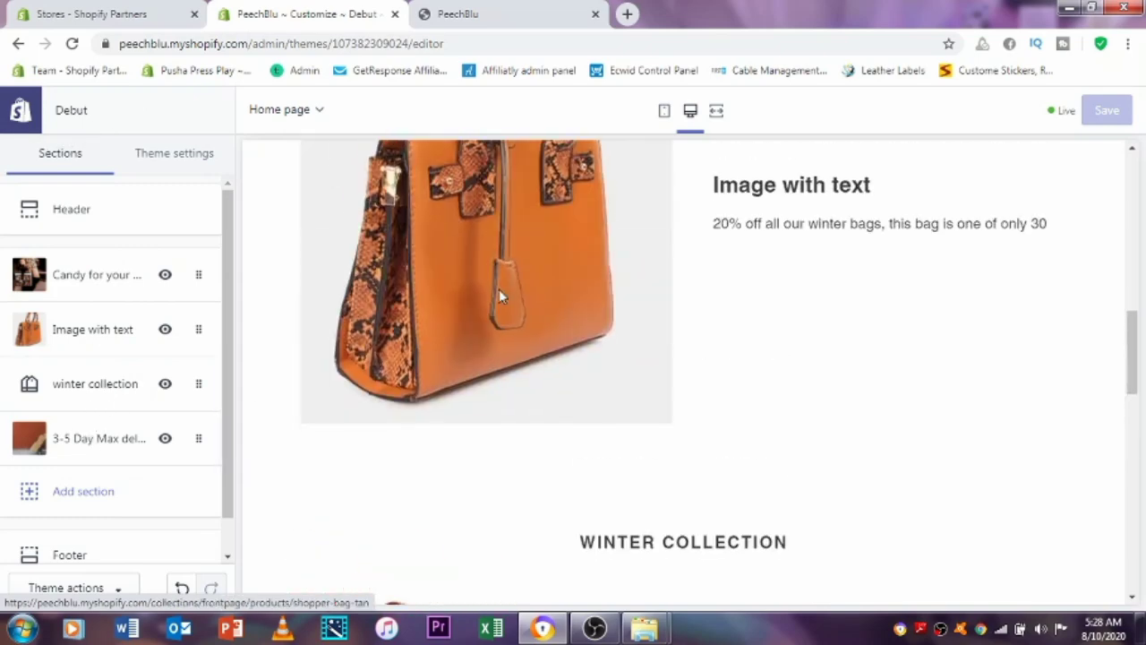
scroll(499, 295, "up", 5)
scroll(501, 296, "down", 6)
scroll(501, 296, "down", 10)
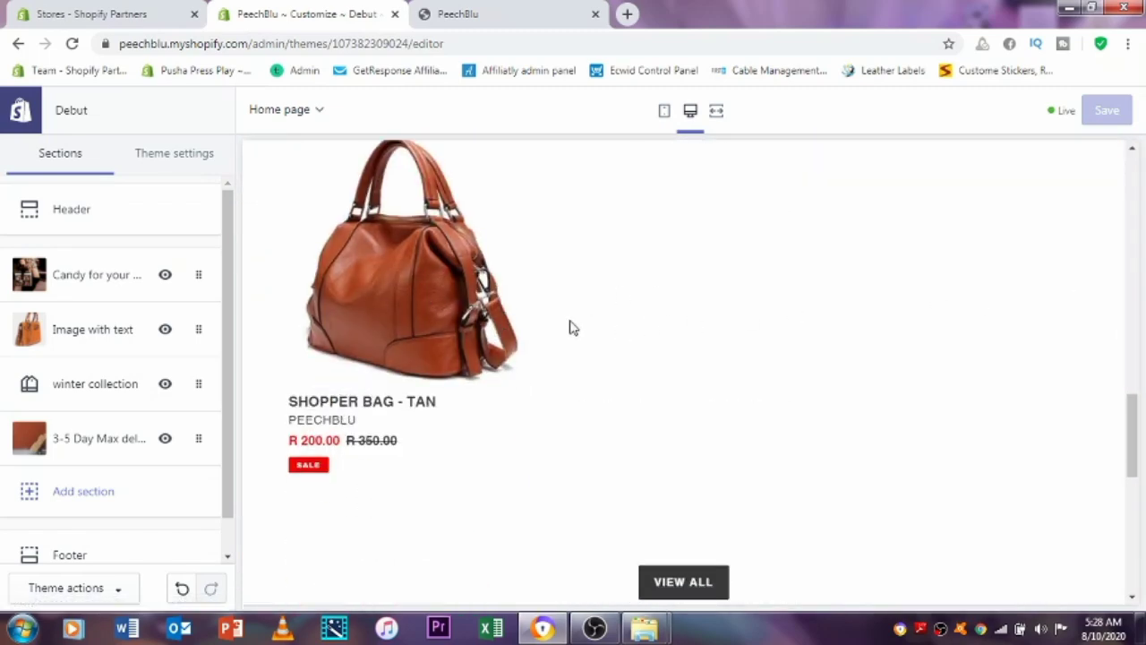
scroll(574, 326, "up", 3)
scroll(436, 308, "up", 6)
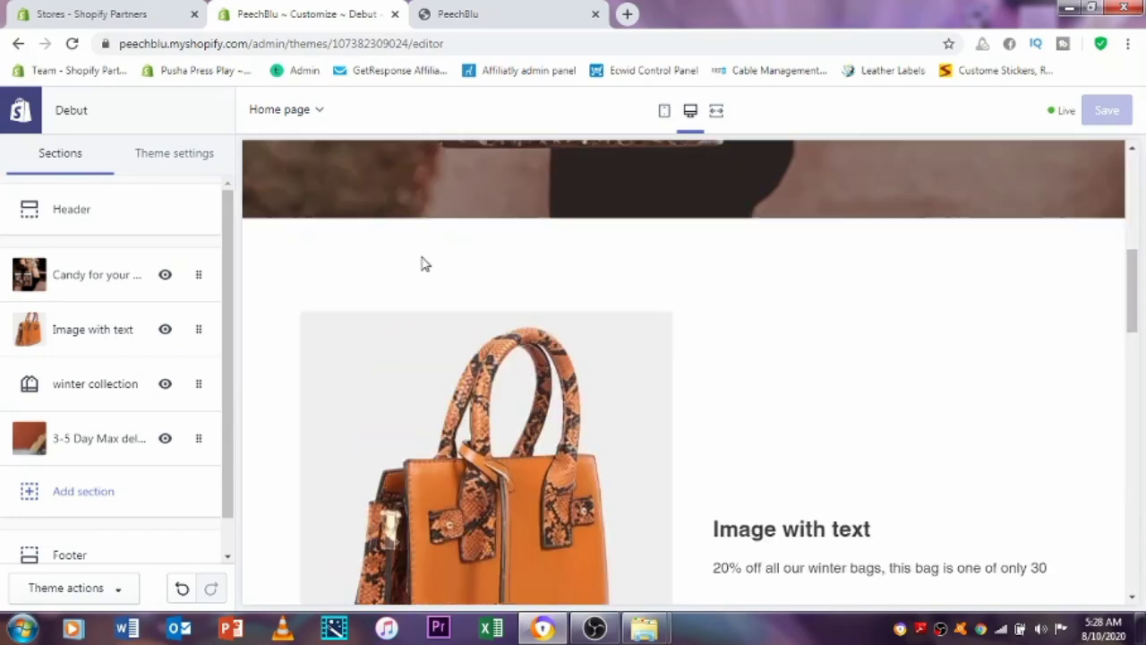
scroll(582, 430, "down", 9)
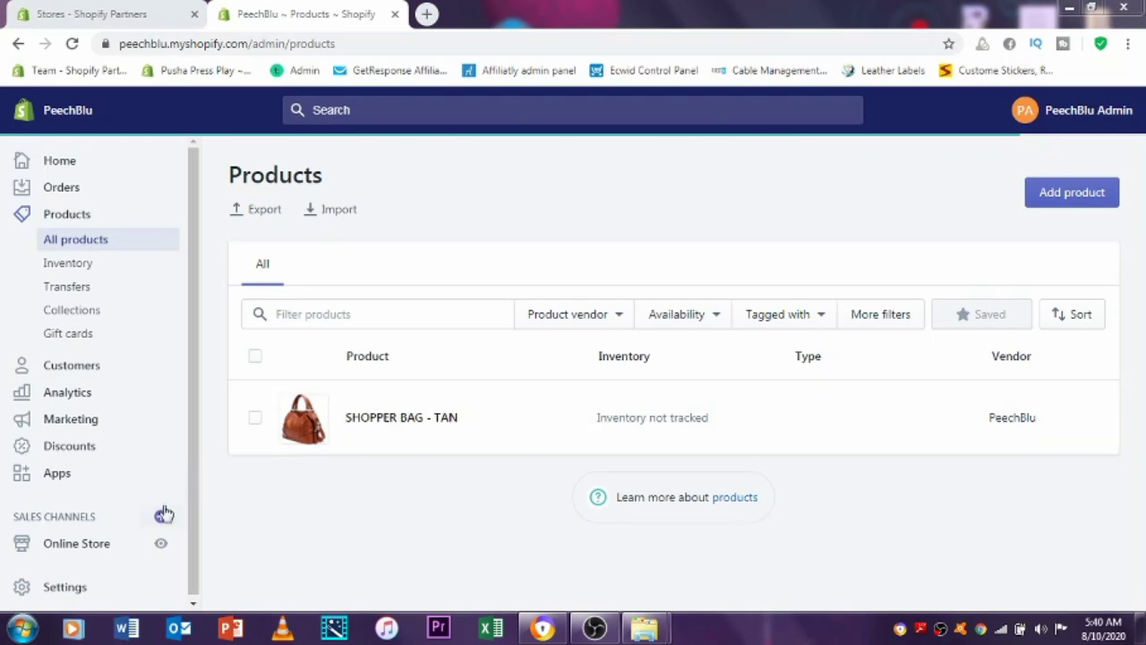
View the online store's storefront and look over its home page from the Candy for your hand banner to the footer.
left_click(97, 546)
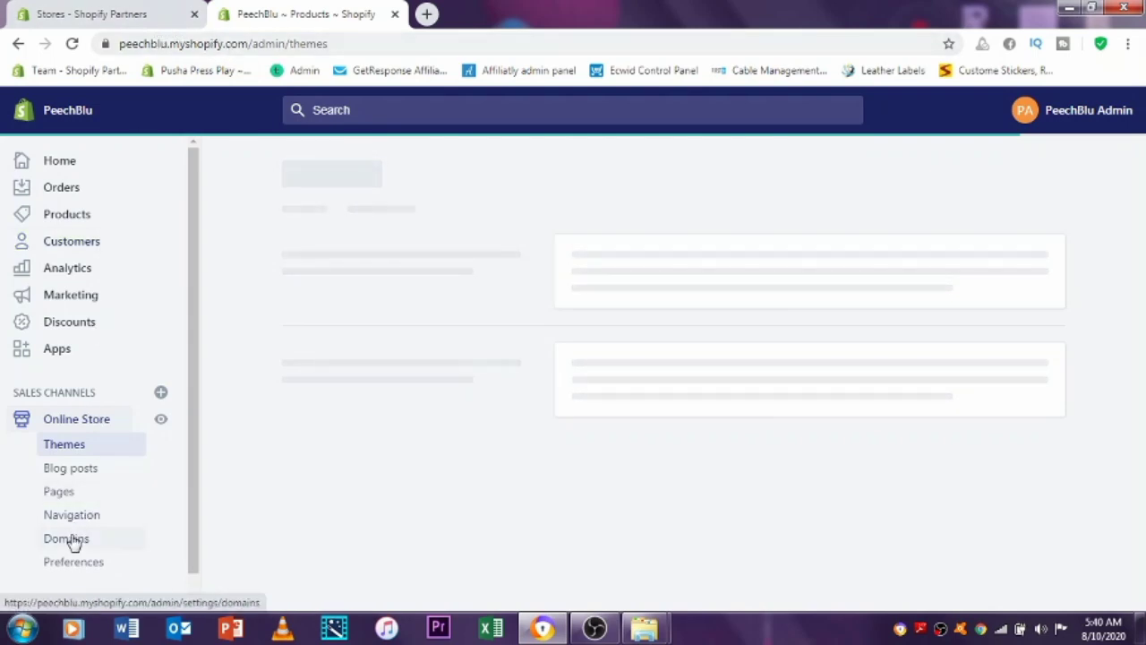
left_click(161, 423)
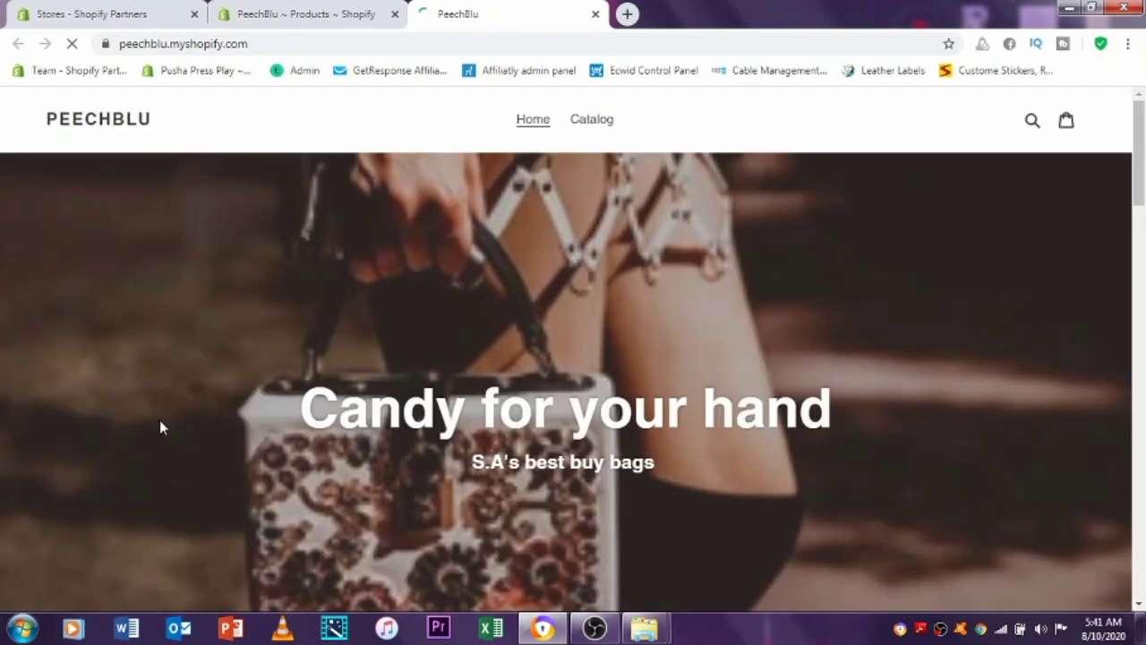
scroll(206, 380, "down", 3)
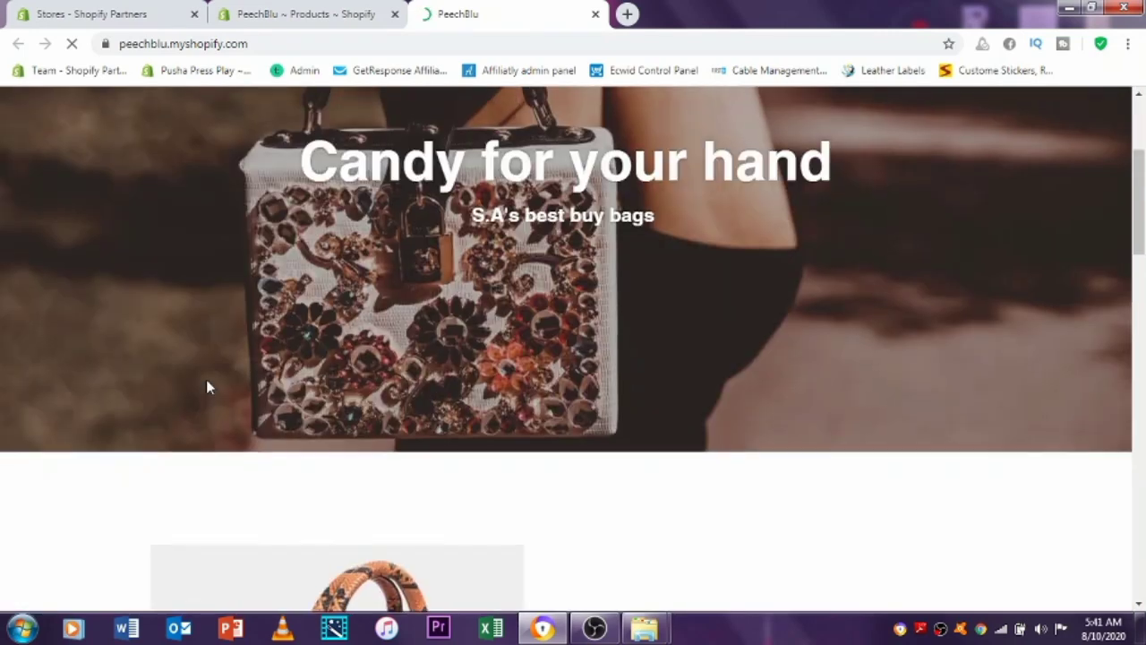
scroll(206, 380, "up", 3)
scroll(206, 387, "down", 8)
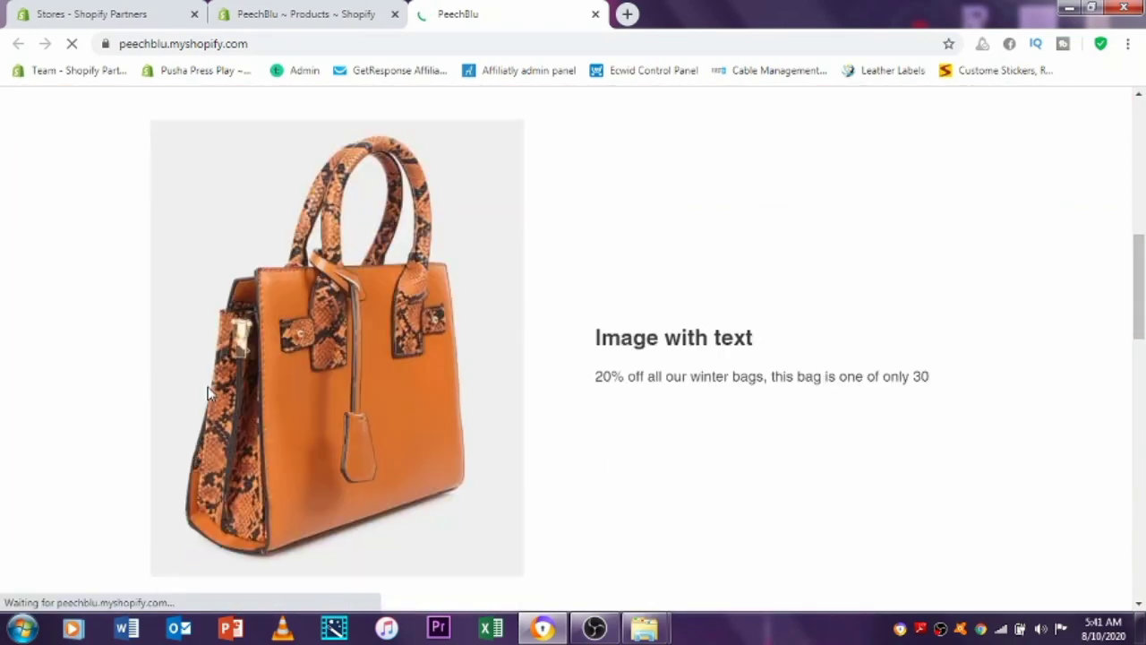
scroll(208, 391, "down", 4)
scroll(206, 394, "down", 4)
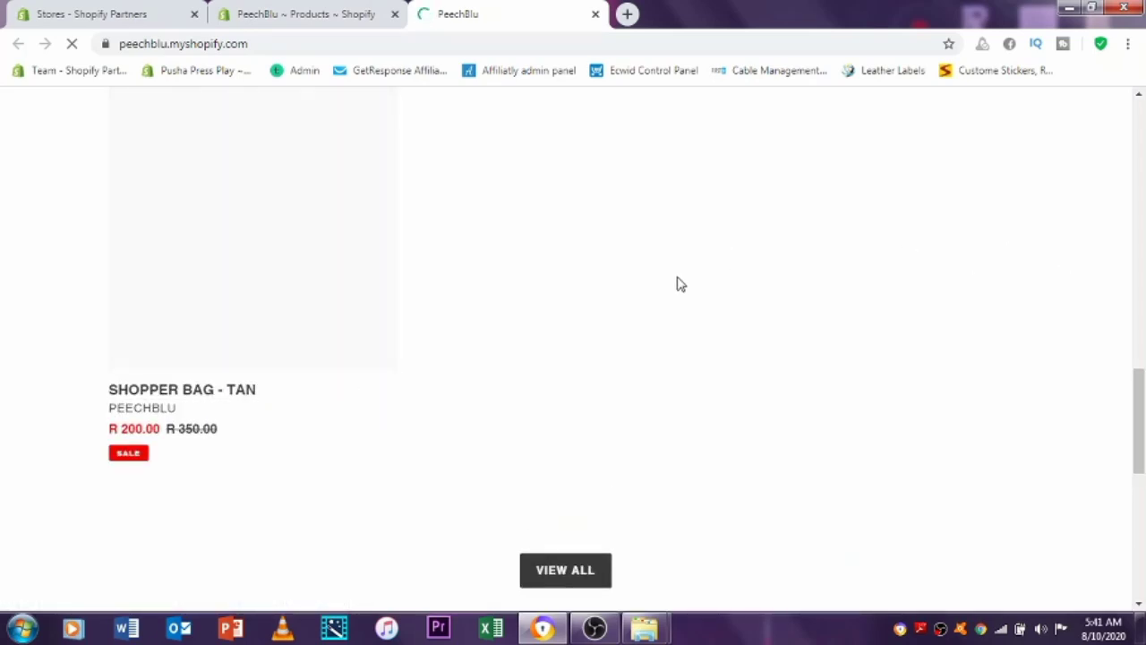
scroll(678, 295, "down", 2)
scroll(678, 302, "up", 2)
scroll(678, 305, "down", 6)
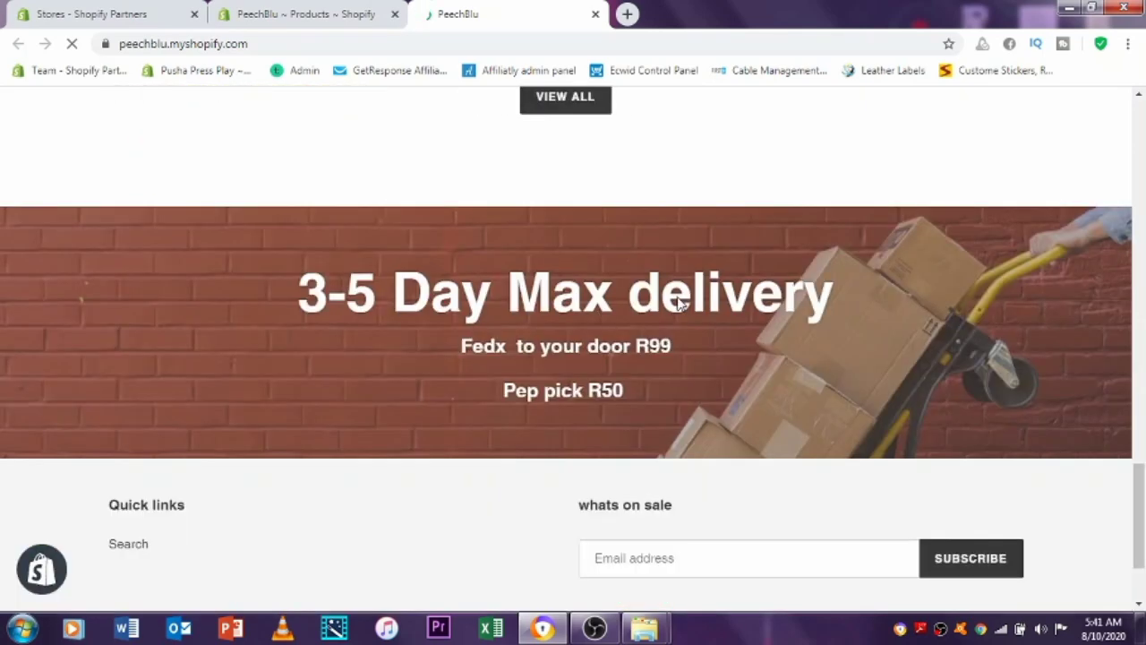
scroll(678, 302, "up", 3)
scroll(678, 305, "up", 12)
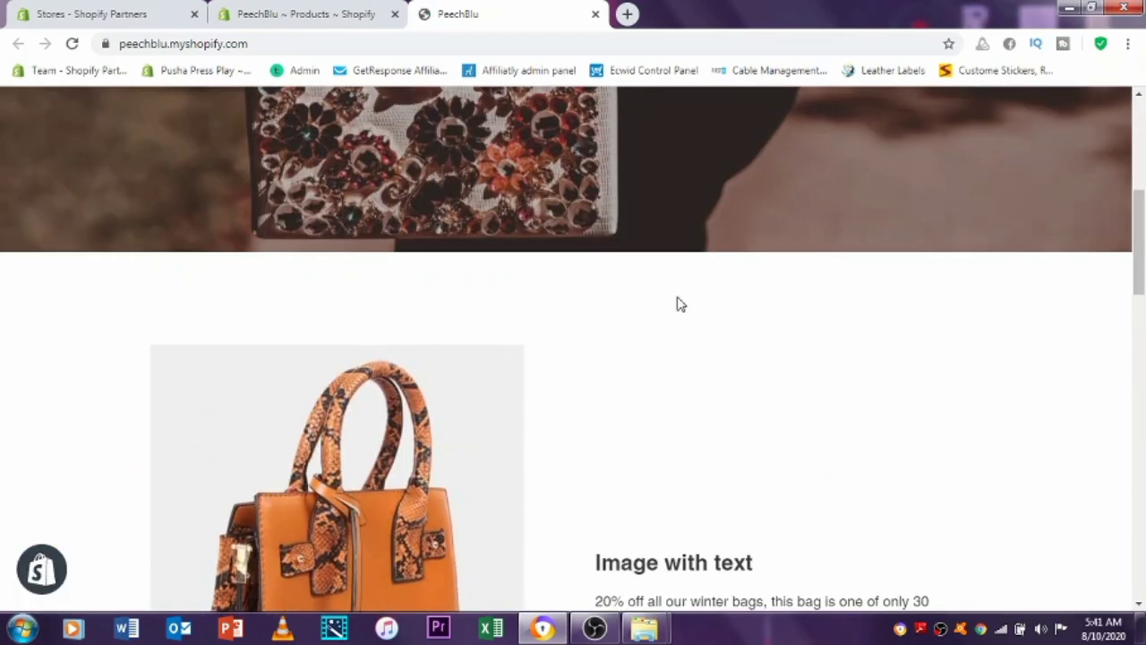
Return to the store admin and open the online store's Domains settings.
left_click(273, 9)
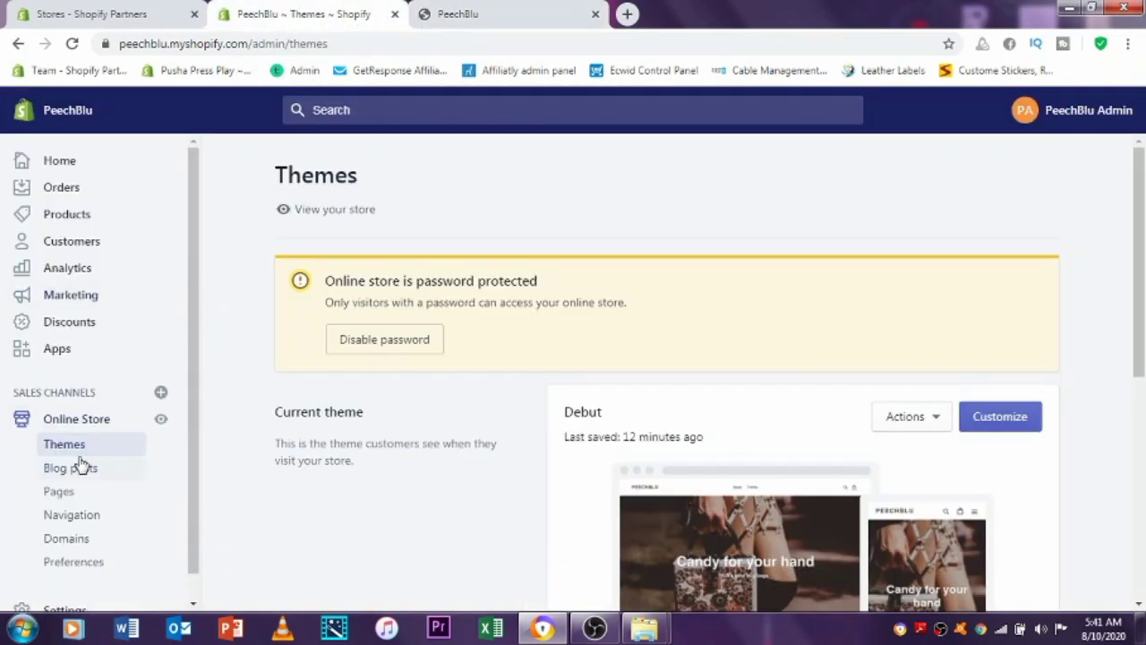
scroll(79, 463, "down", 1)
left_click(59, 516)
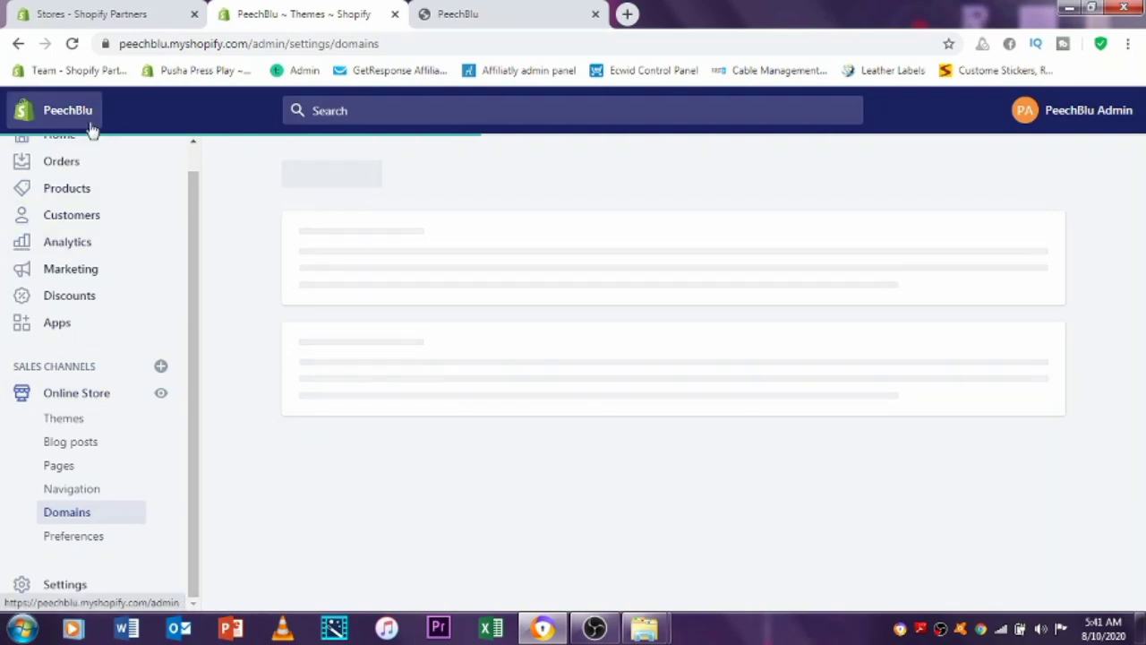
scroll(193, 260, "up", 1)
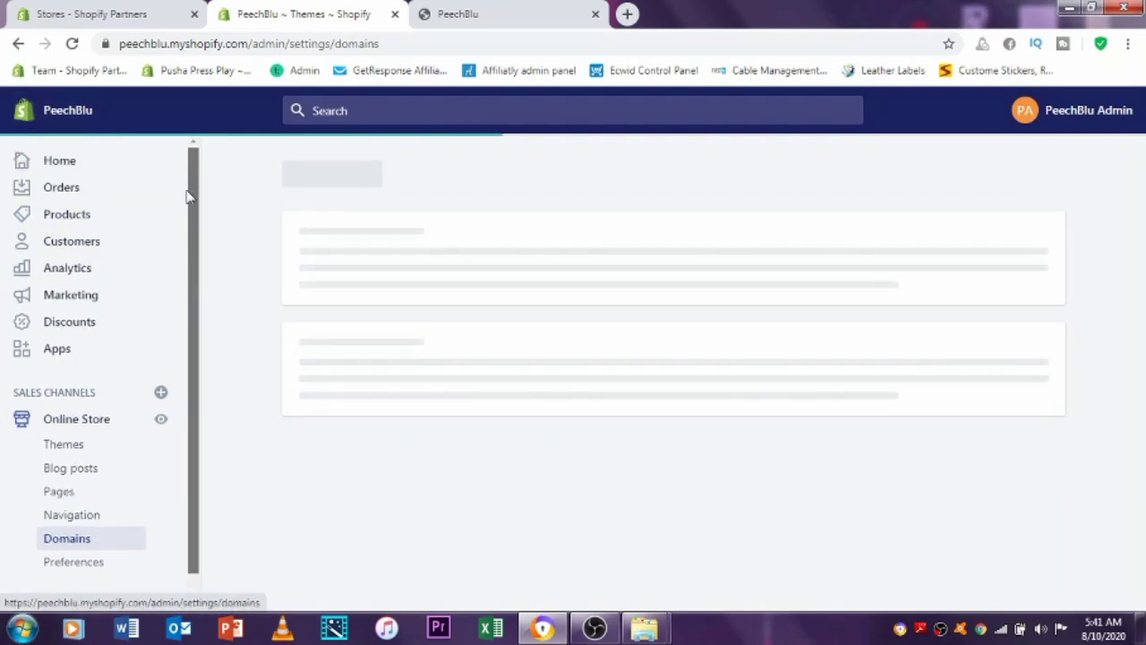
scroll(192, 256, "down", 1)
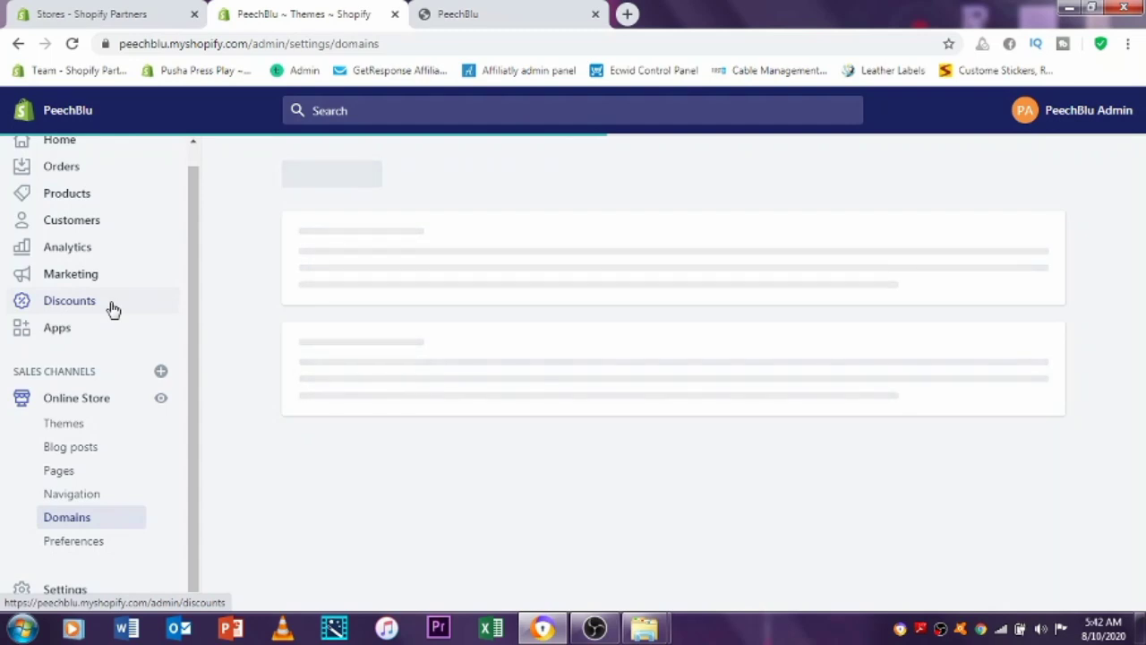
scroll(112, 309, "down", 1)
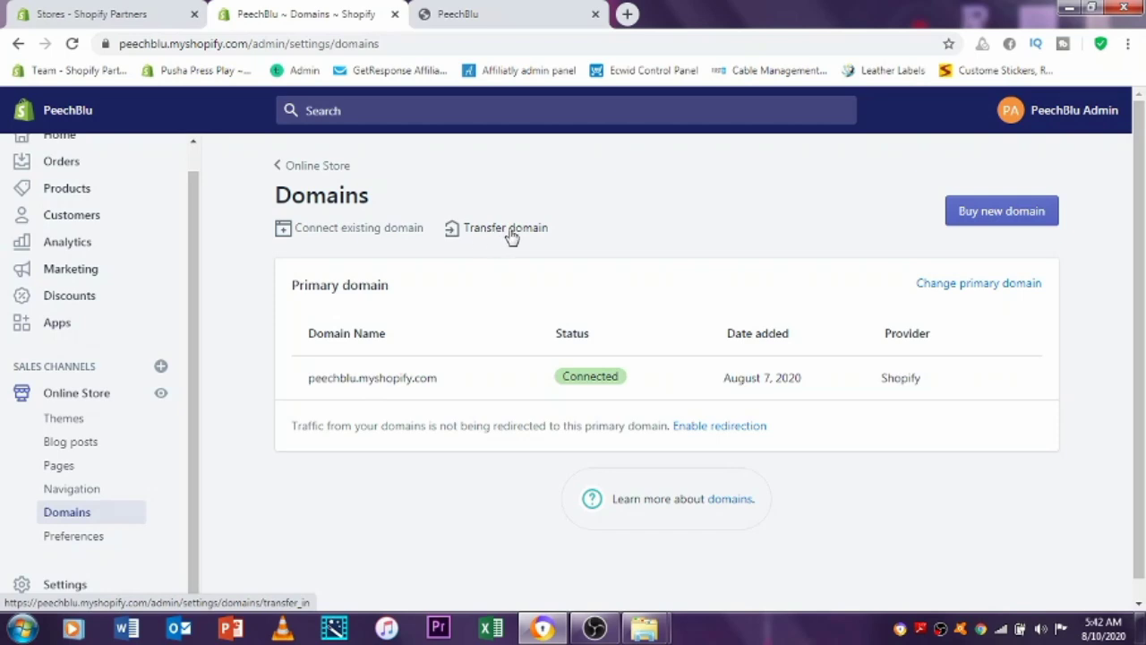
Start buying a new domain and search for peechblu.
left_click(1004, 221)
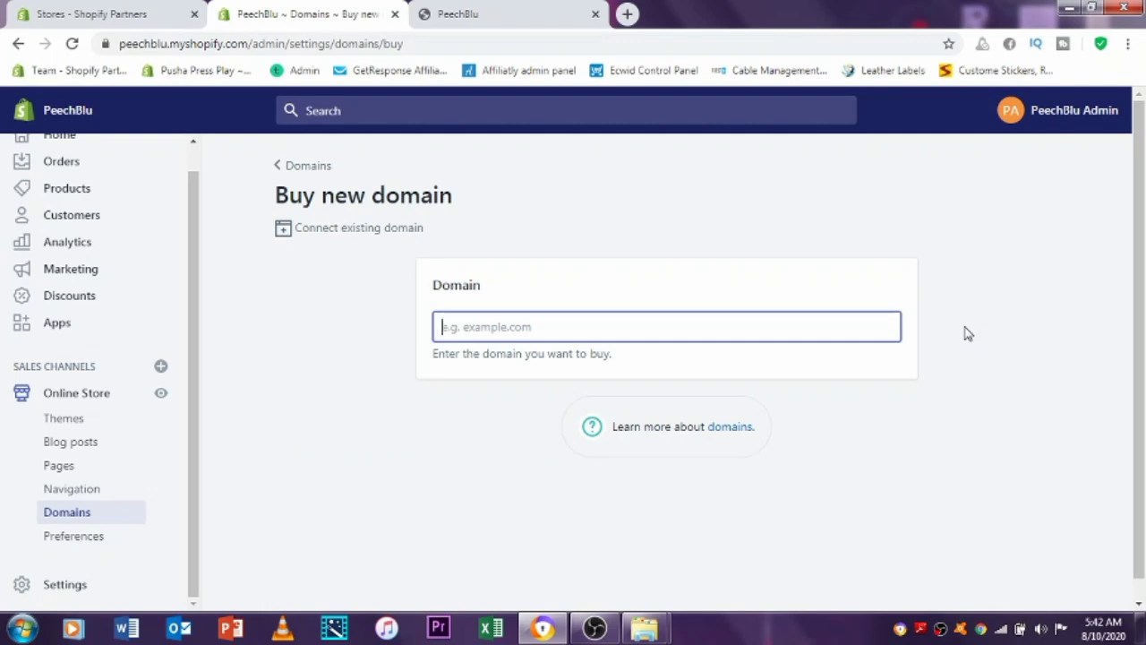
type("p")
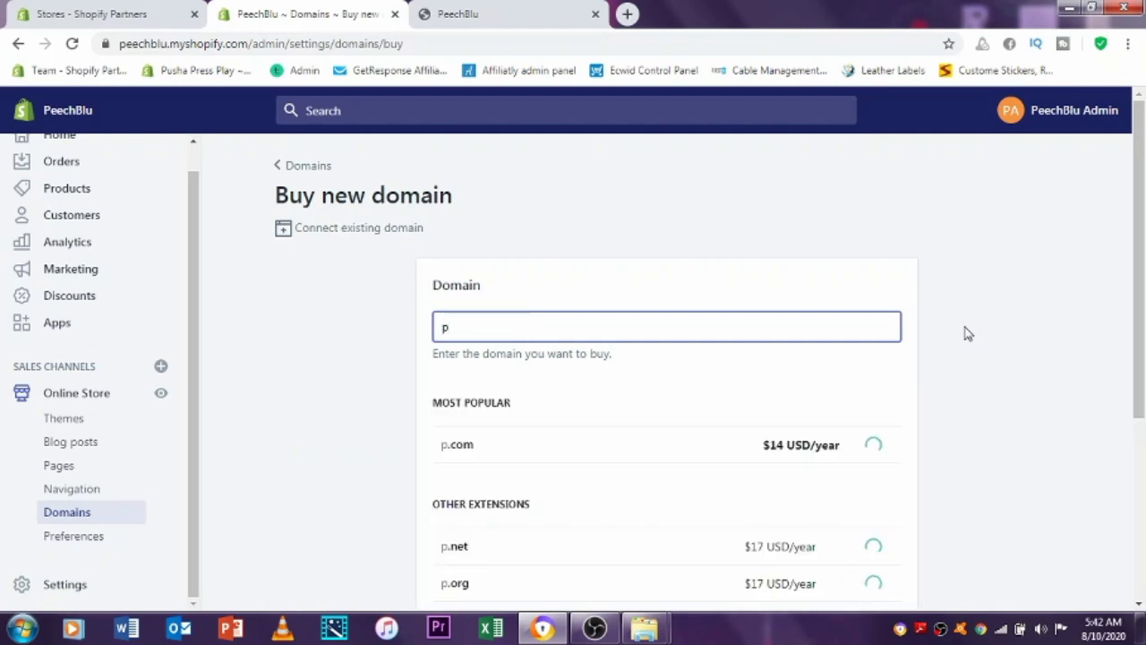
type("eech")
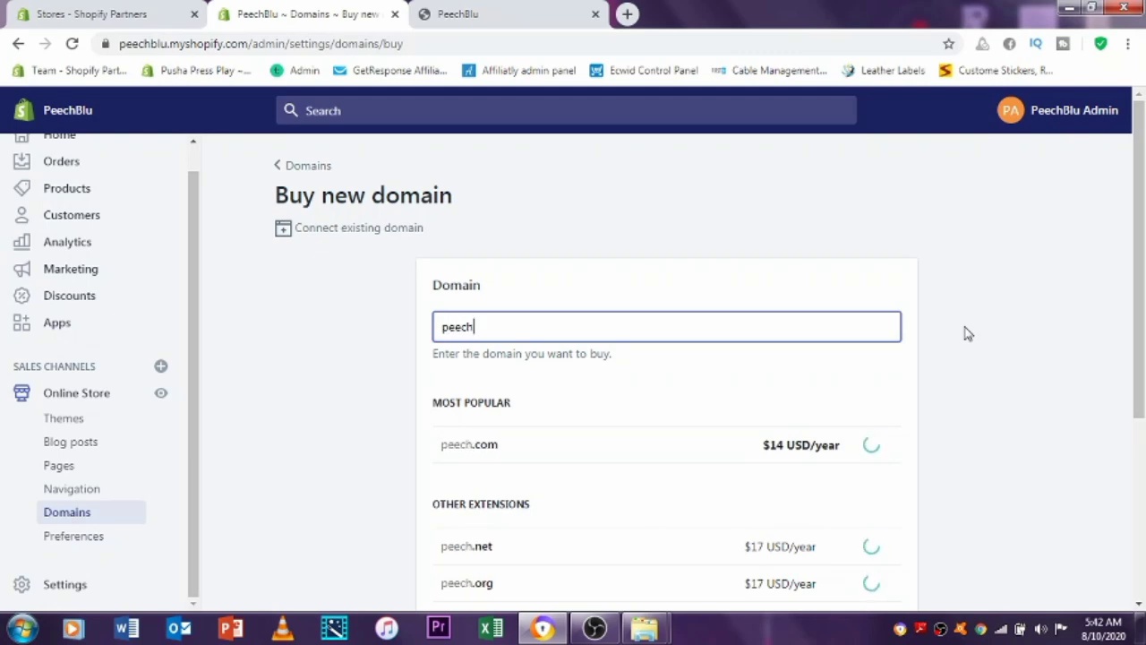
type("blu")
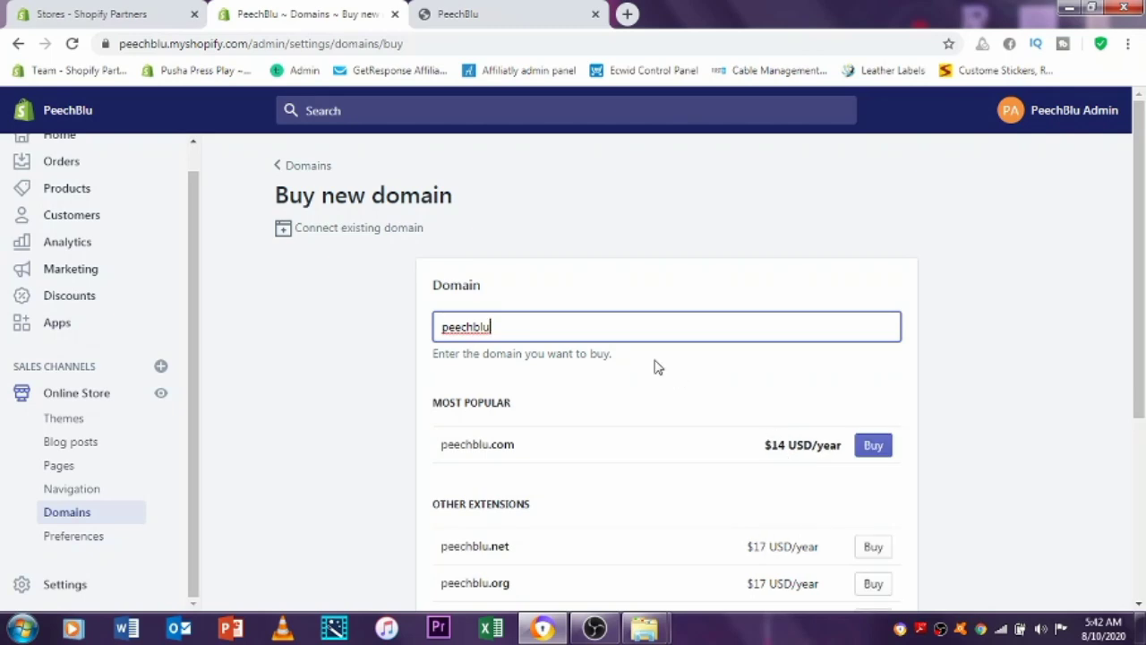
Check the availability of peechblu.co.za and look through the other extensions offered.
type(".co.za")
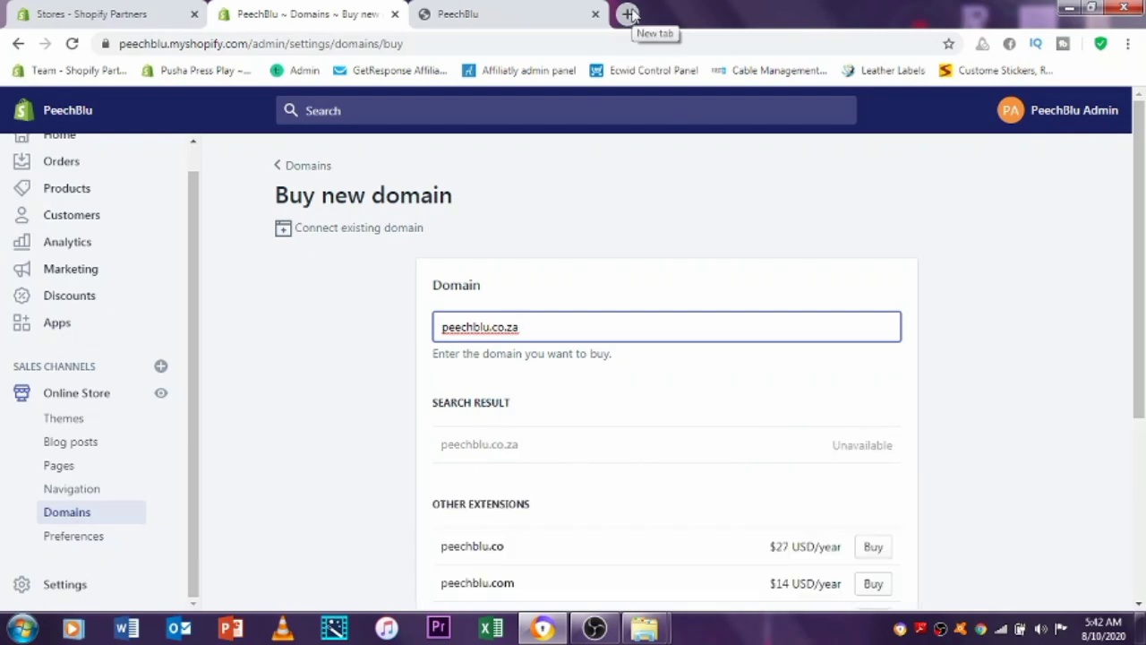
scroll(658, 445, "down", 2)
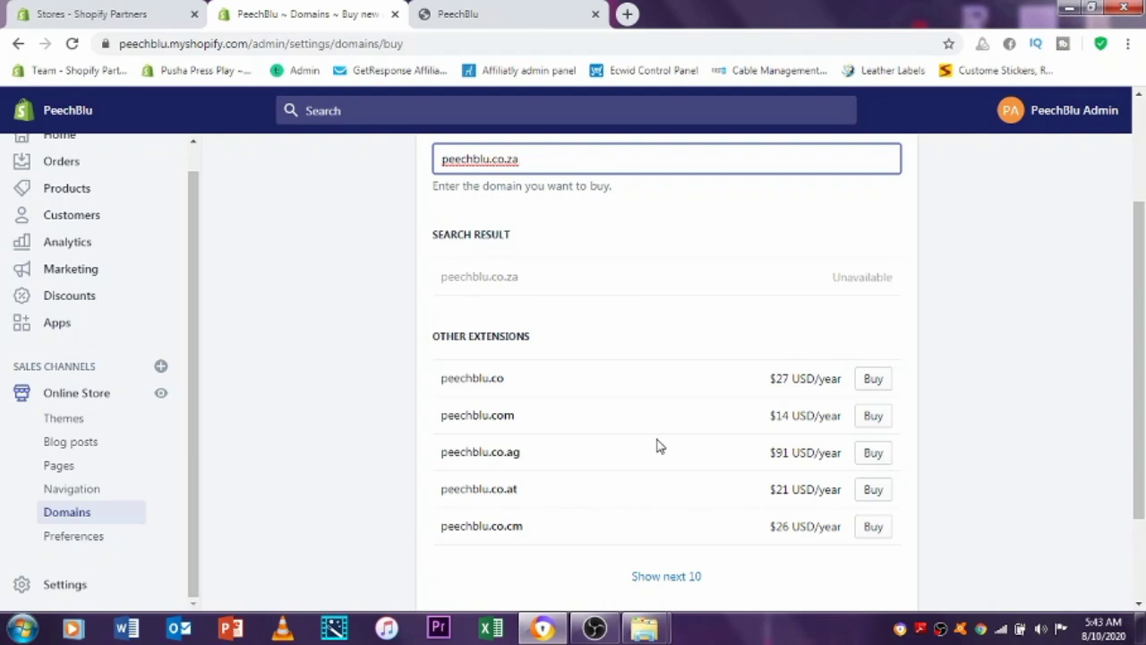
scroll(659, 445, "up", 2)
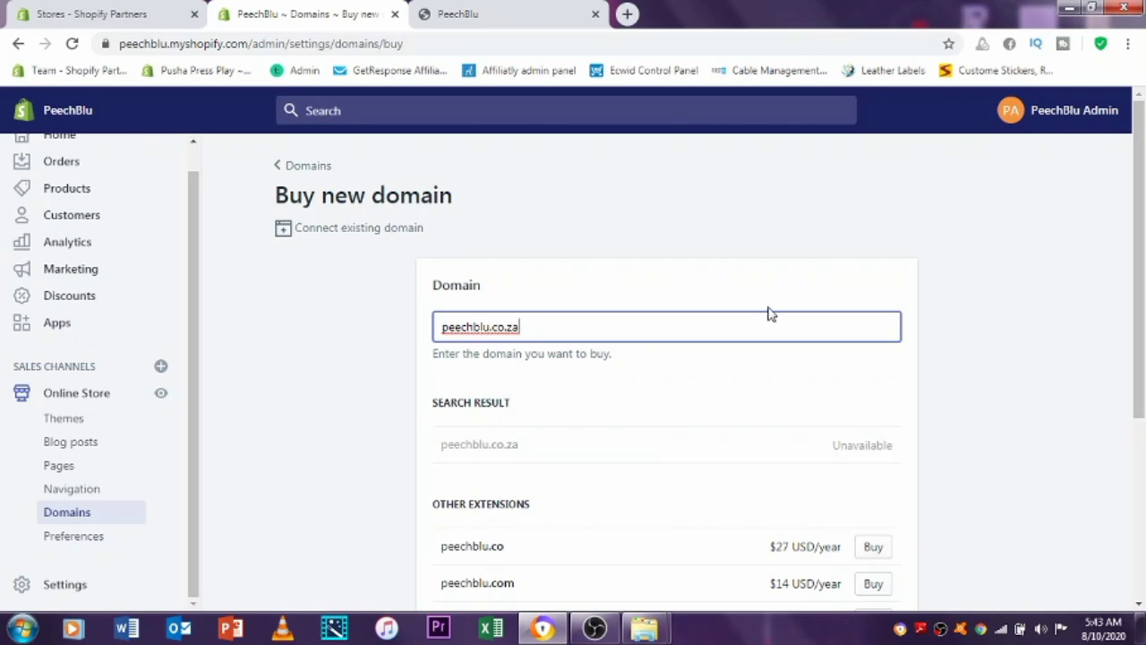
Check the availability of peechblu.com as the new domain.
key("BackSpace")
key("BackSpace")
key("BackSpace")
key("BackSpace")
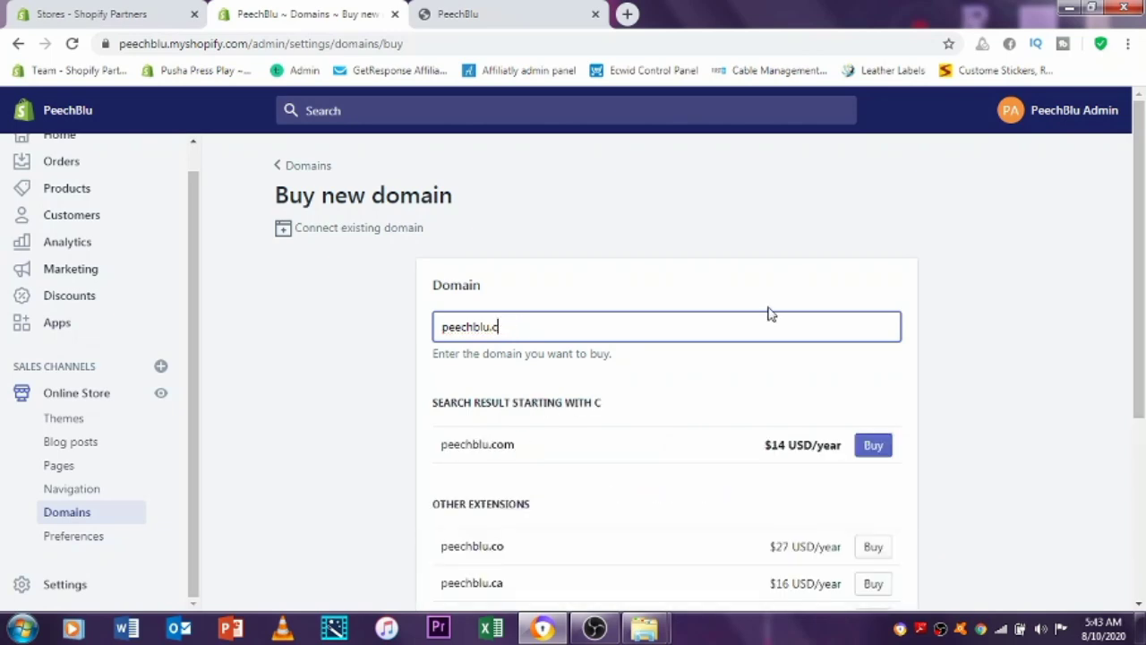
type("om")
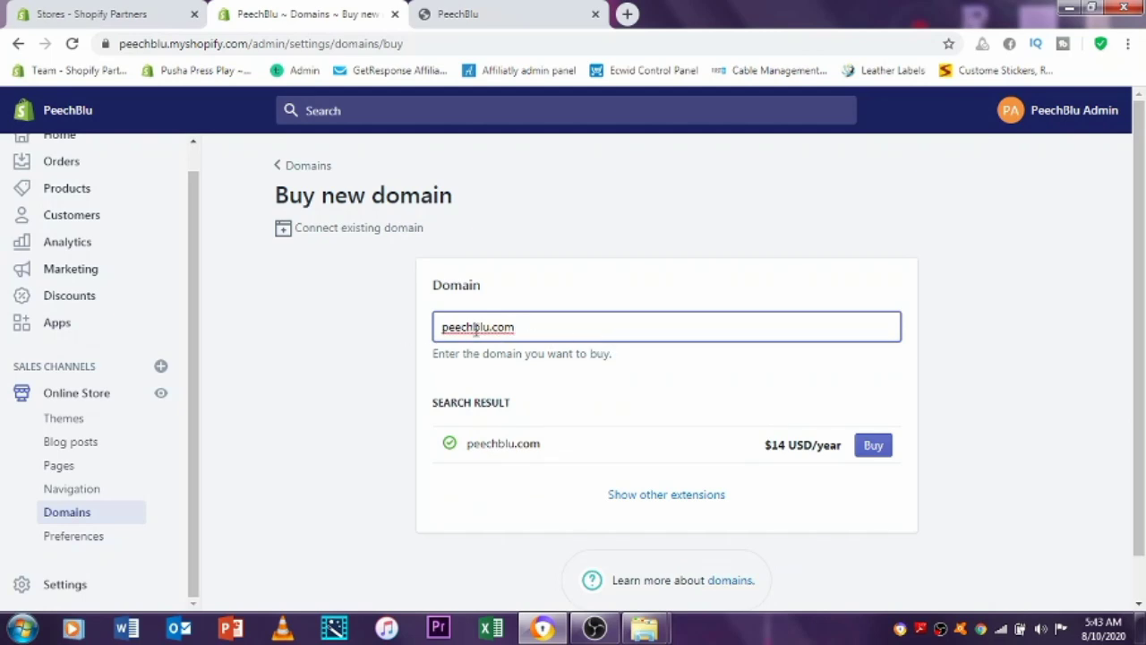
left_click_drag(458, 331, 517, 328)
left_click(526, 329)
left_click_drag(446, 327, 510, 326)
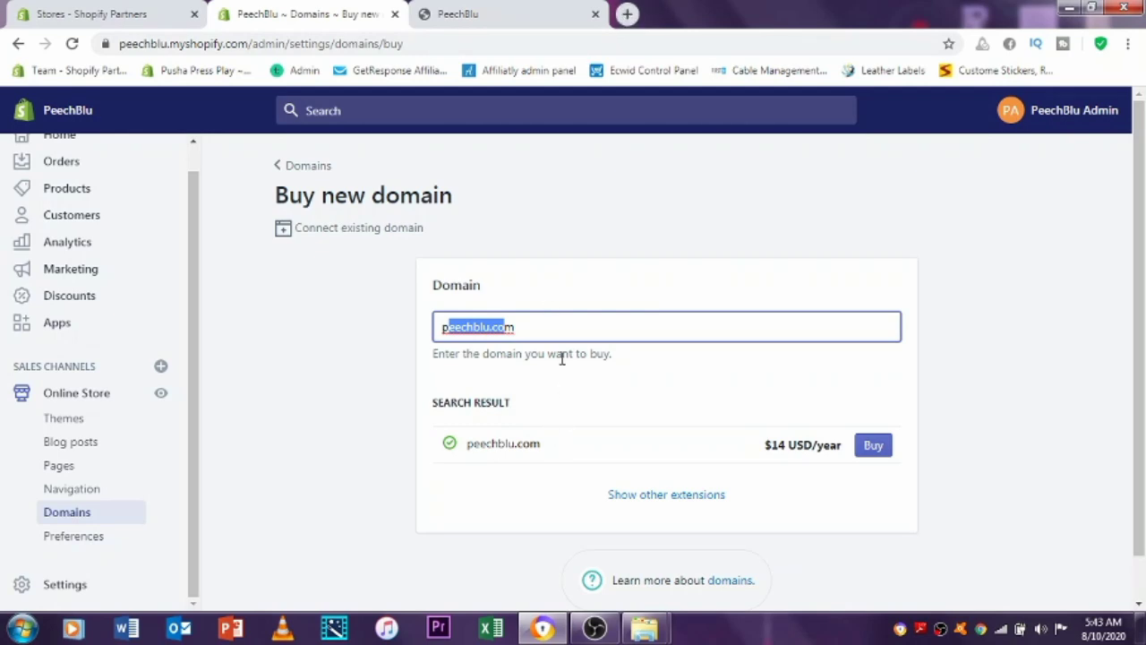
Check the availability of peechblu.co.coza as the new domain.
left_click(549, 331)
key("BackSpace")
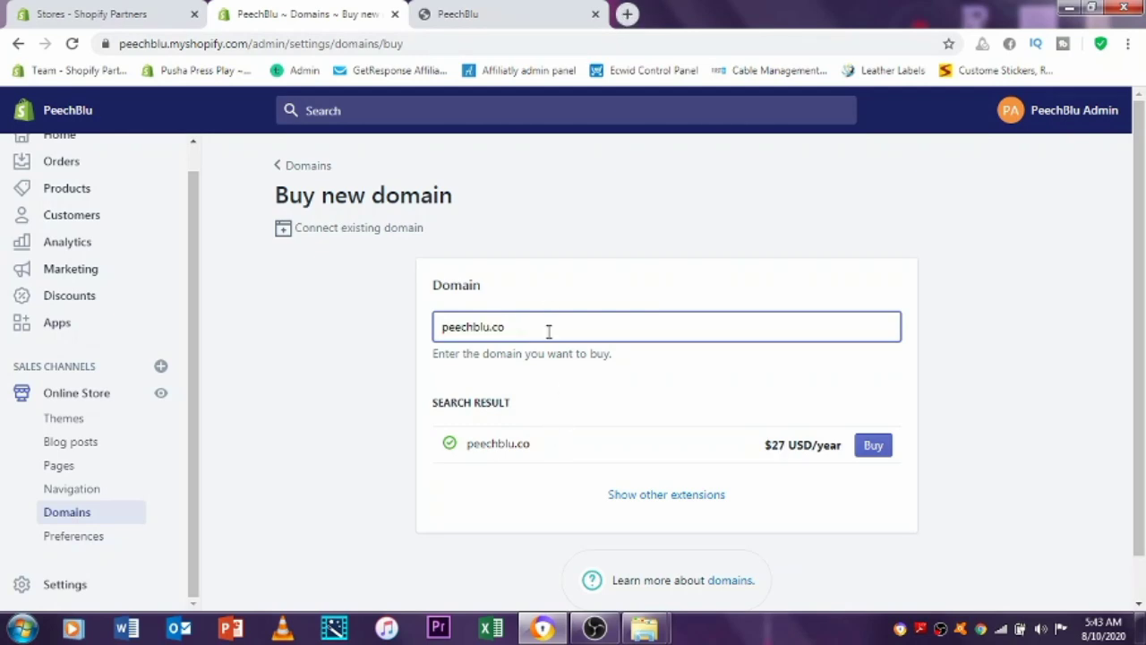
type(".coza")
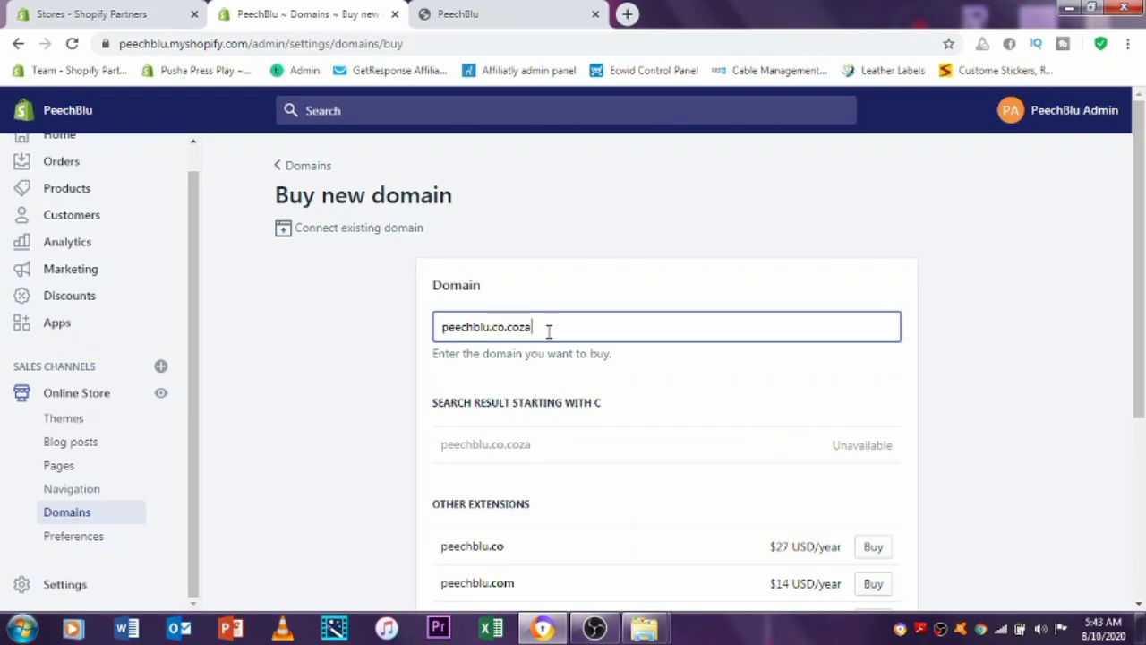
Copy the domain name from the search result and search Google for peechblu .co.coza in a new browser tab.
left_click_drag(553, 448, 438, 447)
right_click(500, 440)
left_click(530, 454)
left_click(625, 14)
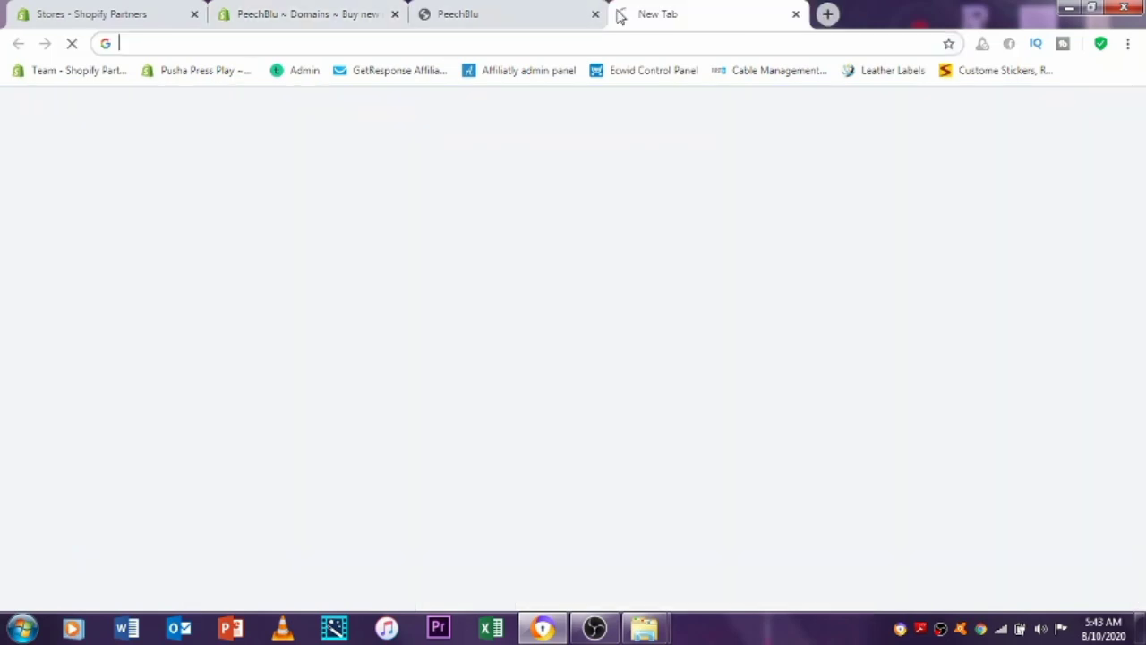
right_click(507, 45)
left_click(583, 128)
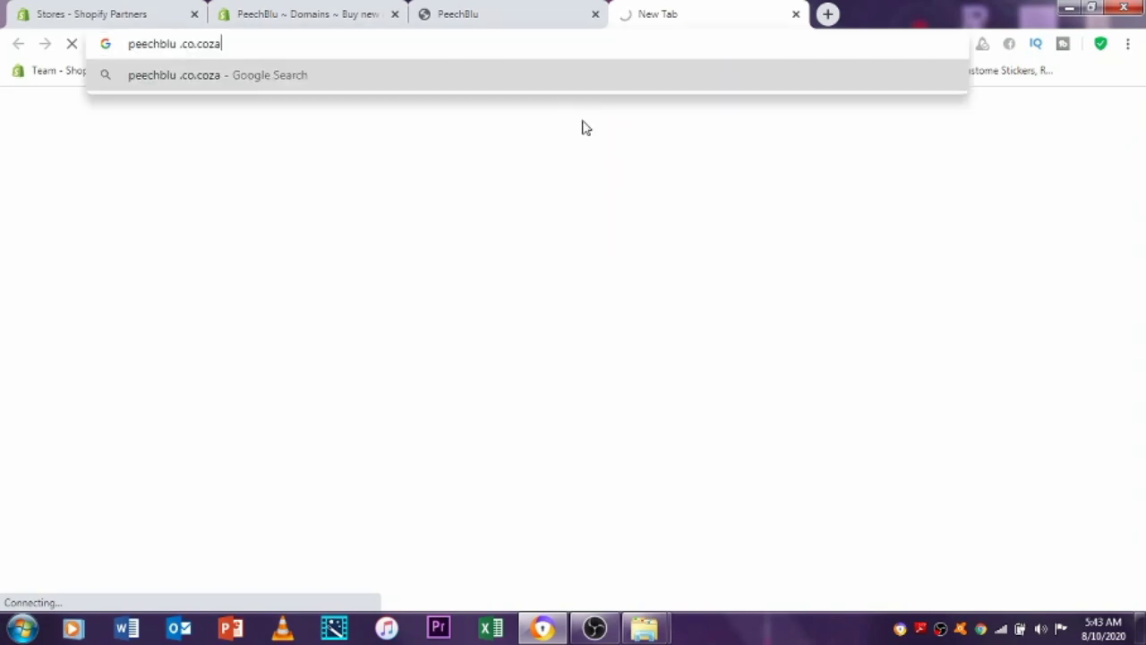
left_click(474, 79)
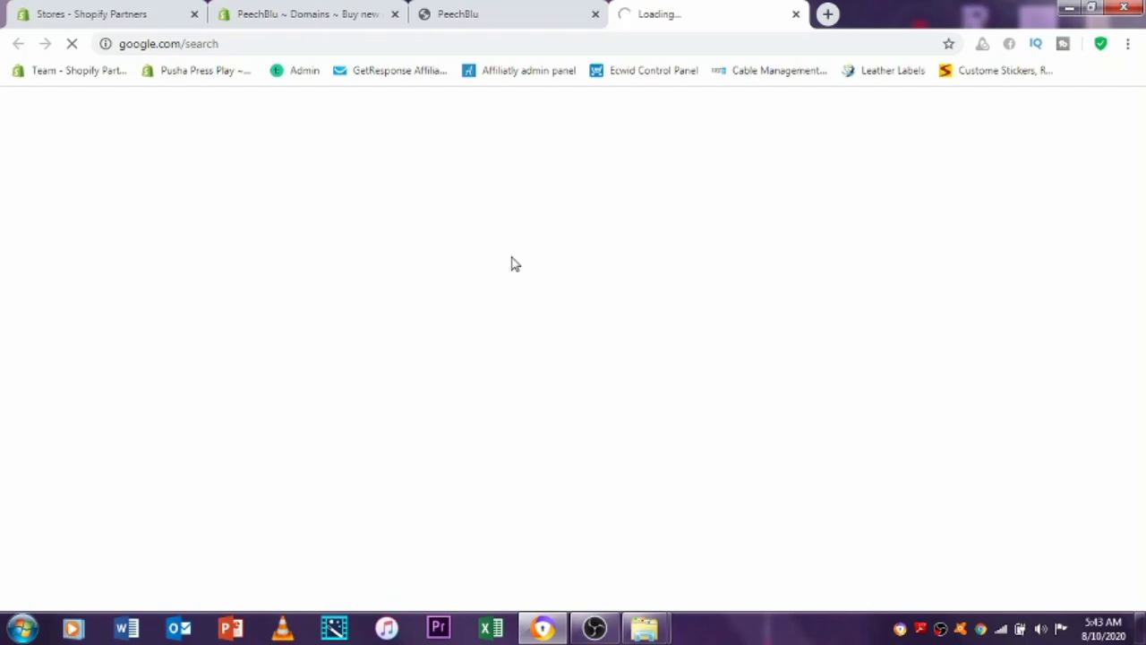
Look through the Google results for the domain name, including the related images, and close the search page.
left_click(309, 13)
left_click(372, 260)
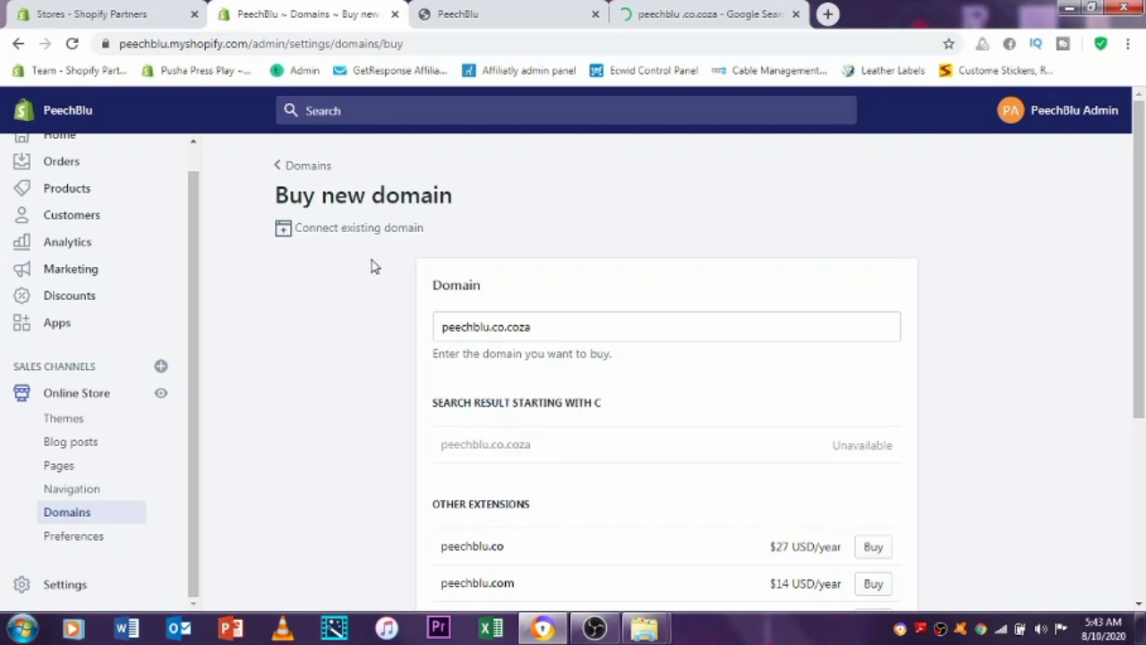
left_click(640, 11)
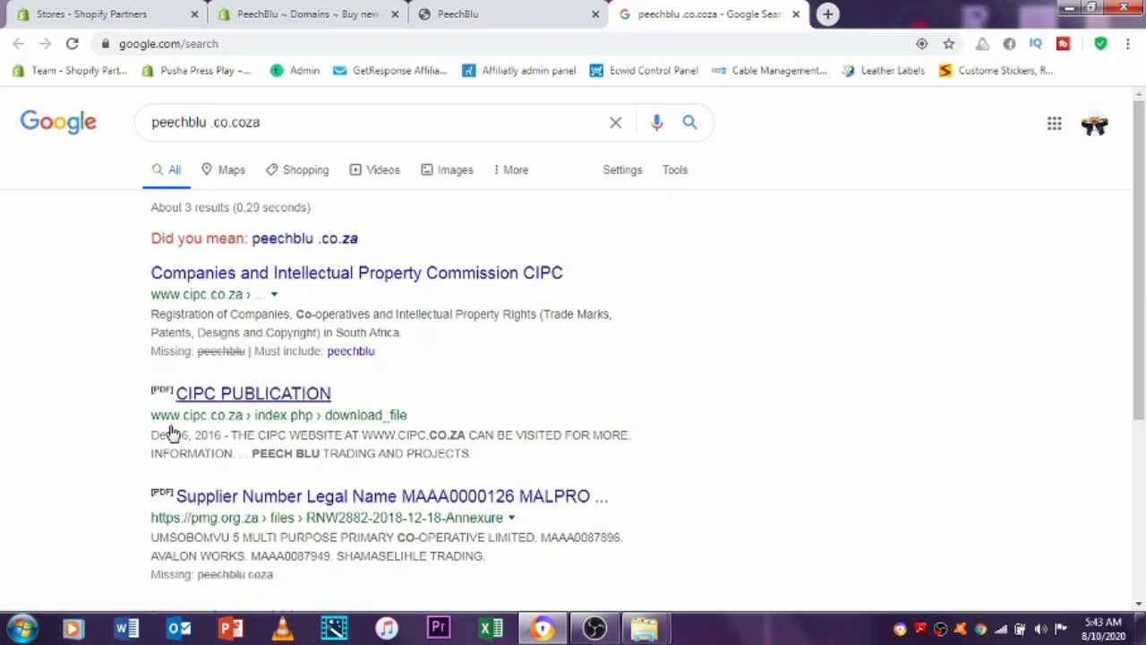
scroll(243, 407, "down", 3)
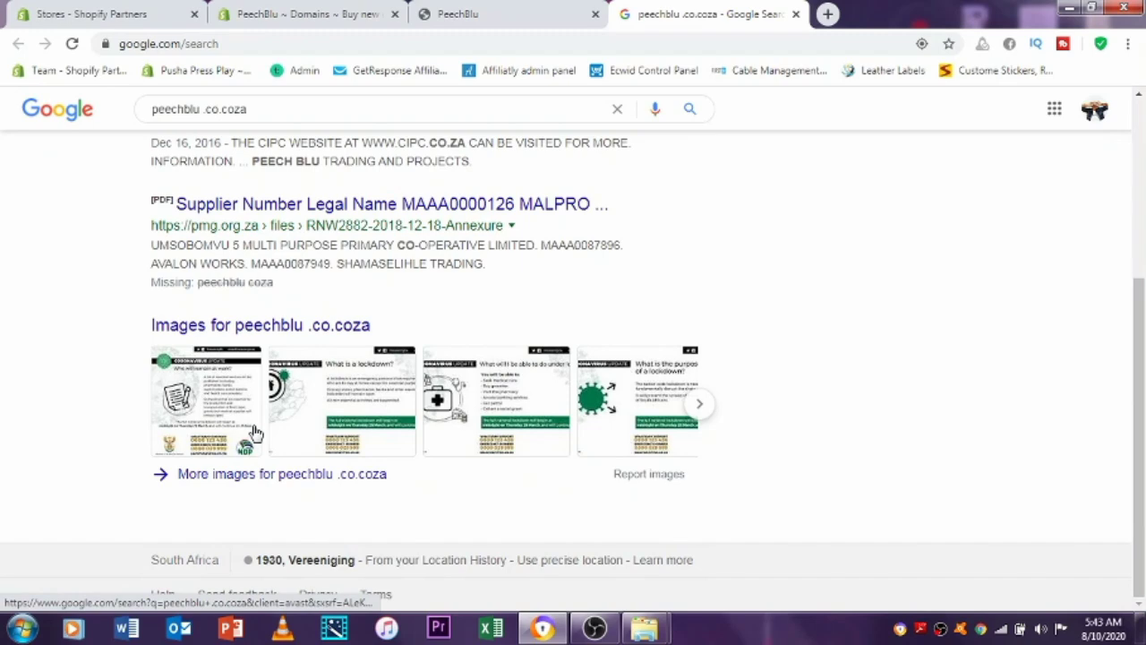
scroll(255, 432, "up", 5)
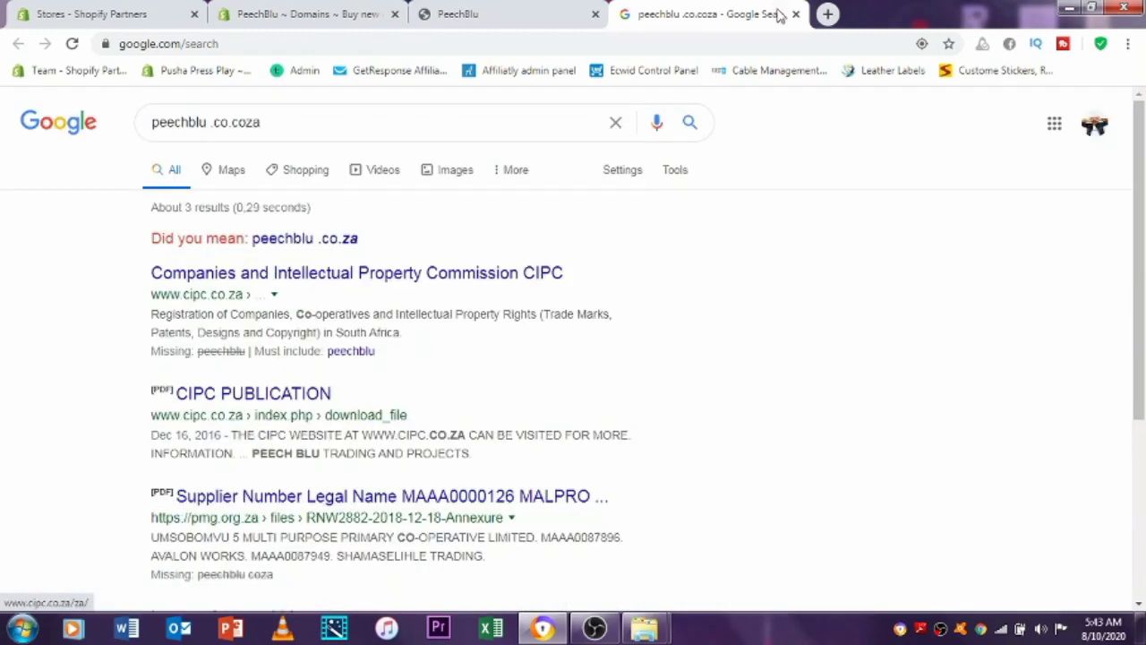
left_click(796, 14)
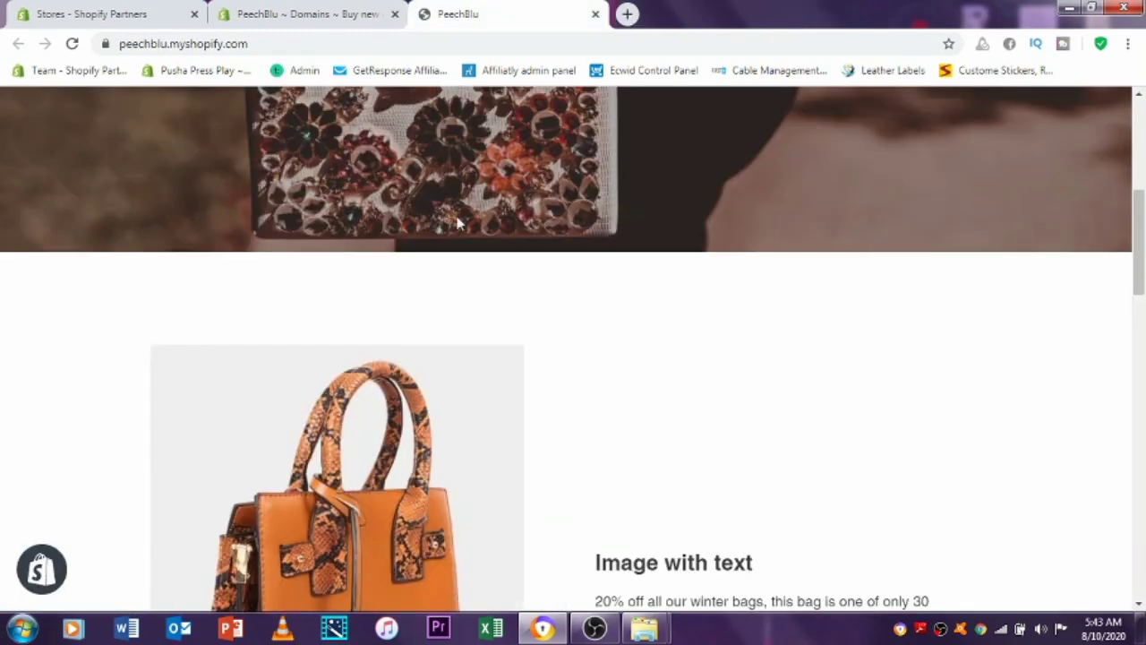
Return to the domain purchase page, review the other extensions, and open the page for connecting an existing domain.
left_click(300, 12)
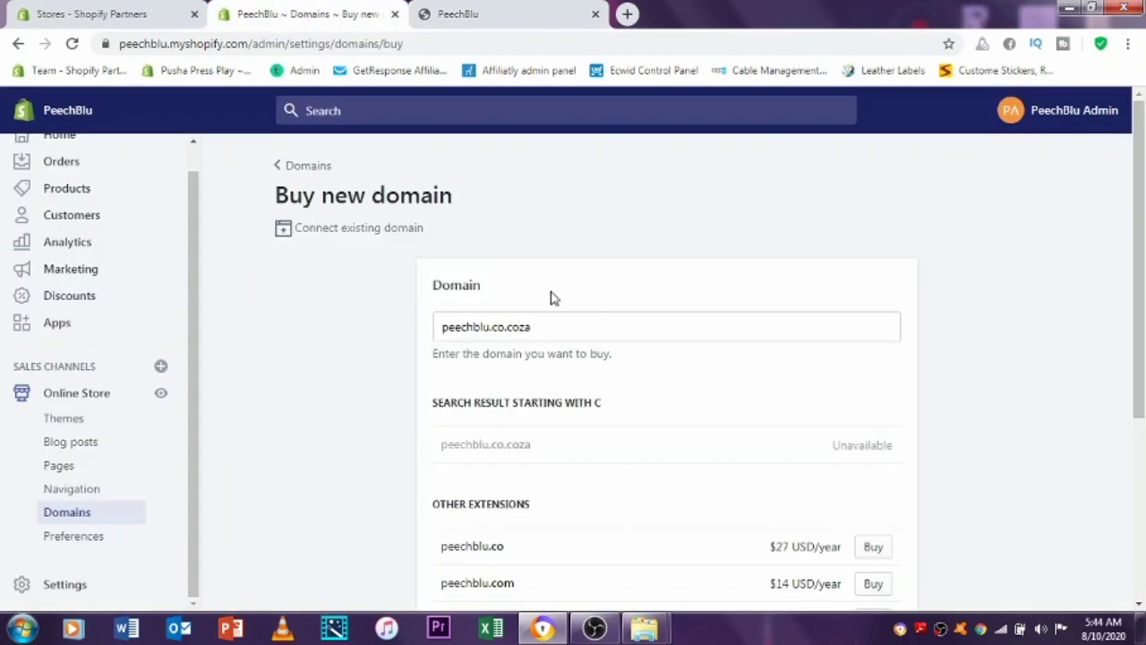
scroll(669, 382, "down", 3)
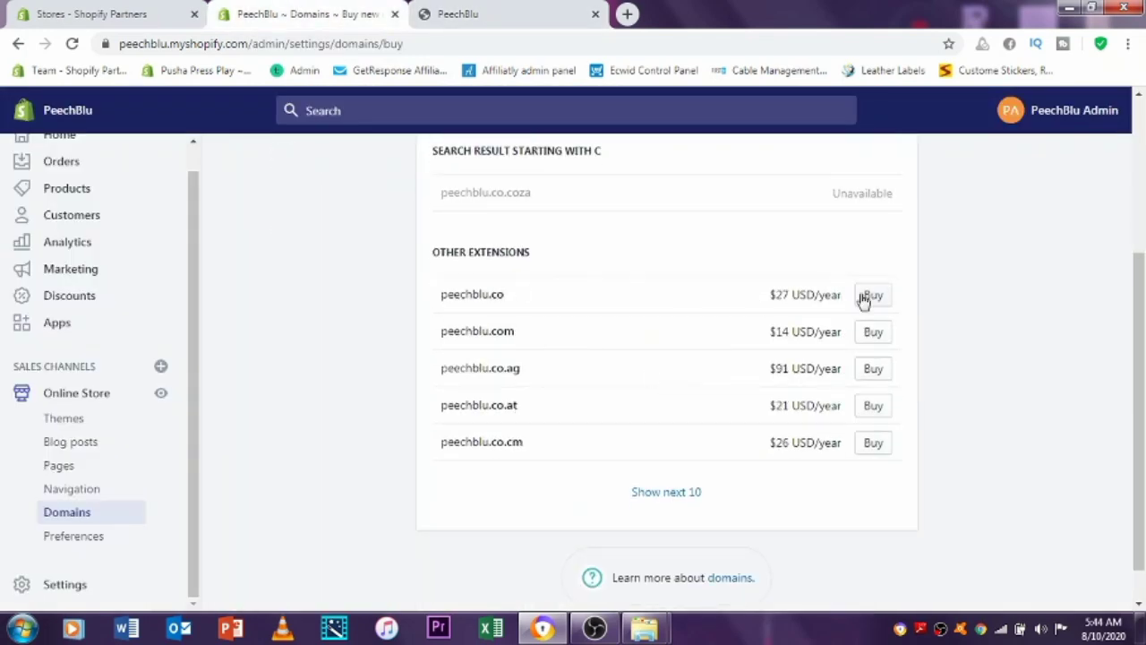
scroll(630, 313, "up", 3)
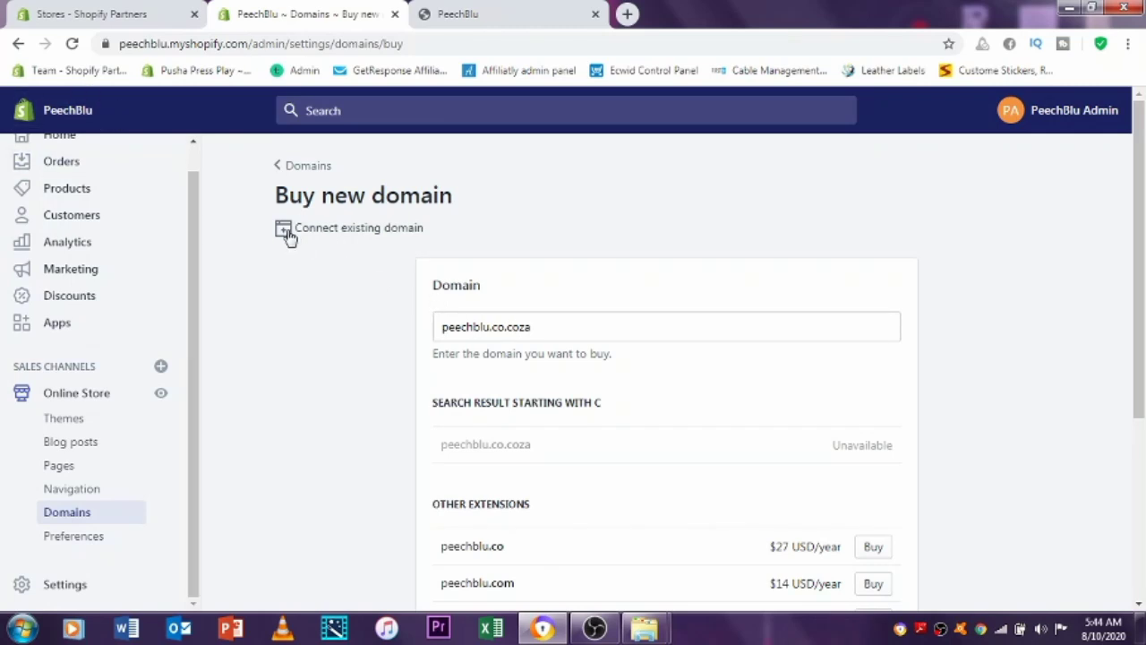
left_click(373, 233)
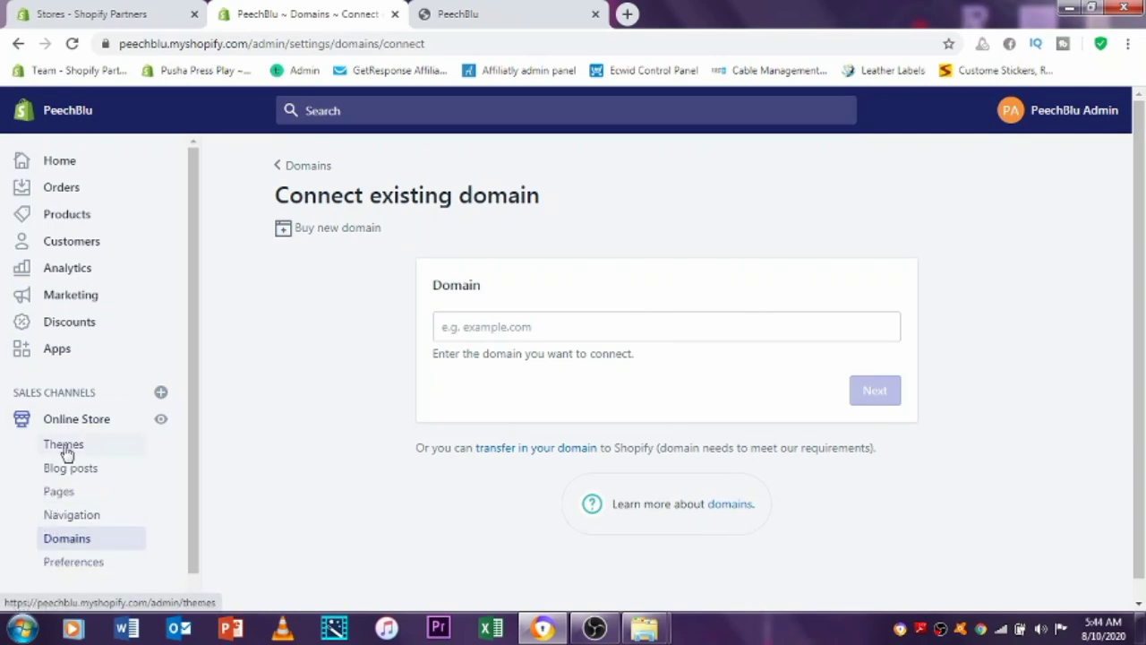
Switch to the storefront, open Shopper Bag - Tan from the Winter Collection, and add it to the cart.
scroll(64, 452, "down", 2)
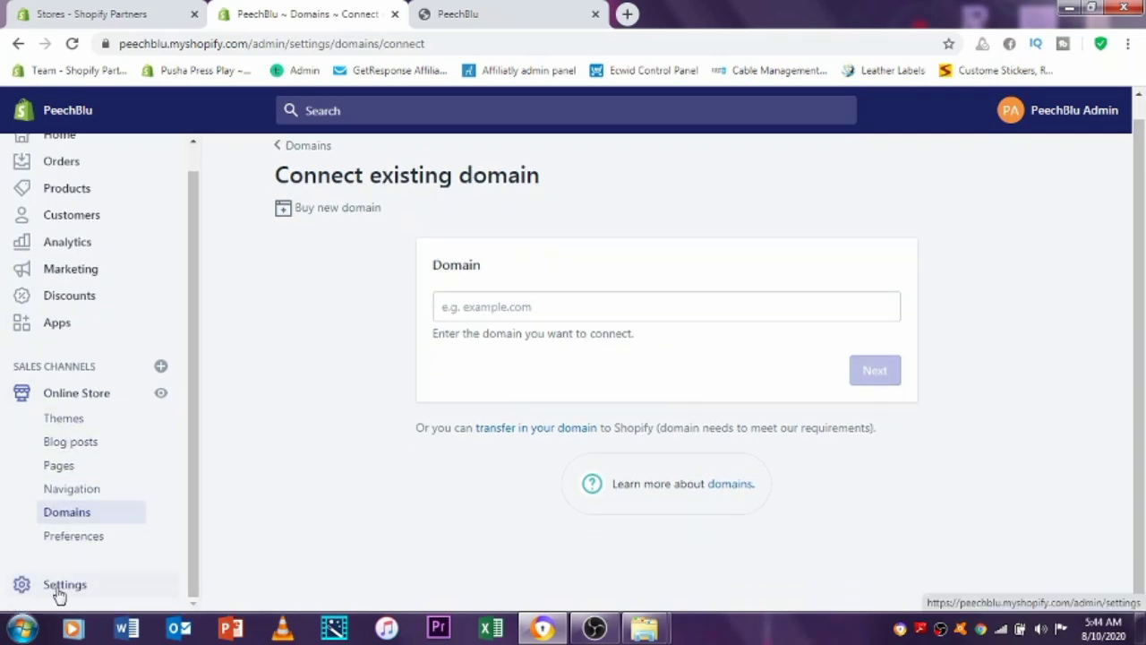
left_click(445, 21)
scroll(627, 546, "down", 10)
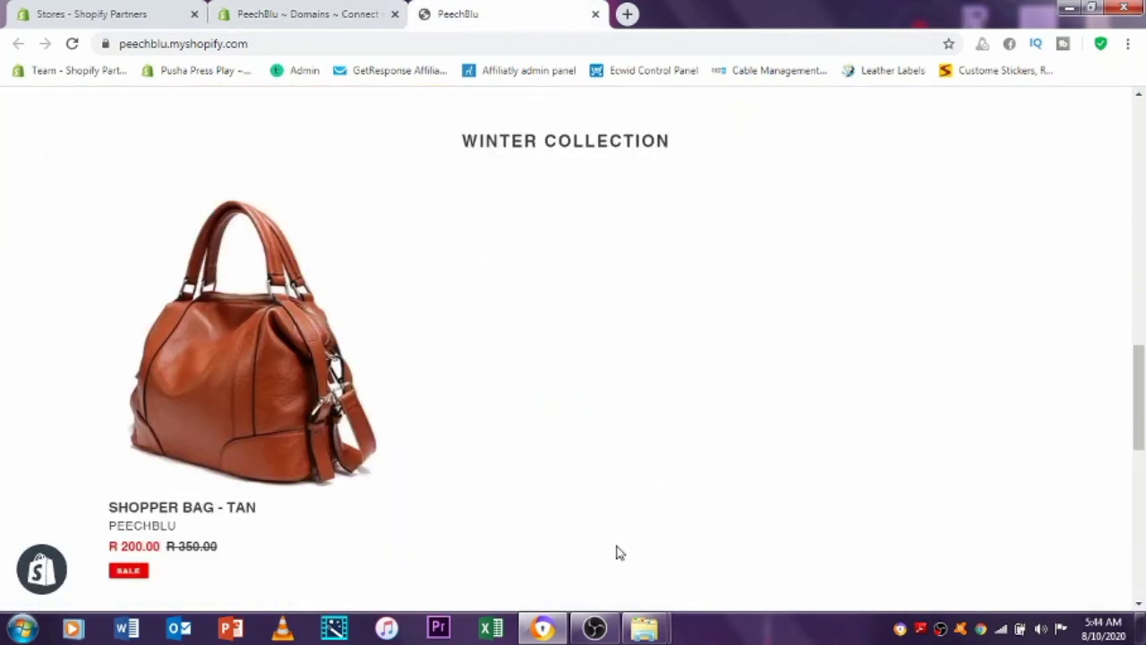
left_click(277, 192)
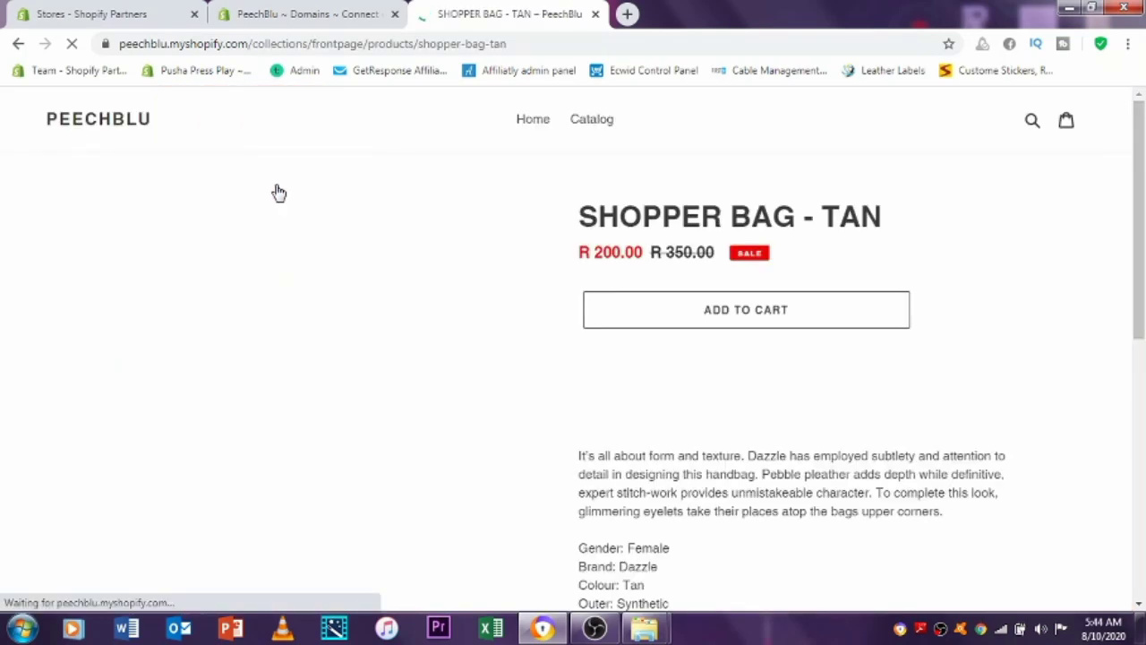
left_click(748, 321)
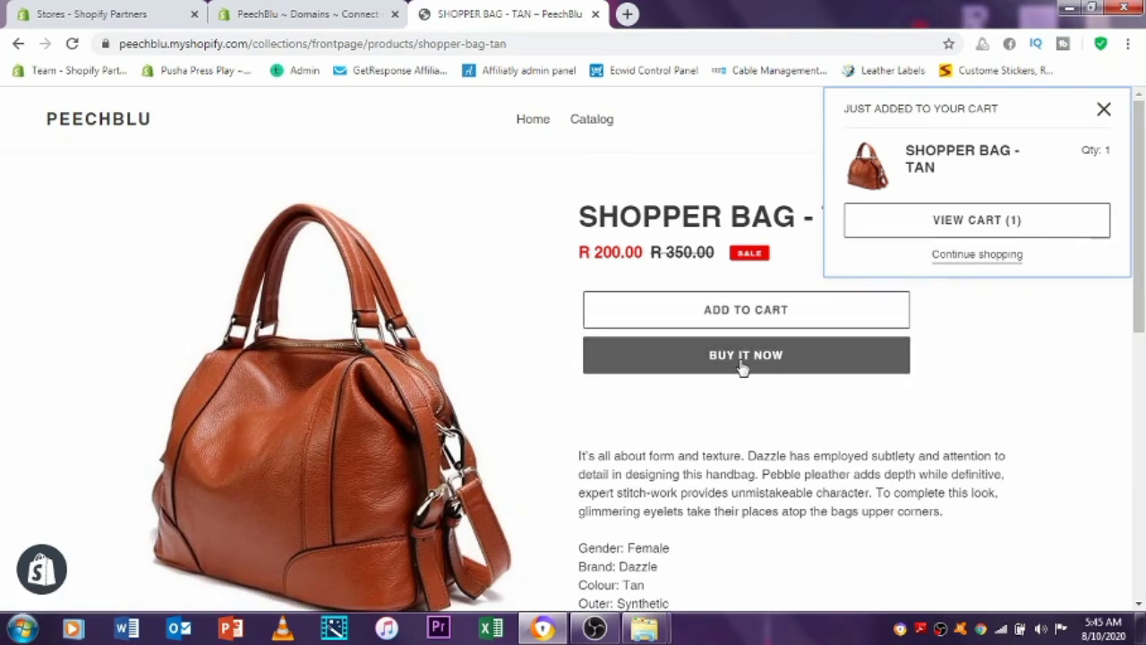
Start an immediate purchase of Shopper Bag - Tan and look over the checkout's contact and billing address form.
left_click(742, 362)
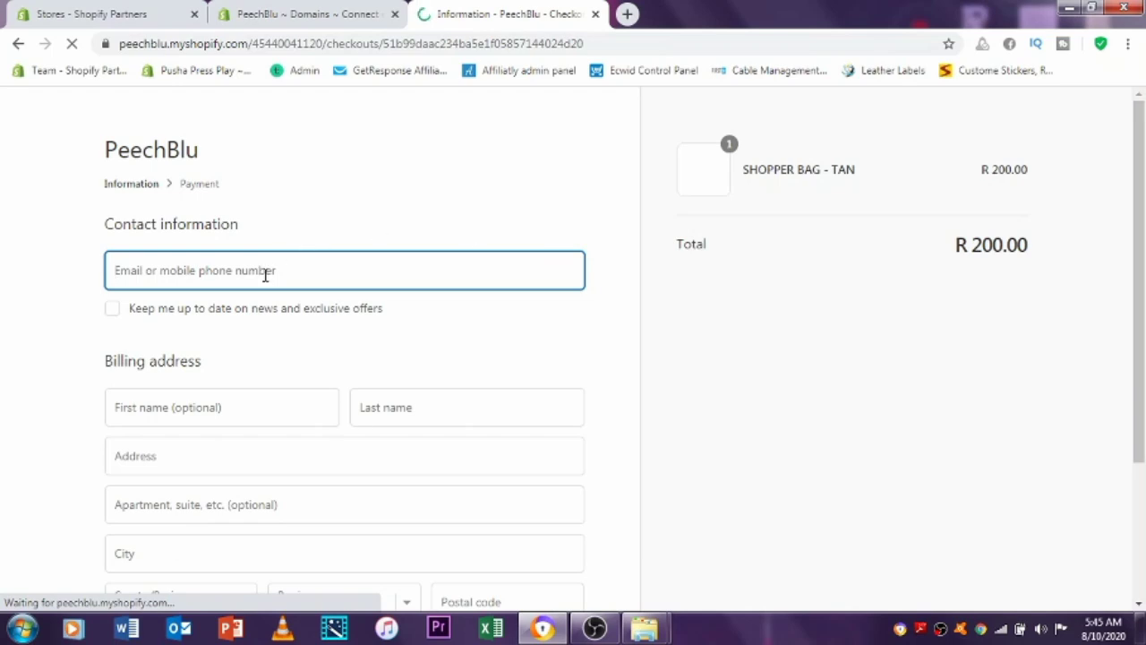
scroll(265, 407, "down", 1)
scroll(260, 435, "down", 2)
scroll(266, 448, "up", 3)
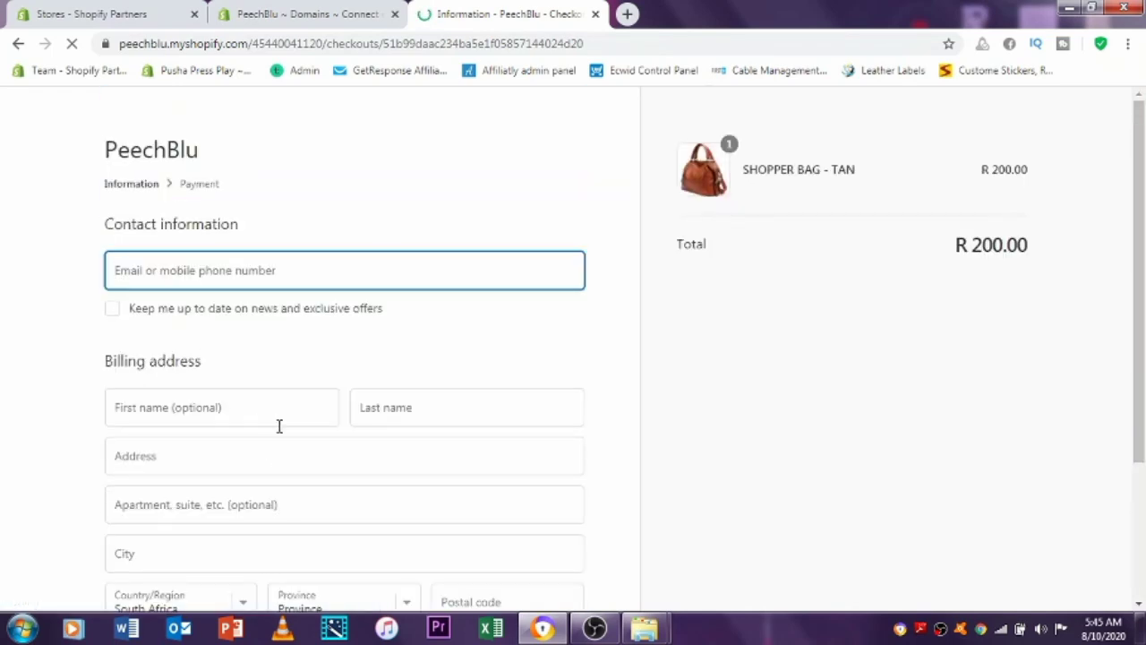
scroll(282, 435, "down", 2)
scroll(299, 433, "up", 2)
scroll(146, 296, "down", 1)
scroll(146, 302, "up", 1)
Return to the store admin and open the Payments settings.
left_click(269, 14)
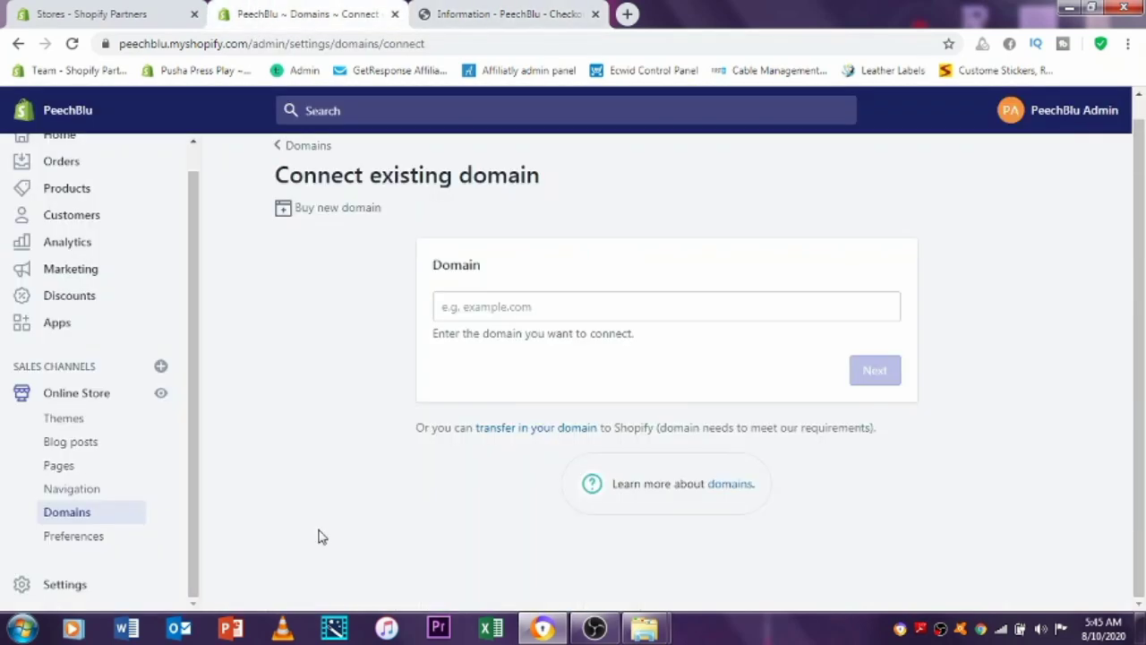
left_click(61, 594)
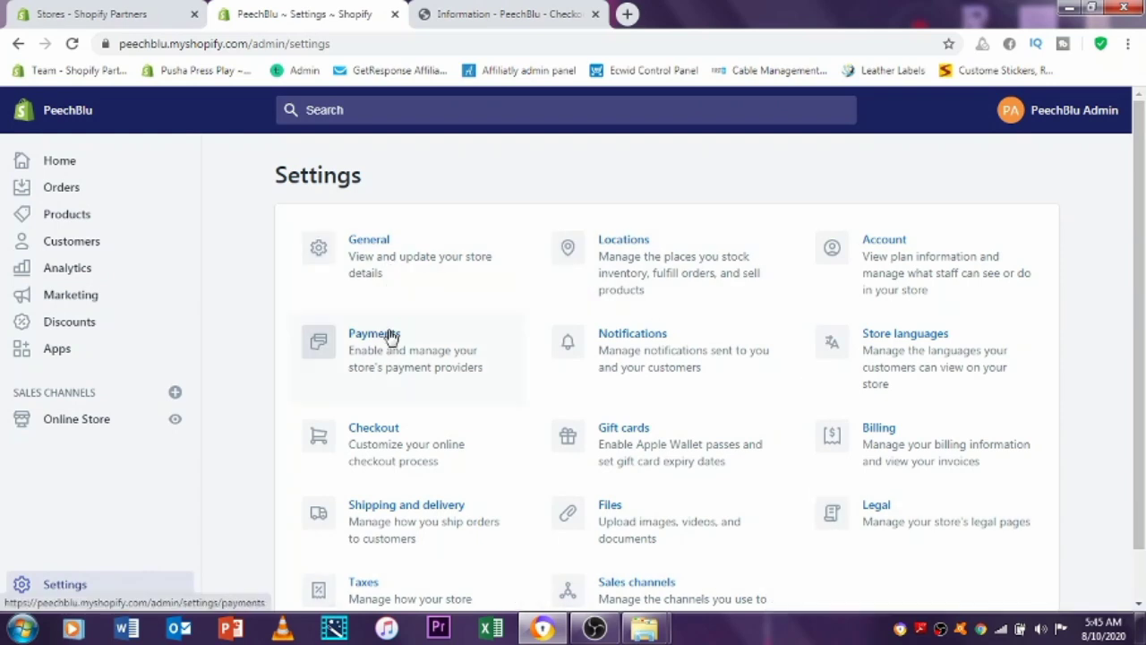
scroll(385, 506, "down", 1)
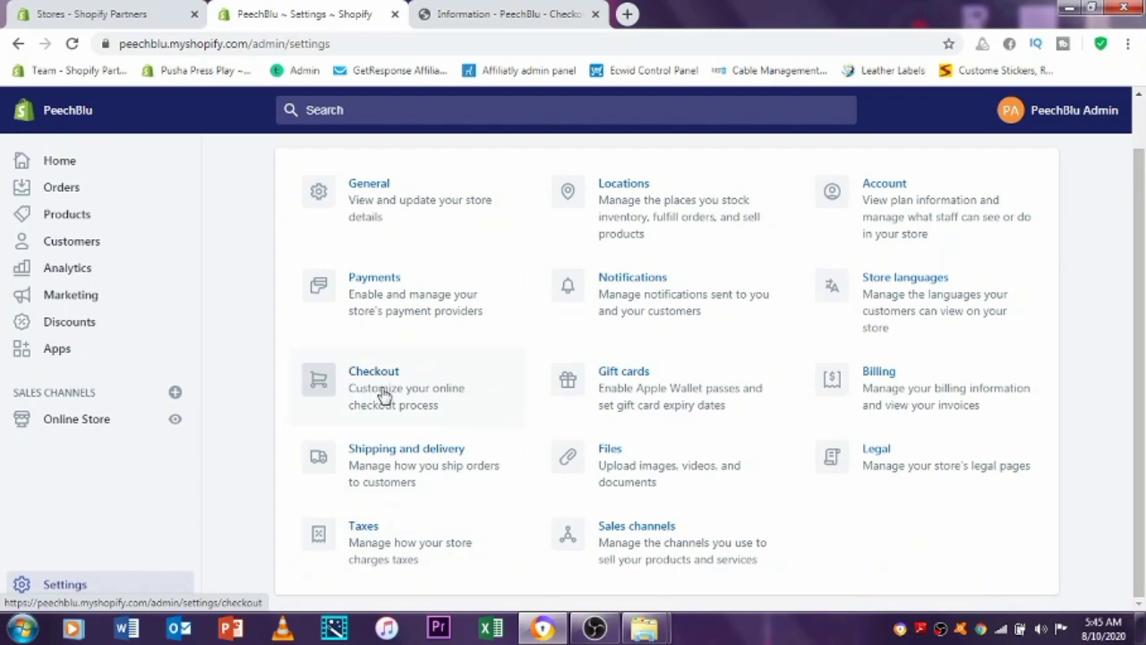
left_click(383, 288)
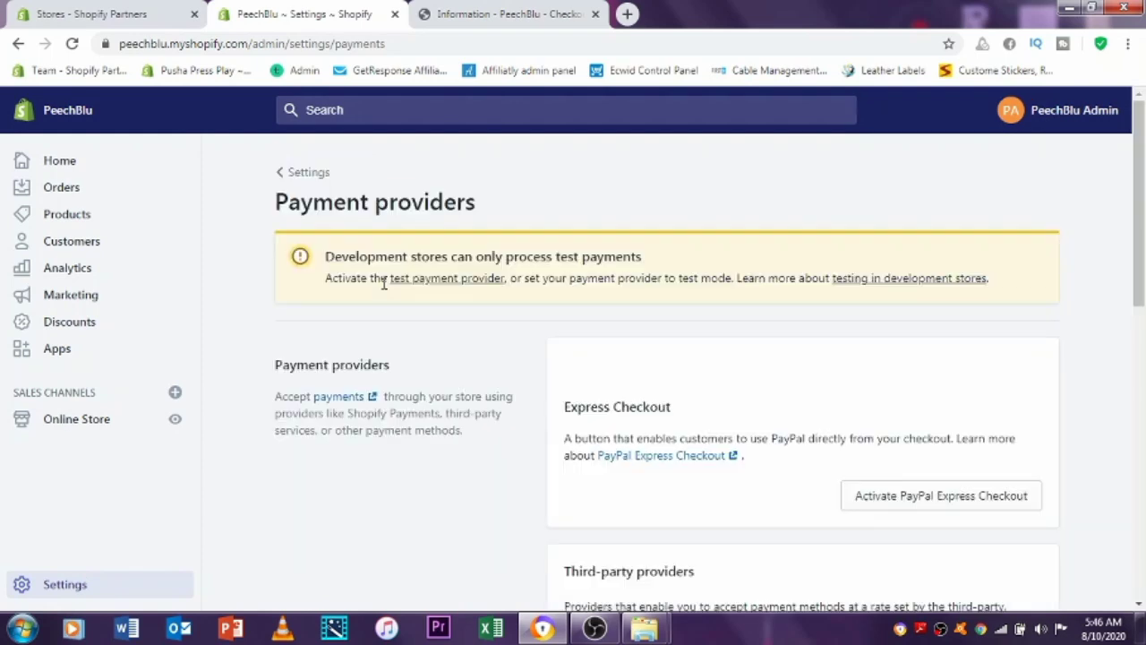
Review the payment provider options, open the third-party payment providers list, and look through the providers offered.
scroll(829, 358, "down", 2)
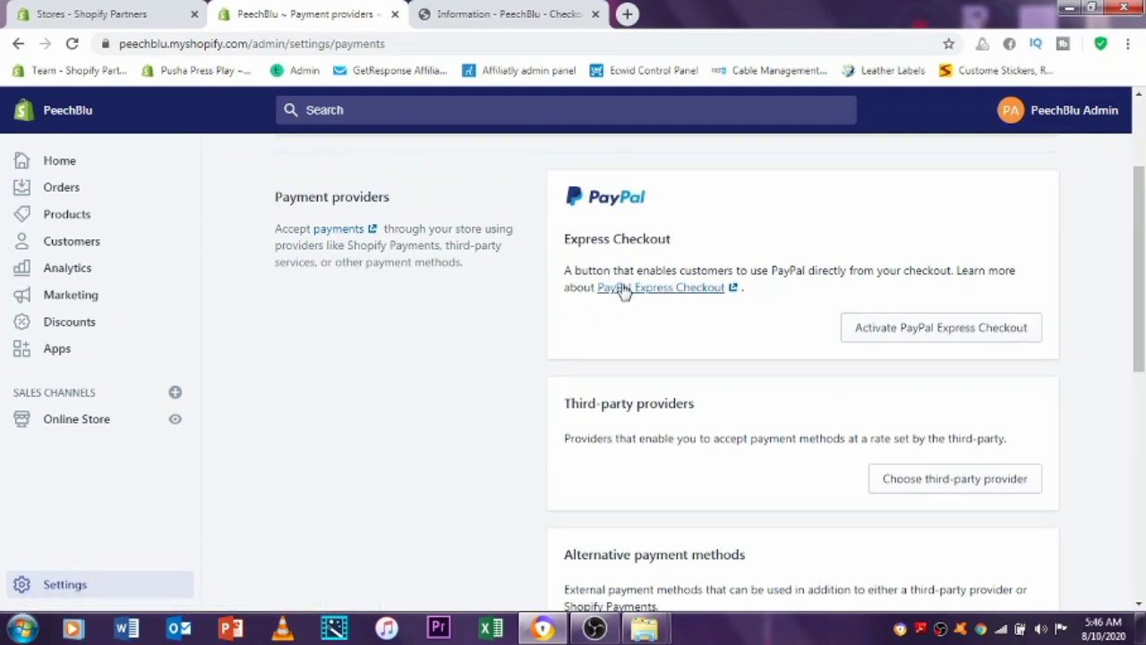
scroll(726, 415, "down", 2)
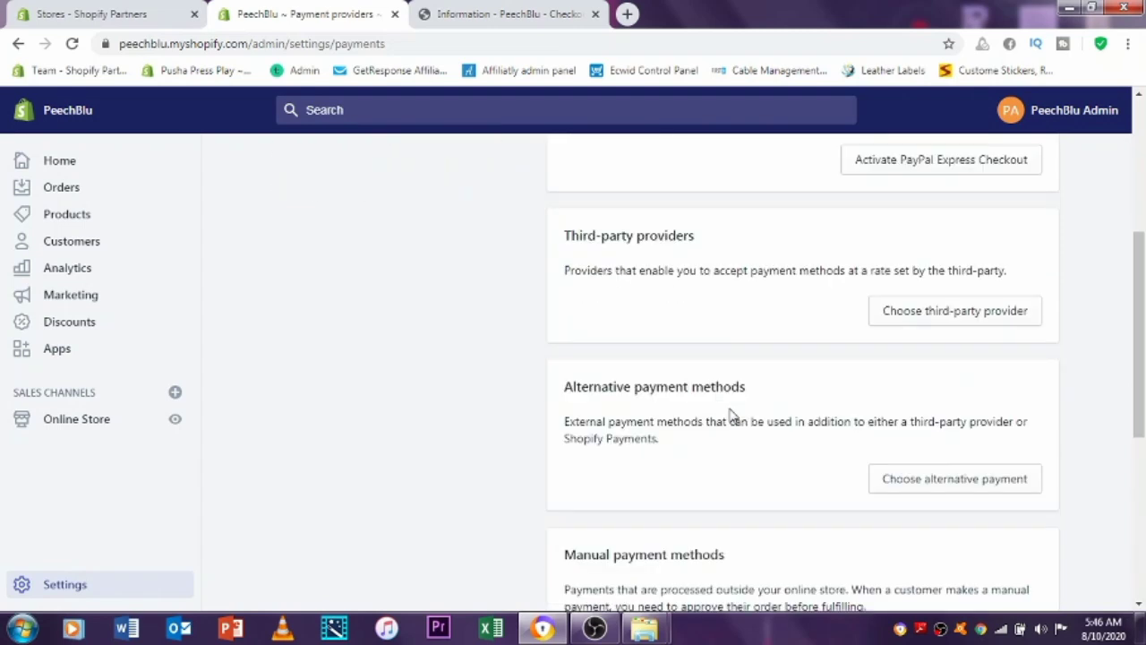
left_click(958, 313)
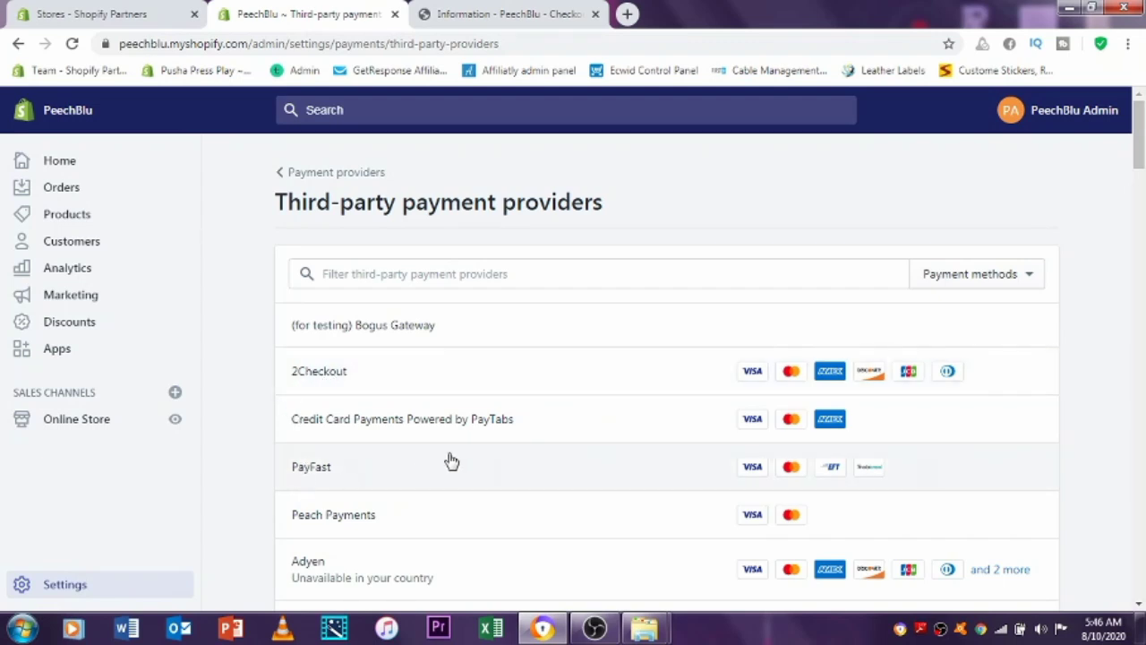
scroll(450, 460, "down", 2)
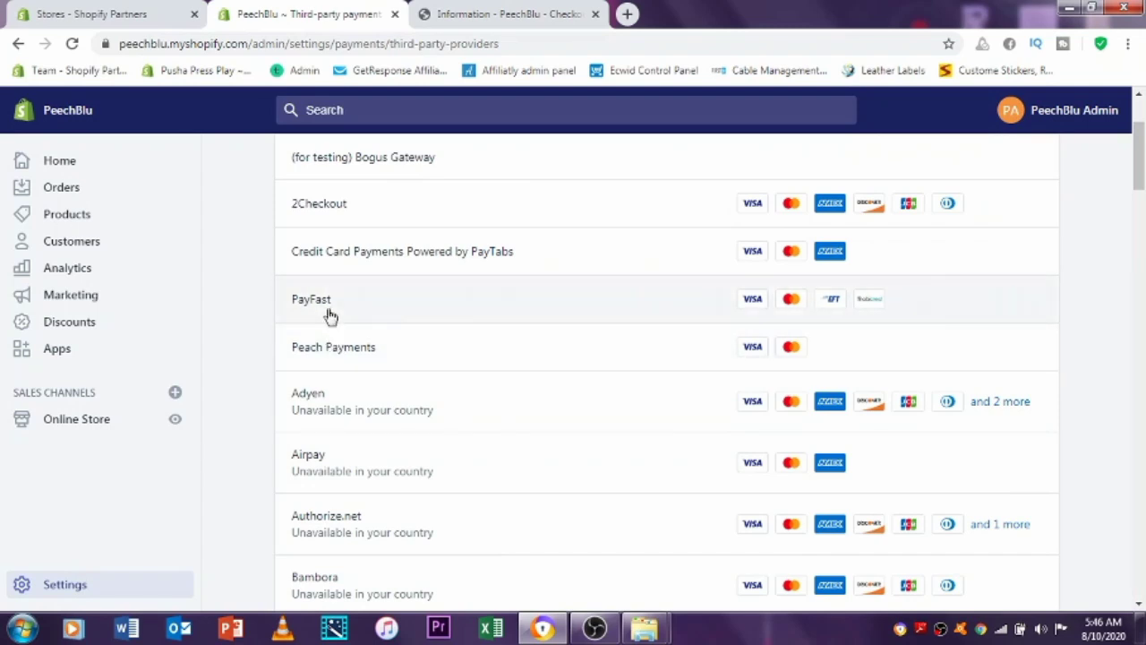
scroll(317, 421, "down", 5)
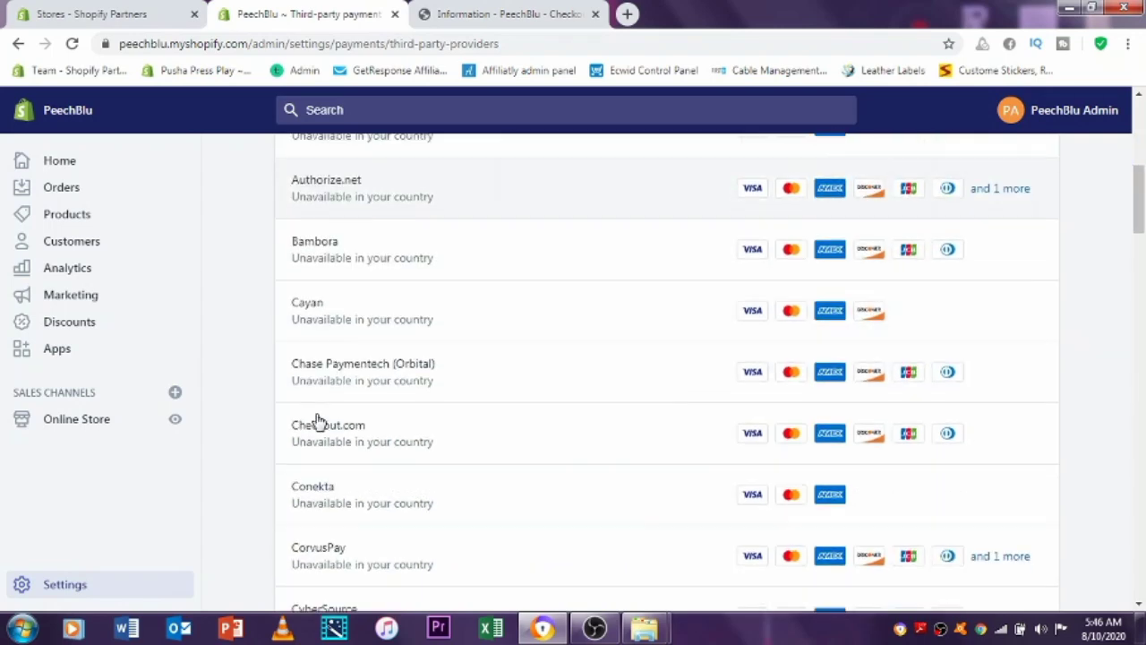
scroll(318, 421, "down", 7)
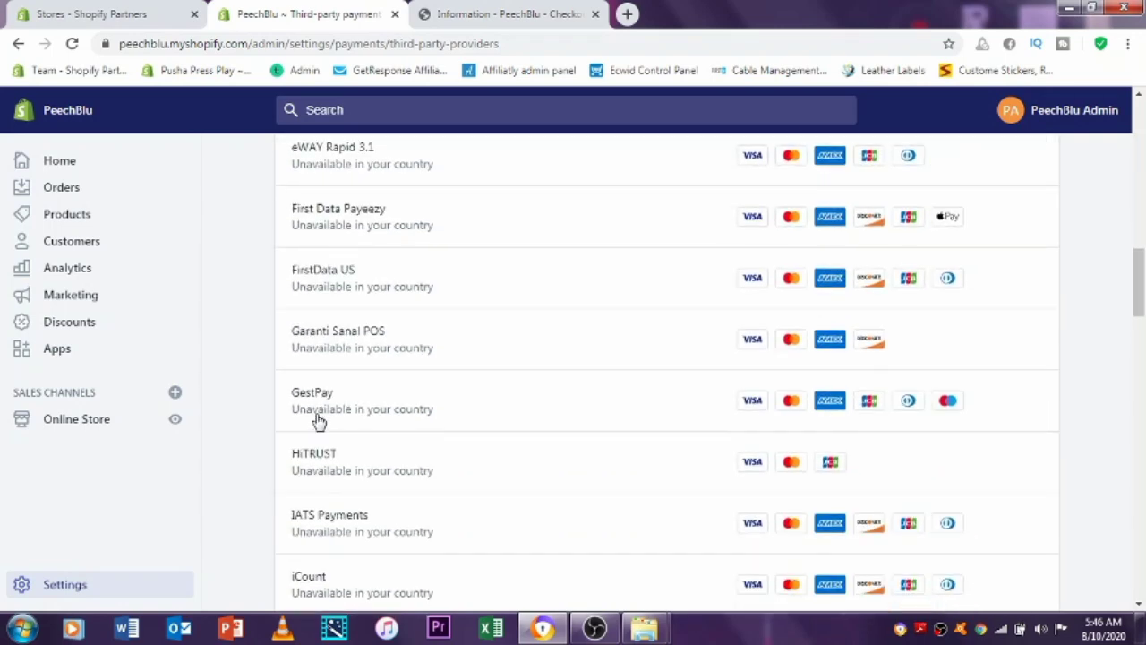
scroll(317, 421, "down", 6)
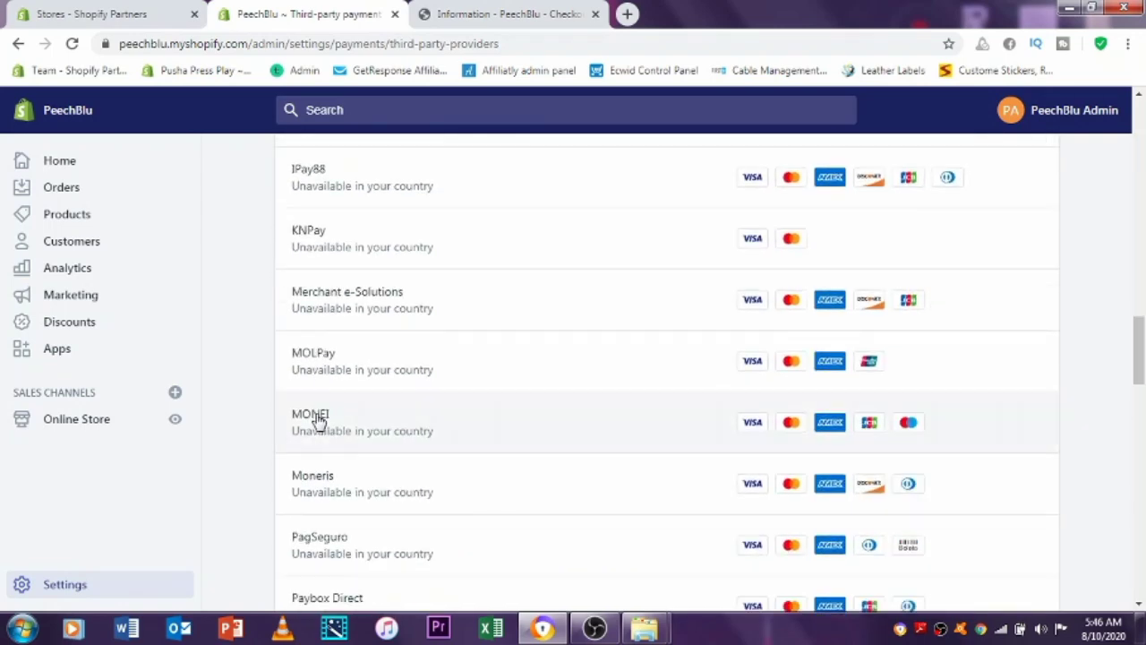
scroll(318, 421, "down", 4)
scroll(317, 423, "up", 7)
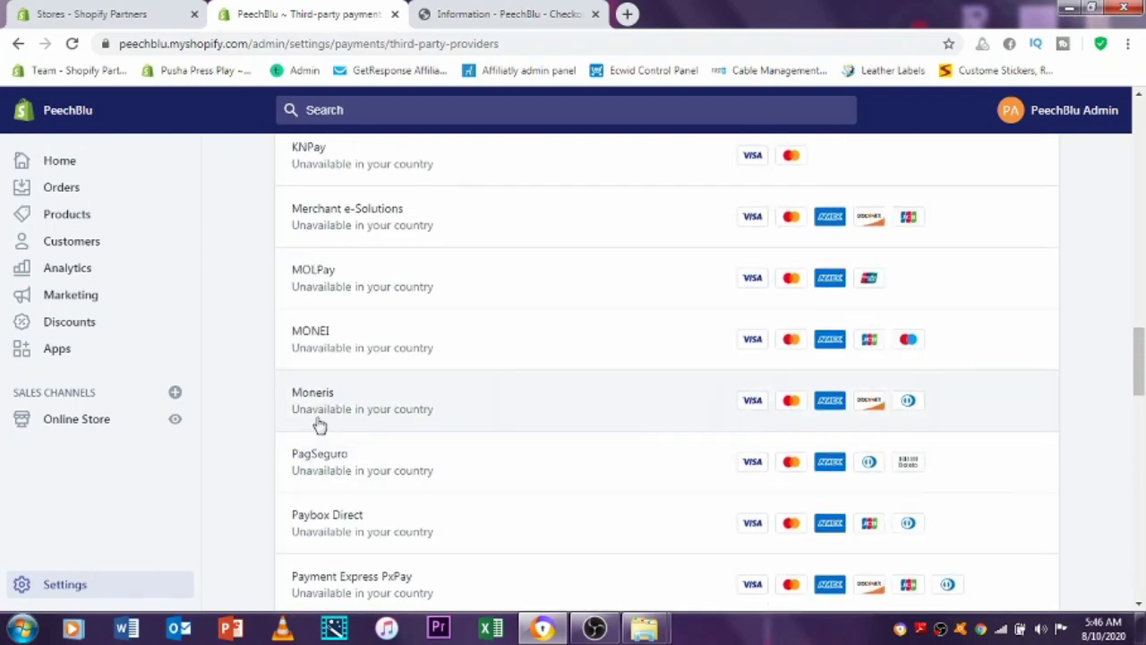
Return to the start of the third-party payment providers list and open PayFast's account setup page.
scroll(320, 423, "up", 10)
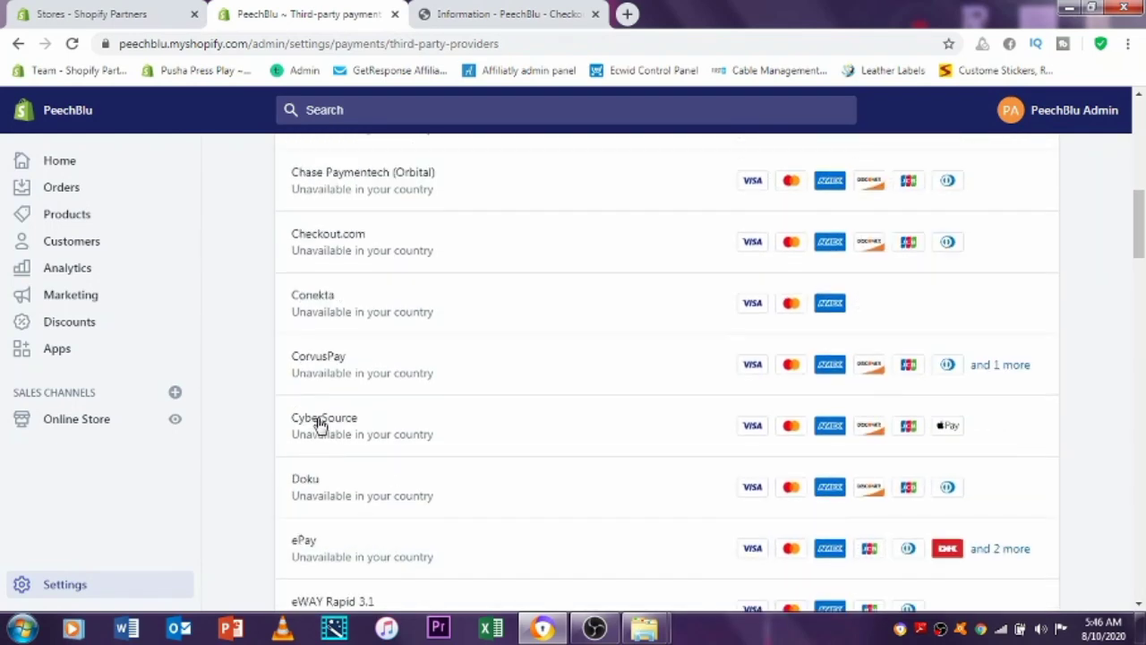
scroll(319, 423, "up", 6)
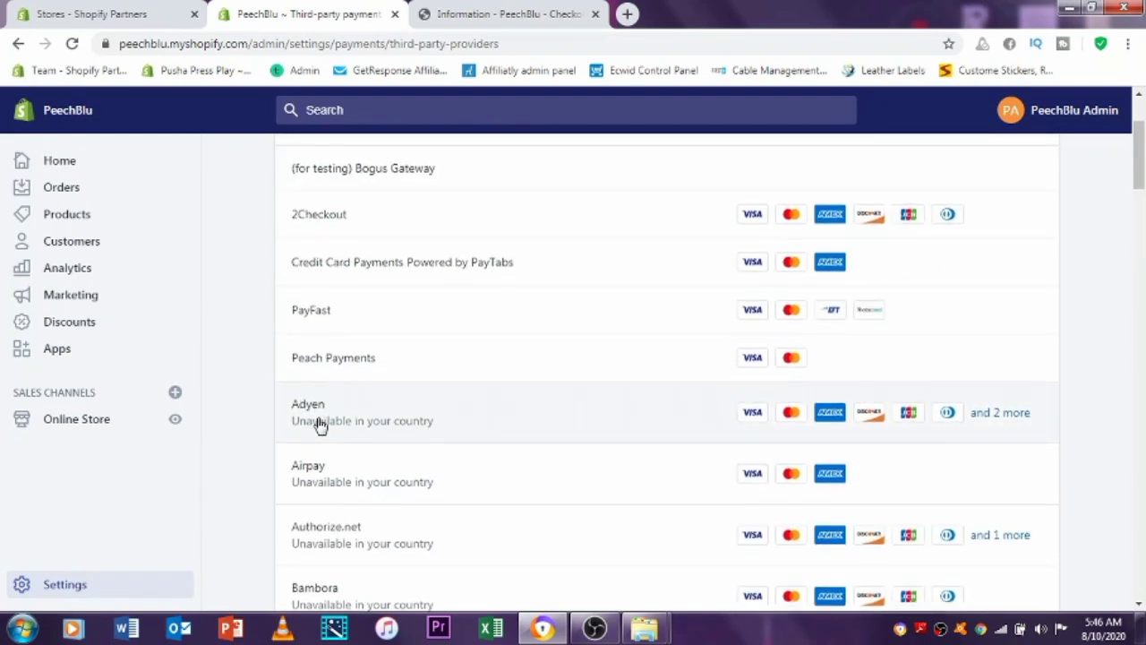
scroll(320, 423, "up", 2)
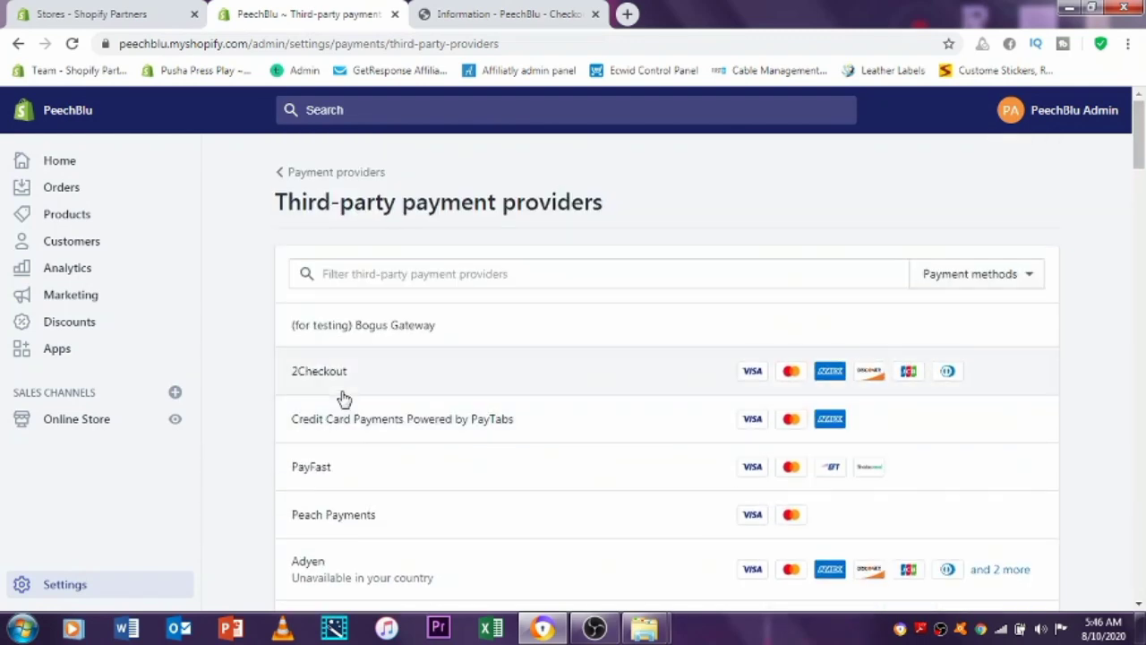
left_click(358, 477)
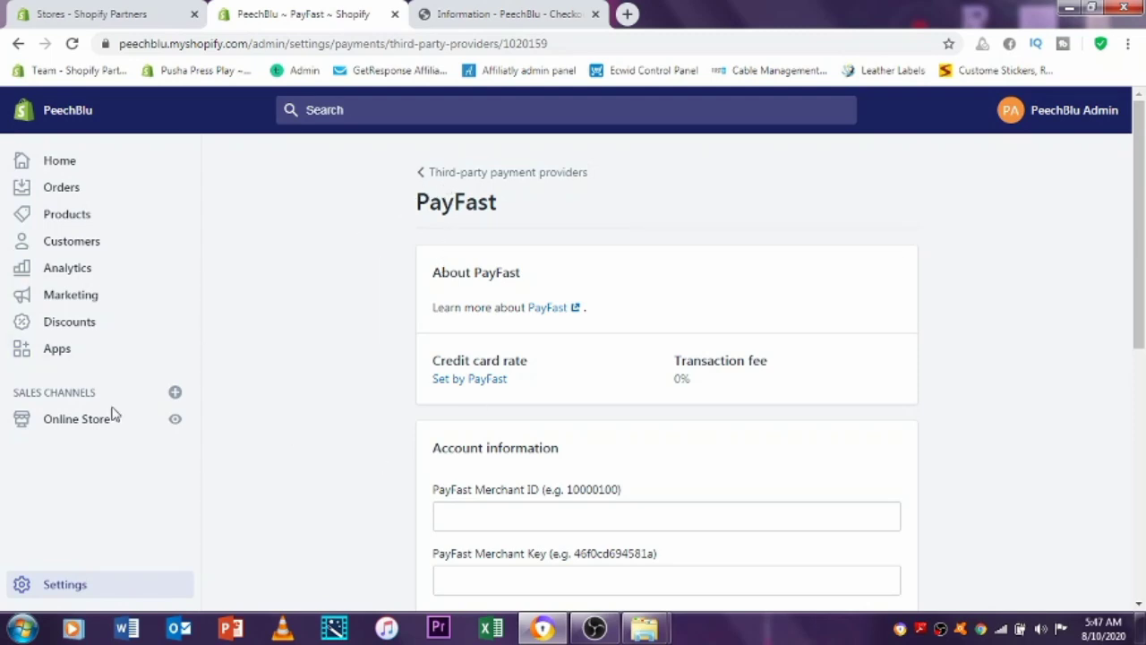
Open the Shipping and delivery settings, look through their sections, and open the general shipping rates down to the domestic zone.
left_click(71, 594)
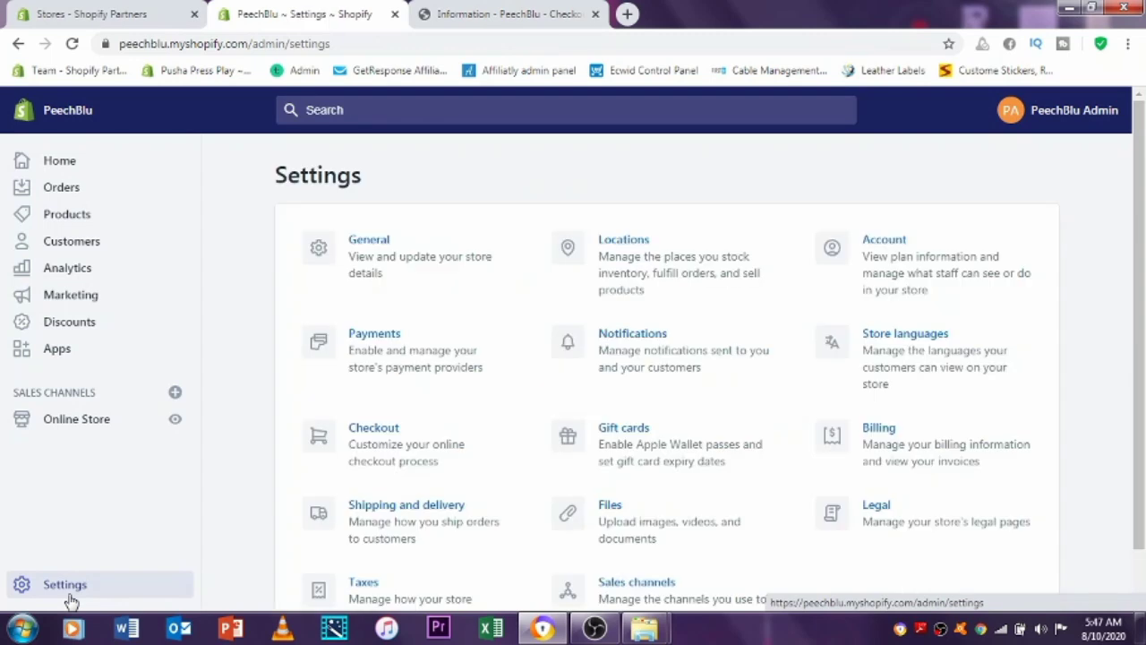
scroll(690, 261, "down", 1)
left_click(423, 474)
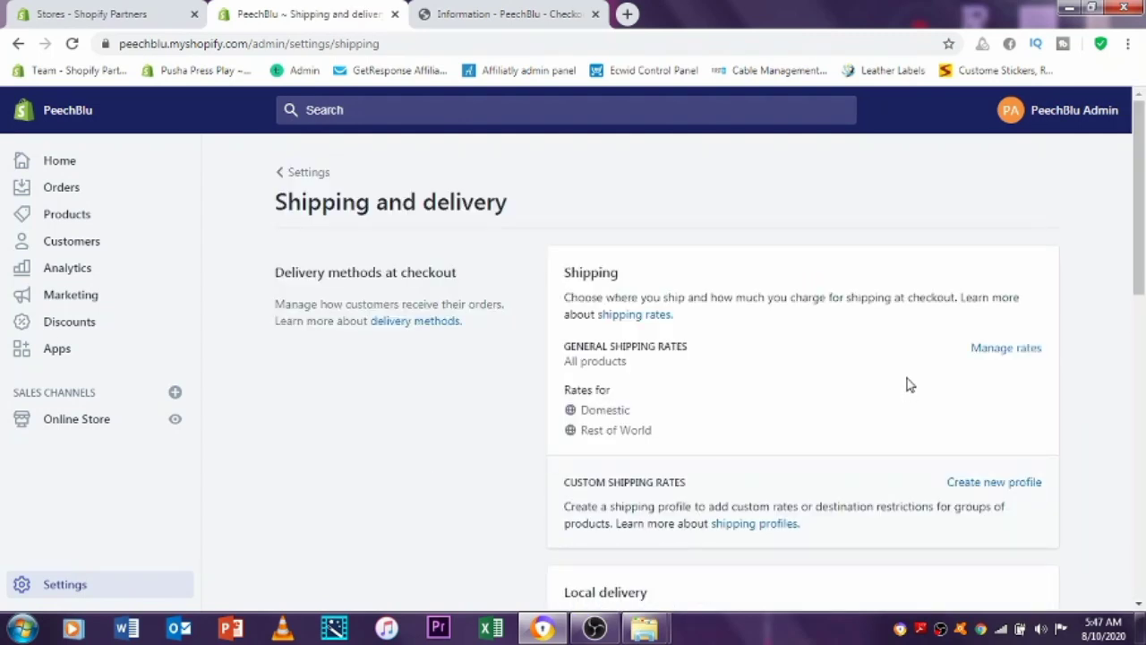
scroll(909, 384, "down", 5)
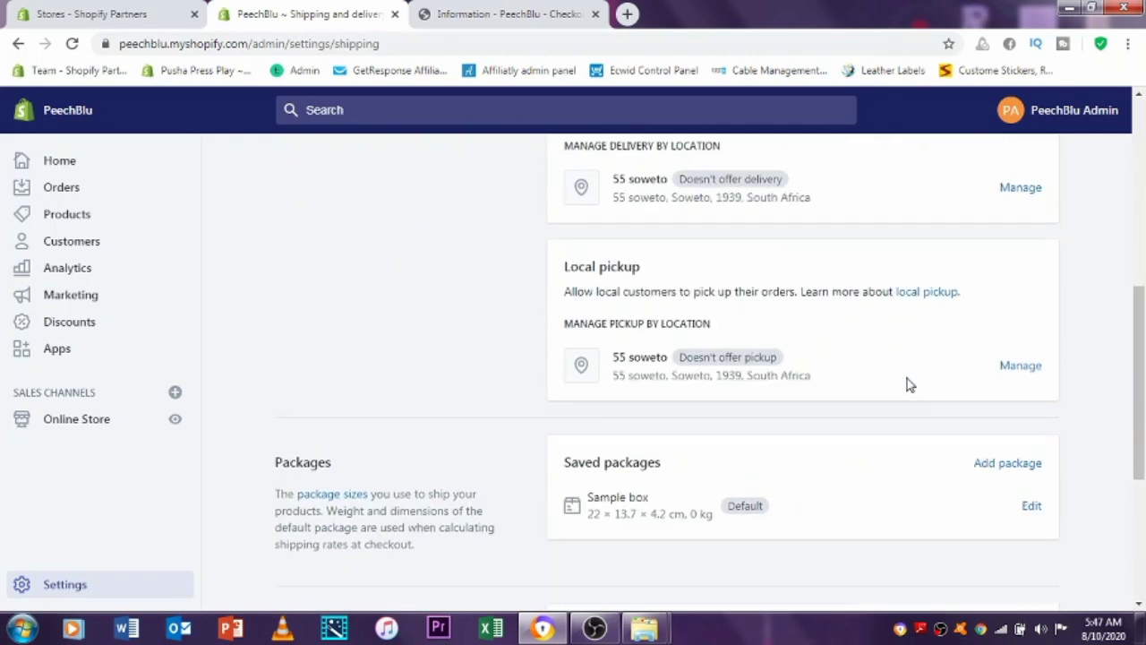
scroll(909, 384, "down", 4)
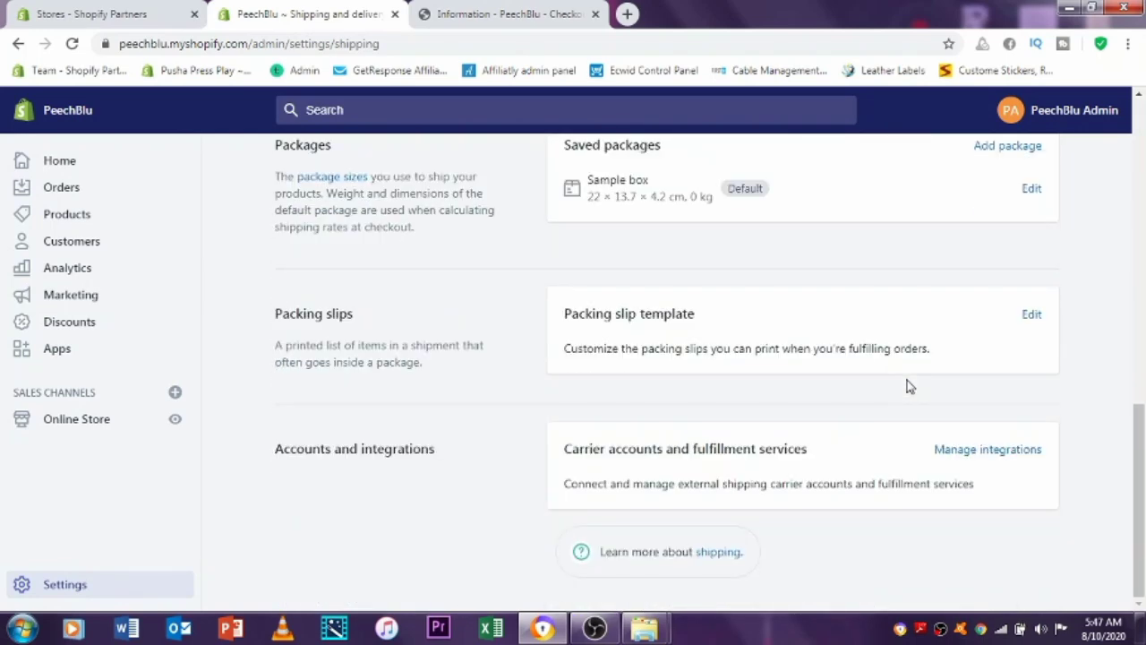
scroll(907, 385, "up", 8)
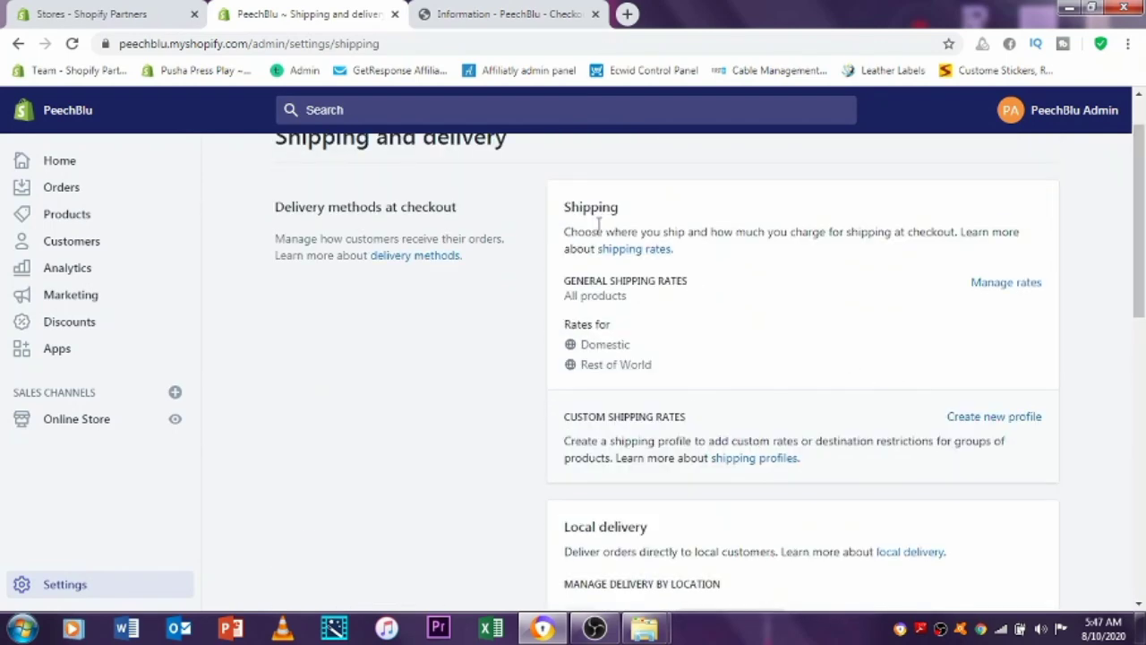
left_click(1002, 282)
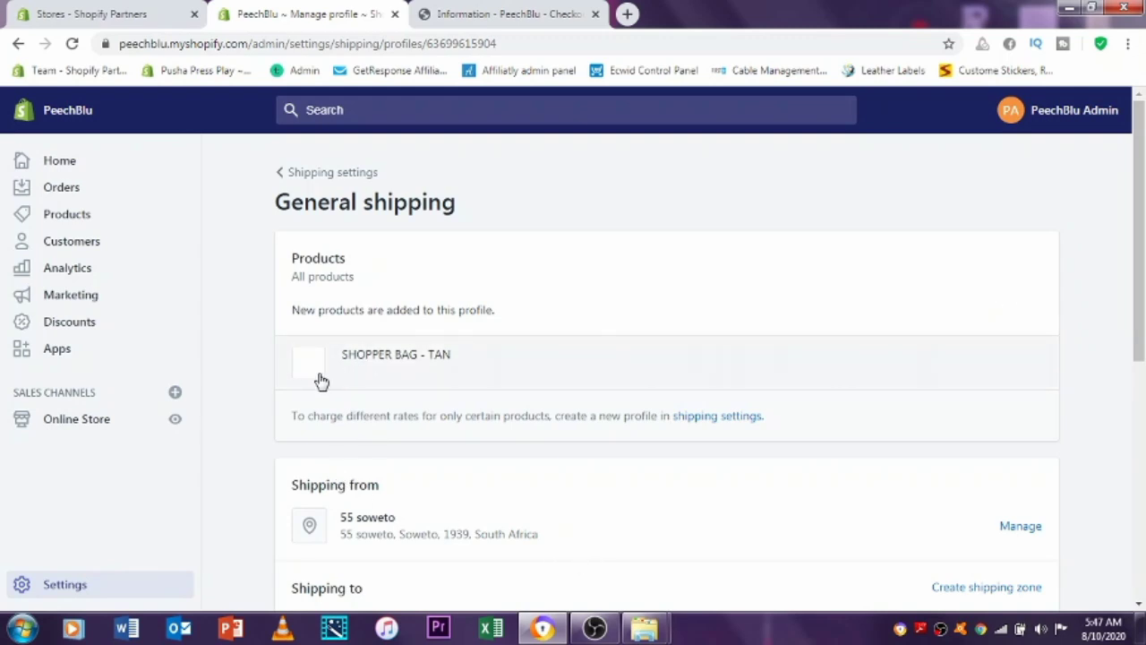
scroll(430, 383, "down", 4)
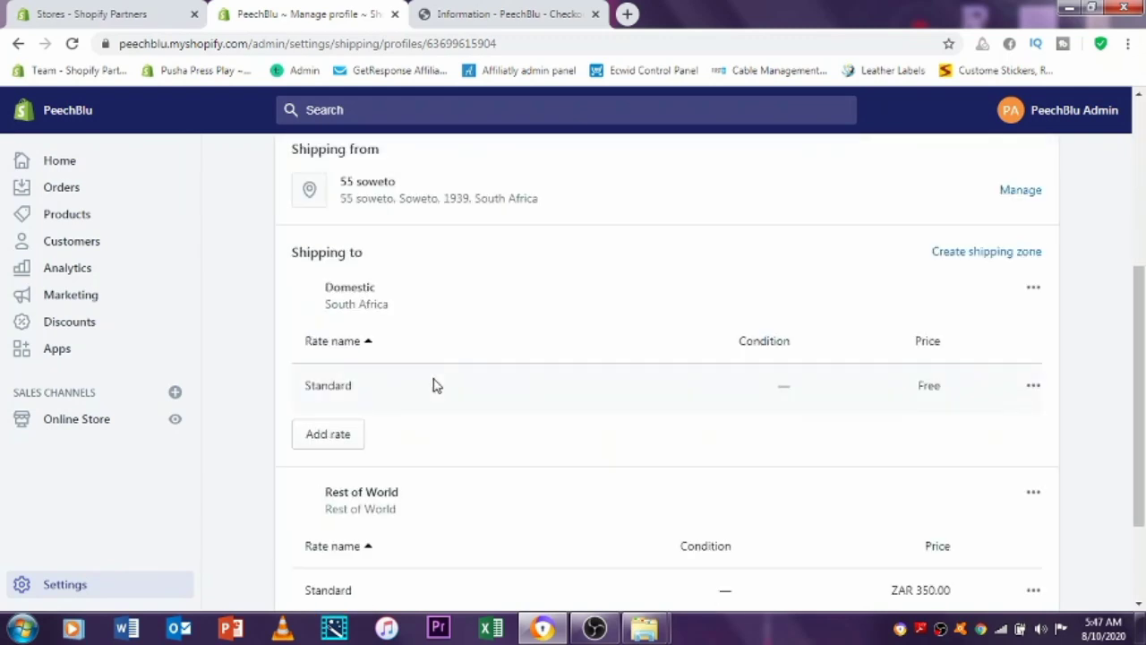
left_click(336, 437)
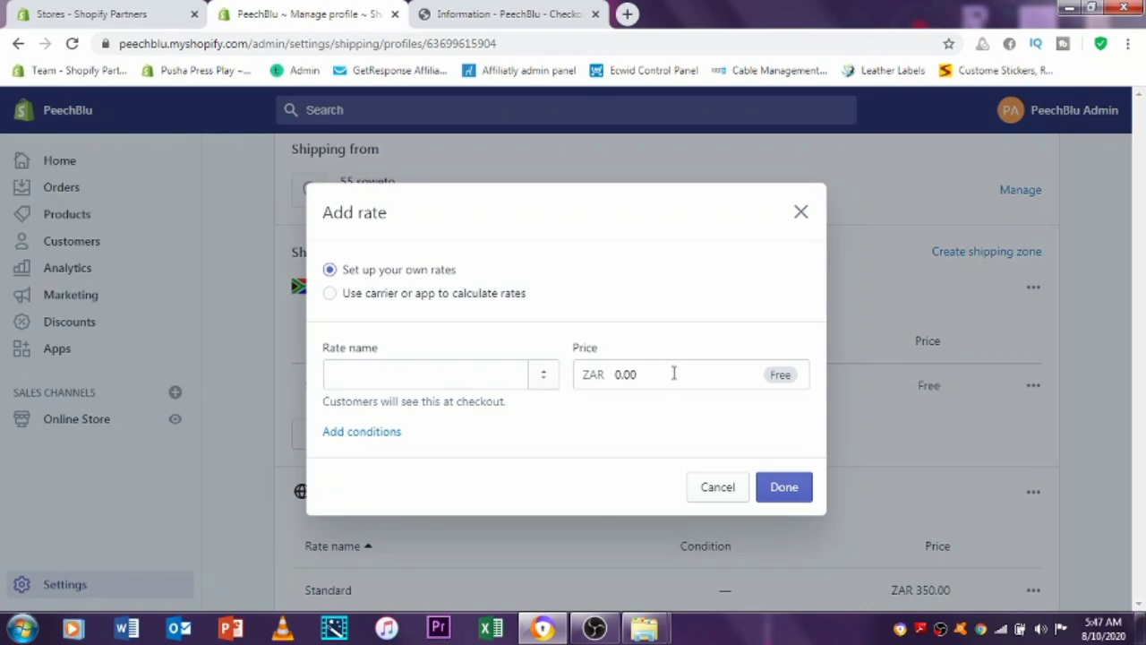
left_click(801, 214)
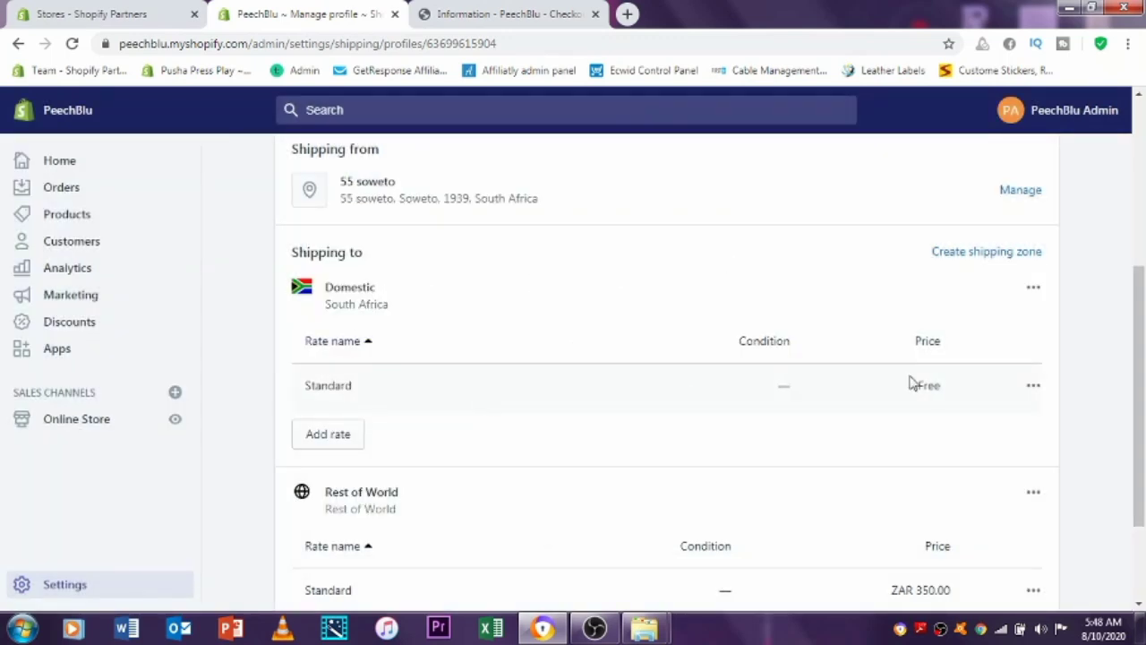
scroll(952, 305, "up", 3)
scroll(952, 305, "down", 3)
Add a domestic shipping rate named "Standard anywhere in S.A" priced at ZAR 99.00 and save the shipping profile.
left_click(328, 433)
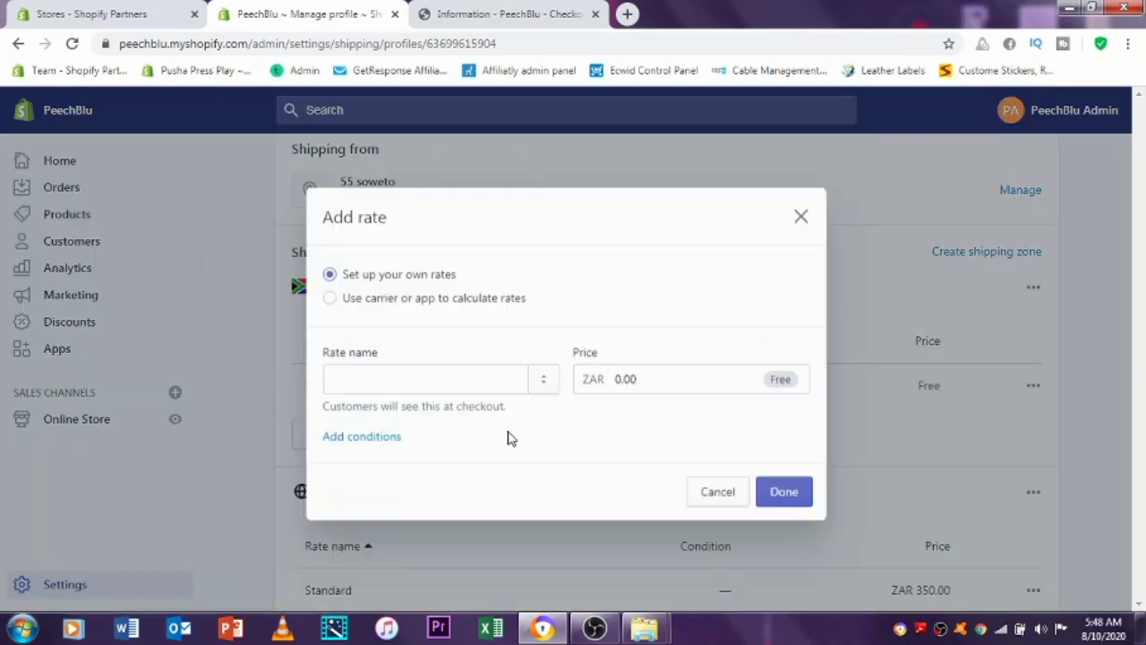
left_click(421, 377)
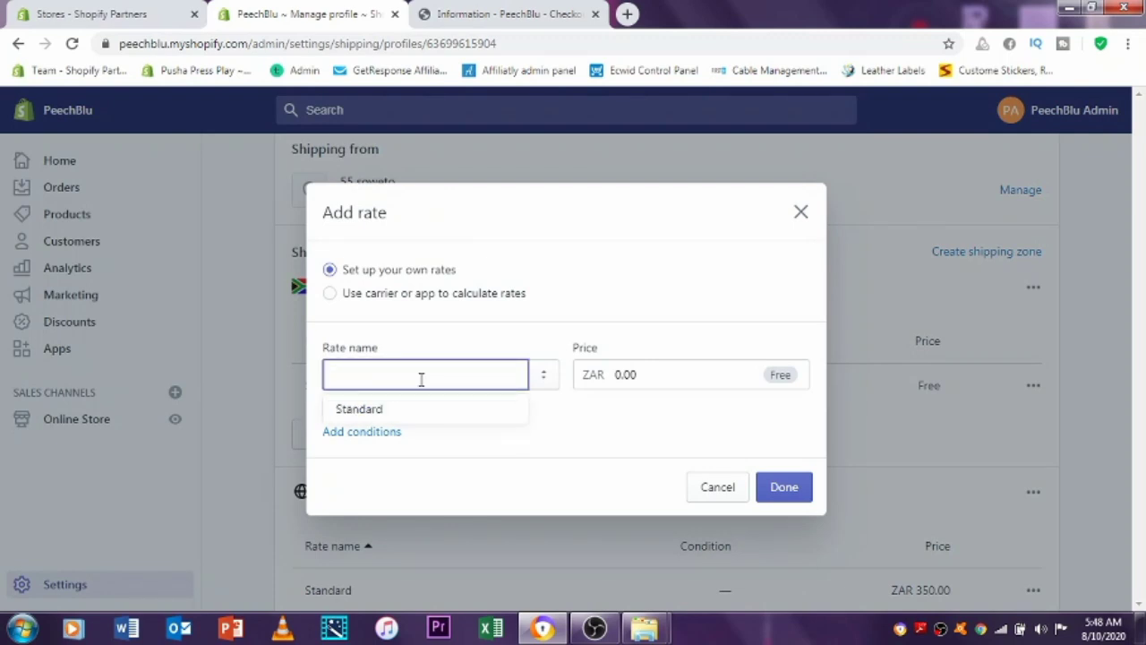
left_click(421, 409)
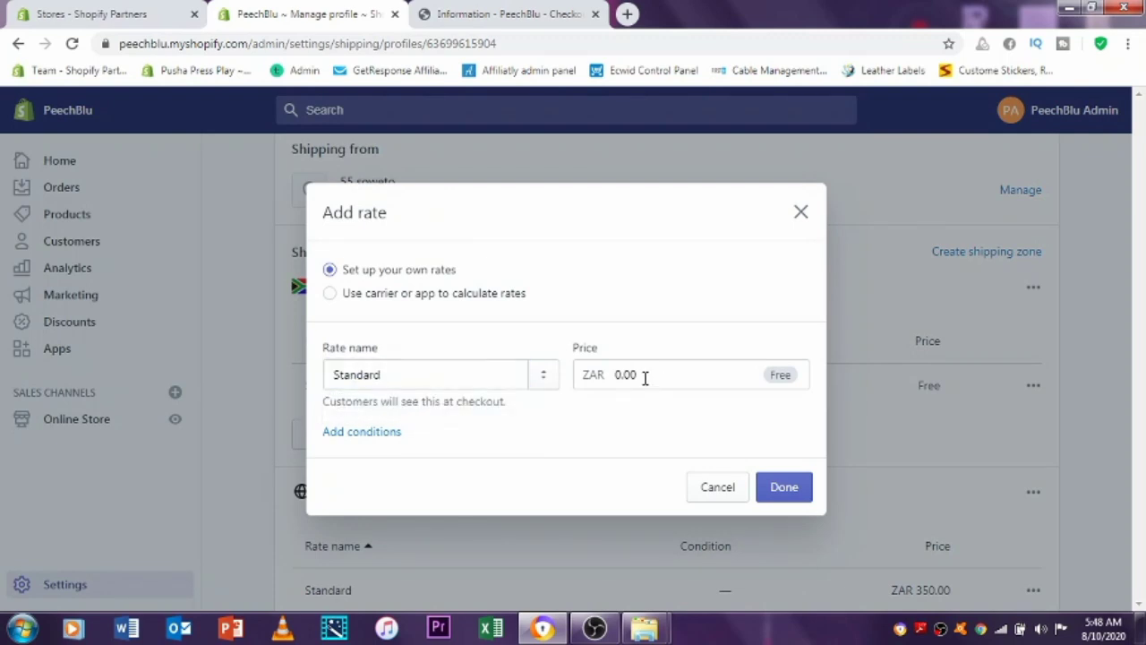
left_click(467, 376)
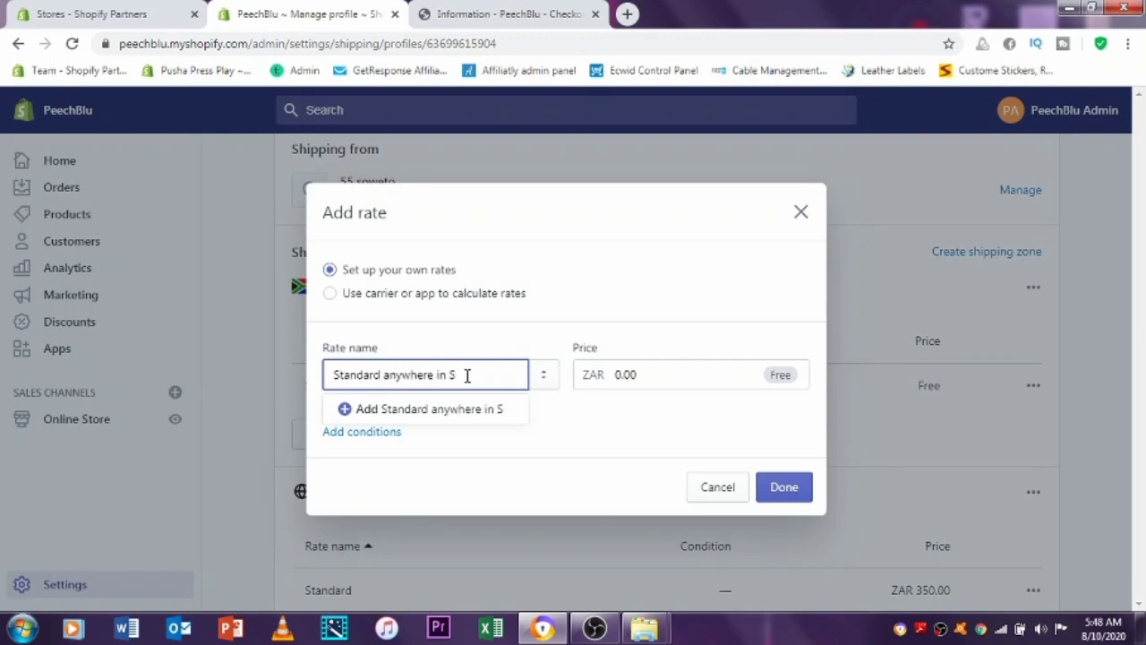
left_click(740, 367)
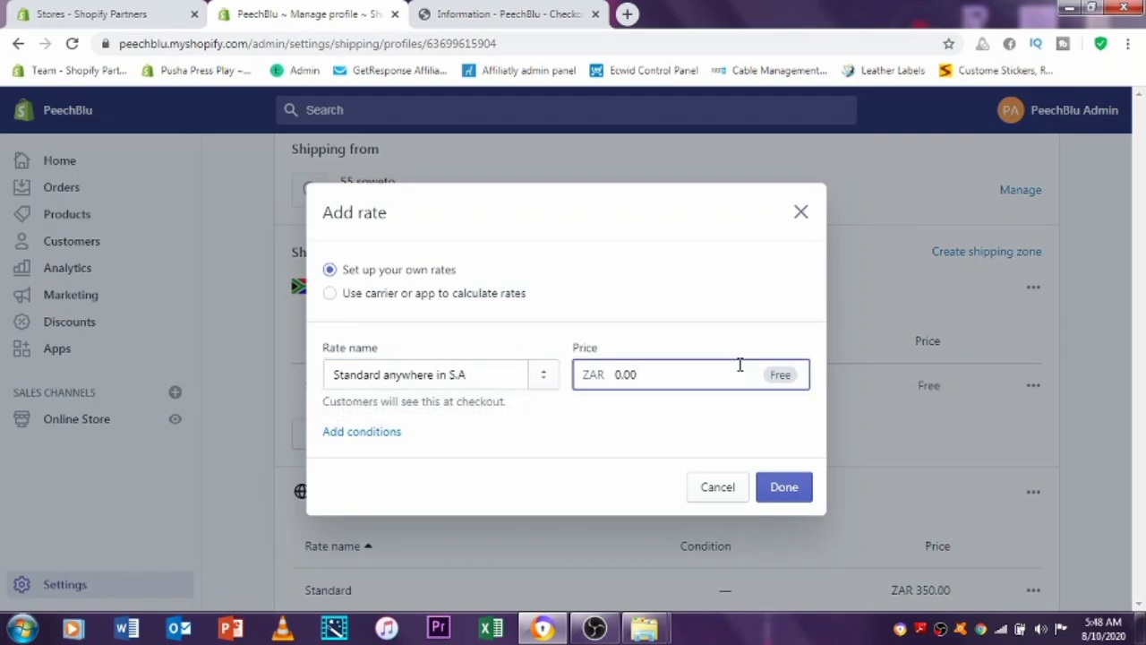
type("9")
key("BackSpace")
type("99")
left_click(775, 494)
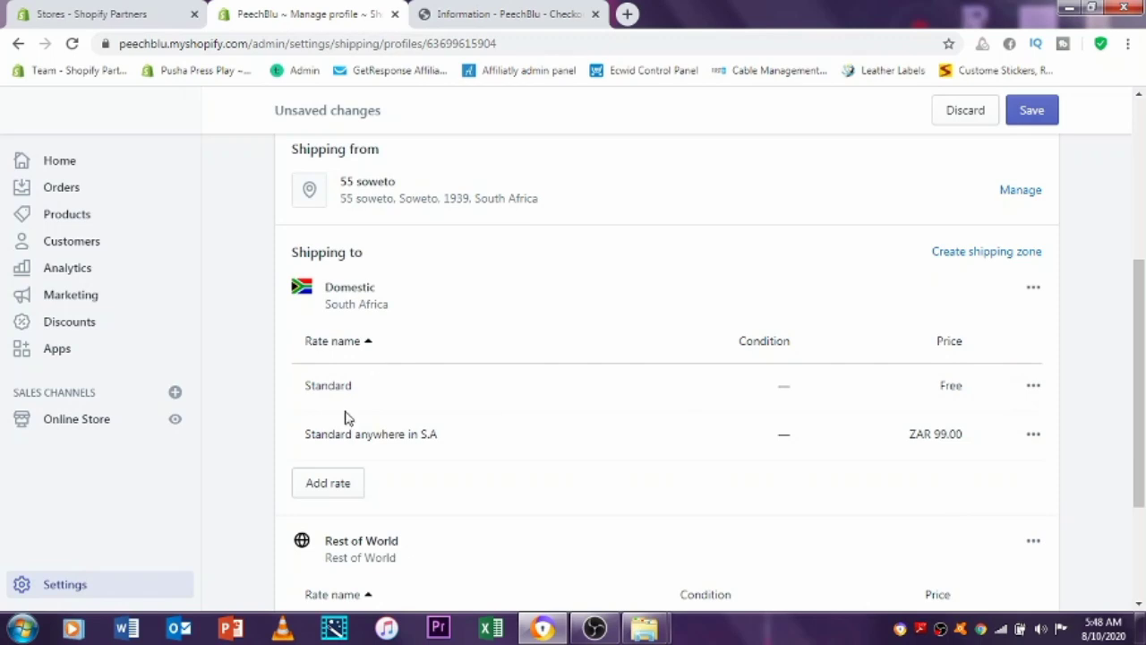
left_click(1020, 115)
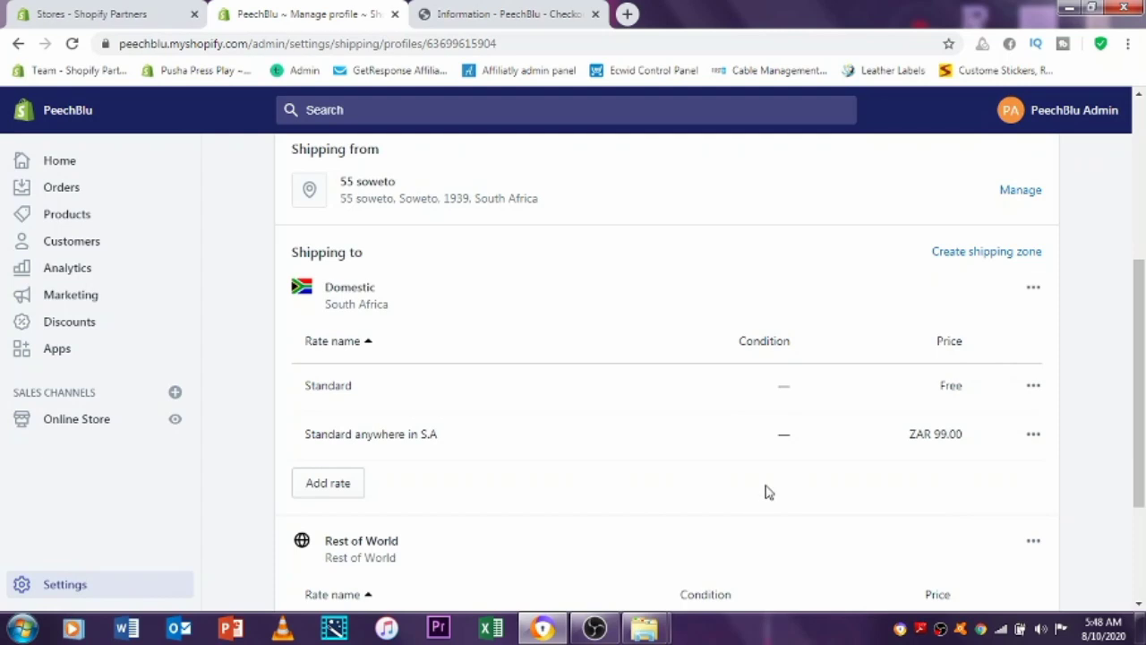
Delete the Rest of World shipping zone from the general shipping profile and save the change.
scroll(766, 491, "down", 2)
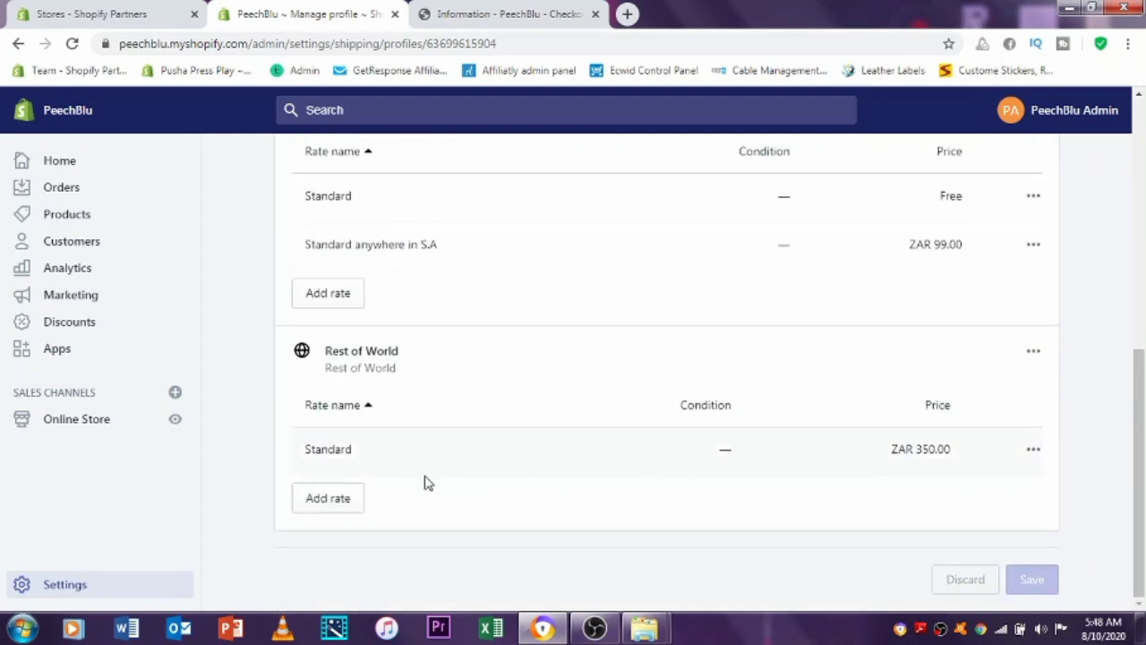
left_click(1035, 451)
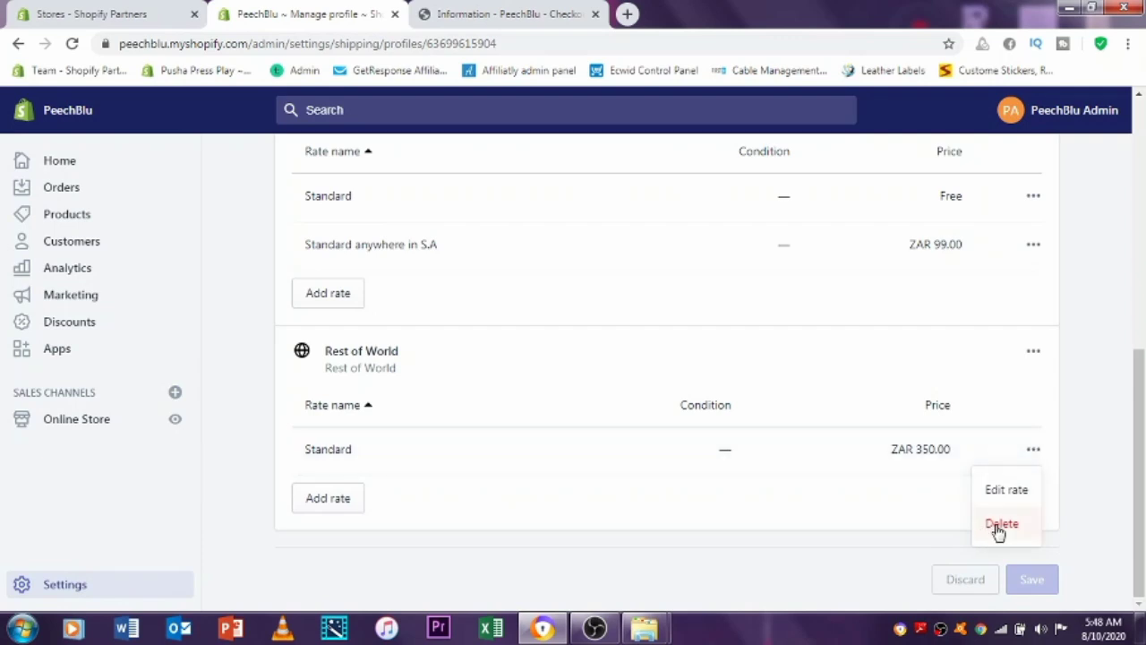
left_click(1035, 355)
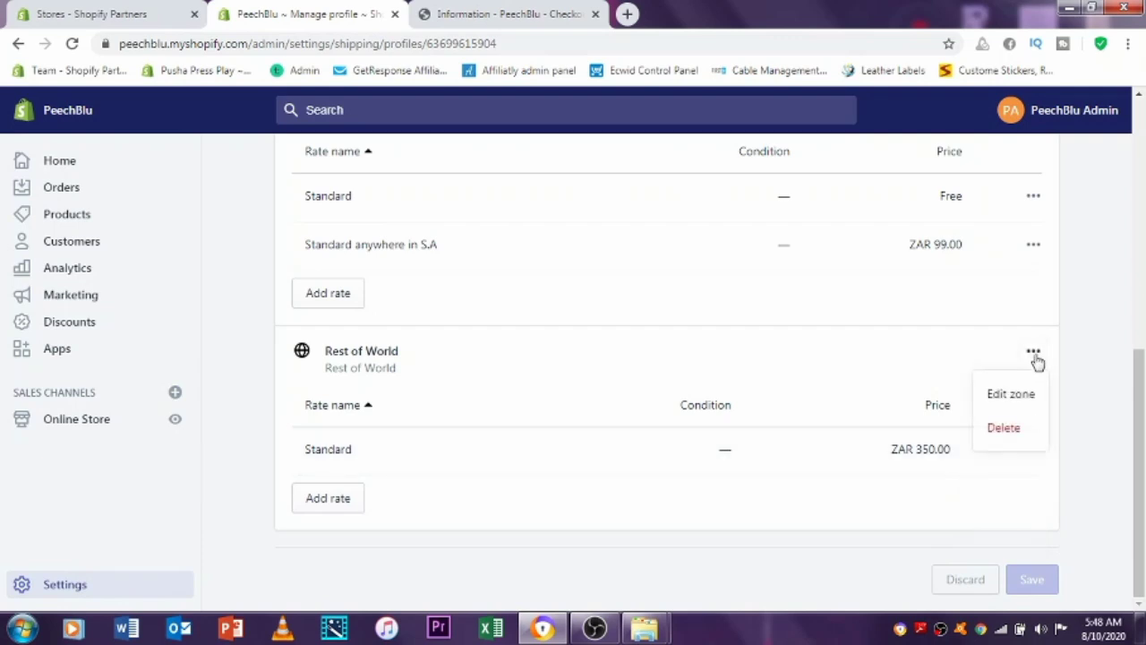
left_click(1007, 428)
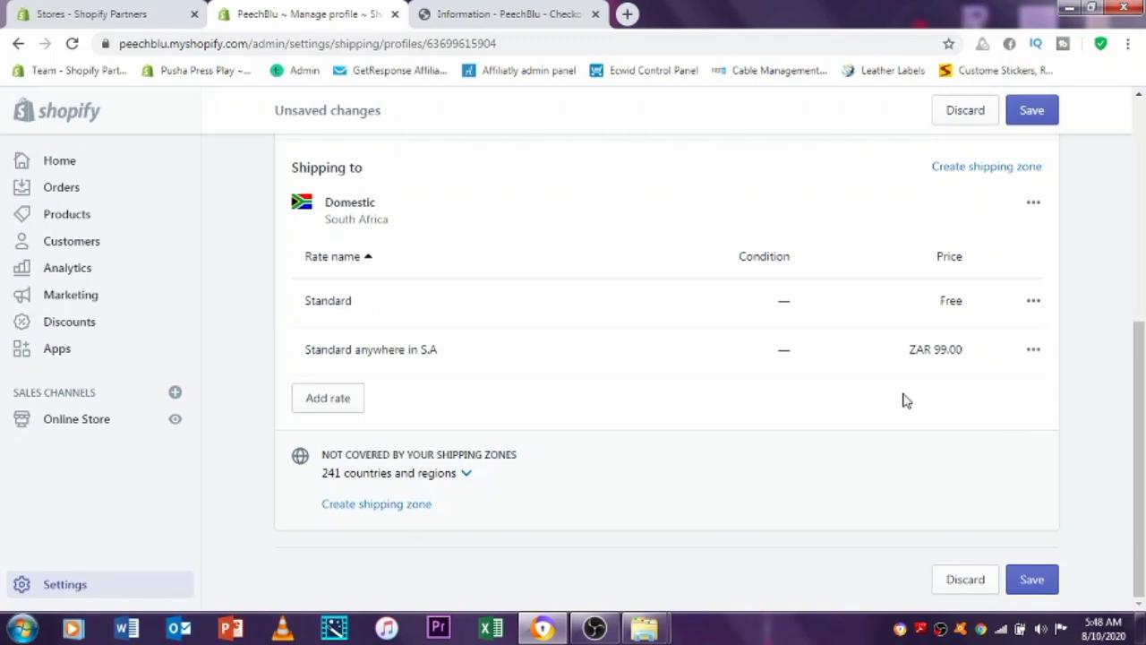
left_click(1032, 110)
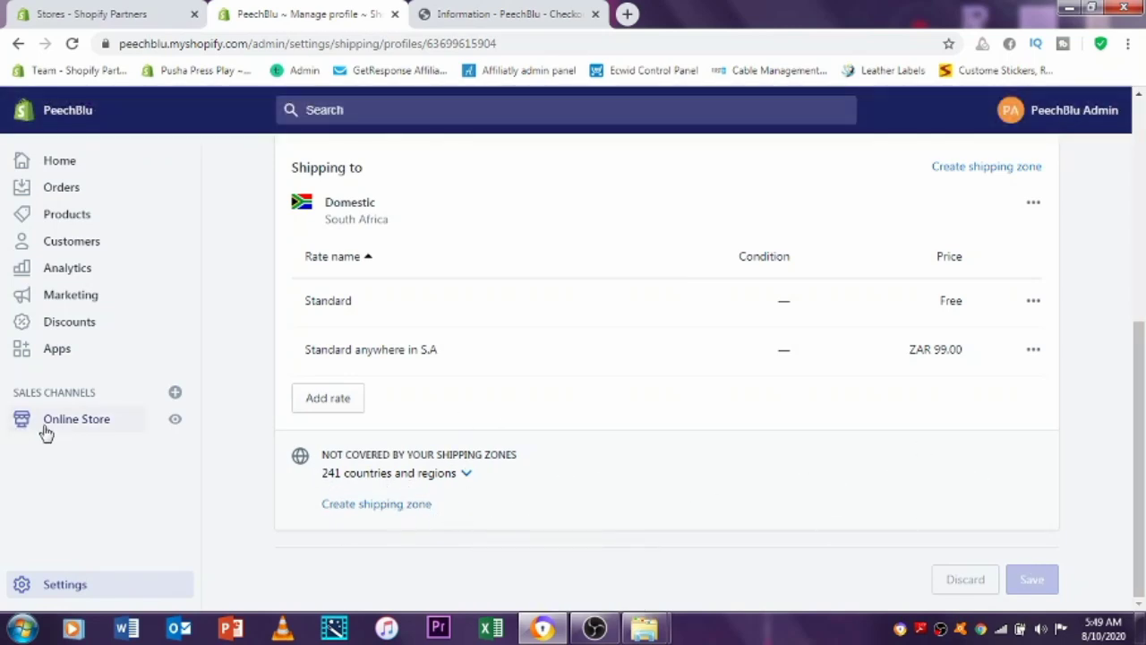
Close the checkout page, open the online store's preview, and look through the home page down to the delivery banner and footer.
left_click(595, 13)
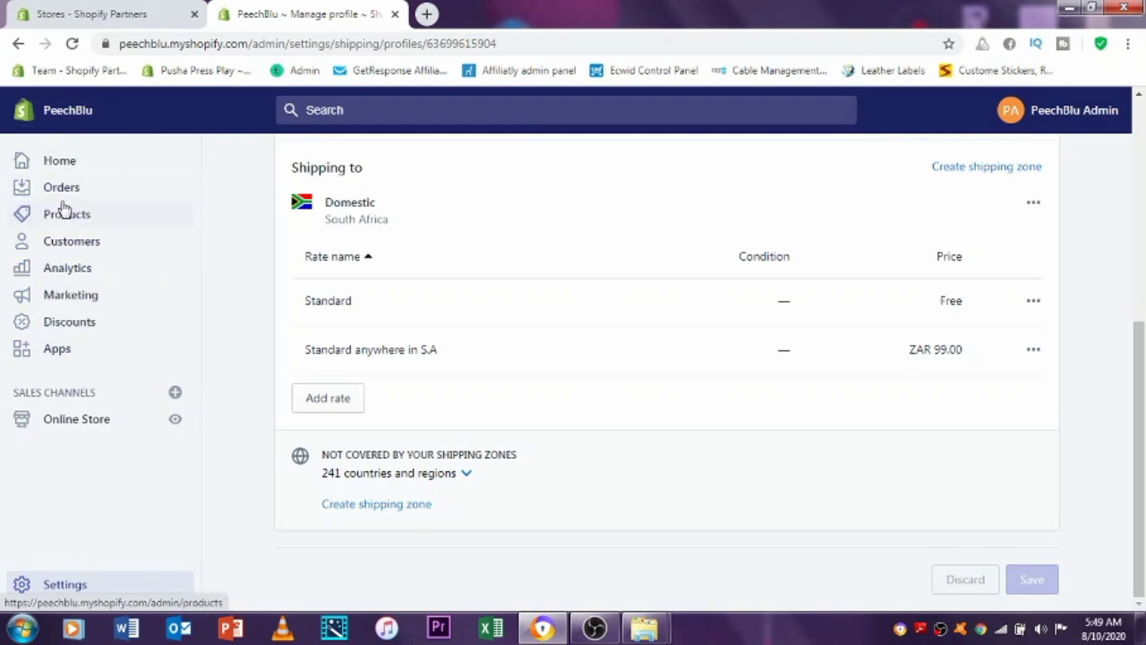
left_click(175, 421)
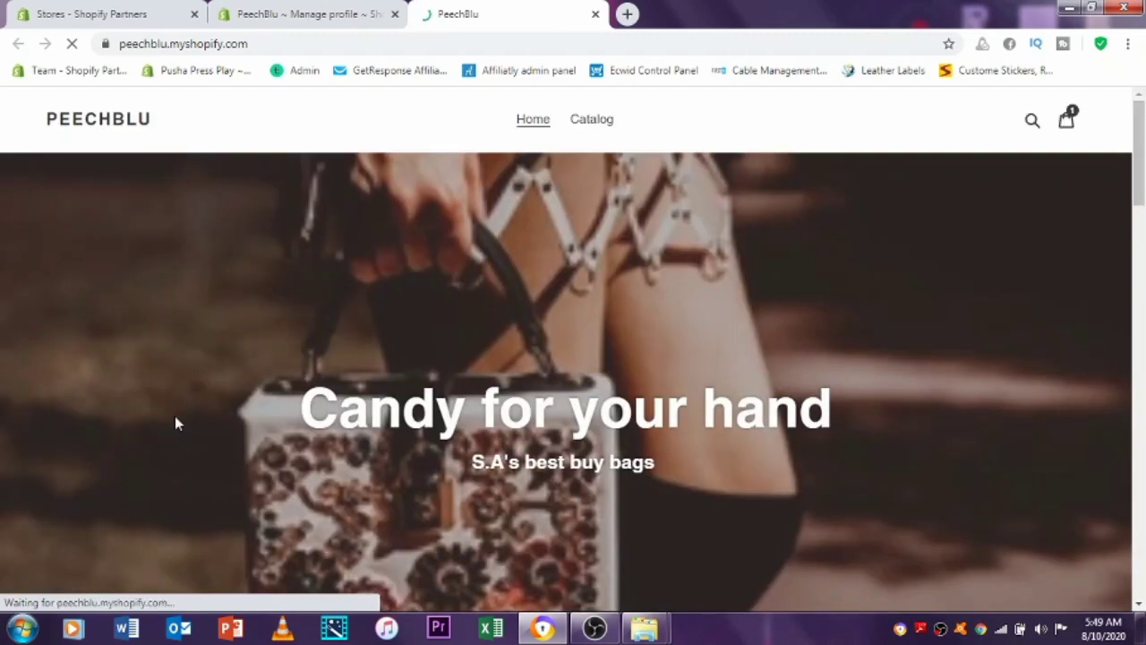
scroll(191, 180, "down", 5)
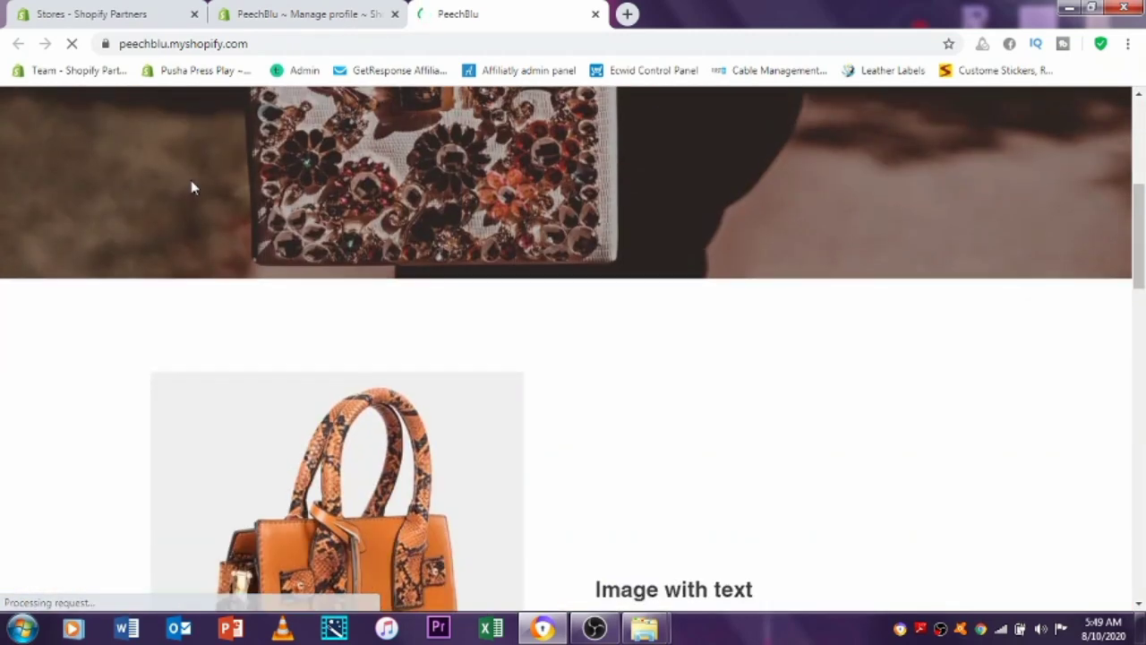
scroll(188, 187, "down", 3)
scroll(77, 128, "up", 9)
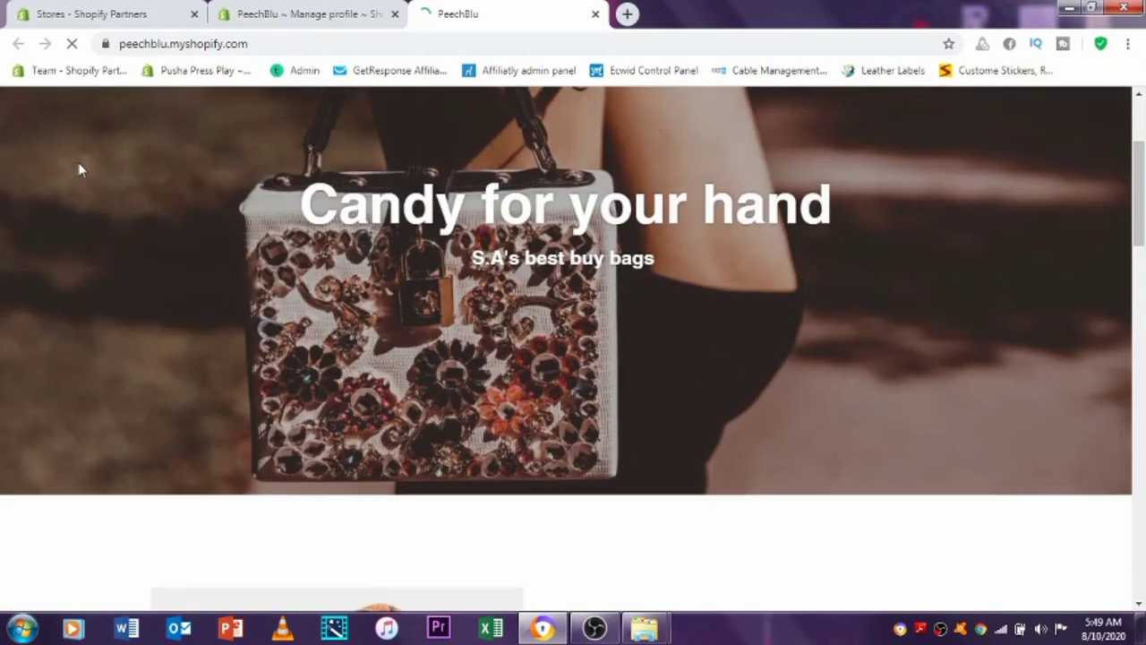
scroll(260, 270, "down", 5)
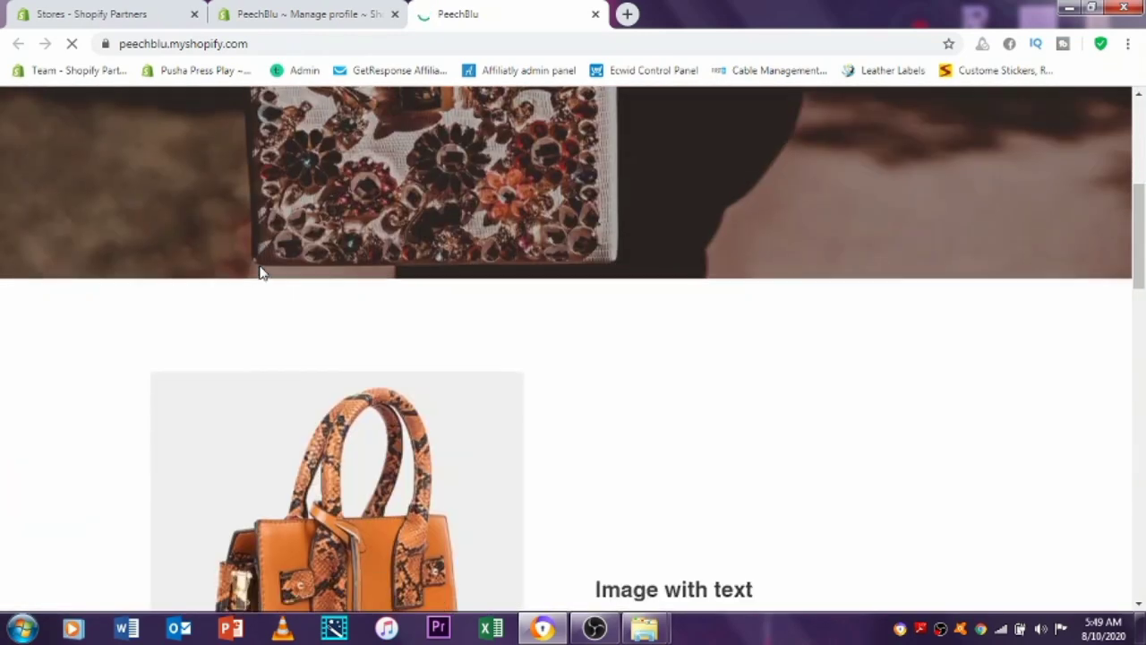
scroll(260, 271, "down", 10)
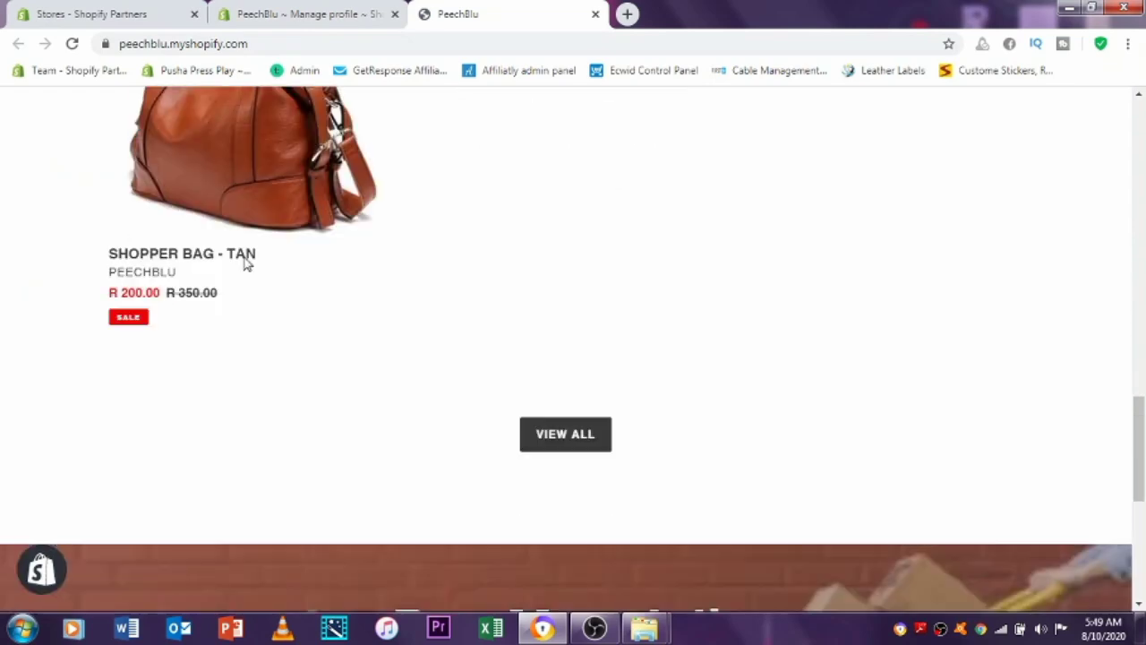
scroll(247, 264, "down", 3)
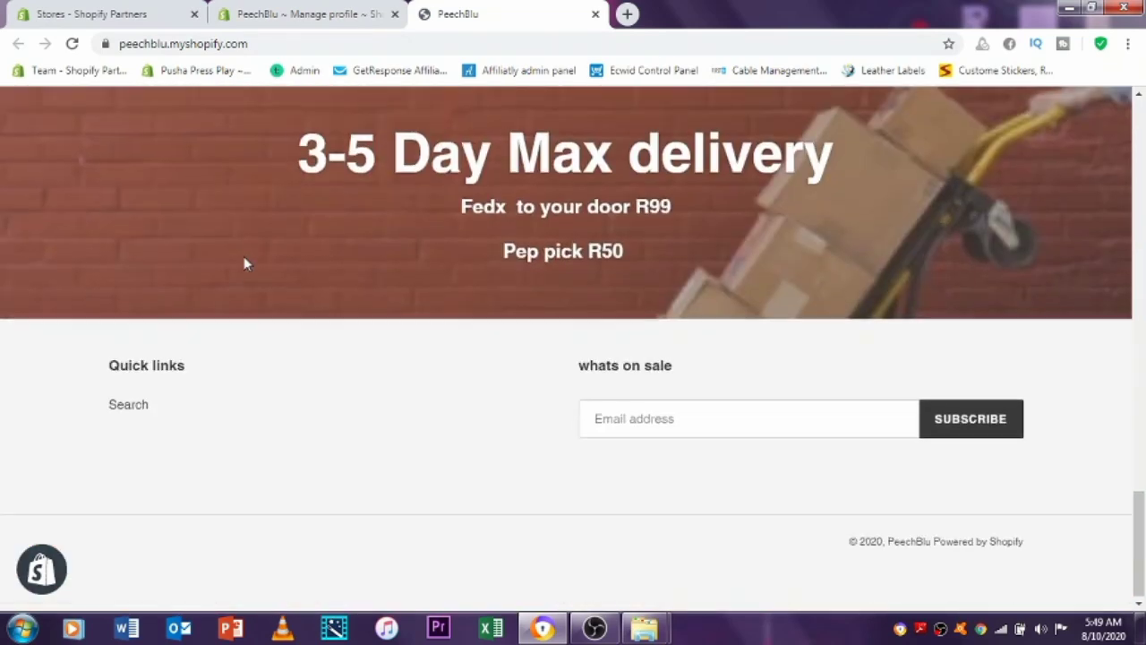
scroll(247, 264, "up", 4)
scroll(247, 264, "up", 15)
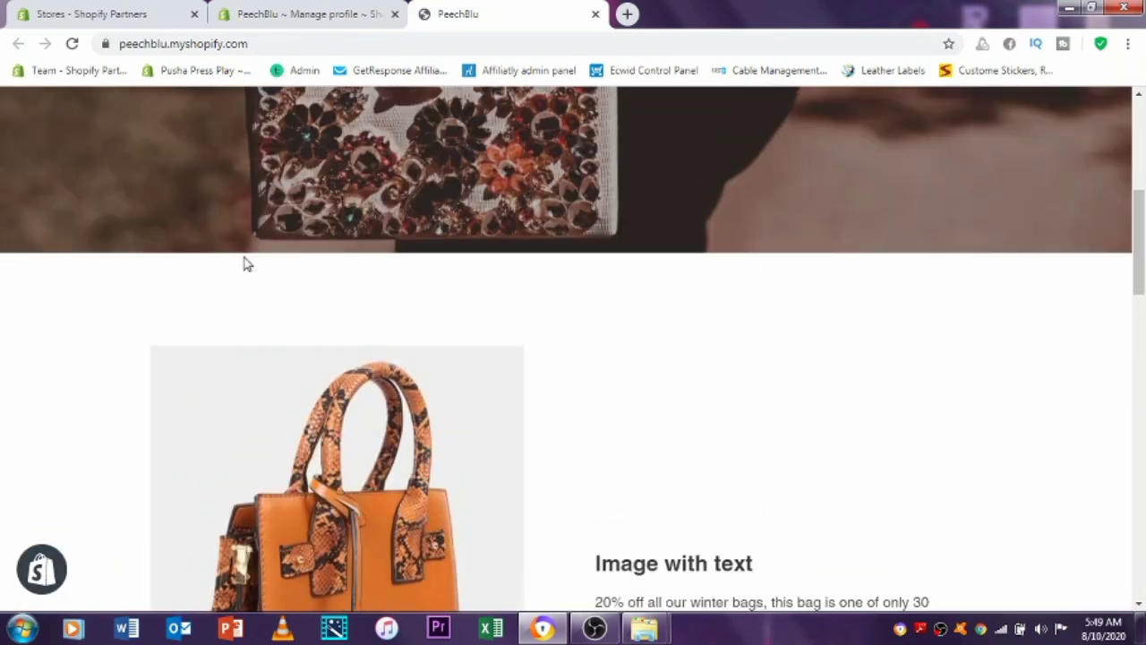
scroll(245, 264, "up", 2)
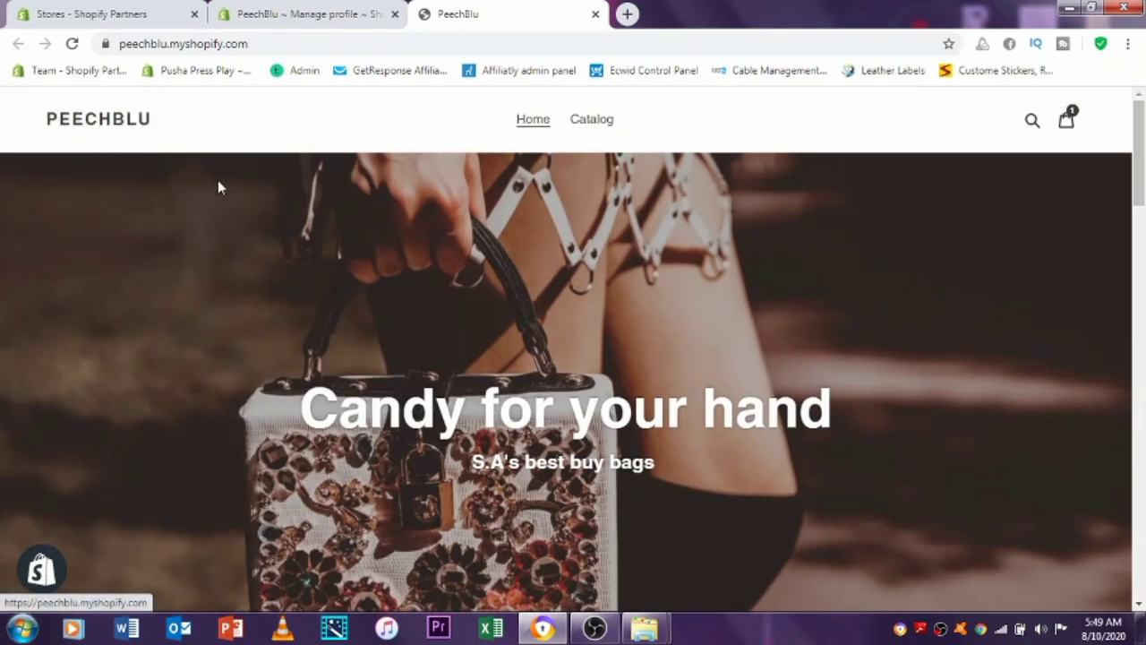
scroll(217, 186, "down", 18)
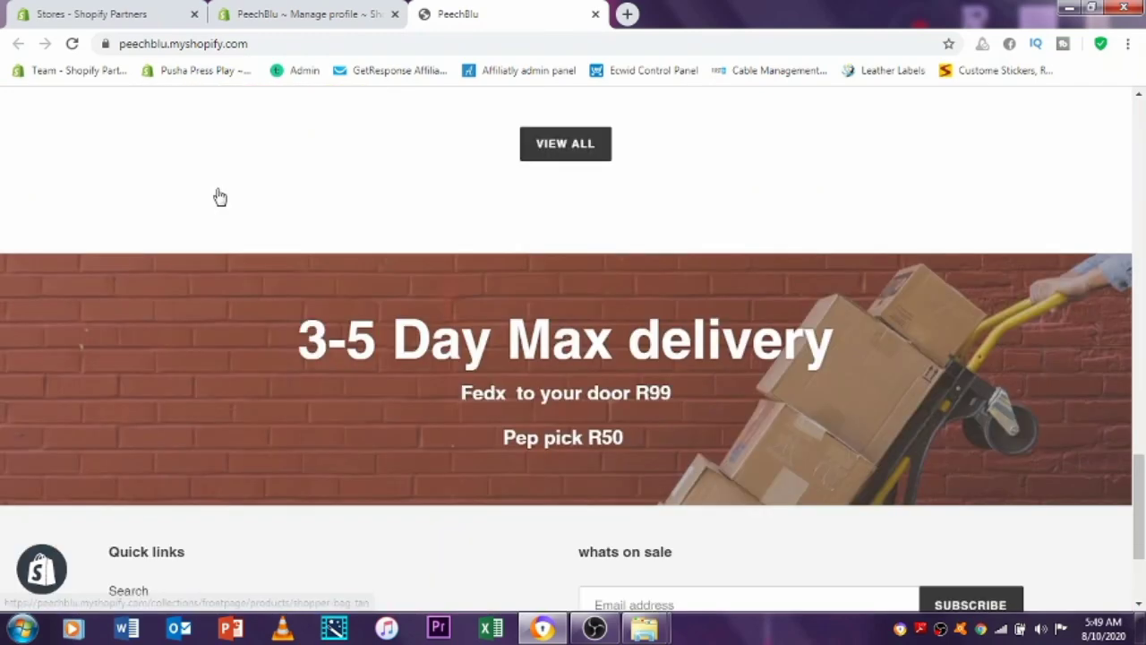
Look through the storefront's home page again, from the hero banner down to the Winter Collection and back.
scroll(221, 197, "up", 10)
scroll(221, 197, "down", 6)
scroll(223, 196, "up", 10)
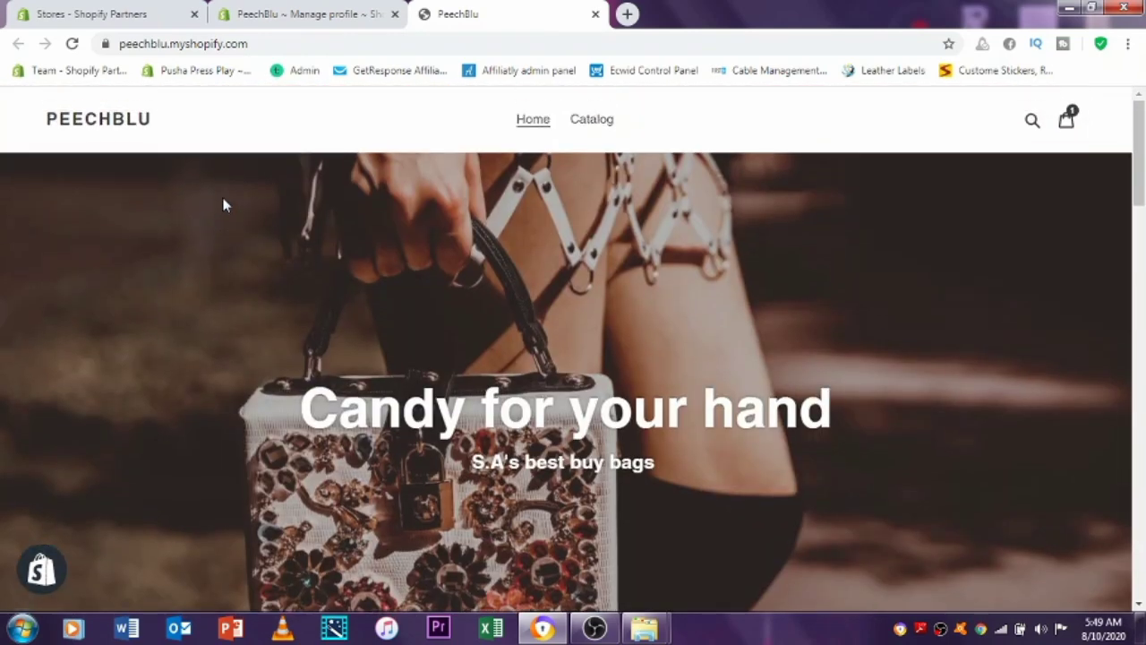
scroll(278, 268, "down", 10)
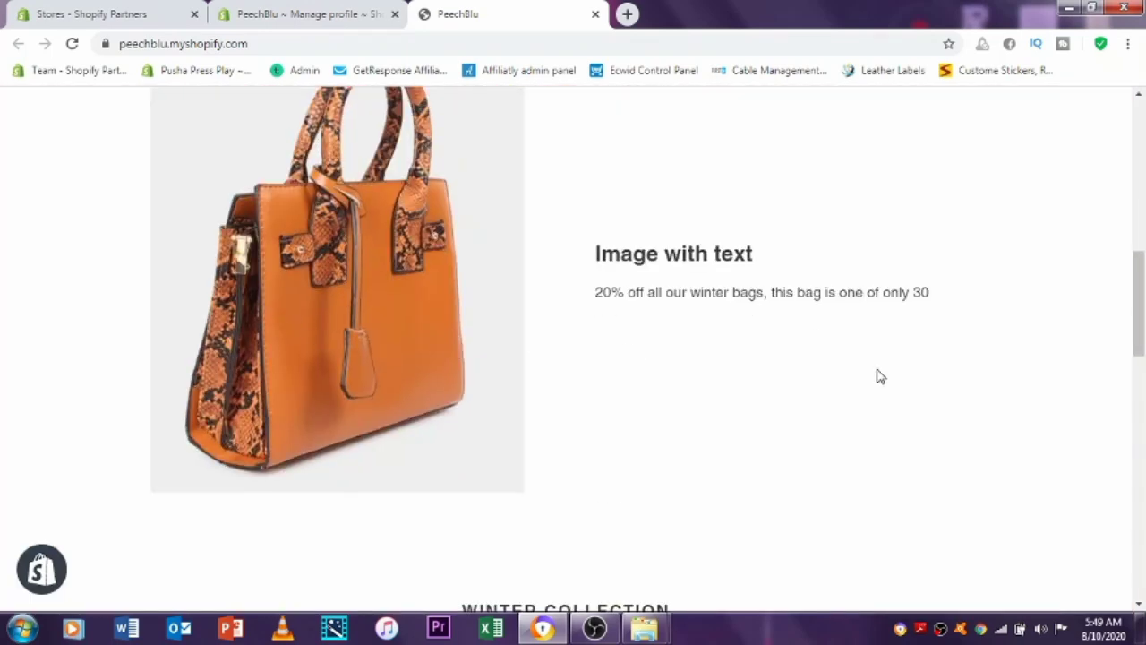
scroll(549, 401, "down", 5)
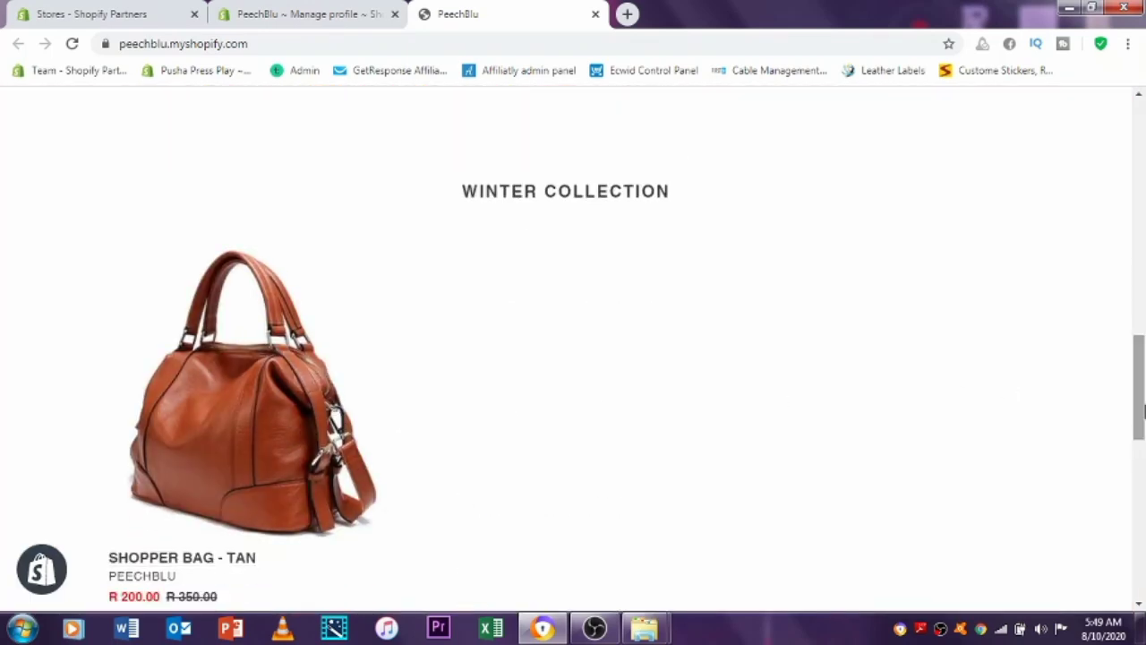
scroll(820, 366, "up", 15)
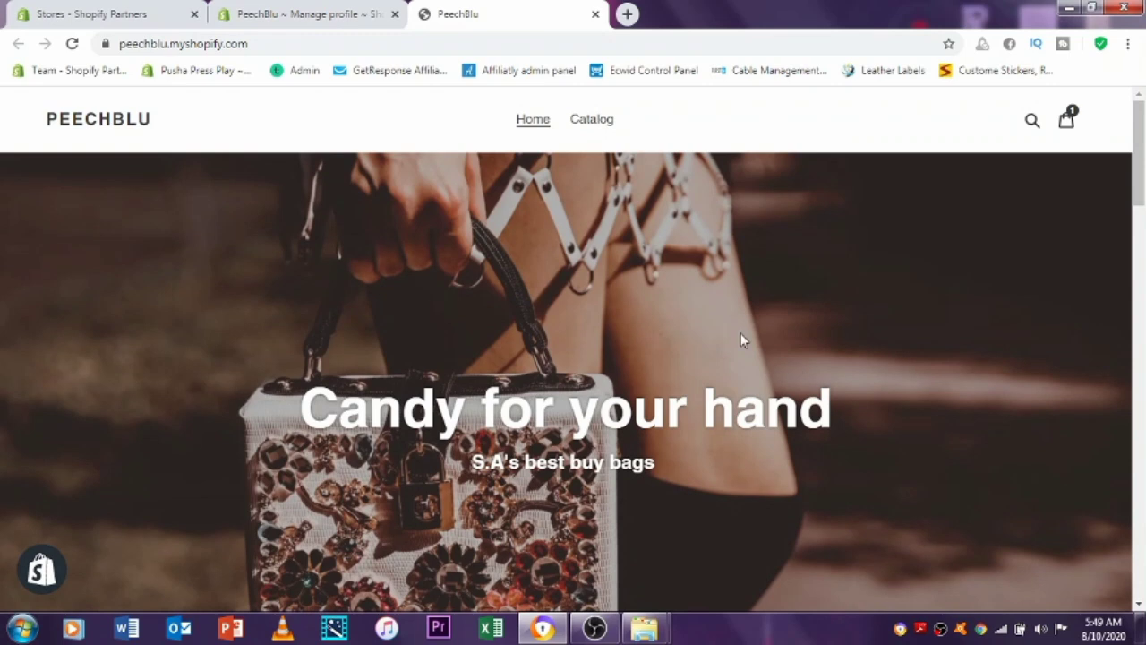
Open the storefront's catalog to view its products, and return to the home page.
left_click(594, 124)
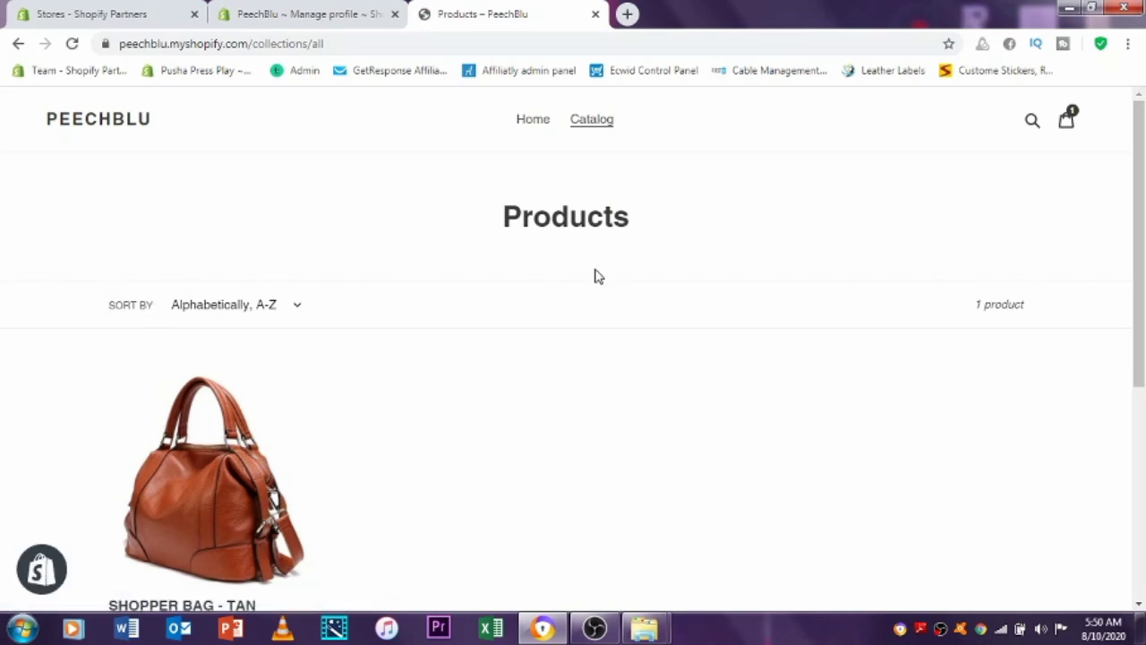
left_click_drag(1137, 199, 1143, 125)
left_click(95, 126)
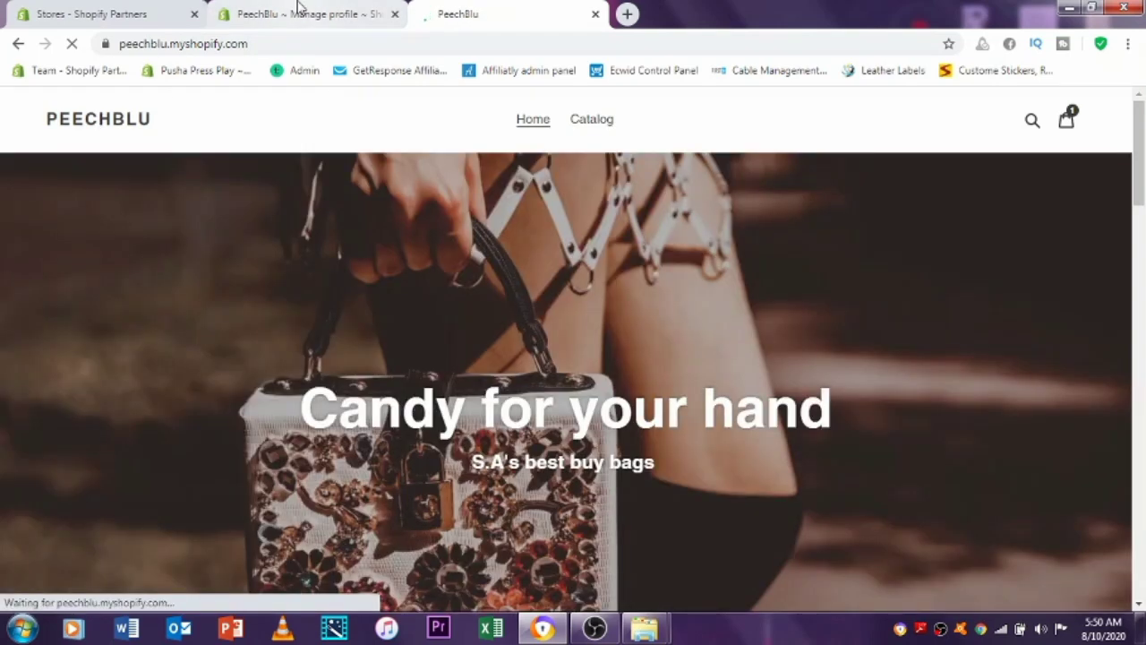
Go to the store admin's home page, look through its setup cards, and open the store password setting.
left_click(301, 11)
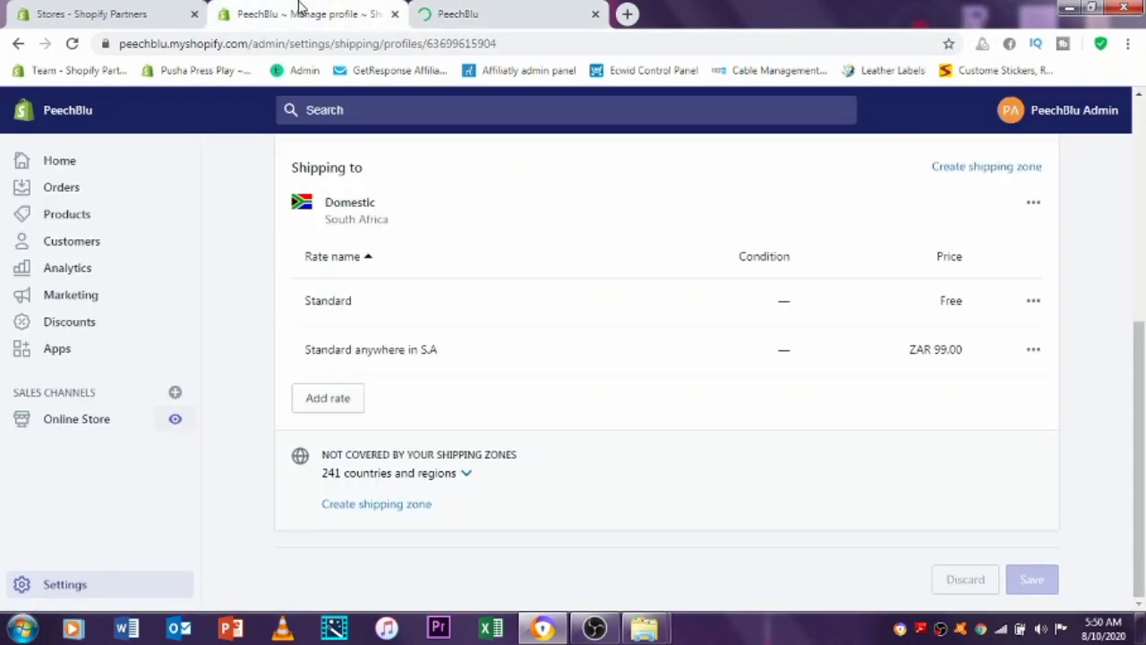
scroll(72, 209, "up", 5)
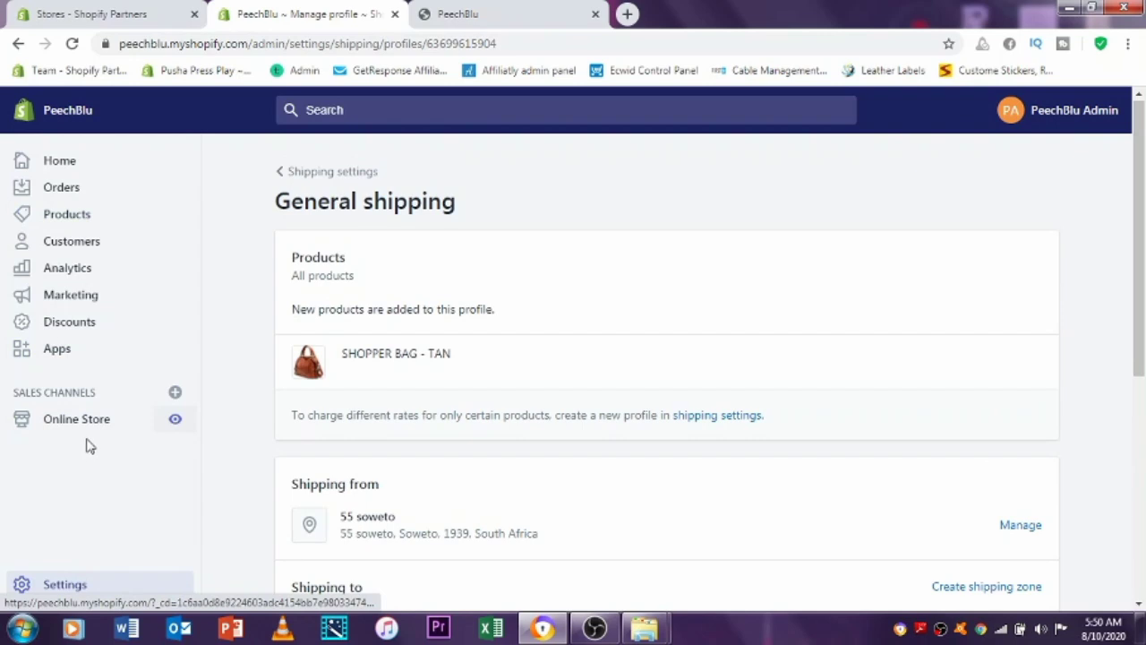
left_click(91, 426)
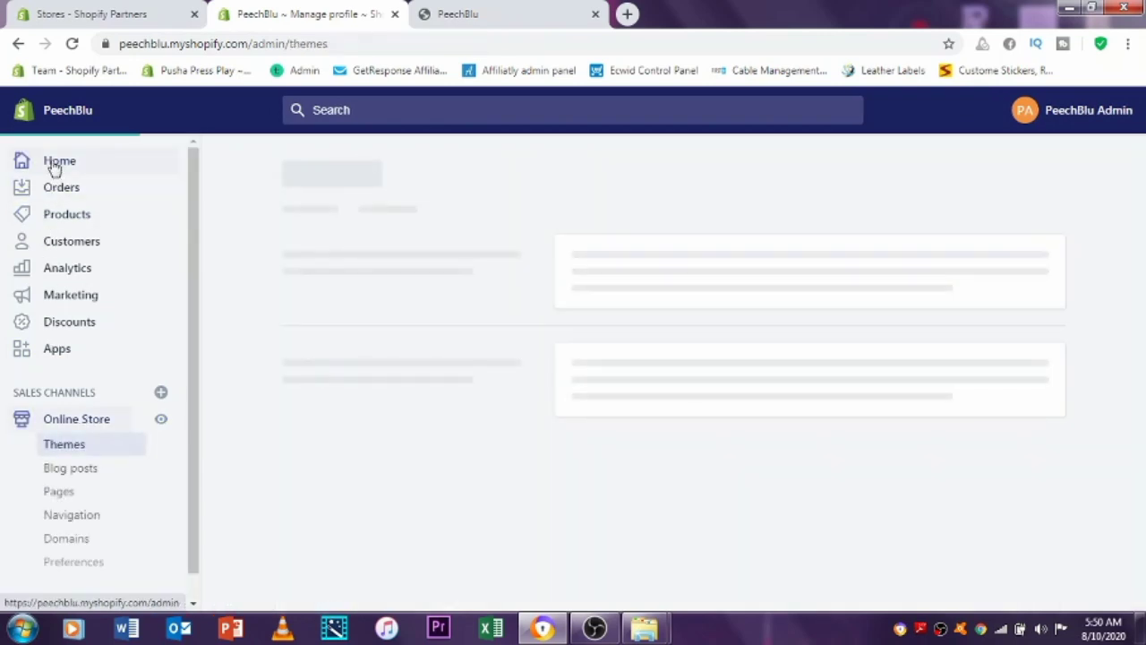
left_click(52, 167)
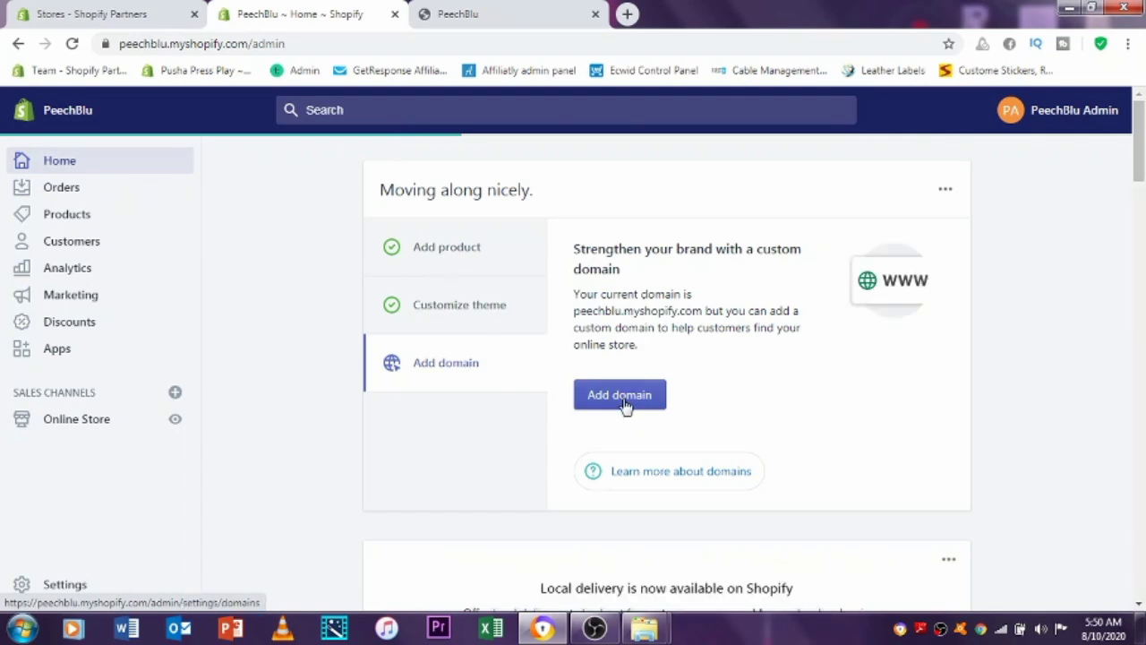
scroll(703, 327, "down", 3)
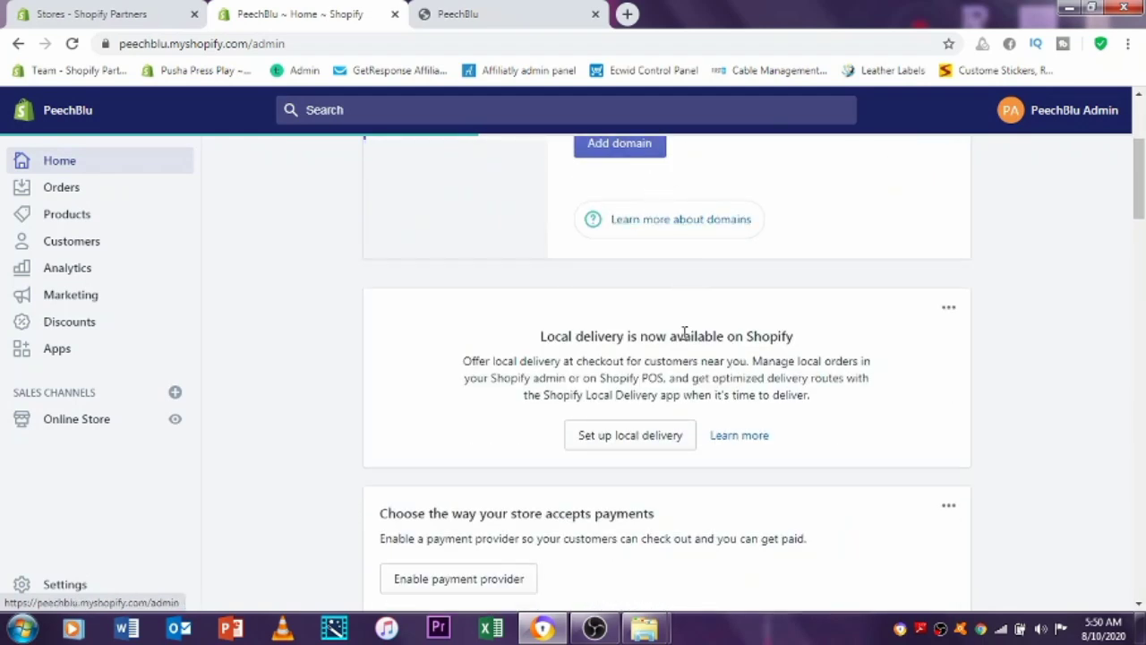
scroll(684, 285, "down", 1)
scroll(654, 342, "down", 2)
scroll(657, 342, "down", 1)
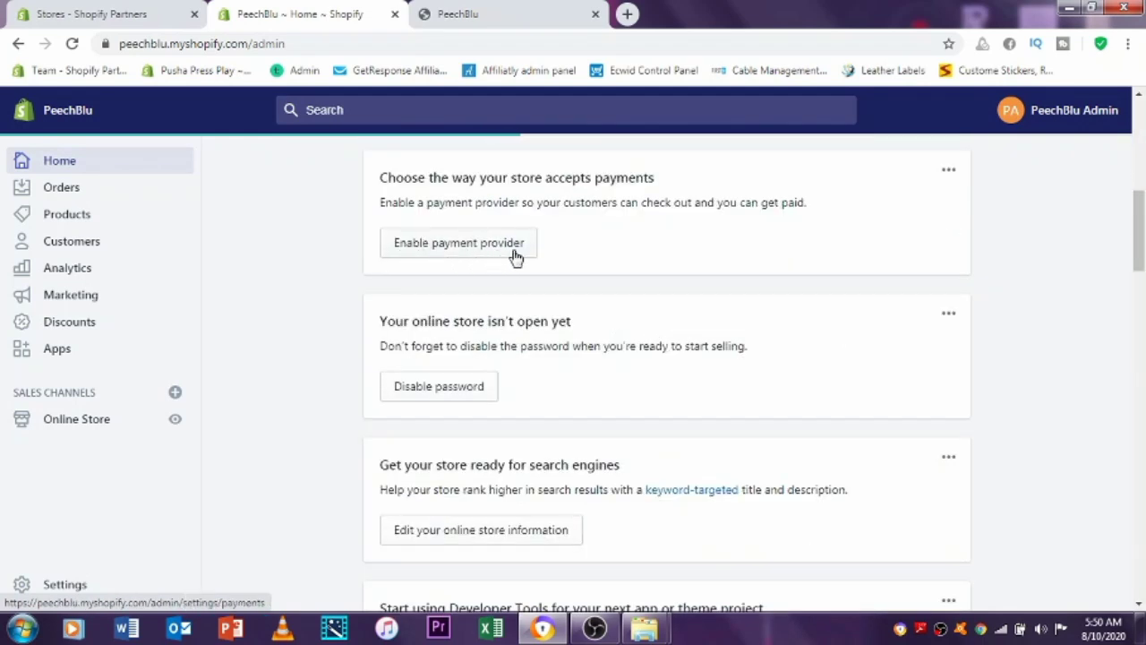
scroll(678, 294, "down", 2)
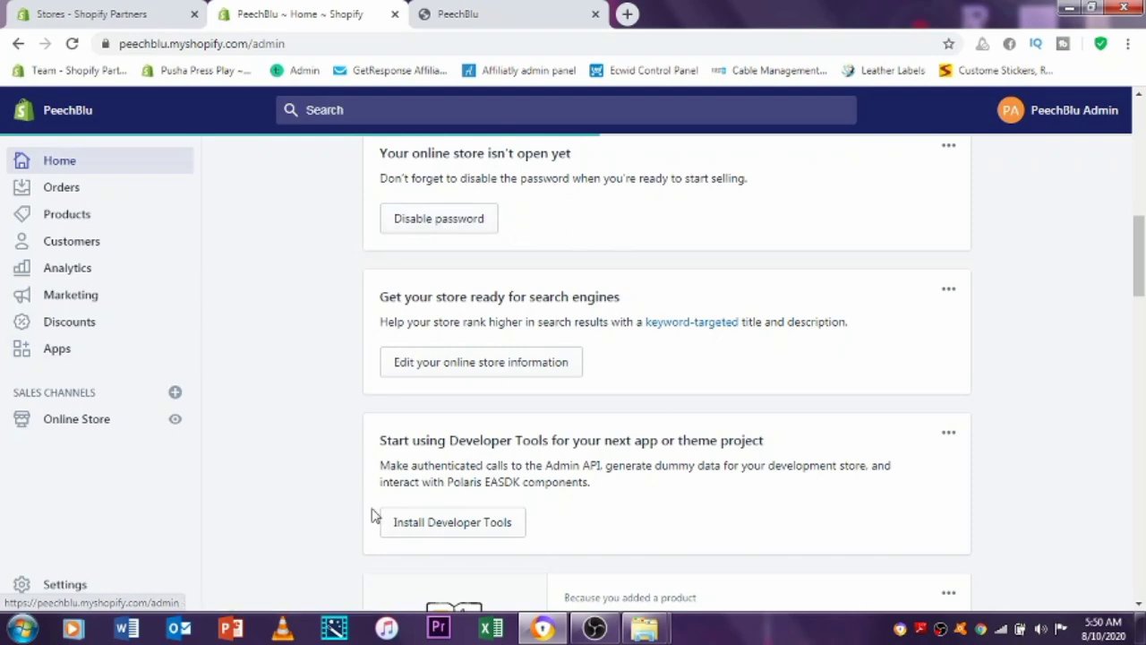
left_click(447, 229)
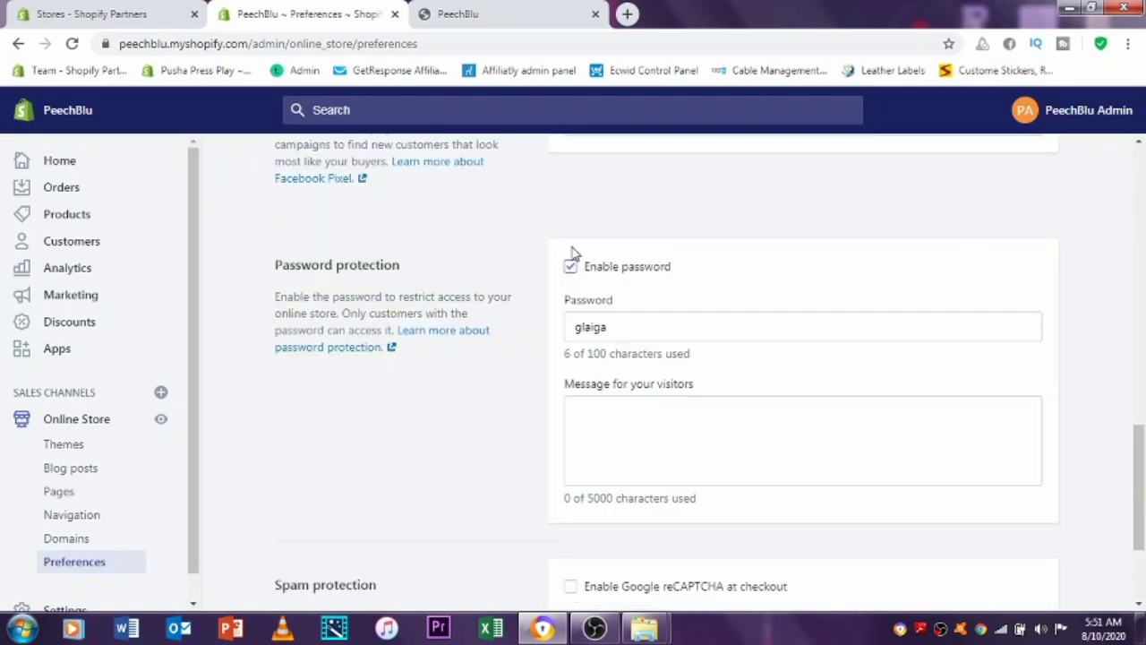
Review the Preferences page down to password protection and open the help article about it in a new tab.
scroll(565, 299, "up", 15)
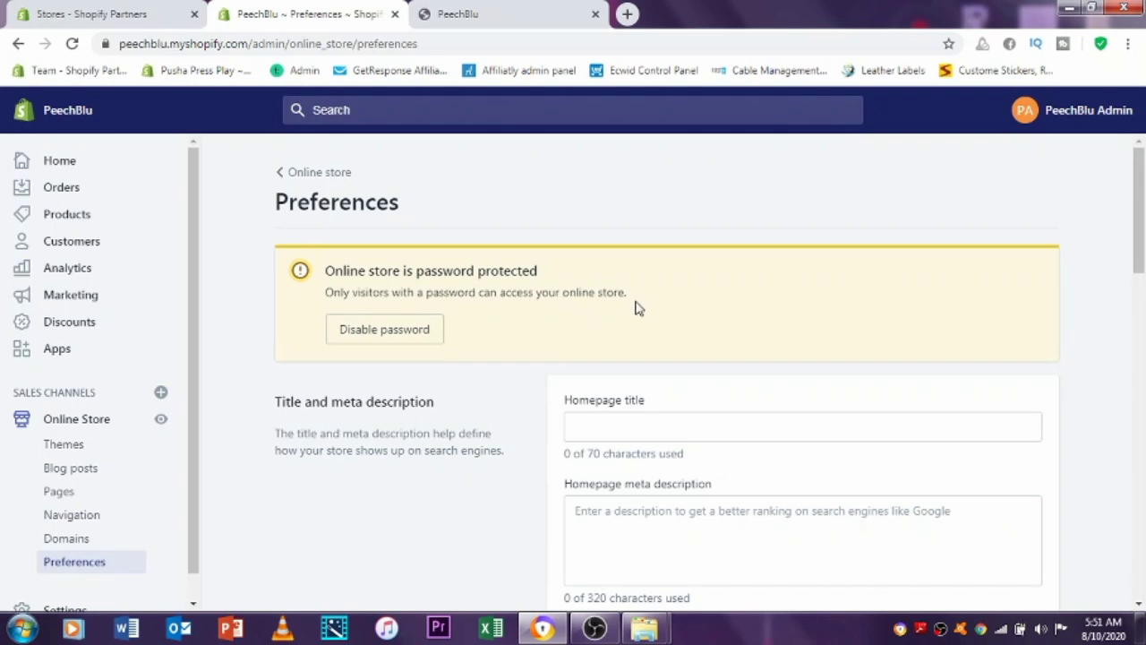
scroll(650, 340, "down", 15)
scroll(652, 345, "down", 1)
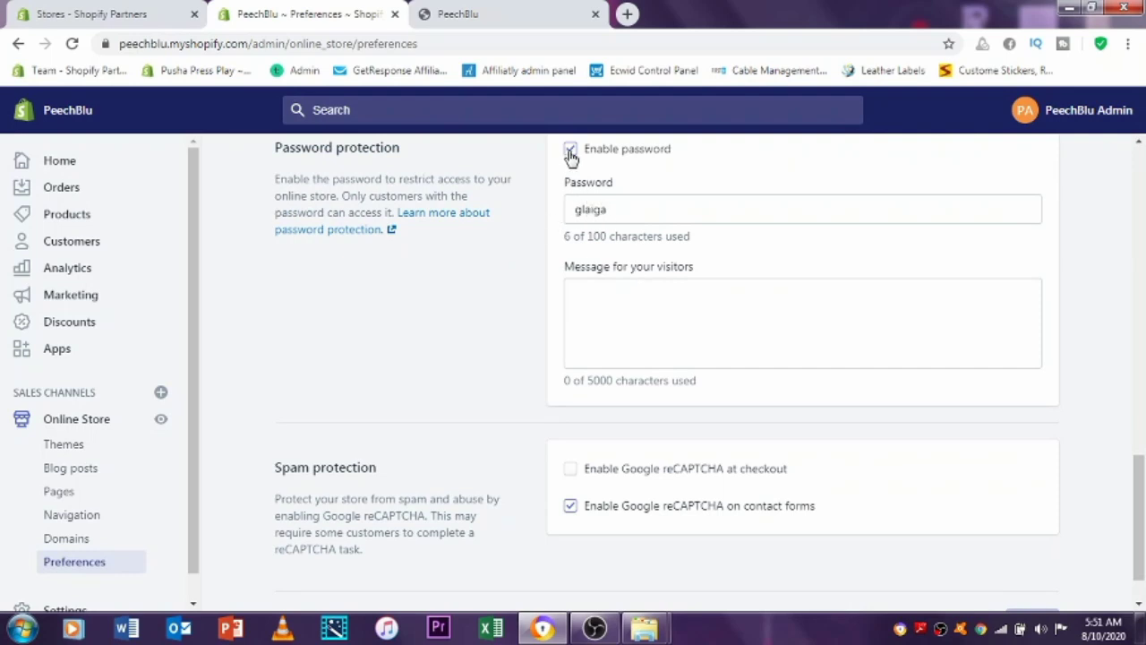
left_click(389, 232)
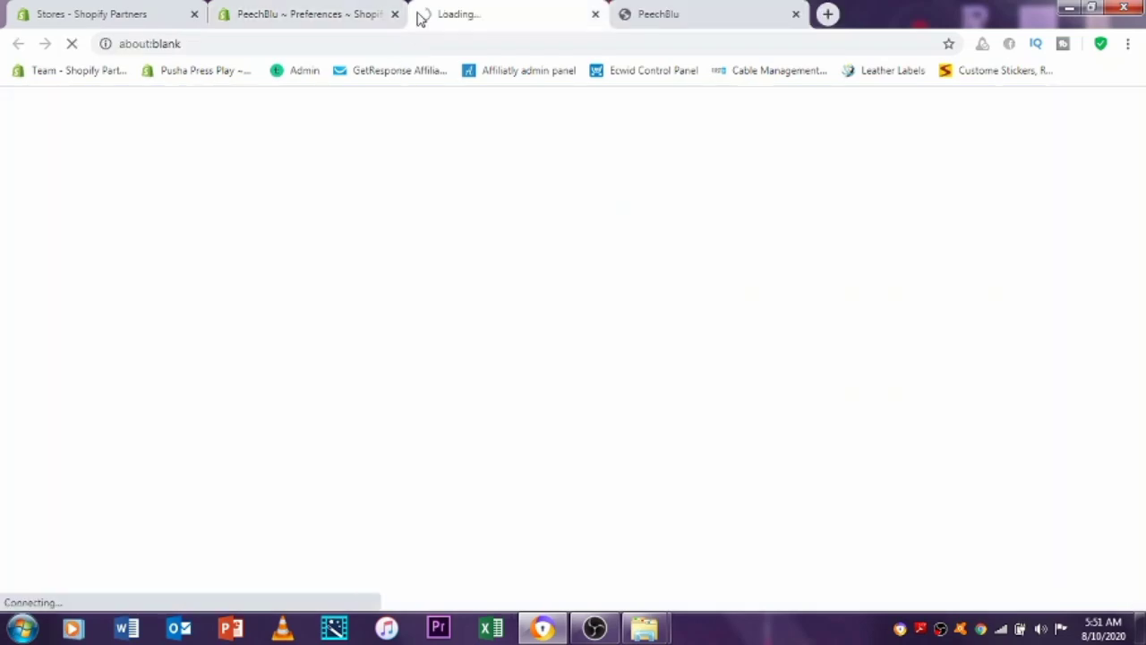
left_click(686, 13)
left_click(349, 10)
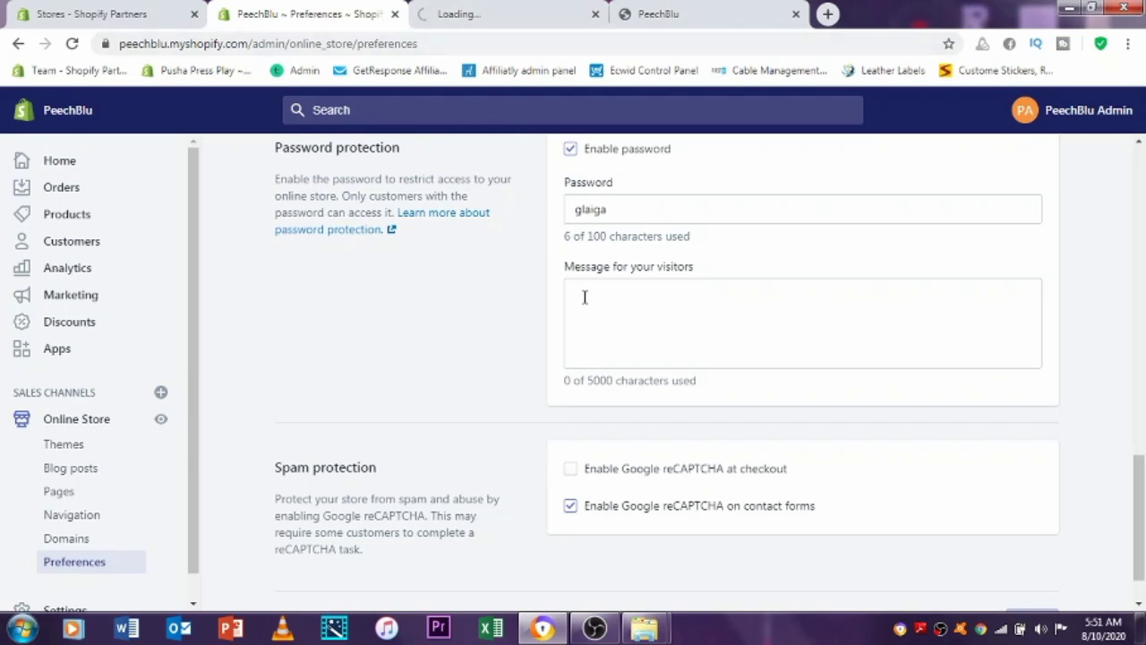
scroll(584, 298, "up", 1)
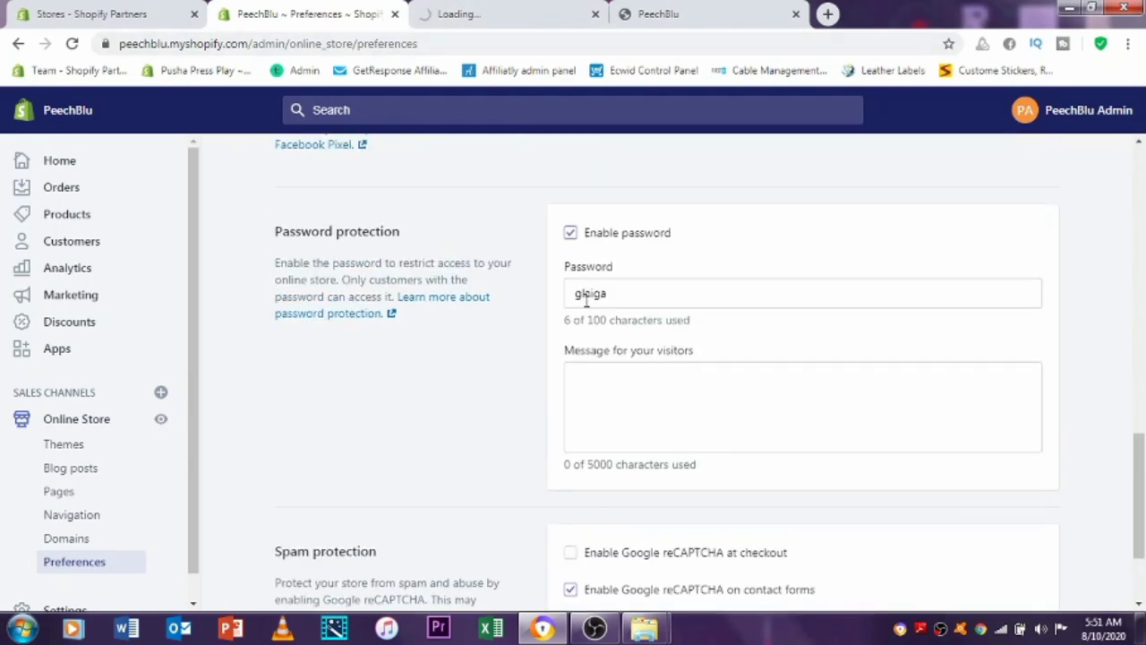
left_click(321, 314)
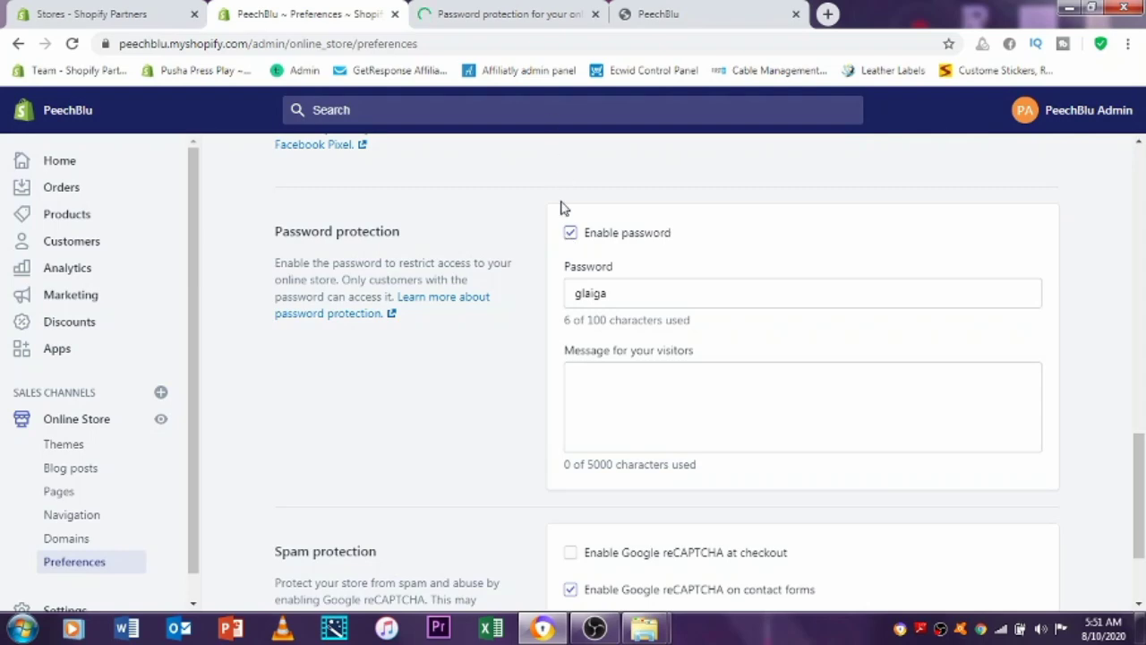
Look through the storefront's home page and check the password protection help article.
left_click(750, 9)
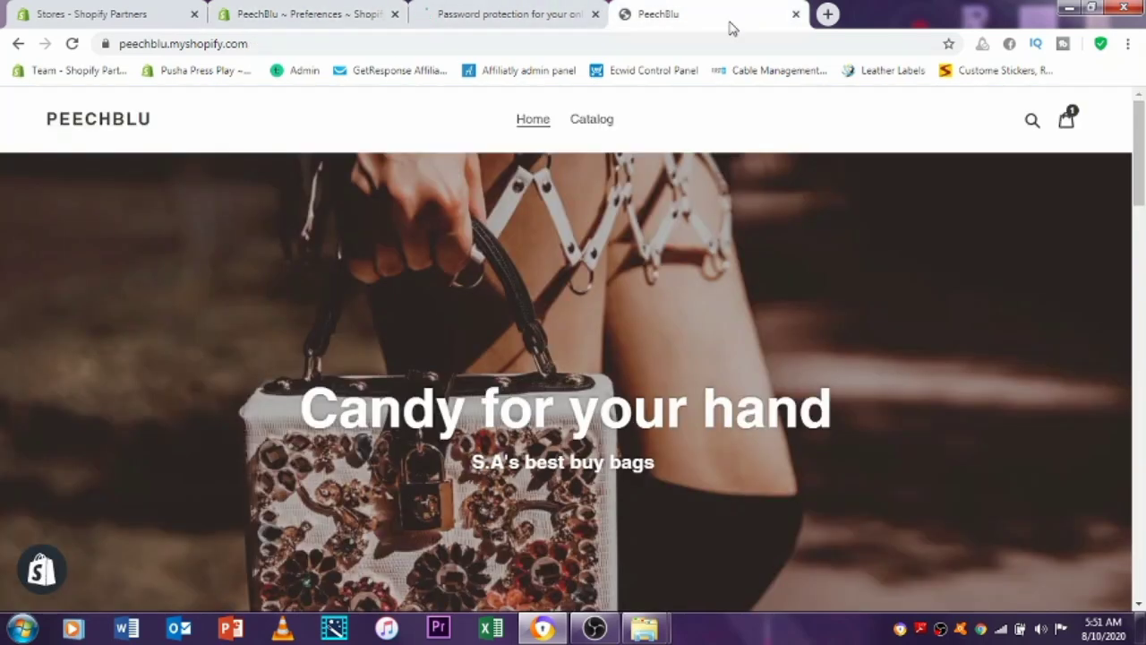
scroll(652, 287, "down", 14)
scroll(653, 291, "up", 3)
scroll(651, 288, "up", 10)
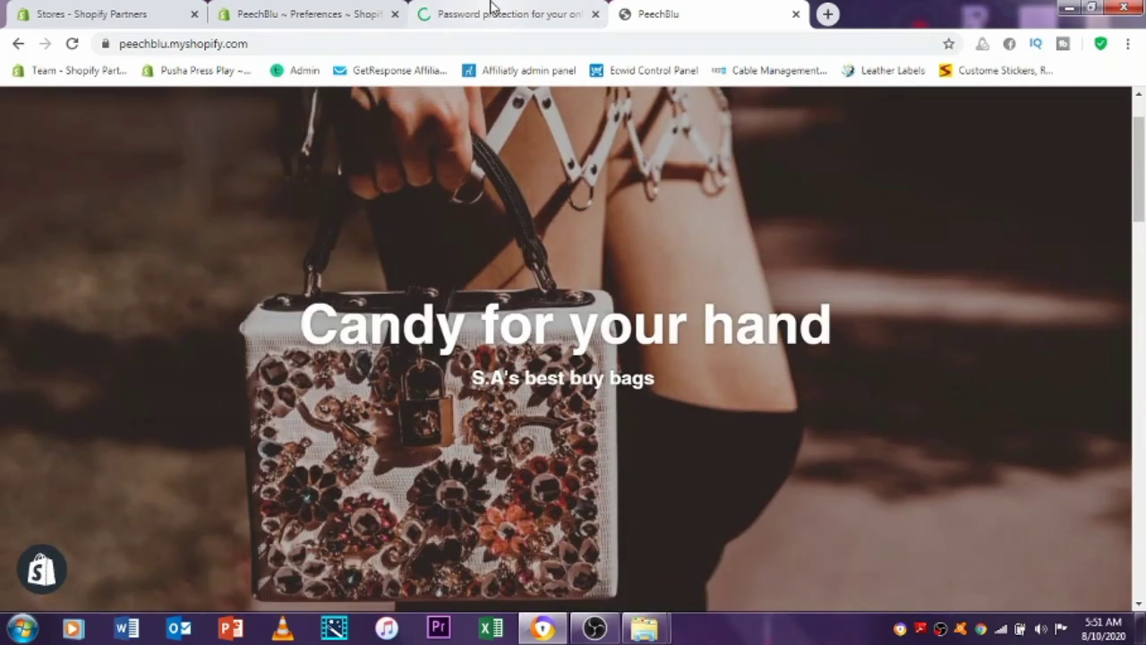
left_click(494, 11)
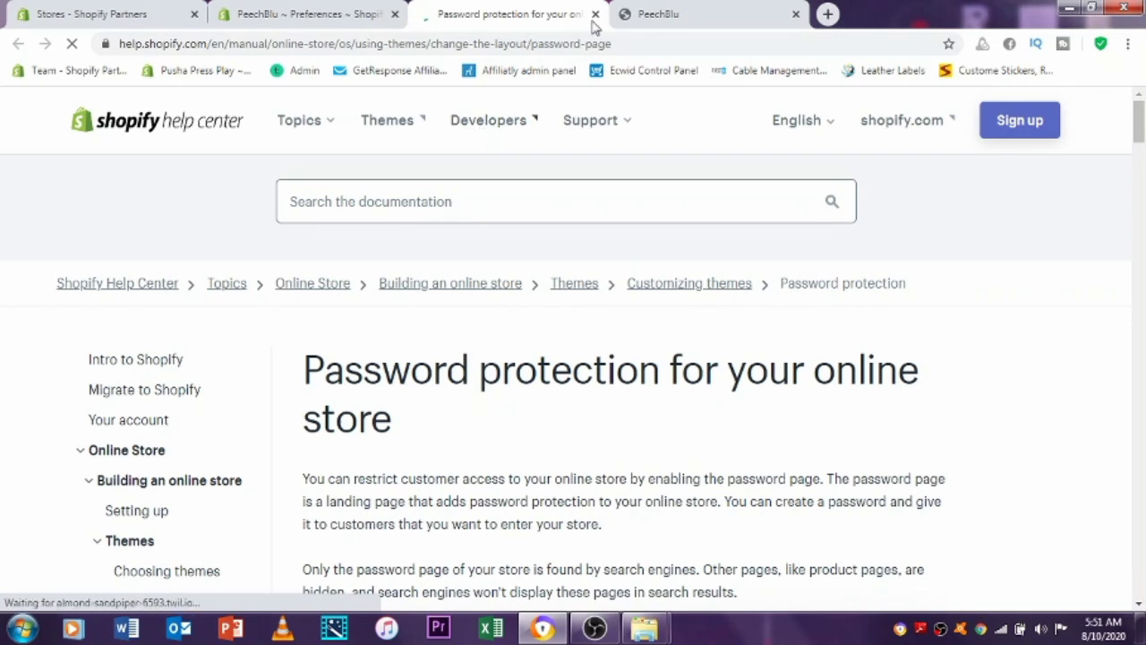
left_click(654, 13)
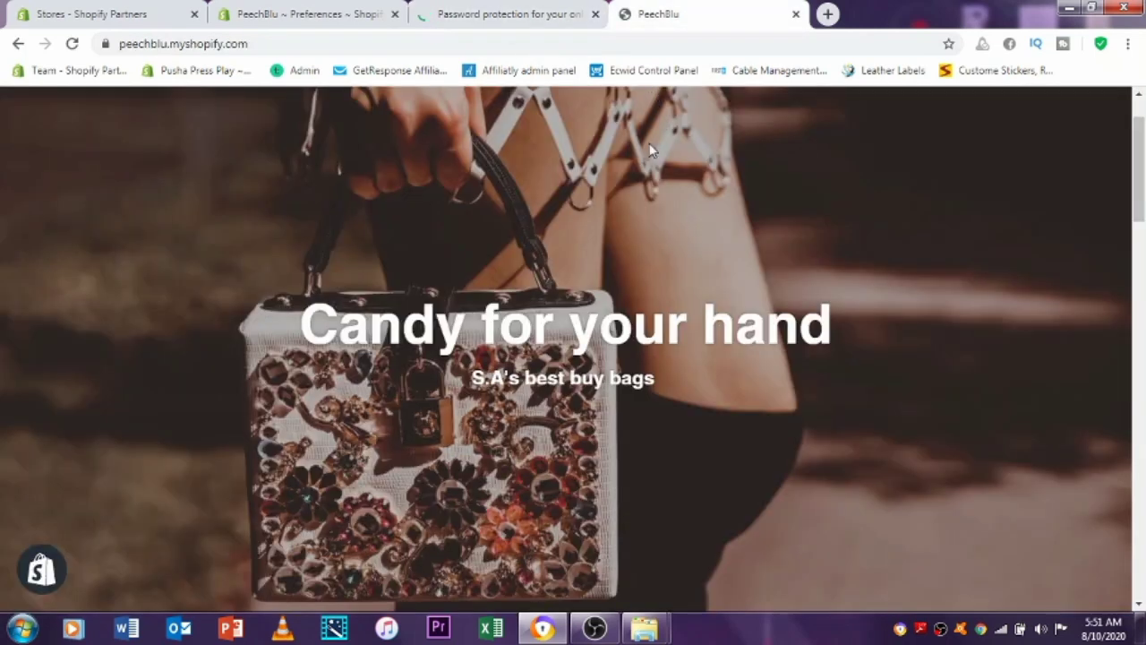
Return to the store preferences and review the spam protection, Facebook Pixel and Google Analytics sections.
left_click(304, 10)
scroll(612, 372, "down", 3)
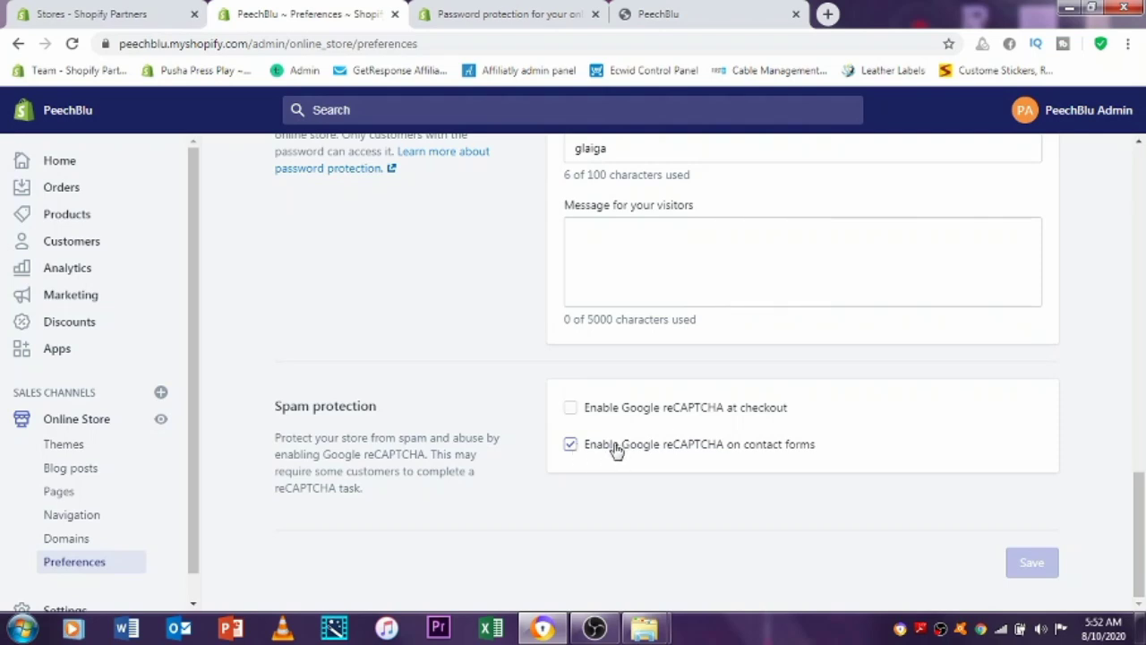
scroll(743, 459, "up", 3)
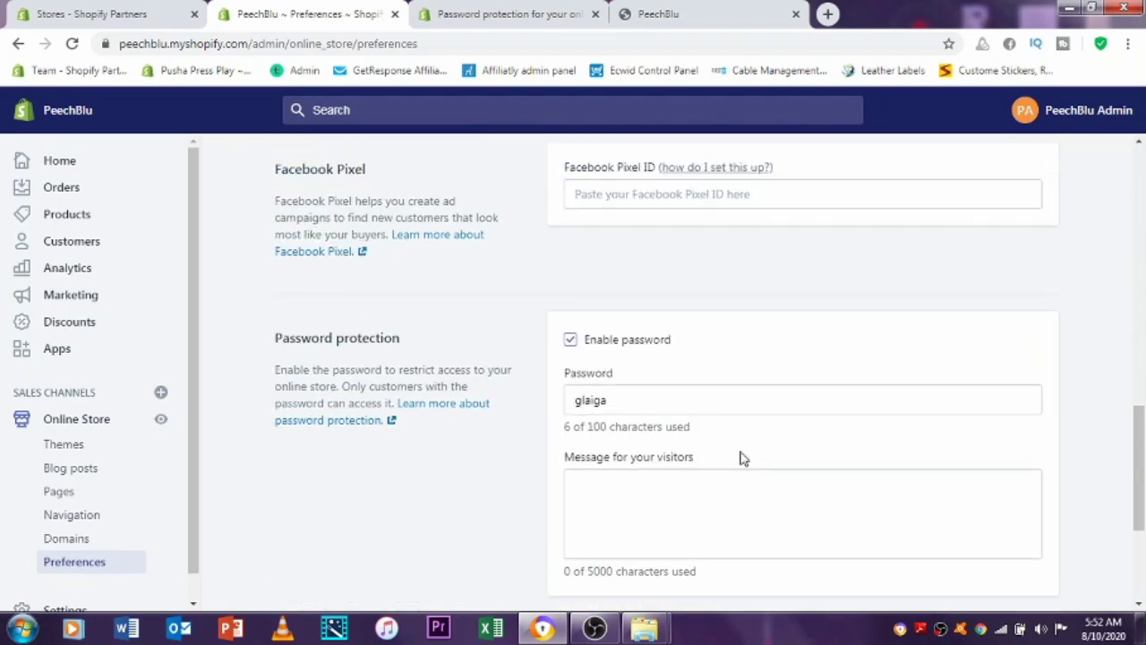
scroll(596, 371, "up", 2)
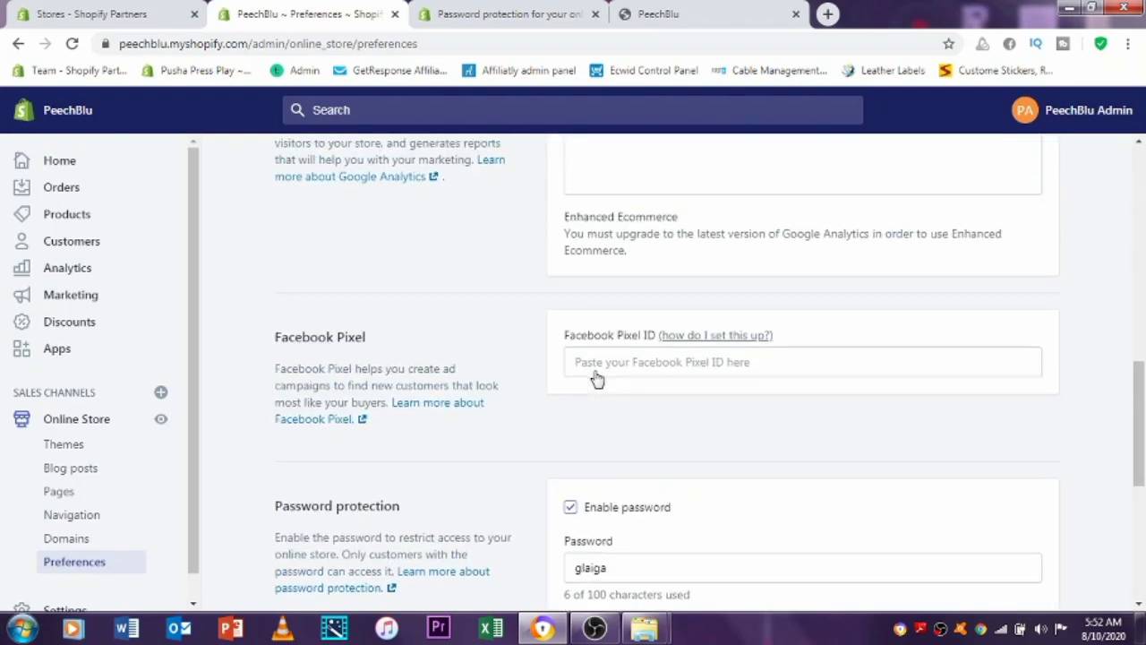
scroll(595, 371, "up", 5)
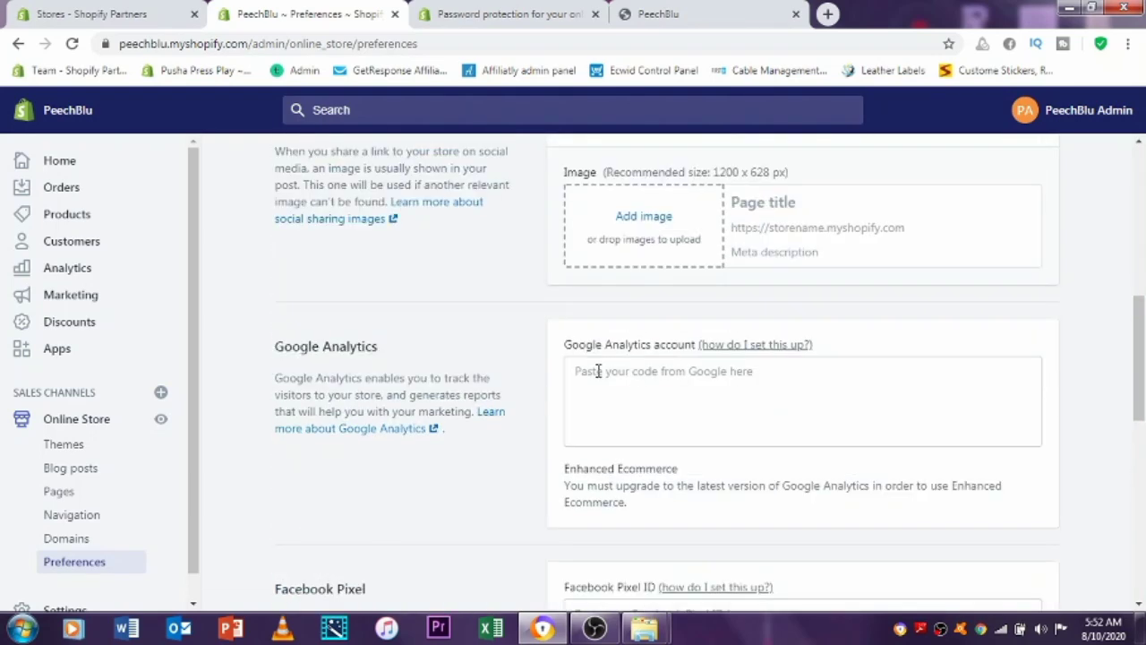
scroll(602, 394, "down", 3)
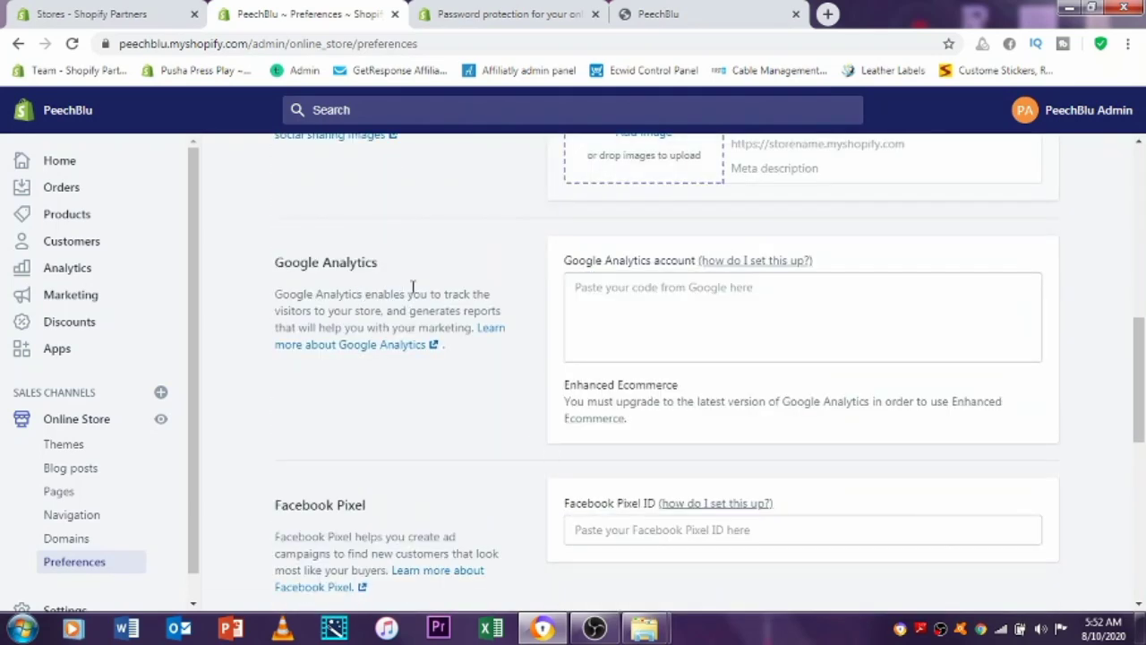
Disable password protection for the online store, save the preferences, and check the password protection section.
scroll(636, 242, "up", 7)
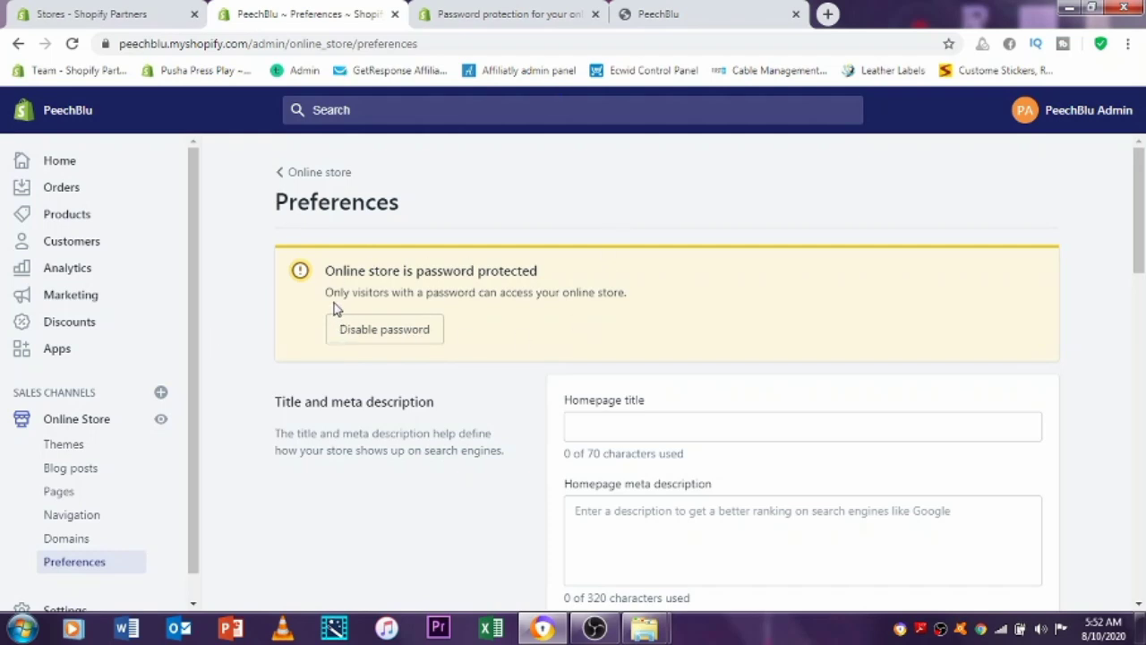
scroll(409, 337, "down", 4)
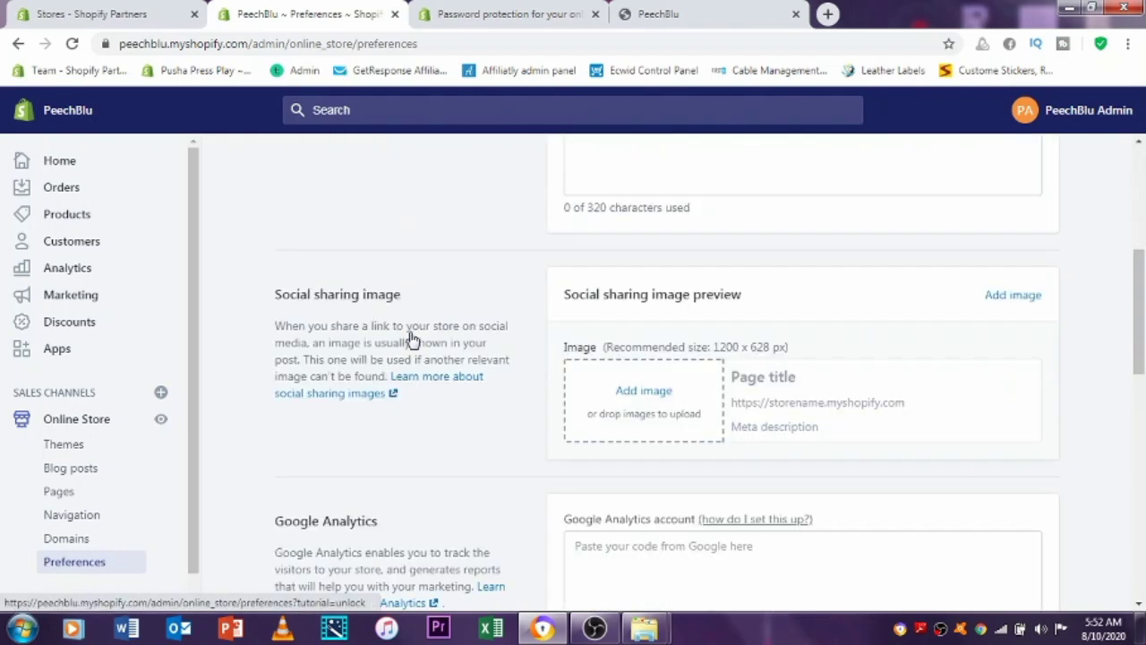
scroll(409, 337, "down", 8)
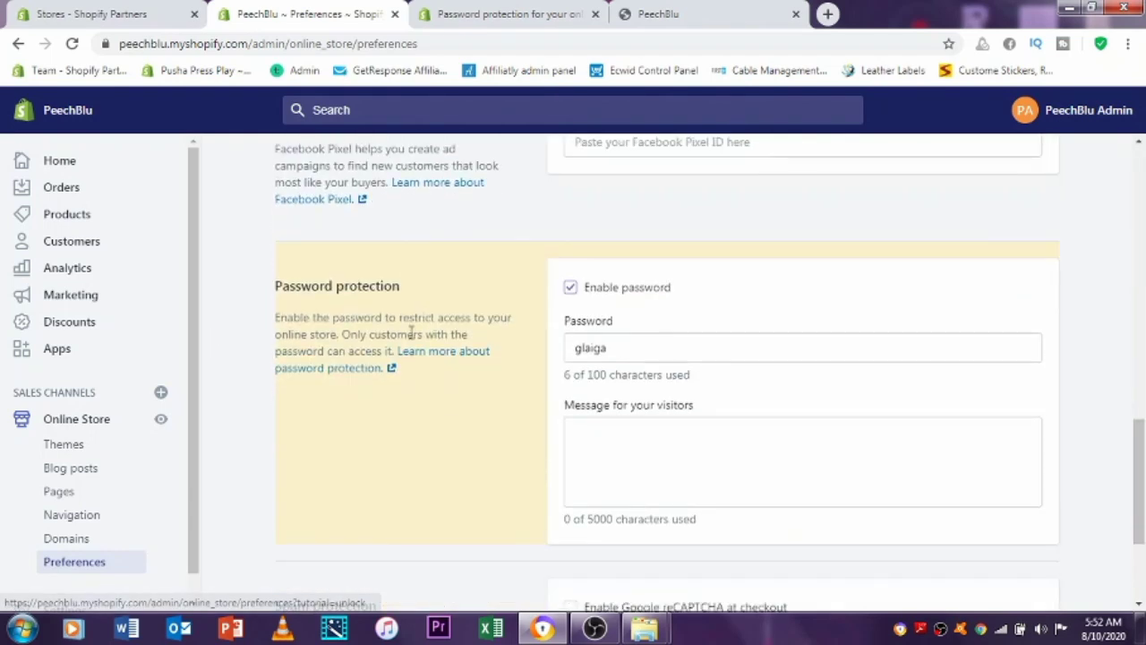
left_click(571, 289)
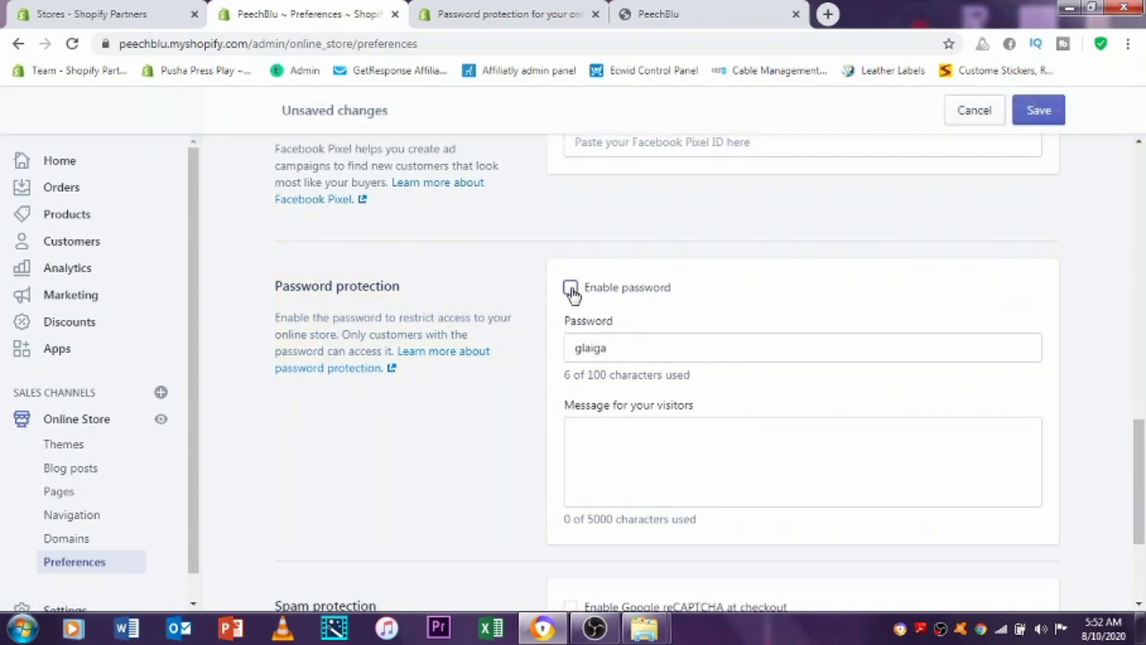
left_click(1036, 112)
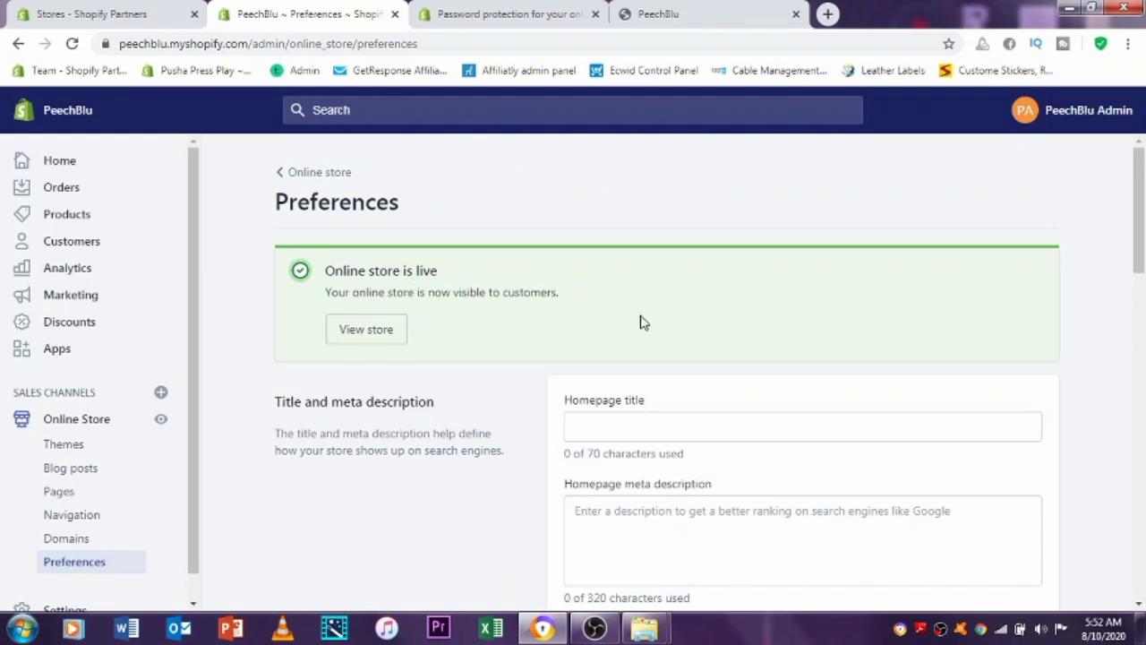
scroll(678, 381, "down", 10)
scroll(678, 397, "down", 1)
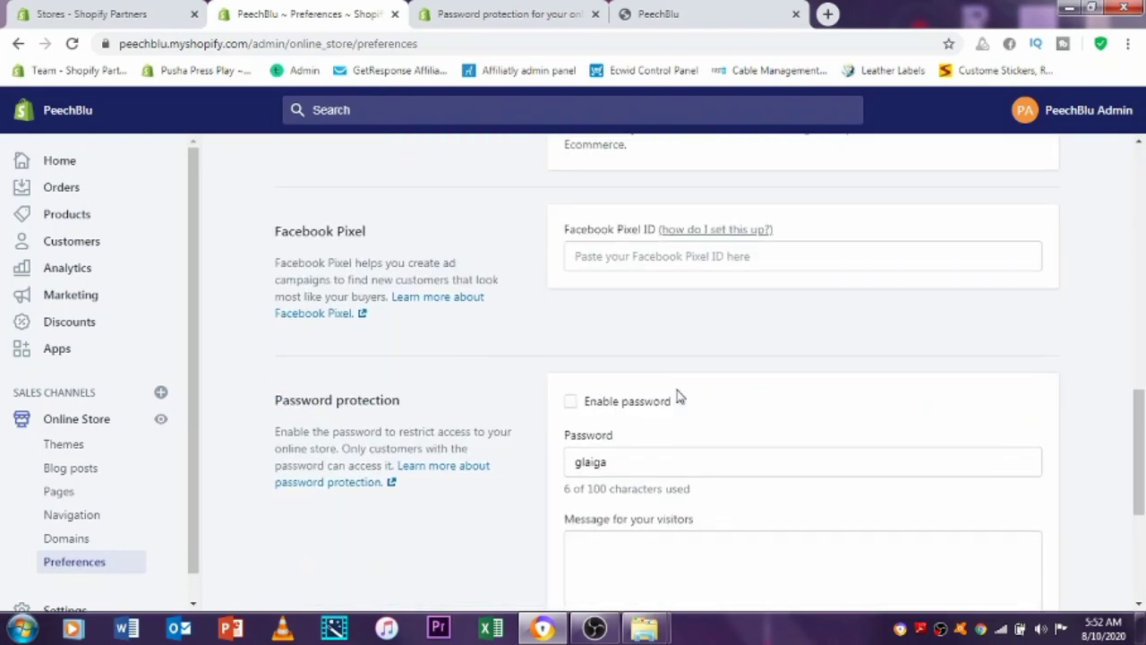
Re-enable password protection for the online store, save the preferences, and review the password protection section.
left_click(571, 401)
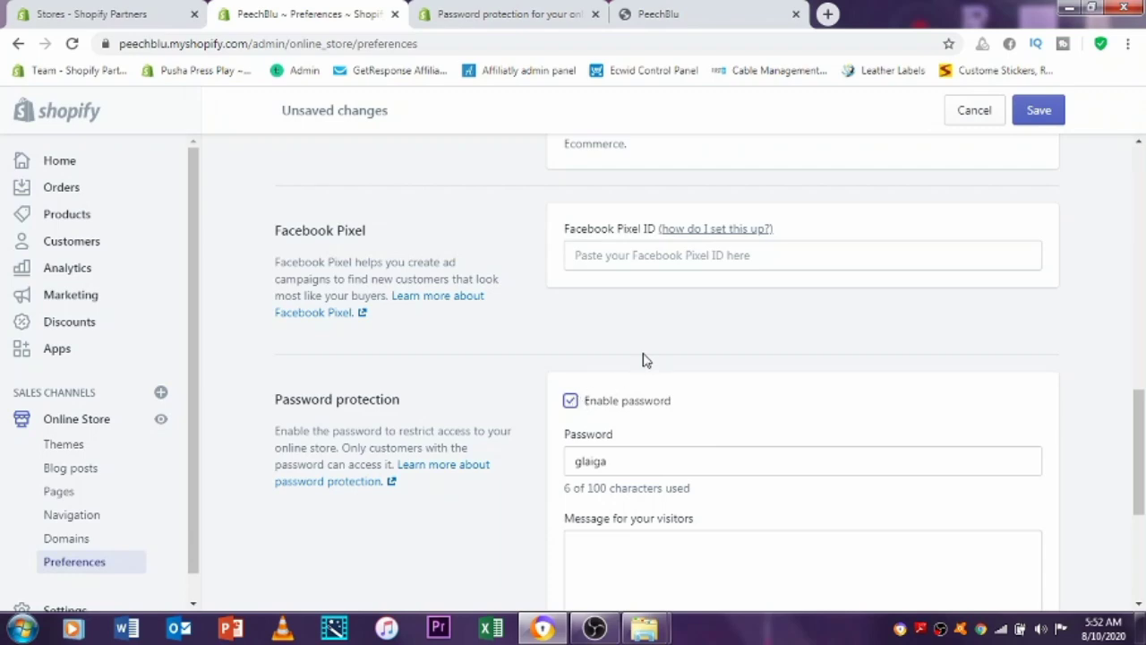
scroll(645, 359, "up", 10)
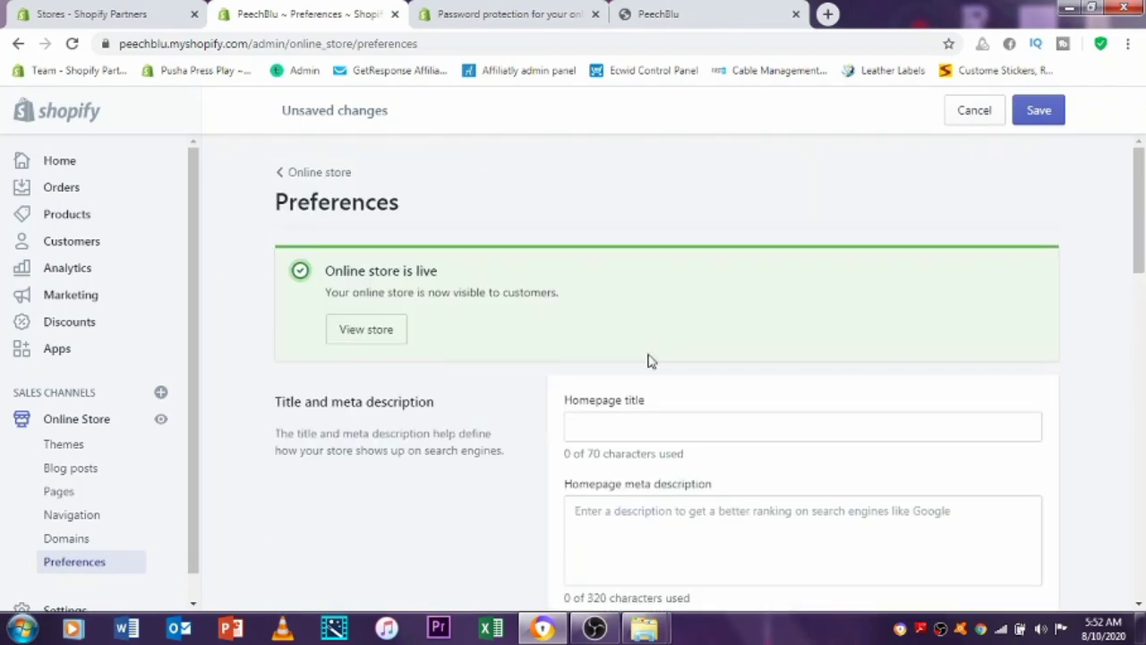
scroll(651, 361, "down", 15)
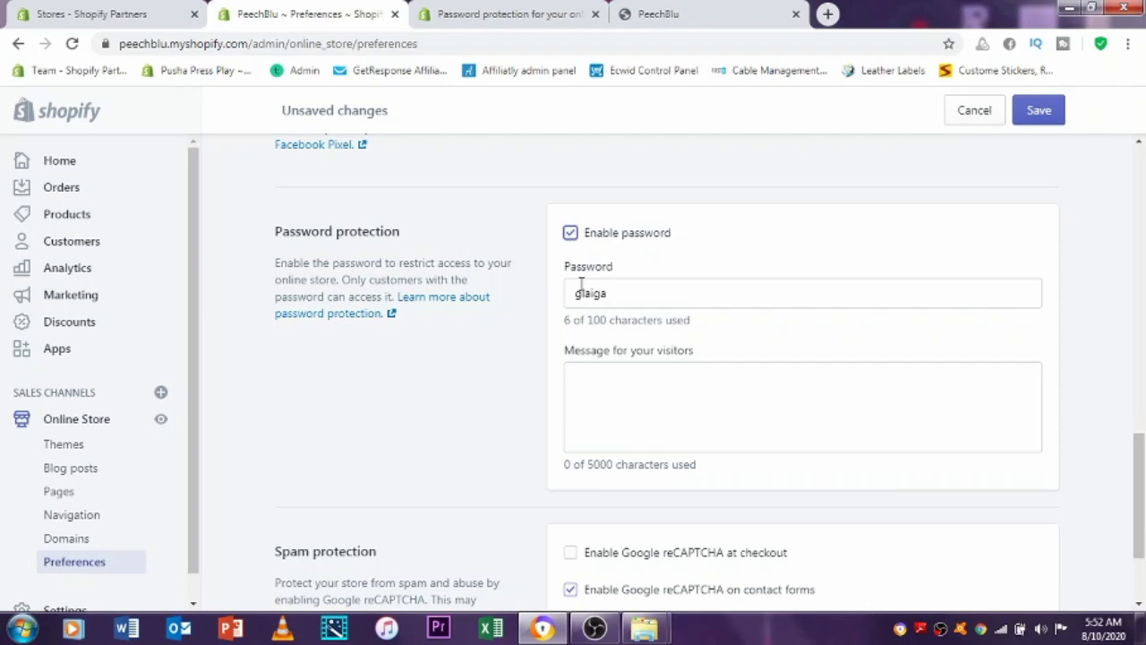
scroll(517, 373, "up", 6)
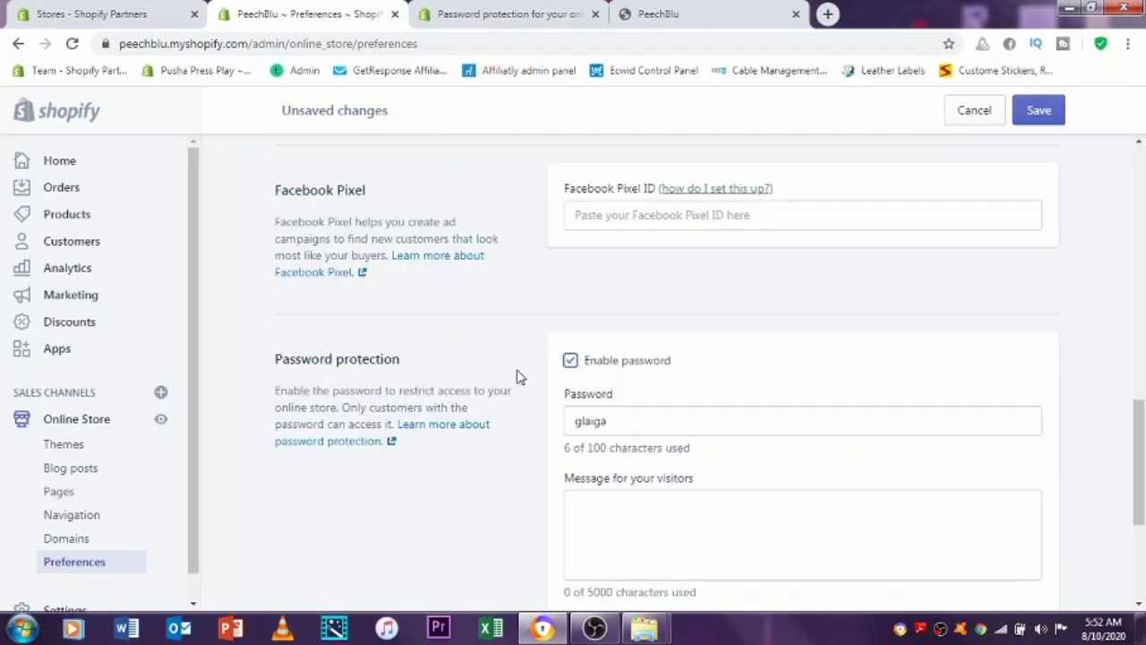
left_click(1037, 111)
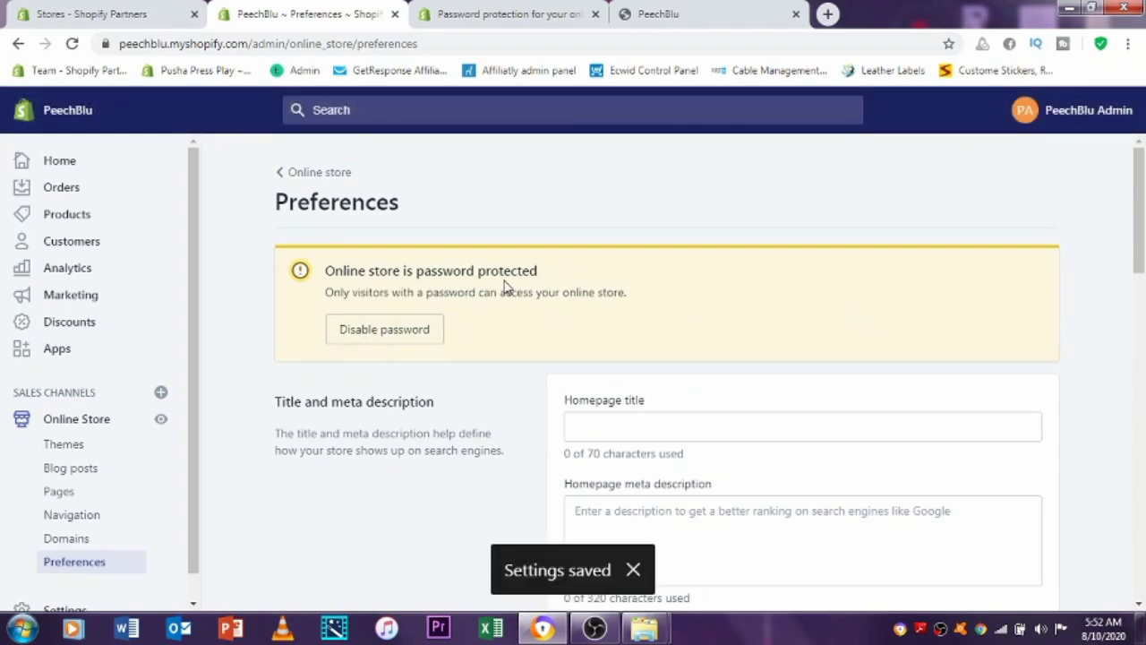
scroll(463, 271, "down", 15)
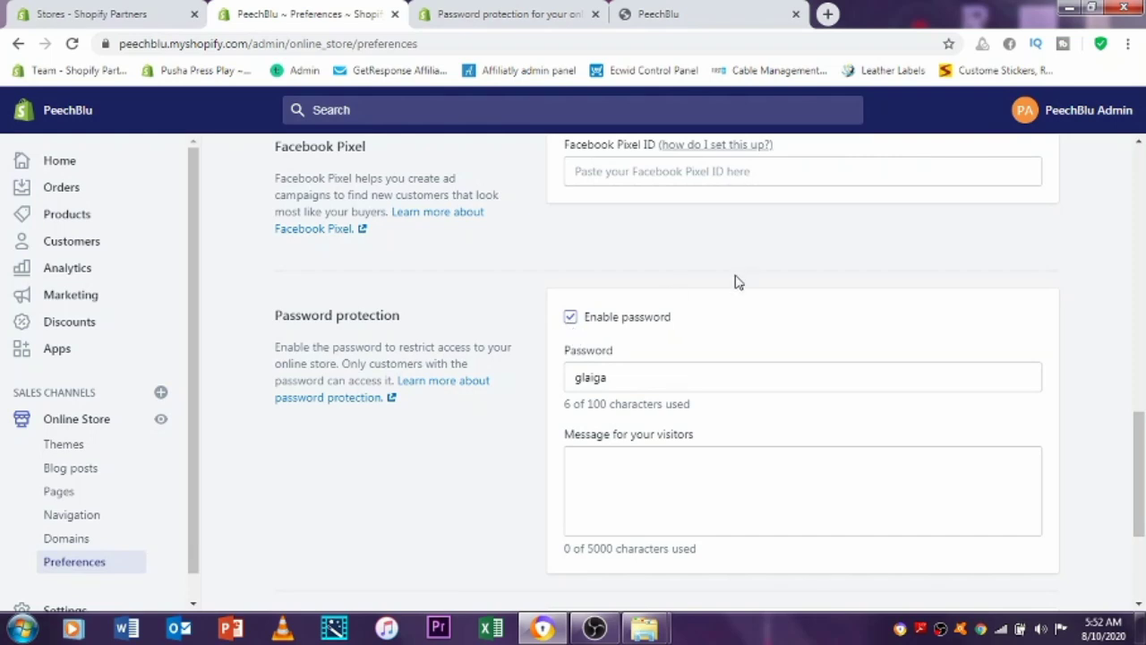
scroll(735, 282, "down", 3)
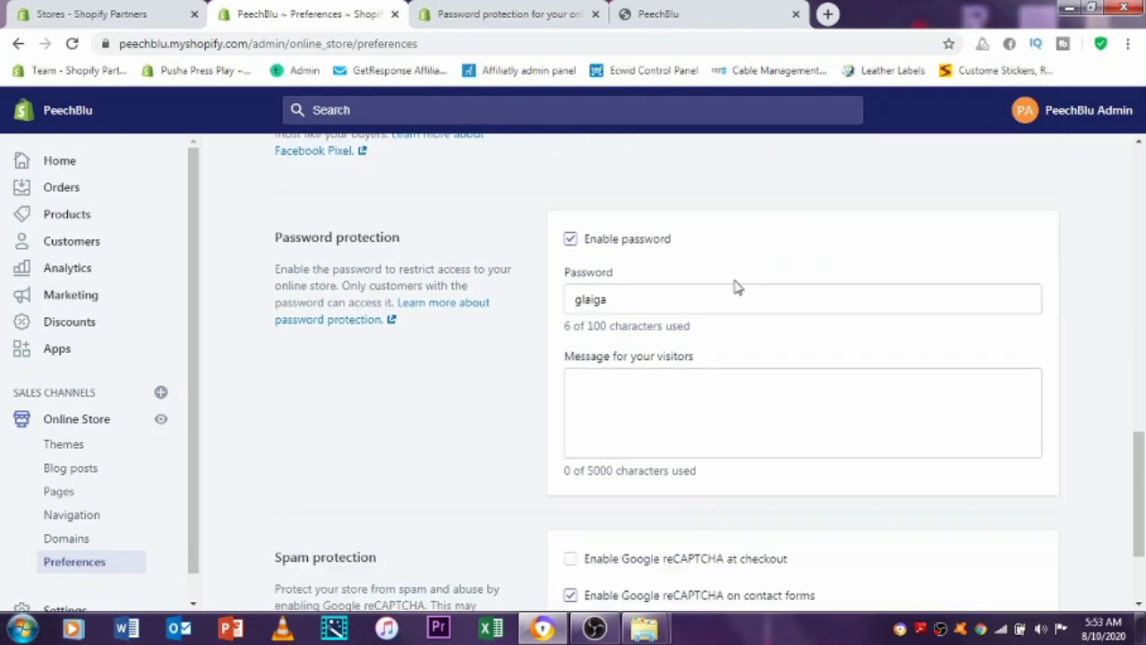
scroll(728, 289, "up", 5)
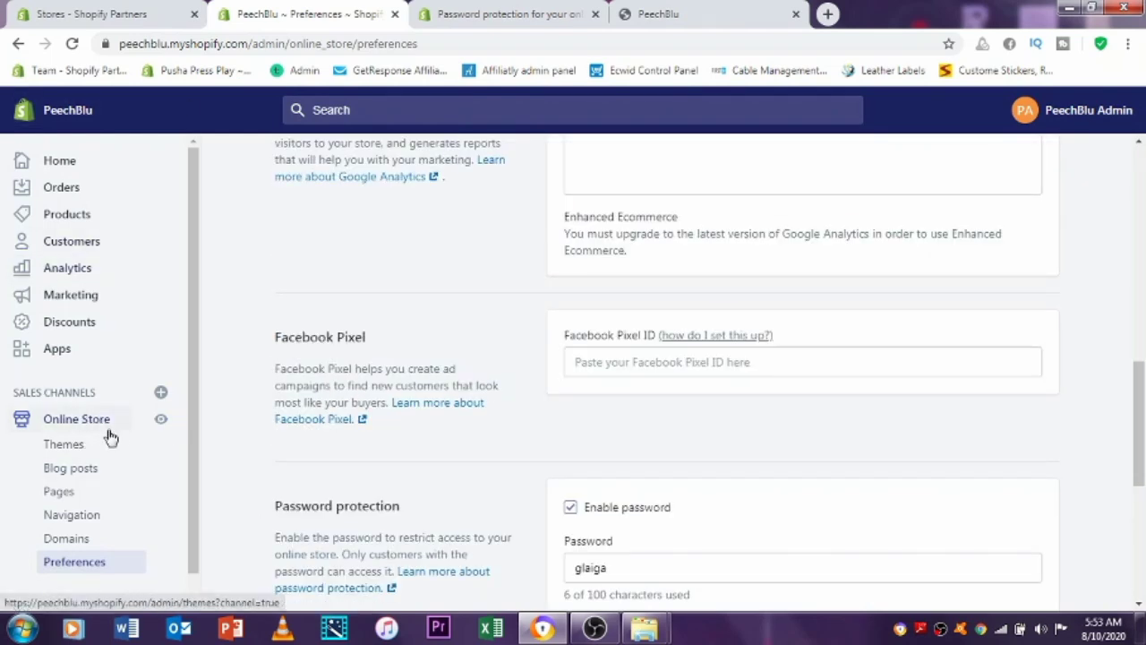
Look through the storefront's home page and product catalog, and close the storefront tab.
left_click(161, 421)
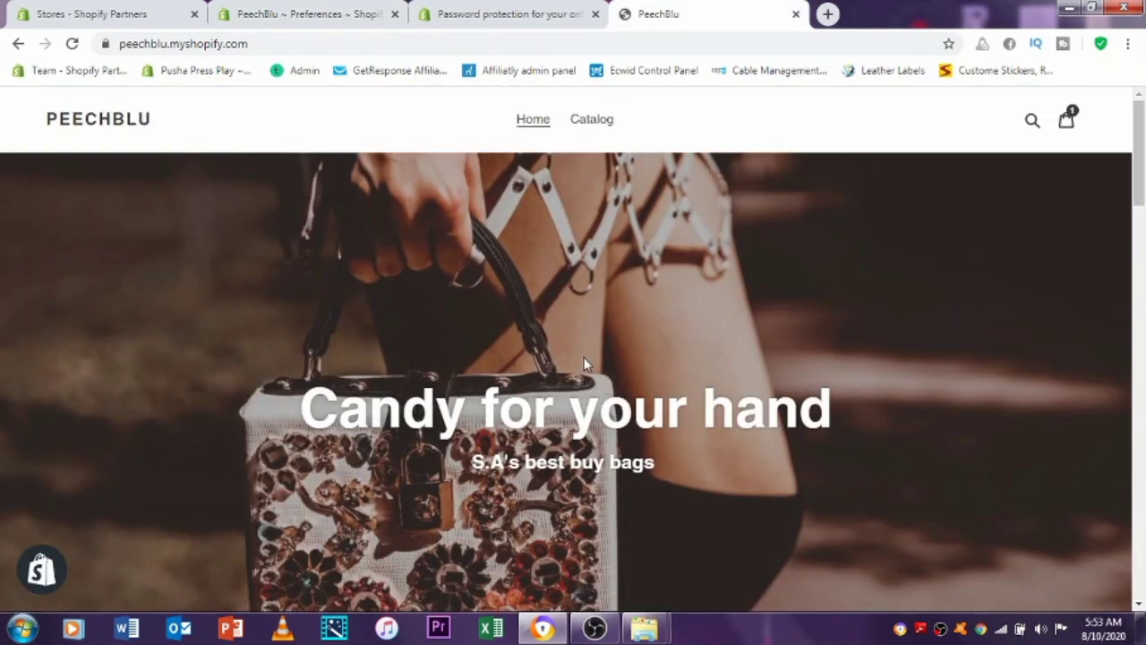
scroll(583, 364, "down", 15)
scroll(501, 394, "down", 2)
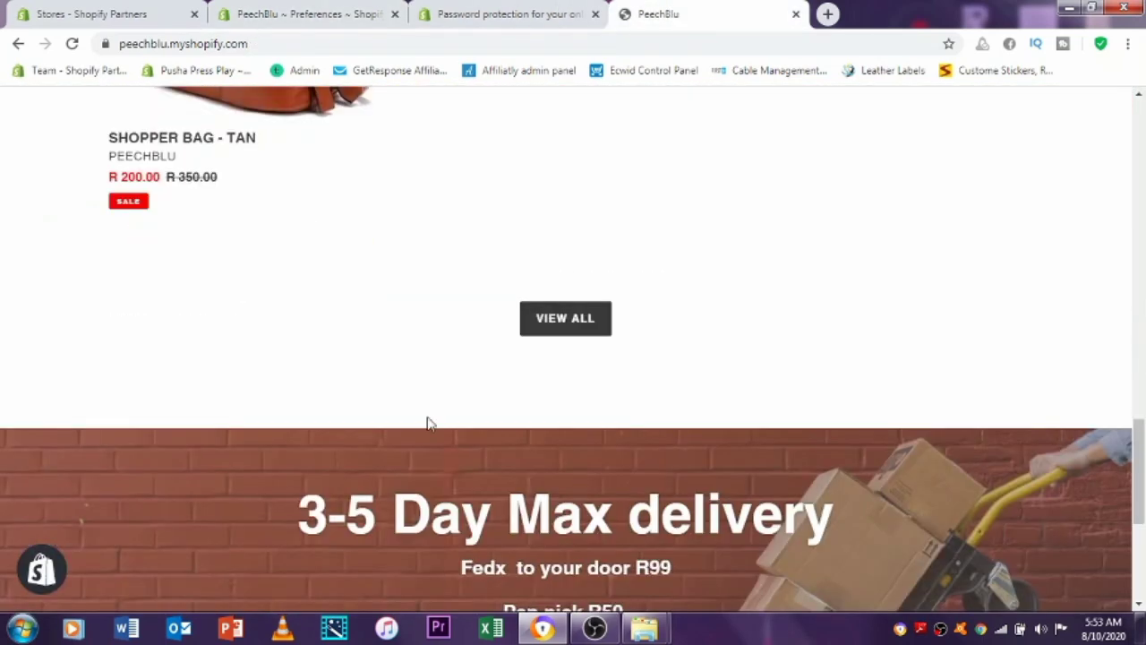
scroll(430, 424, "up", 3)
scroll(434, 428, "down", 6)
scroll(434, 426, "up", 20)
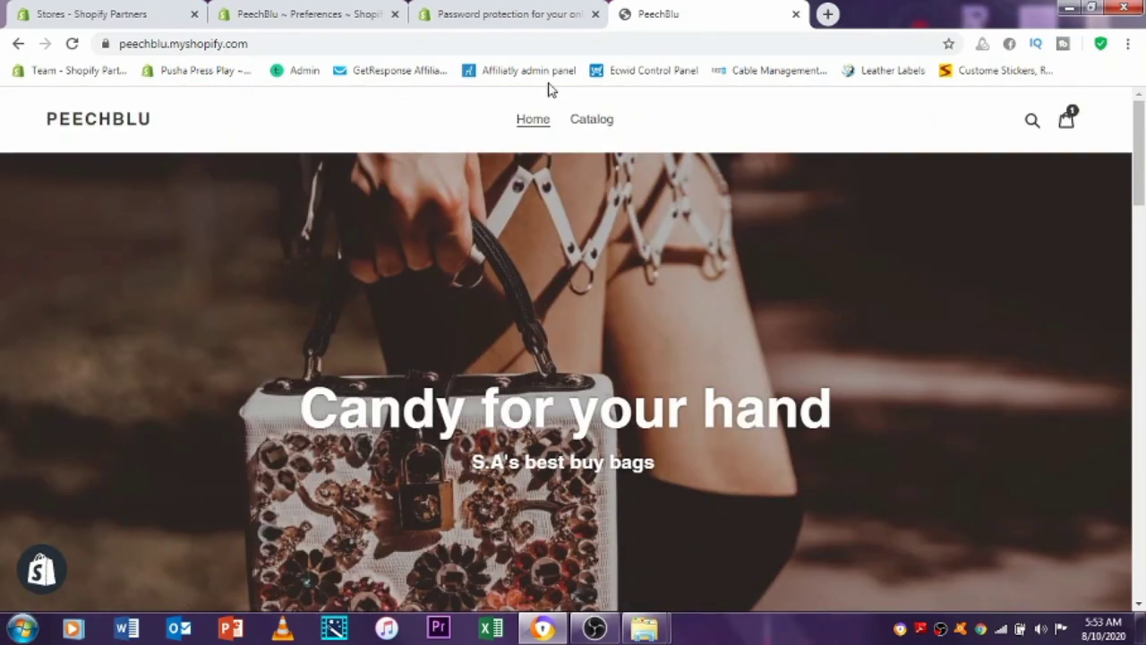
left_click(586, 119)
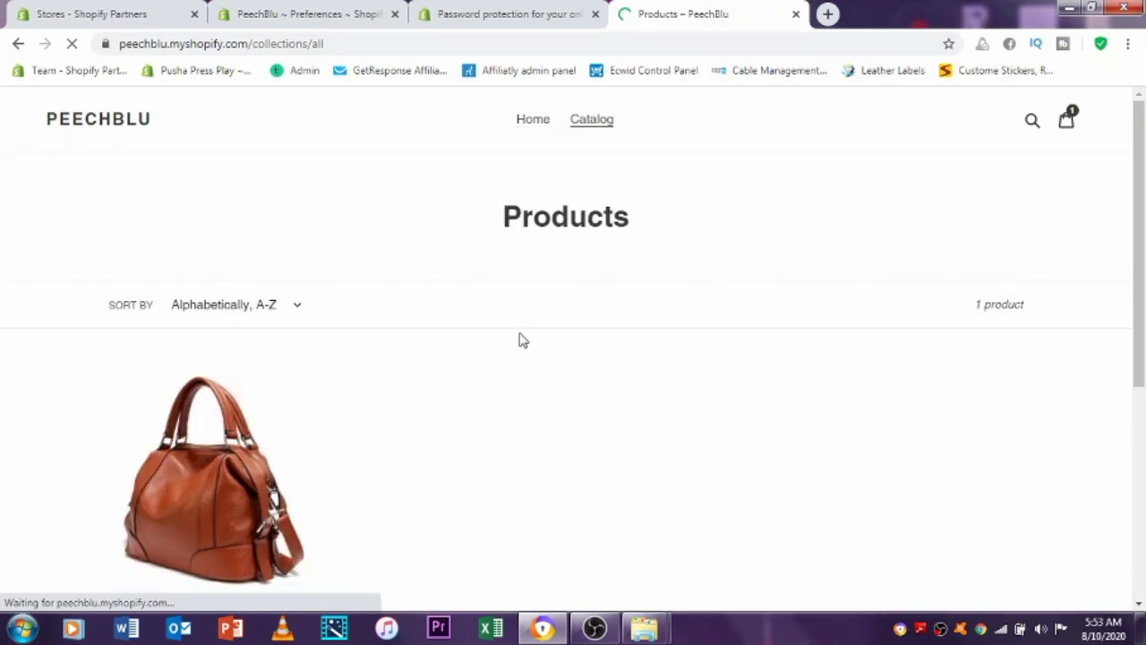
scroll(523, 319, "down", 5)
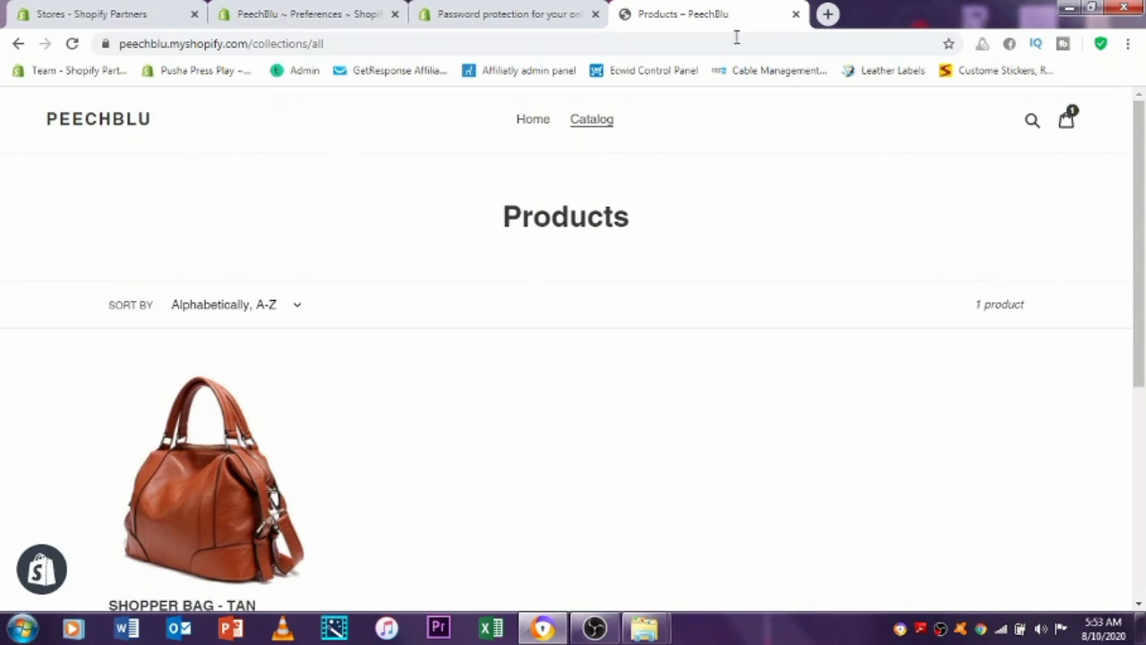
left_click(795, 15)
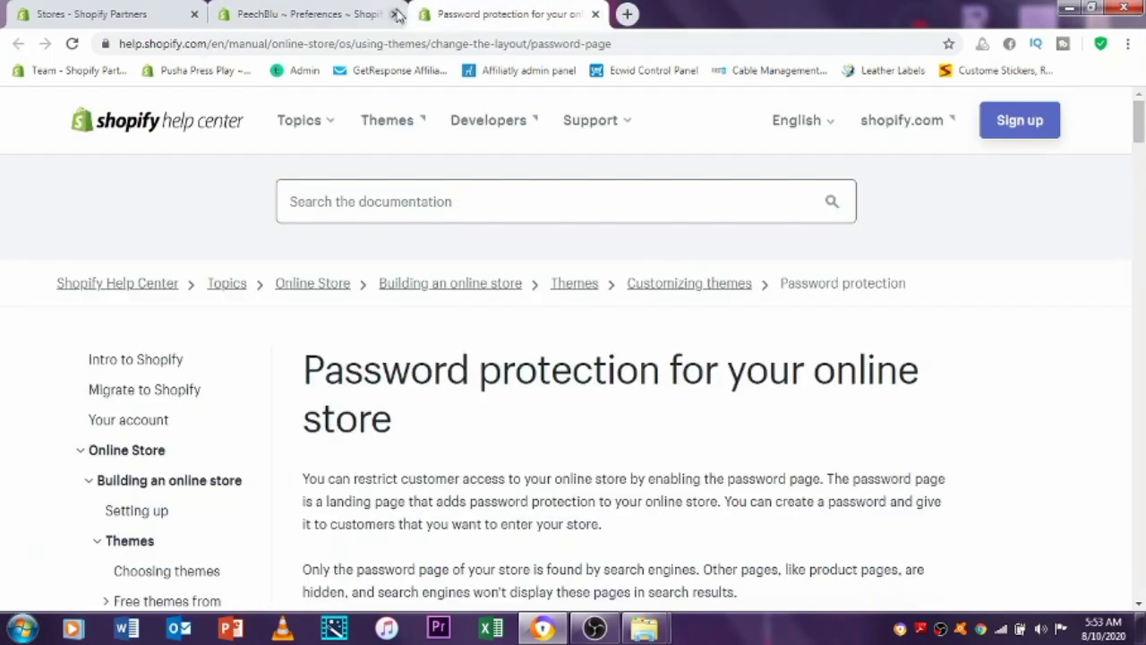
Return to the store admin's home page and open the current Debut theme for customization from its theme setup task.
left_click(323, 13)
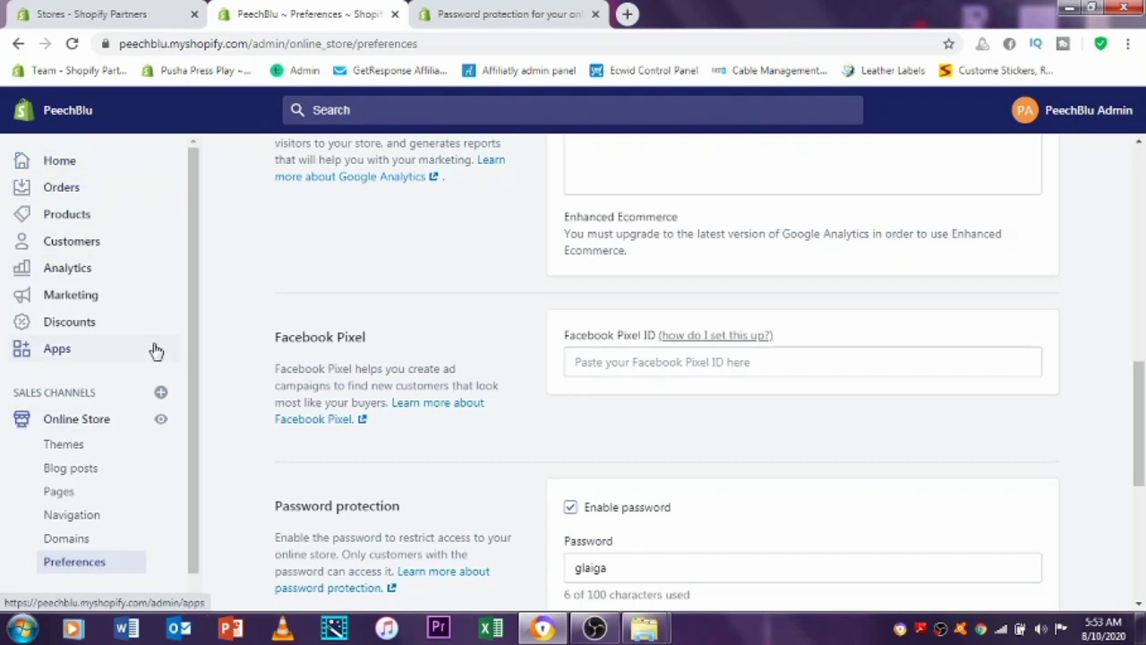
left_click(19, 164)
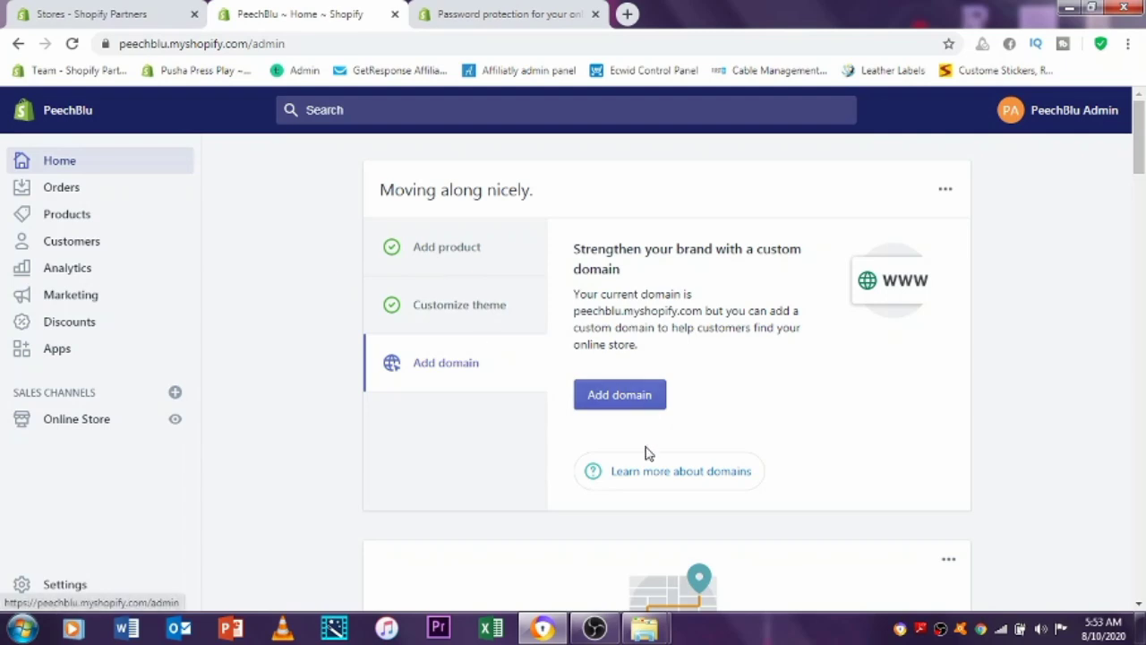
left_click(480, 306)
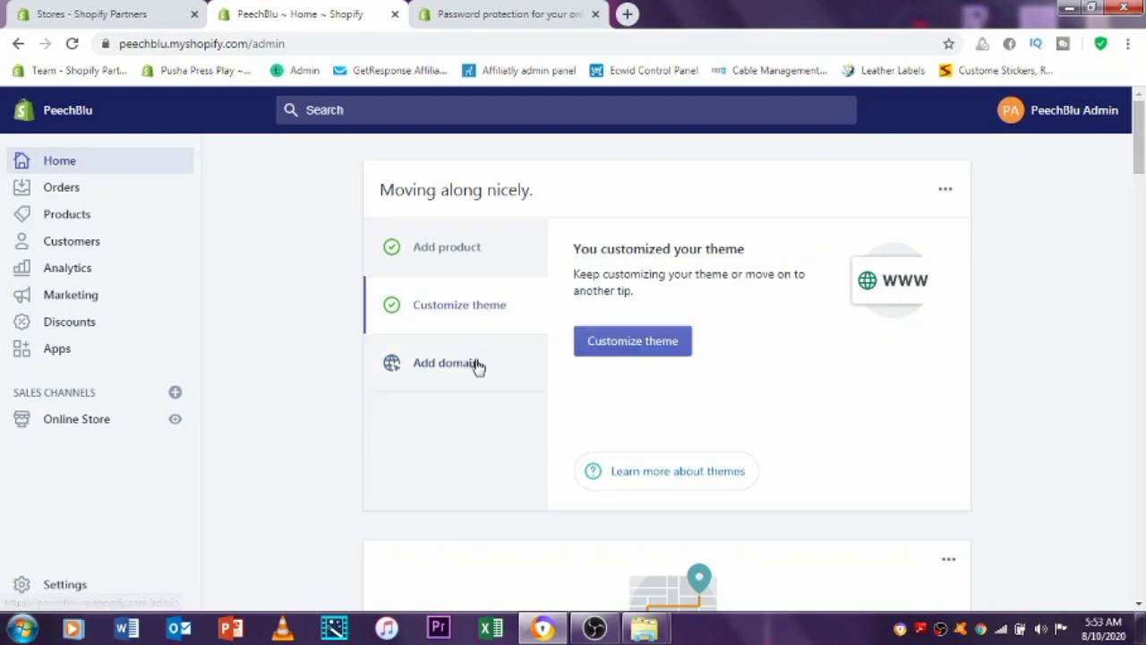
left_click(657, 347)
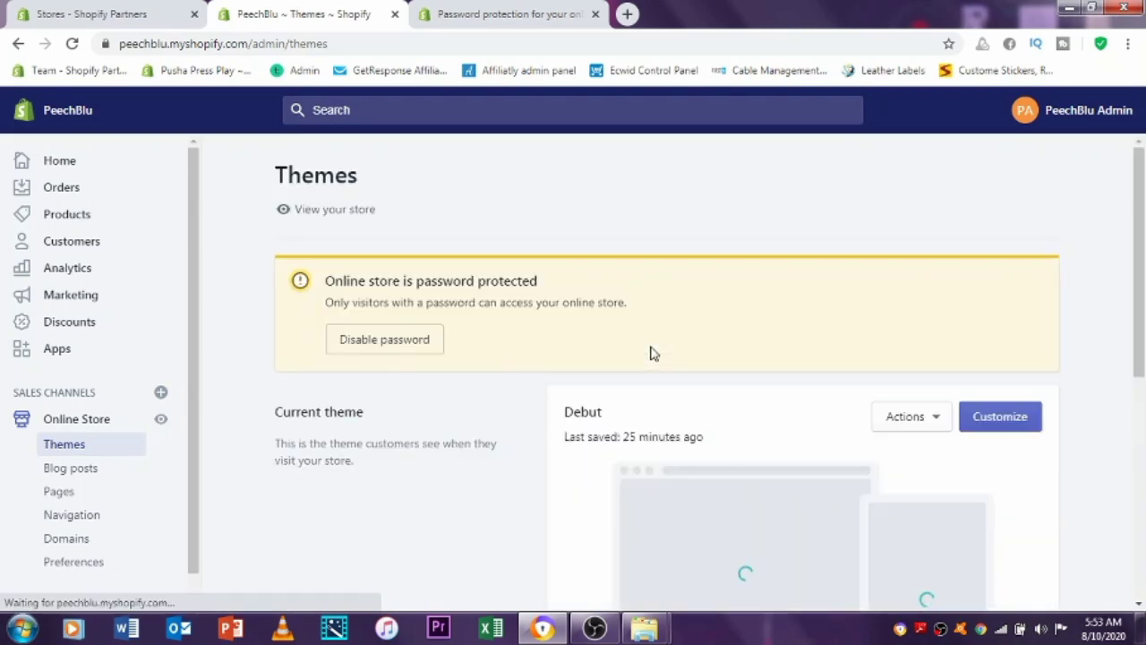
left_click(993, 426)
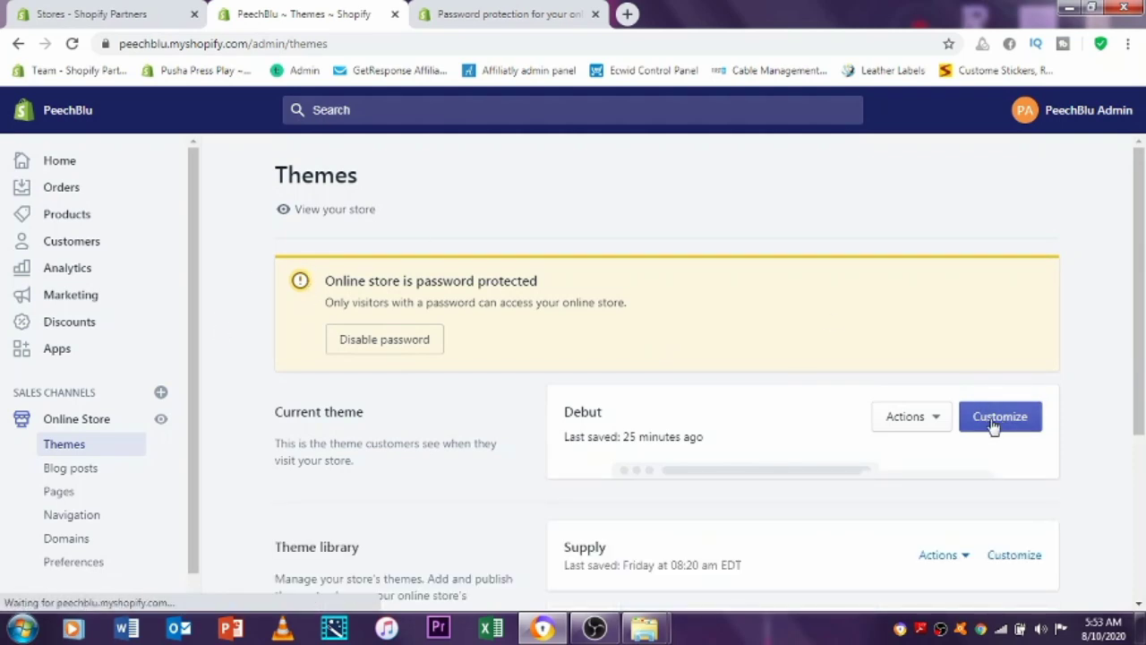
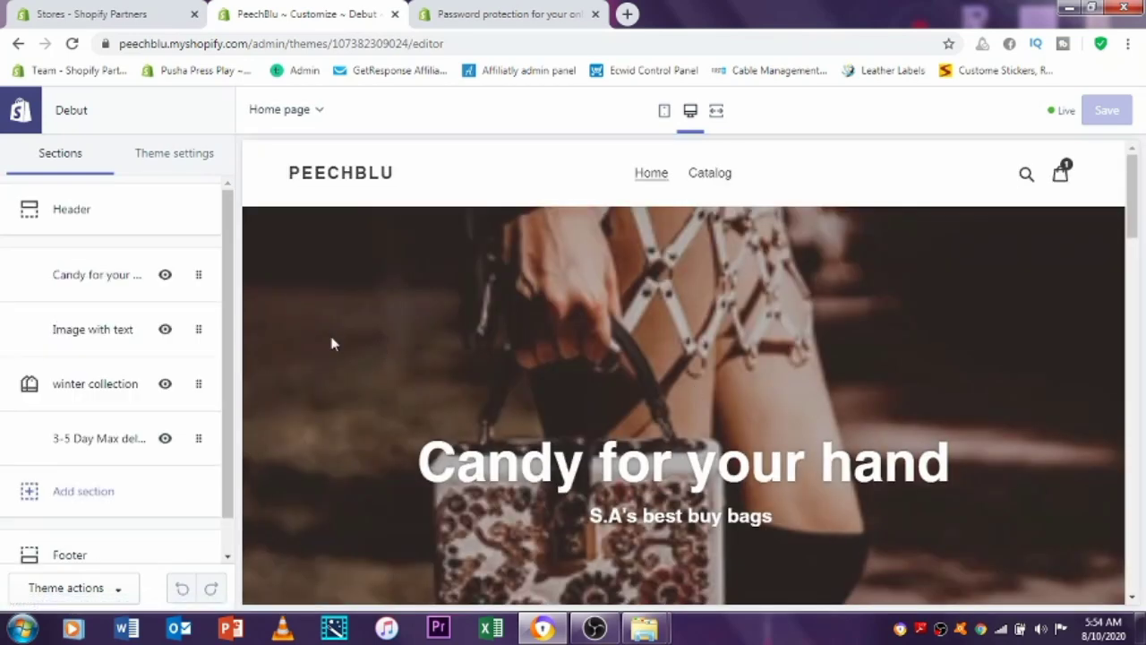
Upload the Fashion Habits logo from the Downloads folder and select it as the header's logo image.
left_click_drag(233, 307, 197, 175)
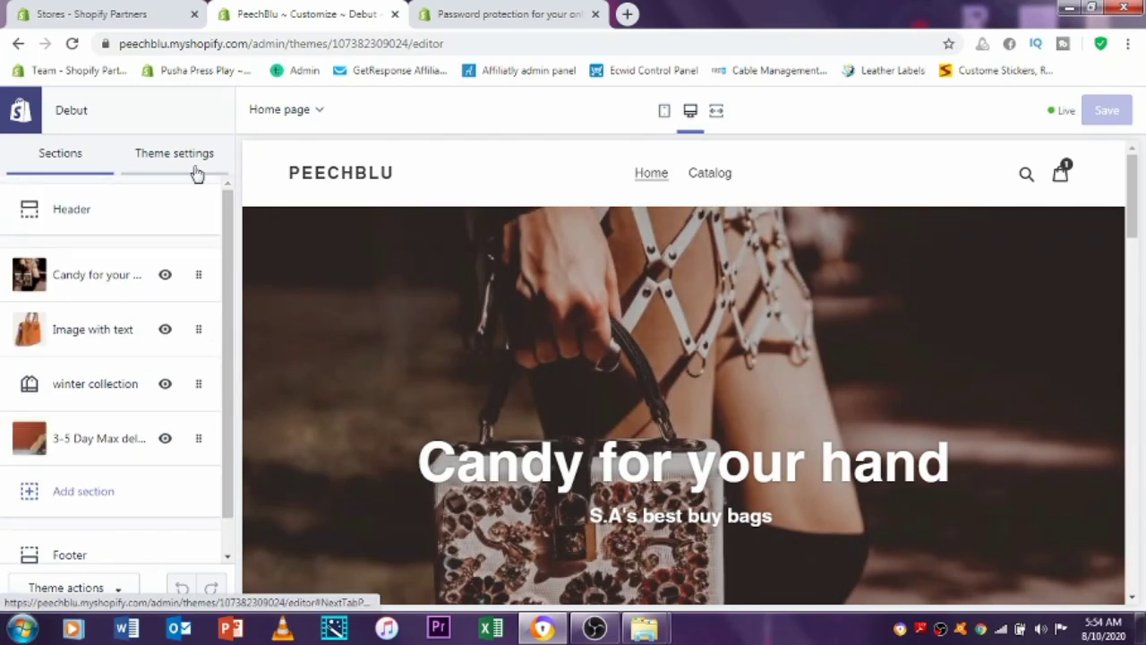
left_click(59, 222)
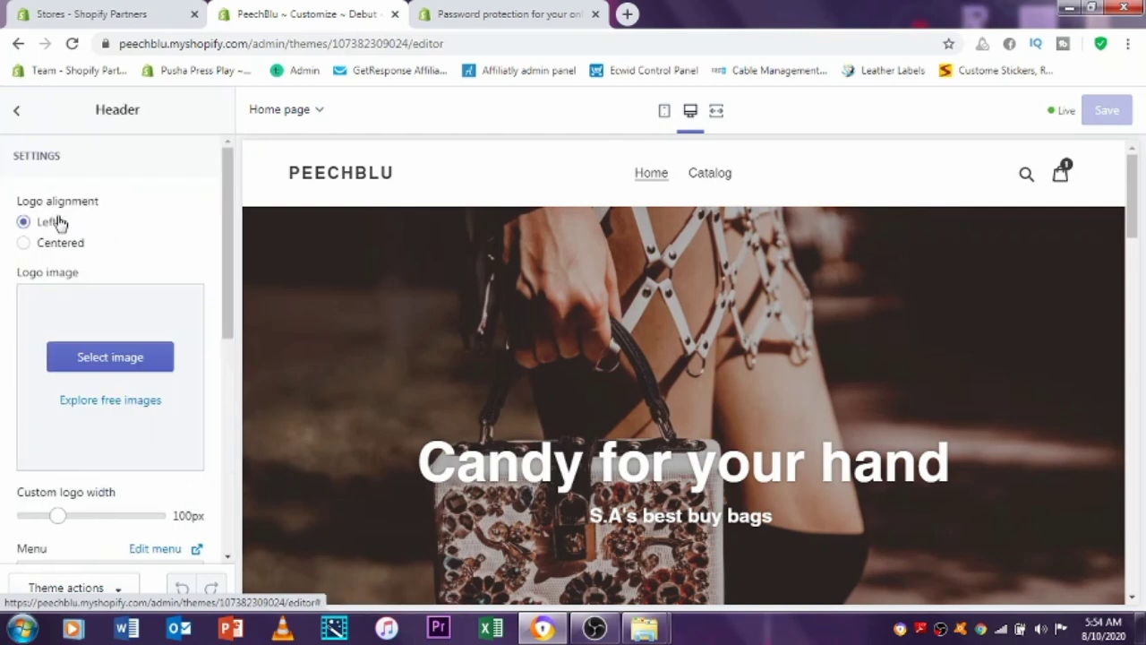
left_click(81, 349)
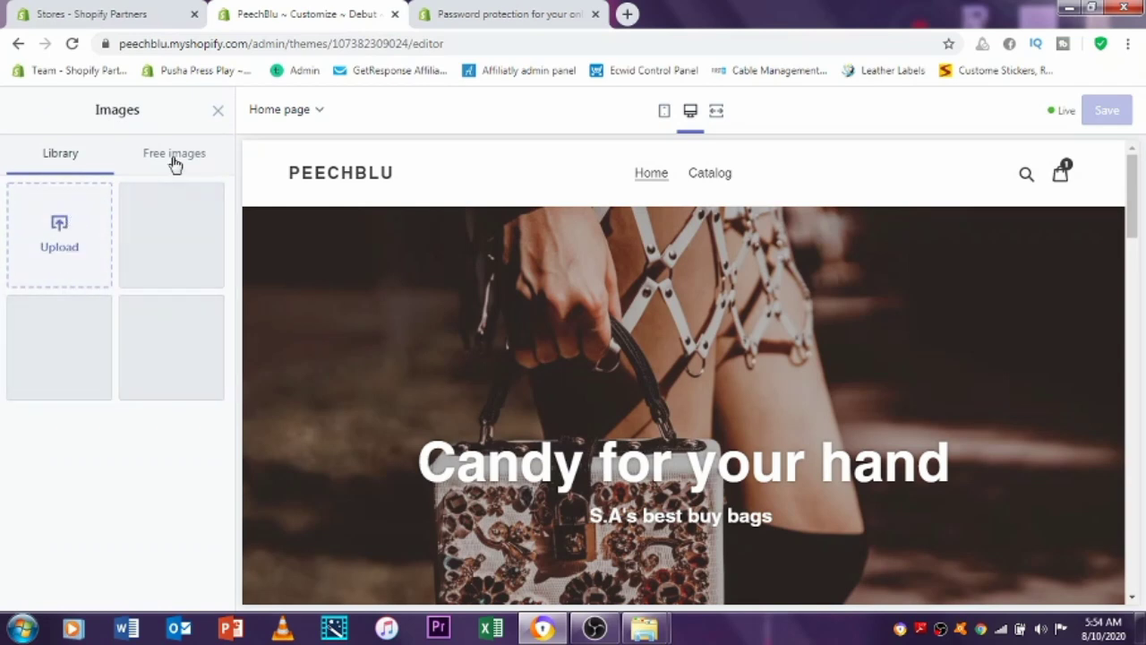
left_click(175, 162)
left_click(43, 160)
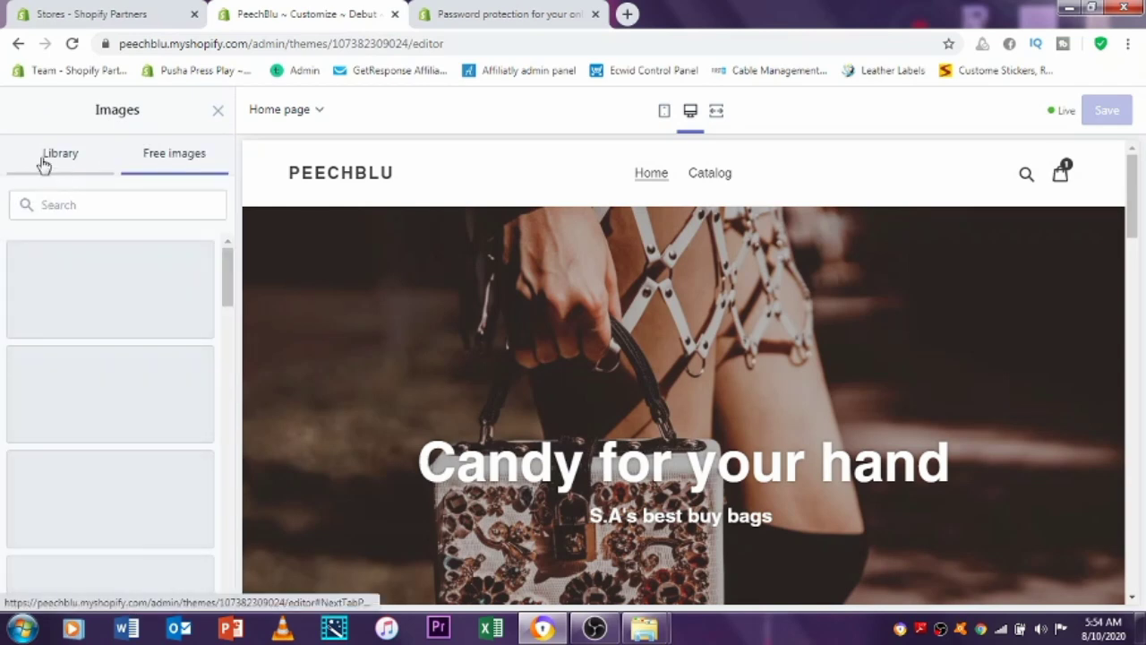
left_click(52, 257)
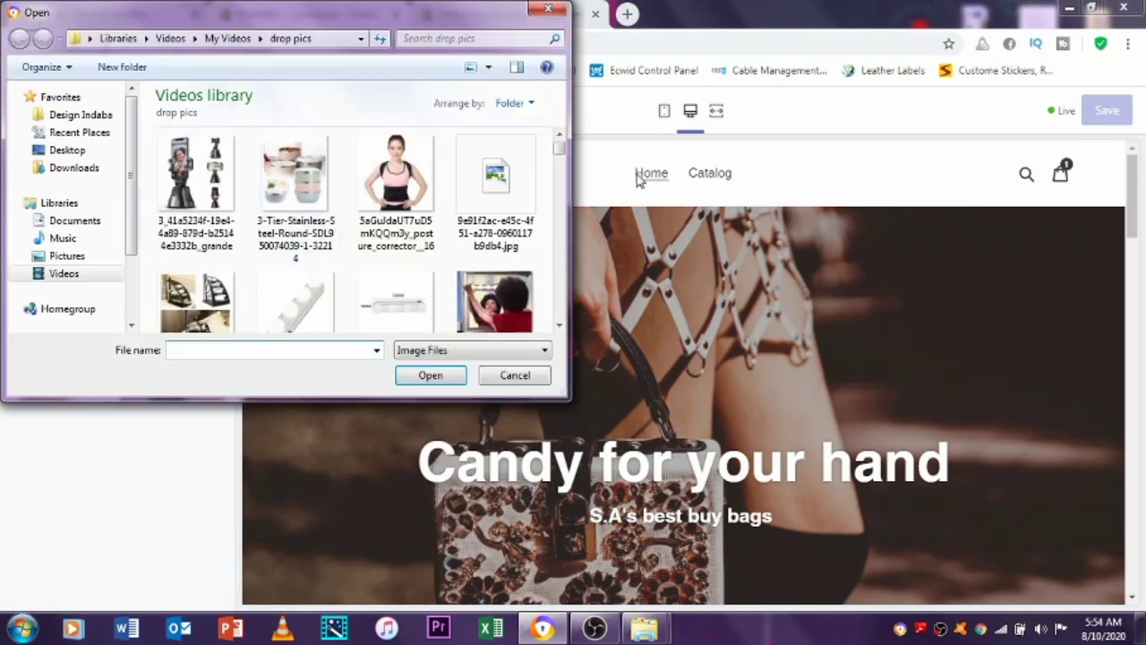
left_click_drag(559, 154, 540, 271)
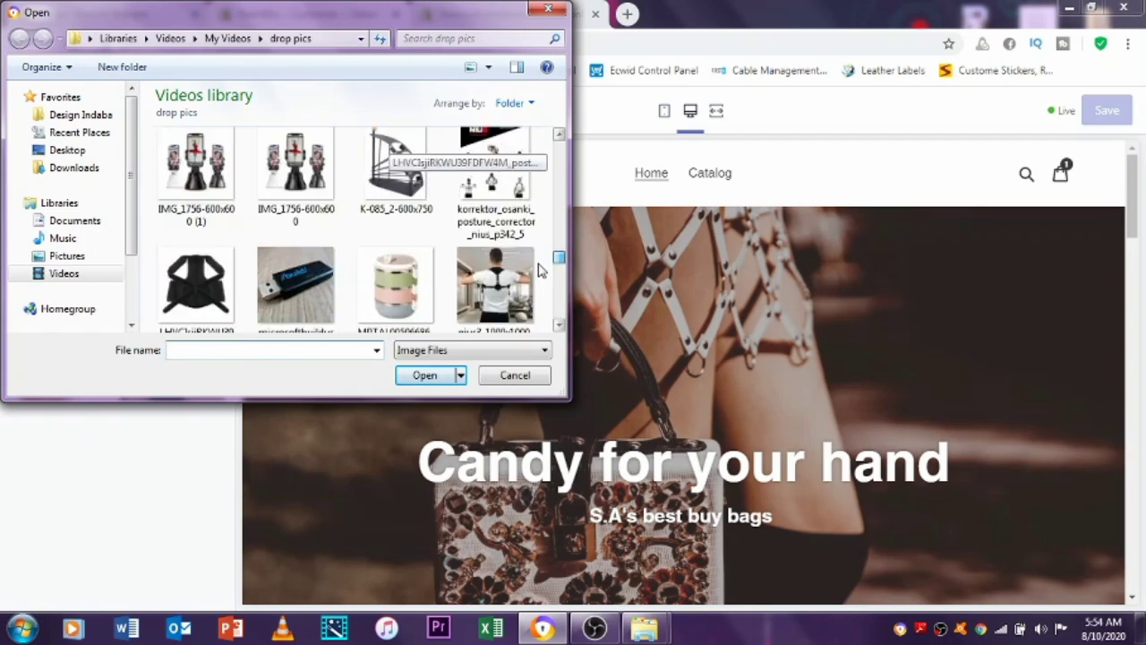
left_click(56, 169)
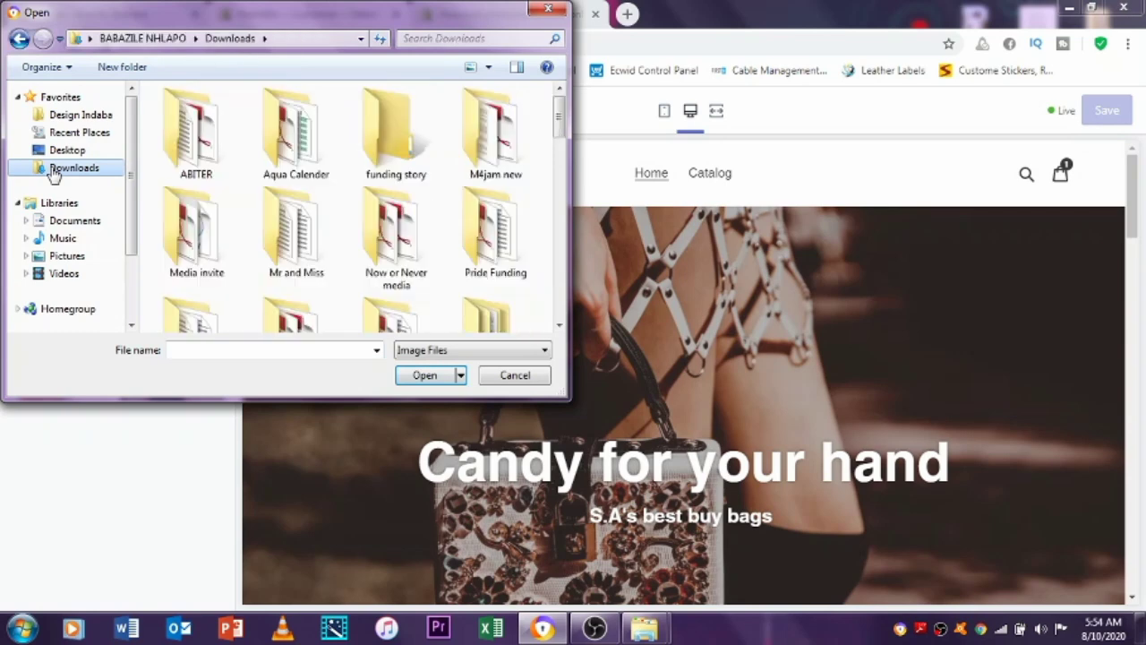
left_click_drag(558, 117, 547, 234)
double_click(407, 281)
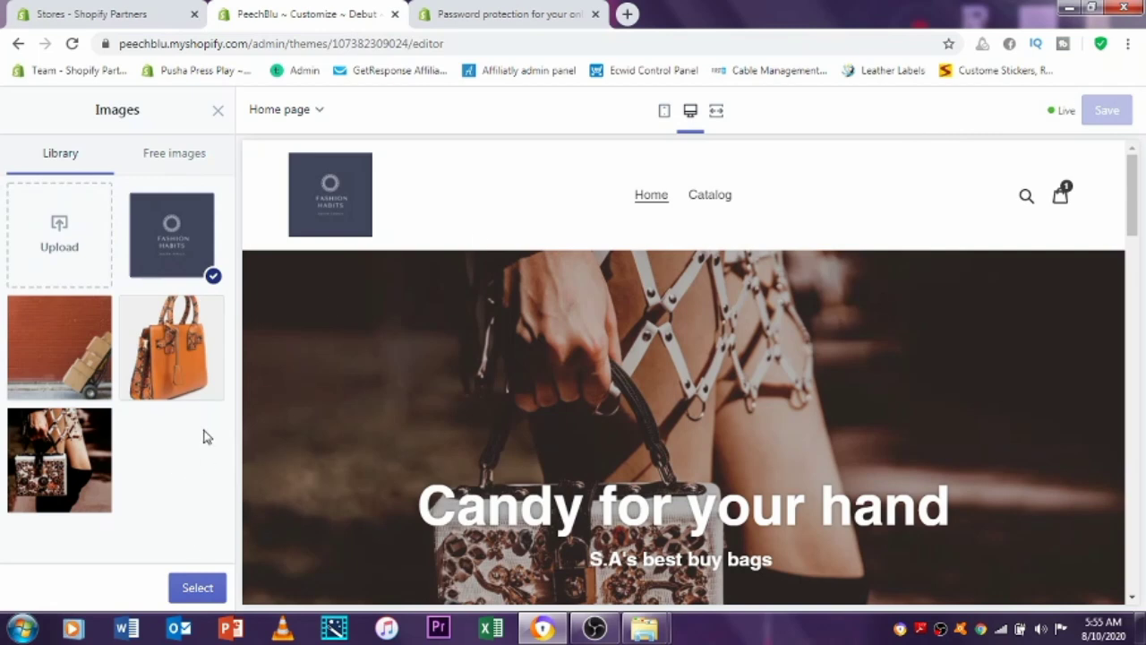
left_click(198, 588)
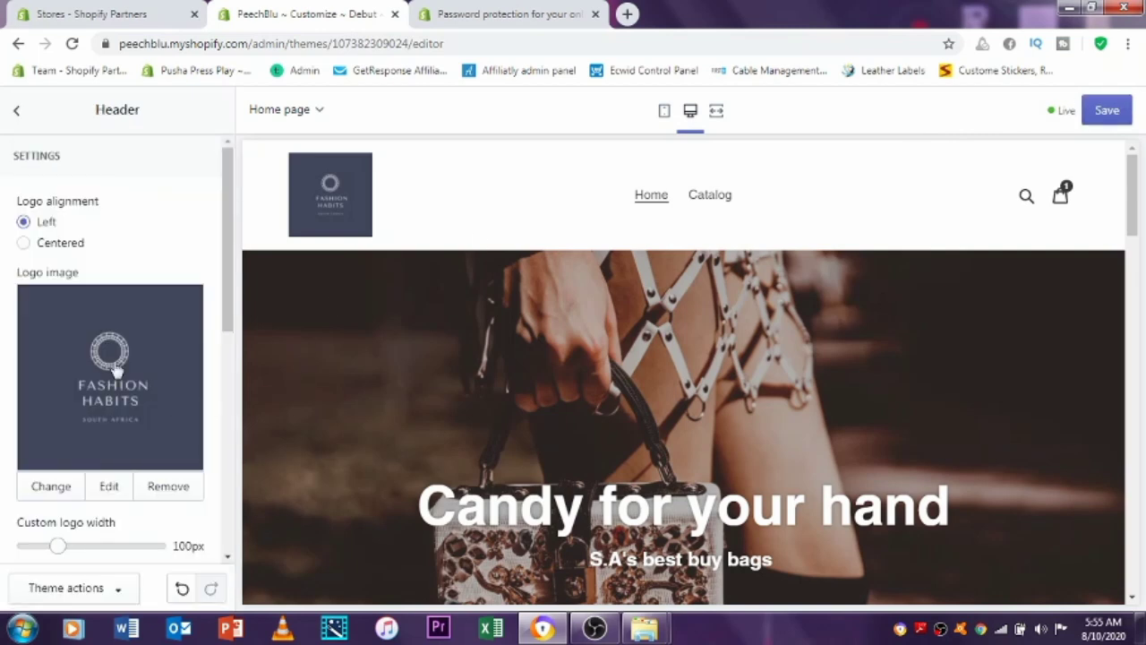
Set the header's custom logo width to 120 px.
left_click_drag(58, 545, 121, 546)
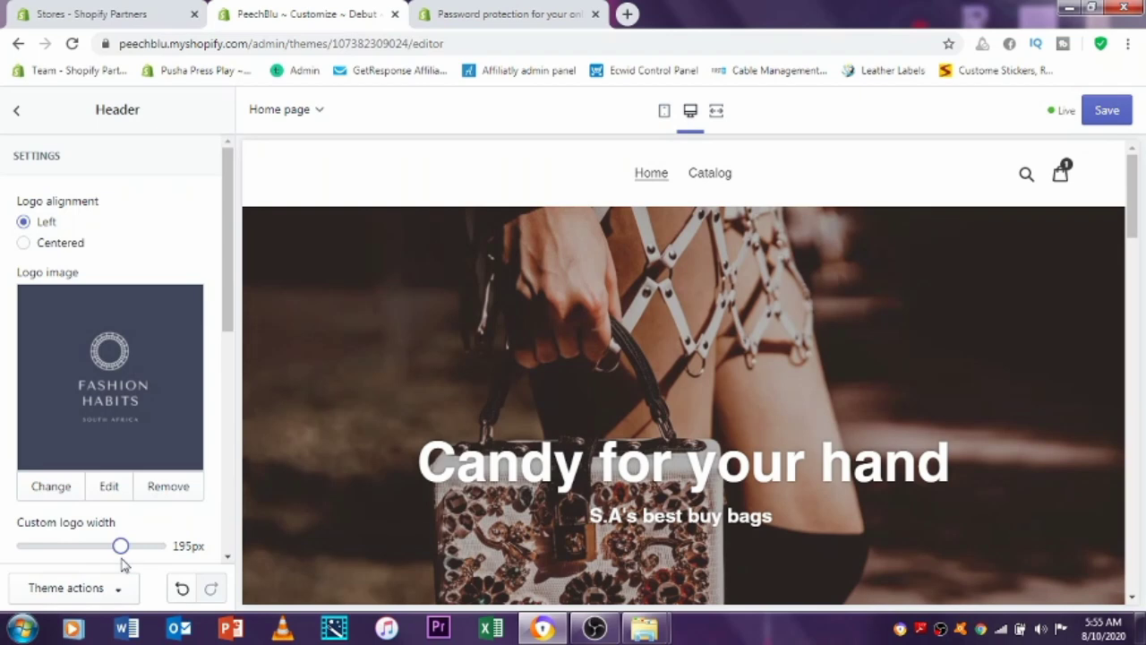
left_click_drag(121, 545, 107, 546)
left_click(71, 546)
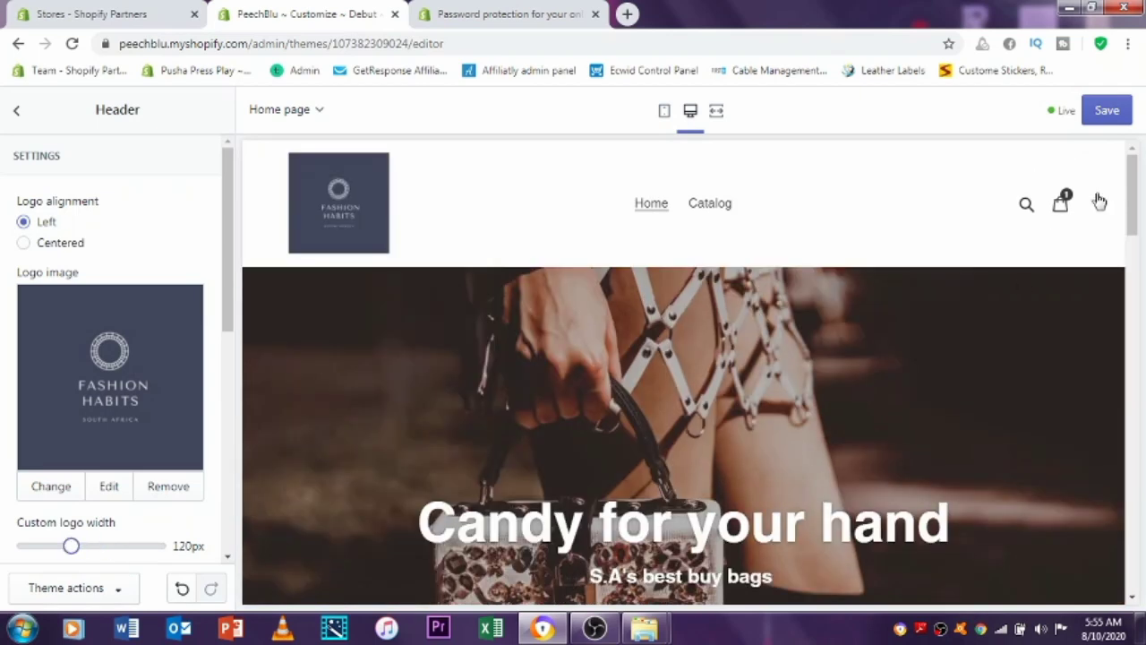
Remove the main menu from the header's settings.
scroll(153, 320, "down", 5)
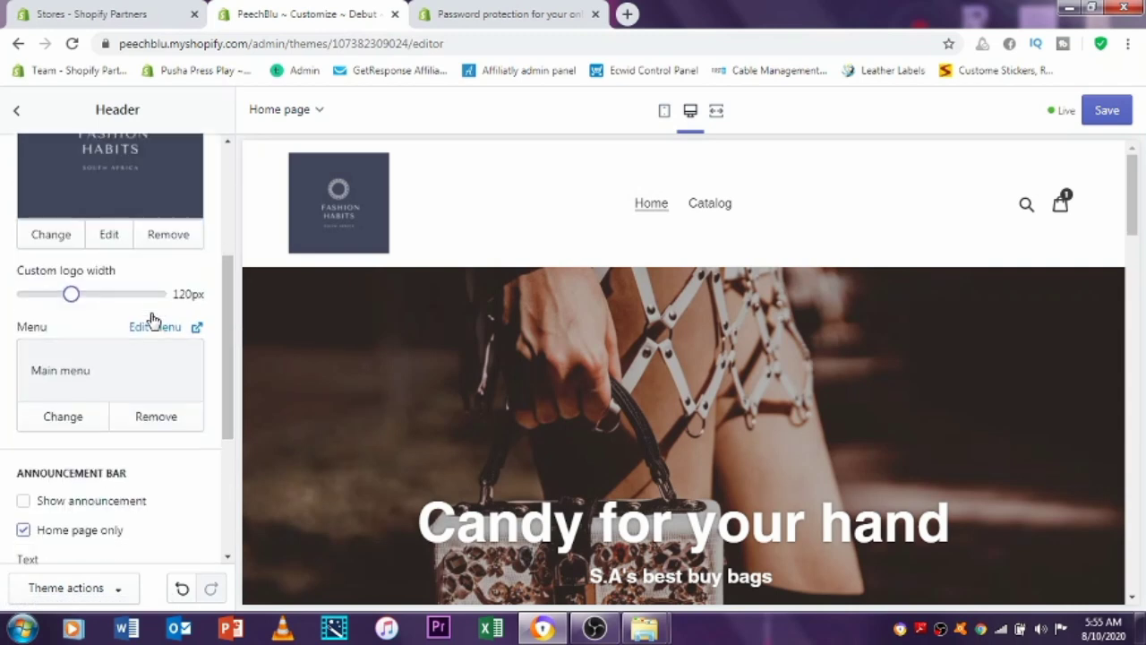
scroll(154, 327, "up", 6)
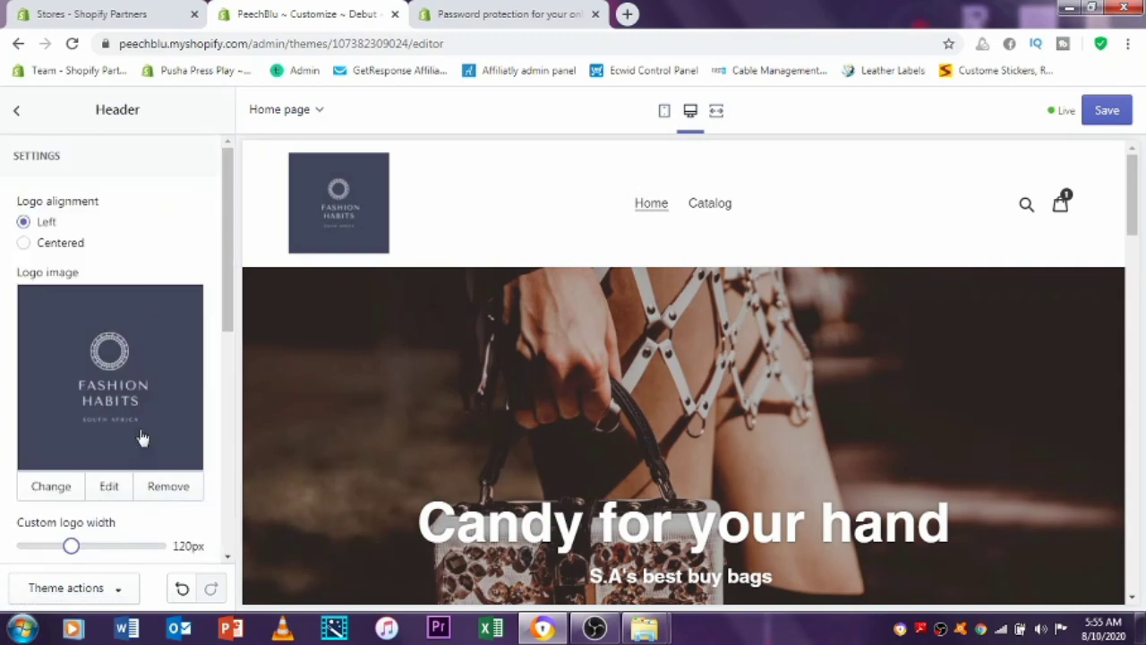
scroll(143, 450, "down", 4)
scroll(146, 424, "up", 5)
scroll(645, 287, "down", 5)
scroll(647, 289, "up", 5)
left_click_drag(232, 167, 210, 270)
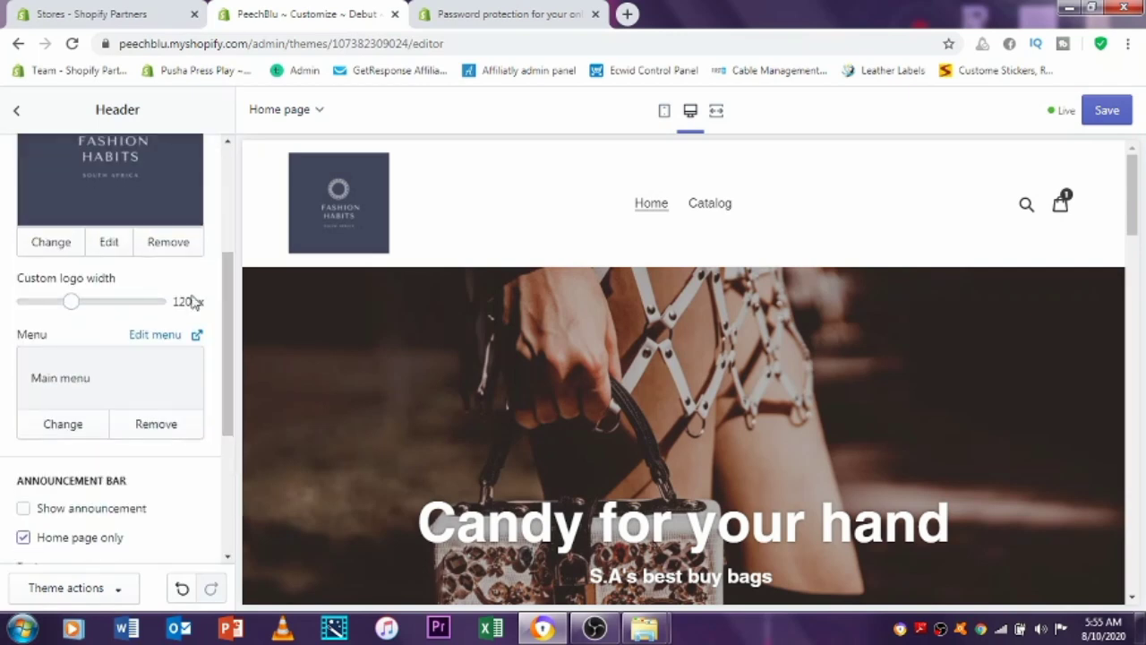
left_click(156, 425)
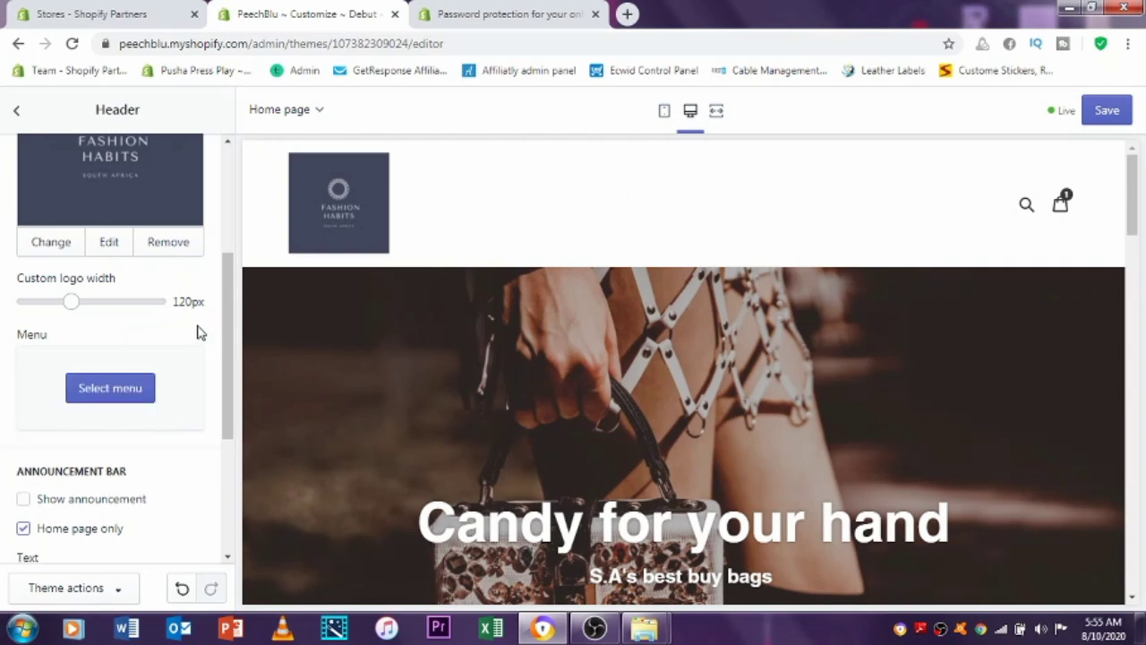
Assign the Main menu as the header's navigation menu.
left_click(120, 401)
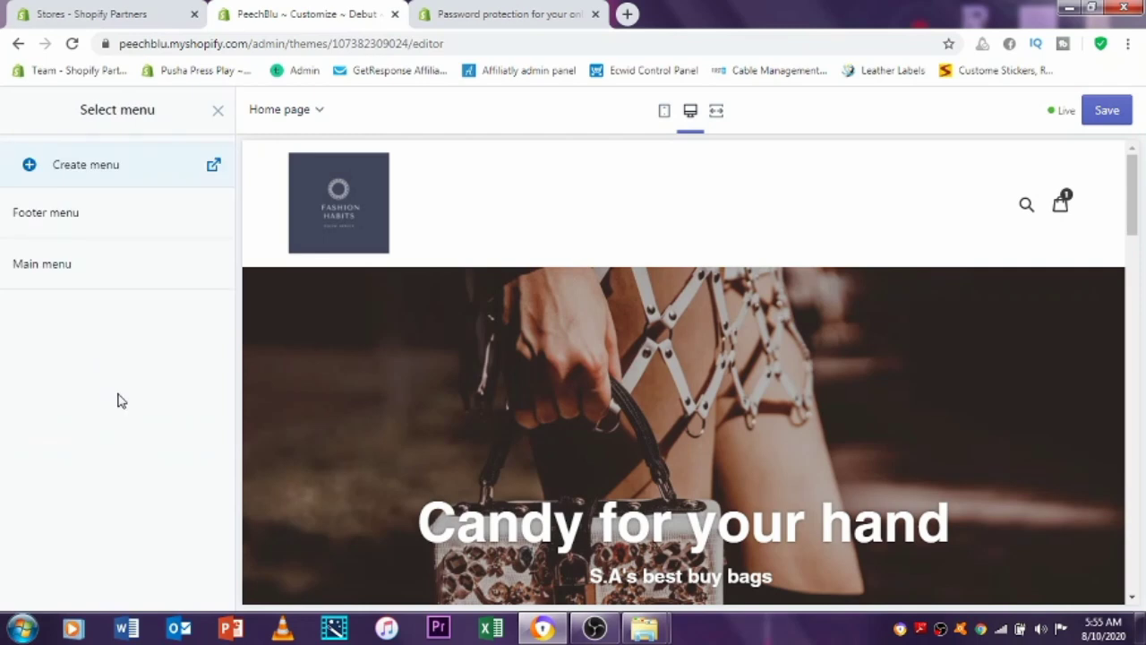
left_click(78, 266)
left_click(197, 587)
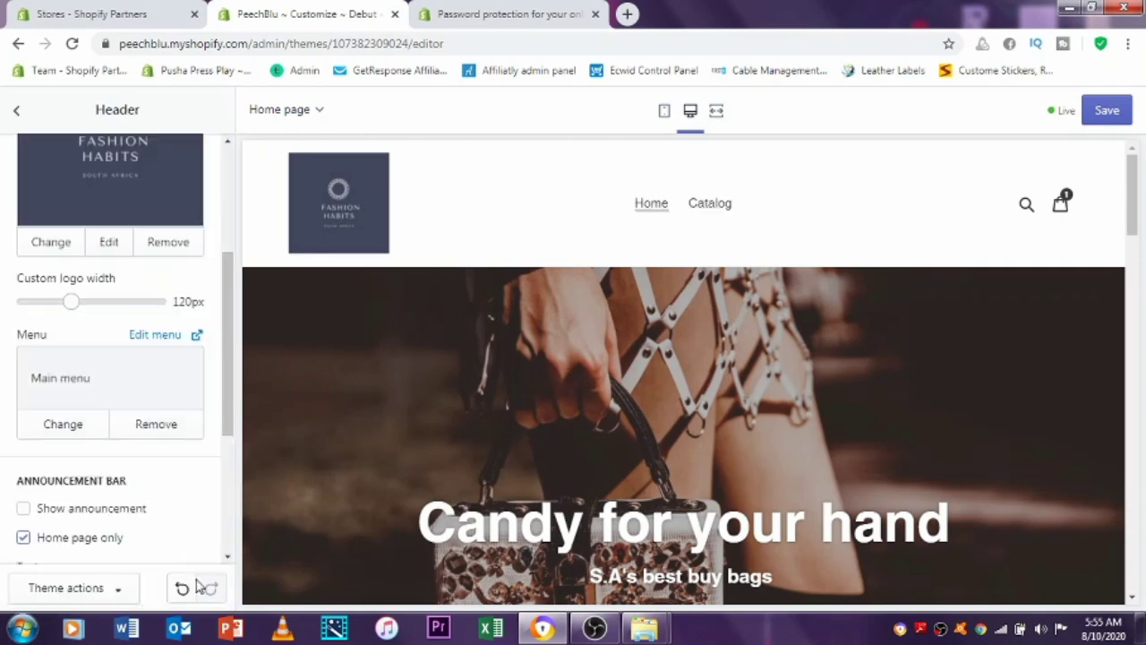
Remove the Fashion Habits logo image from the header and save the theme changes.
scroll(201, 175, "up", 3)
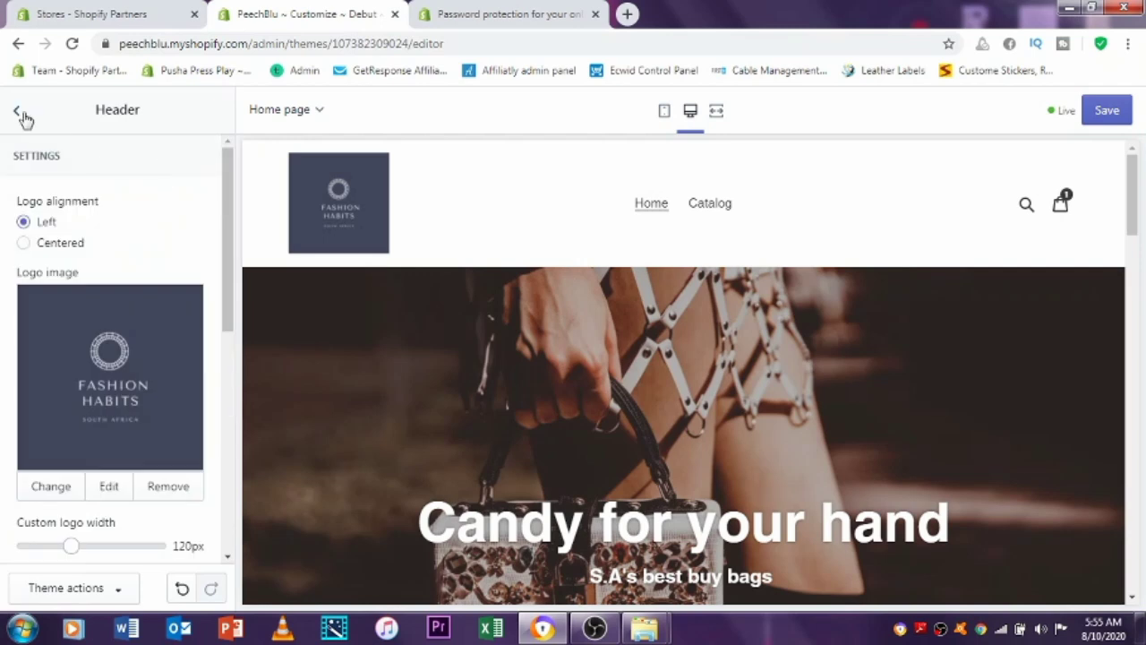
left_click(168, 487)
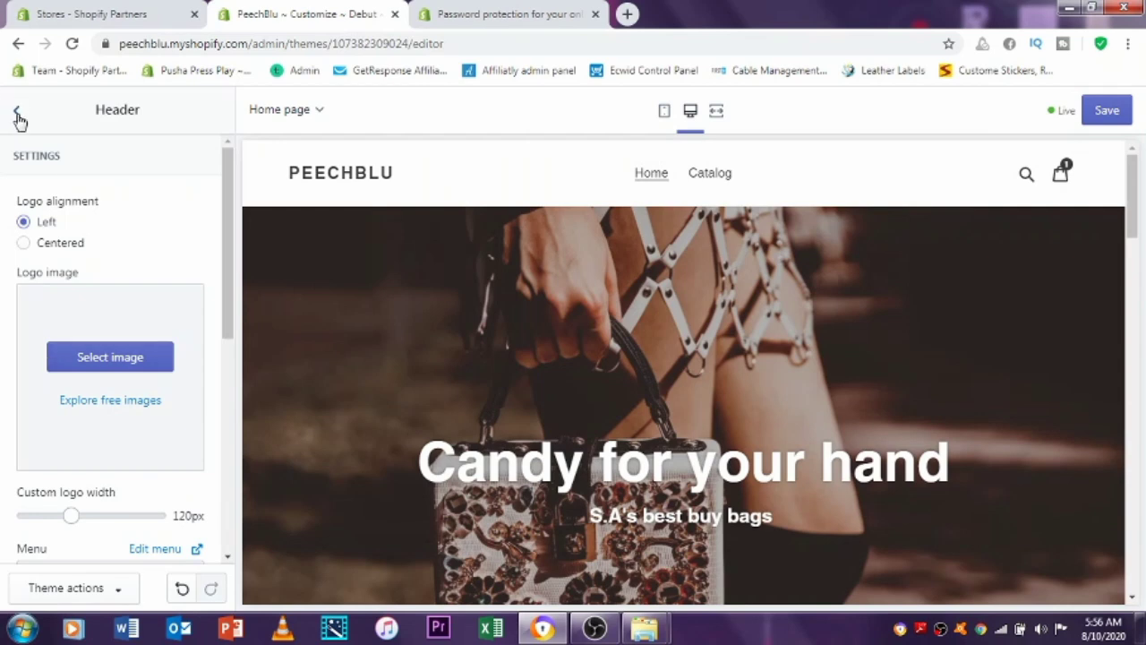
left_click(17, 113)
left_click(1109, 110)
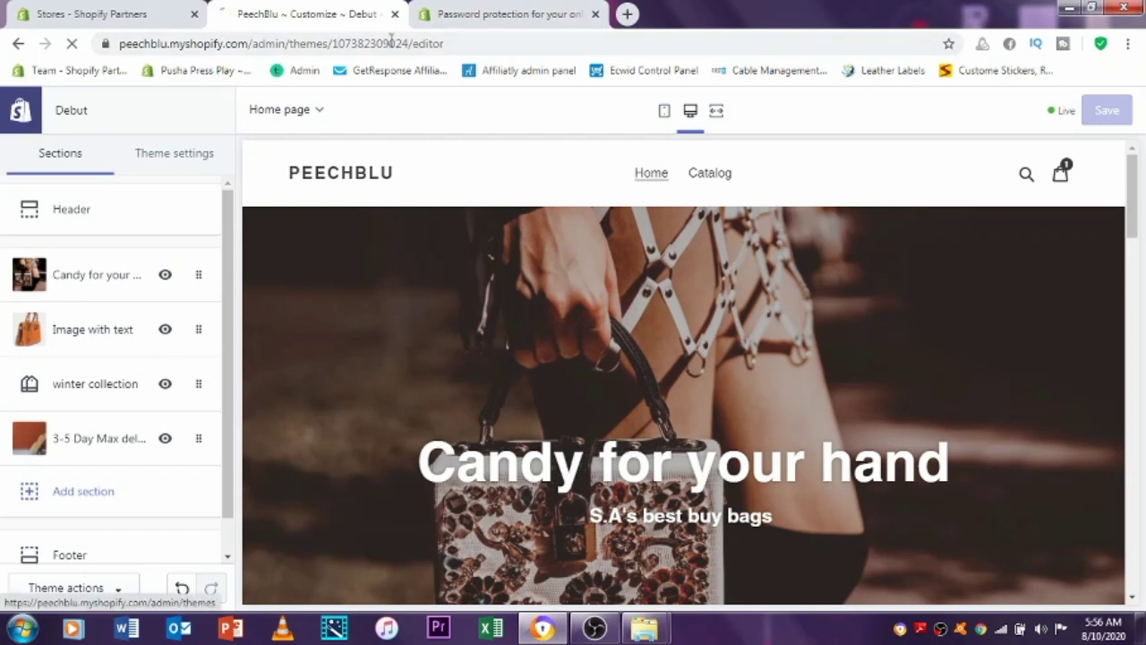
Exit the theme editor to the admin's Themes page and close the password protection help page.
left_click(34, 122)
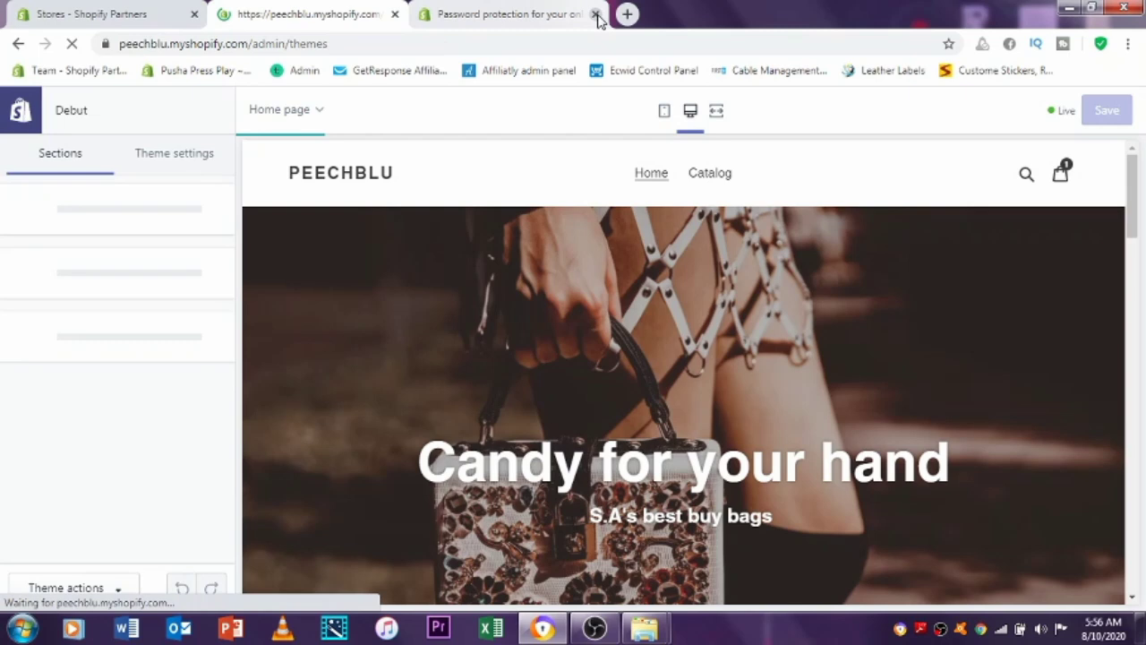
left_click(596, 15)
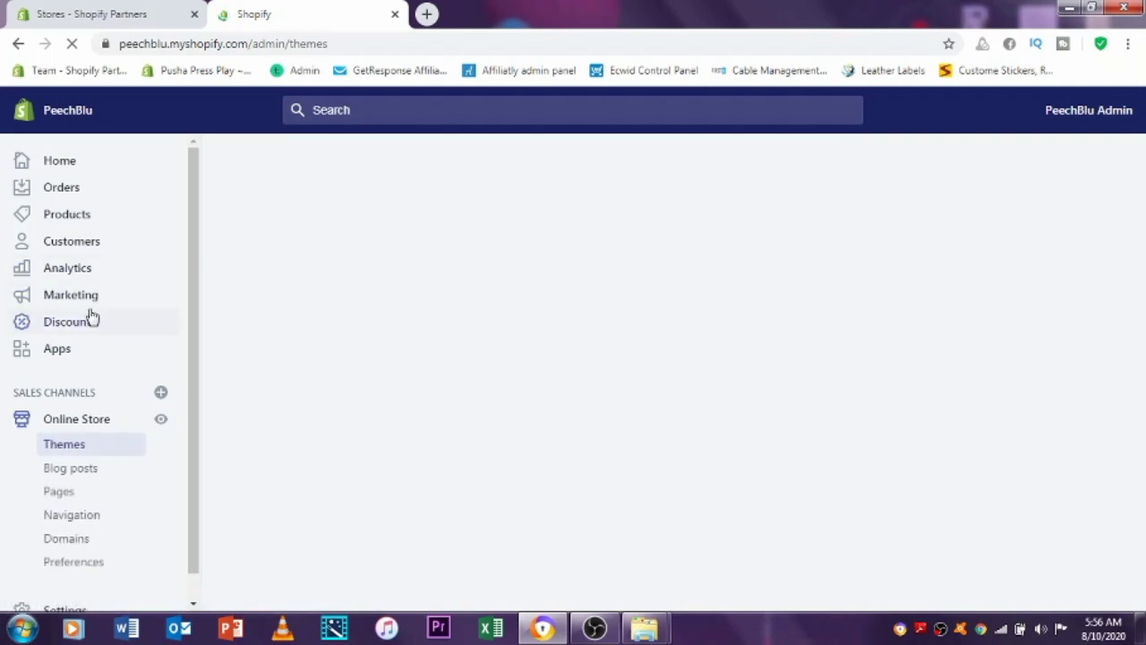
Open the online store's live view in a separate tab and return to the admin's Themes page.
scroll(199, 286, "down", 1)
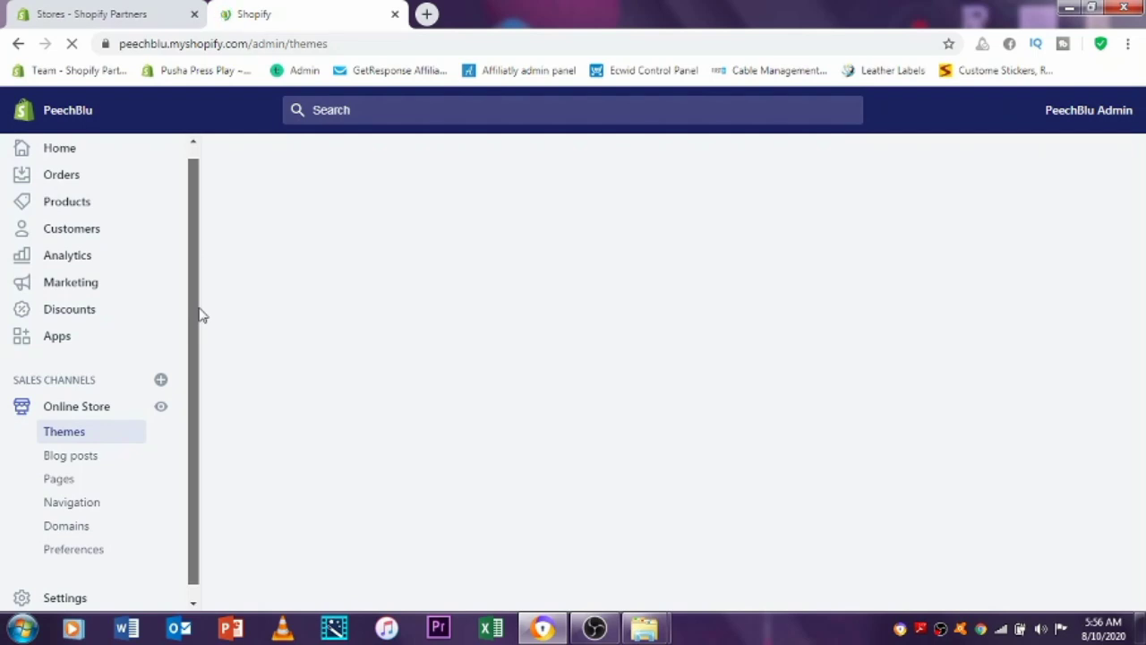
scroll(201, 313, "down", 1)
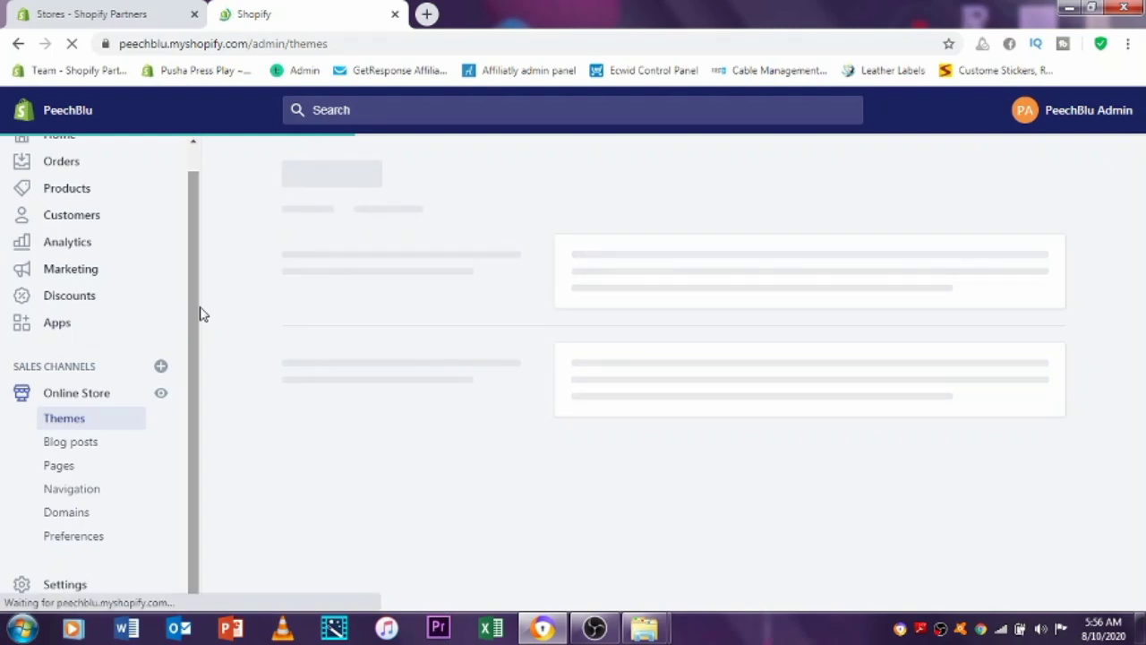
left_click(160, 392)
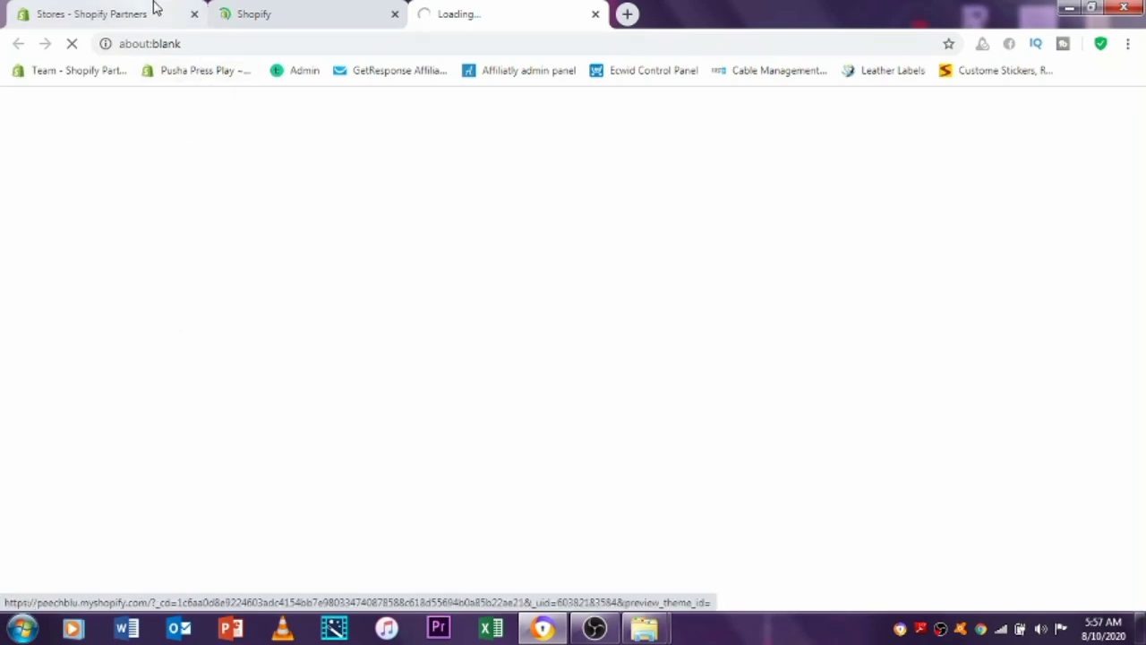
left_click(285, 10)
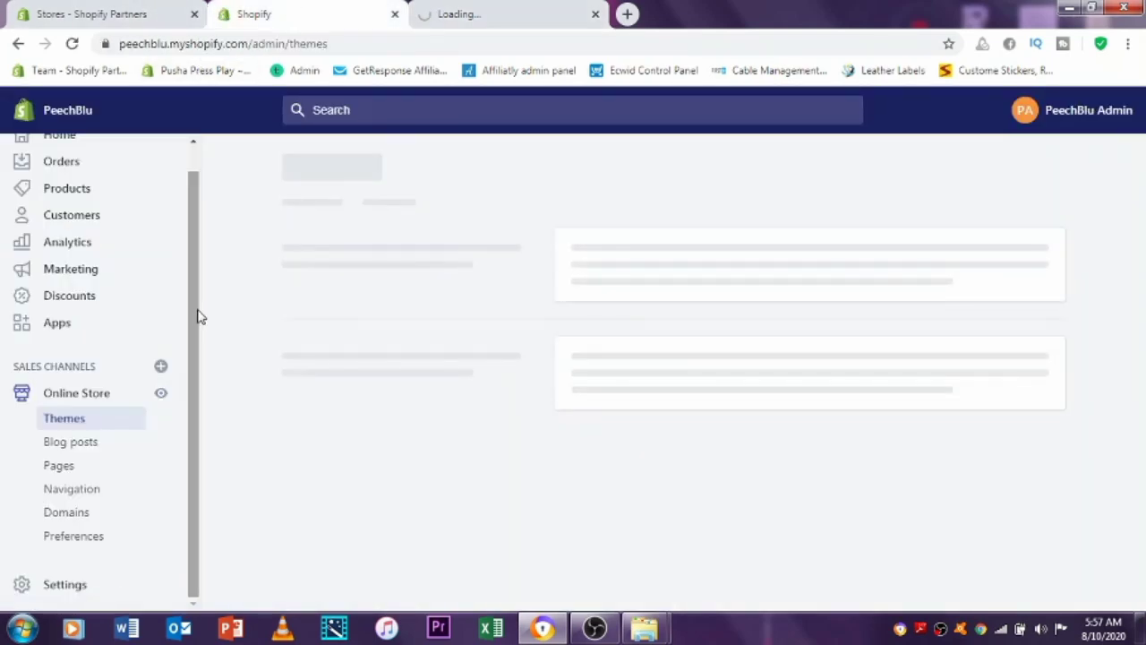
scroll(195, 259, "up", 1)
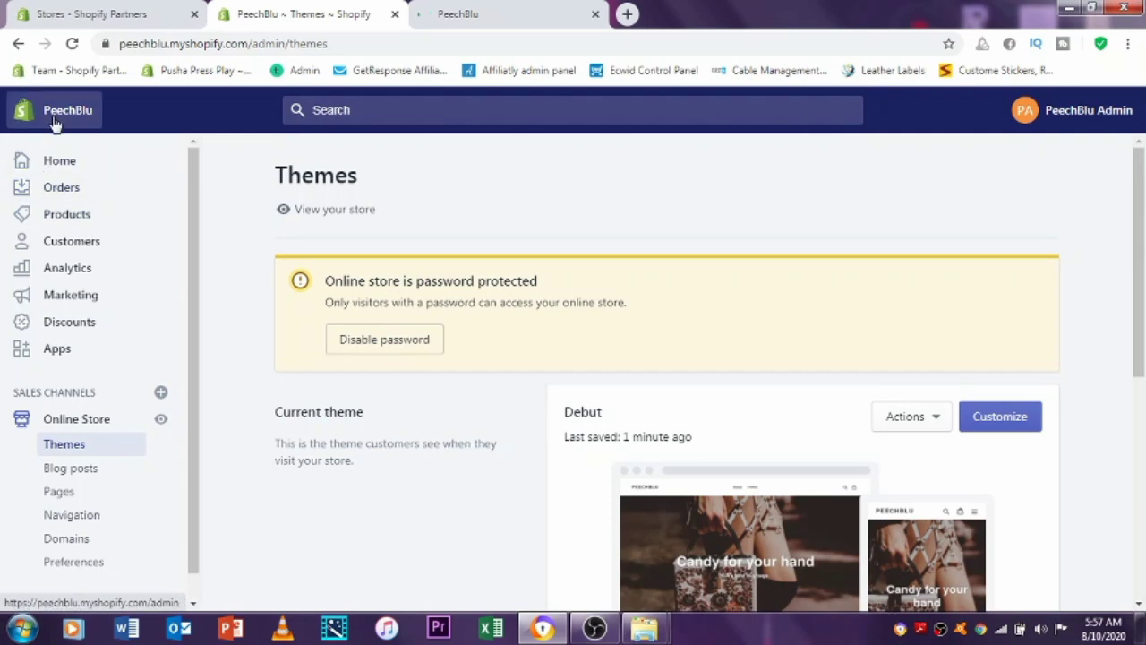
Start a new order from the Orders page and examine its product, discount, shipping, invoice, payment and customer options.
left_click(58, 195)
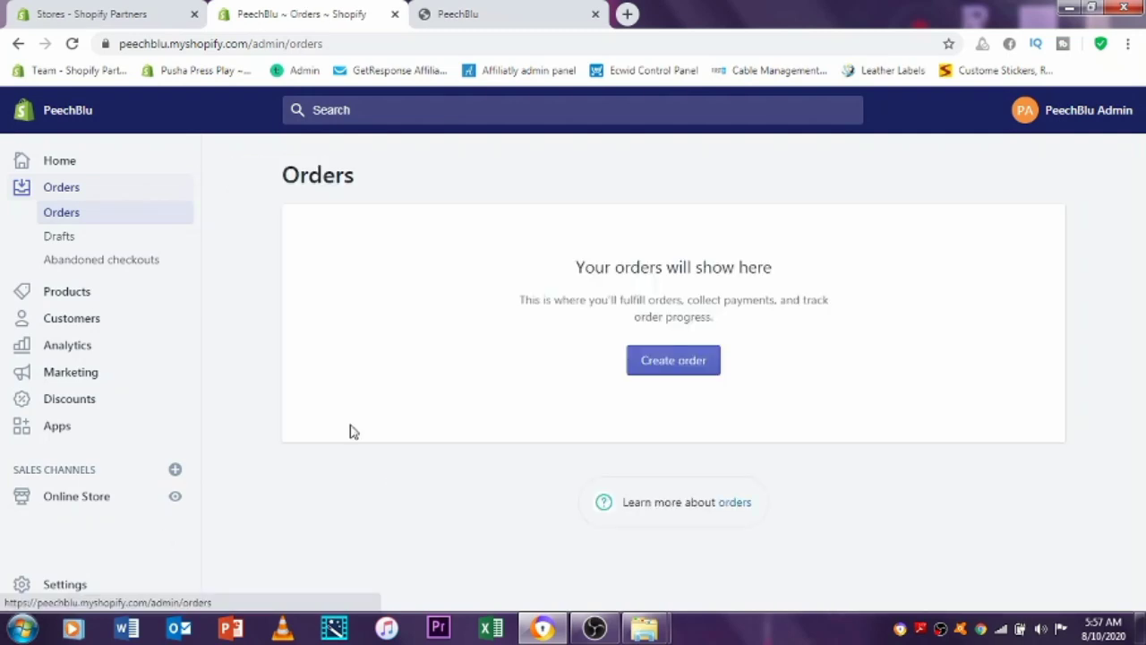
left_click(706, 367)
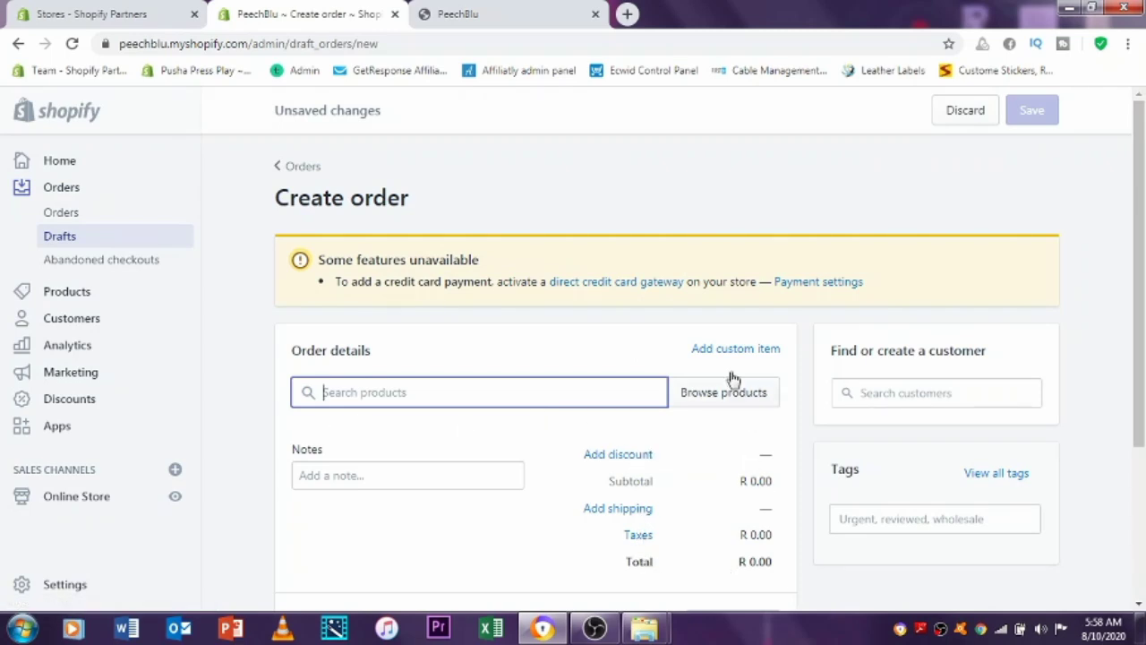
scroll(516, 304, "down", 2)
scroll(681, 312, "up", 2)
scroll(546, 426, "down", 1)
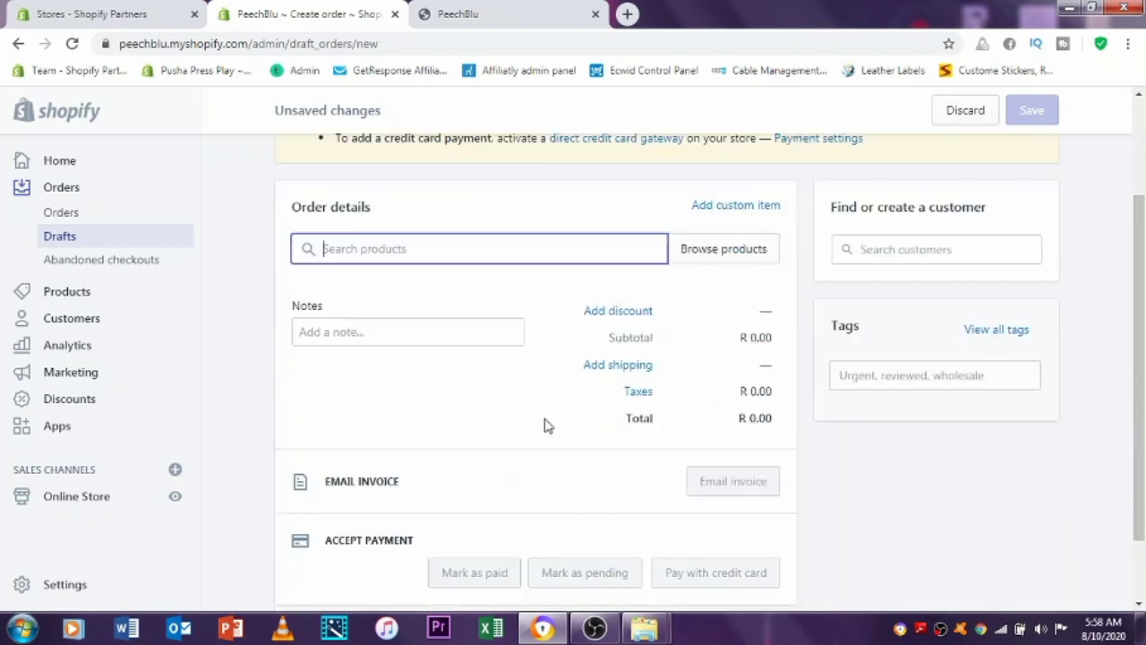
scroll(547, 426, "down", 2)
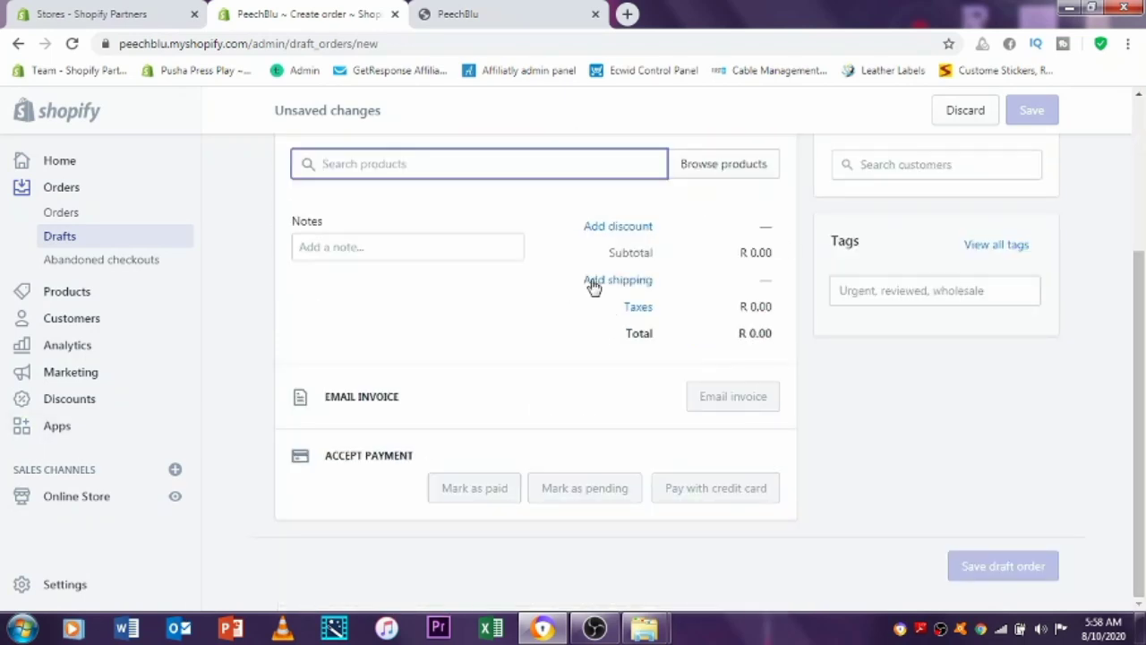
scroll(194, 385, "up", 3)
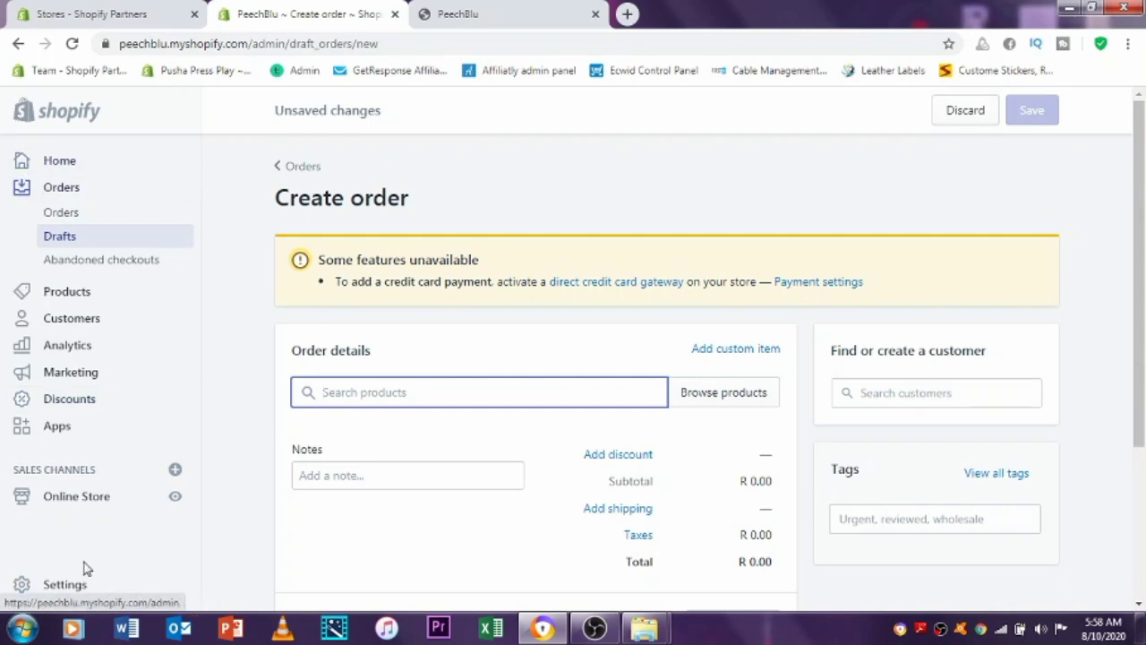
scroll(206, 492, "down", 2)
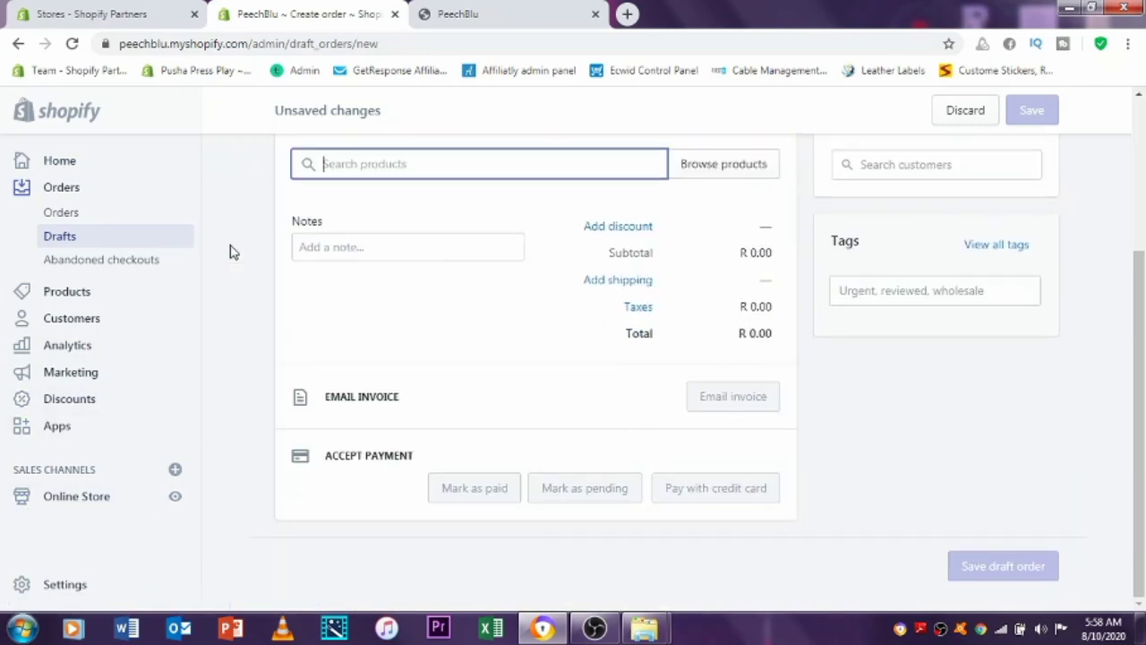
scroll(222, 276, "up", 3)
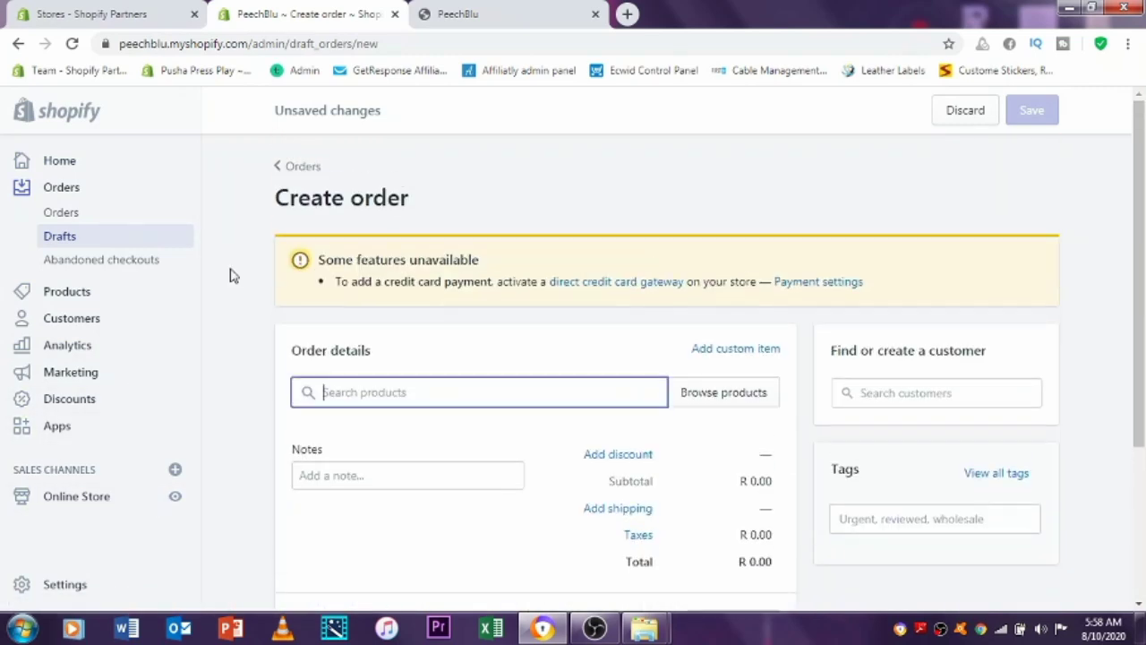
scroll(134, 364, "down", 3)
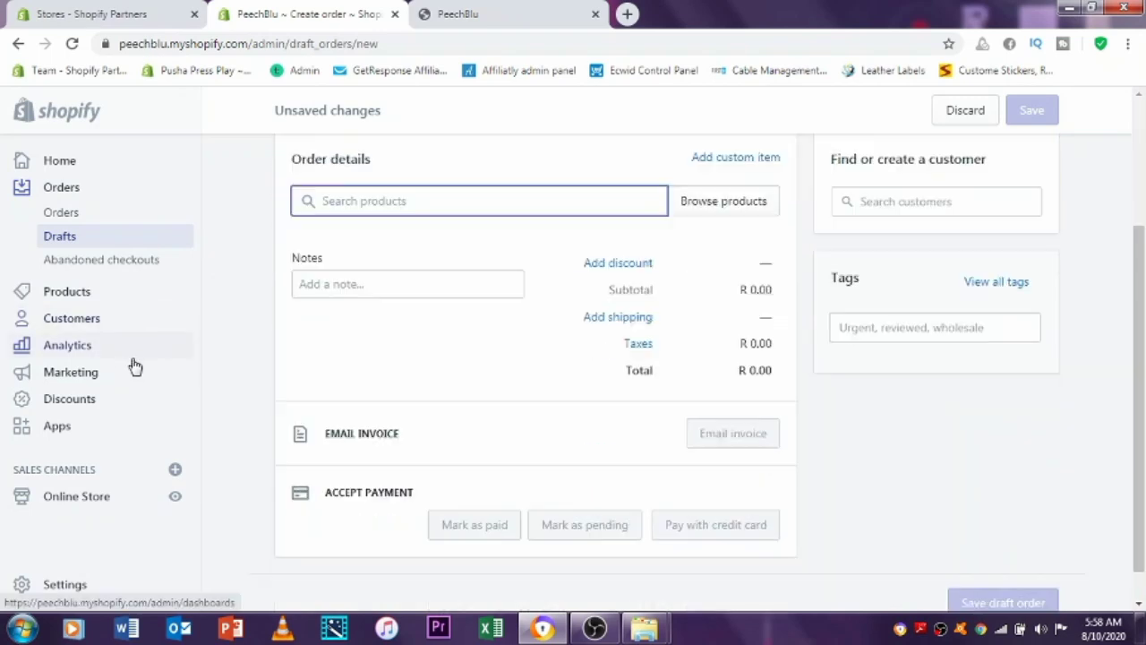
scroll(134, 365, "up", 3)
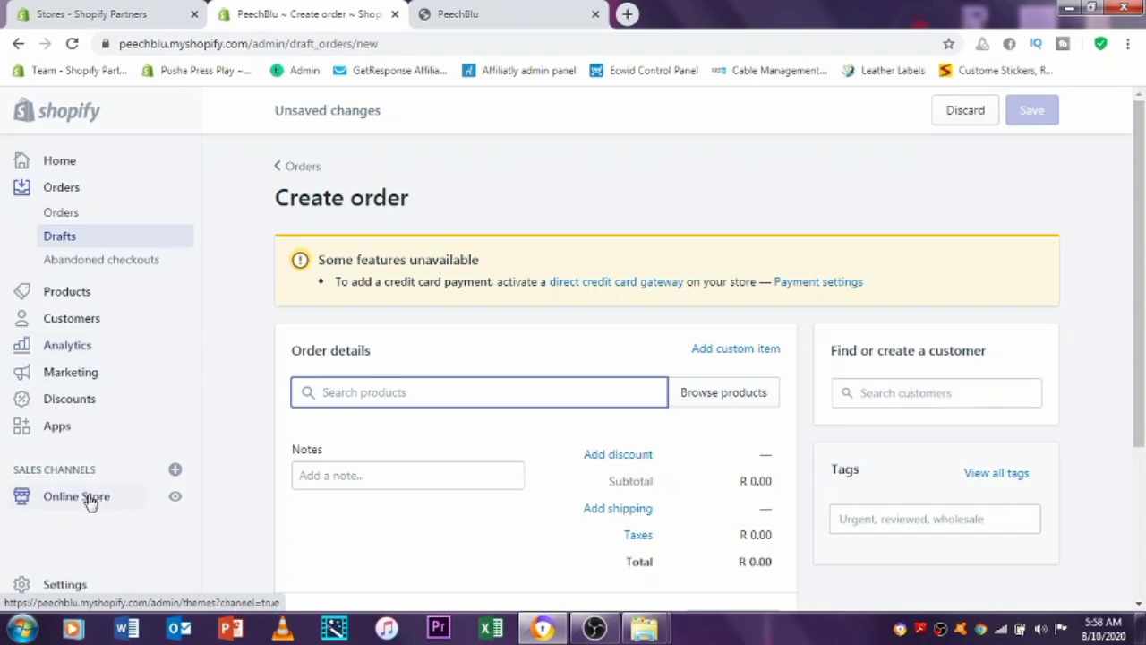
Switch to the PeechBlu storefront and review its home page from the hero image down to the delivery banner.
left_click(451, 14)
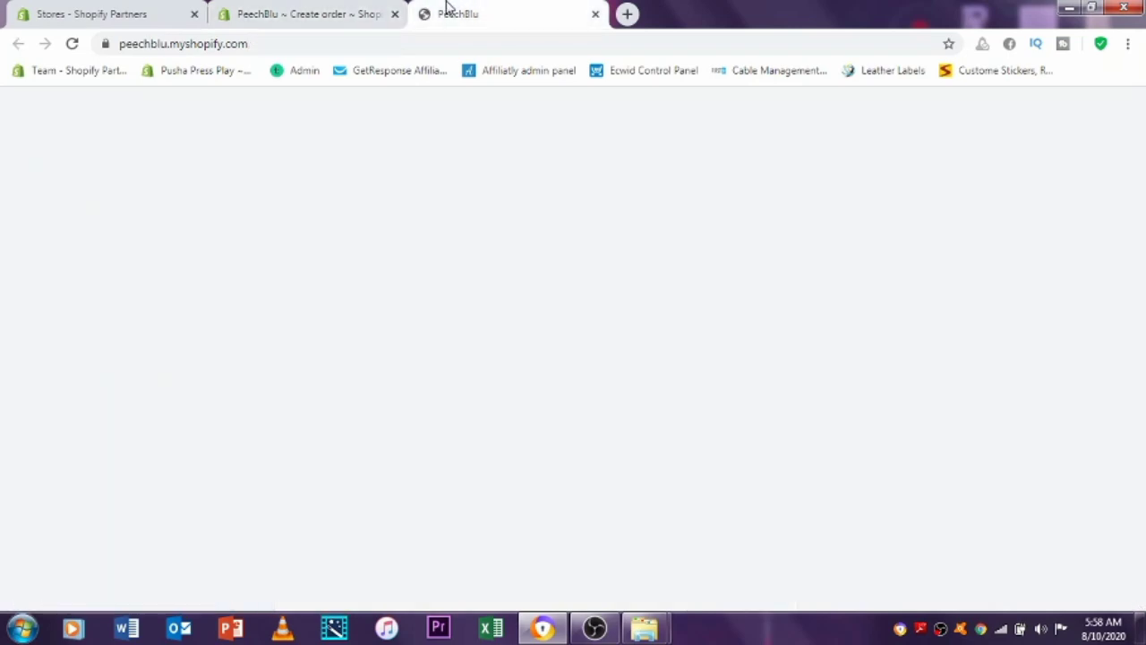
scroll(584, 344, "down", 12)
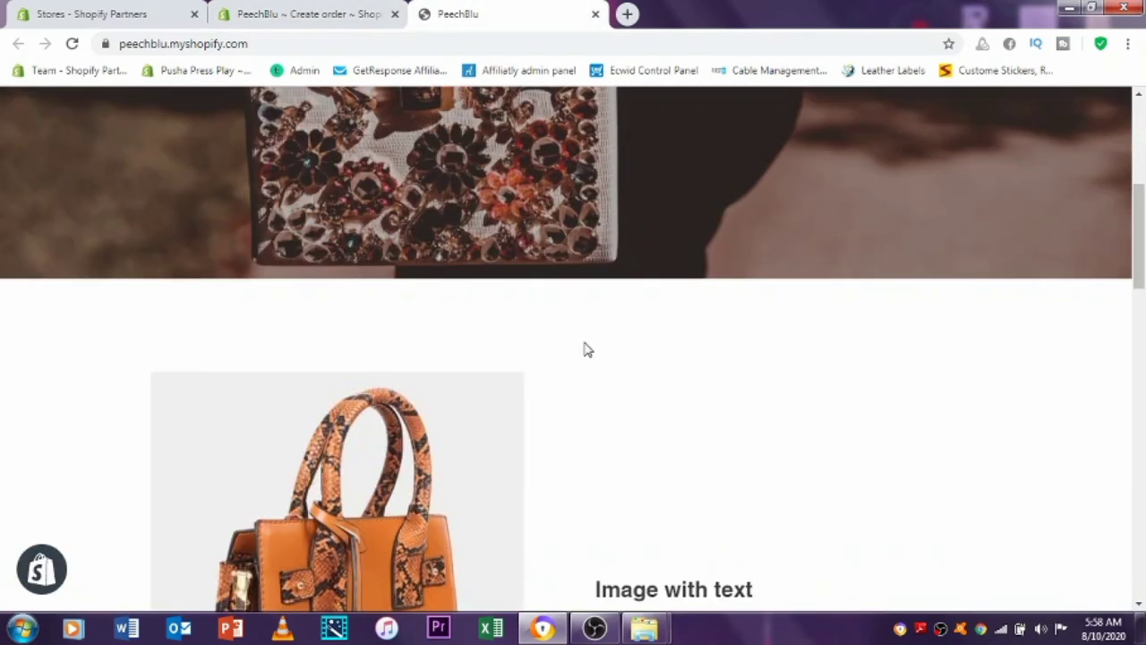
scroll(586, 348, "down", 10)
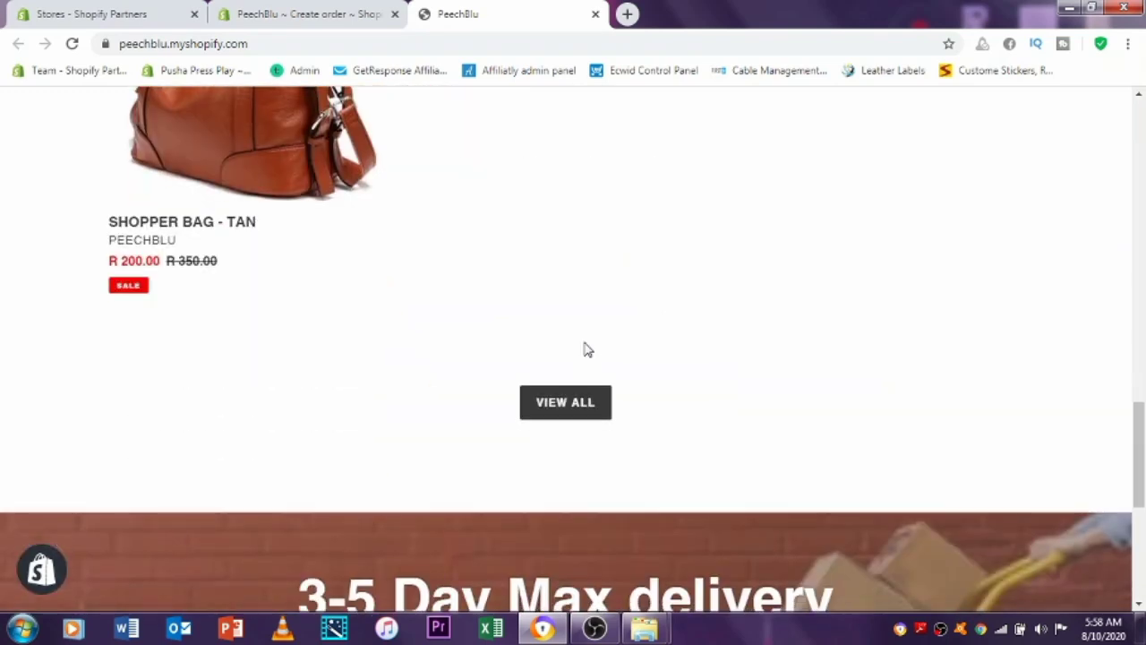